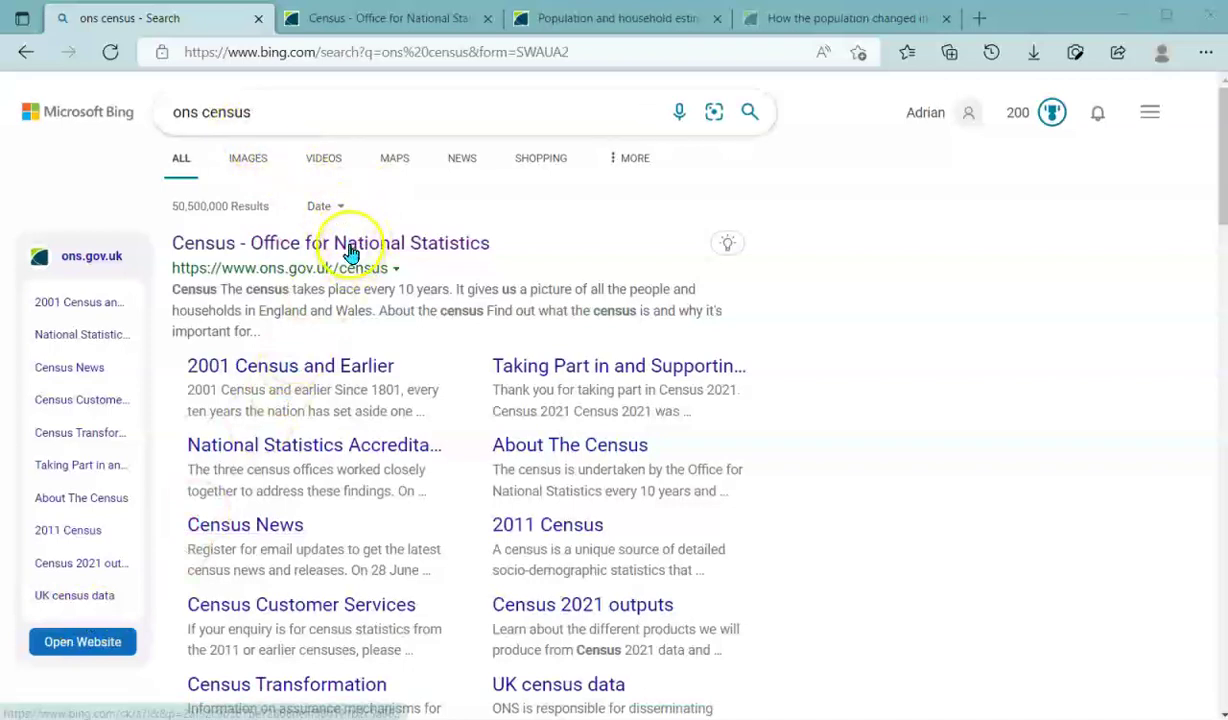
Open the Office for National Statistics Census page from the search results and look over its topic sections
{"action": "left_click", "coordinate": [350, 253]}
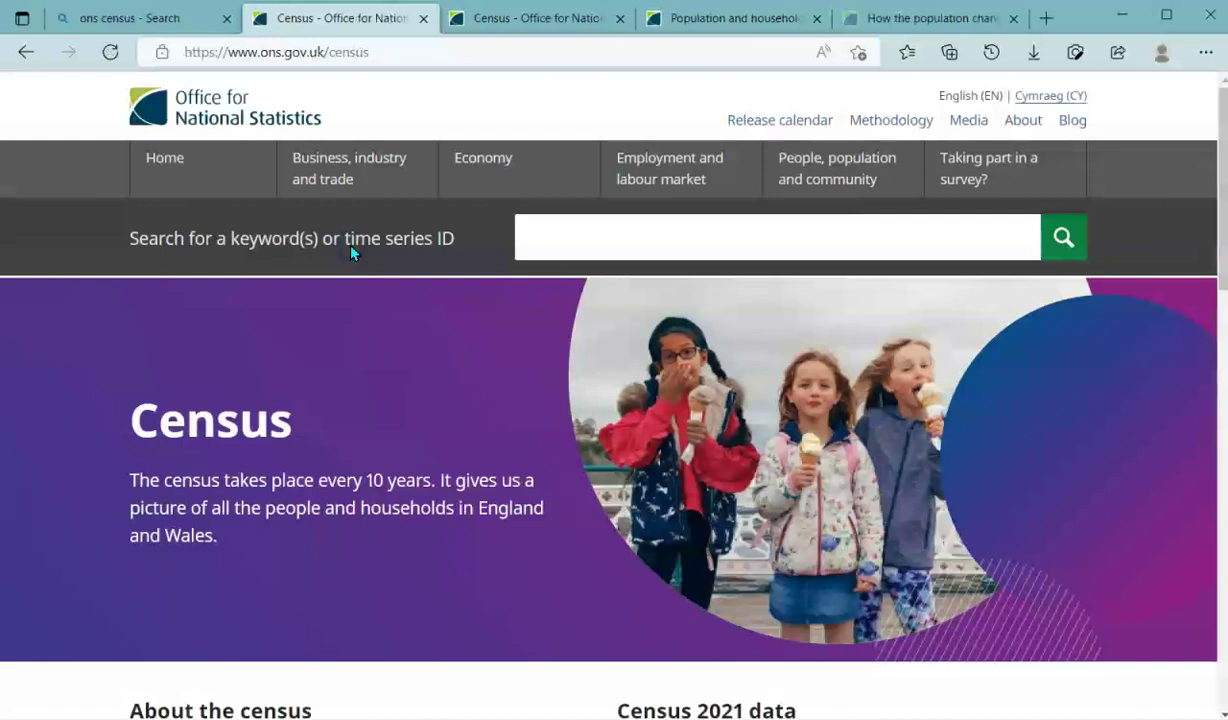
{"action": "scroll", "coordinate": [350, 253], "scroll_direction": "down", "scroll_amount": 2}
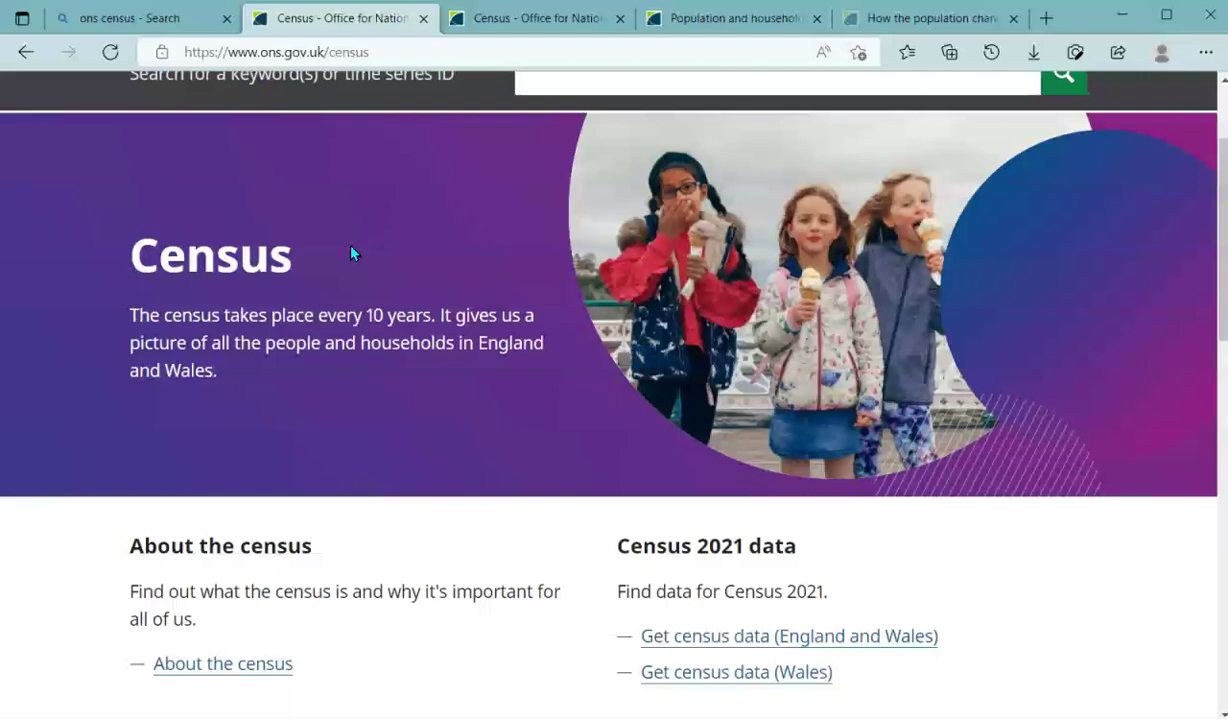
{"action": "scroll", "coordinate": [351, 254], "scroll_direction": "down", "scroll_amount": 2}
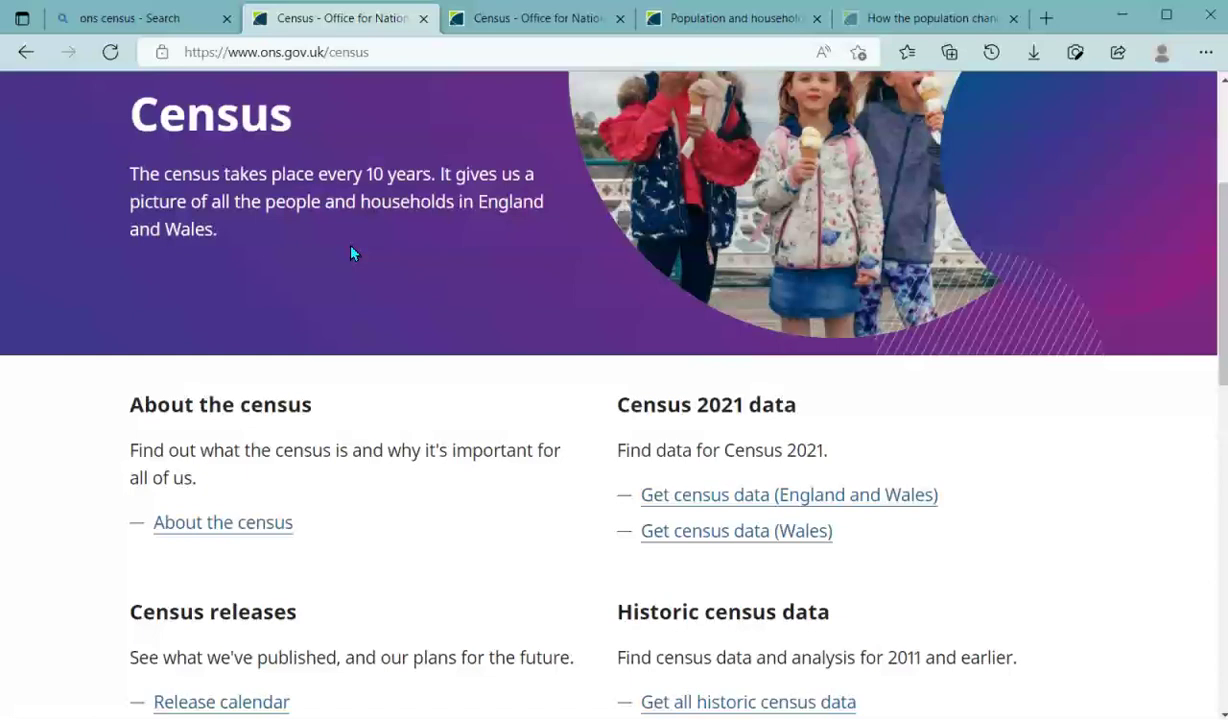
{"action": "scroll", "coordinate": [351, 254], "scroll_direction": "up", "scroll_amount": 1}
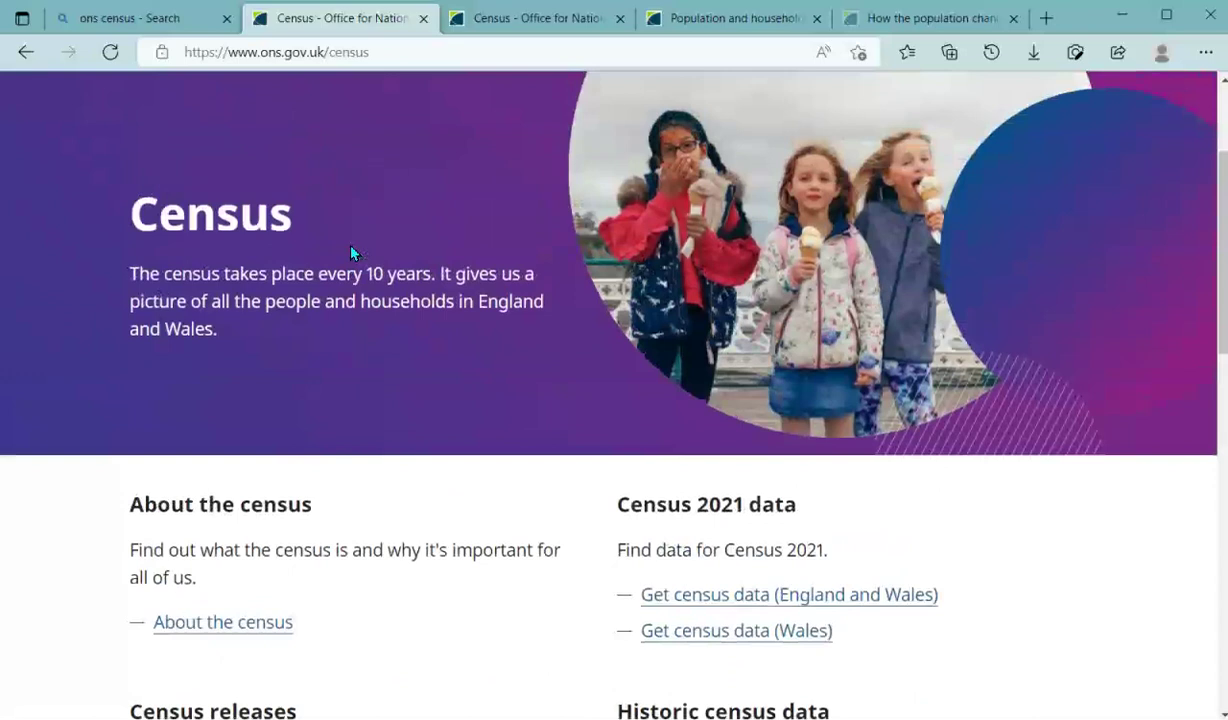
{"action": "scroll", "coordinate": [351, 254], "scroll_direction": "down", "scroll_amount": 2}
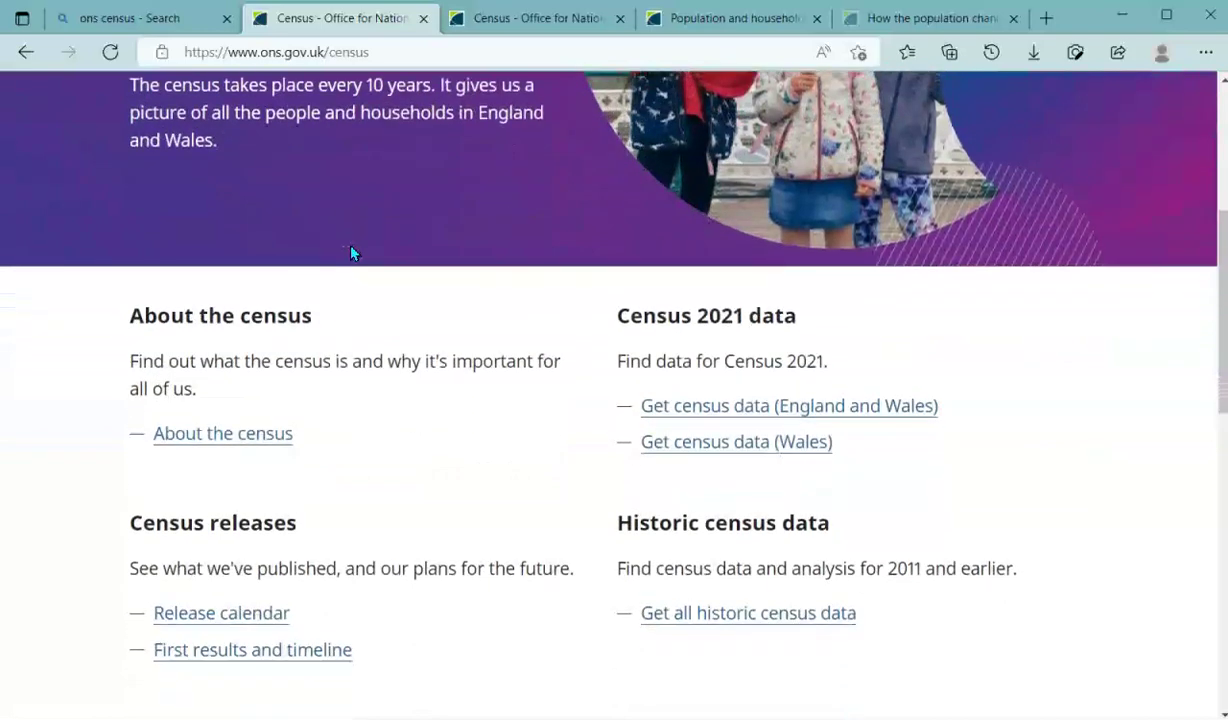
{"action": "scroll", "coordinate": [351, 254], "scroll_direction": "up", "scroll_amount": 3}
{"action": "scroll", "coordinate": [351, 254], "scroll_direction": "down", "scroll_amount": 4}
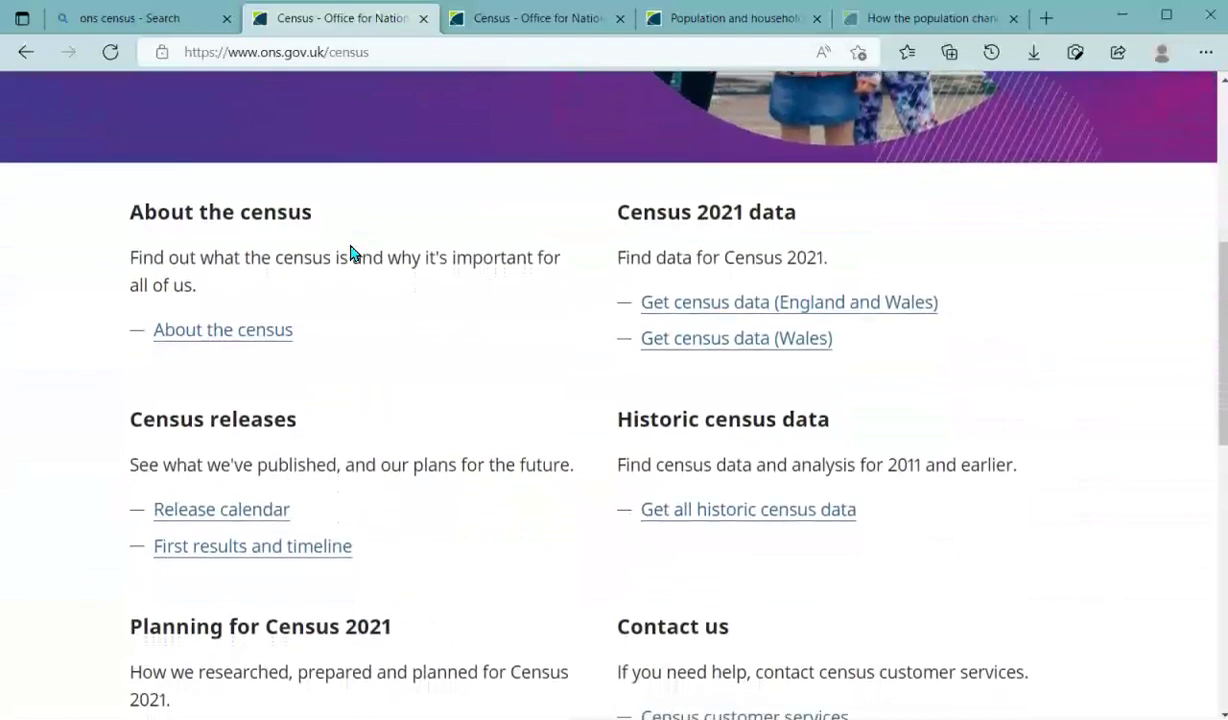
{"action": "scroll", "coordinate": [349, 244], "scroll_direction": "down", "scroll_amount": 1}
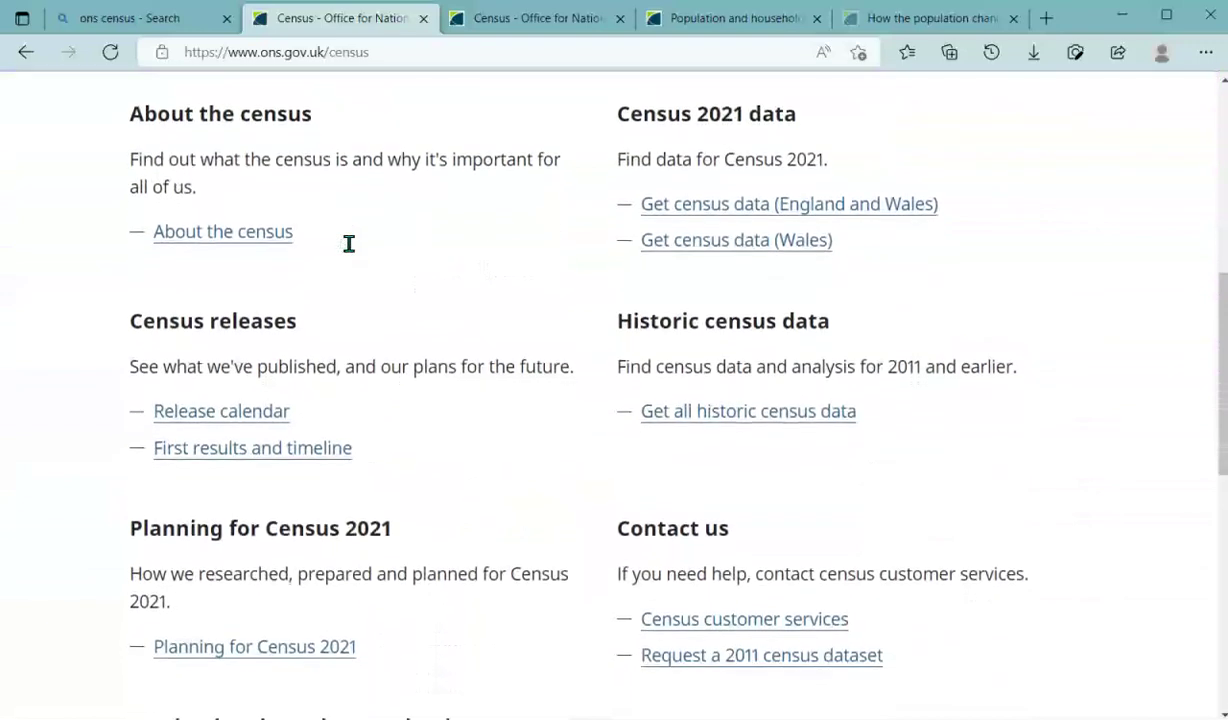
Open the census first results and timeline page and follow its link to the Census 2021 first results release
{"action": "left_click", "coordinate": [259, 455]}
{"action": "scroll", "coordinate": [259, 457], "scroll_direction": "down", "scroll_amount": 5}
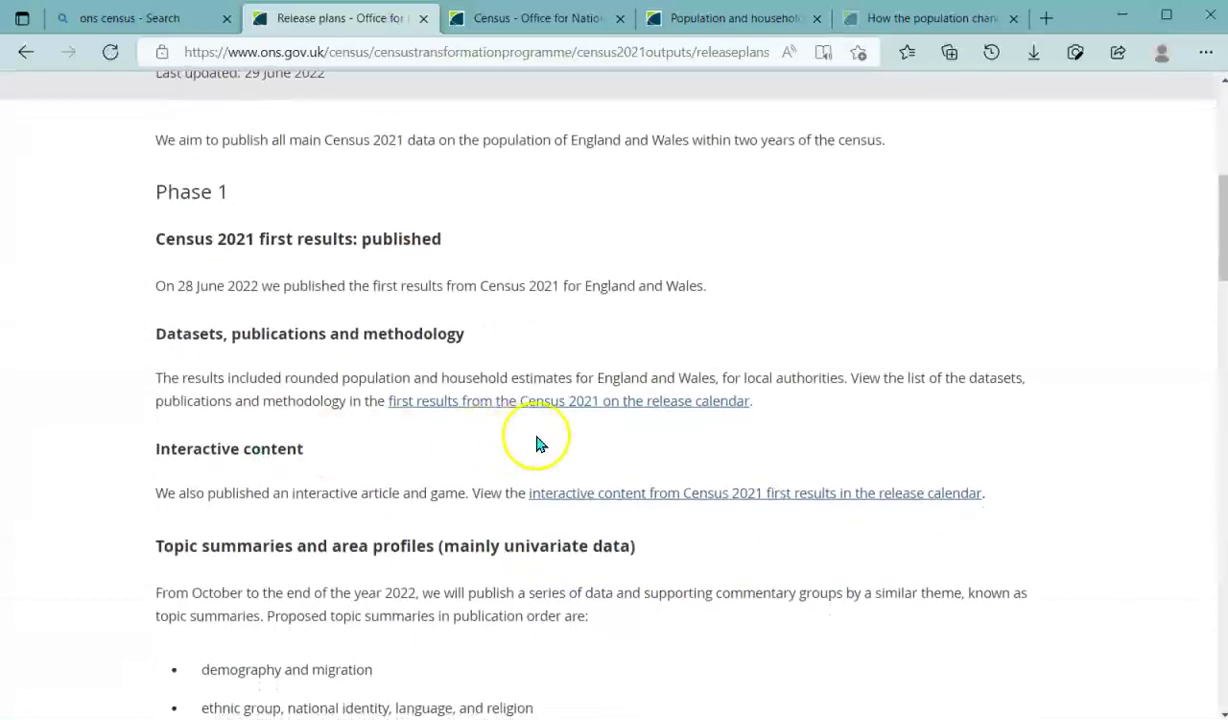
{"action": "left_click", "coordinate": [661, 402]}
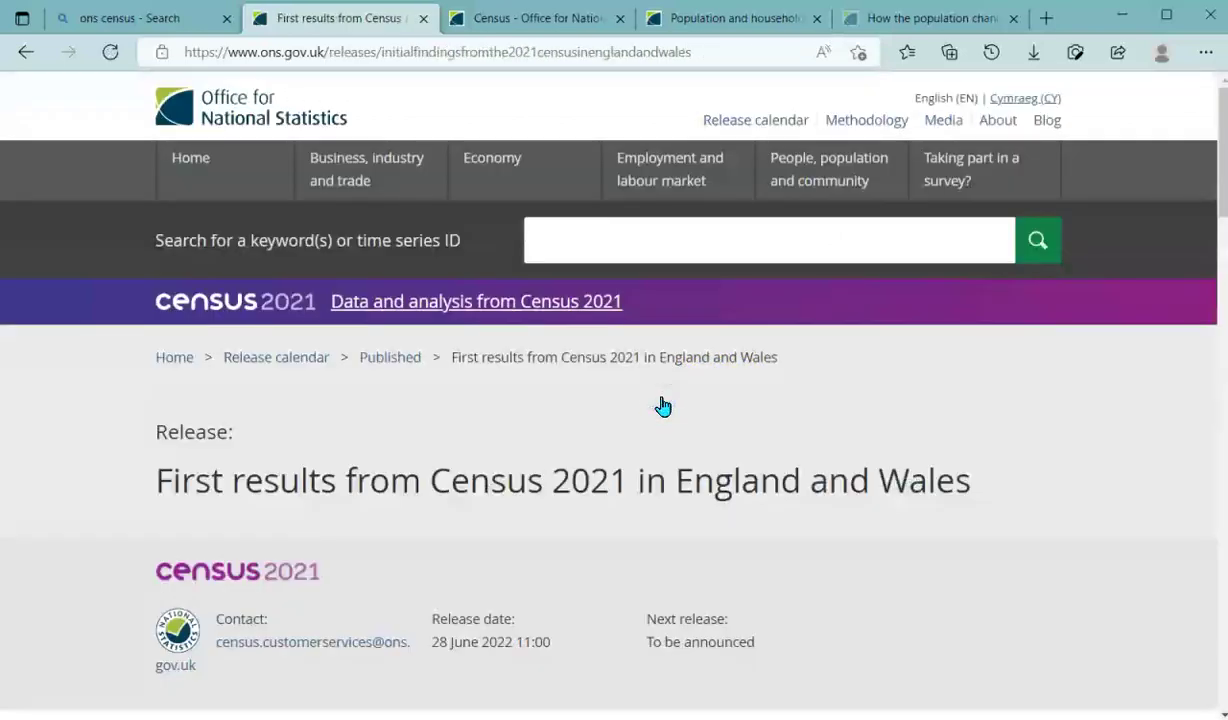
Open the publication "Population and household estimates, England and Wales: Census 2021" from the release page
{"action": "scroll", "coordinate": [661, 405], "scroll_direction": "down", "scroll_amount": 5}
{"action": "scroll", "coordinate": [504, 520], "scroll_direction": "down", "scroll_amount": 1}
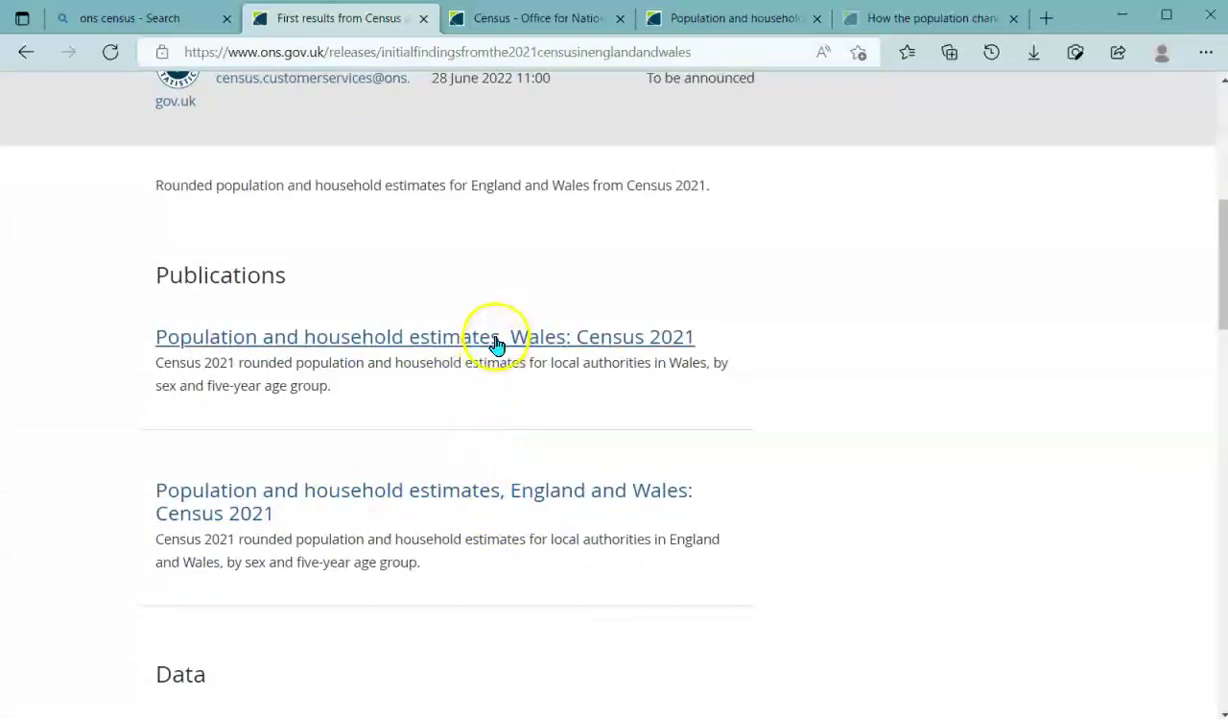
{"action": "left_click", "coordinate": [432, 498]}
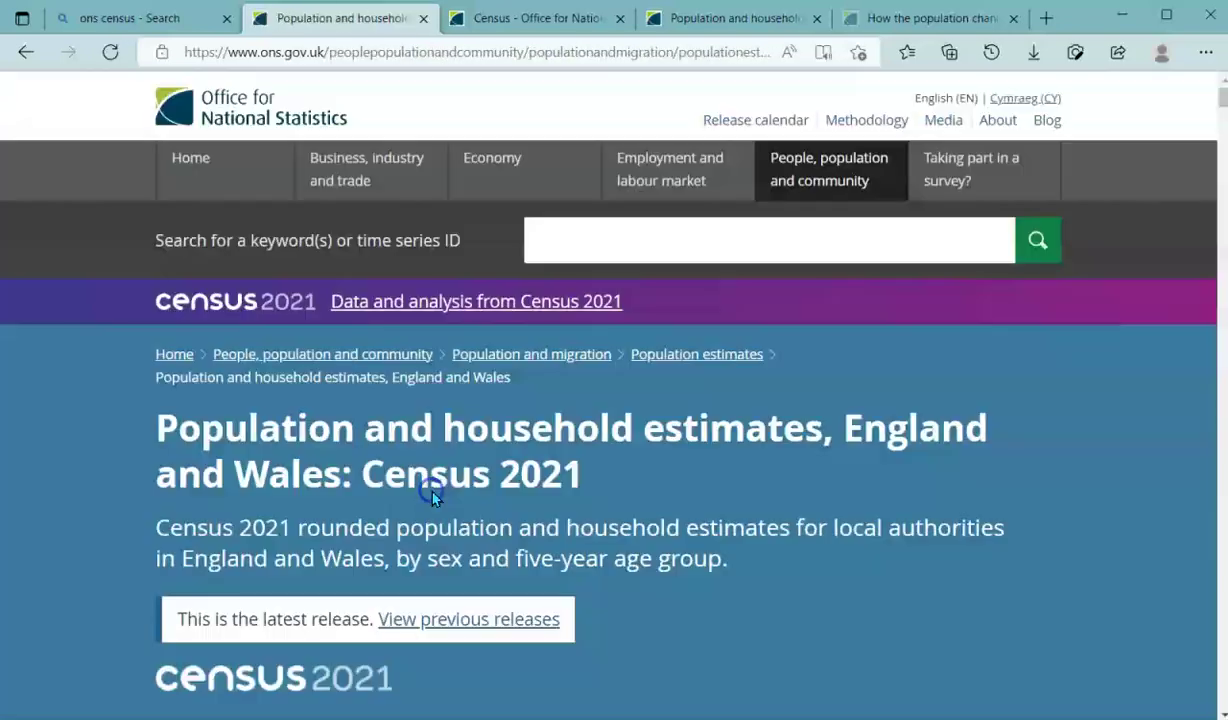
Examine the bulletin's introduction and its table of contents to see which topics it covers
{"action": "scroll", "coordinate": [432, 498], "scroll_direction": "down", "scroll_amount": 1}
{"action": "scroll", "coordinate": [432, 498], "scroll_direction": "down", "scroll_amount": 2}
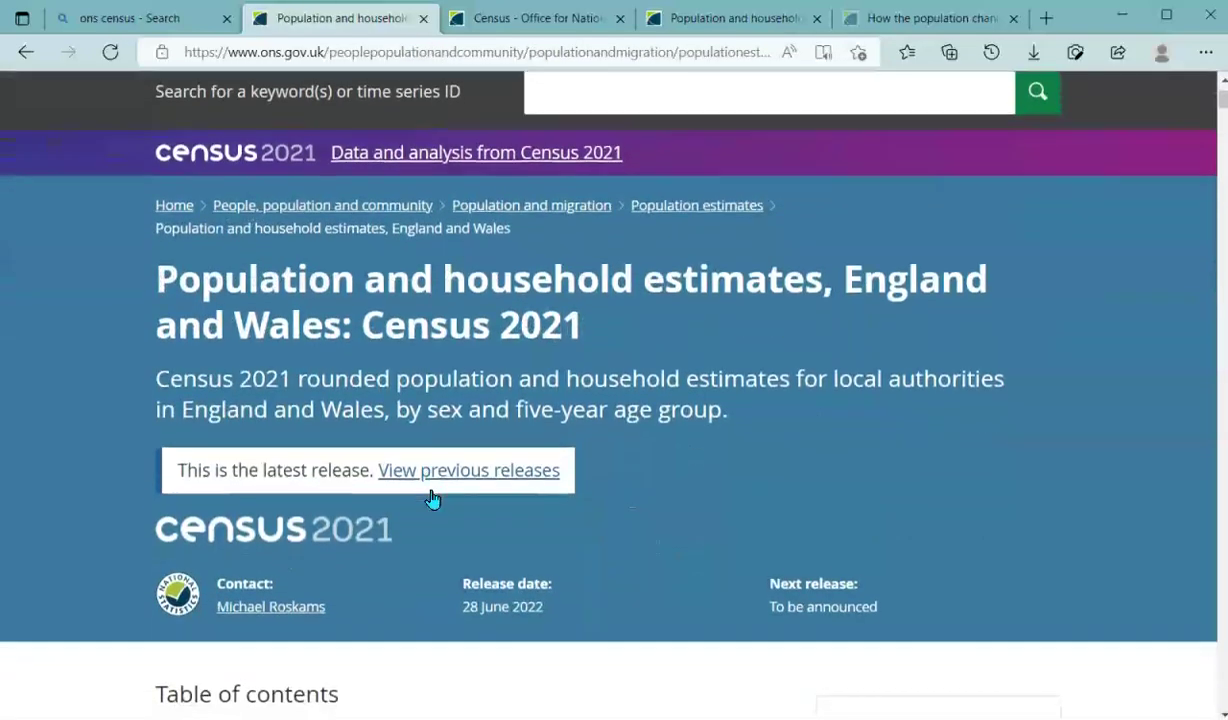
{"action": "scroll", "coordinate": [432, 498], "scroll_direction": "up", "scroll_amount": 1}
{"action": "scroll", "coordinate": [432, 498], "scroll_direction": "down", "scroll_amount": 2}
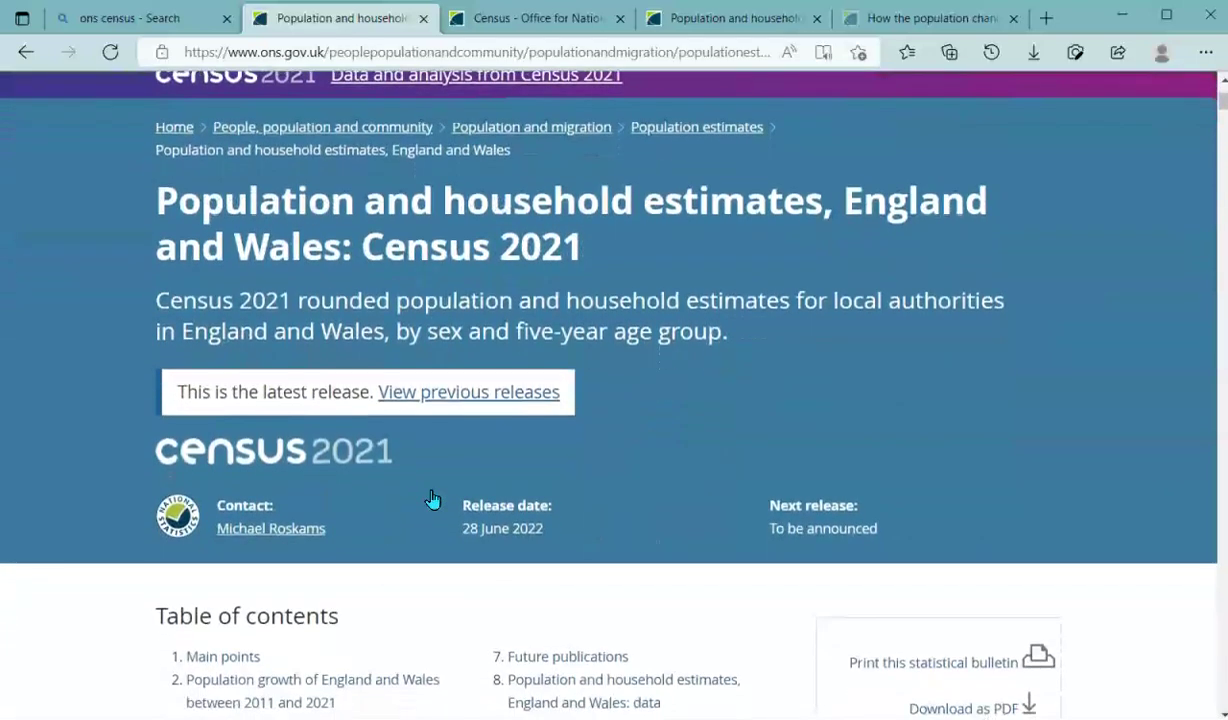
{"action": "scroll", "coordinate": [432, 498], "scroll_direction": "down", "scroll_amount": 2}
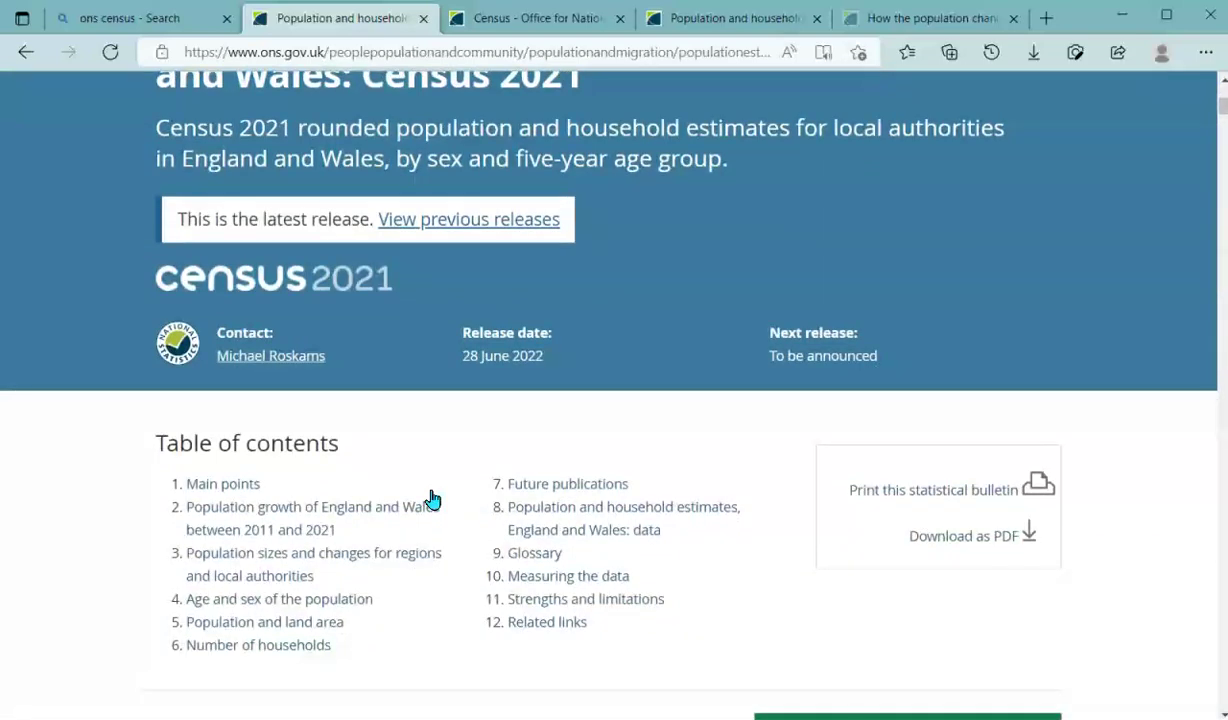
{"action": "scroll", "coordinate": [432, 498], "scroll_direction": "down", "scroll_amount": 1}
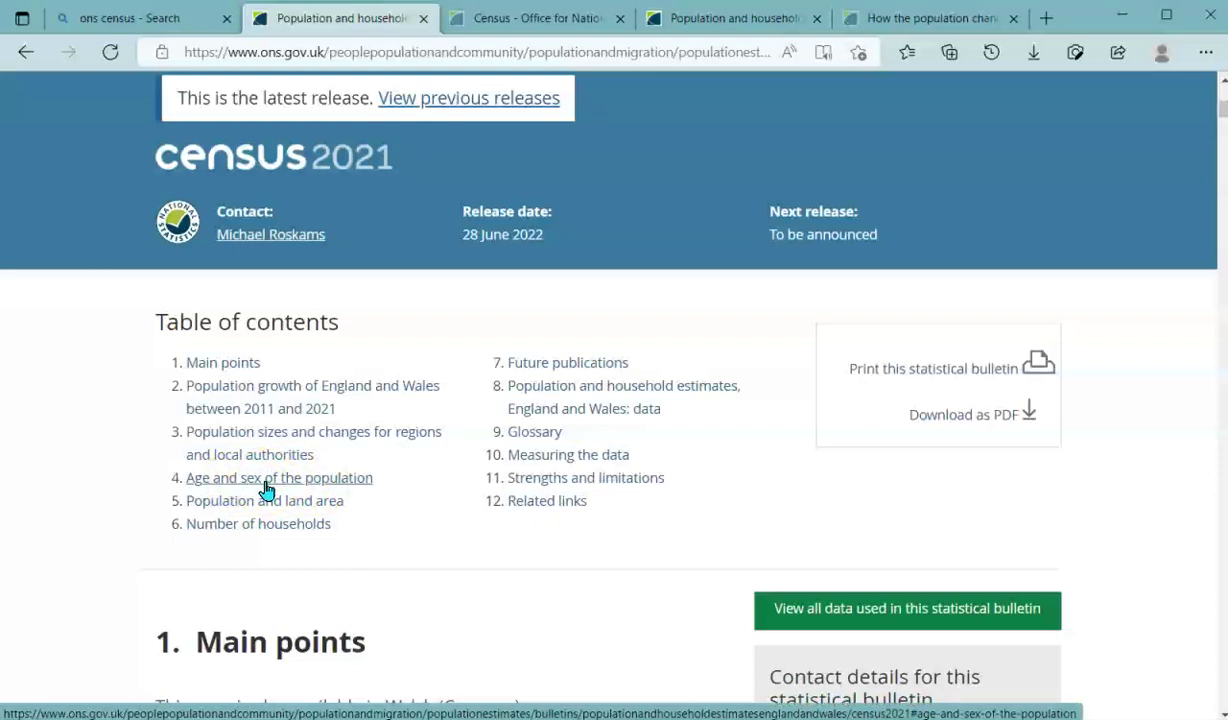
{"action": "scroll", "coordinate": [267, 490], "scroll_direction": "down", "scroll_amount": 1}
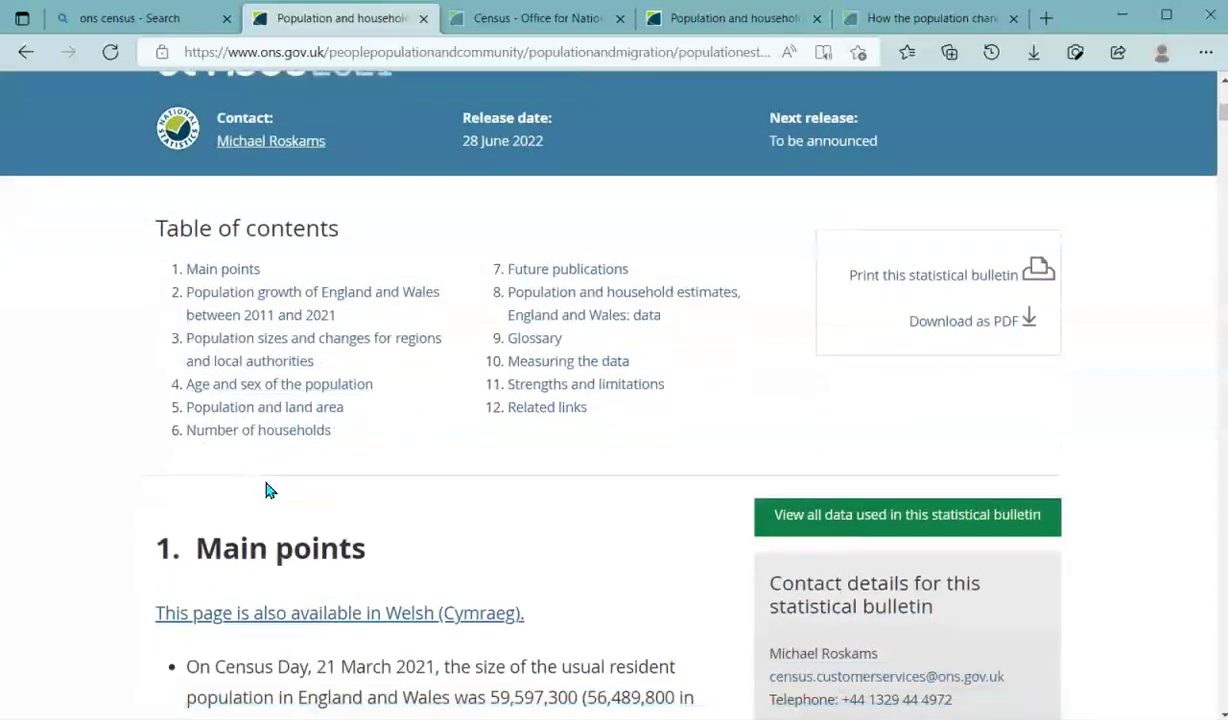
{"action": "left_click", "coordinate": [285, 440]}
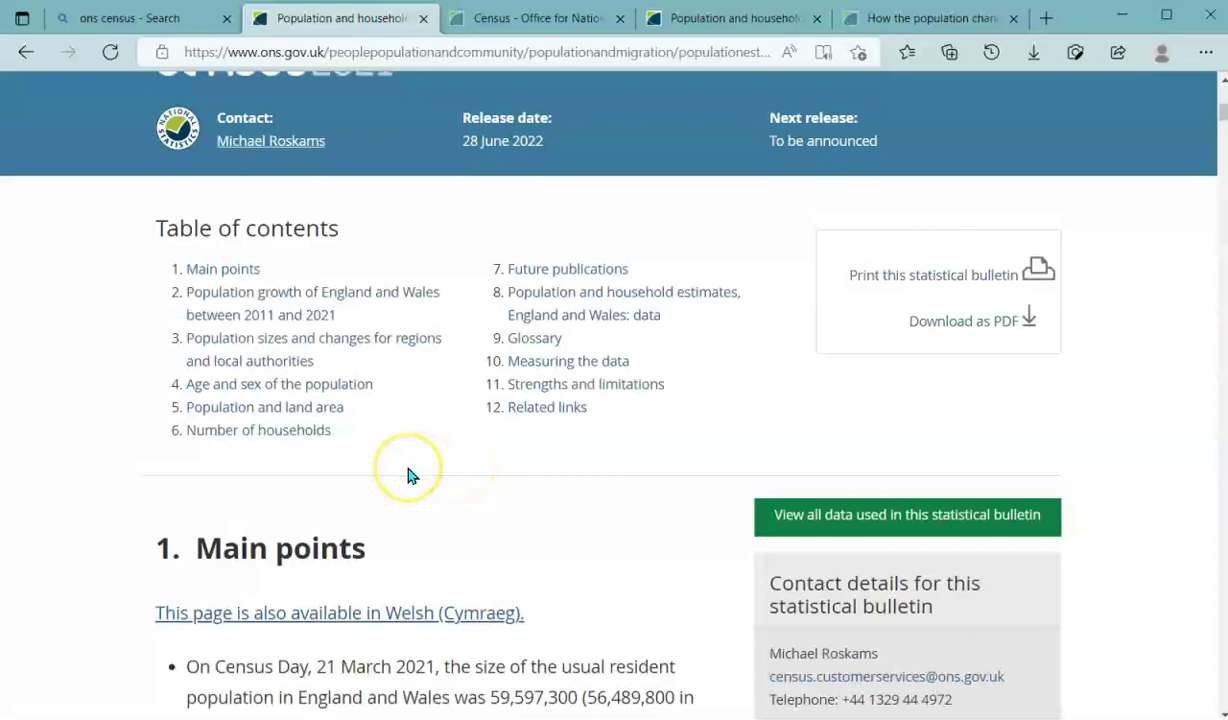
{"action": "scroll", "coordinate": [411, 475], "scroll_direction": "down", "scroll_amount": 1}
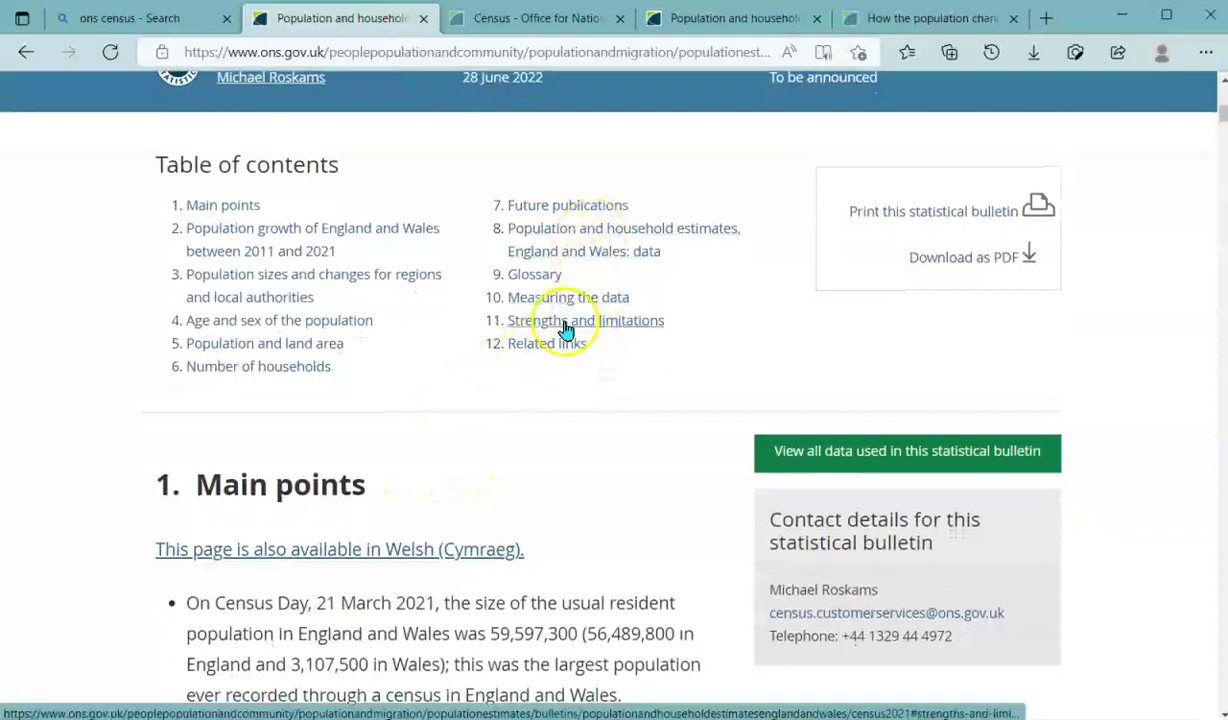
Read the Main points section on population size, regional growth, sex, older age groups and number of households
{"action": "scroll", "coordinate": [476, 418], "scroll_direction": "down", "scroll_amount": 3}
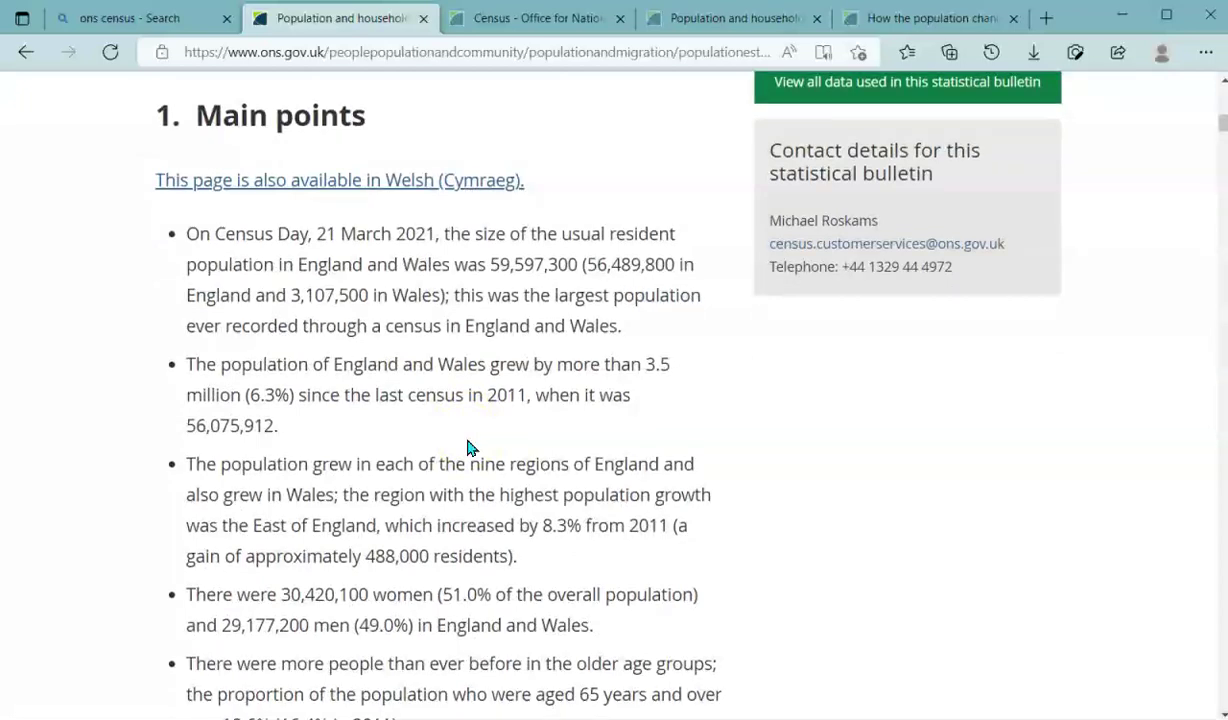
{"action": "scroll", "coordinate": [470, 447], "scroll_direction": "down", "scroll_amount": 1}
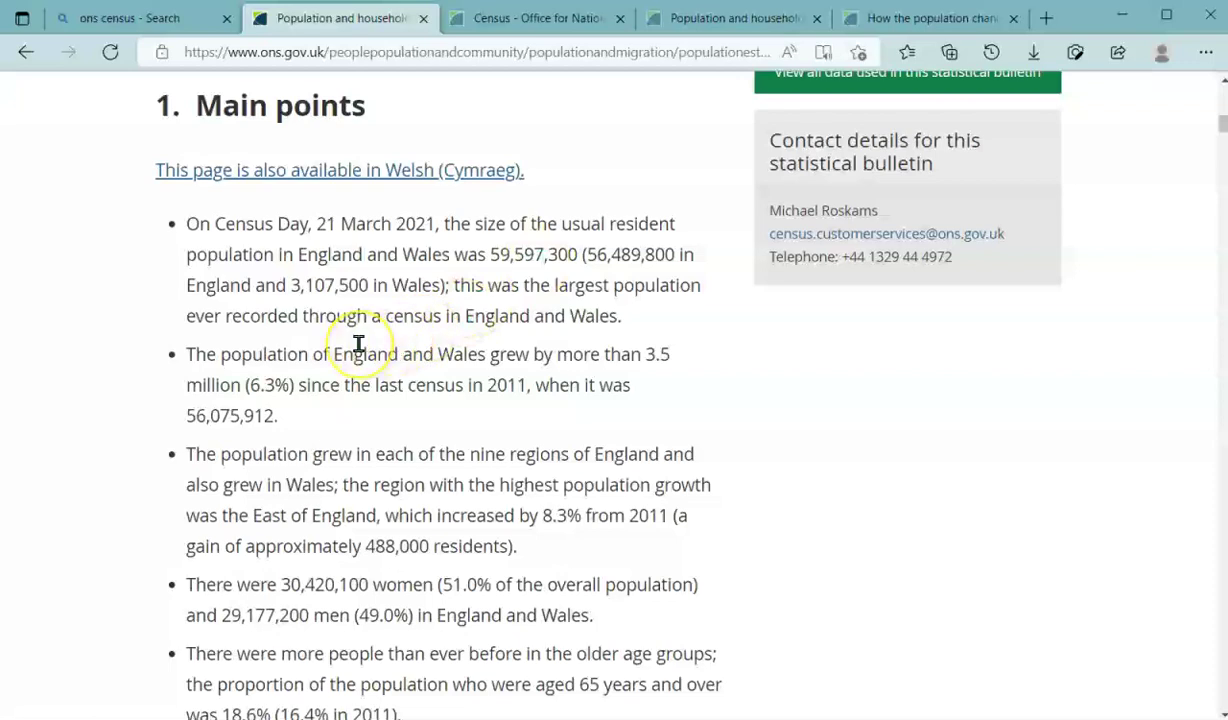
{"action": "scroll", "coordinate": [358, 343], "scroll_direction": "down", "scroll_amount": 1}
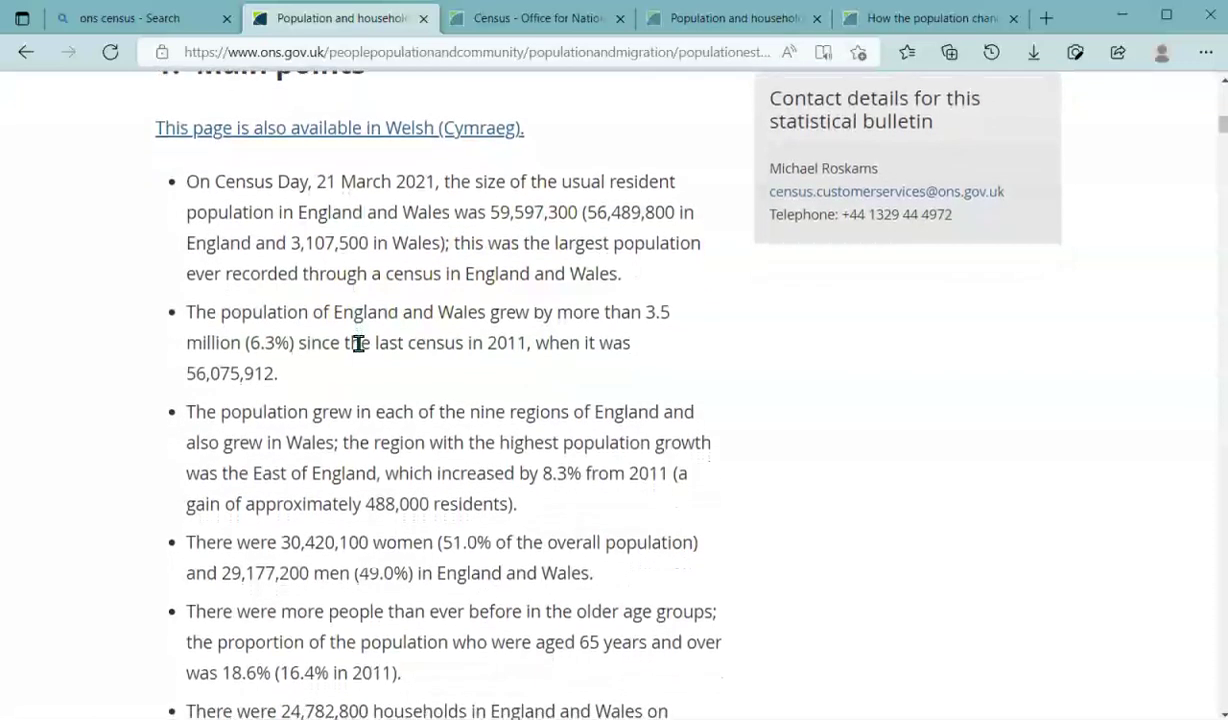
{"action": "scroll", "coordinate": [358, 343], "scroll_direction": "down", "scroll_amount": 1}
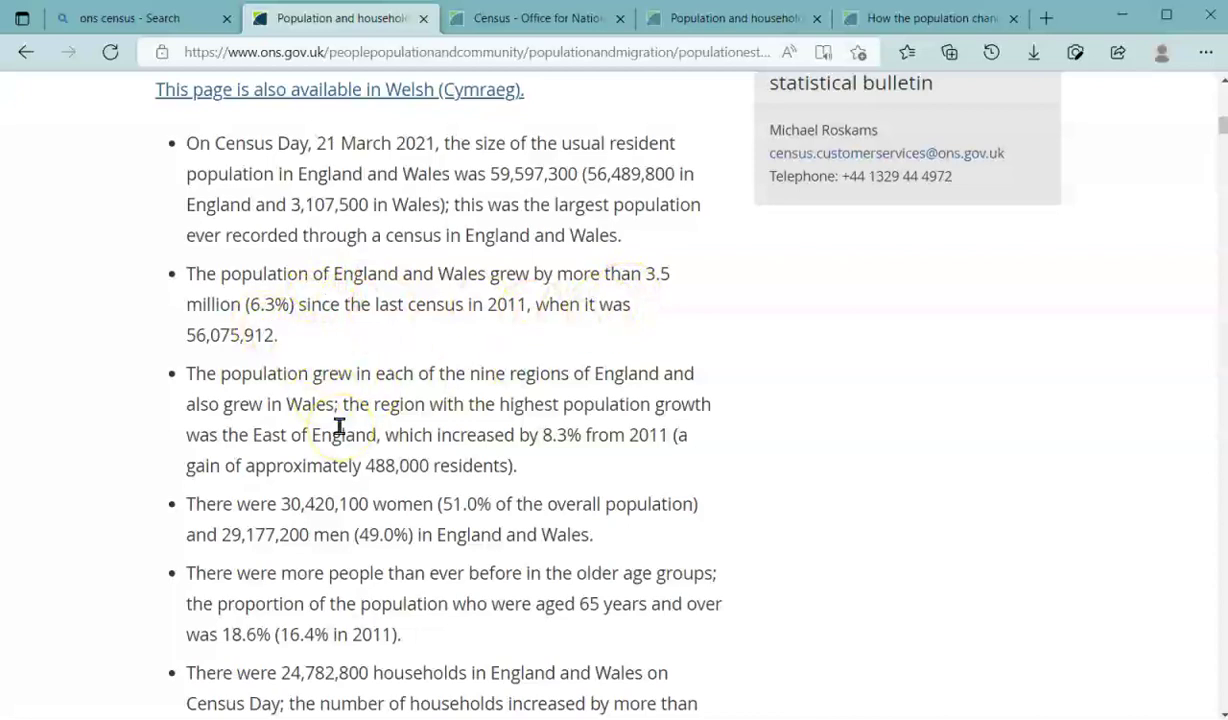
{"action": "scroll", "coordinate": [339, 425], "scroll_direction": "down", "scroll_amount": 1}
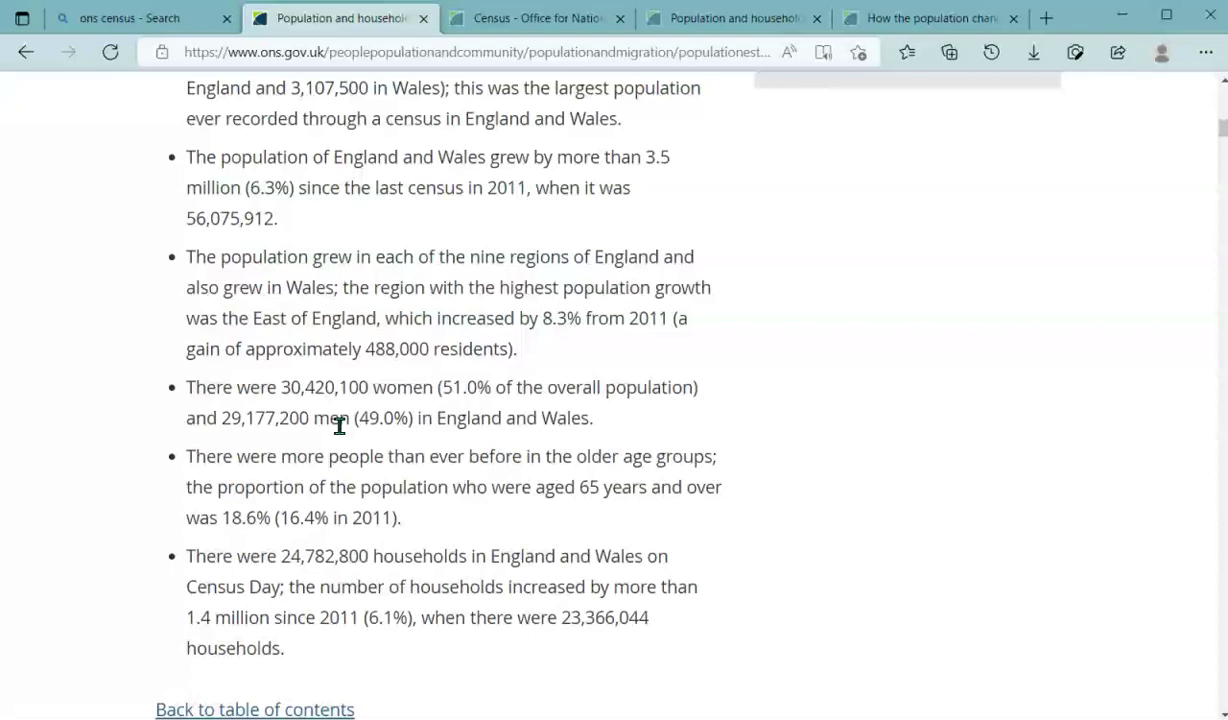
{"action": "scroll", "coordinate": [339, 425], "scroll_direction": "down", "scroll_amount": 1}
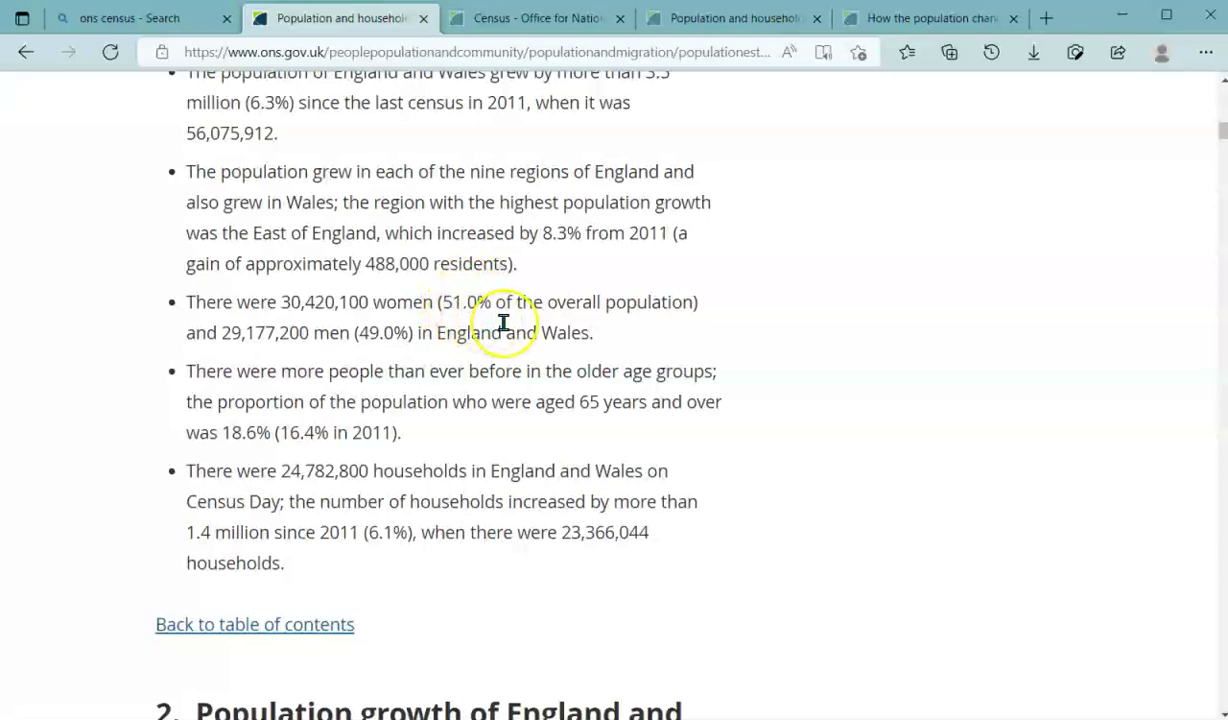
{"action": "scroll", "coordinate": [503, 322], "scroll_direction": "down", "scroll_amount": 1}
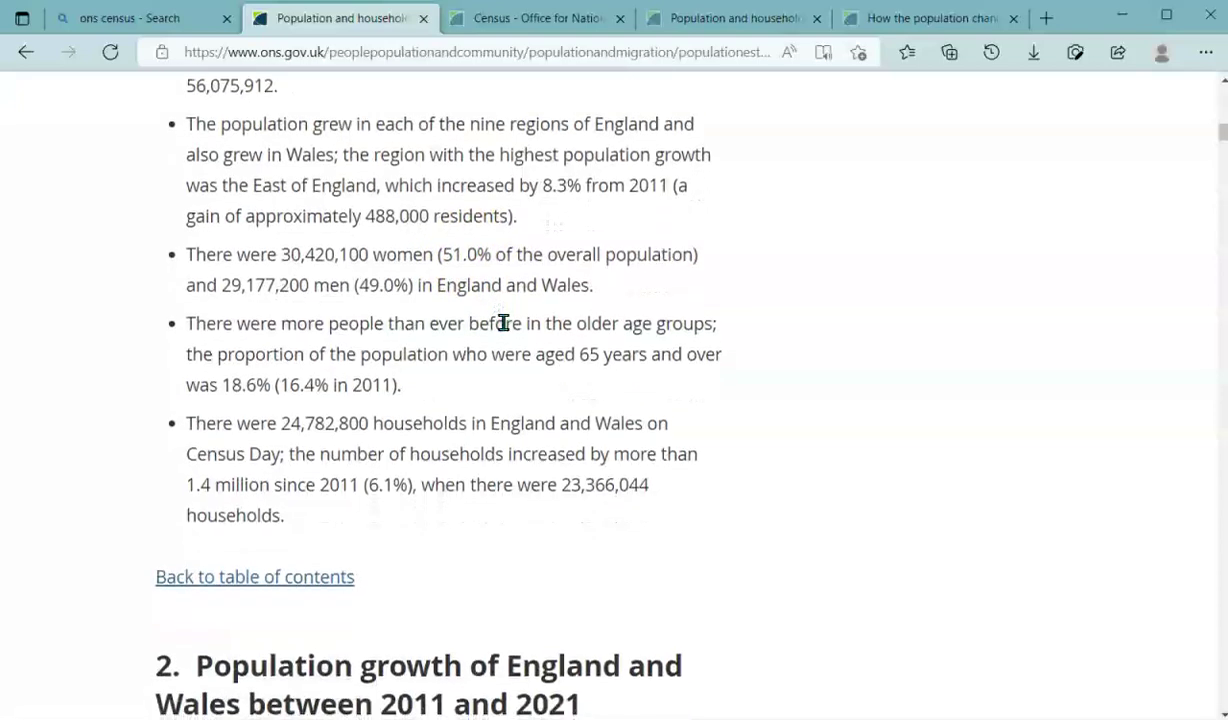
{"action": "scroll", "coordinate": [503, 322], "scroll_direction": "down", "scroll_amount": 1}
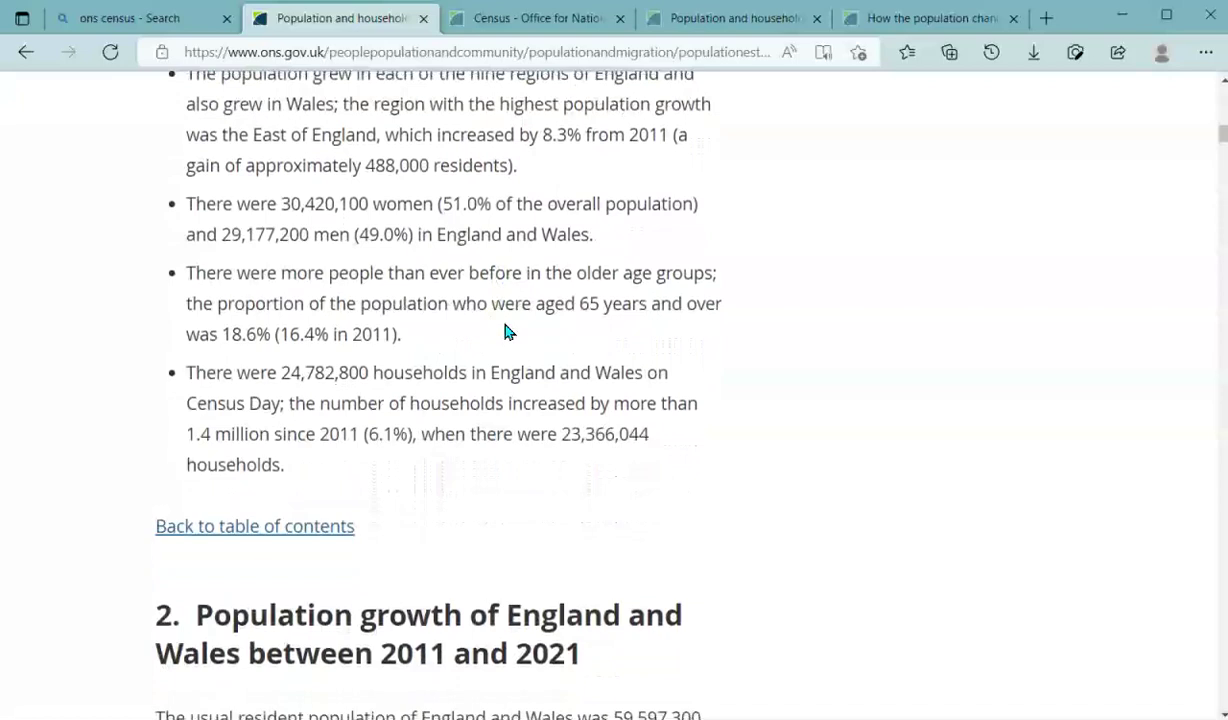
{"action": "scroll", "coordinate": [505, 331], "scroll_direction": "up", "scroll_amount": 1}
{"action": "scroll", "coordinate": [505, 331], "scroll_direction": "up", "scroll_amount": 2}
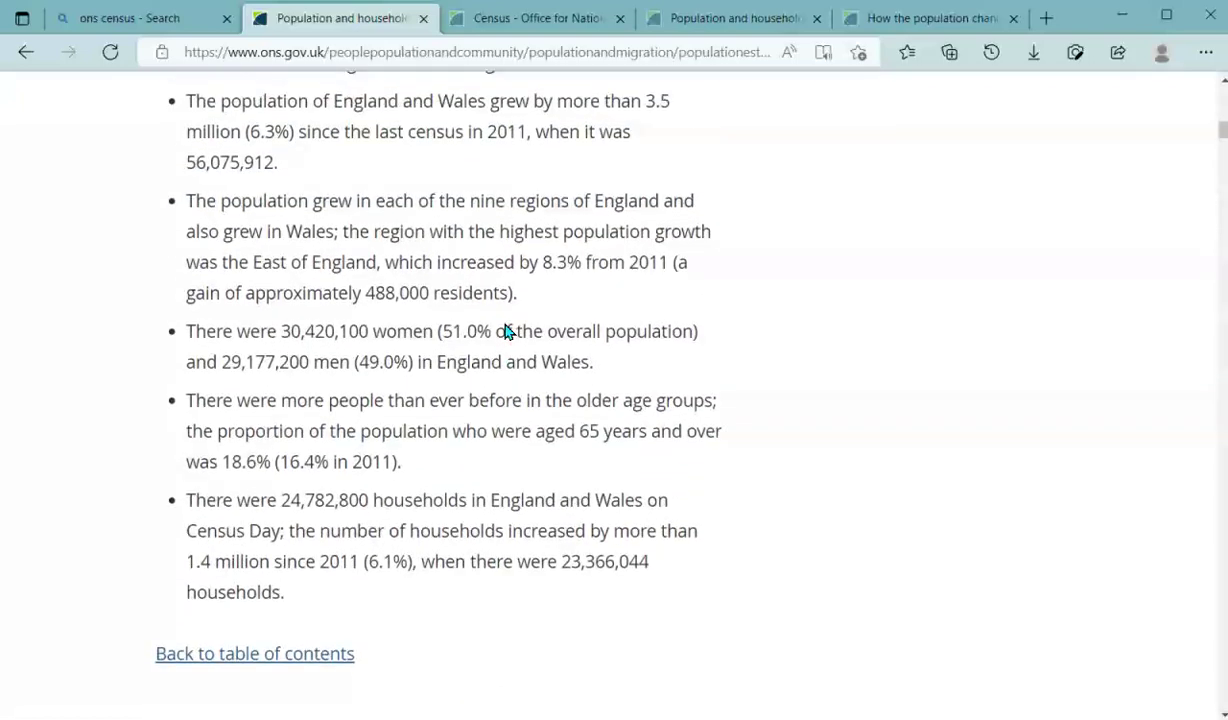
{"action": "scroll", "coordinate": [505, 331], "scroll_direction": "down", "scroll_amount": 2}
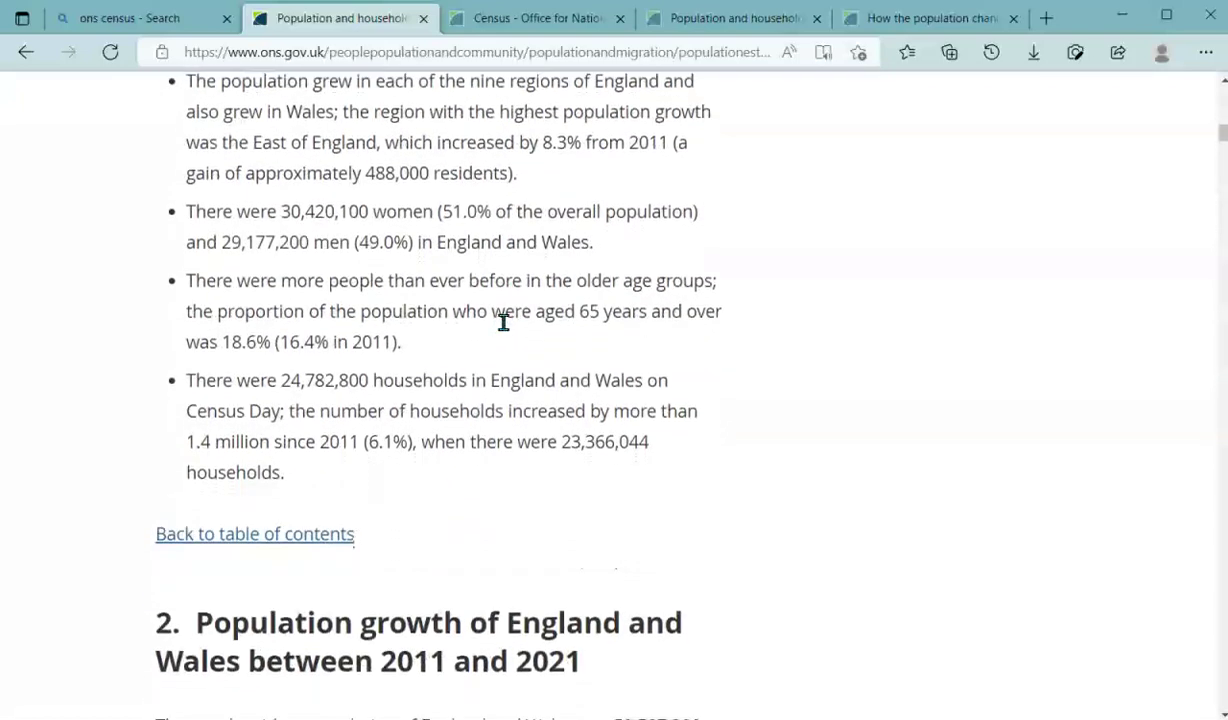
{"action": "left_click", "coordinate": [556, 312]}
{"action": "scroll", "coordinate": [378, 468], "scroll_direction": "down", "scroll_amount": 1}
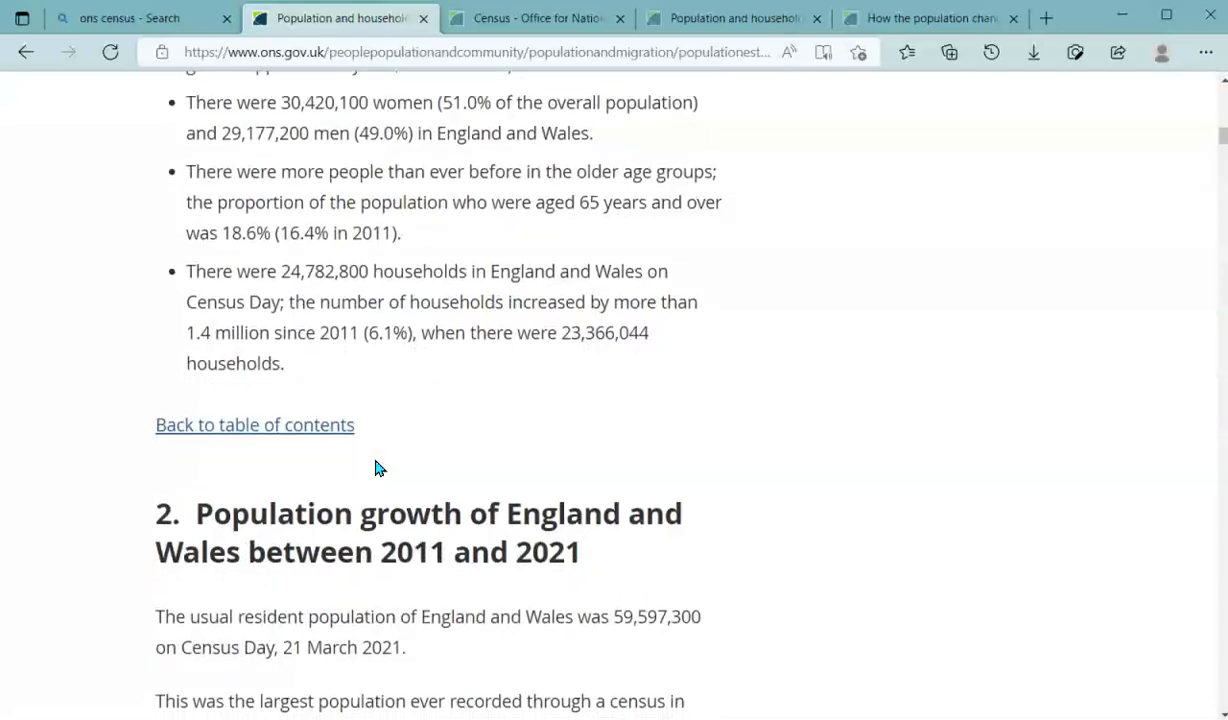
{"action": "scroll", "coordinate": [378, 468], "scroll_direction": "up", "scroll_amount": 1}
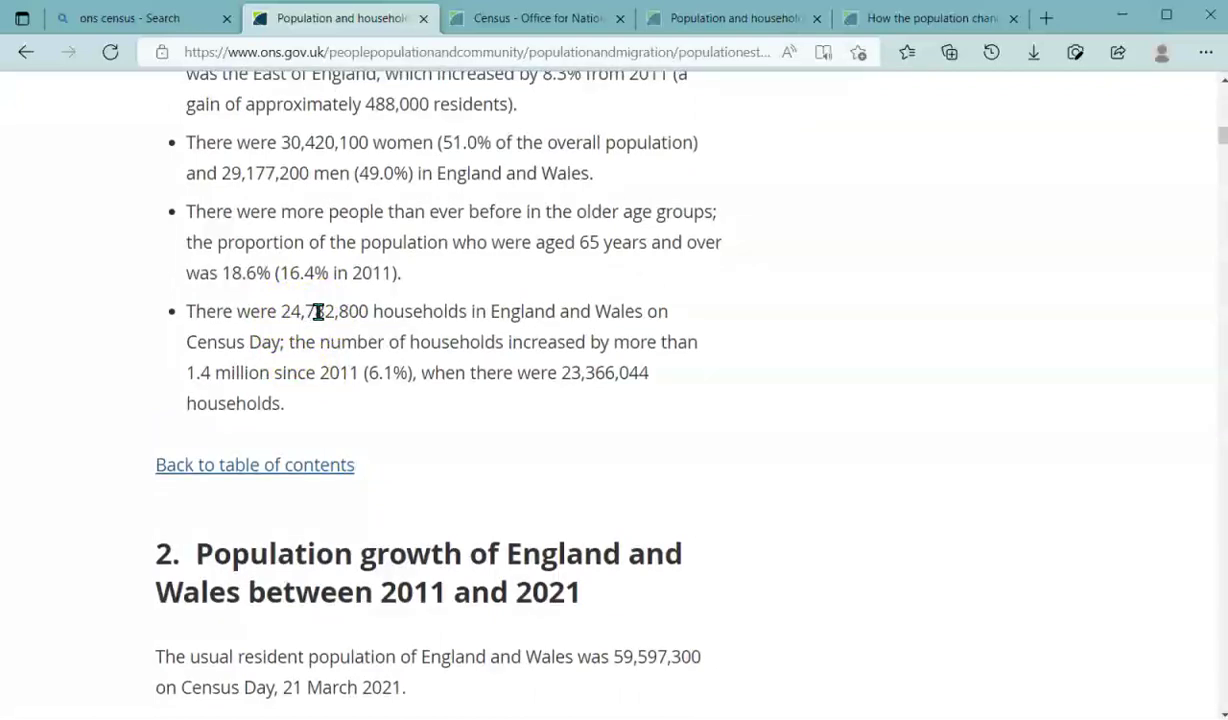
Read section 2 on population growth of England and Wales between 2011 and 2021, including the long-term growth rates since 1801
{"action": "scroll", "coordinate": [316, 311], "scroll_direction": "down", "scroll_amount": 3}
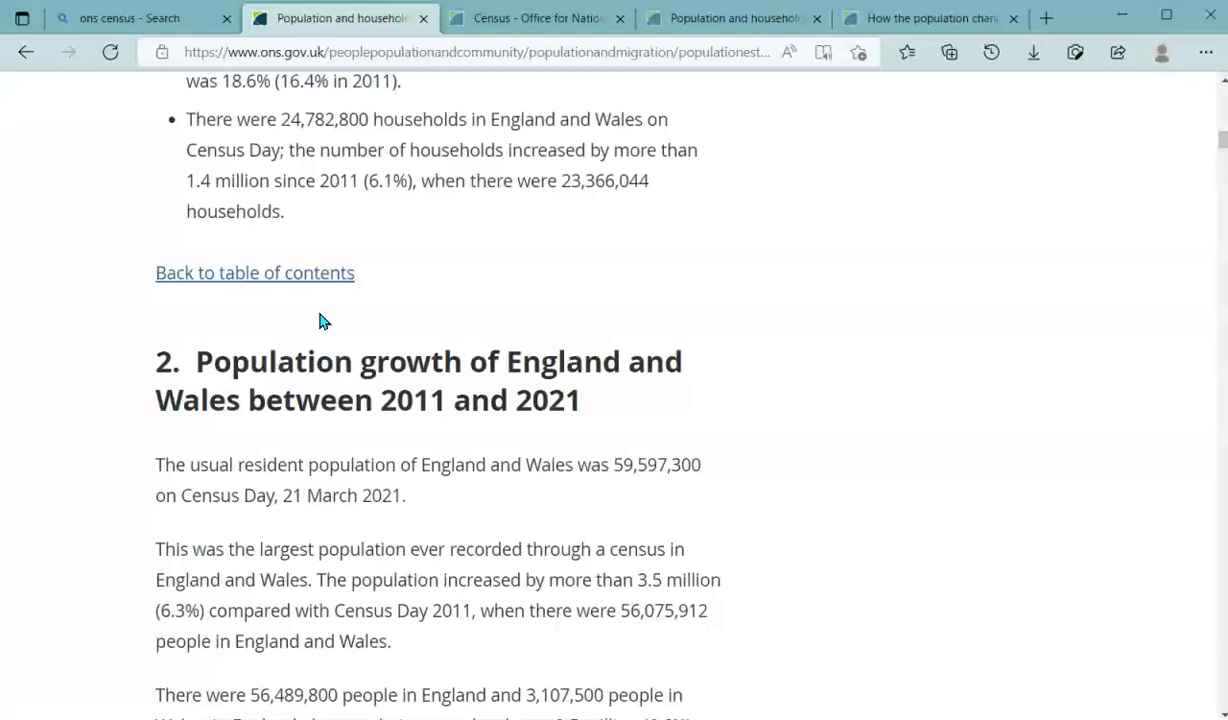
{"action": "scroll", "coordinate": [320, 320], "scroll_direction": "down", "scroll_amount": 3}
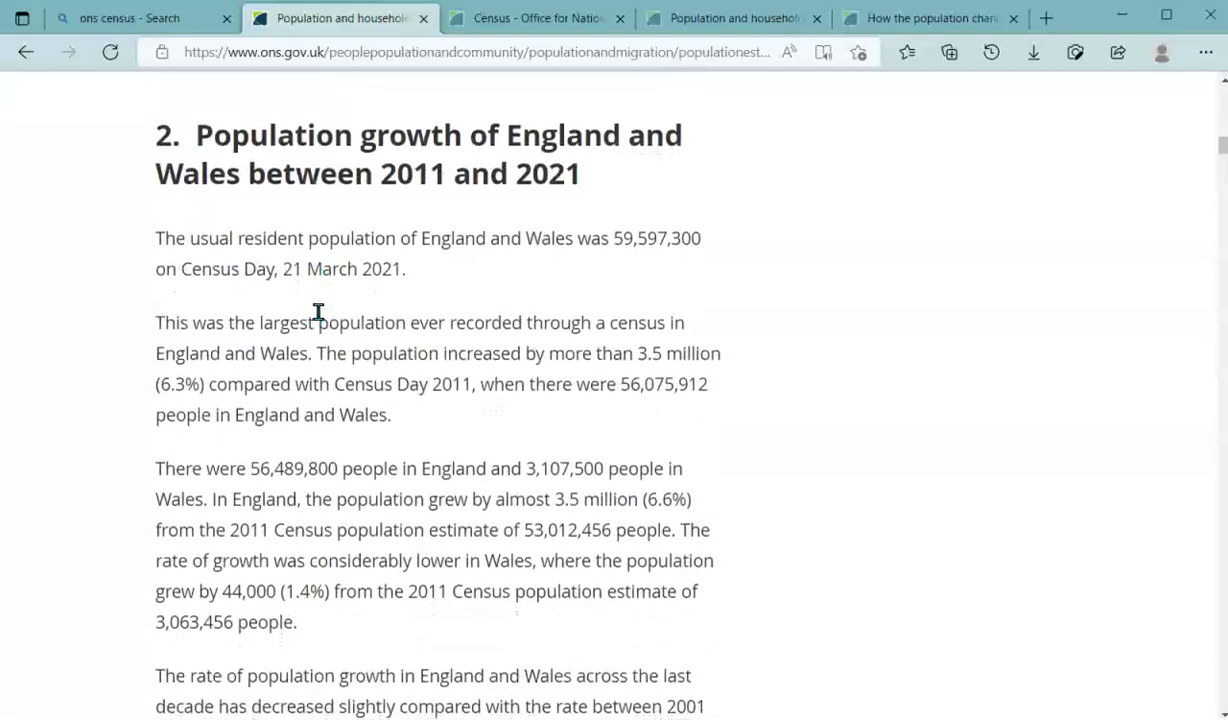
{"action": "scroll", "coordinate": [318, 312], "scroll_direction": "down", "scroll_amount": 1}
{"action": "scroll", "coordinate": [318, 312], "scroll_direction": "down", "scroll_amount": 1}
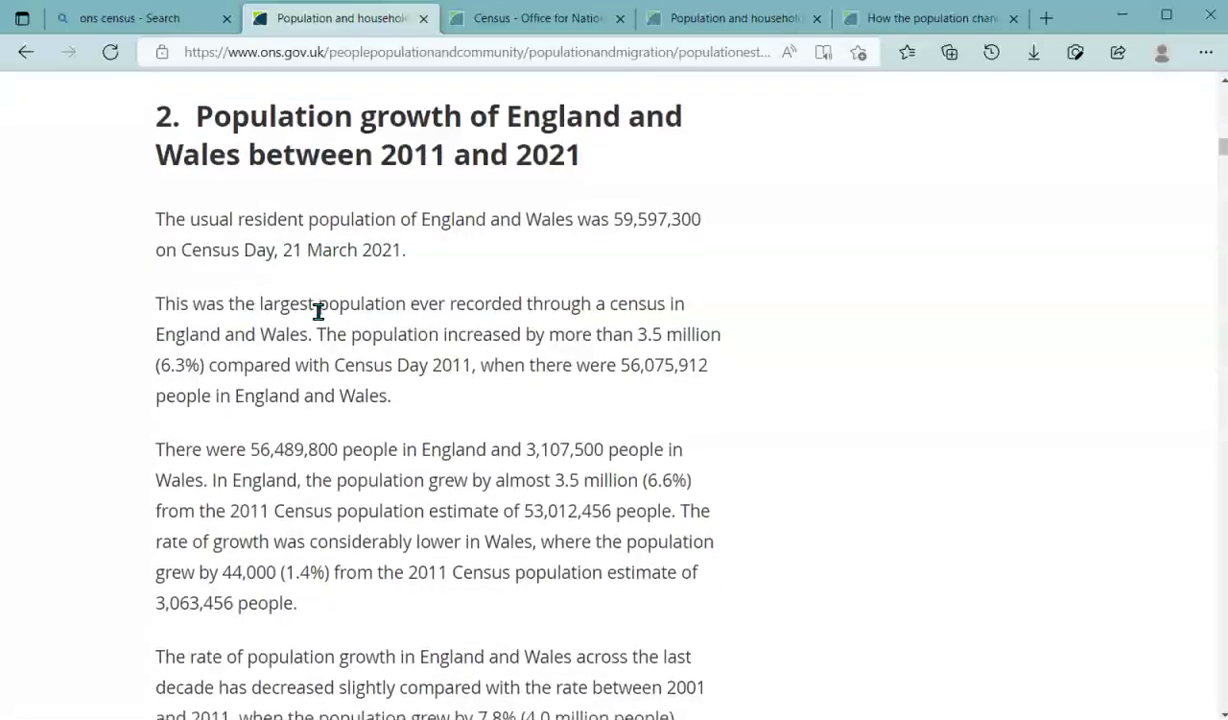
{"action": "scroll", "coordinate": [318, 312], "scroll_direction": "down", "scroll_amount": 2}
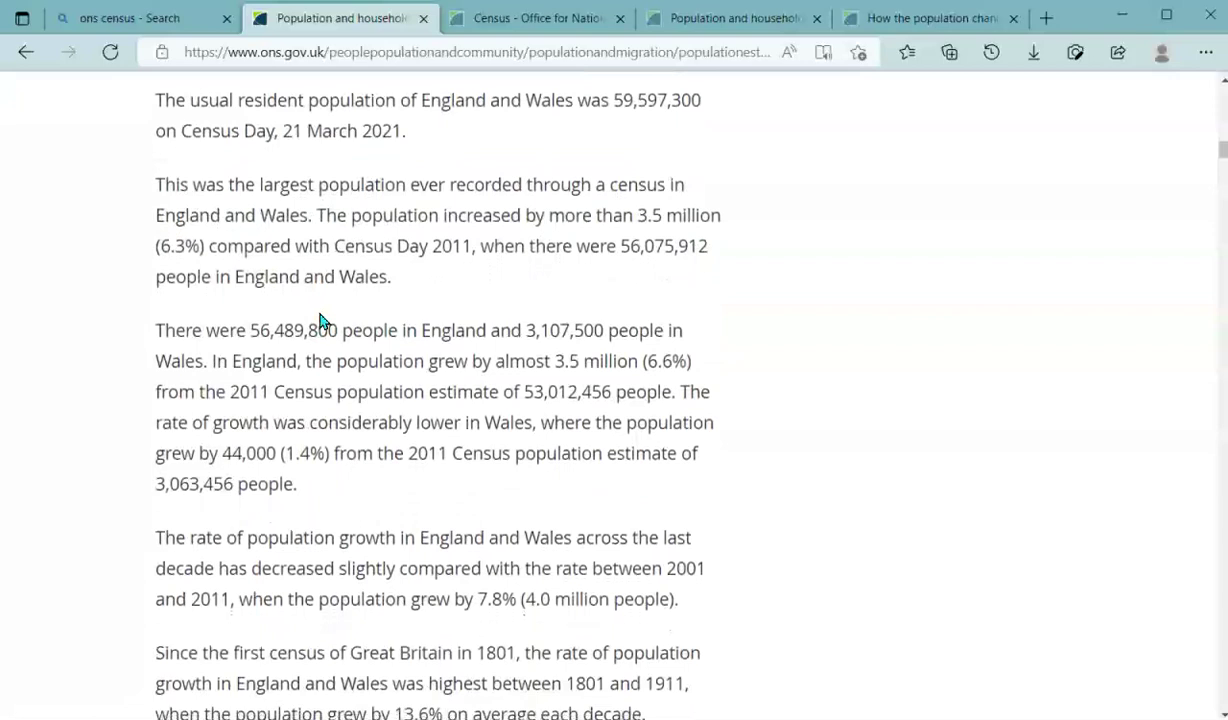
{"action": "scroll", "coordinate": [320, 320], "scroll_direction": "down", "scroll_amount": 1}
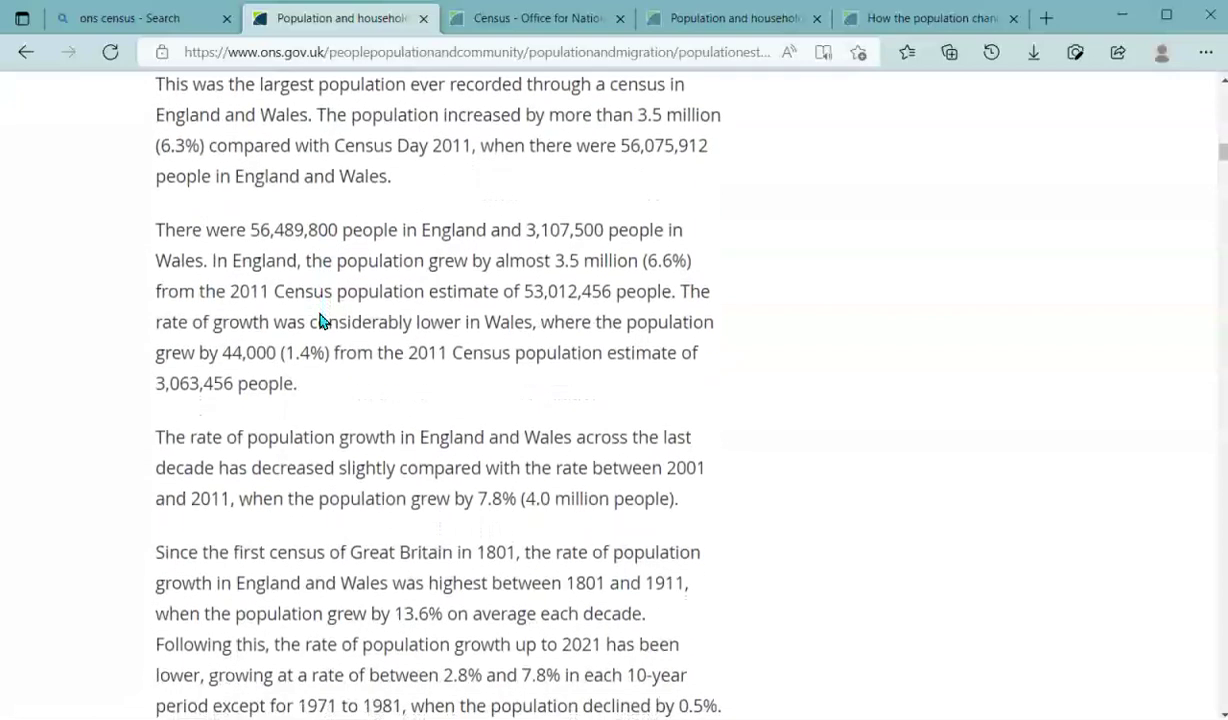
{"action": "scroll", "coordinate": [318, 312], "scroll_direction": "down", "scroll_amount": 1}
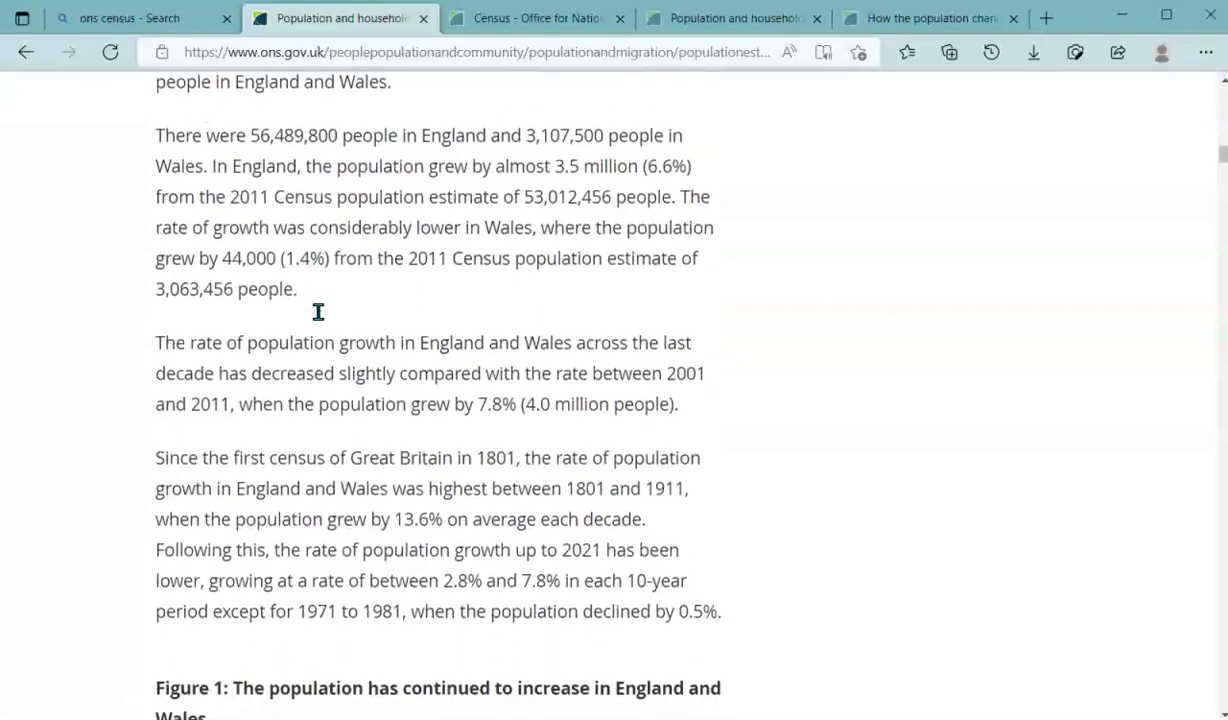
{"action": "scroll", "coordinate": [318, 312], "scroll_direction": "down", "scroll_amount": 1}
{"action": "scroll", "coordinate": [318, 312], "scroll_direction": "down", "scroll_amount": 3}
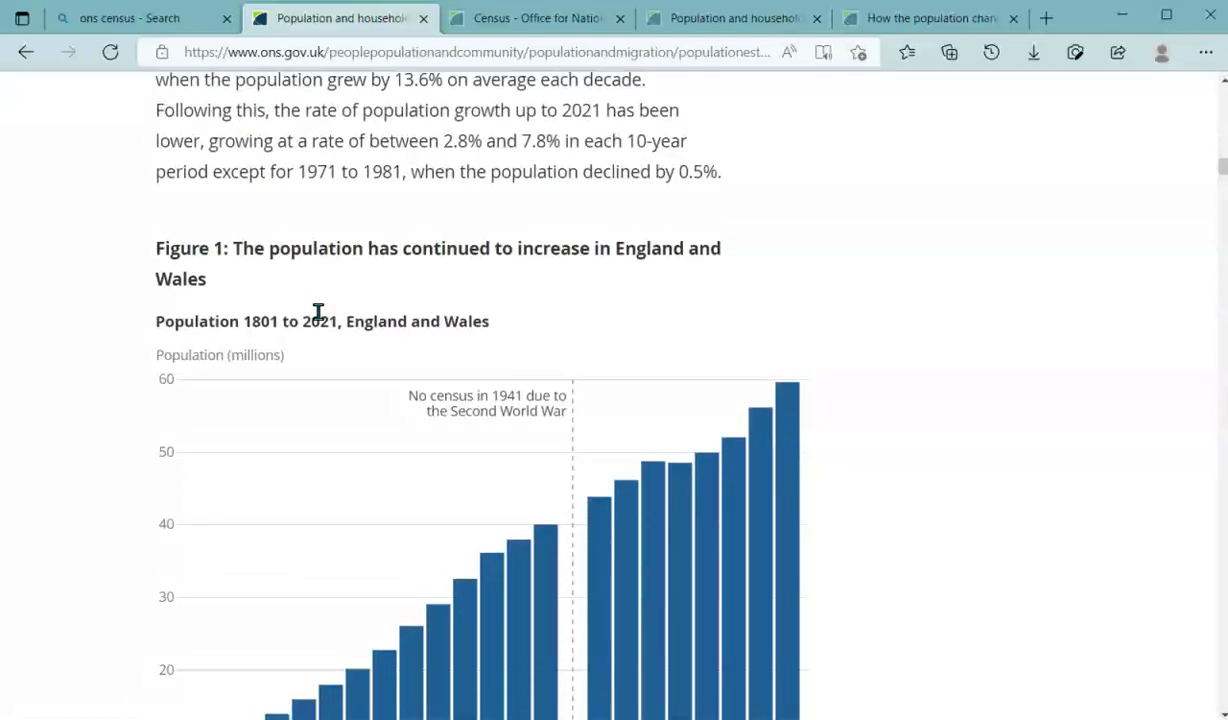
Examine the Figure 1 bar chart of population from 1801, following the bars across the gap for the missing 1941 census
{"action": "scroll", "coordinate": [320, 320], "scroll_direction": "down", "scroll_amount": 1}
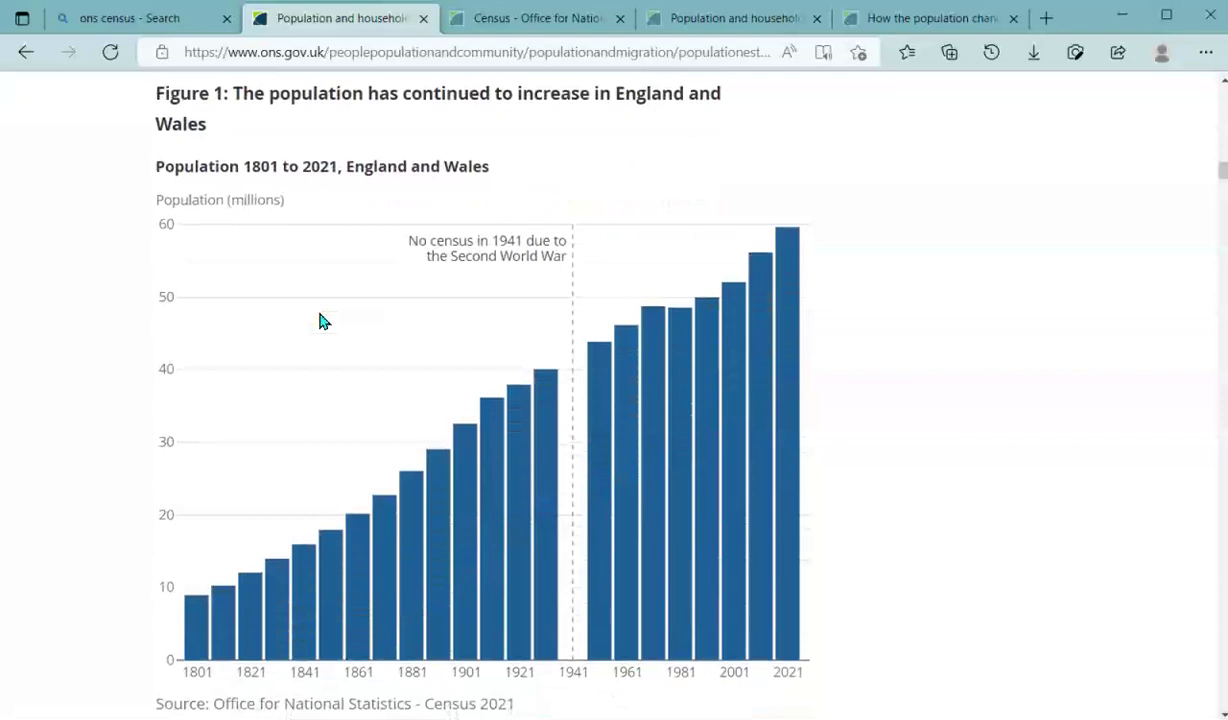
{"action": "mouse_move", "coordinate": [195, 612]}
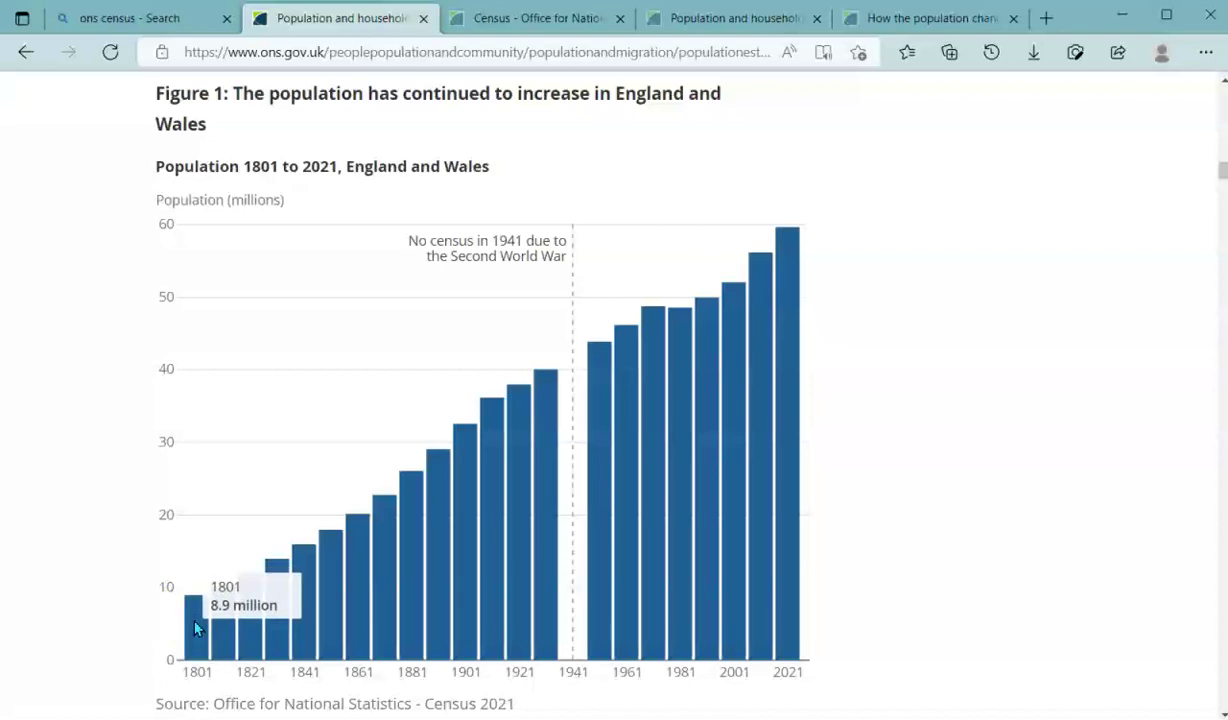
{"action": "left_click_drag", "start_coordinate": [196, 627], "coordinate": [449, 456]}
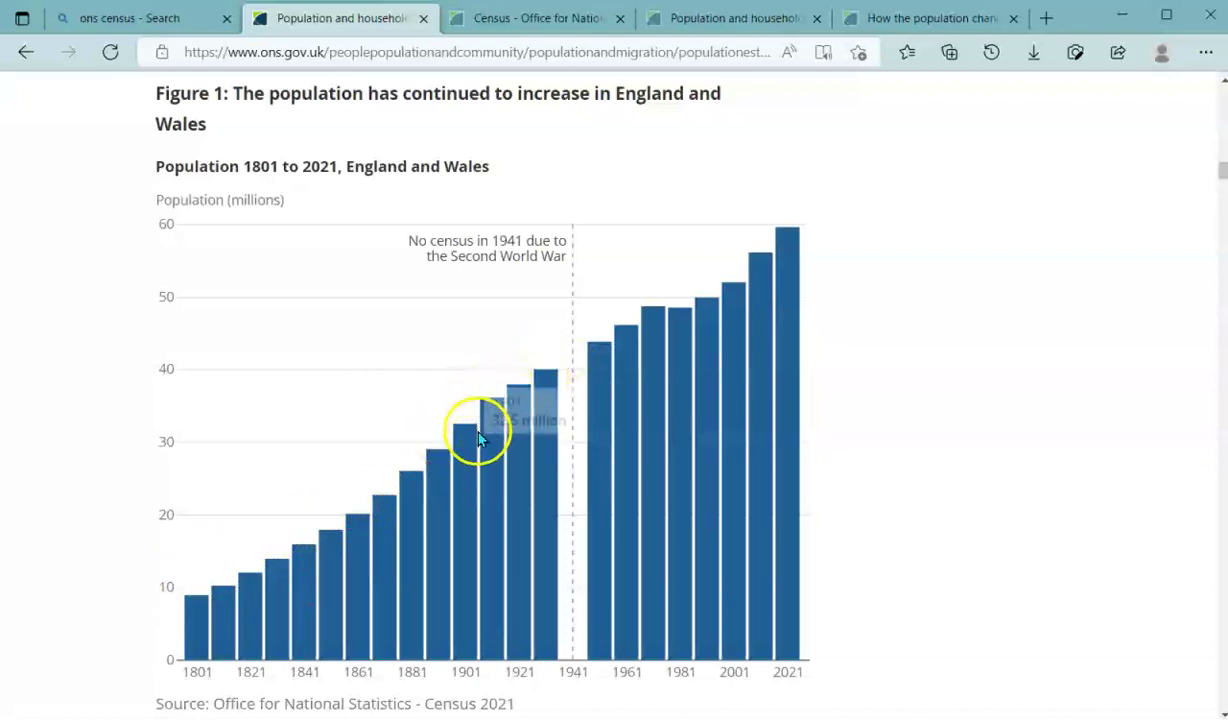
{"action": "mouse_move", "coordinate": [620, 333]}
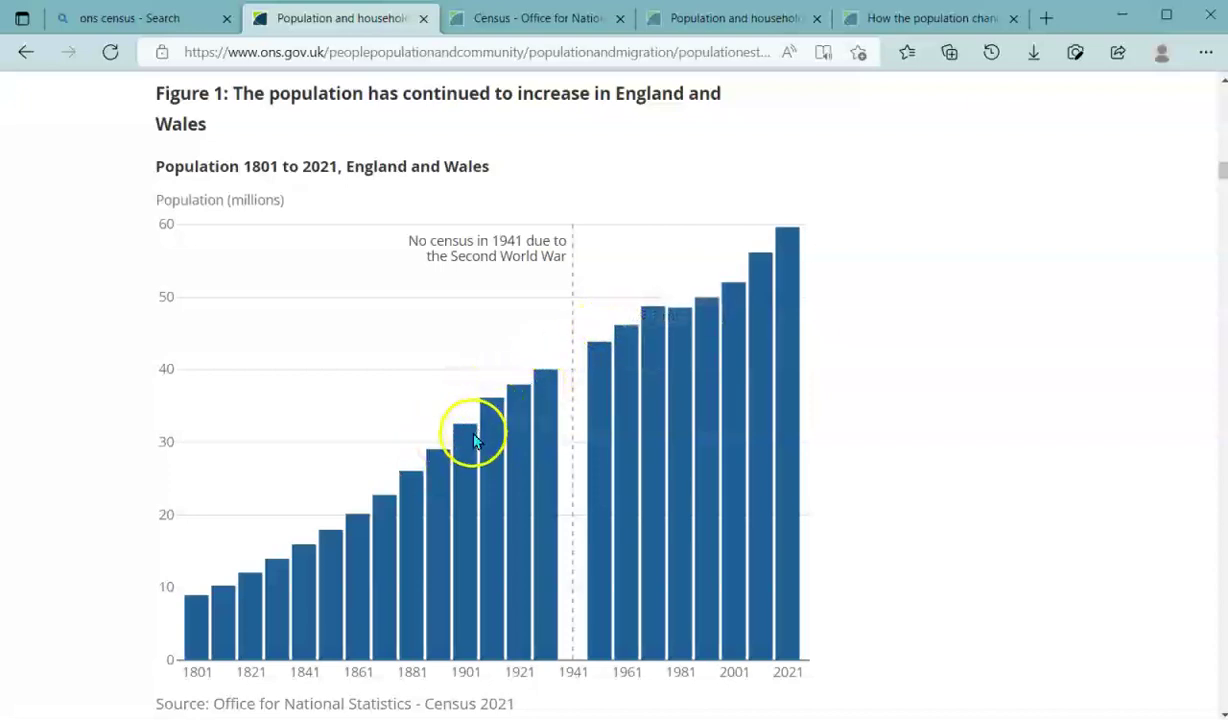
{"action": "mouse_move", "coordinate": [443, 468]}
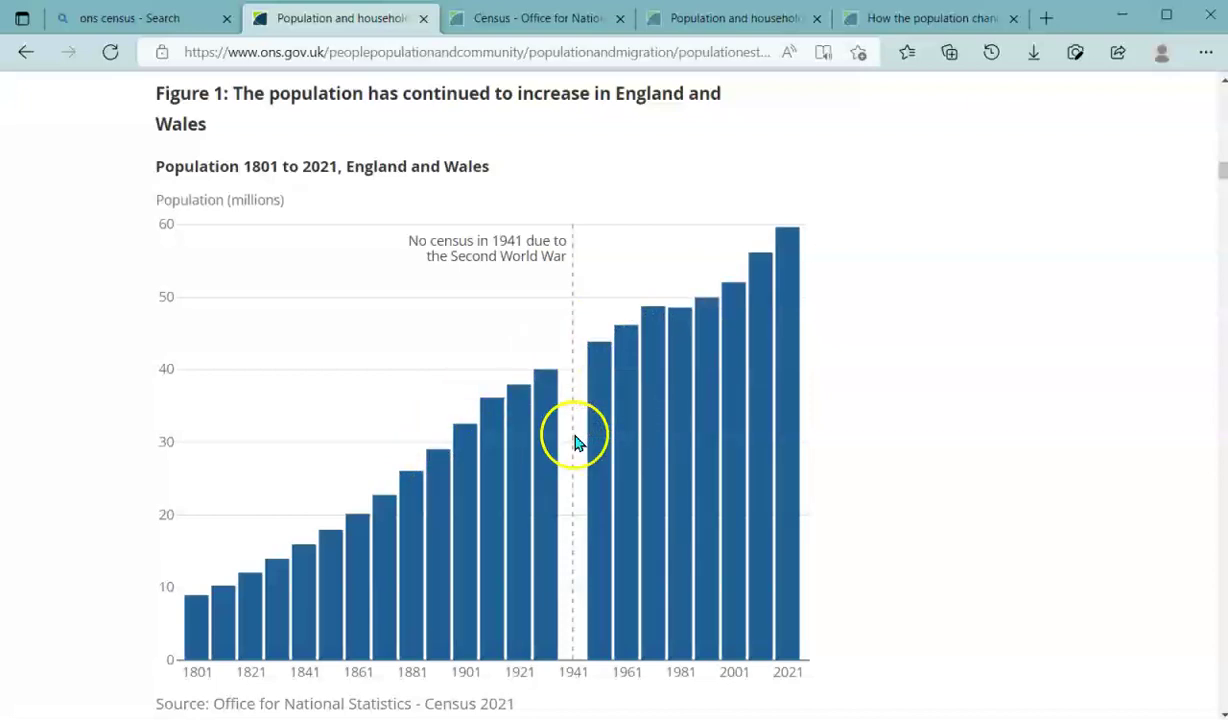
{"action": "mouse_move", "coordinate": [665, 312]}
{"action": "mouse_move", "coordinate": [745, 298]}
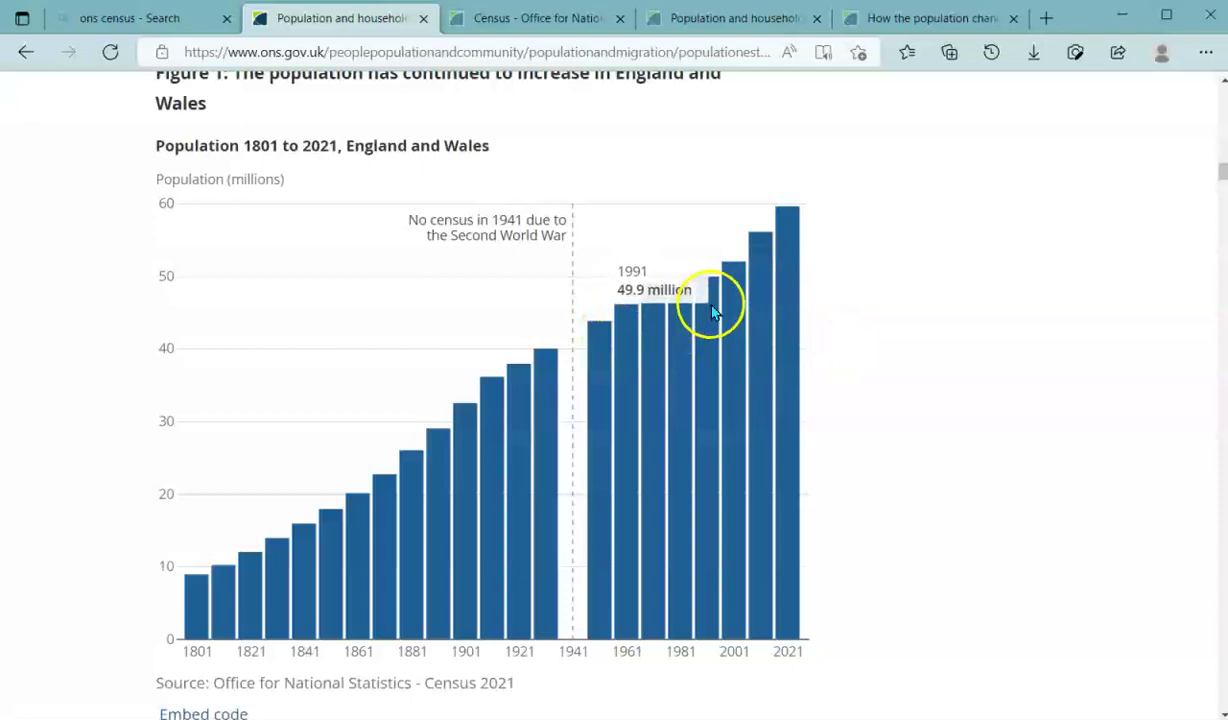
Compare the Figure 1 population values for the census years 1981, 1991, 2001, 2011 and 2021
{"action": "left_click", "coordinate": [676, 342]}
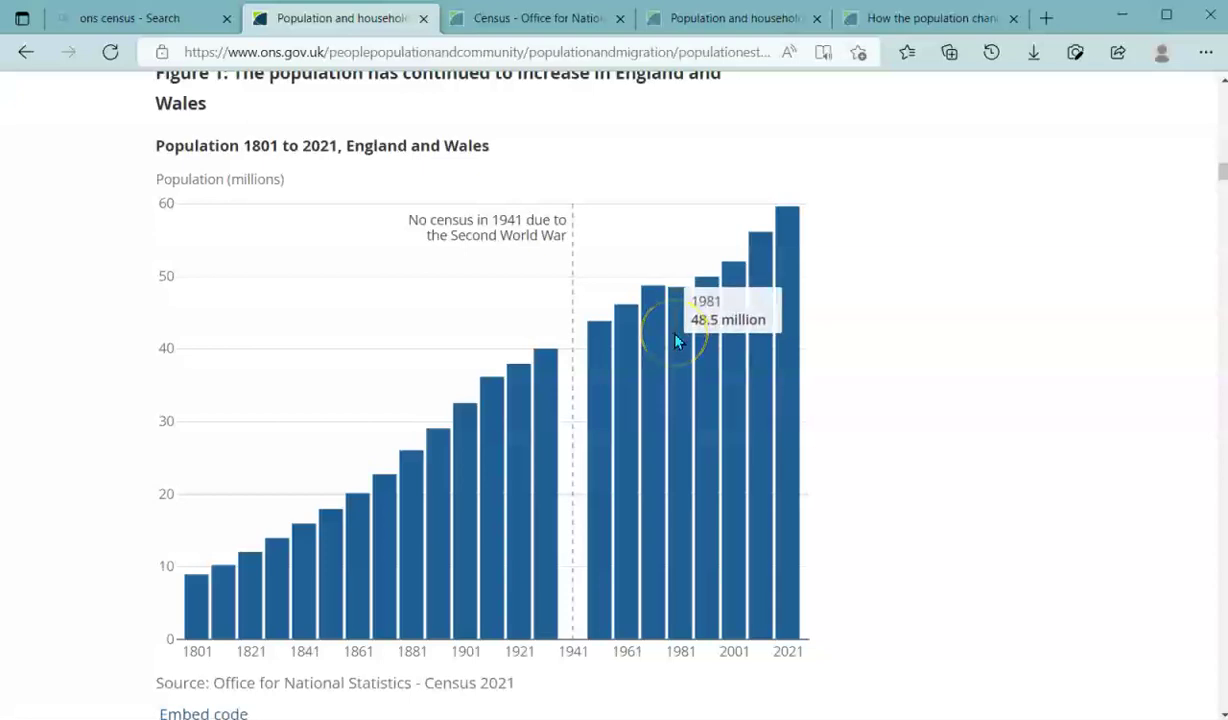
{"action": "left_click", "coordinate": [705, 318]}
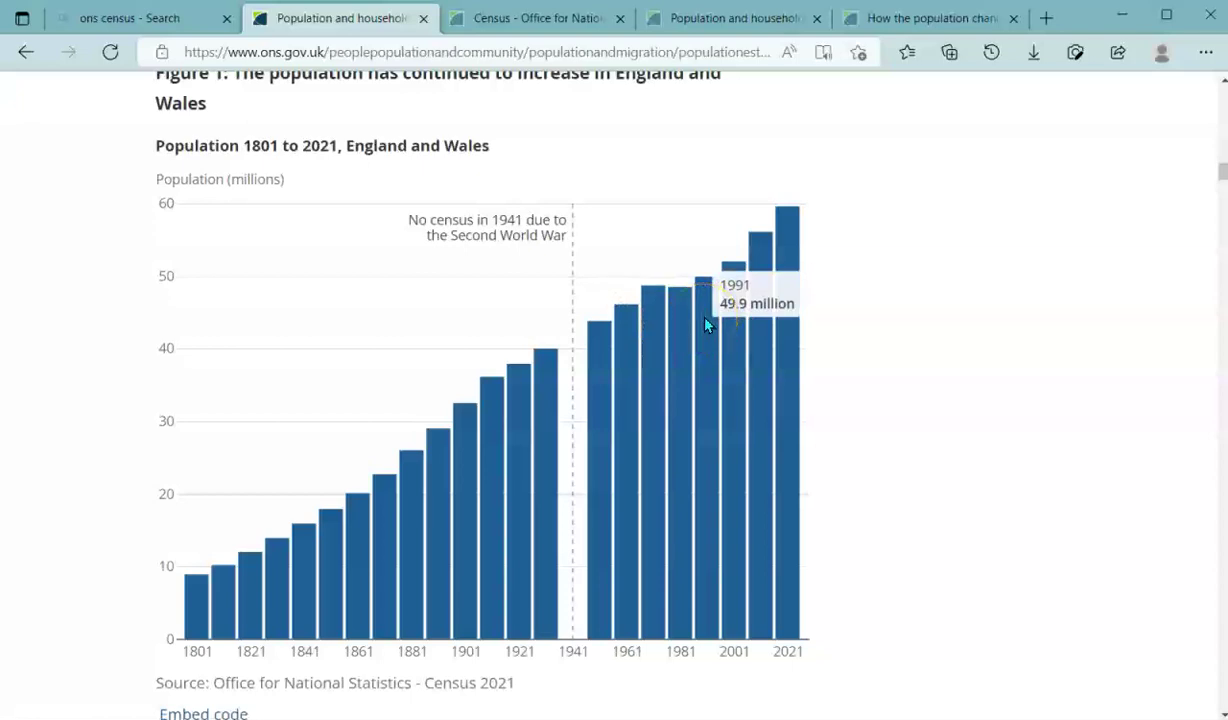
{"action": "left_click", "coordinate": [740, 277]}
{"action": "left_click", "coordinate": [765, 246]}
{"action": "mouse_move", "coordinate": [732, 293]}
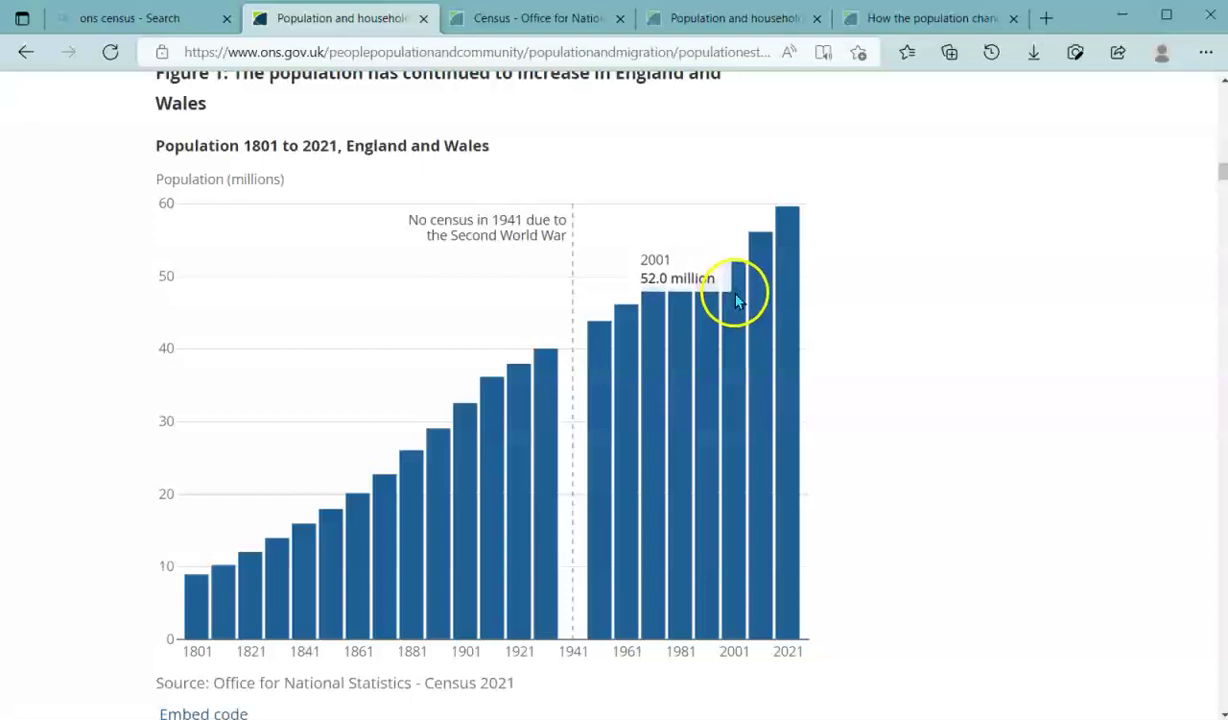
{"action": "mouse_move", "coordinate": [760, 263]}
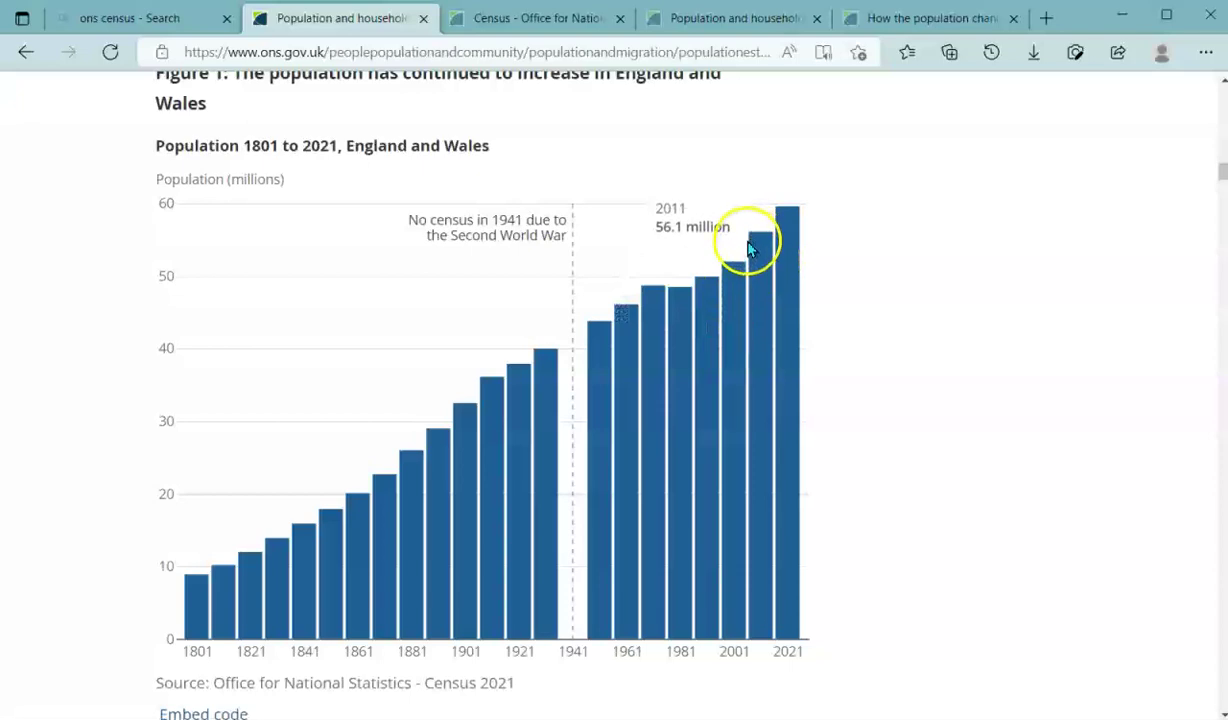
{"action": "mouse_move", "coordinate": [790, 226]}
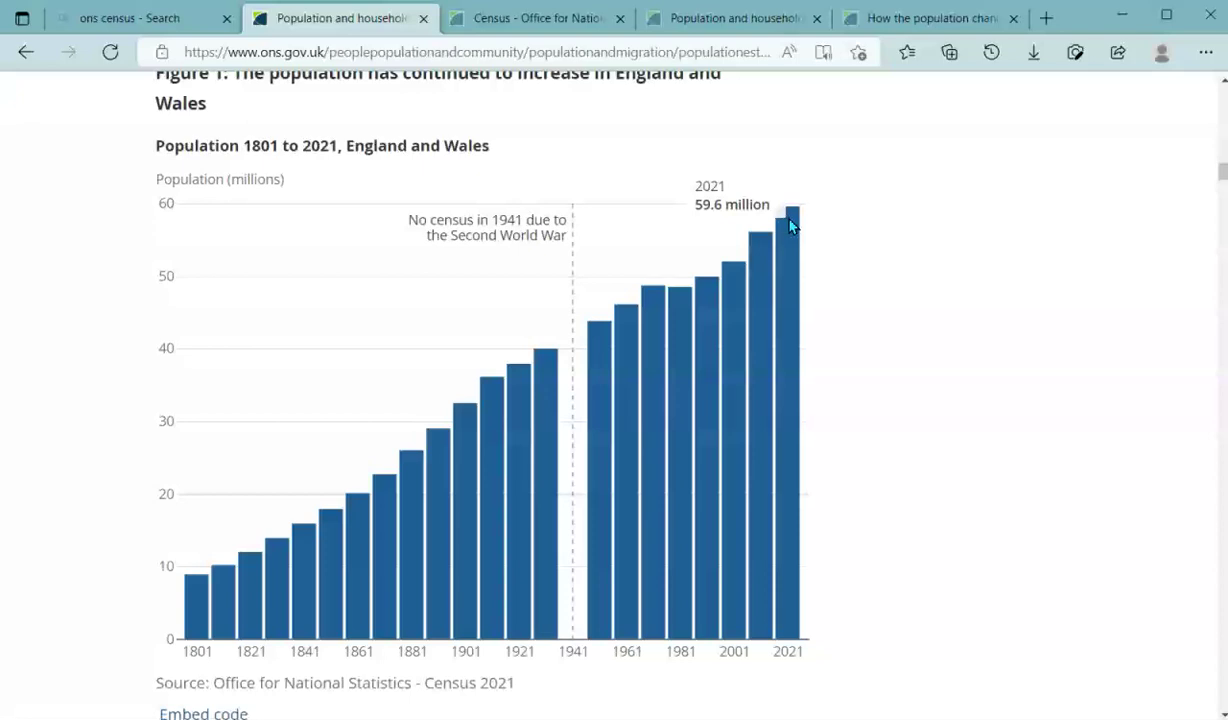
{"action": "left_click", "coordinate": [776, 238]}
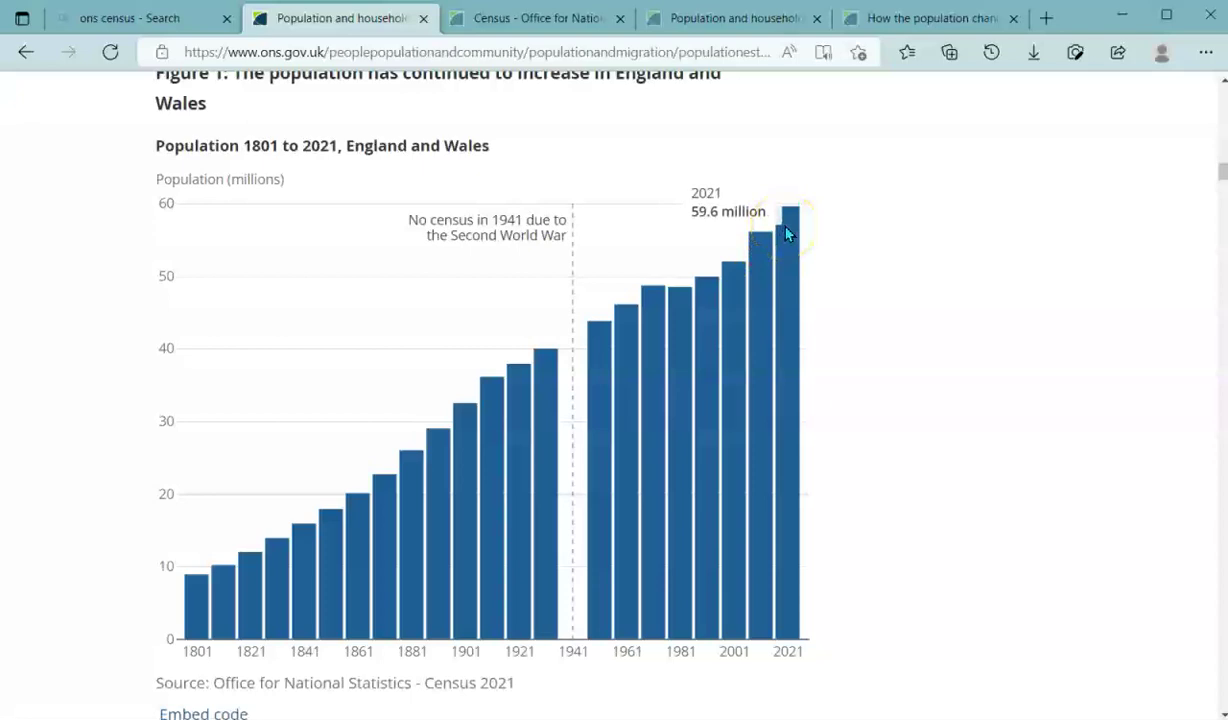
Download the Figure 1 data as an .xlsx file and open the downloaded datadownload (1).xlsx in Excel
{"action": "scroll", "coordinate": [786, 233], "scroll_direction": "down", "scroll_amount": 2}
{"action": "scroll", "coordinate": [786, 233], "scroll_direction": "down", "scroll_amount": 1}
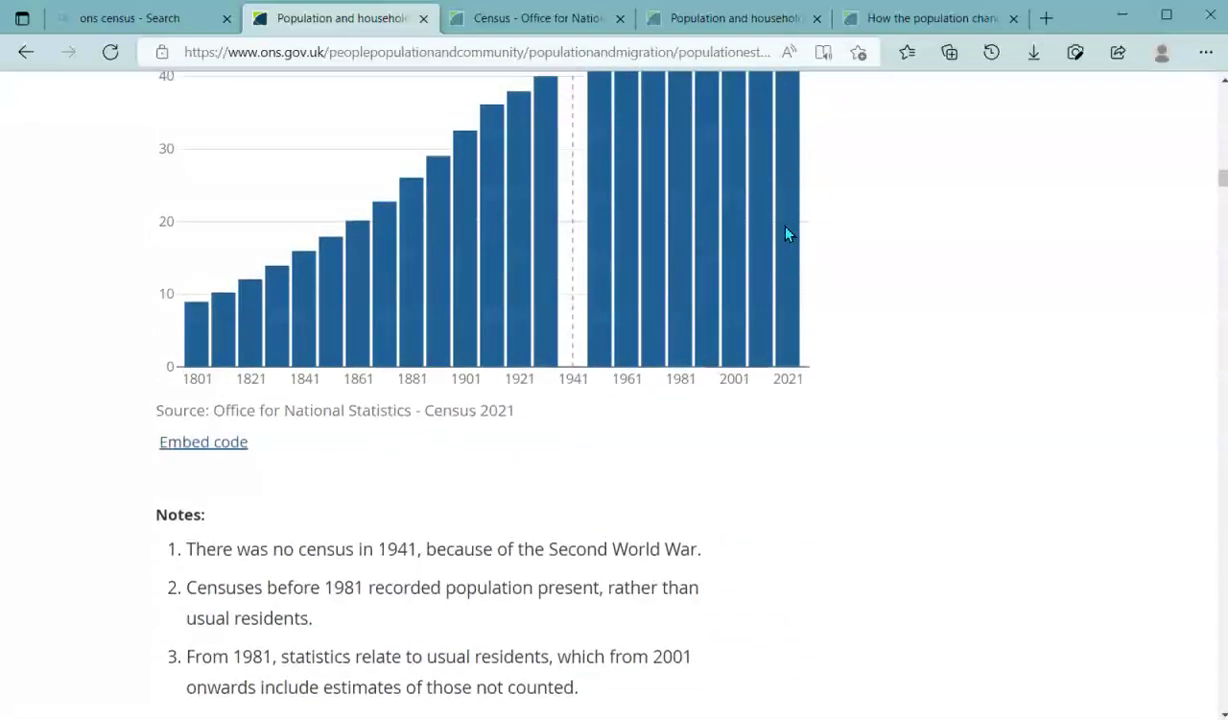
{"action": "scroll", "coordinate": [786, 233], "scroll_direction": "up", "scroll_amount": 4}
{"action": "scroll", "coordinate": [786, 233], "scroll_direction": "down", "scroll_amount": 5}
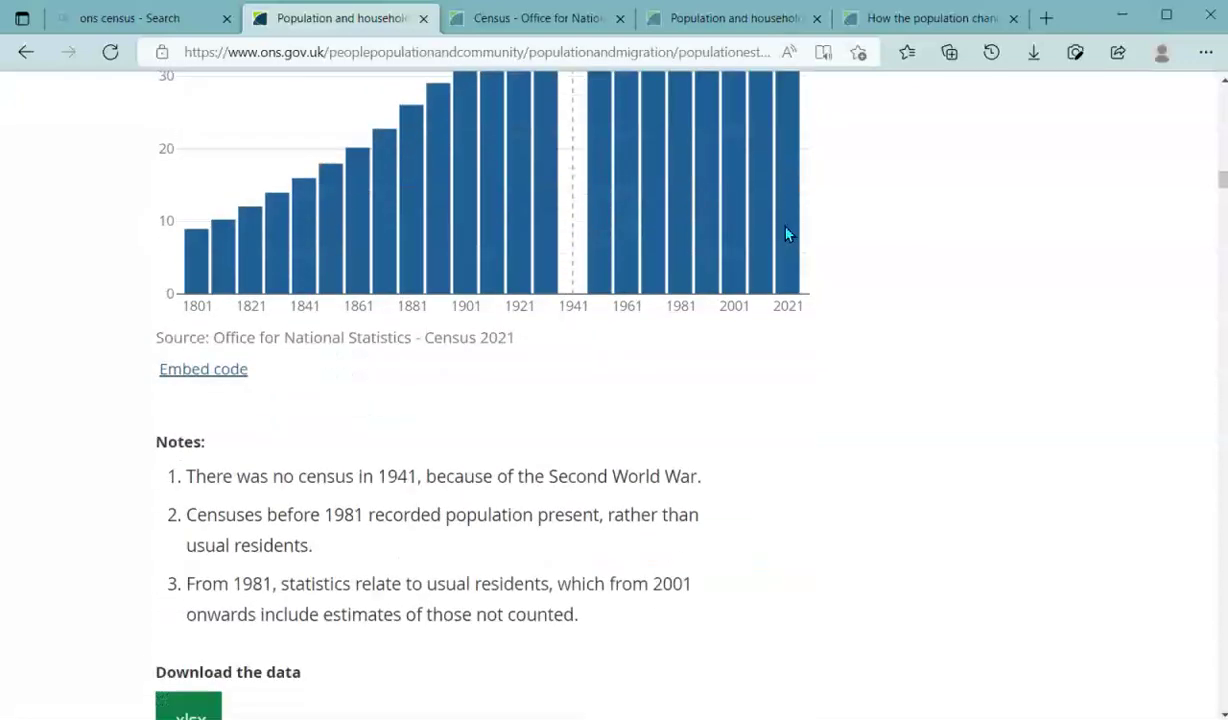
{"action": "scroll", "coordinate": [786, 233], "scroll_direction": "down", "scroll_amount": 1}
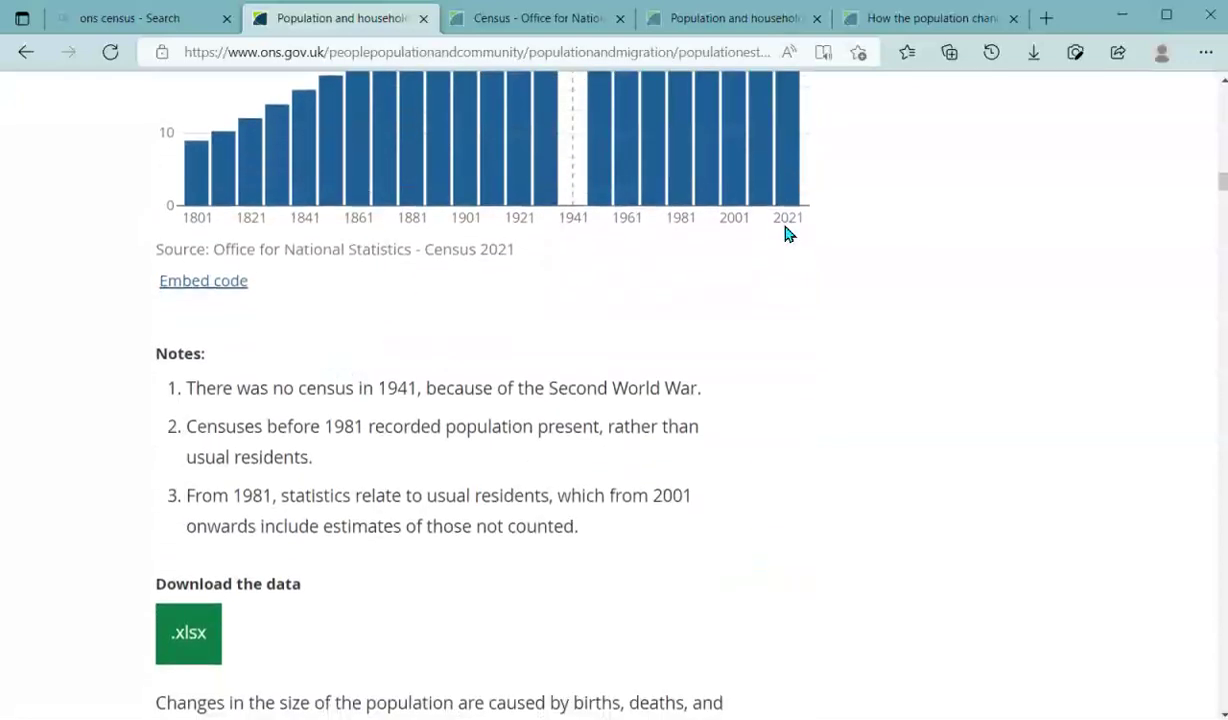
{"action": "scroll", "coordinate": [786, 233], "scroll_direction": "down", "scroll_amount": 1}
{"action": "left_click", "coordinate": [193, 530]}
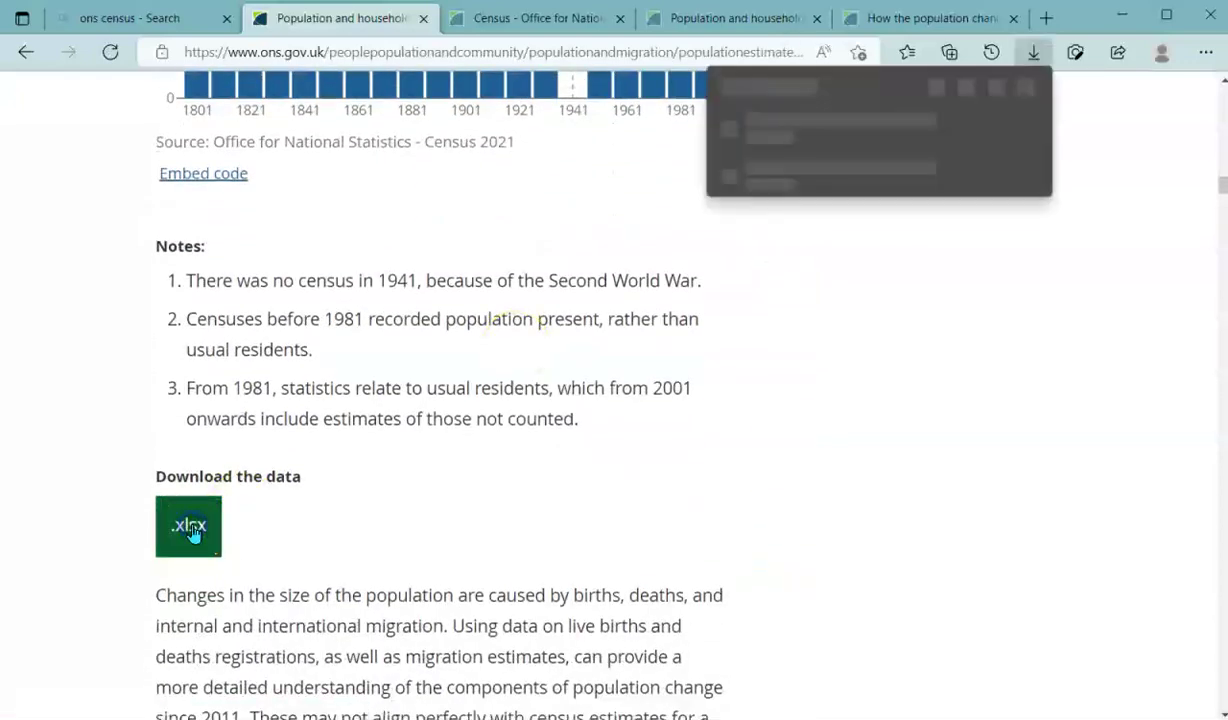
{"action": "left_click", "coordinate": [762, 140]}
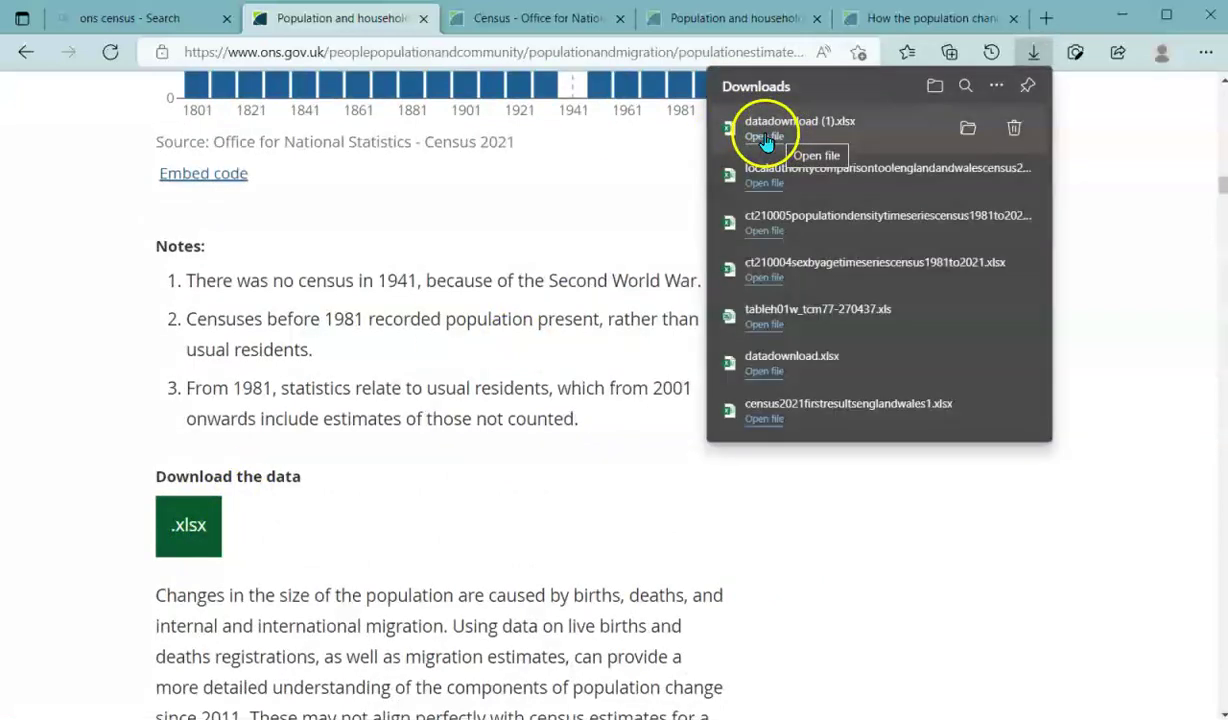
{"action": "left_click", "coordinate": [766, 138]}
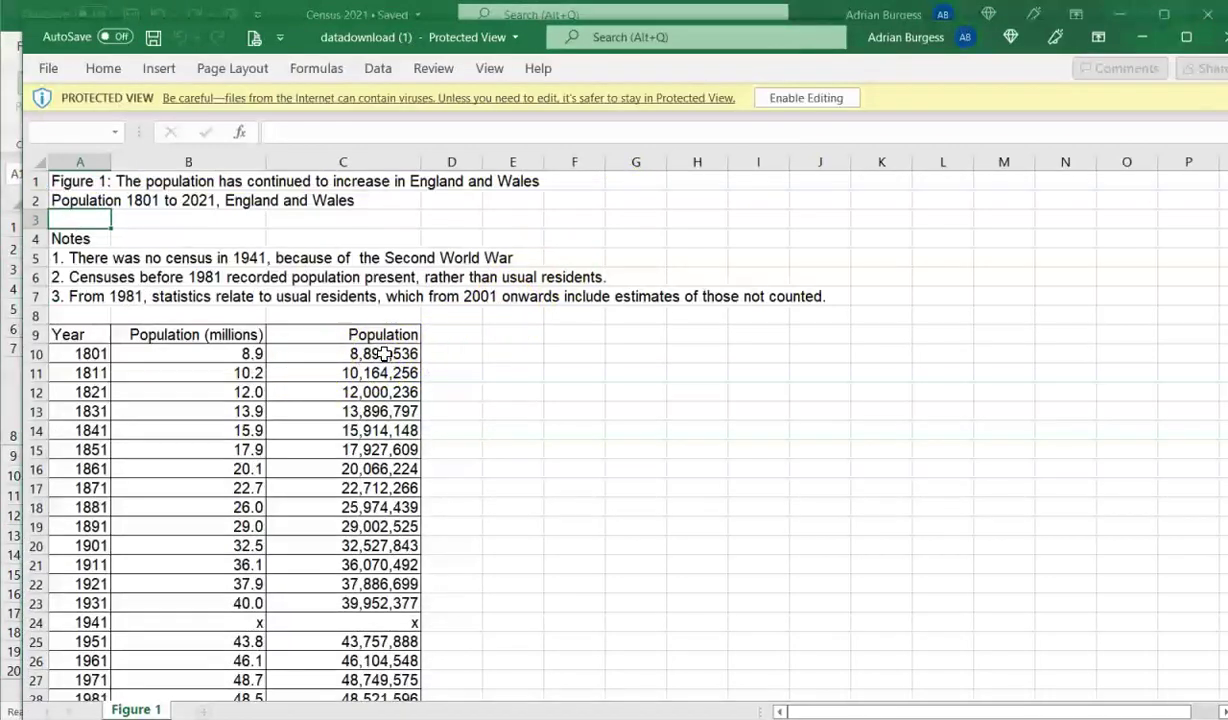
Review the Year, Population (millions) and Population columns for all census years from 1801 to 2021
{"action": "scroll", "coordinate": [385, 354], "scroll_direction": "down", "scroll_amount": 3}
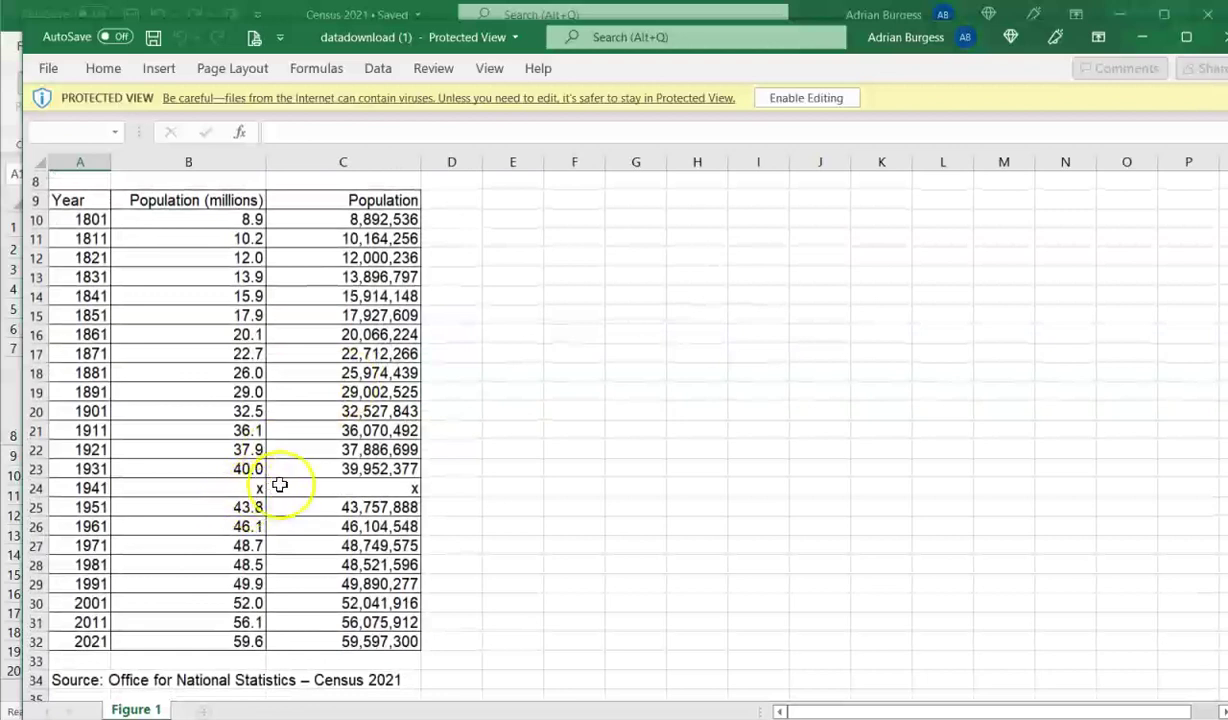
{"action": "left_click", "coordinate": [87, 217]}
{"action": "left_click_drag", "start_coordinate": [87, 217], "coordinate": [66, 638]}
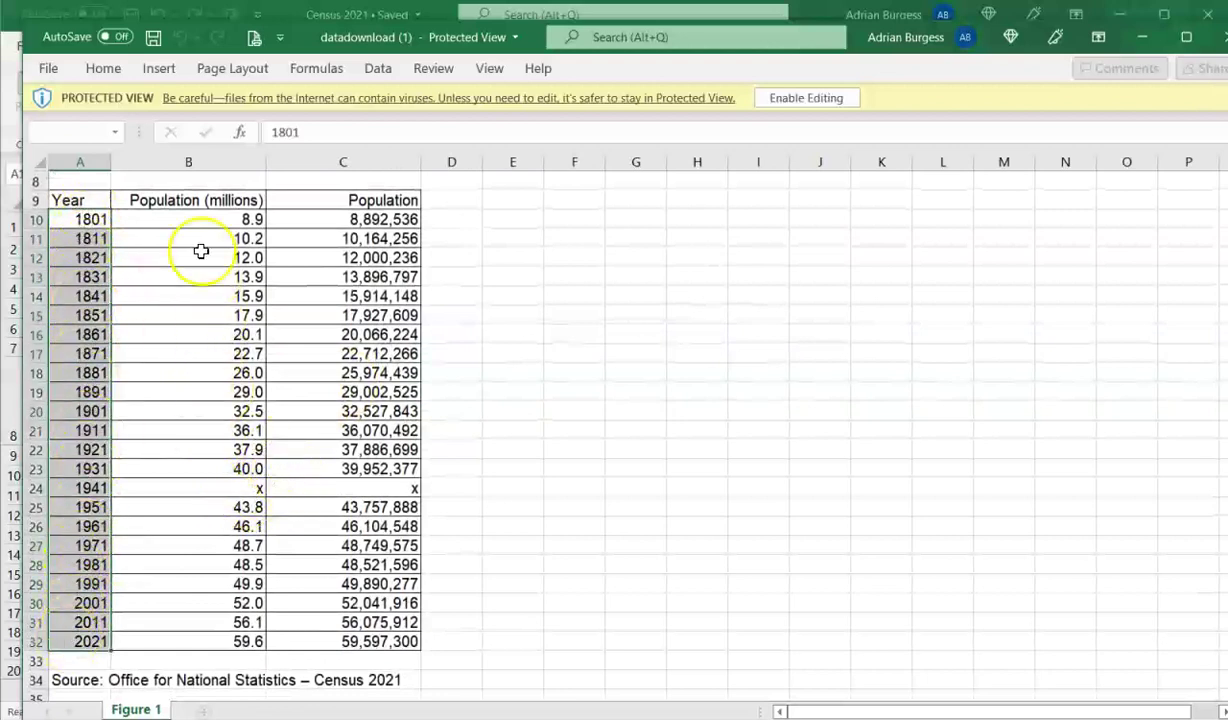
{"action": "left_click", "coordinate": [195, 220]}
{"action": "left_click_drag", "start_coordinate": [195, 220], "coordinate": [206, 641]}
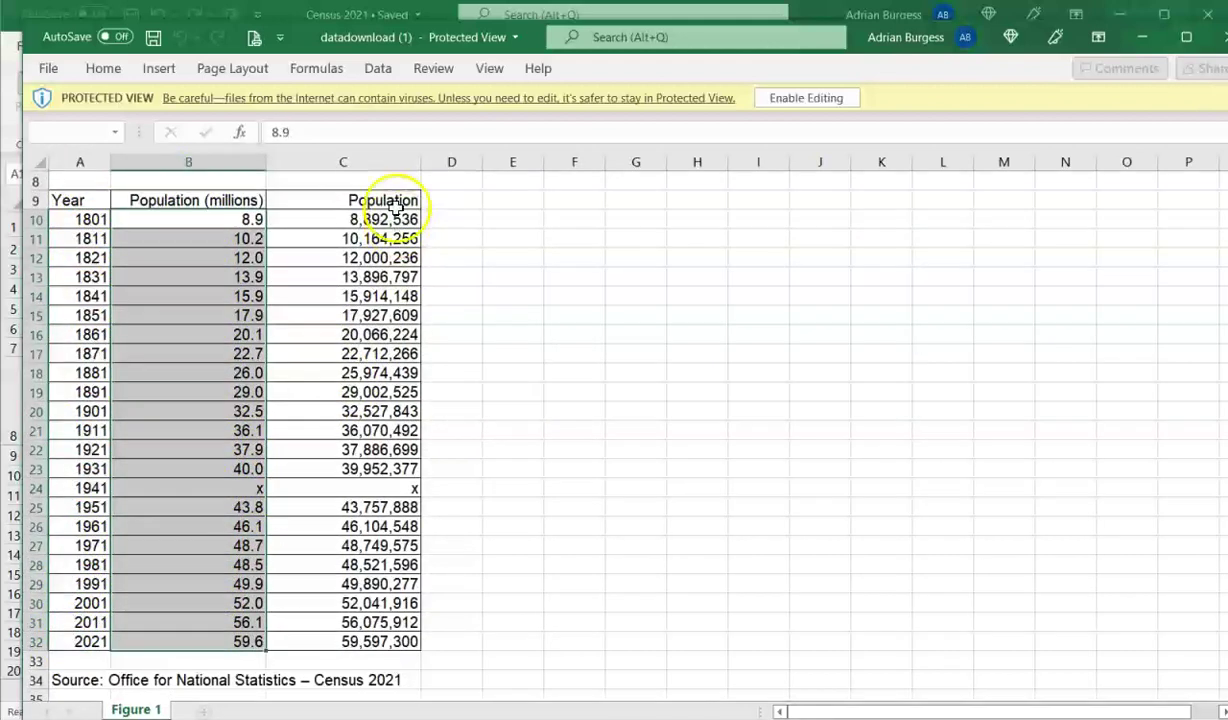
{"action": "left_click_drag", "start_coordinate": [380, 217], "coordinate": [370, 642]}
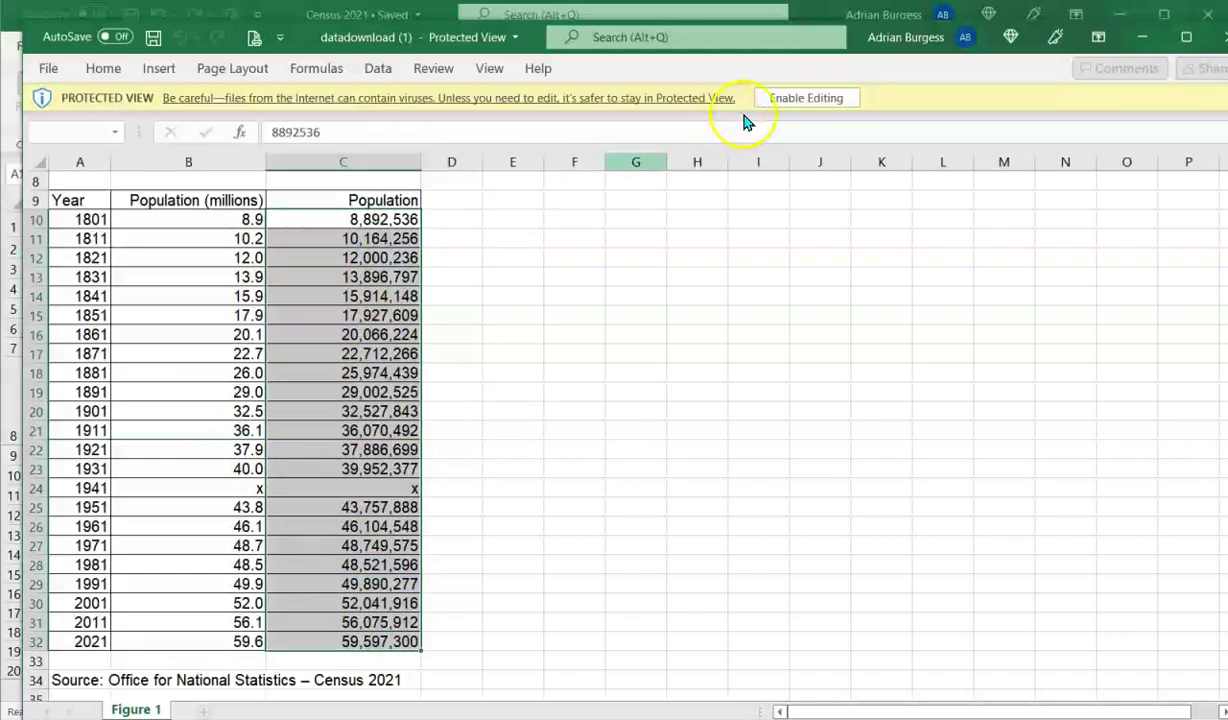
Enable editing for the datadownload (1) workbook and maximise its window
{"action": "left_click", "coordinate": [803, 99]}
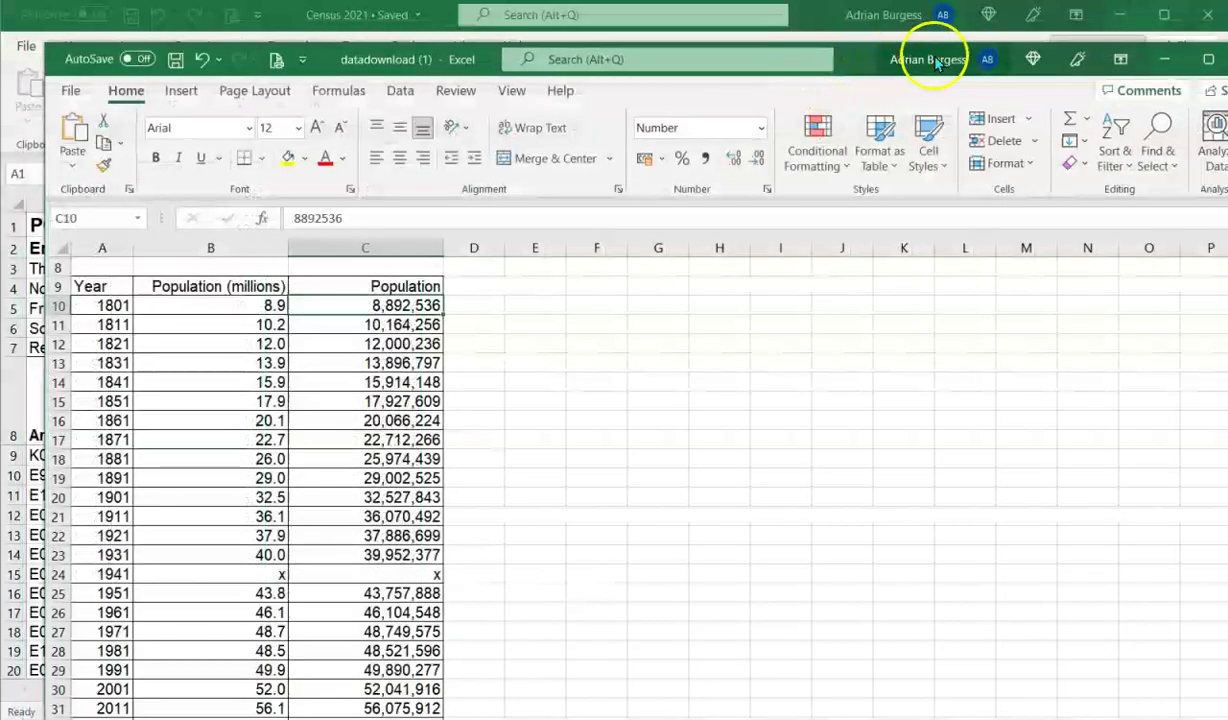
{"action": "double_click", "coordinate": [863, 57]}
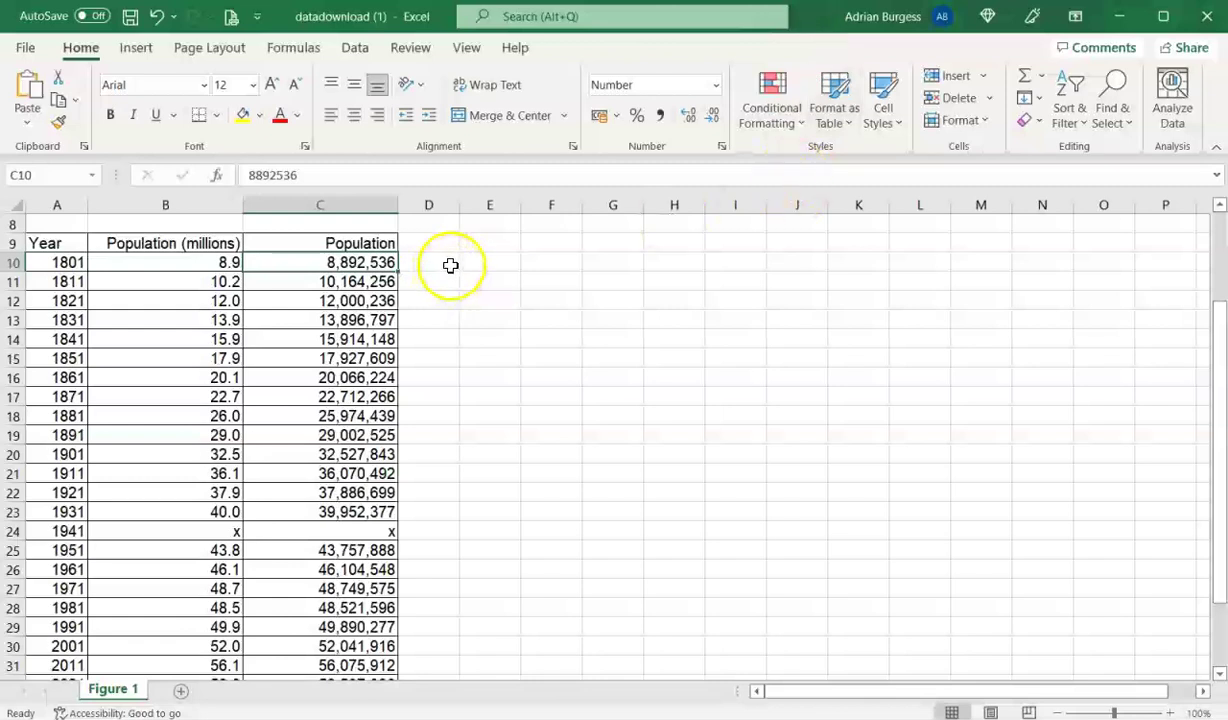
Enter the column heading "% Change" in cell E9 and select cell E10 beneath it
{"action": "left_click", "coordinate": [487, 262]}
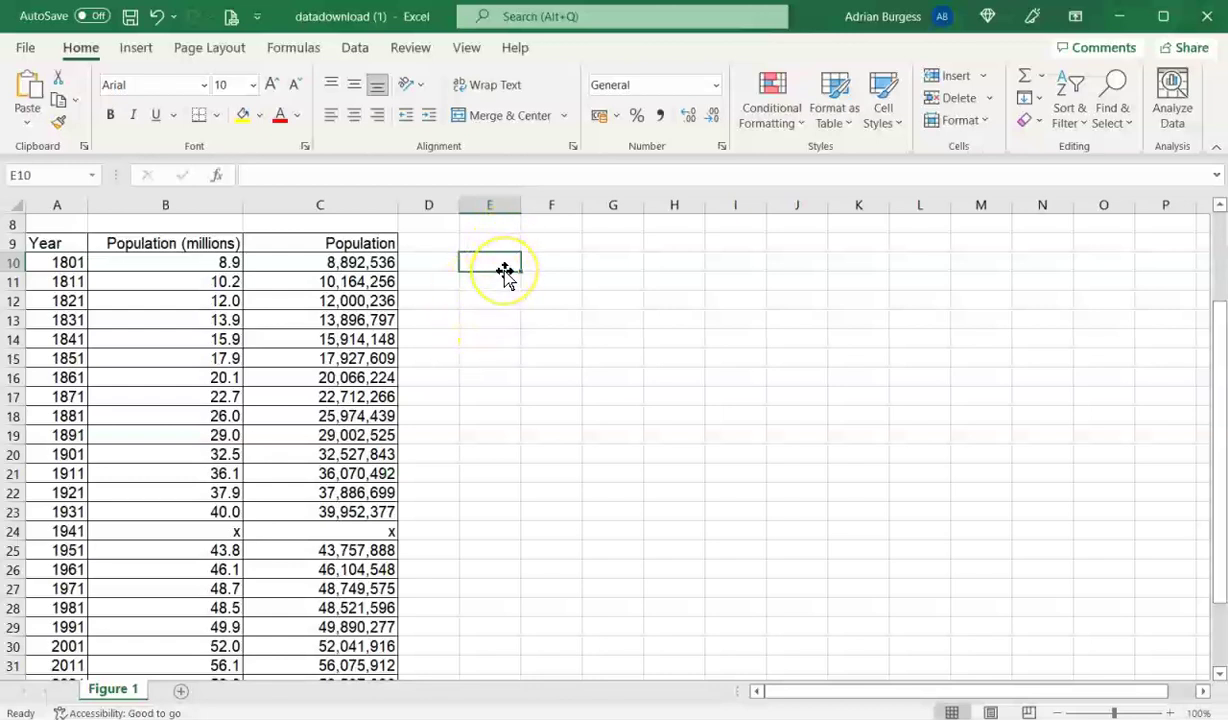
{"action": "left_click", "coordinate": [483, 238]}
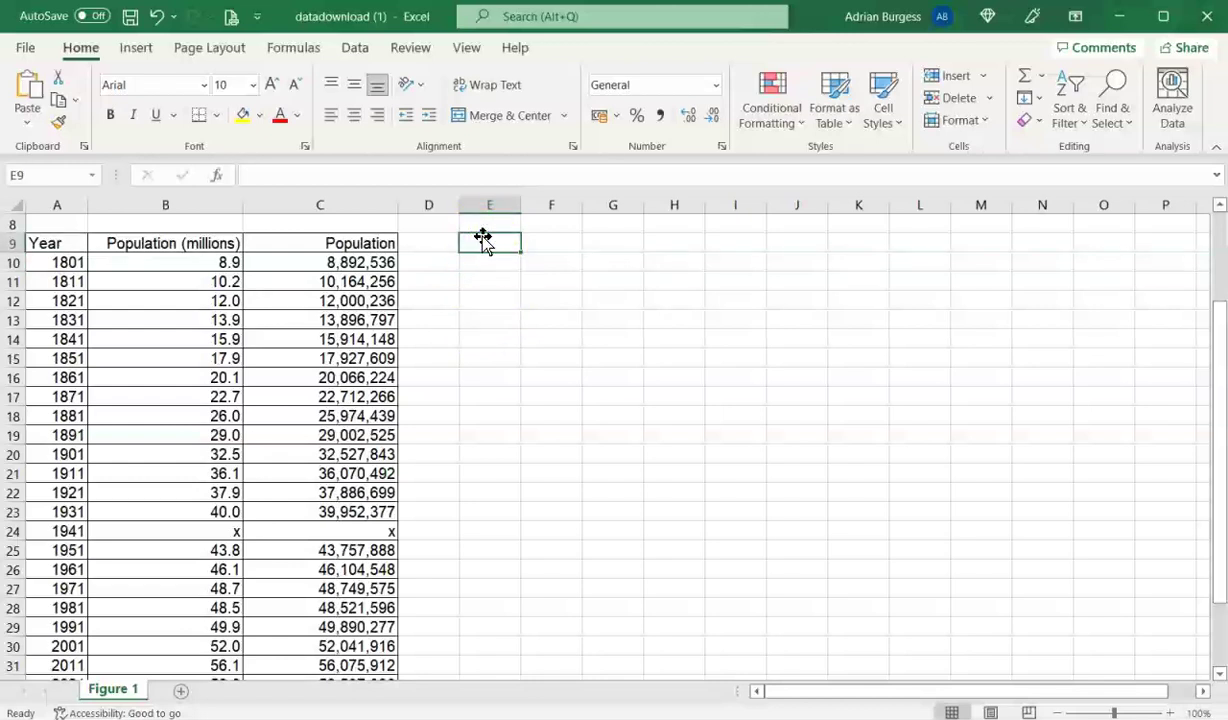
{"action": "type", "text": "% Chang"}
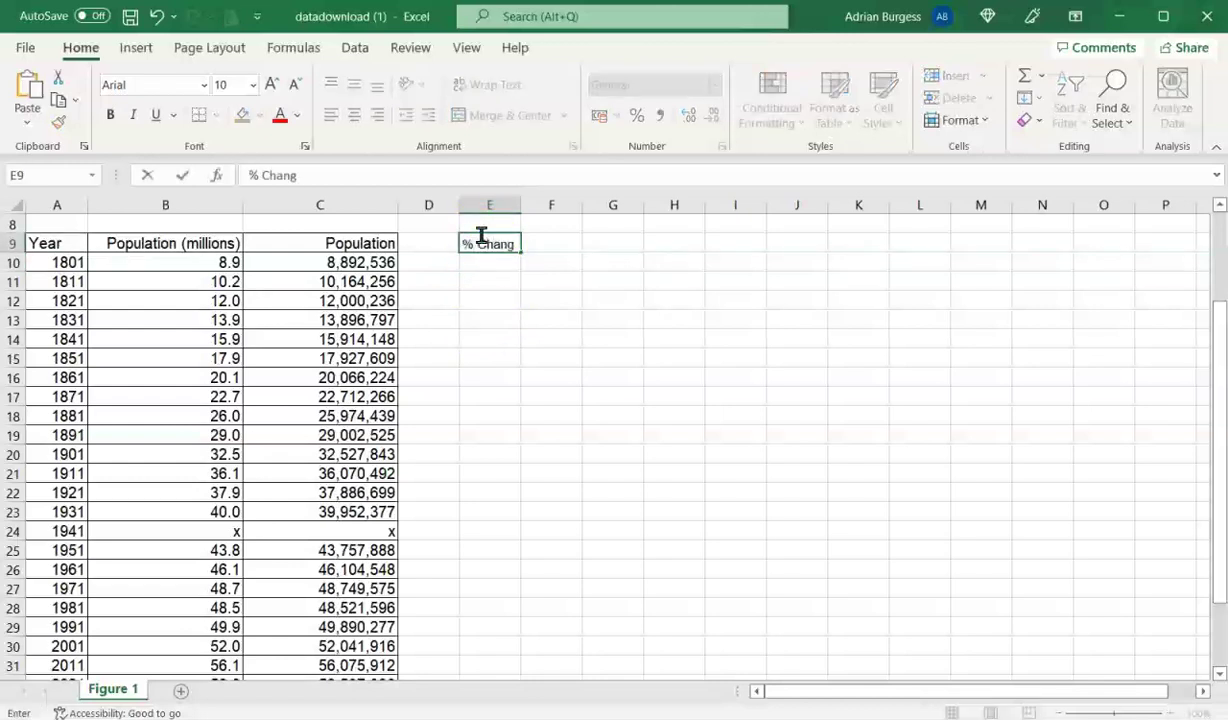
{"action": "key", "text": "Return"}
{"action": "key", "text": "Return"}
{"action": "key", "text": "Up"}
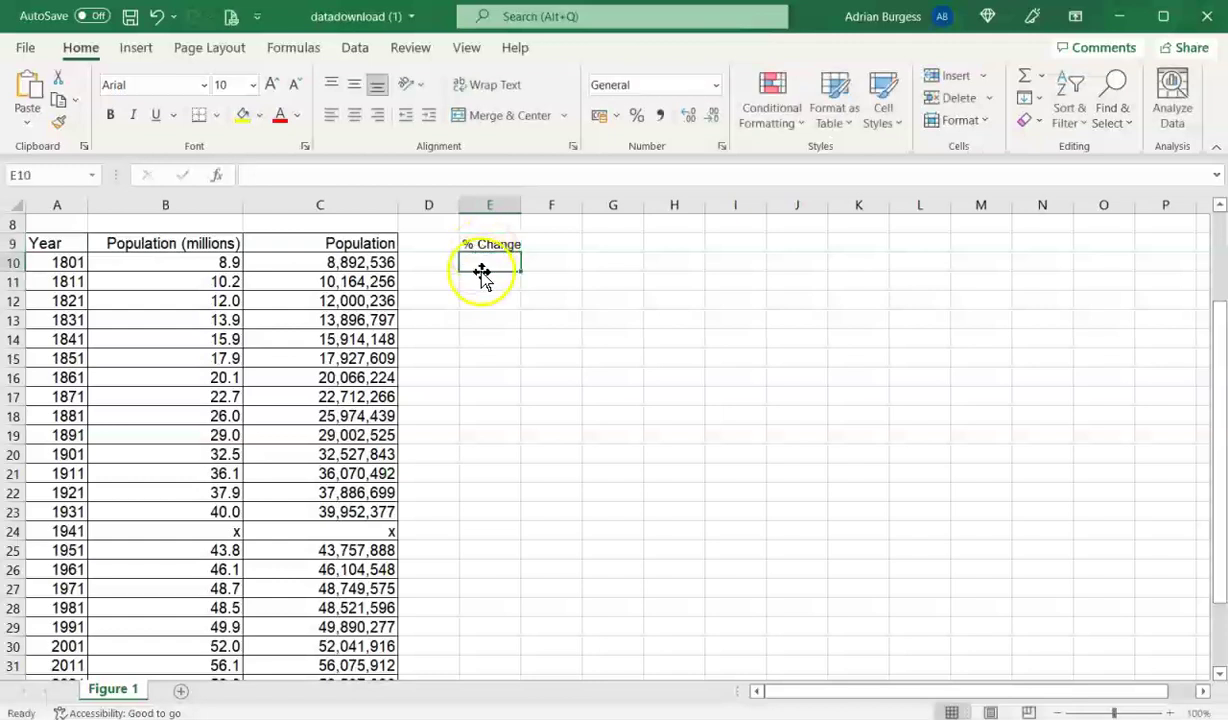
{"action": "left_click", "coordinate": [218, 265]}
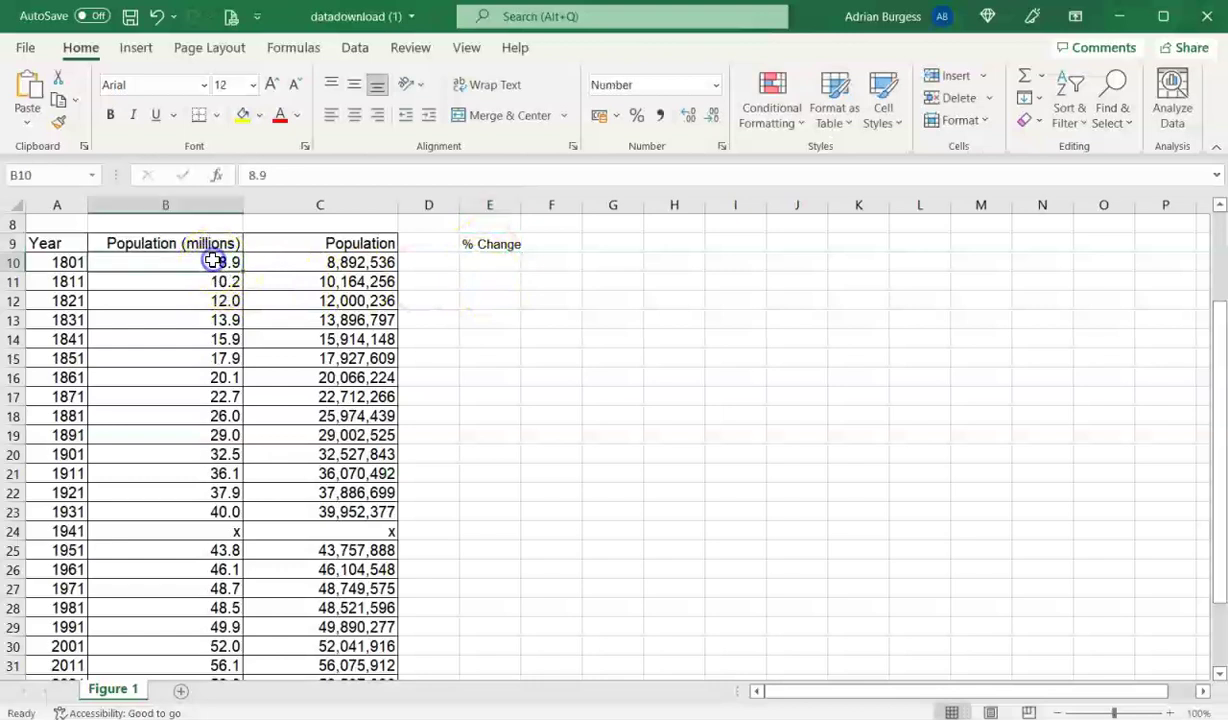
{"action": "left_click", "coordinate": [489, 285]}
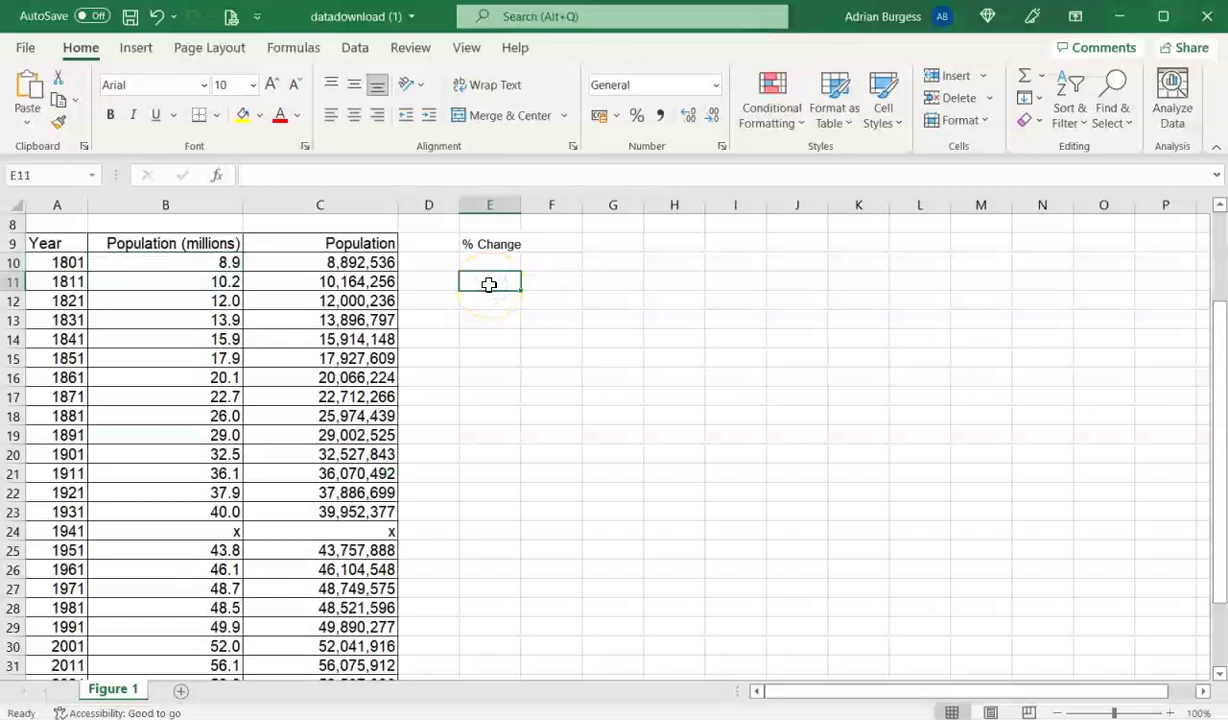
{"action": "type", "text": "="}
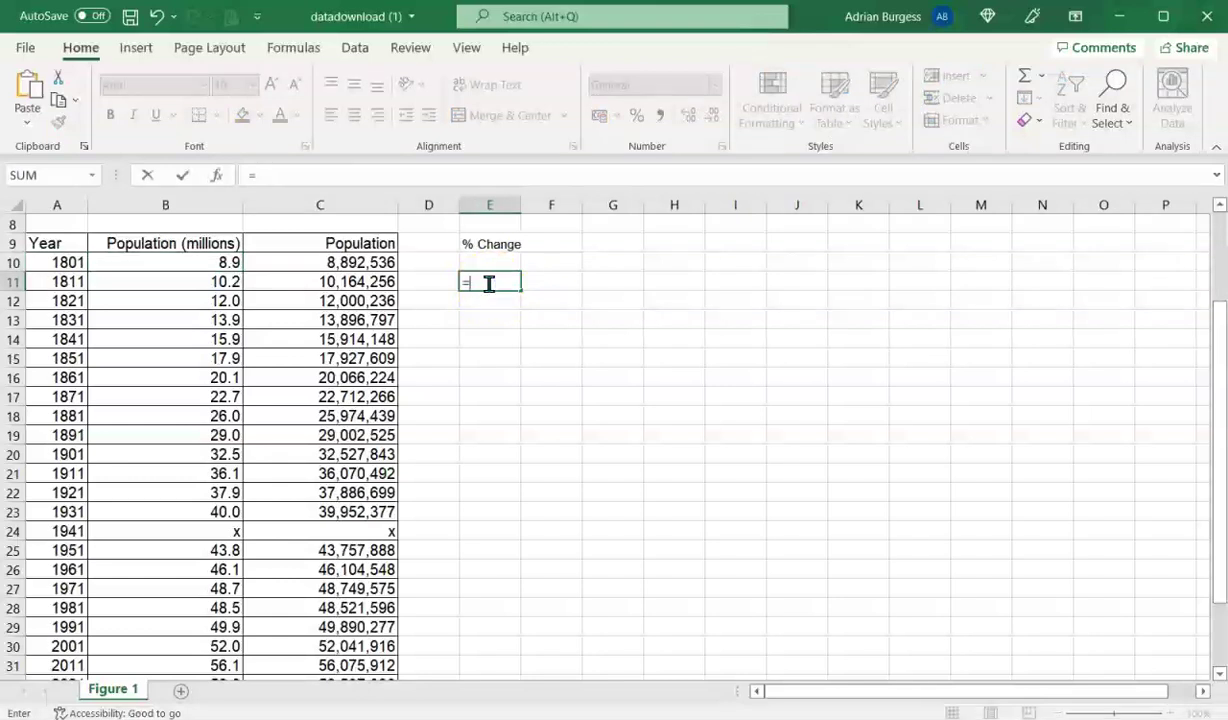
{"action": "left_click", "coordinate": [228, 282]}
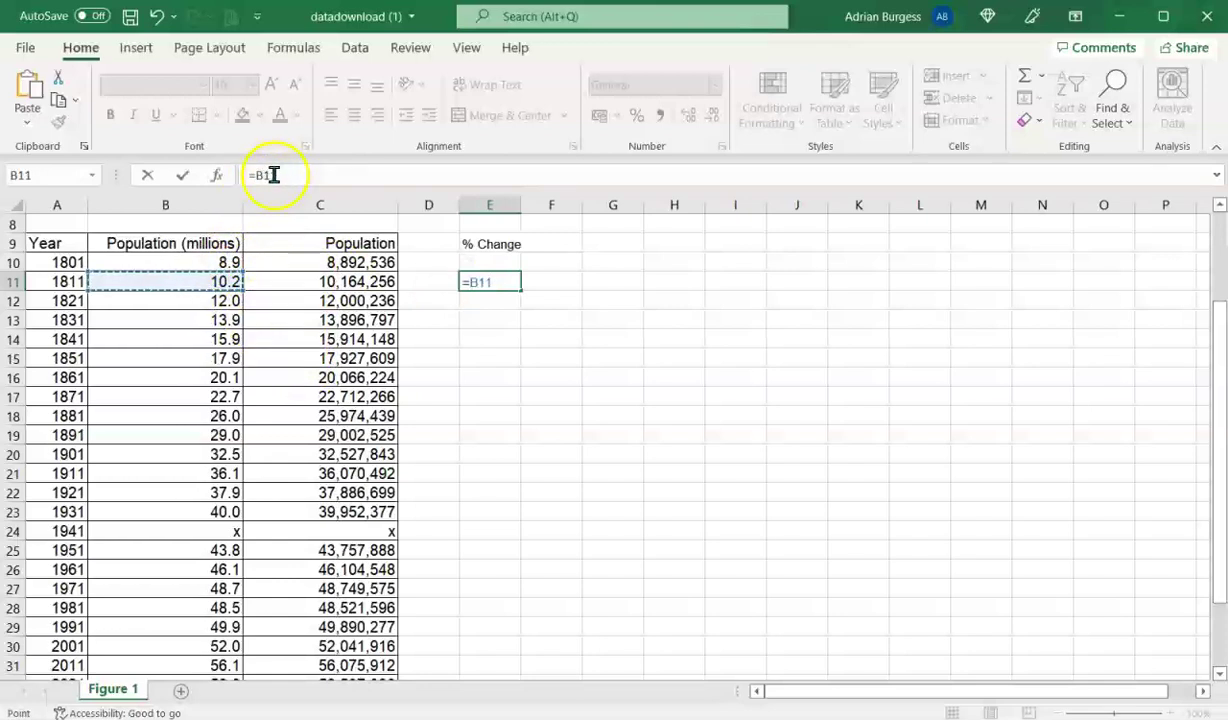
{"action": "left_click", "coordinate": [328, 282]}
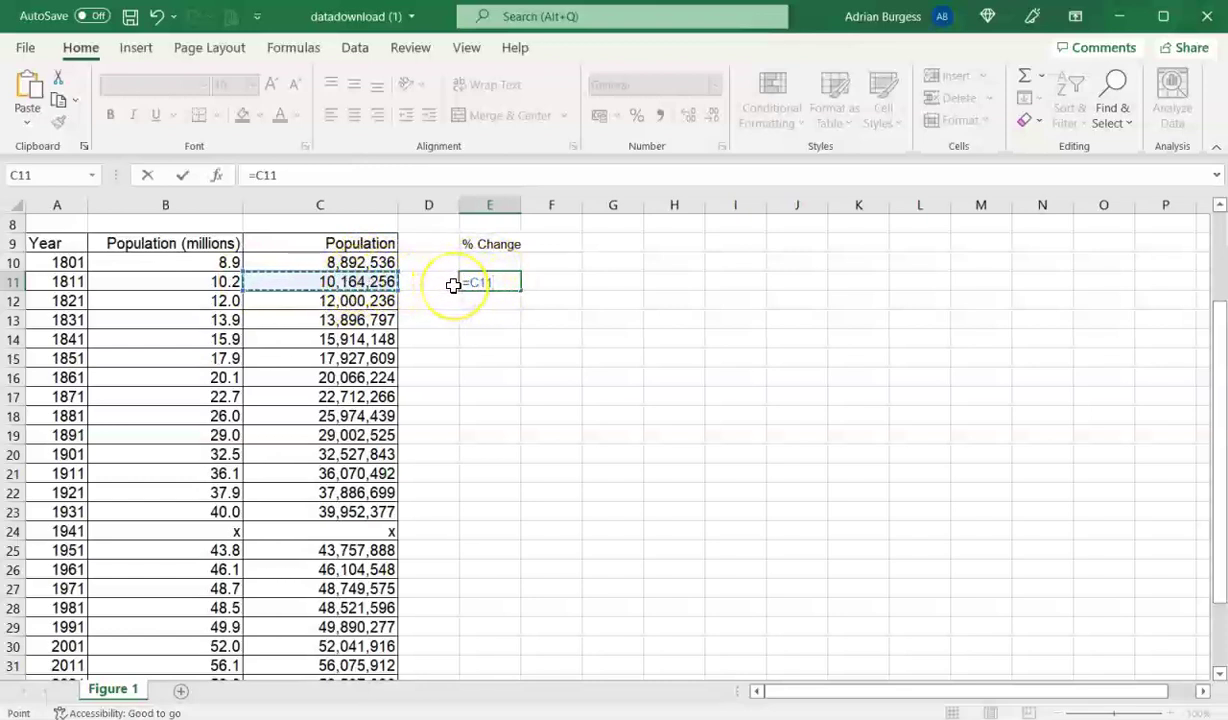
{"action": "type", "text": "-"}
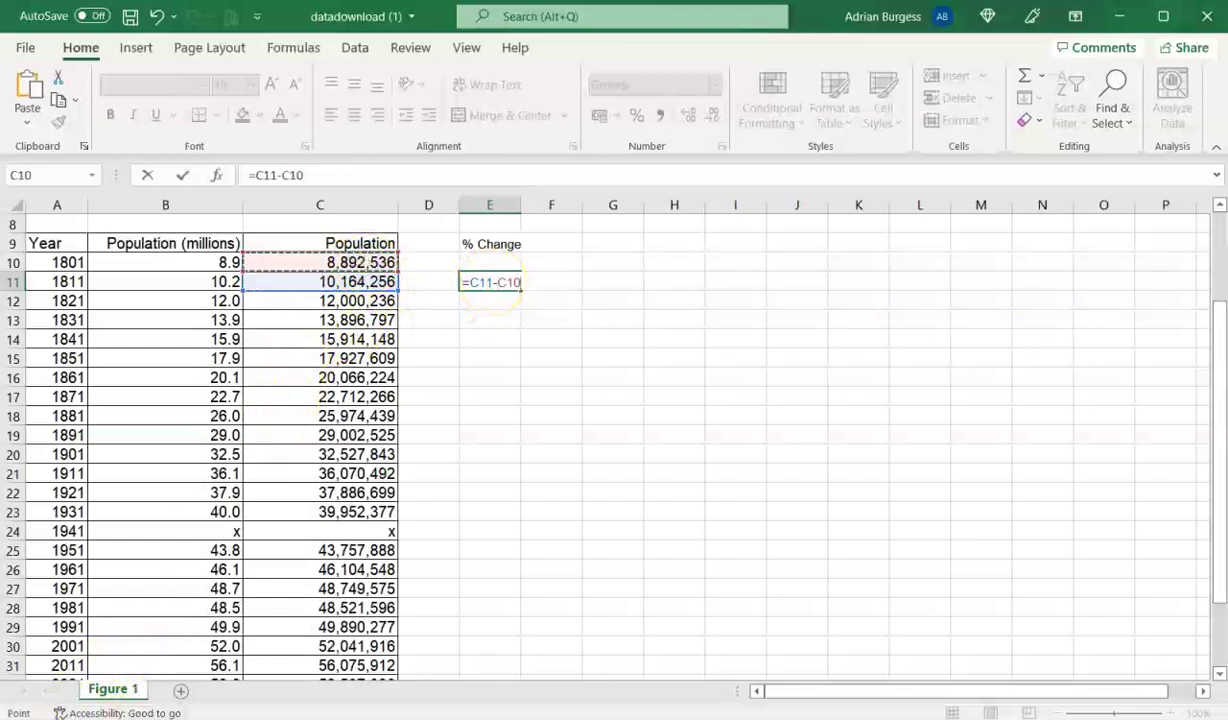
{"action": "key", "text": "Escape"}
Build the formula =C11-C10/C10 in cell E11, using the 1811 and 1801 values from the Population column
{"action": "scroll", "coordinate": [492, 339], "scroll_direction": "up", "scroll_amount": 1}
{"action": "left_click", "coordinate": [492, 339]}
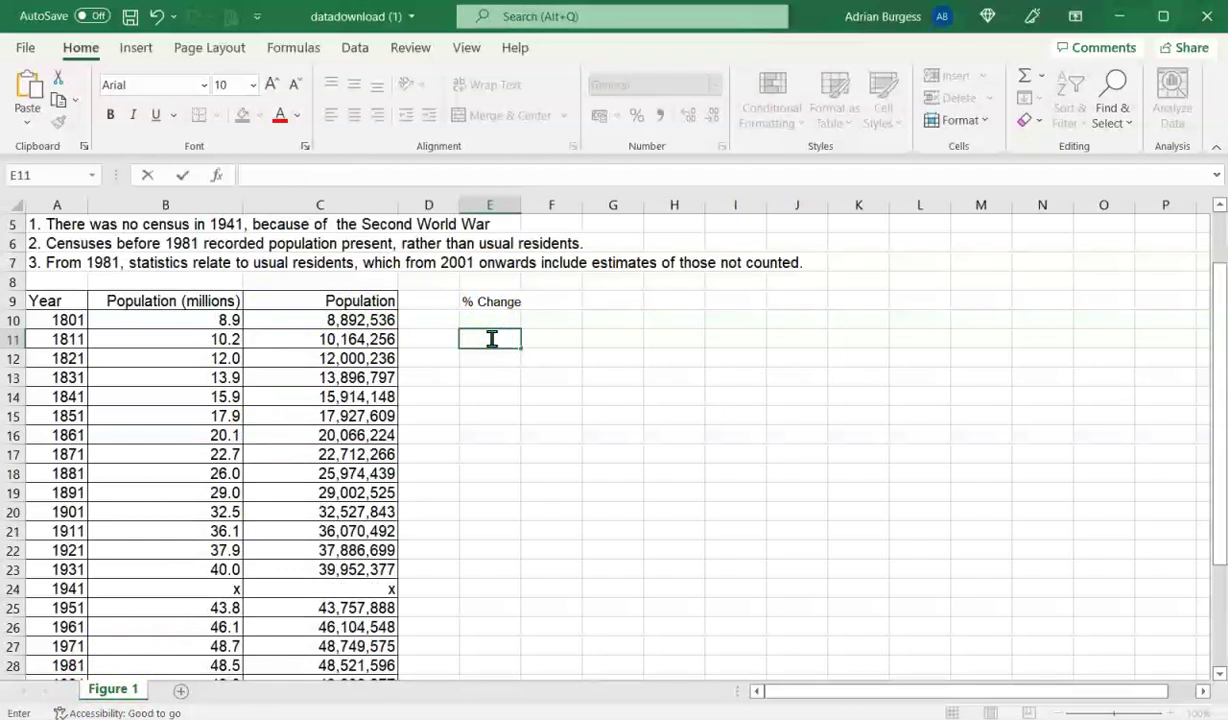
{"action": "type", "text": "="}
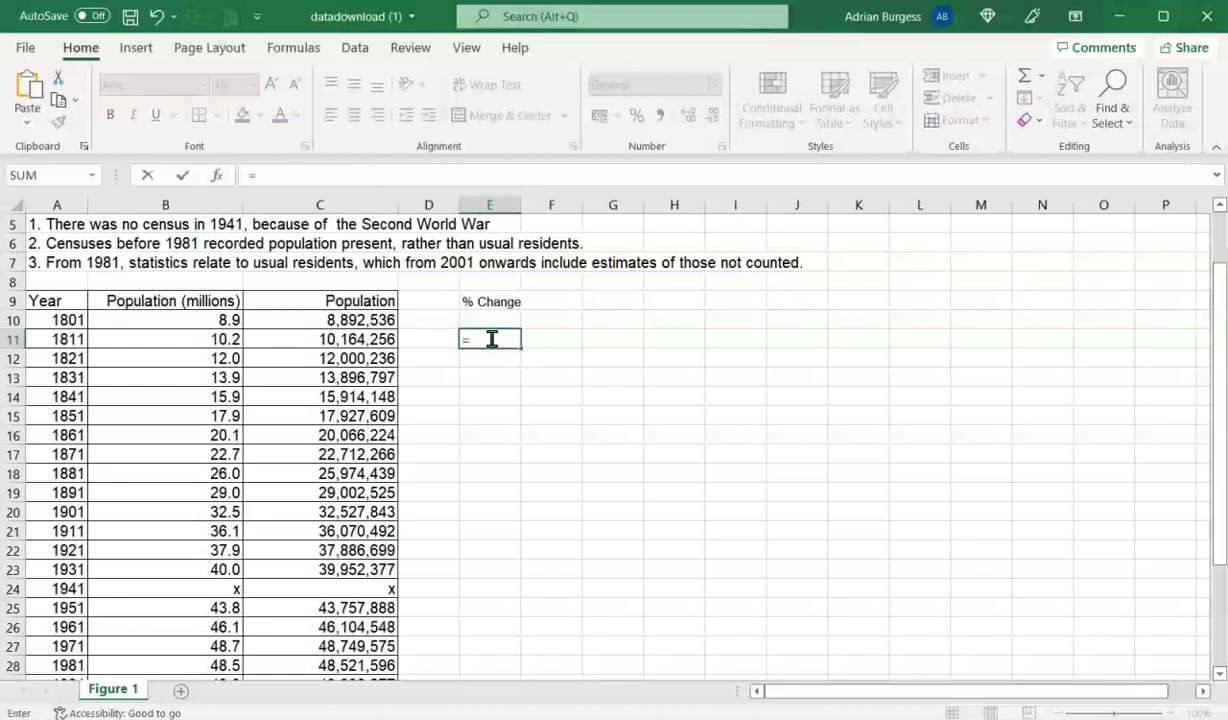
{"action": "left_click", "coordinate": [360, 340]}
{"action": "left_click", "coordinate": [471, 340]}
{"action": "left_click", "coordinate": [500, 340]}
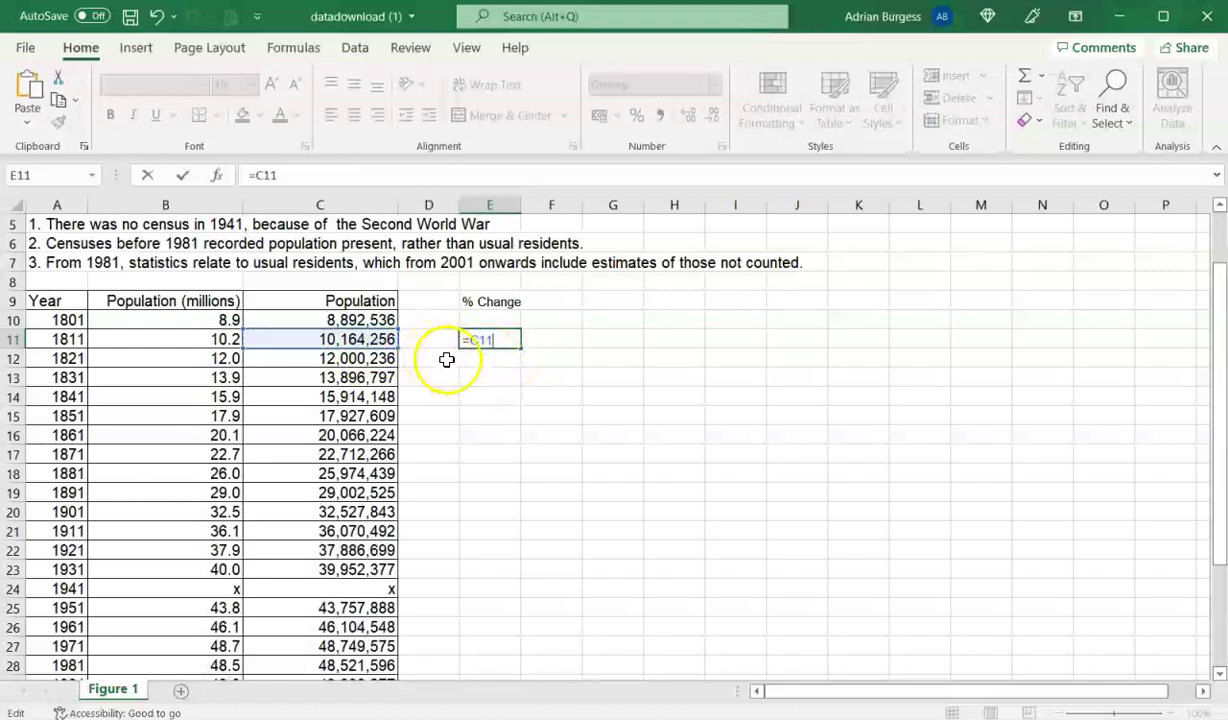
{"action": "left_click", "coordinate": [348, 320]}
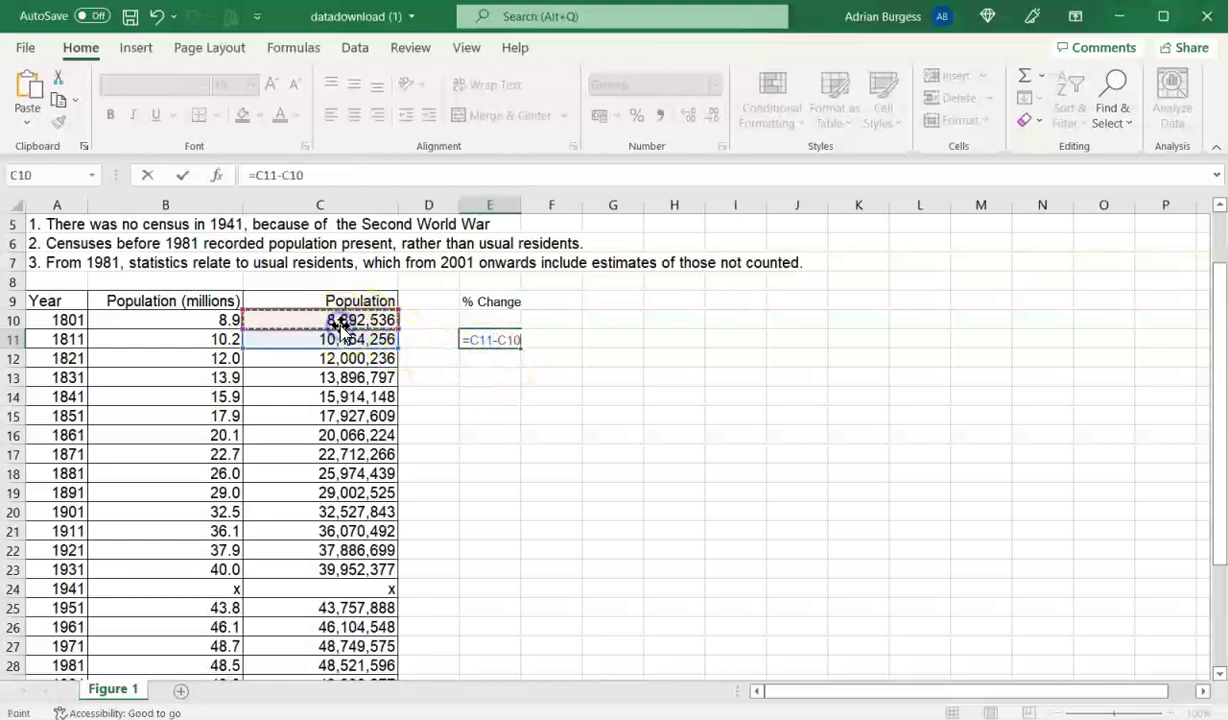
{"action": "type", "text": "/"}
{"action": "left_click", "coordinate": [346, 319]}
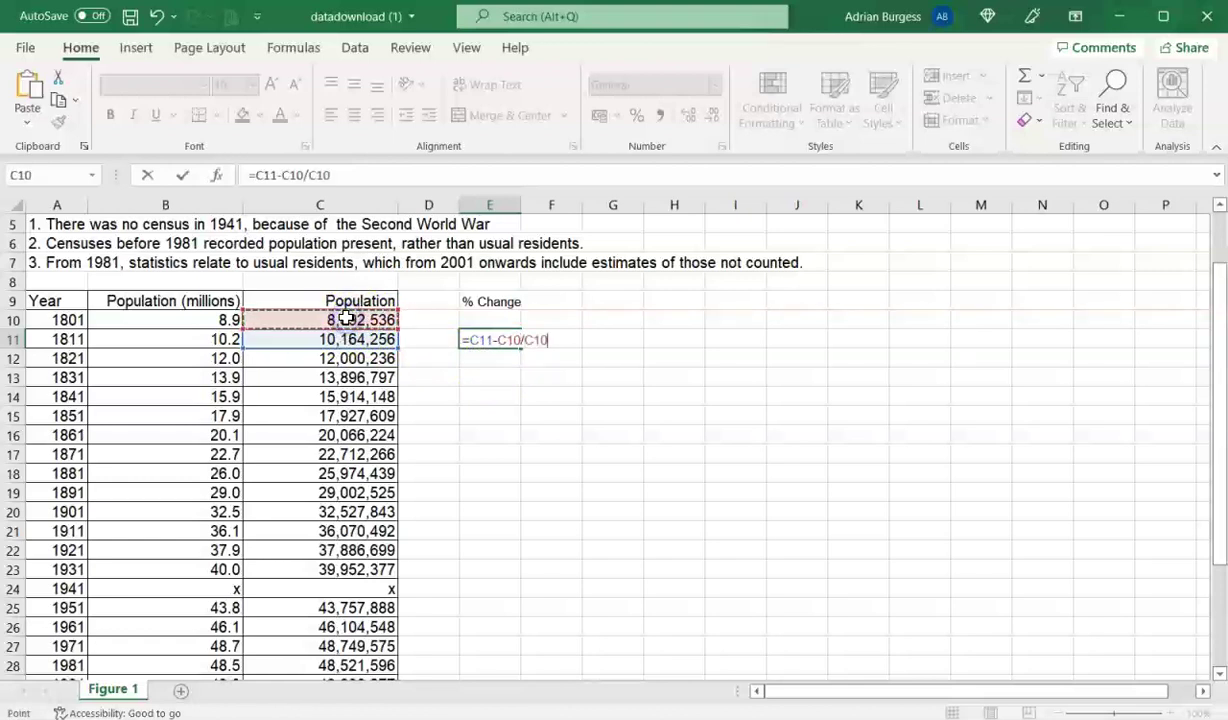
Bracket the subtraction in the E11 formula so it reads =(C11-C10)/C10, and commit it
{"action": "left_click", "coordinate": [474, 340]}
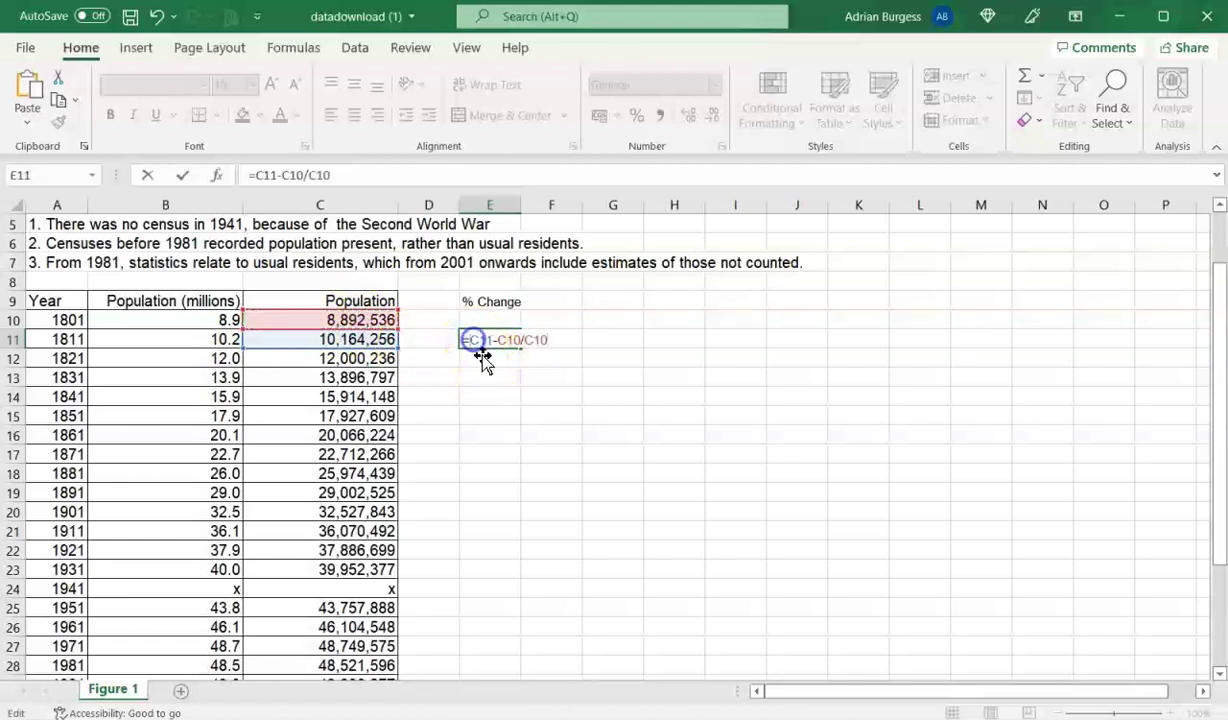
{"action": "type", "text": "("}
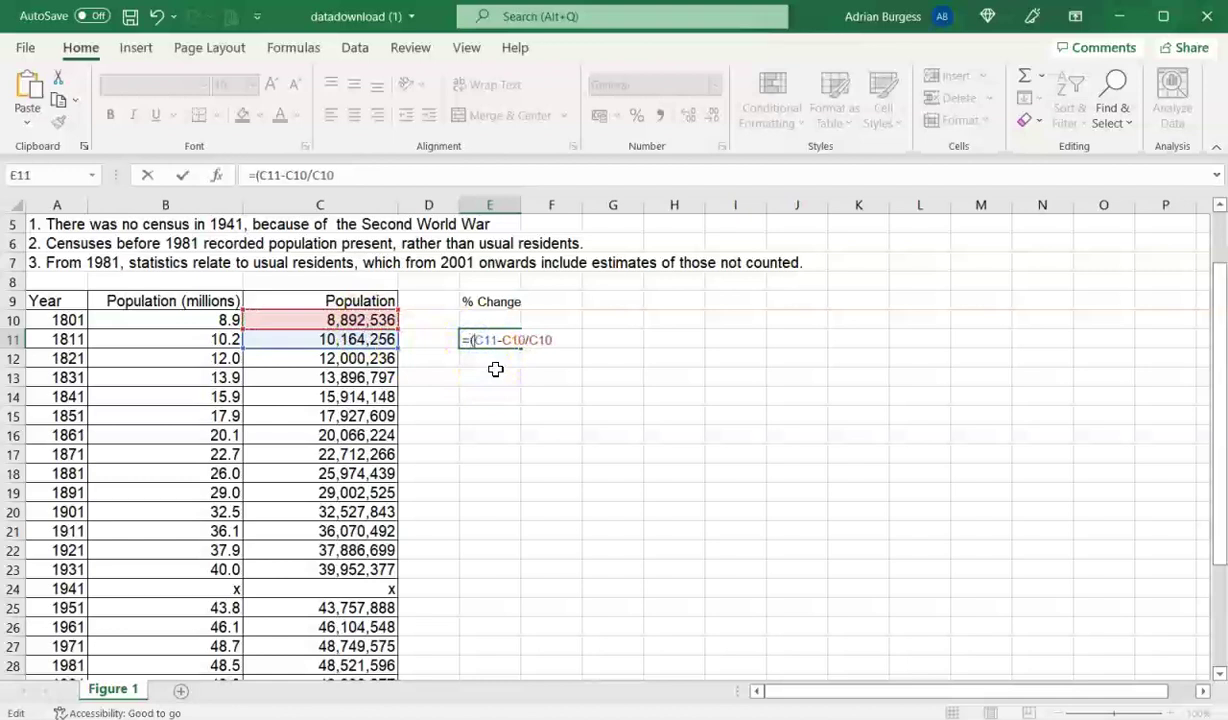
{"action": "left_click", "coordinate": [309, 176]}
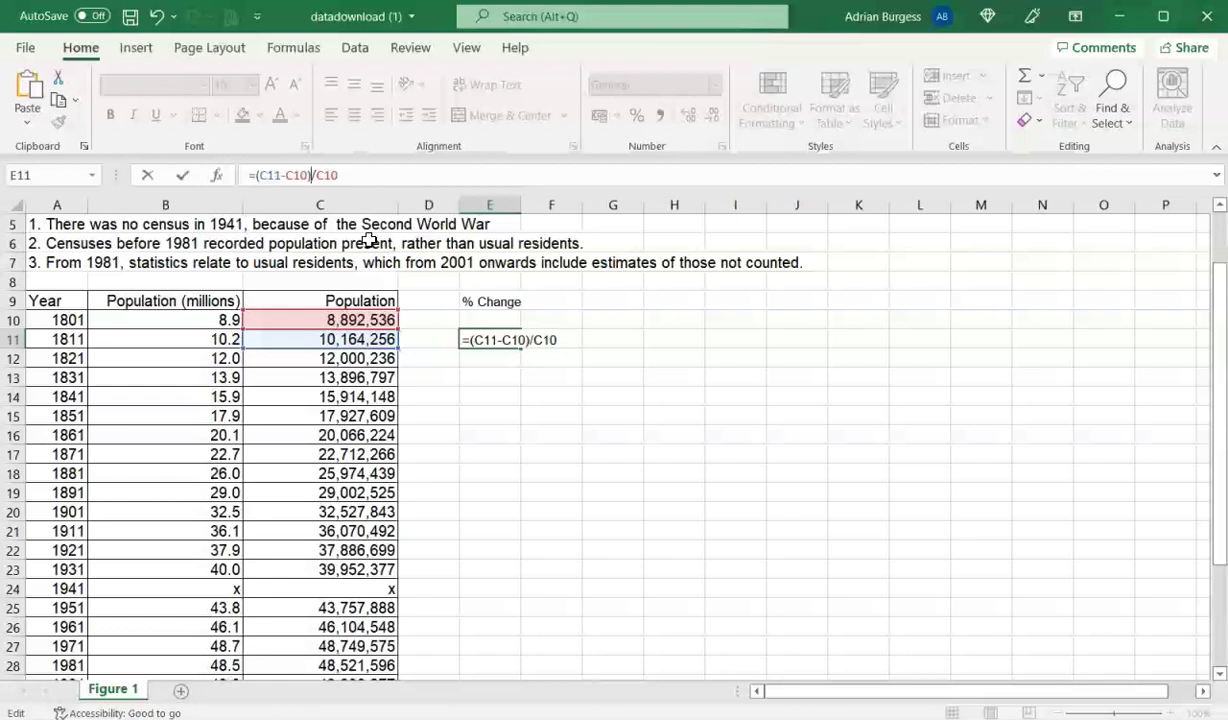
{"action": "key", "text": "Return"}
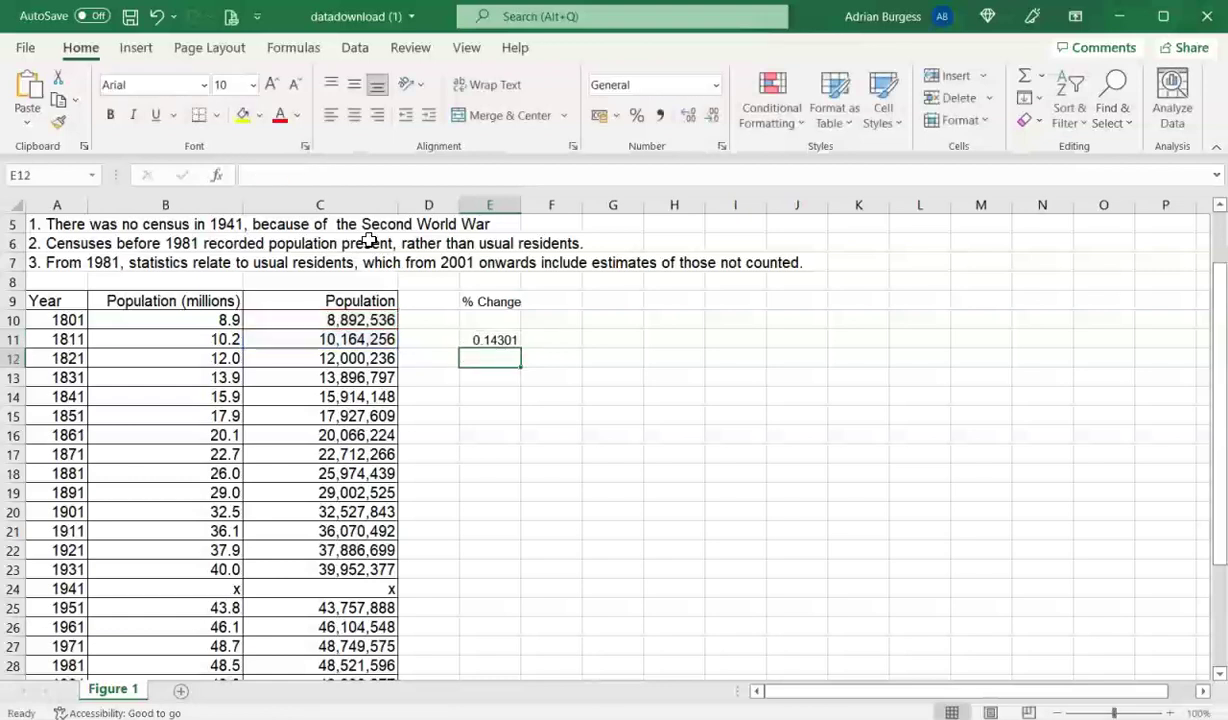
Format cell E11 as a percentage and fill its formula down the % Change column to the 2021 row, E32
{"action": "key", "text": "Up"}
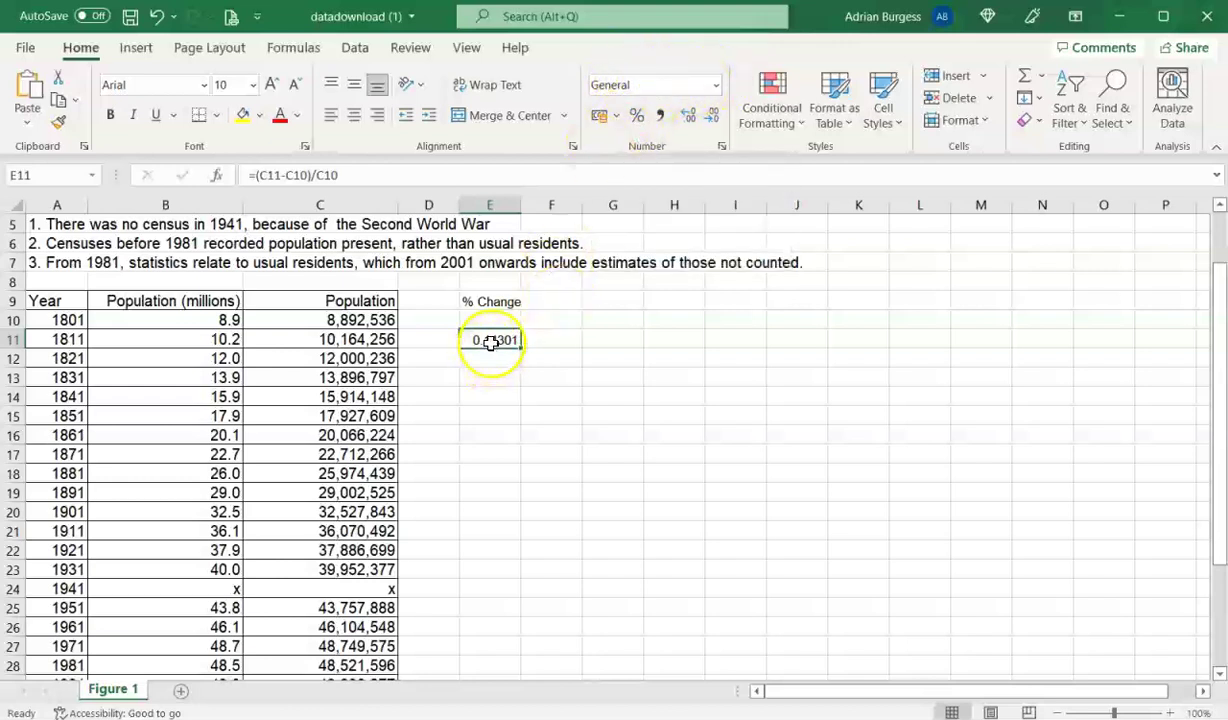
{"action": "left_click", "coordinate": [637, 118]}
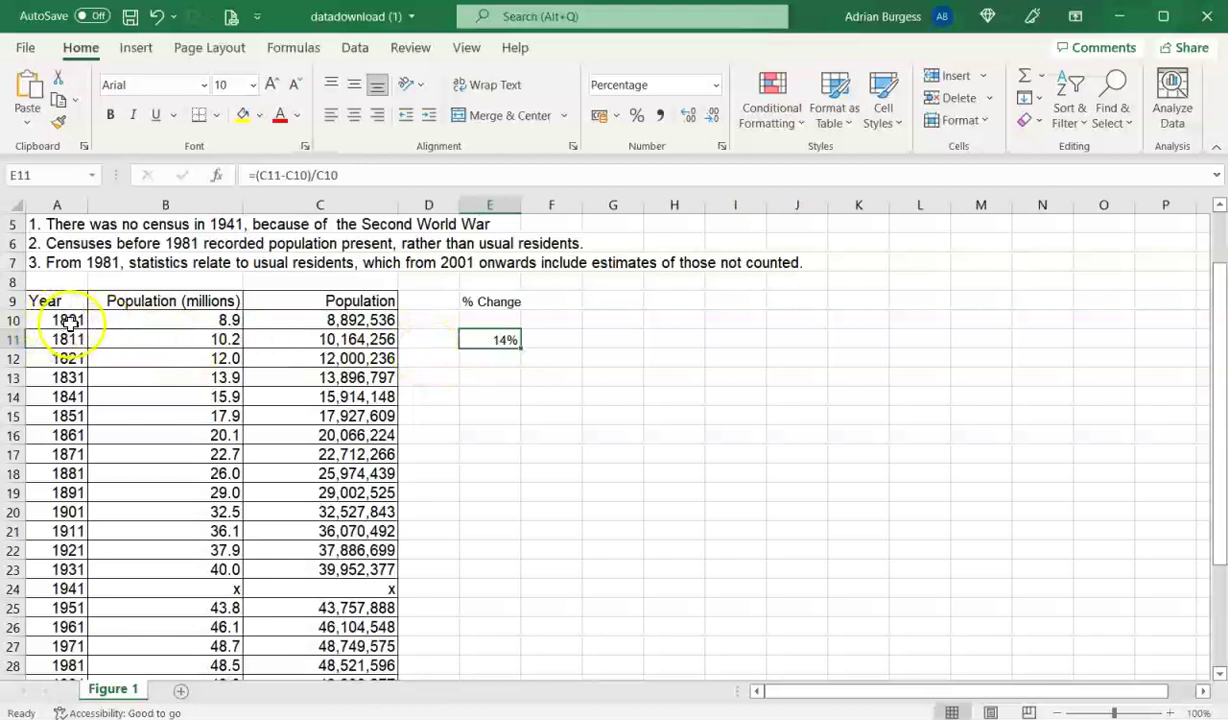
{"action": "left_click", "coordinate": [492, 357]}
{"action": "left_click", "coordinate": [502, 340]}
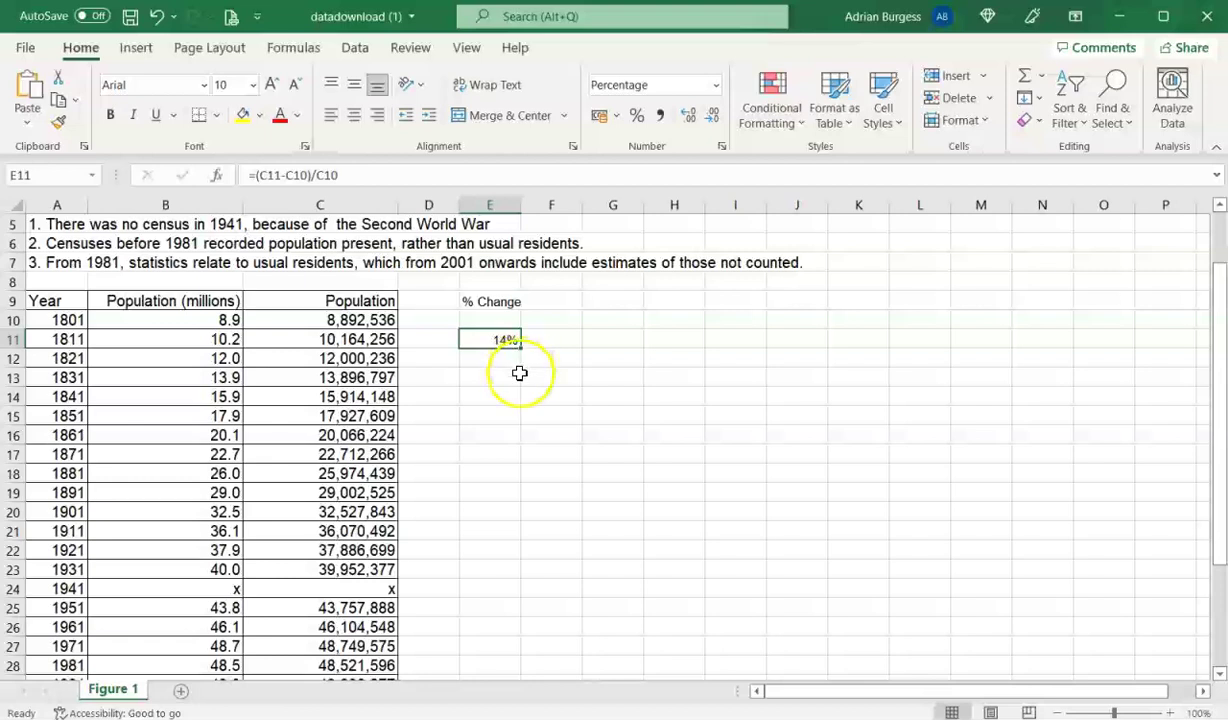
{"action": "left_click", "coordinate": [518, 375]}
{"action": "left_click", "coordinate": [508, 343]}
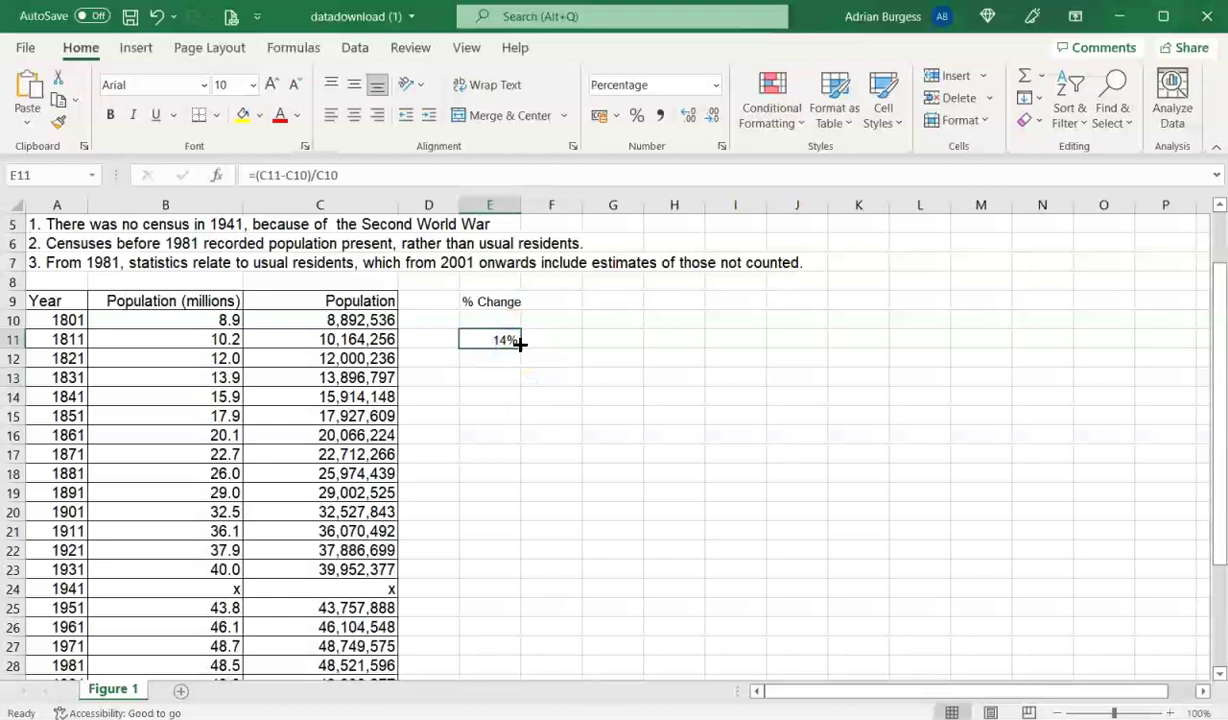
{"action": "left_click_drag", "start_coordinate": [519, 346], "coordinate": [474, 623]}
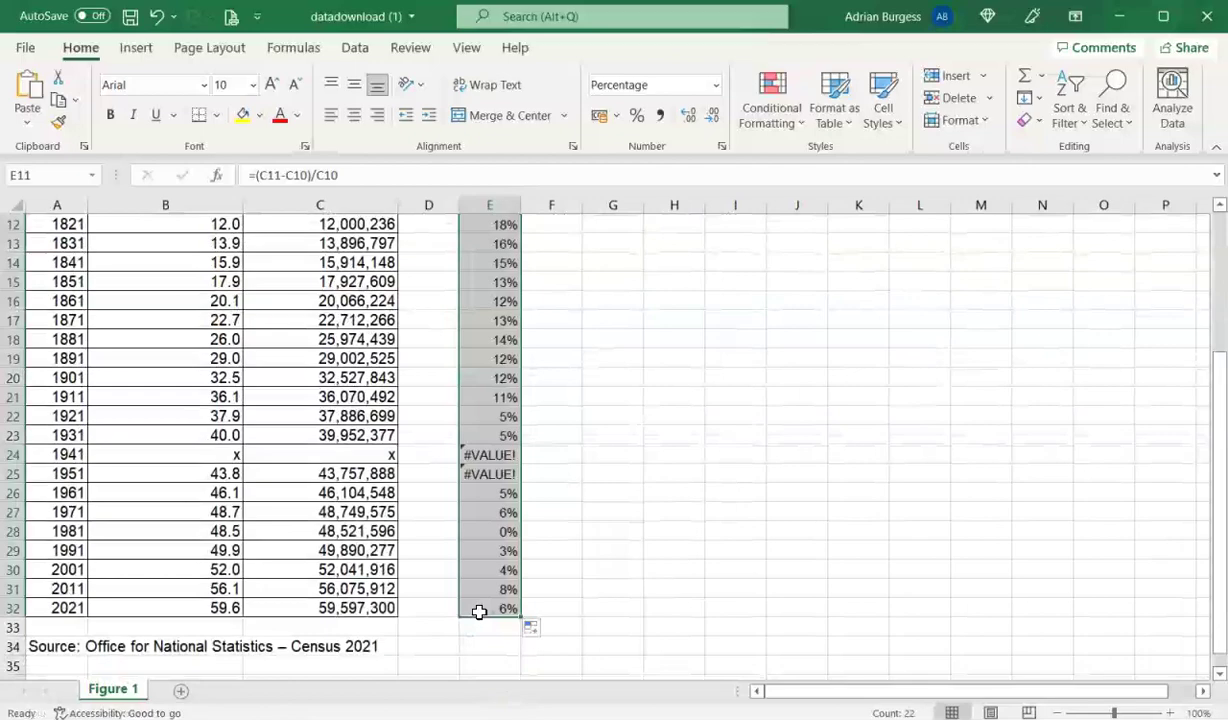
Examine the % Change values down the column, comparing the 1811 to 1911 decades with the more recent ones up to 2021
{"action": "scroll", "coordinate": [575, 457], "scroll_direction": "up", "scroll_amount": 2}
{"action": "scroll", "coordinate": [600, 455], "scroll_direction": "down", "scroll_amount": 2}
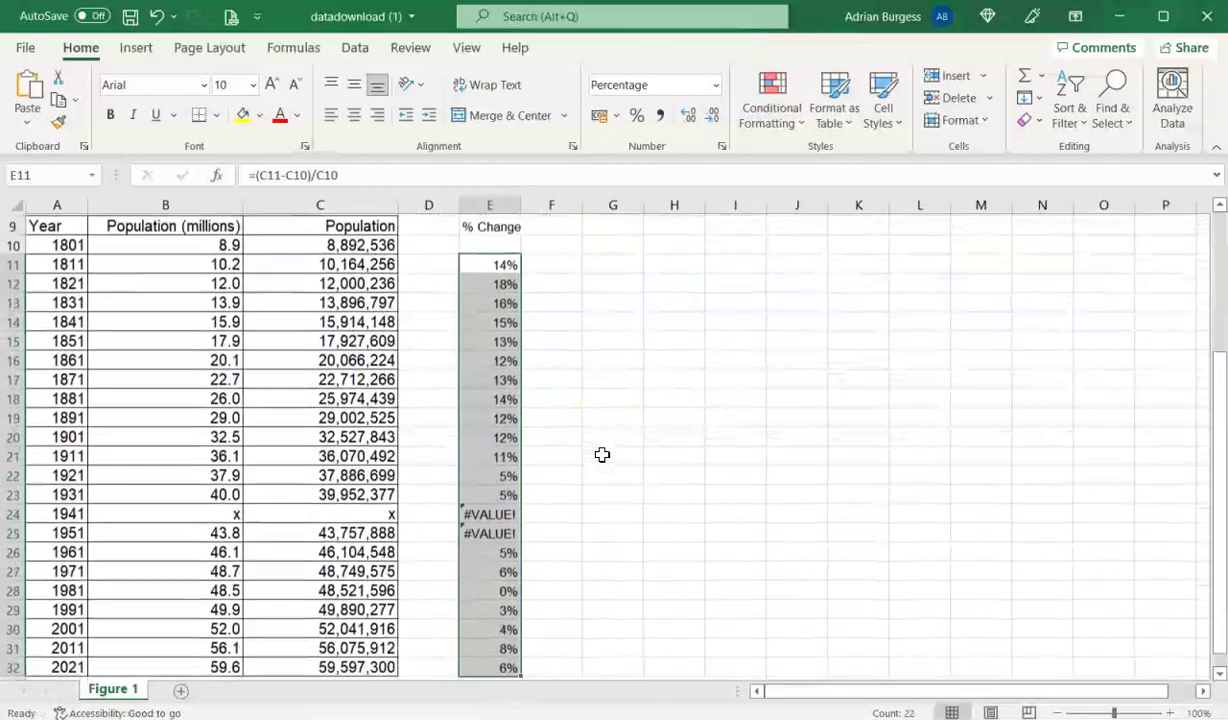
{"action": "scroll", "coordinate": [602, 455], "scroll_direction": "down", "scroll_amount": 1}
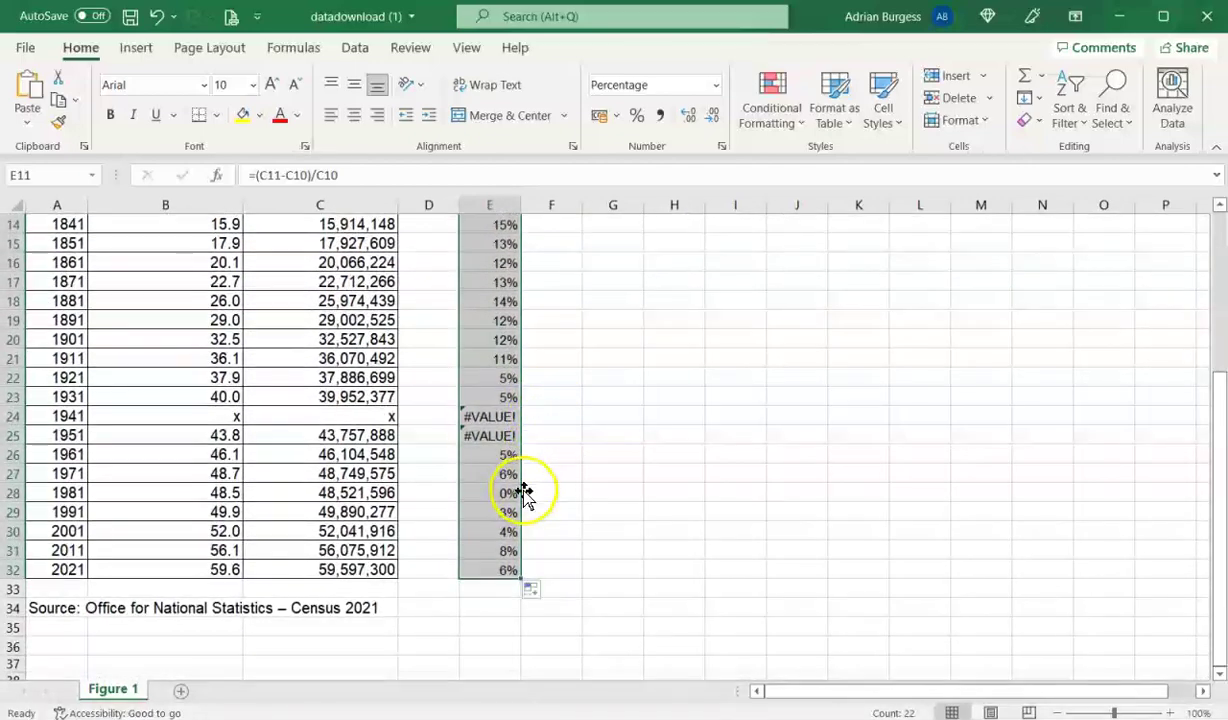
{"action": "scroll", "coordinate": [522, 494], "scroll_direction": "up", "scroll_amount": 2}
{"action": "scroll", "coordinate": [522, 494], "scroll_direction": "up", "scroll_amount": 3}
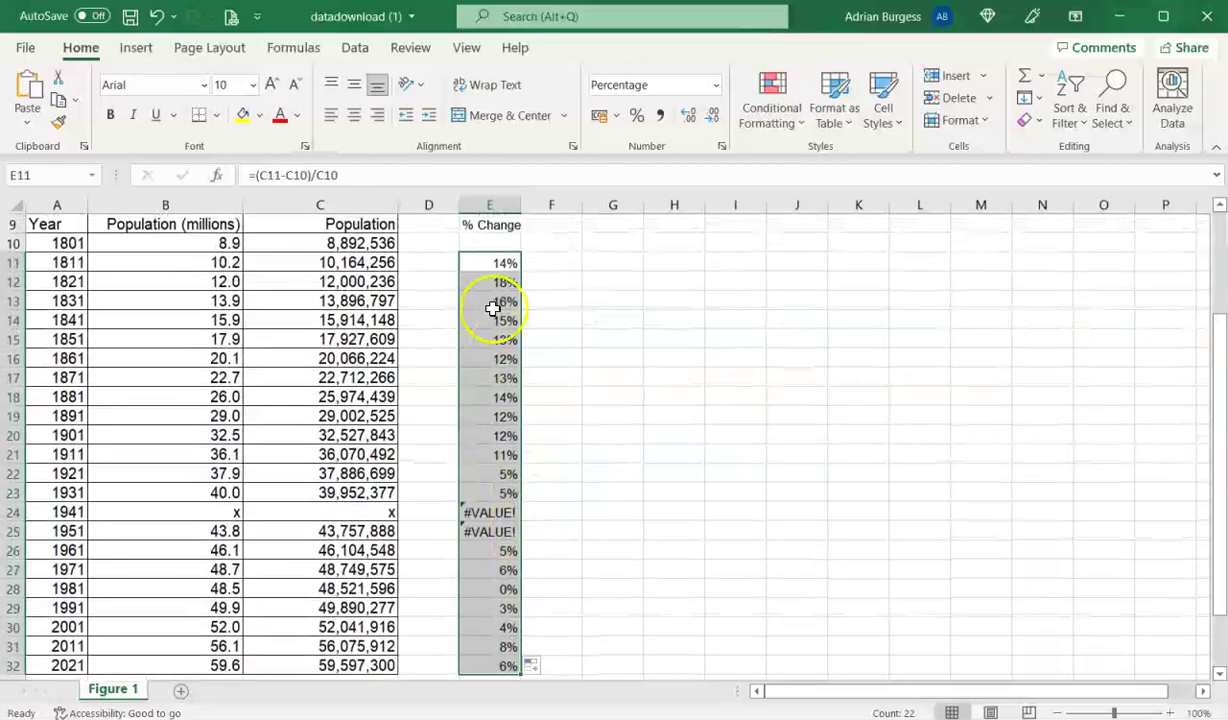
{"action": "left_click_drag", "start_coordinate": [496, 268], "coordinate": [482, 455]}
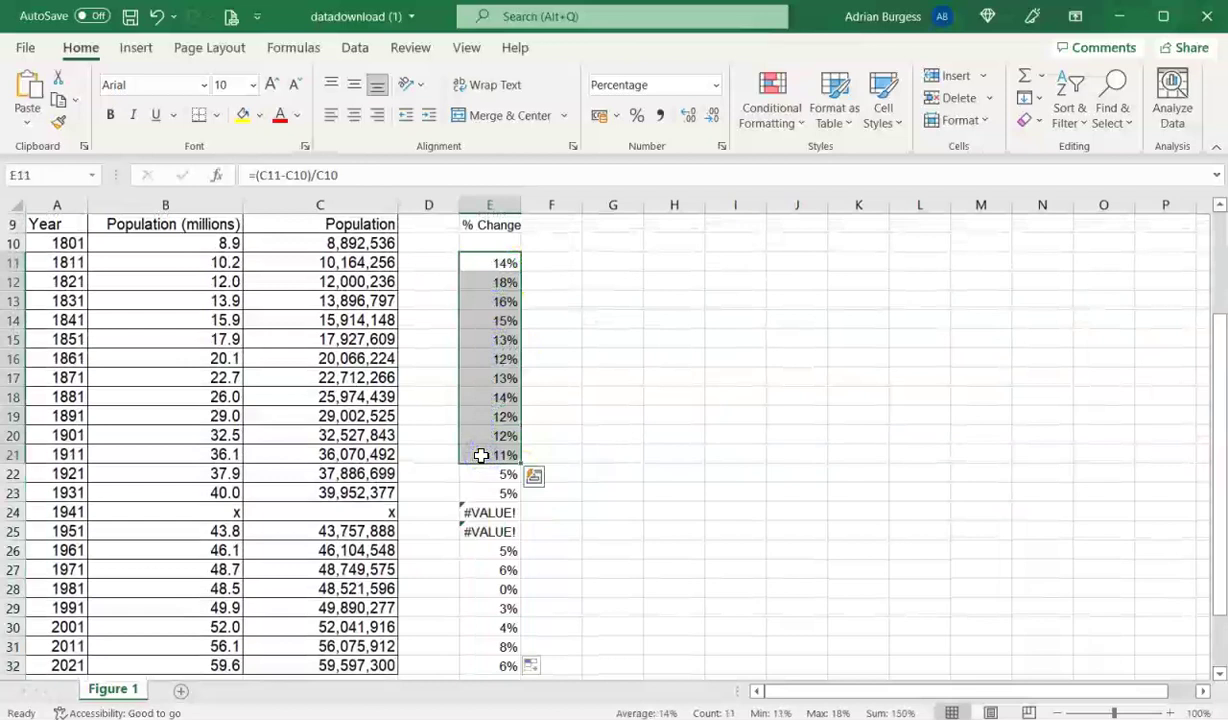
{"action": "scroll", "coordinate": [503, 421], "scroll_direction": "down", "scroll_amount": 2}
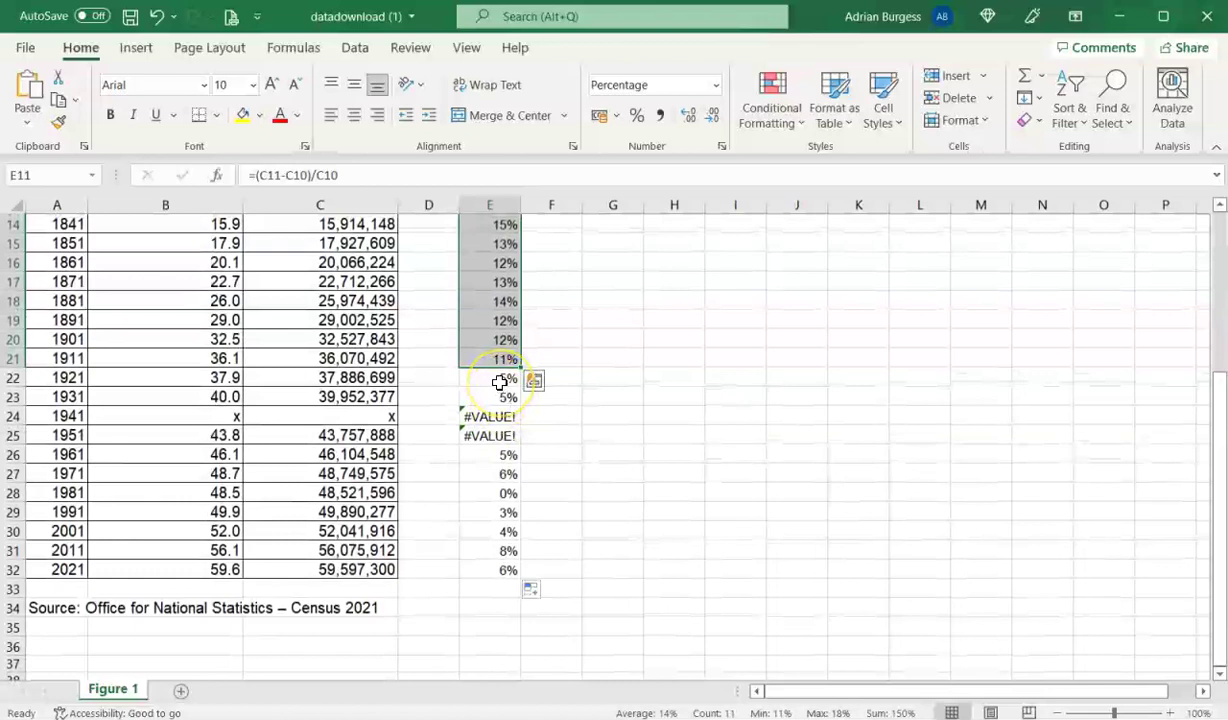
{"action": "left_click", "coordinate": [493, 552]}
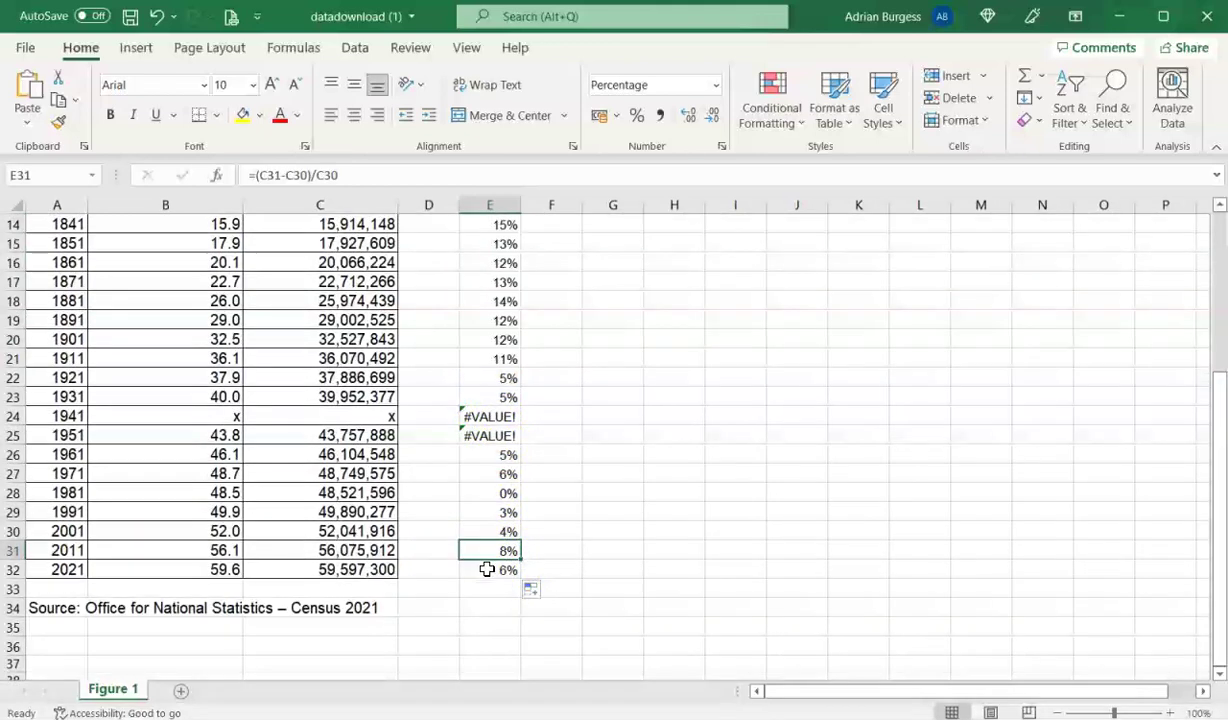
{"action": "scroll", "coordinate": [501, 574], "scroll_direction": "up", "scroll_amount": 2}
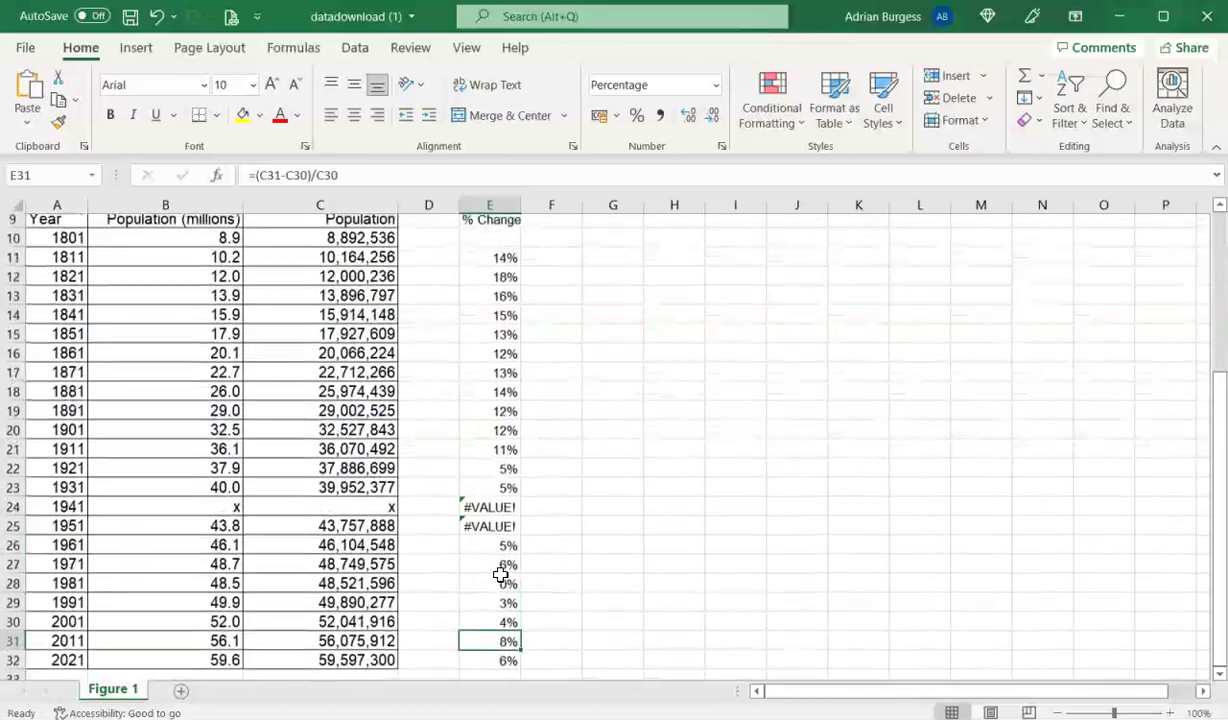
Inspect the 1941 row's population cells and the neighbouring 1931 and 1951 populations to trace the #VALUE! errors
{"action": "left_click", "coordinate": [486, 512]}
{"action": "left_click", "coordinate": [228, 512]}
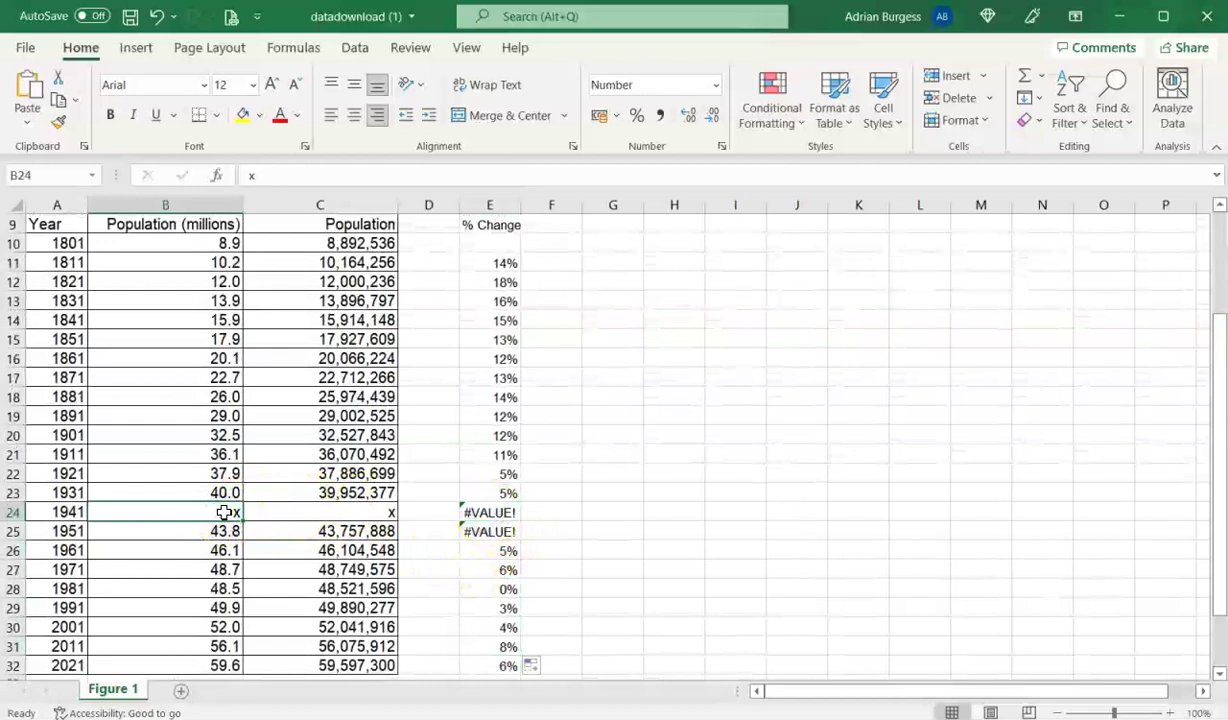
{"action": "left_click", "coordinate": [323, 512]}
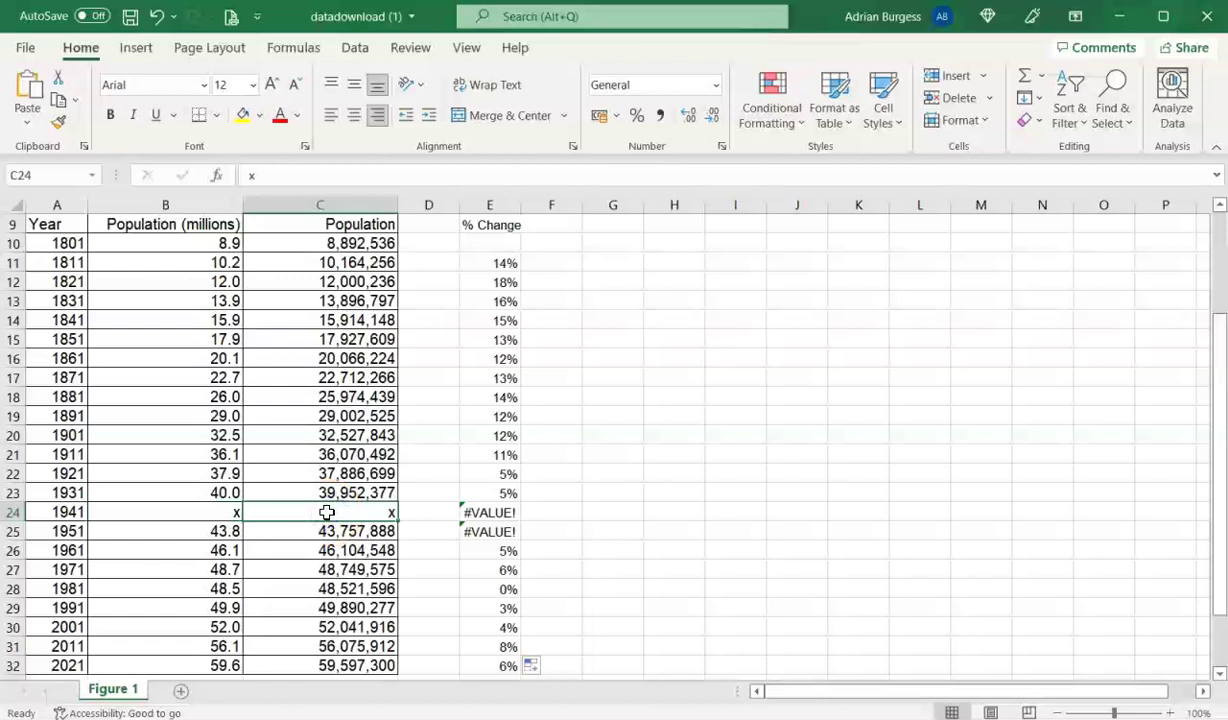
{"action": "left_click", "coordinate": [351, 492]}
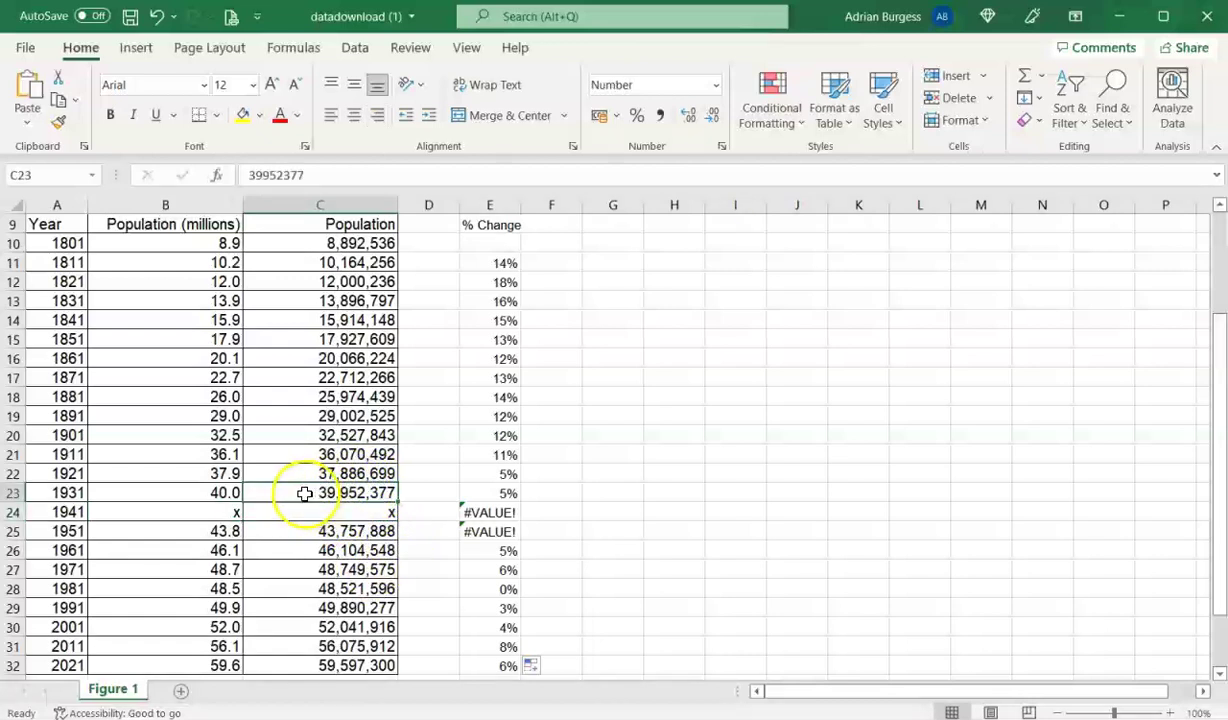
{"action": "left_click", "coordinate": [352, 530]}
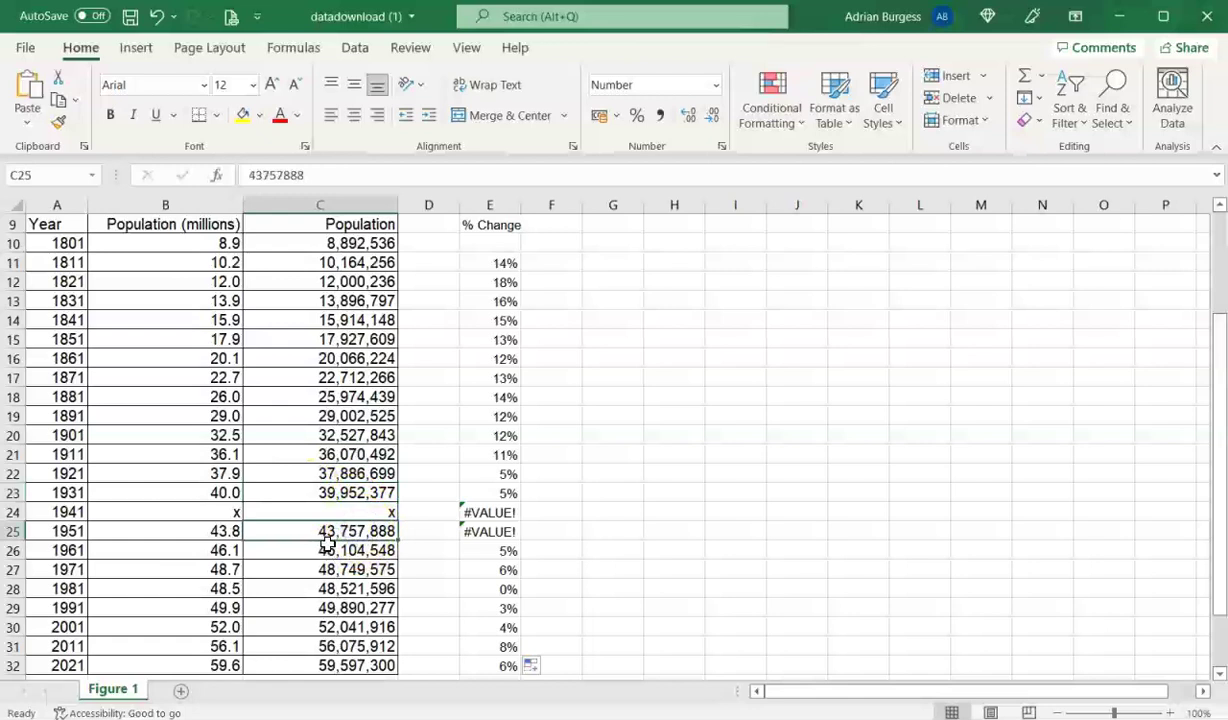
Replace the x in the 1941 population cell C24 with the formula =AVERAGE(C23,C25) to estimate the missing value
{"action": "right_click", "coordinate": [365, 512]}
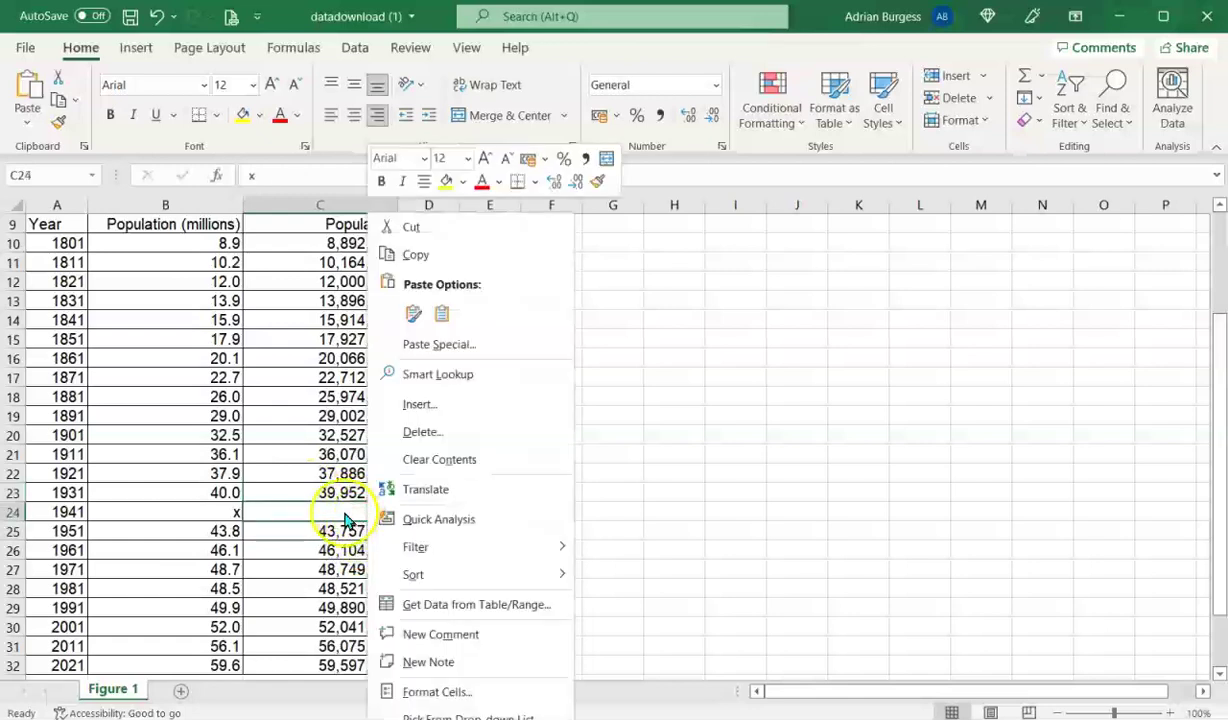
{"action": "left_click", "coordinate": [341, 510]}
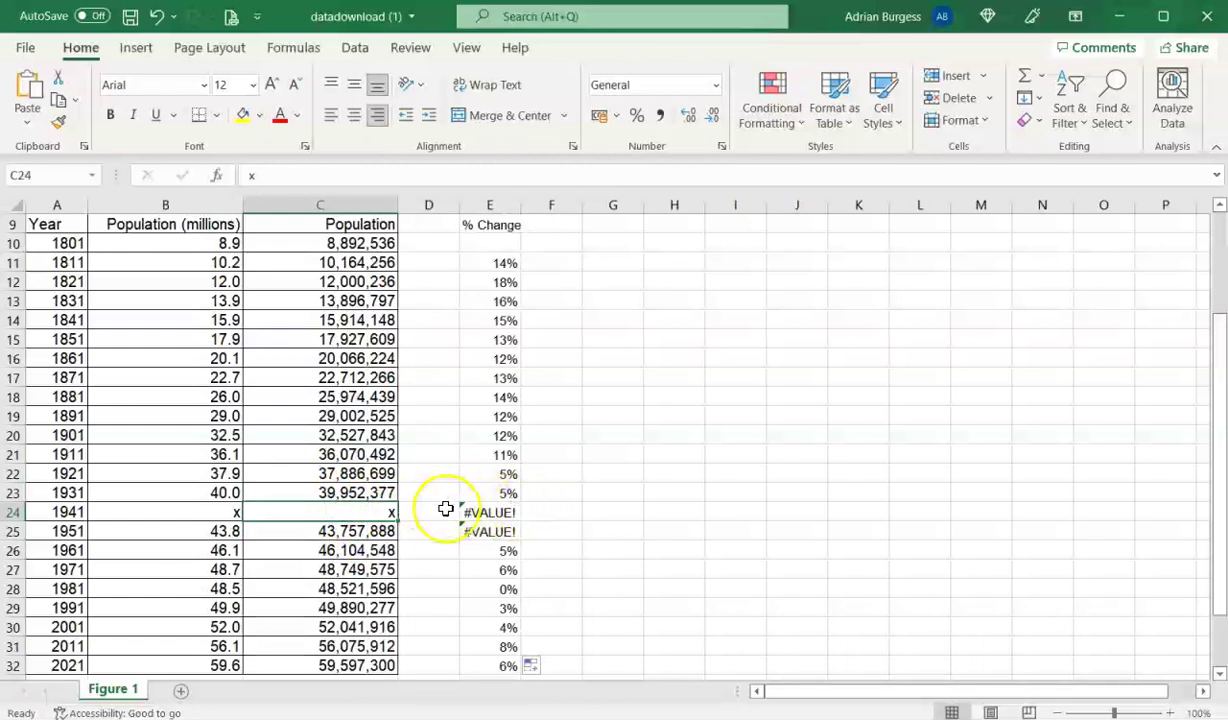
{"action": "type", "text": "=("}
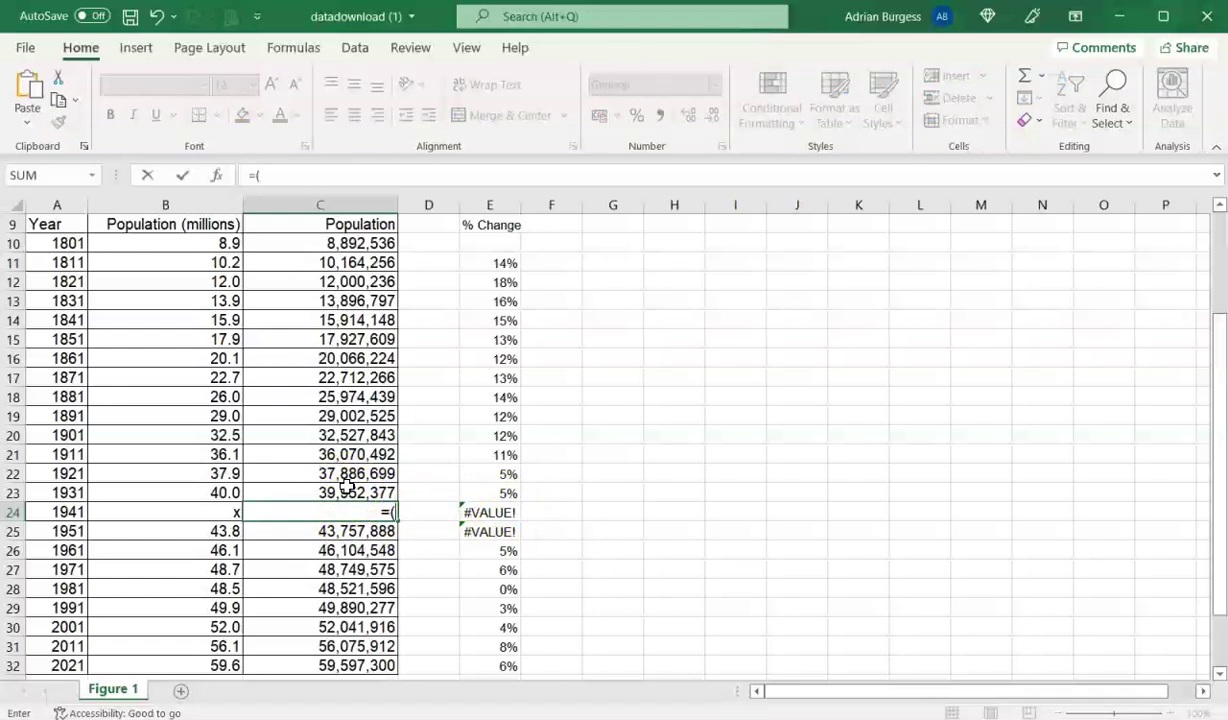
{"action": "type", "text": "VERAGE"}
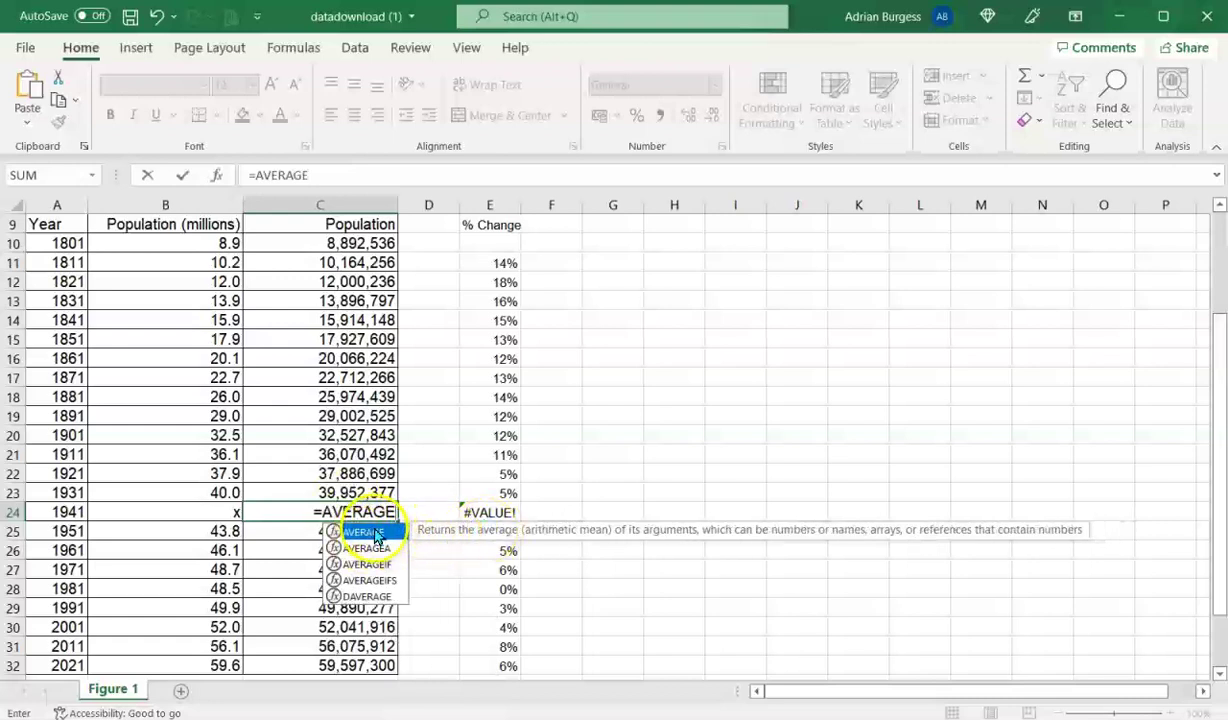
{"action": "double_click", "coordinate": [375, 533]}
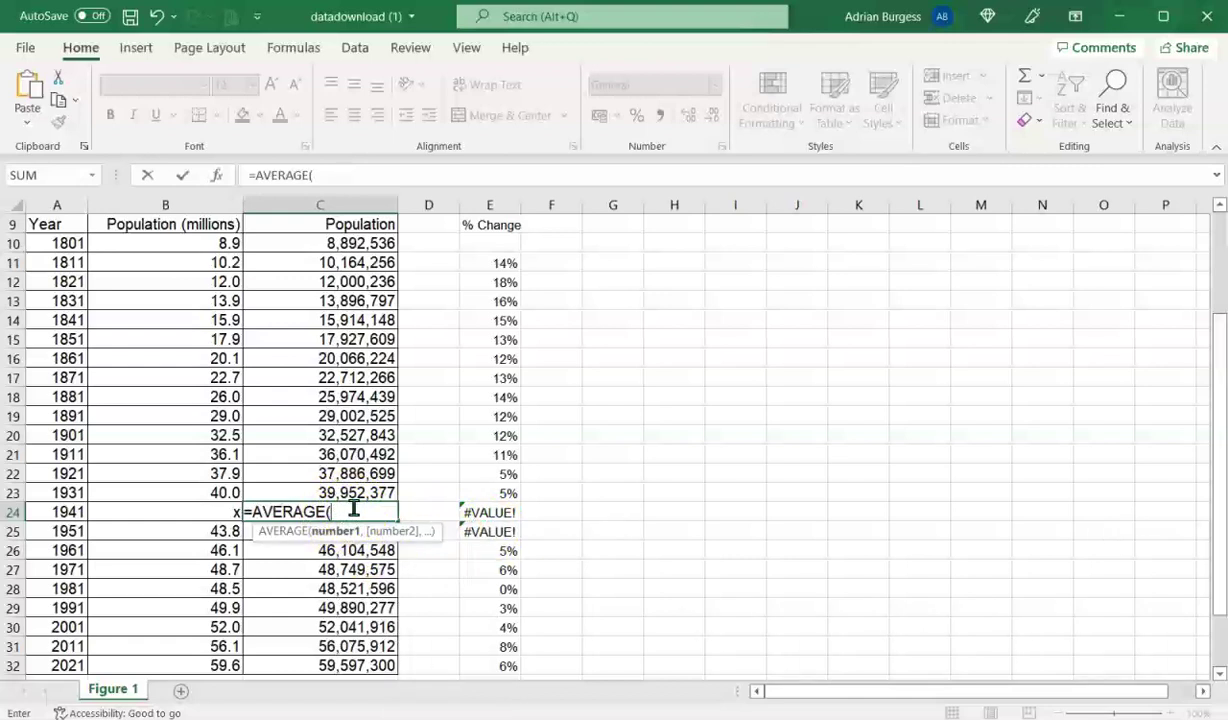
{"action": "left_click", "coordinate": [313, 490]}
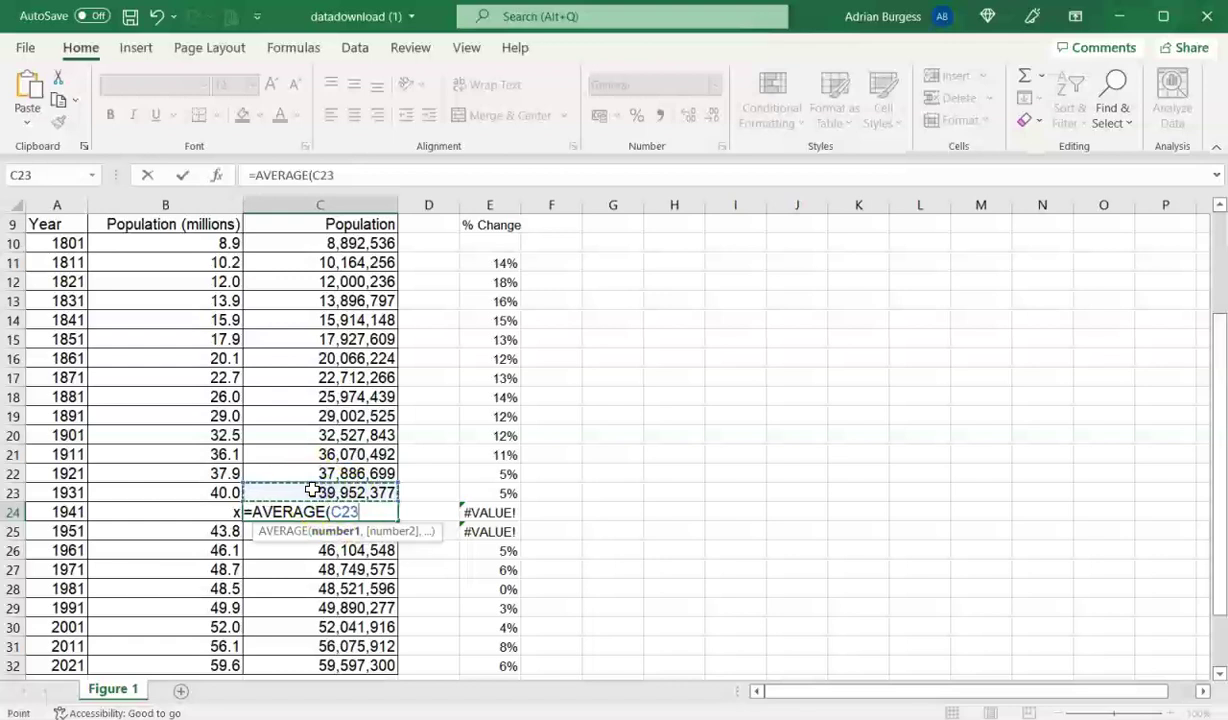
{"action": "type", "text": ","}
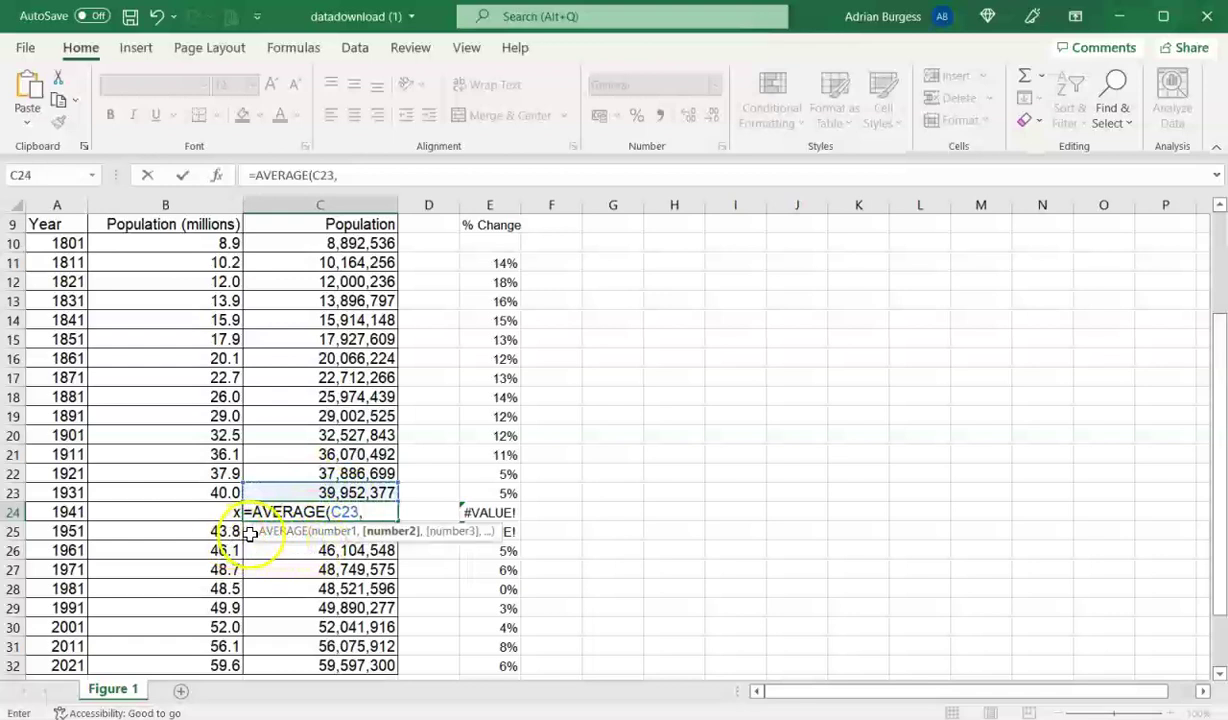
{"action": "left_click", "coordinate": [250, 532]}
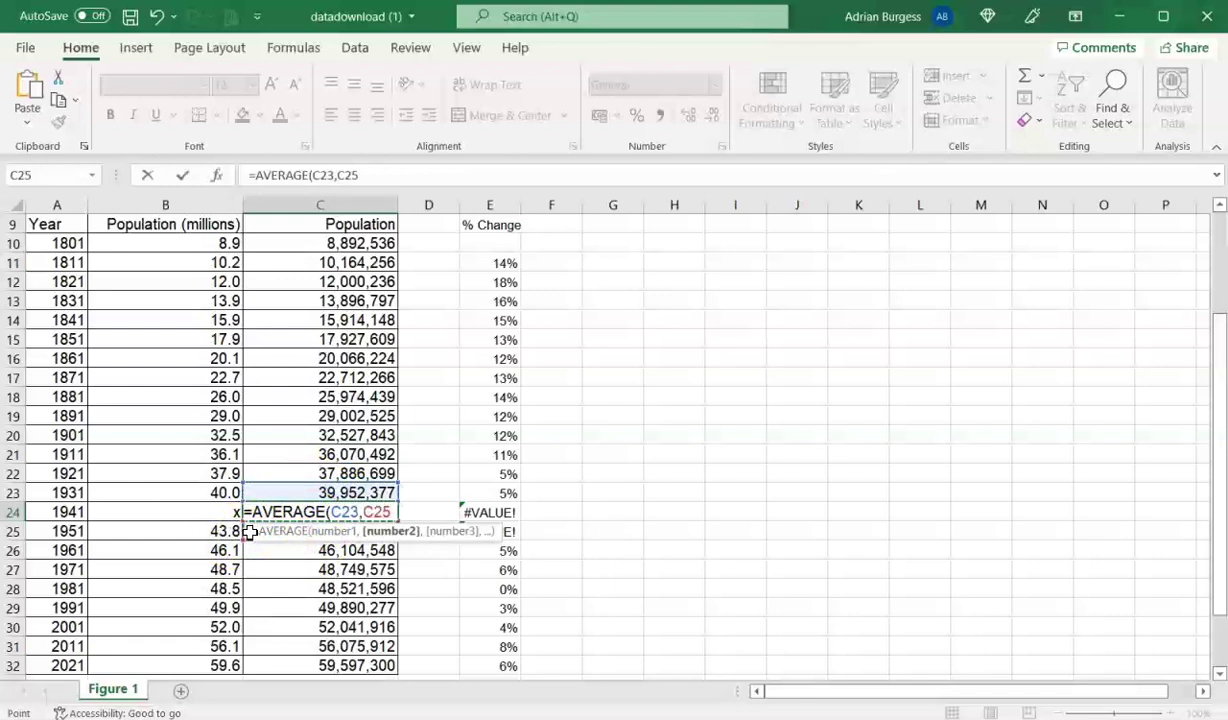
{"action": "type", "text": ")"}
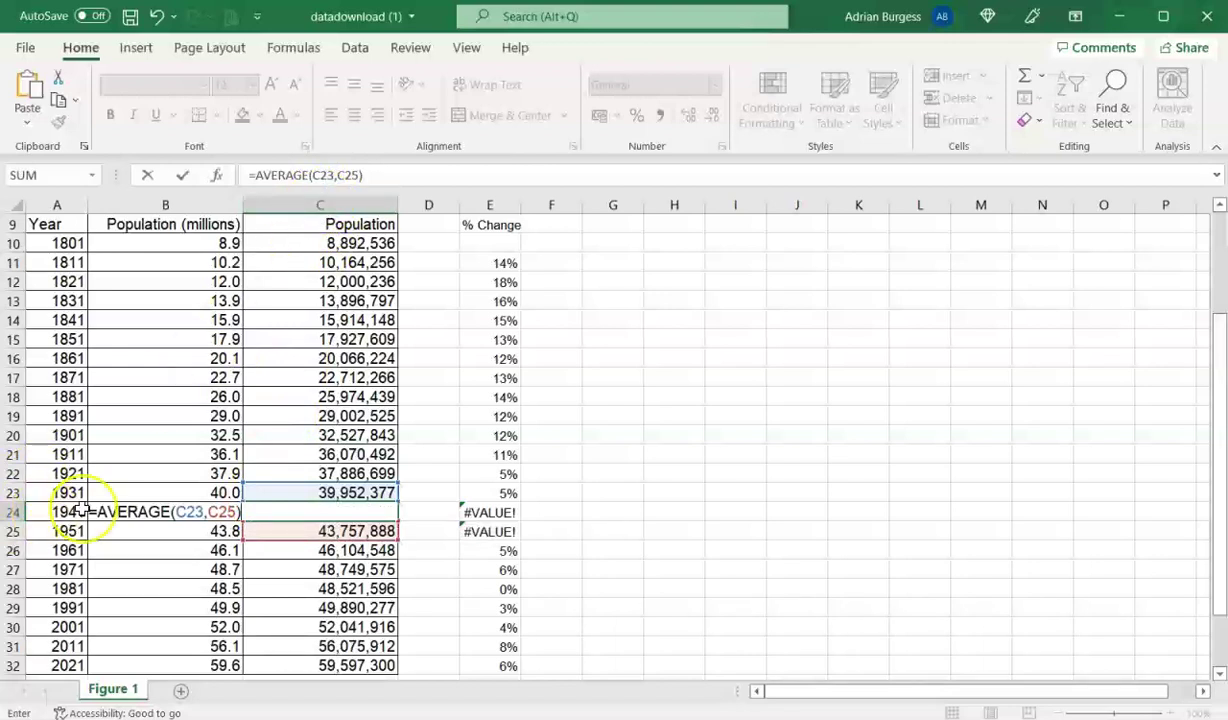
{"action": "key", "text": "Return"}
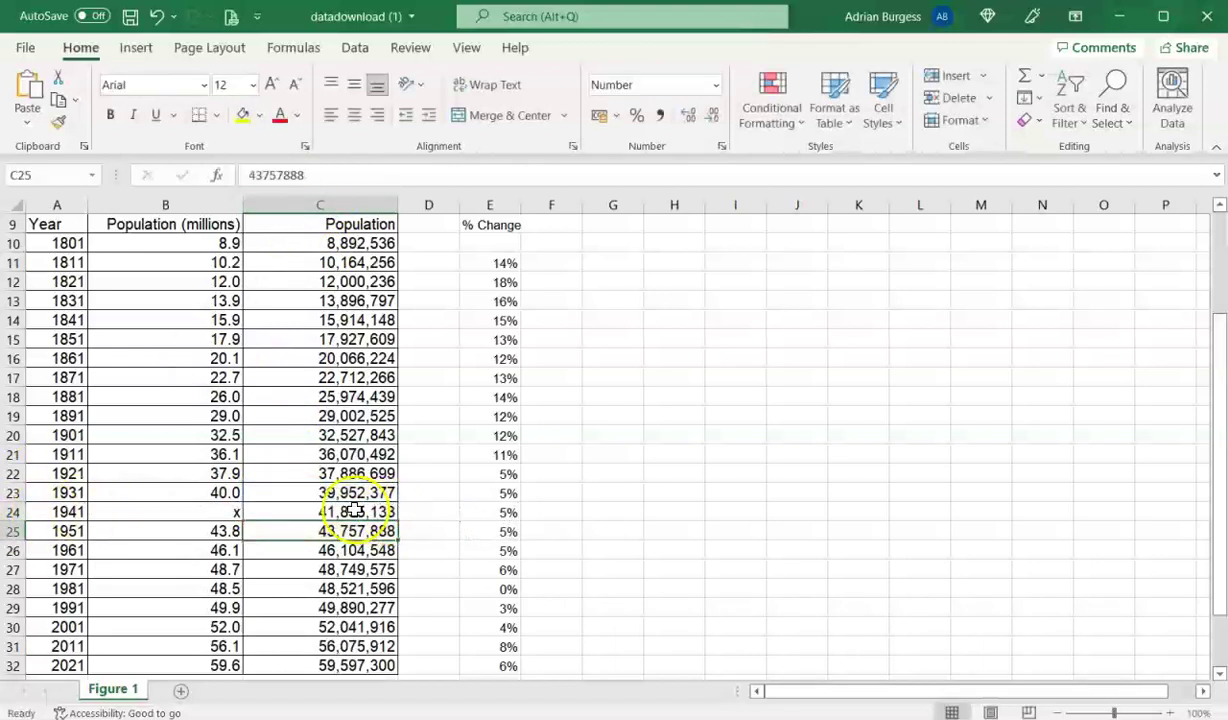
Review the estimated 1941 population cell, its % Change formula in E24, and the percentage changes across all decades
{"action": "left_click", "coordinate": [363, 507]}
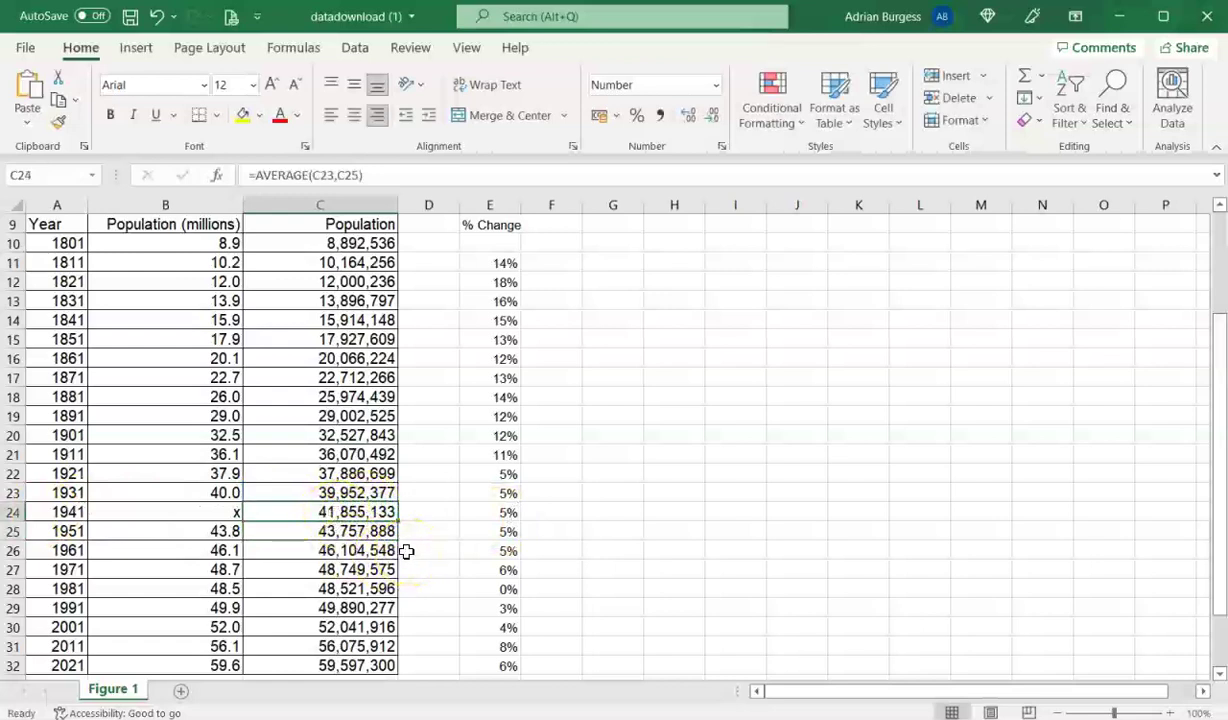
{"action": "key", "text": "Right"}
{"action": "key", "text": "Right"}
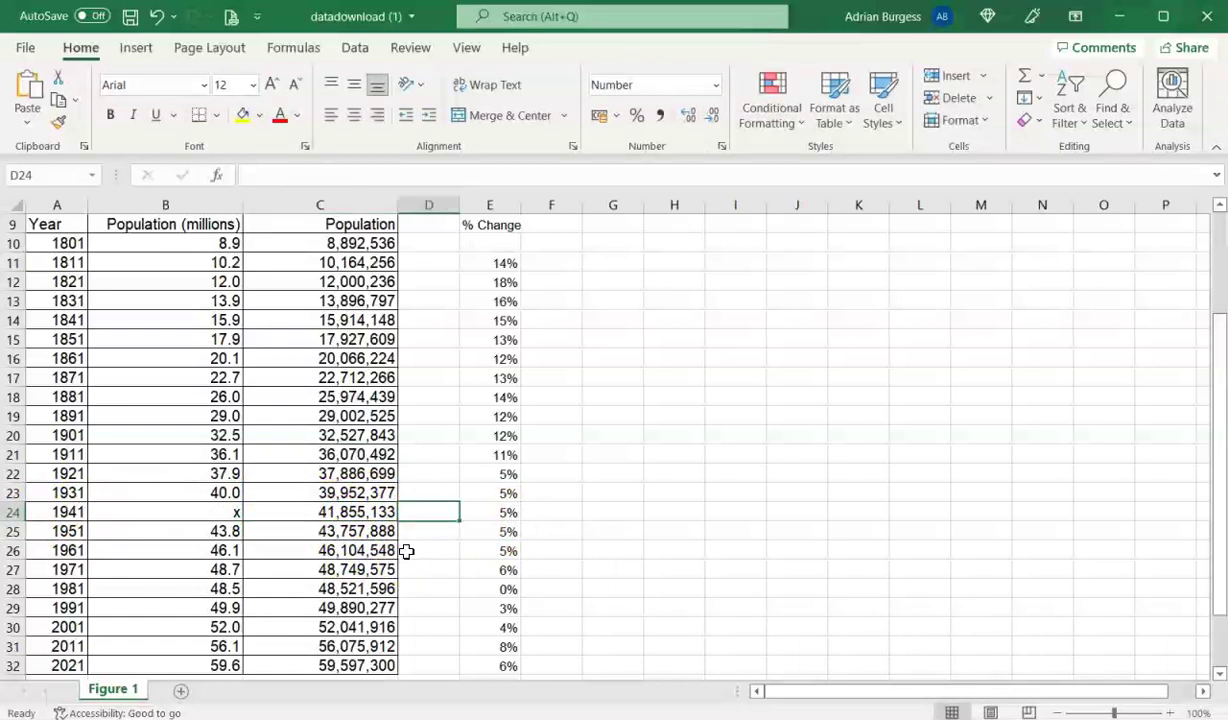
{"action": "scroll", "coordinate": [406, 551], "scroll_direction": "down", "scroll_amount": 3}
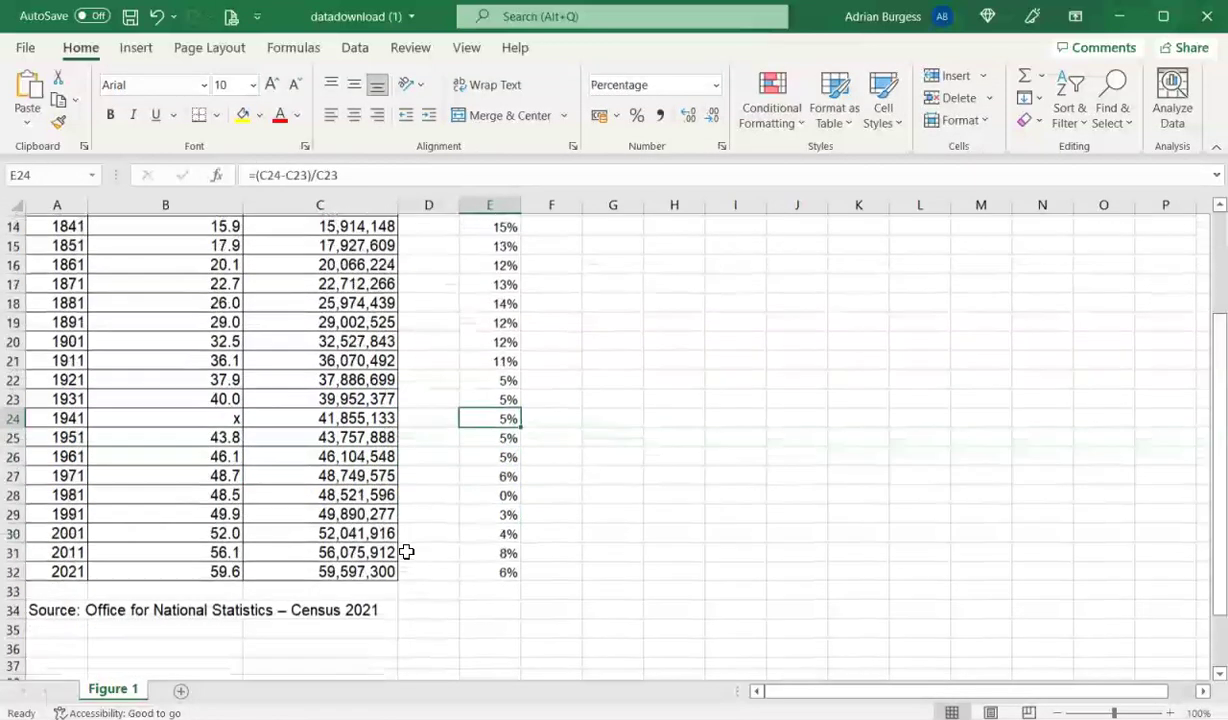
{"action": "scroll", "coordinate": [406, 551], "scroll_direction": "down", "scroll_amount": 1}
{"action": "scroll", "coordinate": [406, 551], "scroll_direction": "up", "scroll_amount": 2}
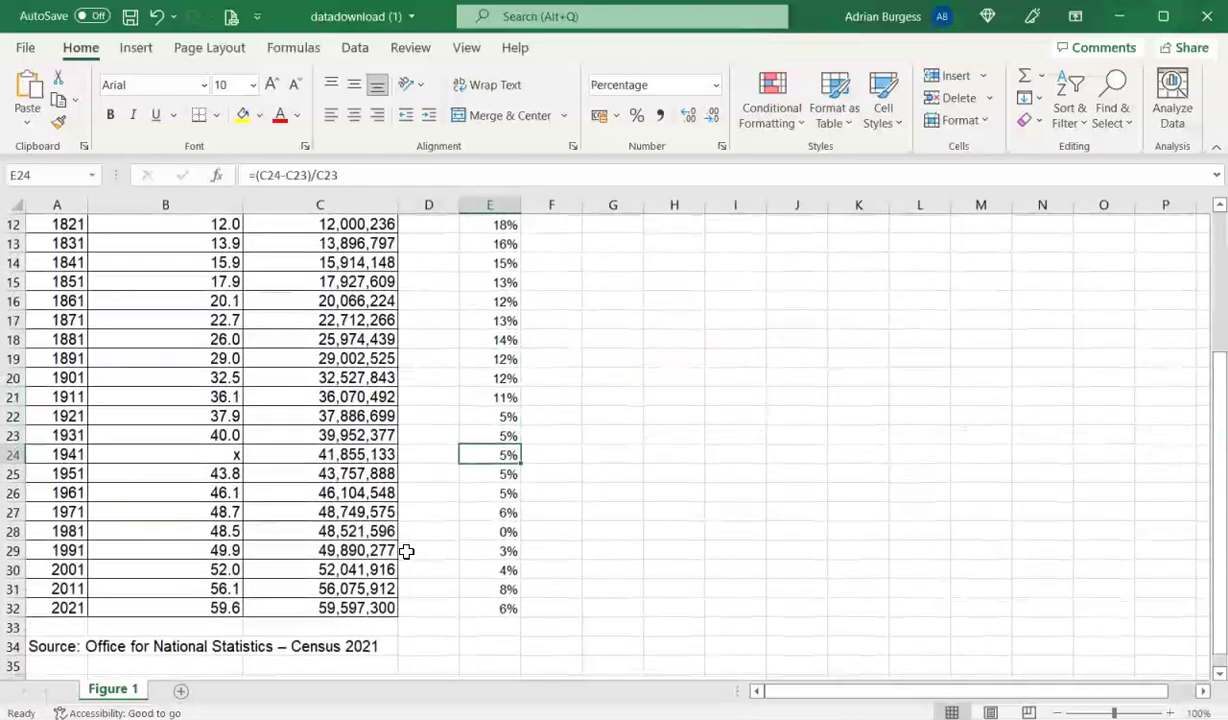
{"action": "scroll", "coordinate": [466, 465], "scroll_direction": "up", "scroll_amount": 3}
{"action": "scroll", "coordinate": [466, 450], "scroll_direction": "down", "scroll_amount": 1}
{"action": "scroll", "coordinate": [462, 450], "scroll_direction": "down", "scroll_amount": 1}
{"action": "scroll", "coordinate": [462, 435], "scroll_direction": "up", "scroll_amount": 1}
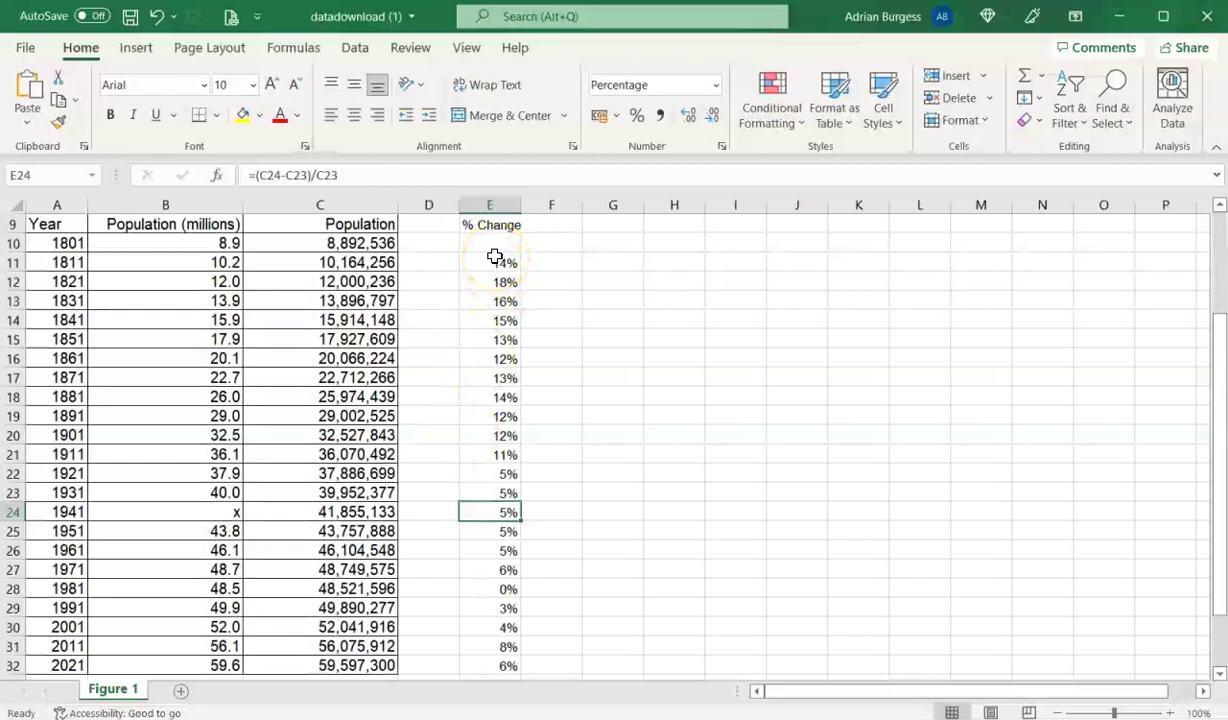
Insert a basic 2-D line chart of the % Change values in E11:E32 and move it clear of the data columns
{"action": "left_click_drag", "start_coordinate": [497, 262], "coordinate": [488, 657]}
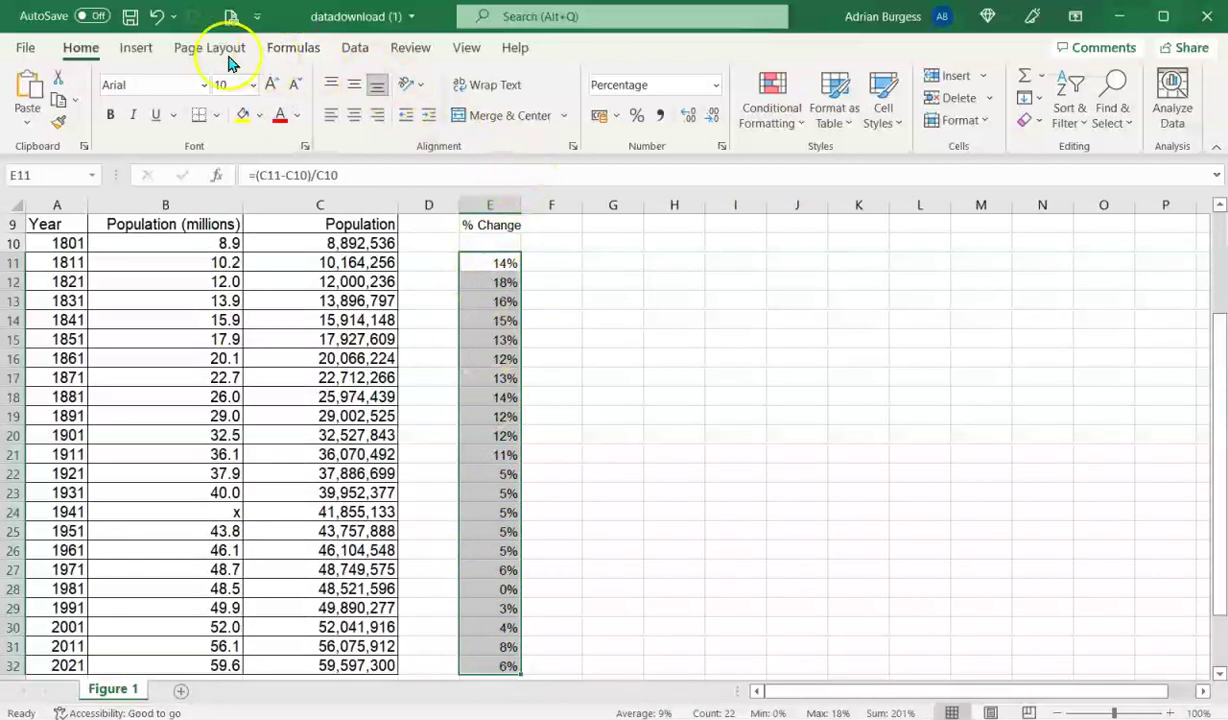
{"action": "left_click", "coordinate": [138, 56]}
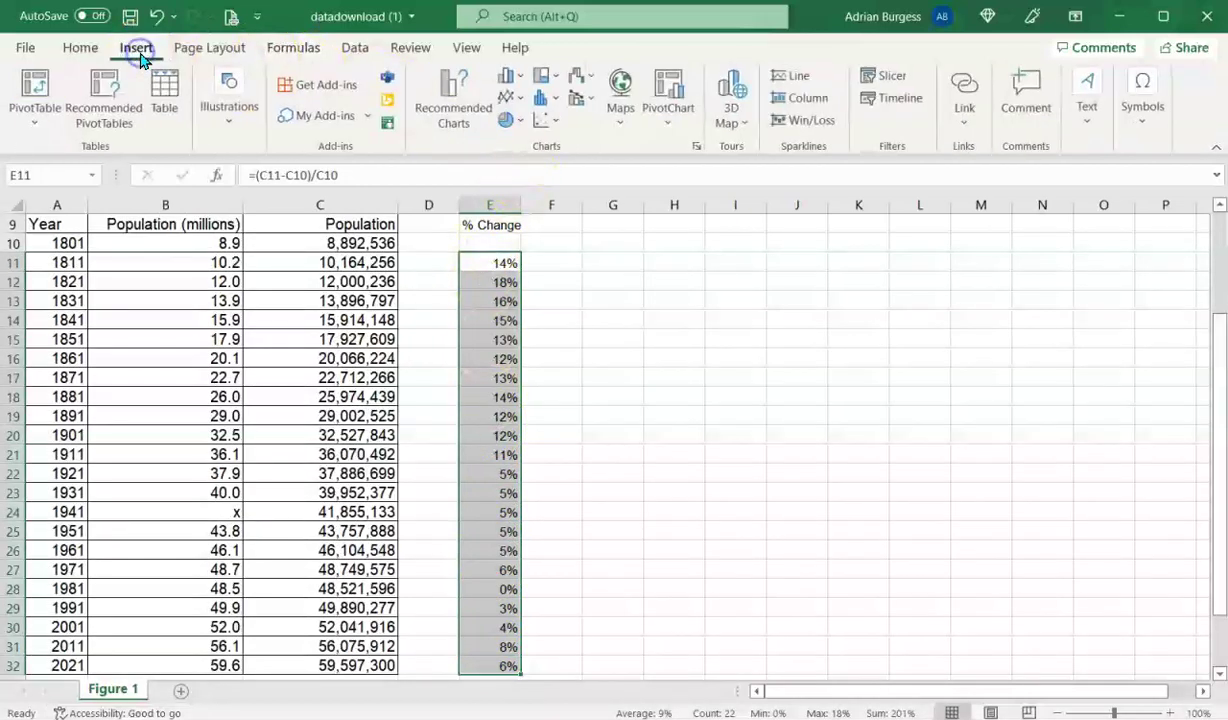
{"action": "left_click", "coordinate": [507, 99]}
{"action": "left_click", "coordinate": [517, 166]}
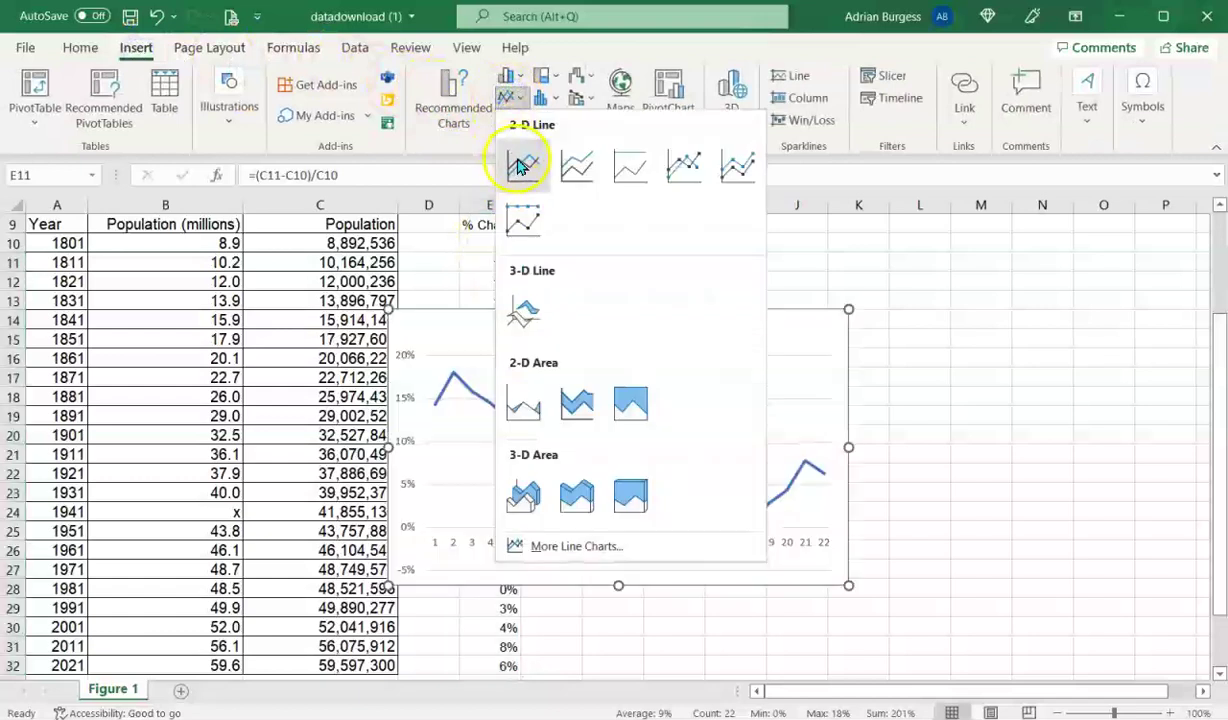
{"action": "left_click", "coordinate": [521, 164]}
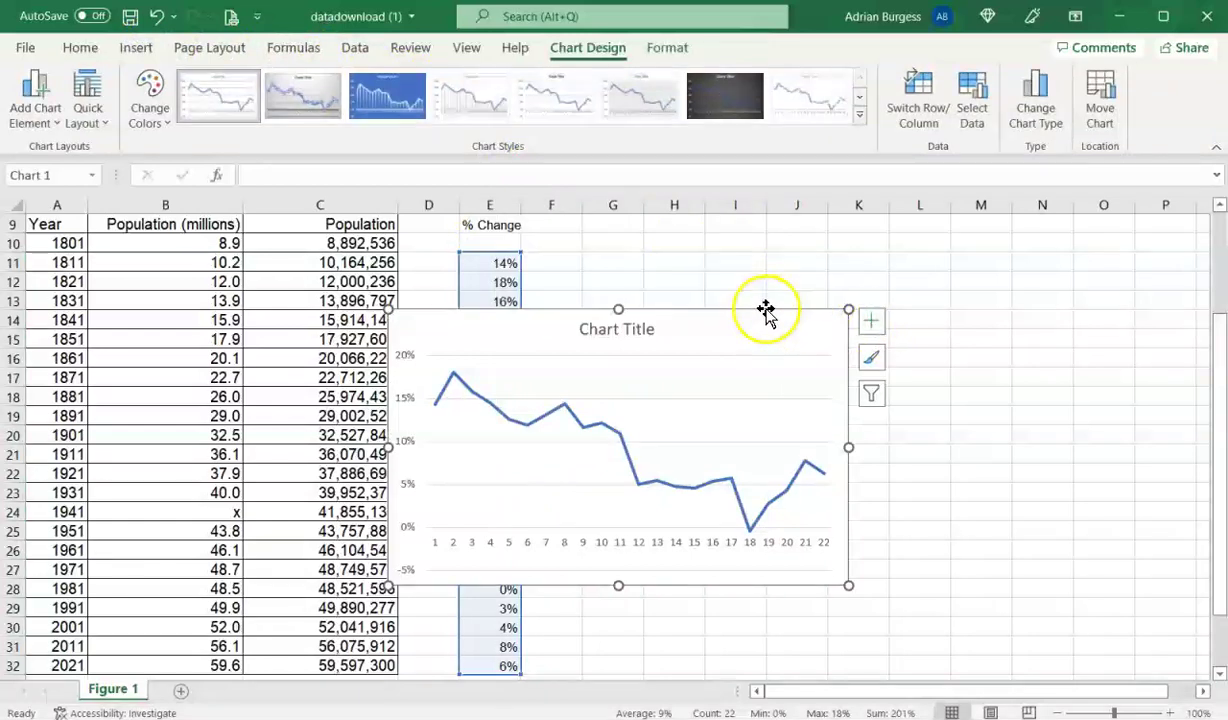
{"action": "left_click_drag", "start_coordinate": [767, 309], "coordinate": [957, 264]}
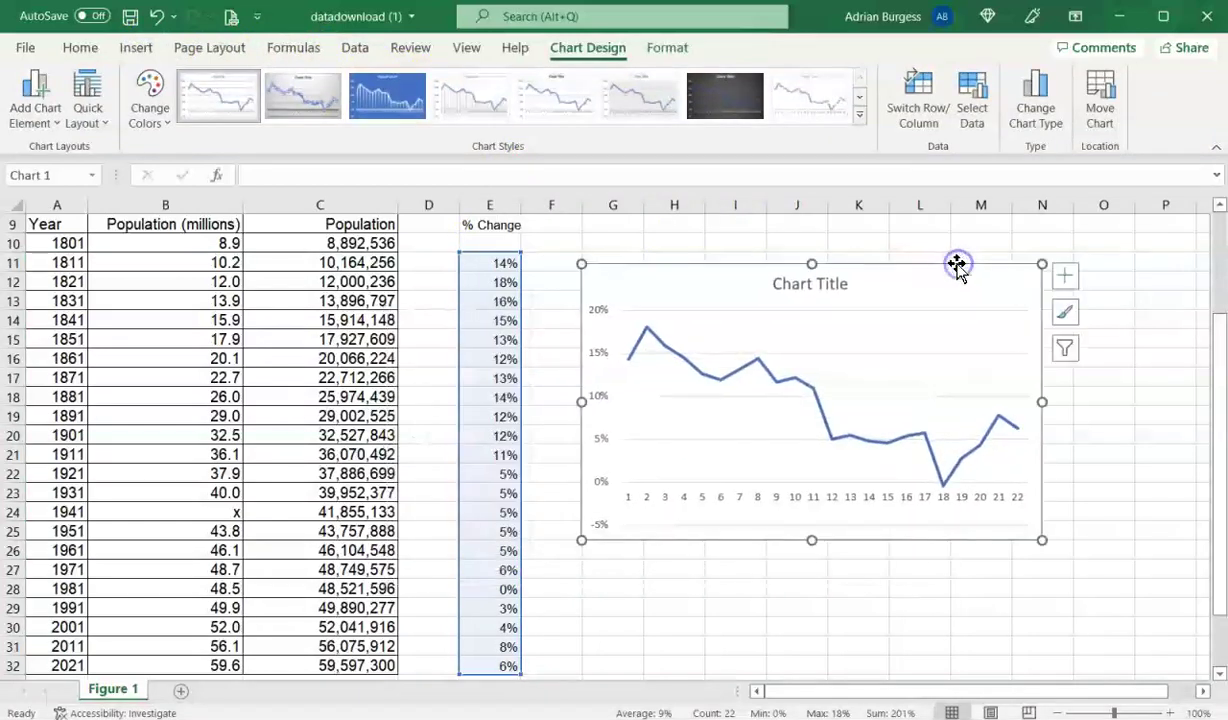
Change the chart title to "% Change in Pop'n"
{"action": "left_click", "coordinate": [817, 281]}
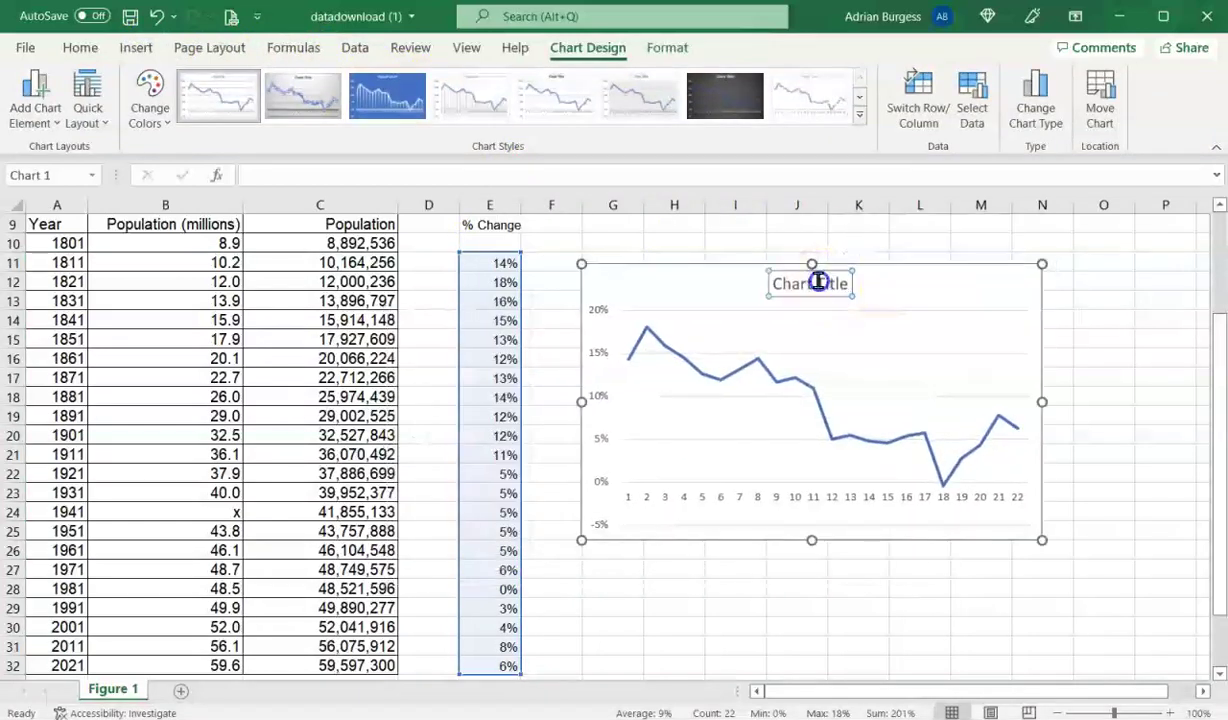
{"action": "triple_click", "coordinate": [820, 285]}
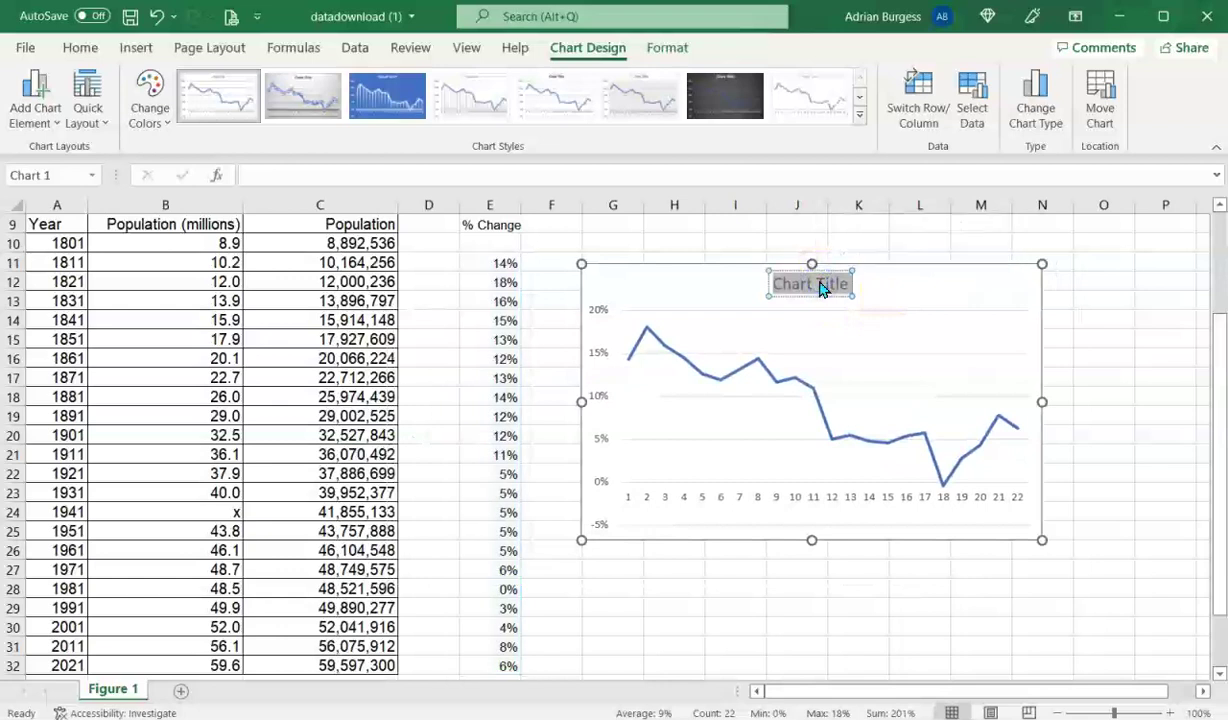
{"action": "type", "text": "% Change in Pop"}
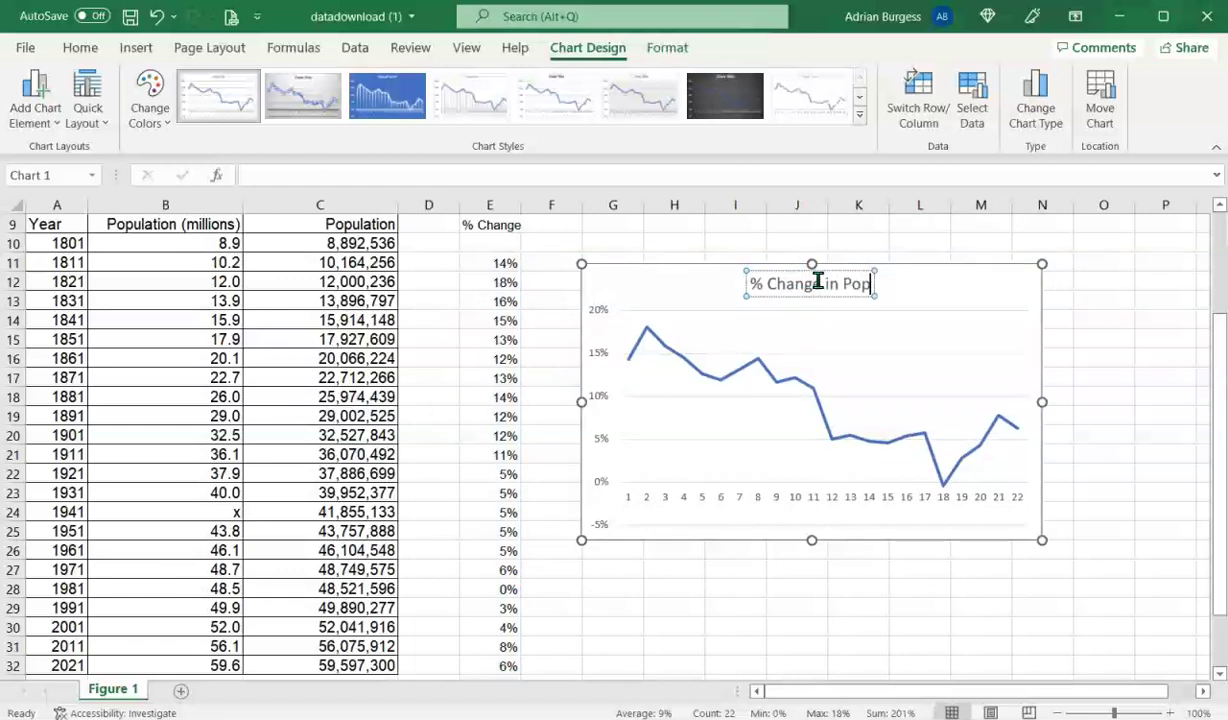
{"action": "type", "text": "'n"}
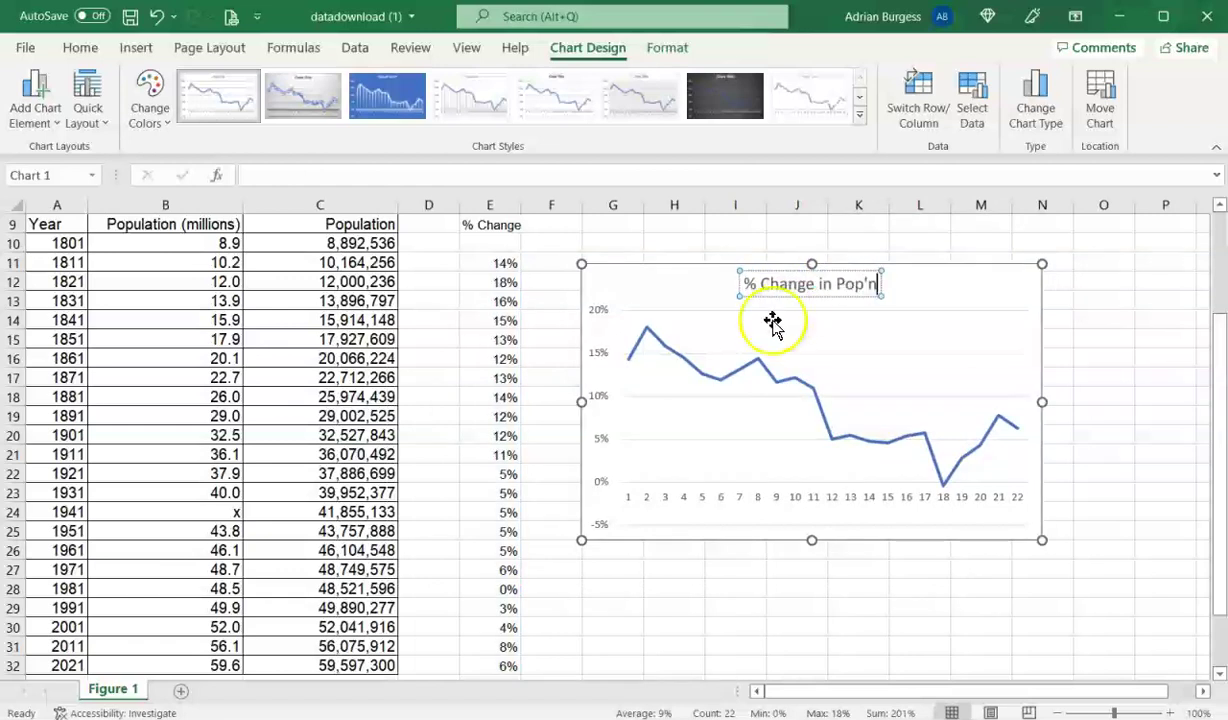
Set the outline weight of the chart's data line to 6 pt
{"action": "left_click", "coordinate": [777, 374]}
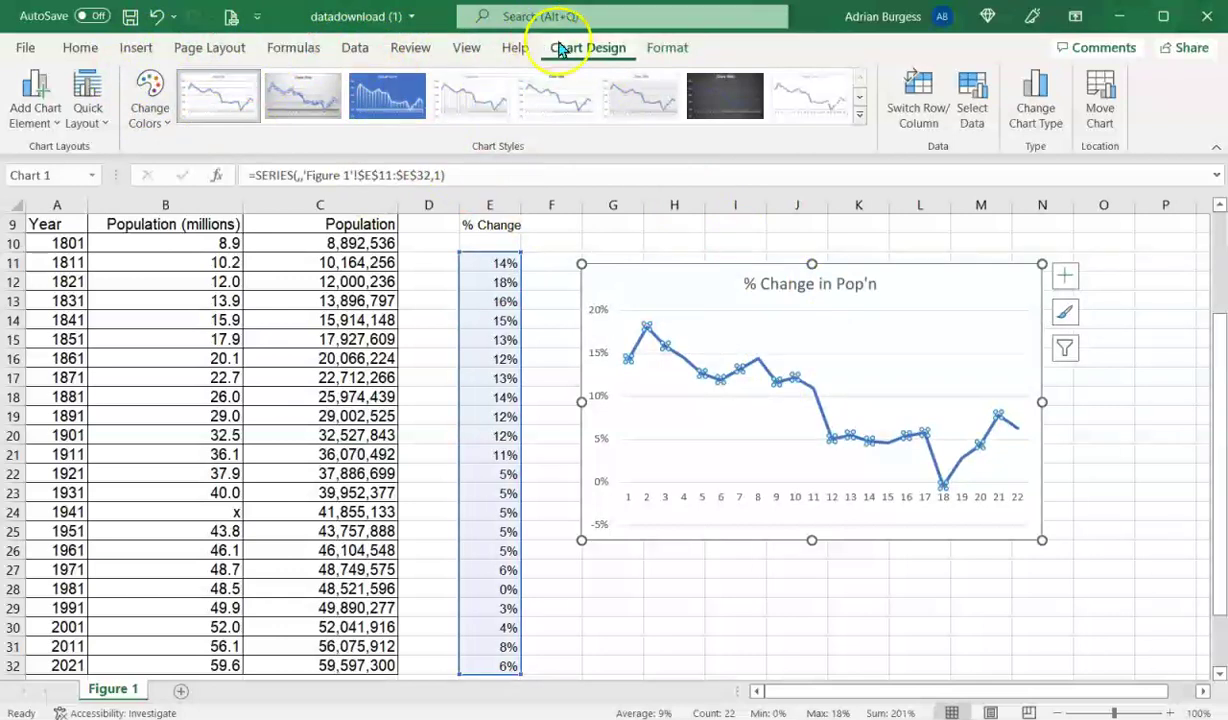
{"action": "left_click", "coordinate": [656, 49]}
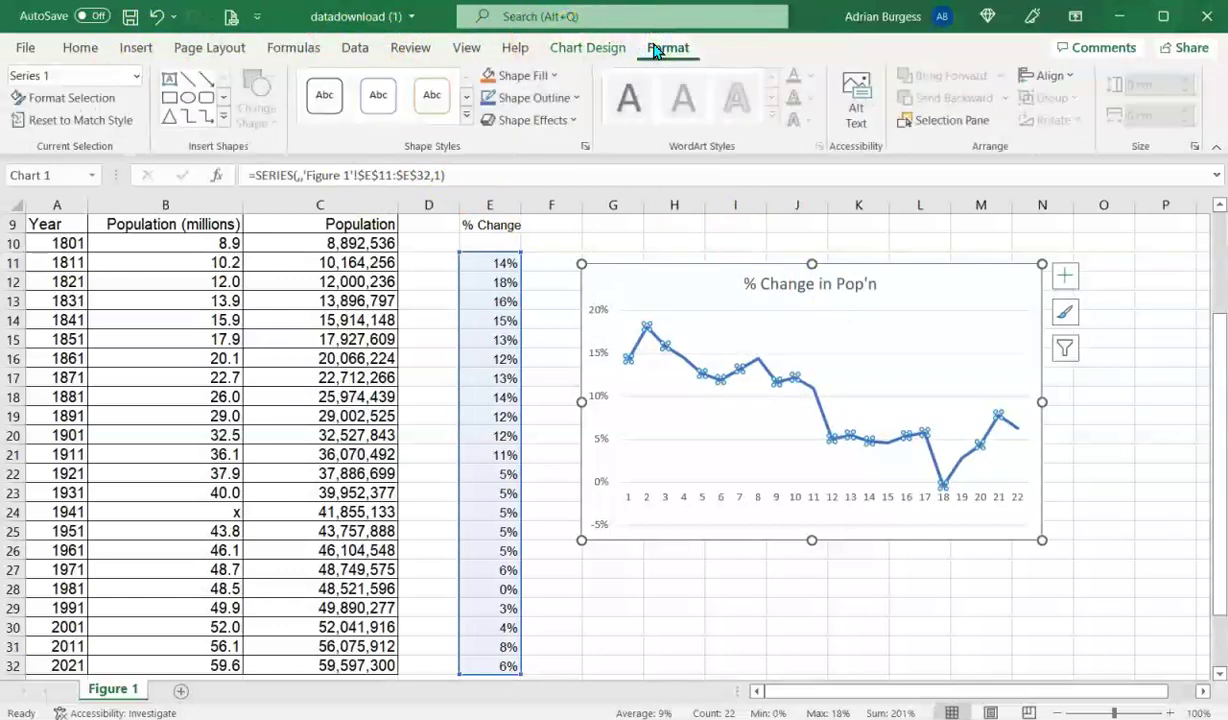
{"action": "left_click", "coordinate": [577, 99]}
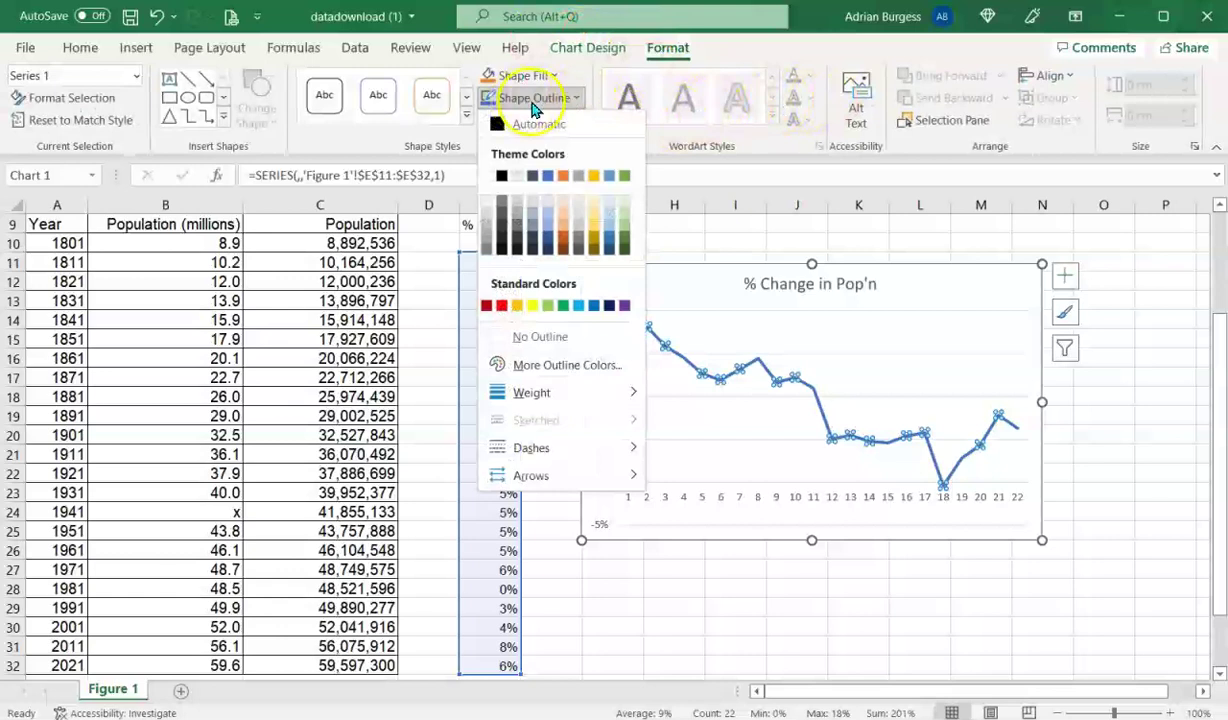
{"action": "mouse_move", "coordinate": [562, 393]}
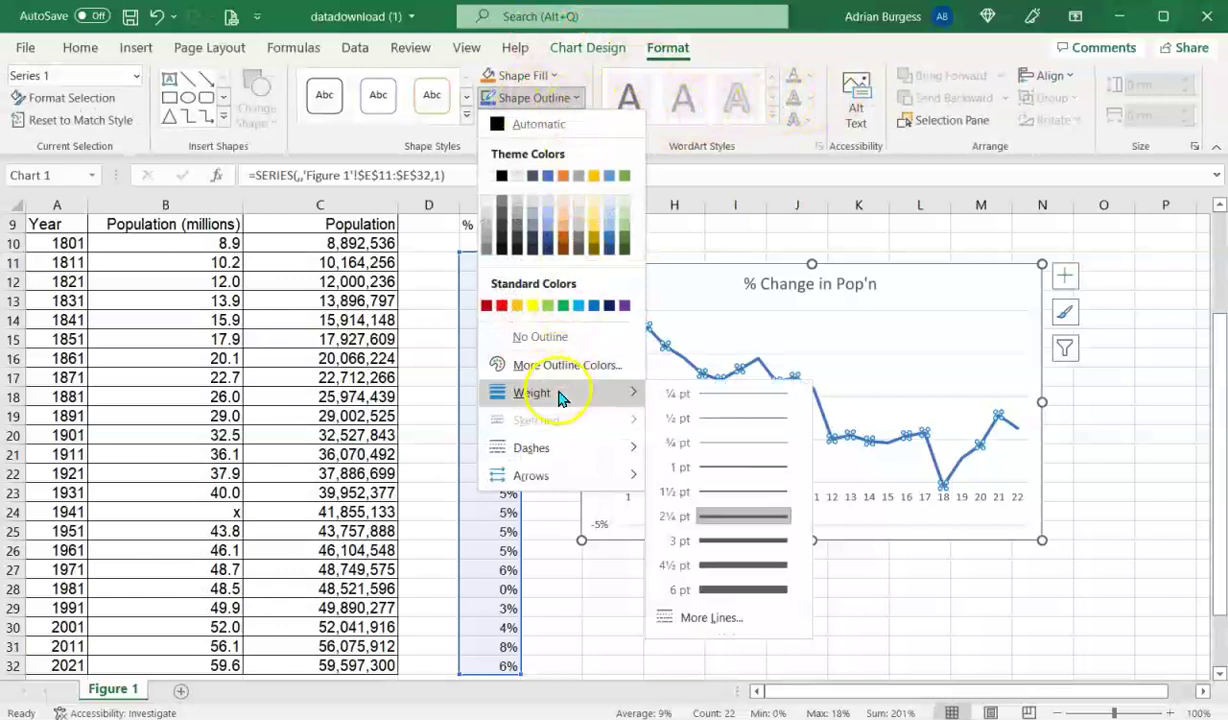
{"action": "left_click", "coordinate": [755, 594]}
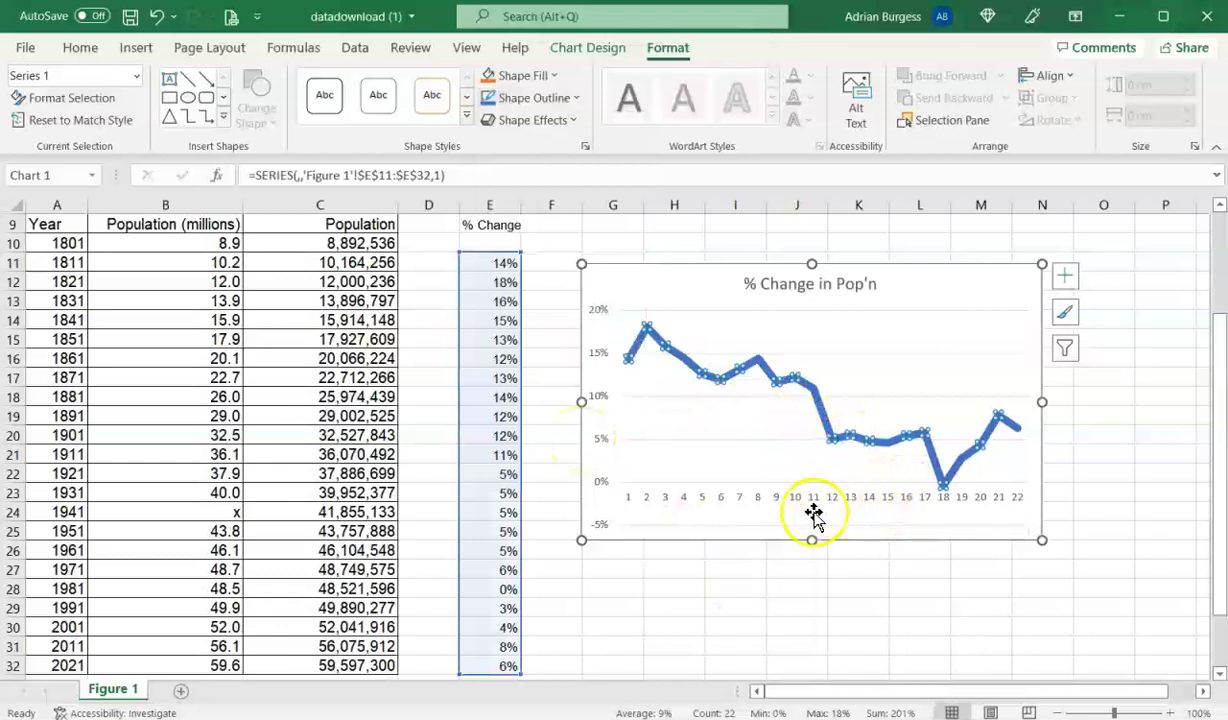
Edit the chart's data source so the horizontal axis labels use the years 1811 to 2021 in A11:A32
{"action": "right_click", "coordinate": [646, 302]}
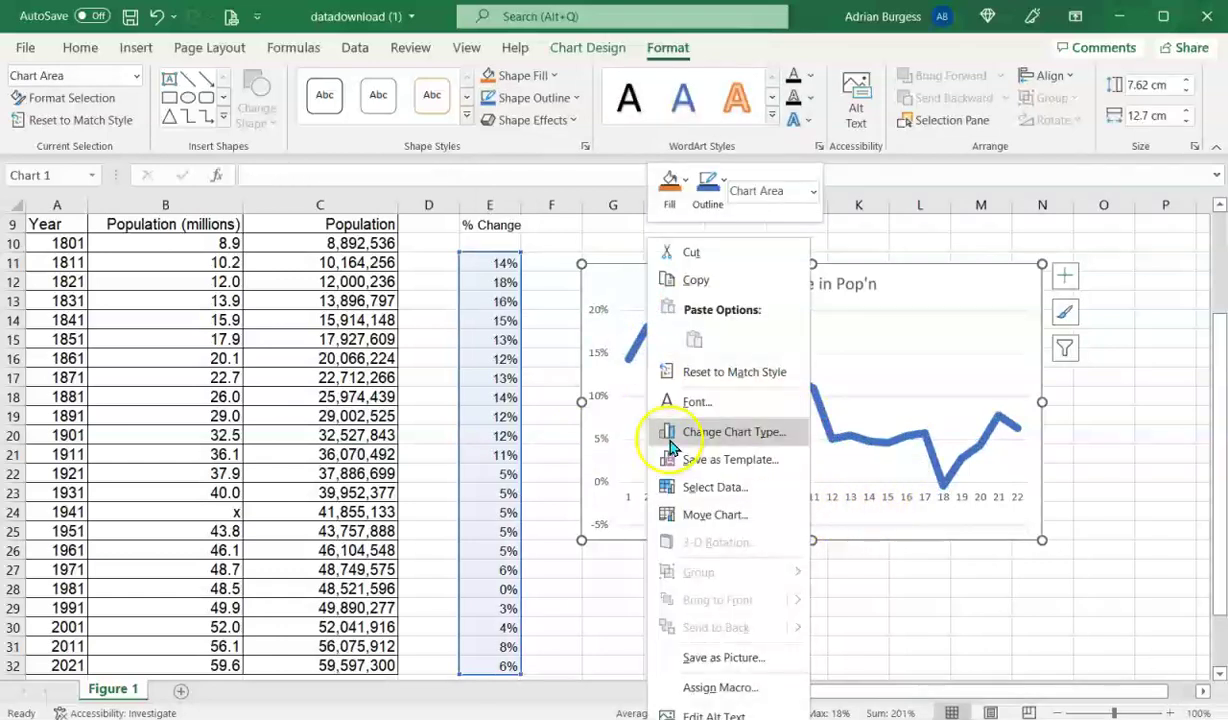
{"action": "left_click", "coordinate": [700, 487]}
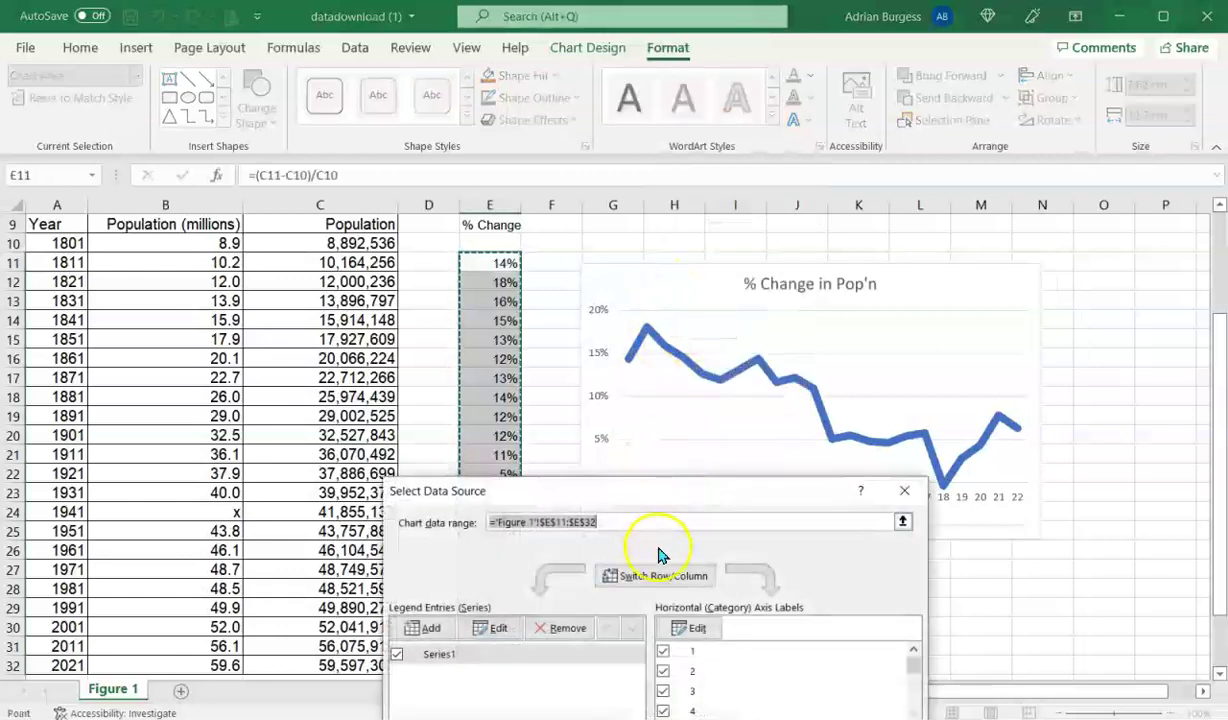
{"action": "left_click", "coordinate": [697, 629]}
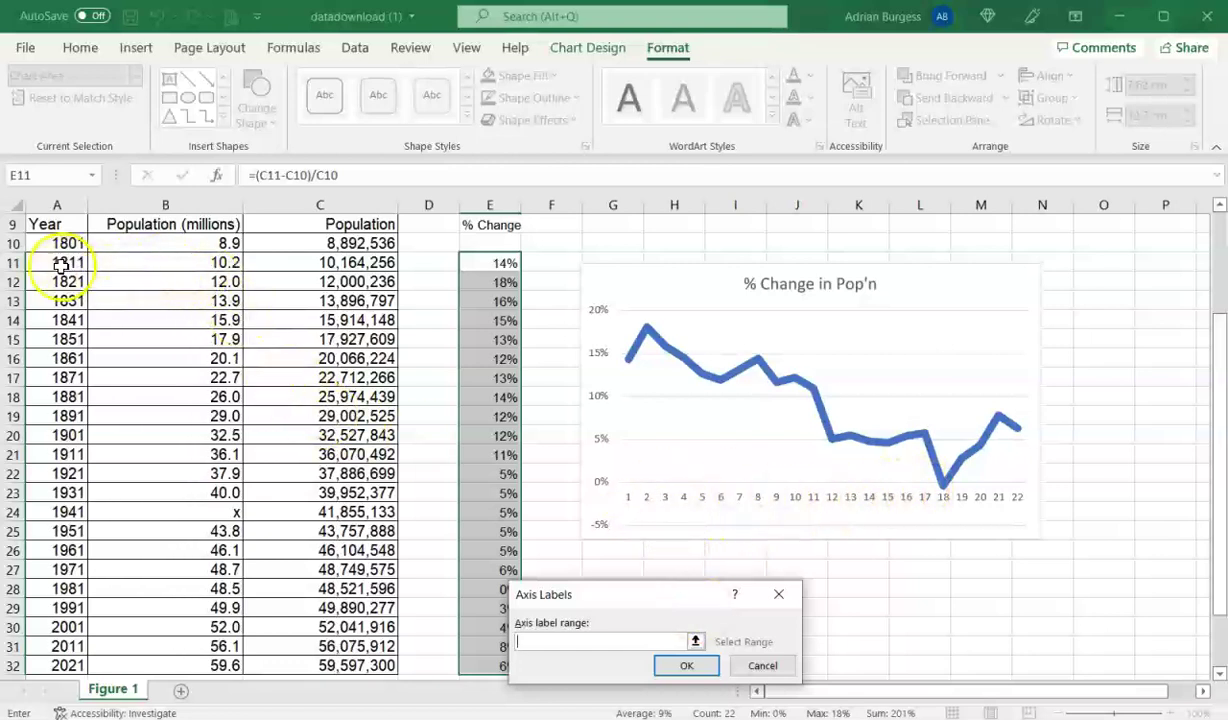
{"action": "left_click_drag", "start_coordinate": [62, 263], "coordinate": [70, 572]}
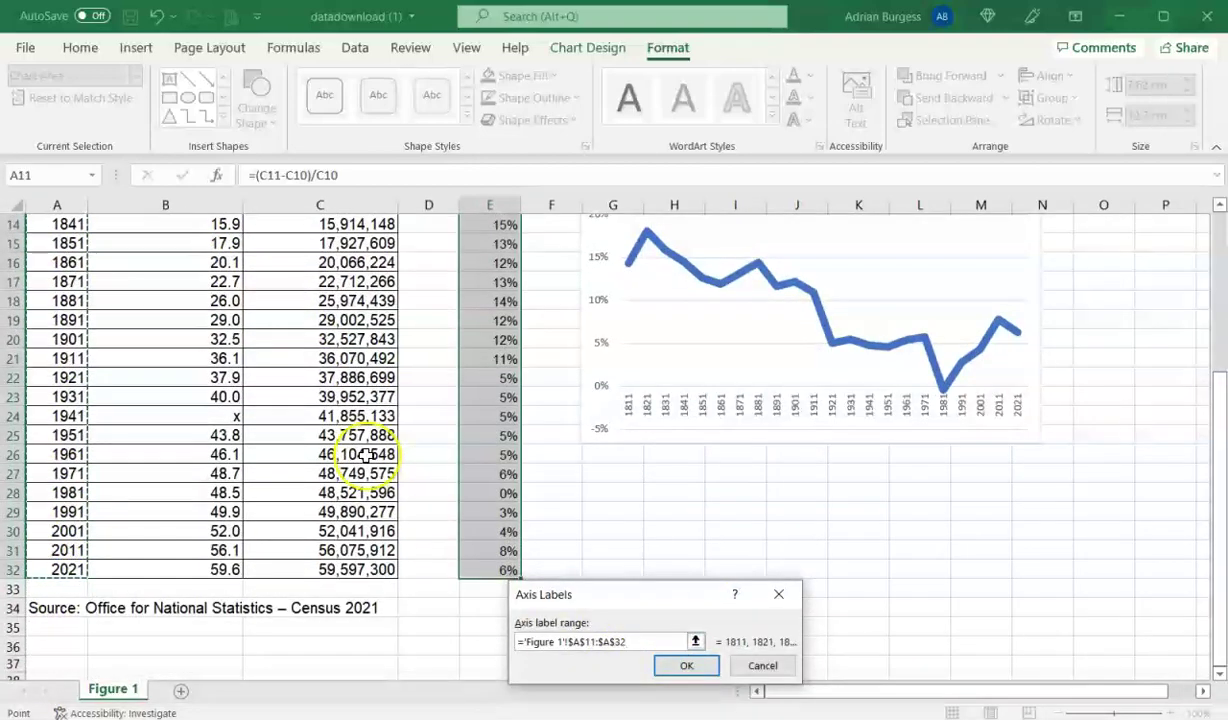
{"action": "scroll", "coordinate": [367, 456], "scroll_direction": "up", "scroll_amount": 3}
{"action": "scroll", "coordinate": [368, 455], "scroll_direction": "down", "scroll_amount": 1}
{"action": "scroll", "coordinate": [367, 456], "scroll_direction": "down", "scroll_amount": 1}
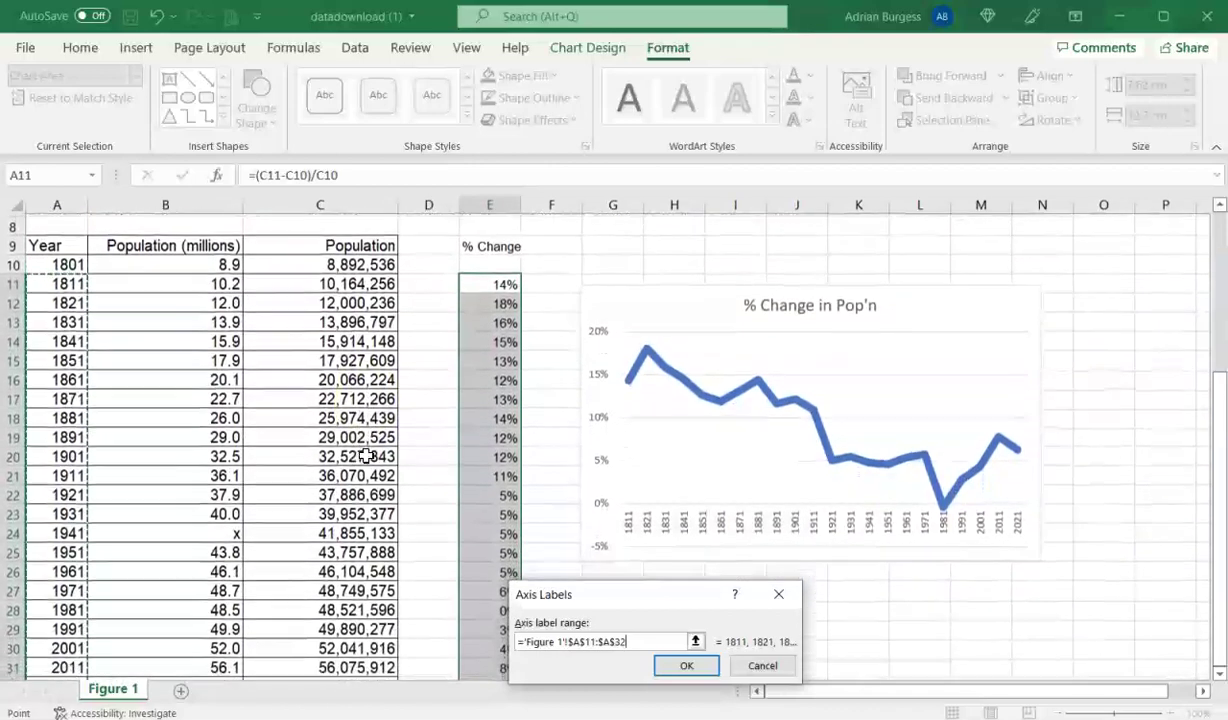
{"action": "left_click", "coordinate": [686, 665]}
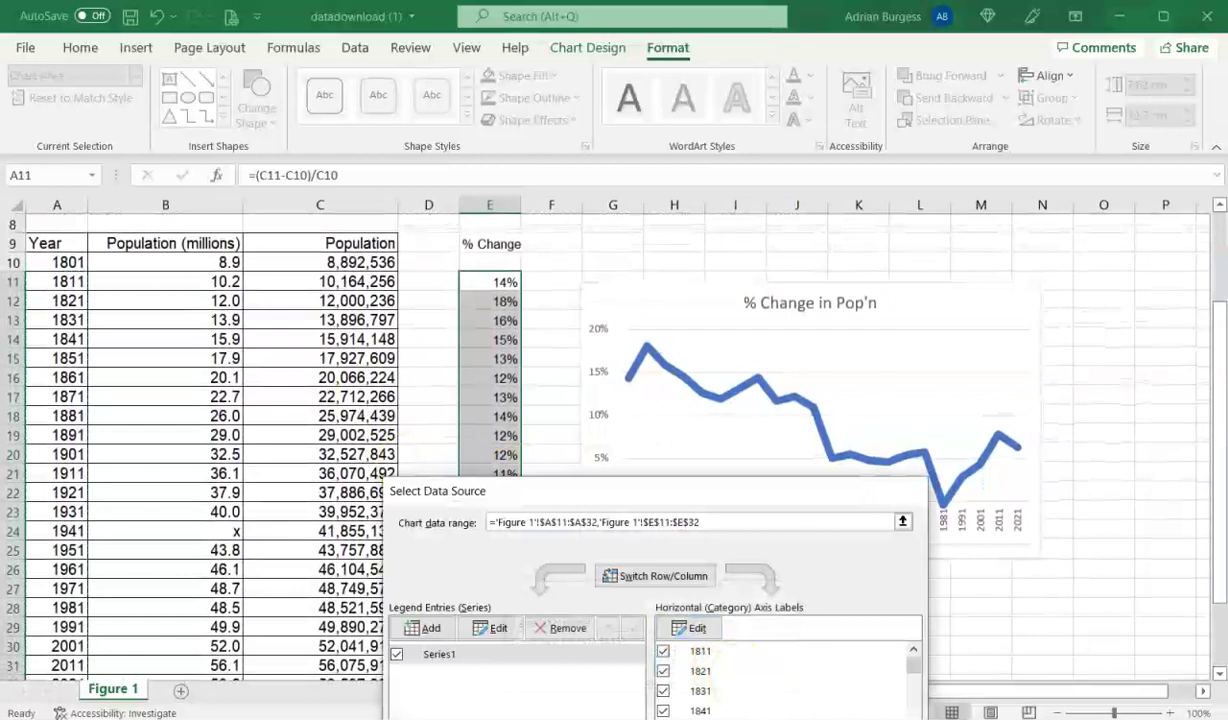
Apply the chart's data source change and inspect the 2011 and 2021 points on the line
{"action": "key", "text": "Return"}
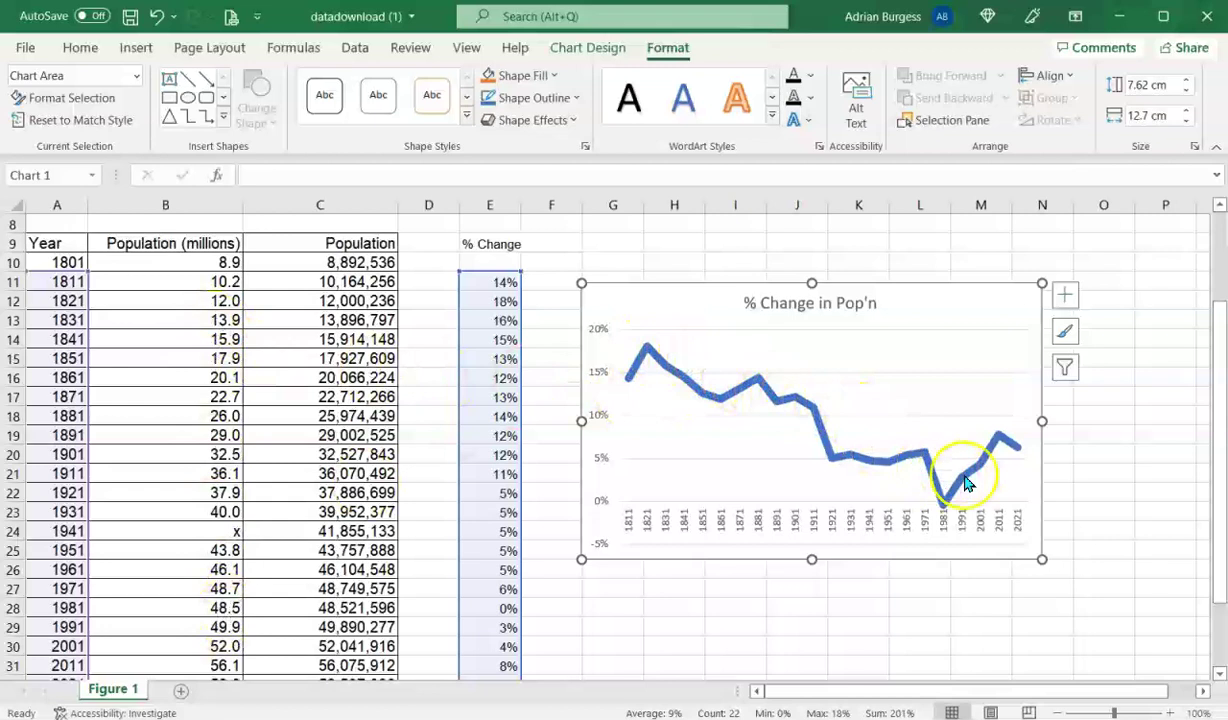
{"action": "mouse_move", "coordinate": [1003, 437]}
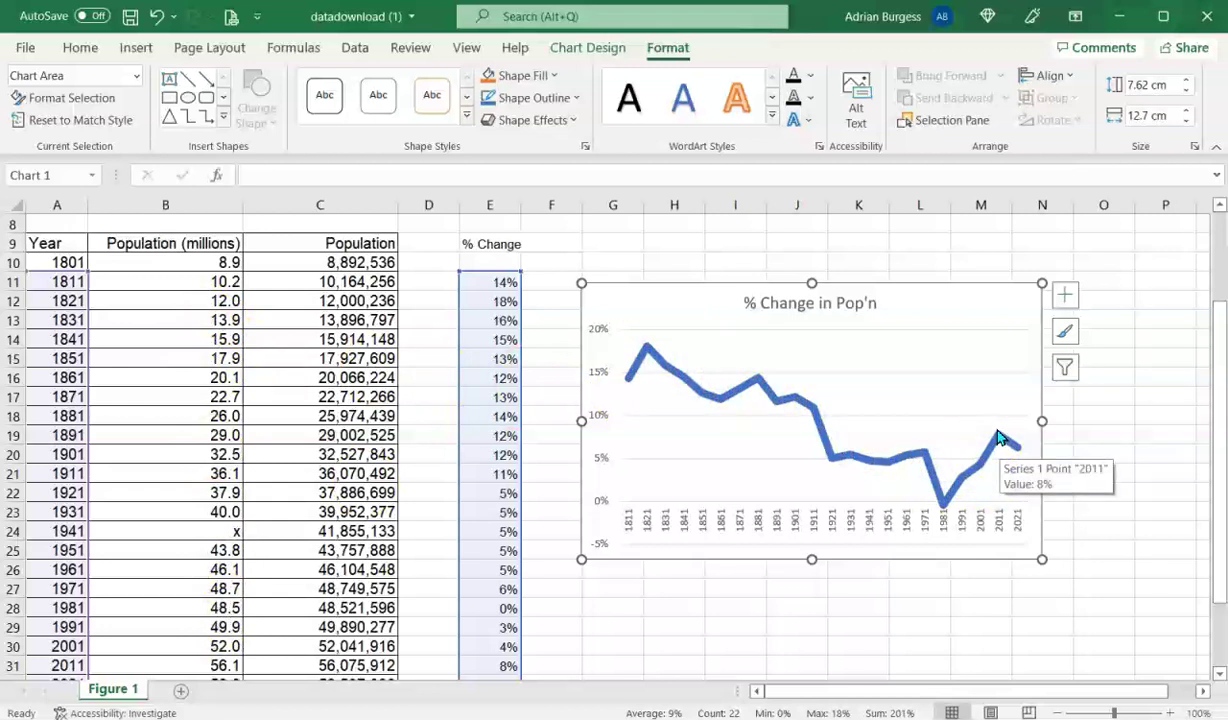
{"action": "left_click", "coordinate": [998, 433]}
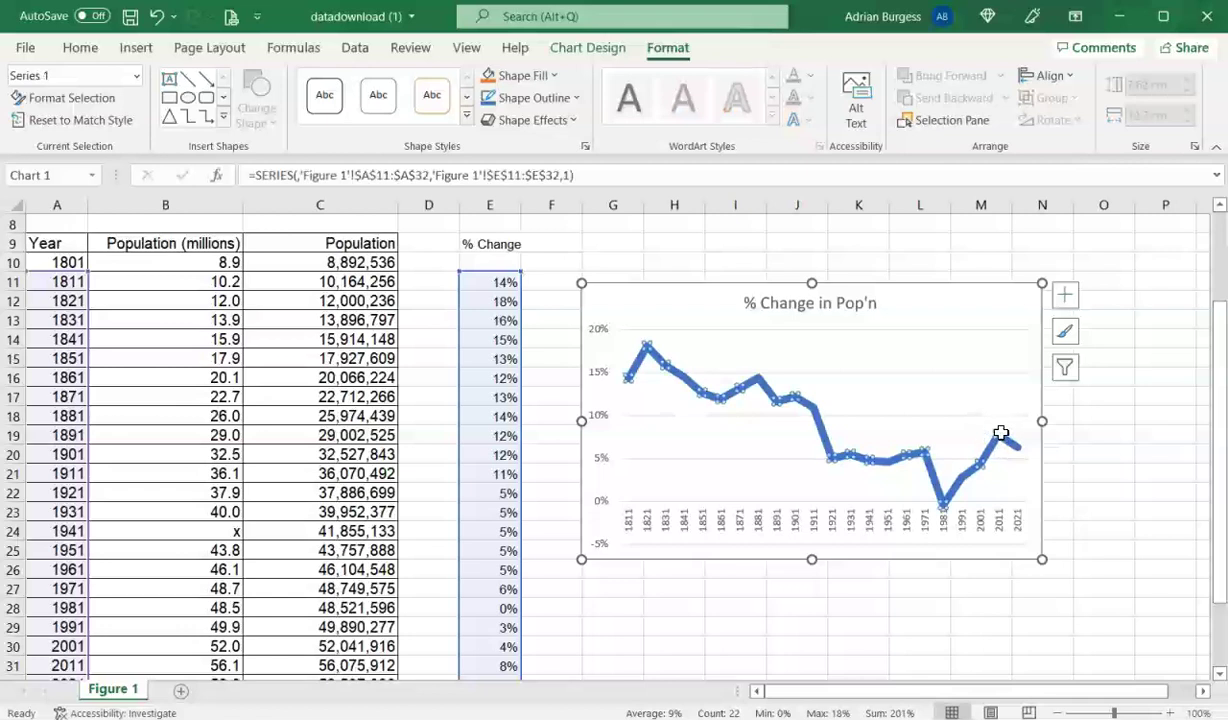
{"action": "left_click", "coordinate": [1015, 446]}
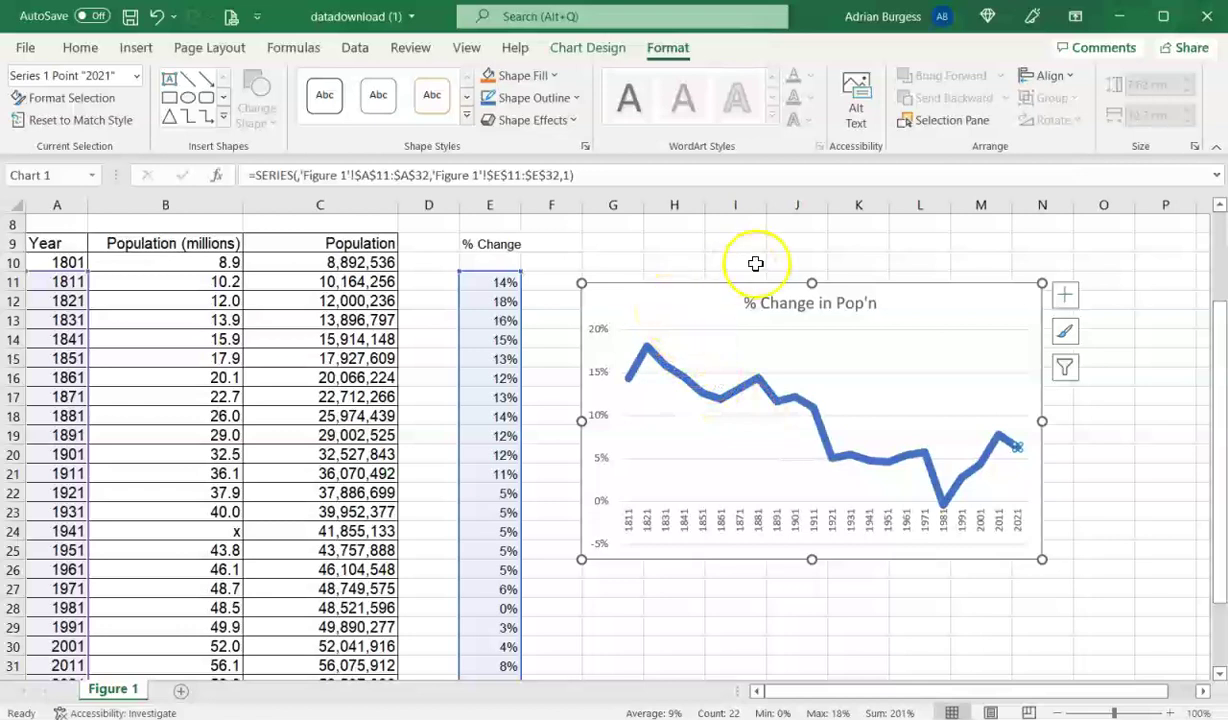
Close the datadownload (1) workbook without saving, switch to the ONS article in the browser and dismiss its downloads list
{"action": "left_click", "coordinate": [1205, 22]}
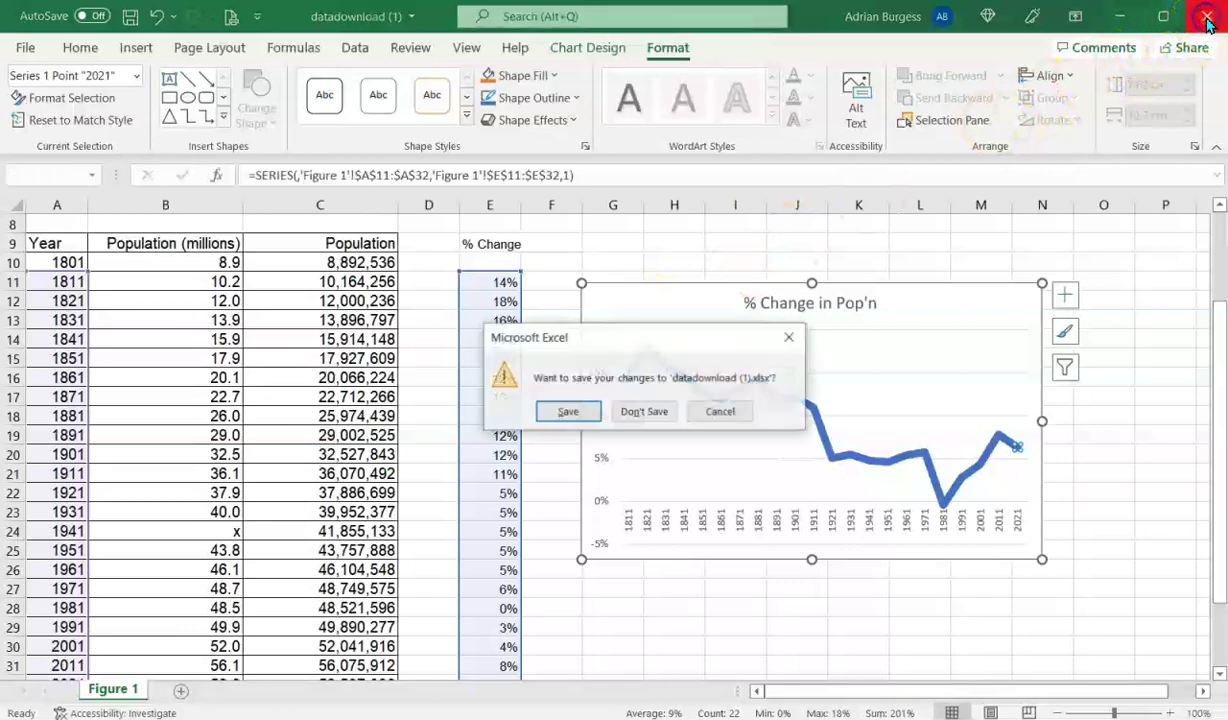
{"action": "left_click", "coordinate": [662, 420]}
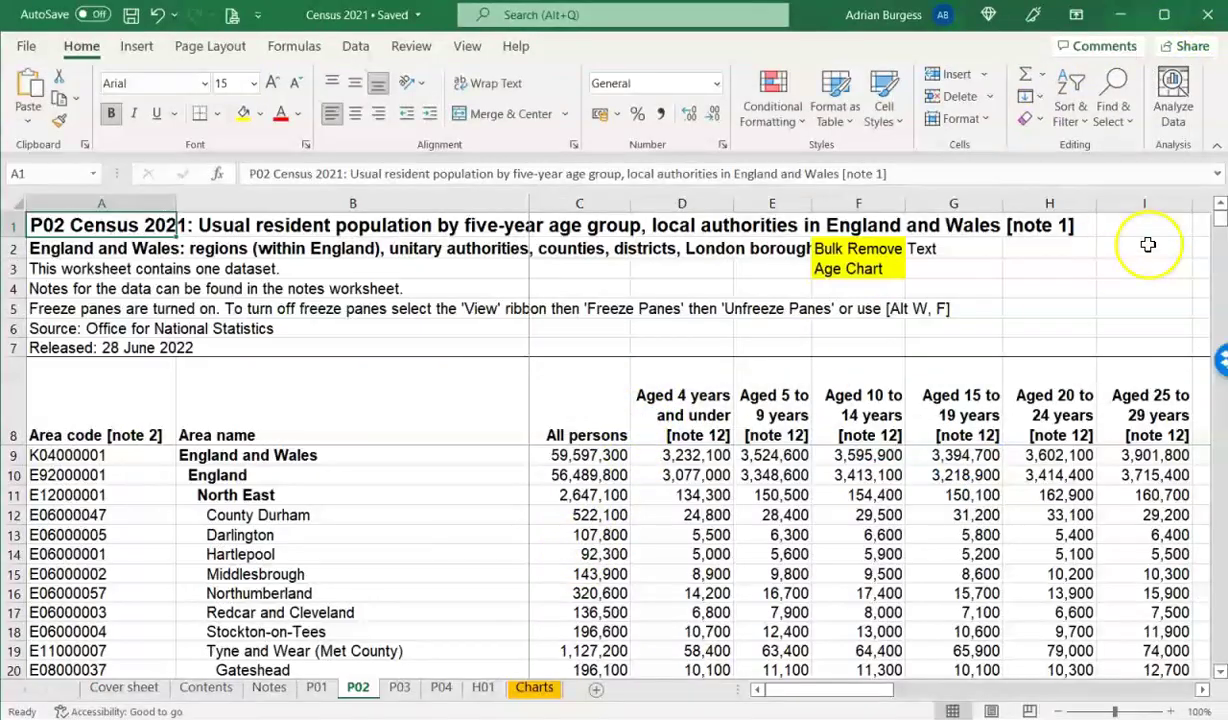
{"action": "key", "text": "alt+Tab"}
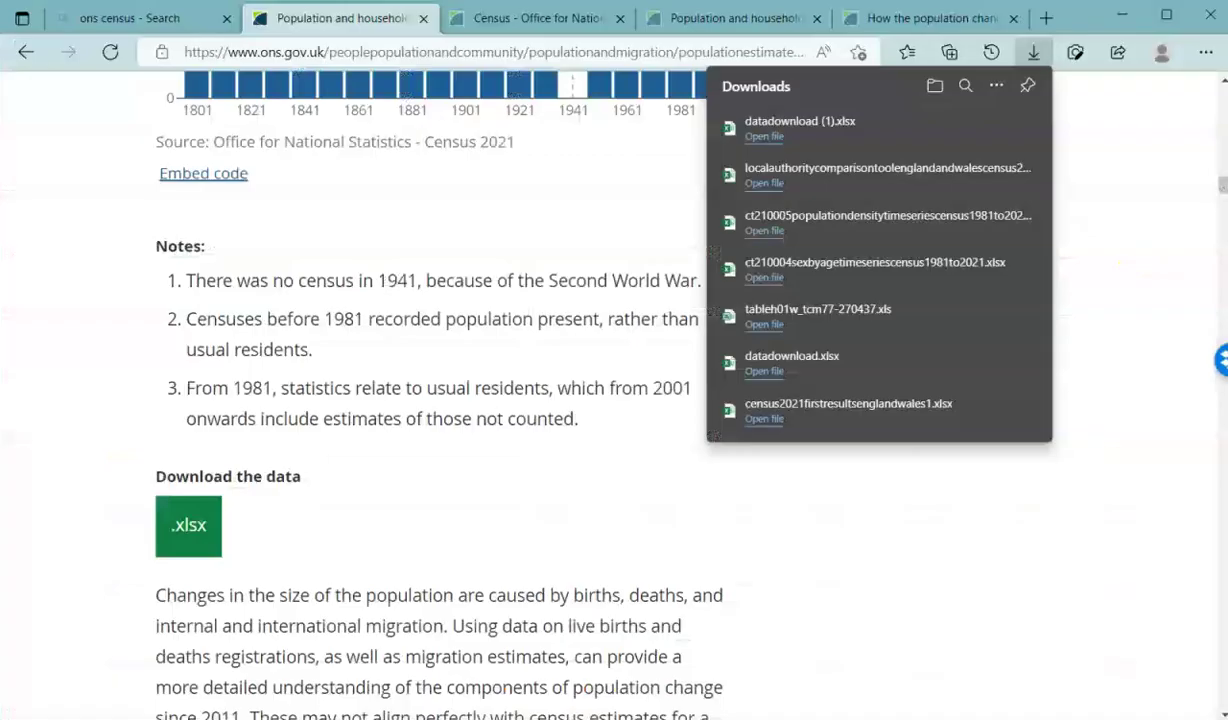
{"action": "left_click", "coordinate": [597, 238]}
Examine the article's population bar chart for 1801 to 2021 and the notes on the missing 1941 census
{"action": "scroll", "coordinate": [597, 240], "scroll_direction": "up", "scroll_amount": 5}
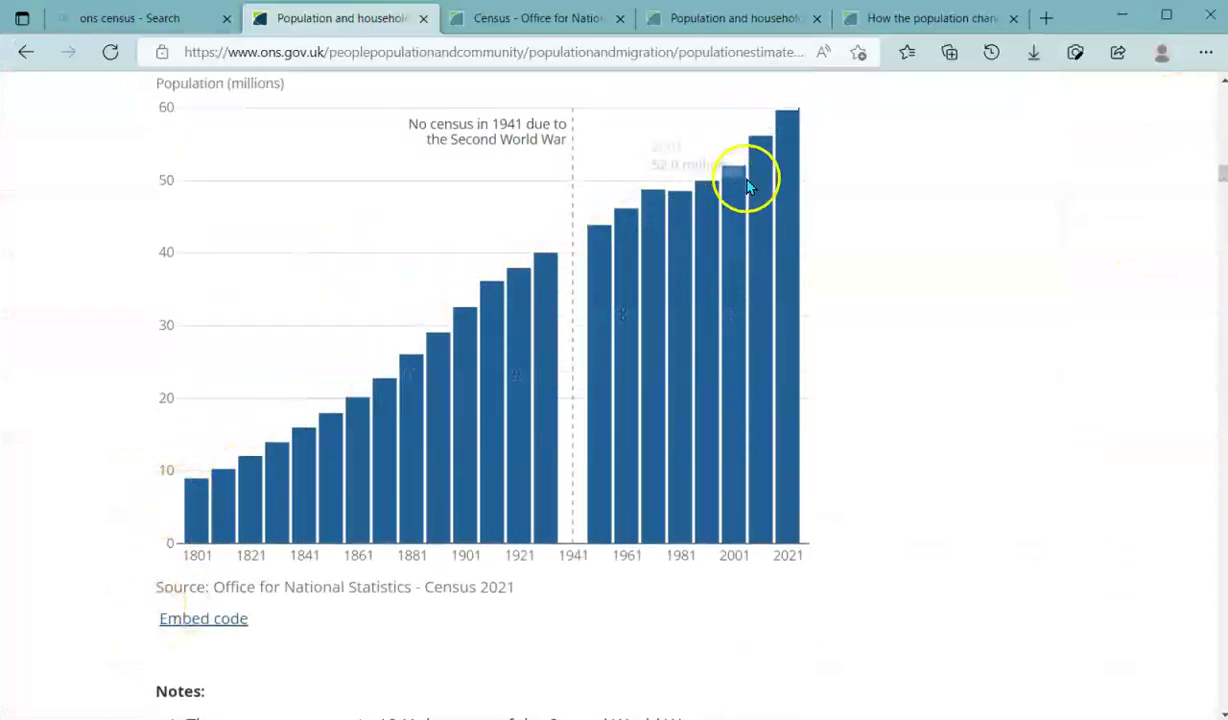
{"action": "mouse_move", "coordinate": [710, 338]}
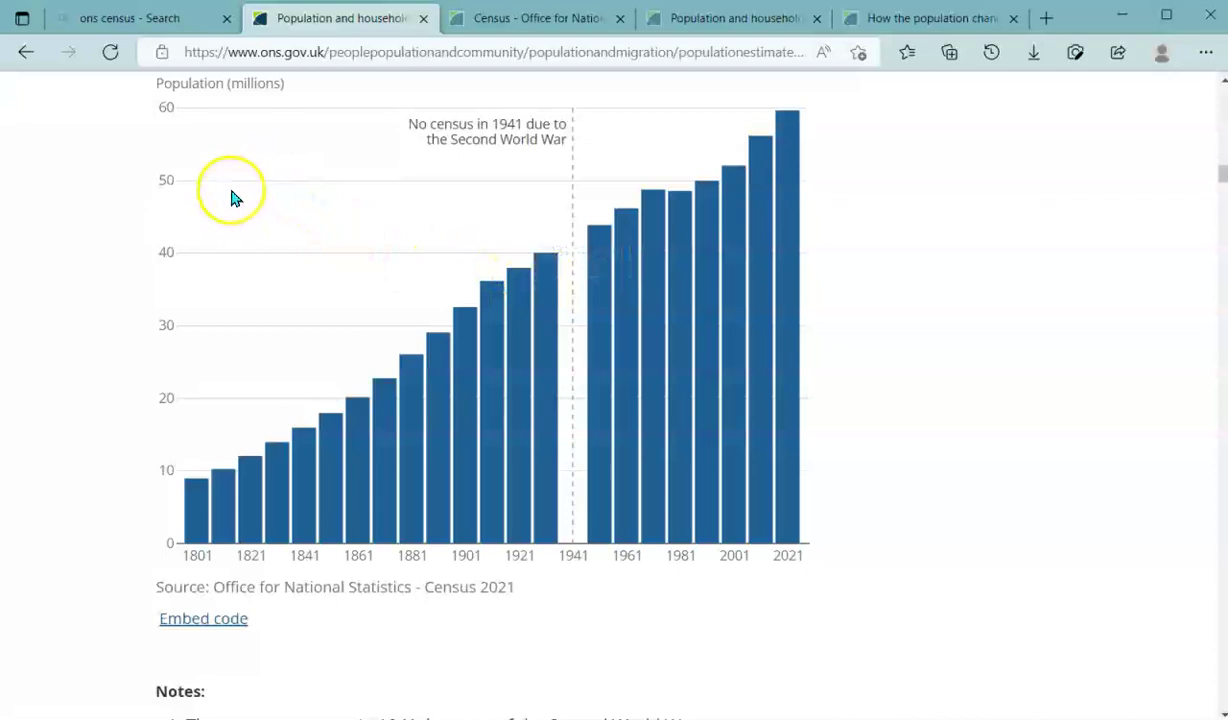
{"action": "scroll", "coordinate": [573, 318], "scroll_direction": "down", "scroll_amount": 1}
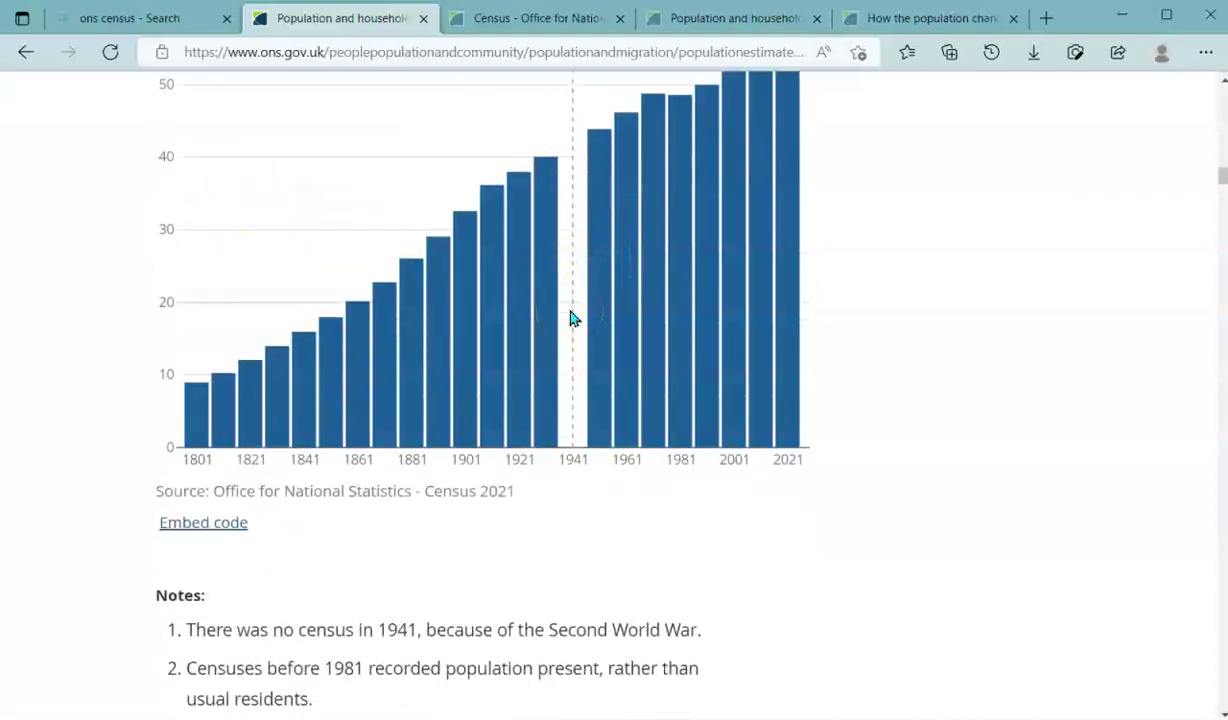
{"action": "scroll", "coordinate": [573, 318], "scroll_direction": "up", "scroll_amount": 1}
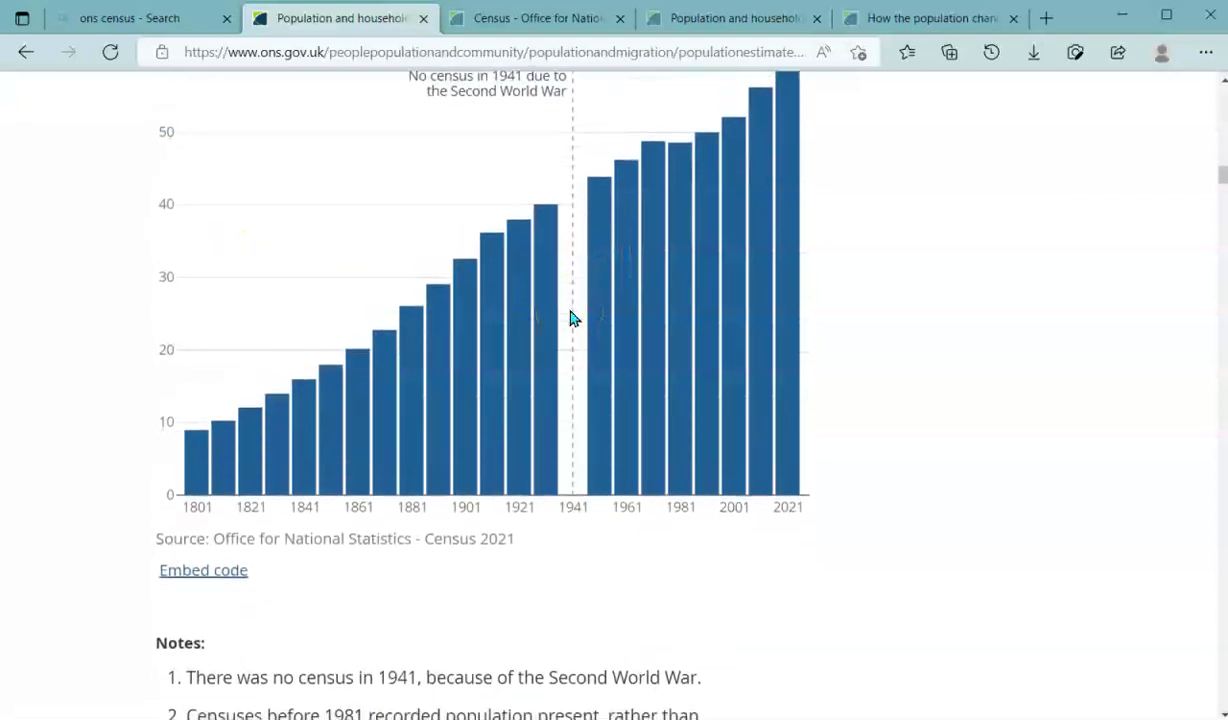
{"action": "scroll", "coordinate": [573, 318], "scroll_direction": "down", "scroll_amount": 2}
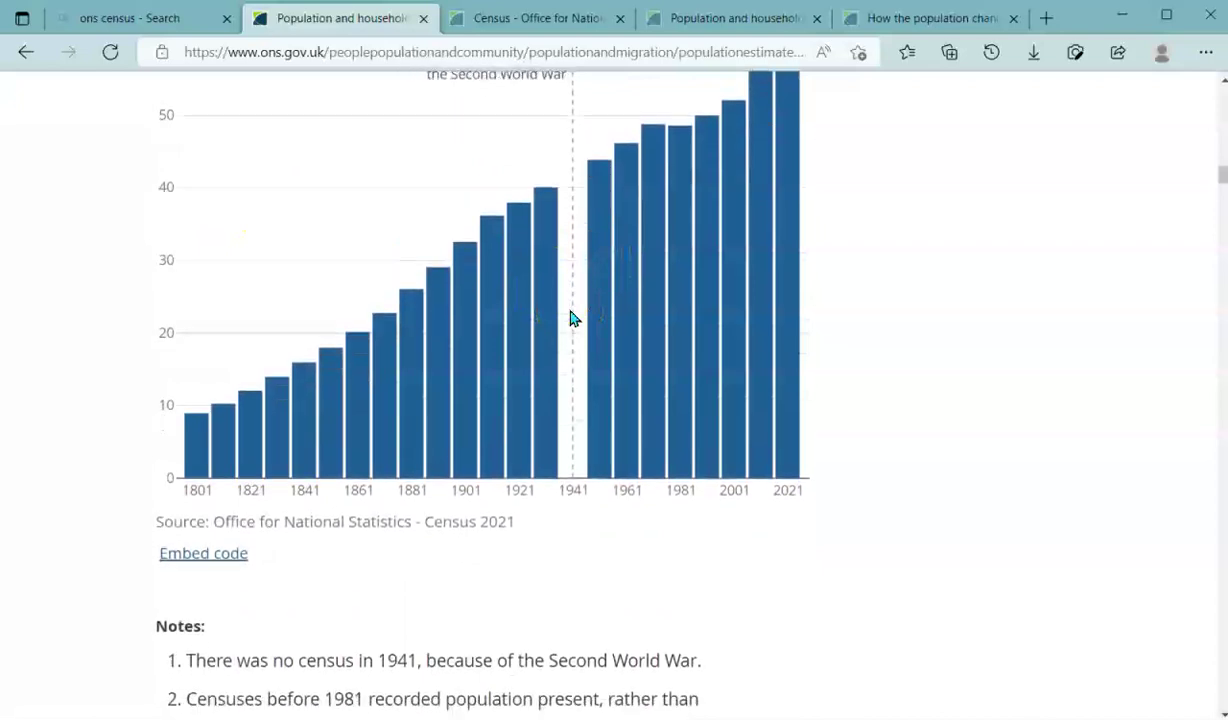
{"action": "scroll", "coordinate": [573, 318], "scroll_direction": "down", "scroll_amount": 1}
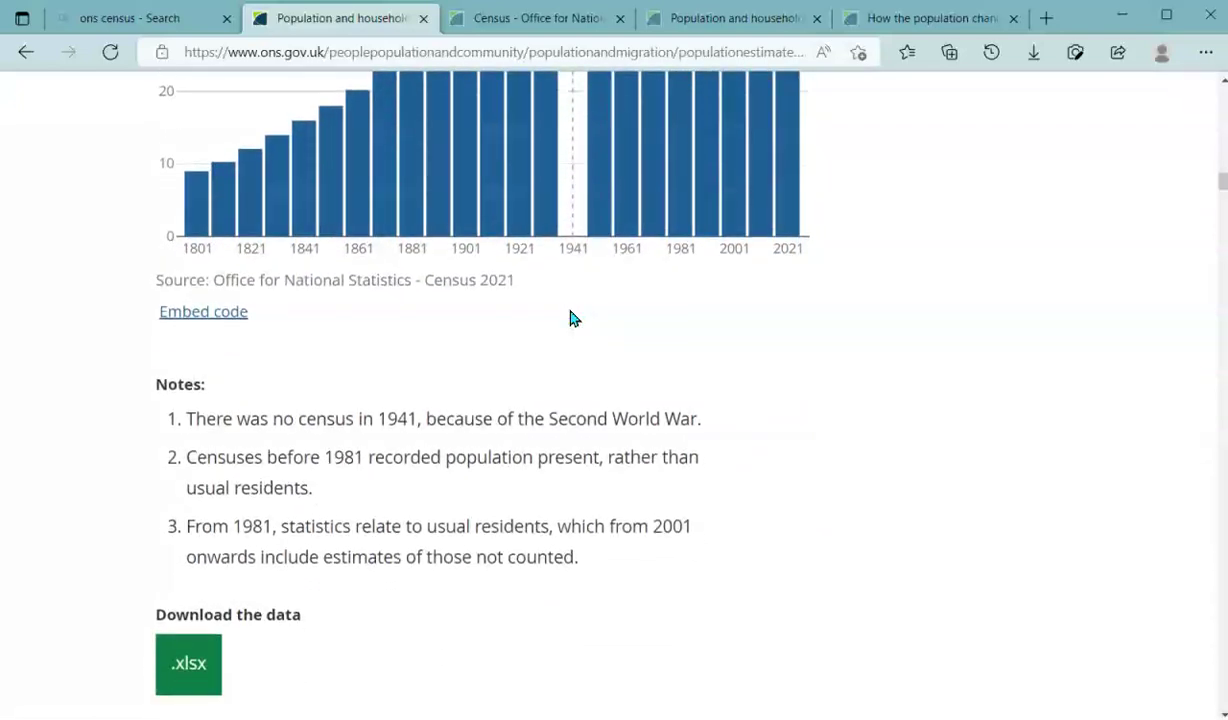
{"action": "scroll", "coordinate": [573, 318], "scroll_direction": "up", "scroll_amount": 3}
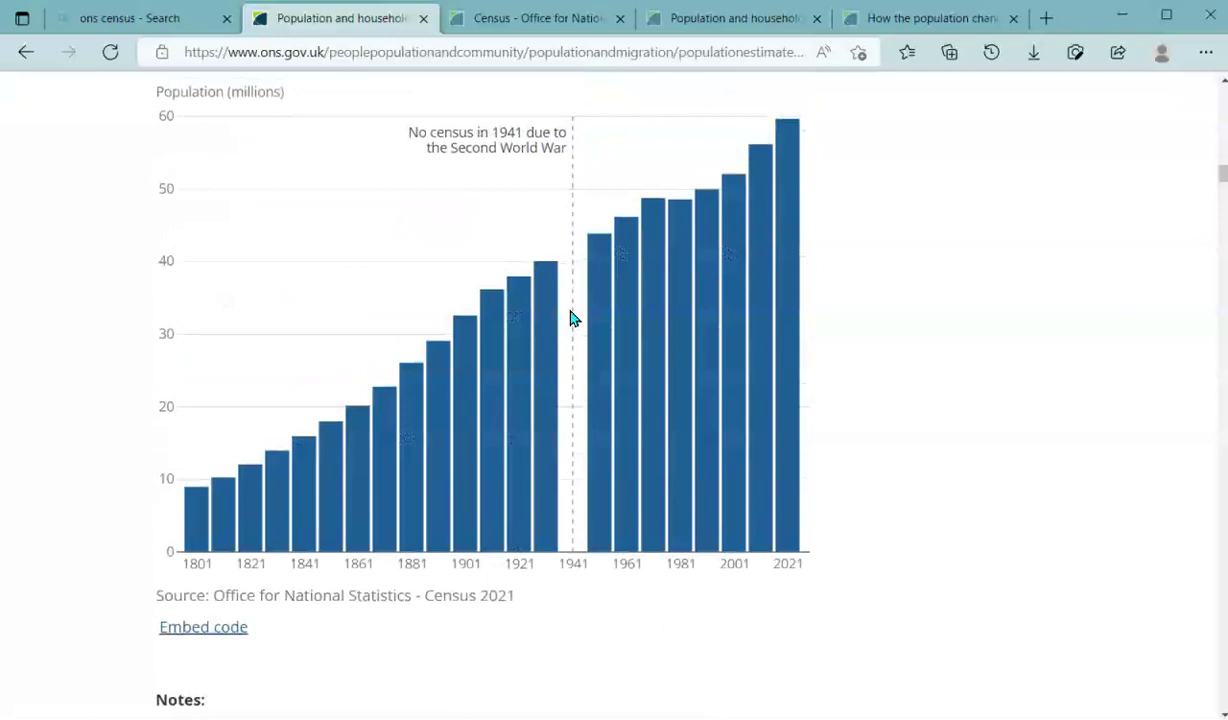
{"action": "scroll", "coordinate": [573, 318], "scroll_direction": "down", "scroll_amount": 5}
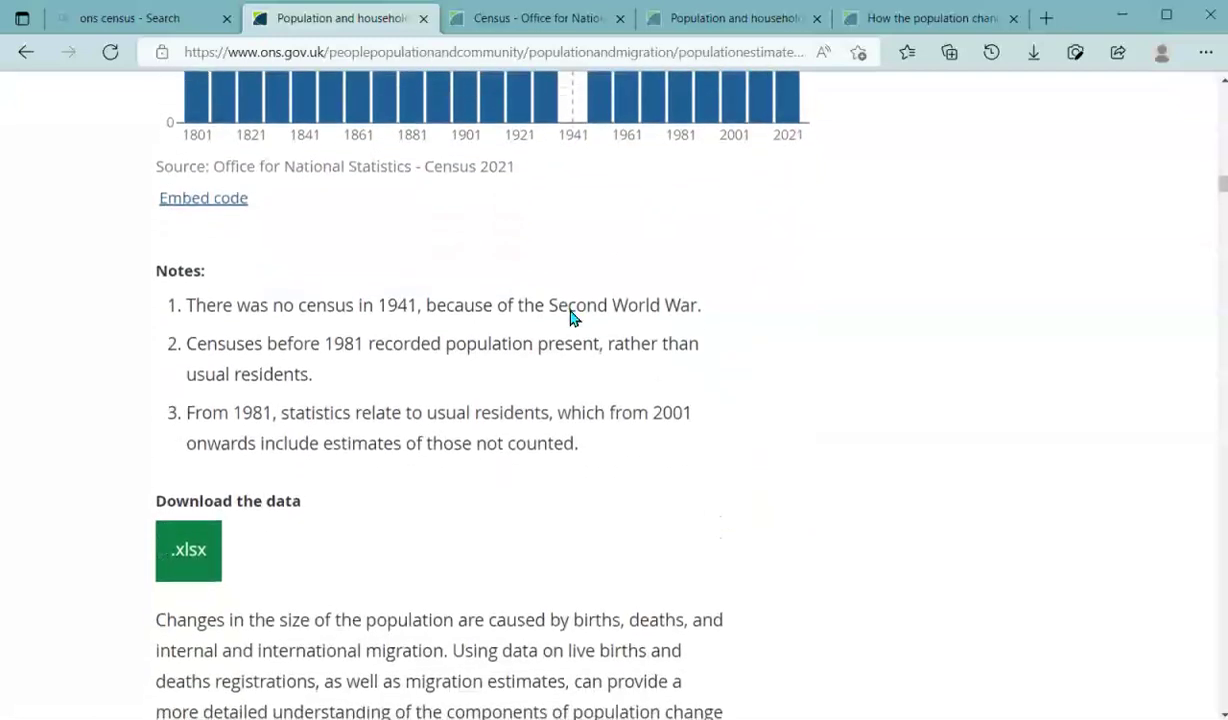
Read section 3 on regional population changes and examine Figure 2 comparing Wales and the English regions
{"action": "scroll", "coordinate": [573, 318], "scroll_direction": "down", "scroll_amount": 6}
{"action": "scroll", "coordinate": [568, 309], "scroll_direction": "down", "scroll_amount": 2}
{"action": "scroll", "coordinate": [568, 309], "scroll_direction": "down", "scroll_amount": 3}
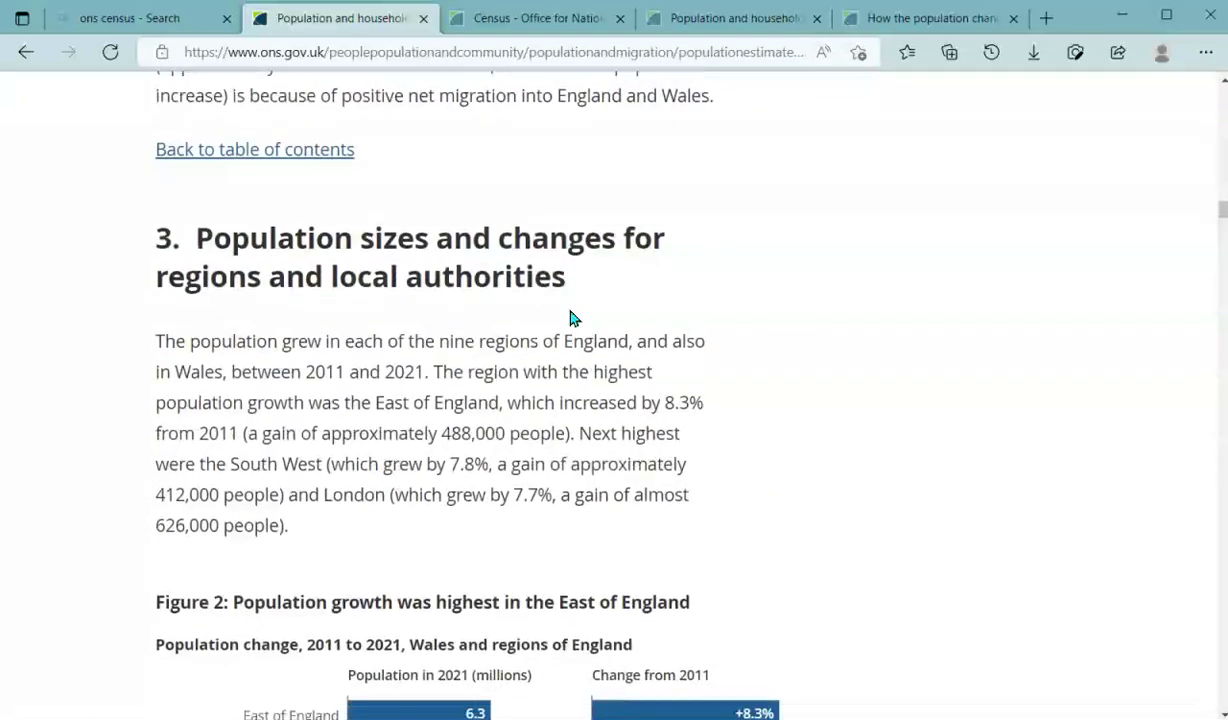
{"action": "scroll", "coordinate": [573, 318], "scroll_direction": "down", "scroll_amount": 1}
{"action": "scroll", "coordinate": [573, 318], "scroll_direction": "down", "scroll_amount": 1}
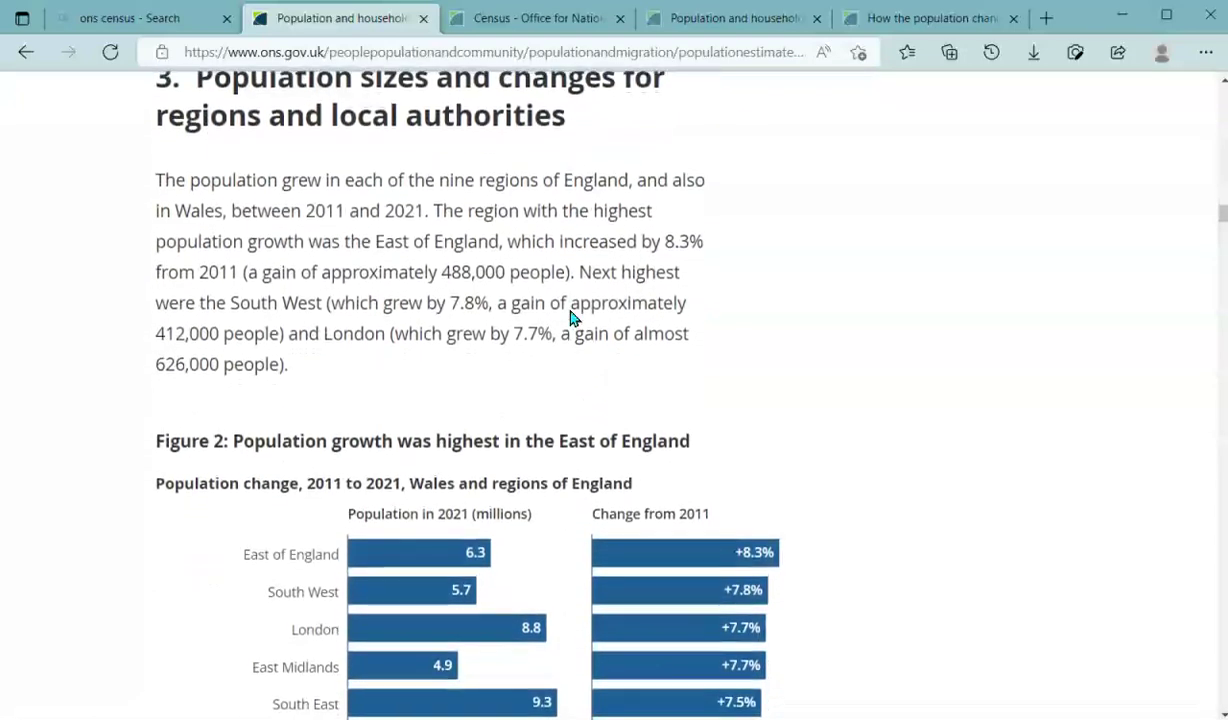
{"action": "scroll", "coordinate": [573, 318], "scroll_direction": "up", "scroll_amount": 1}
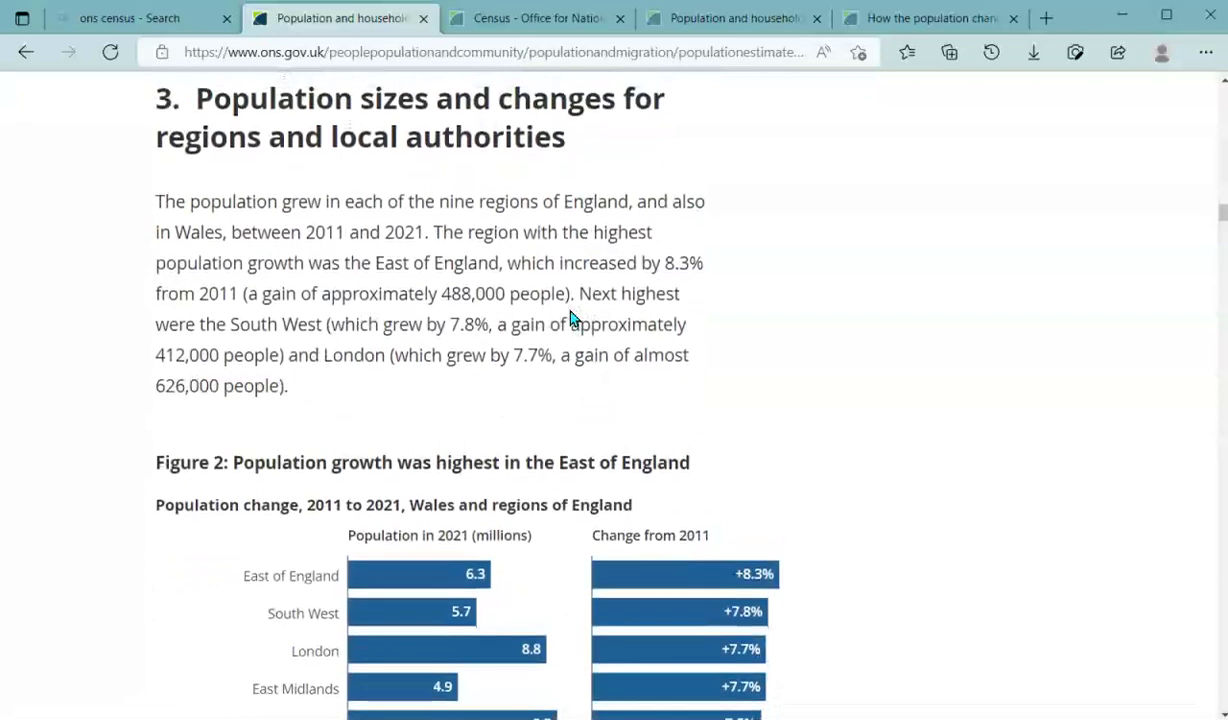
{"action": "scroll", "coordinate": [573, 318], "scroll_direction": "down", "scroll_amount": 1}
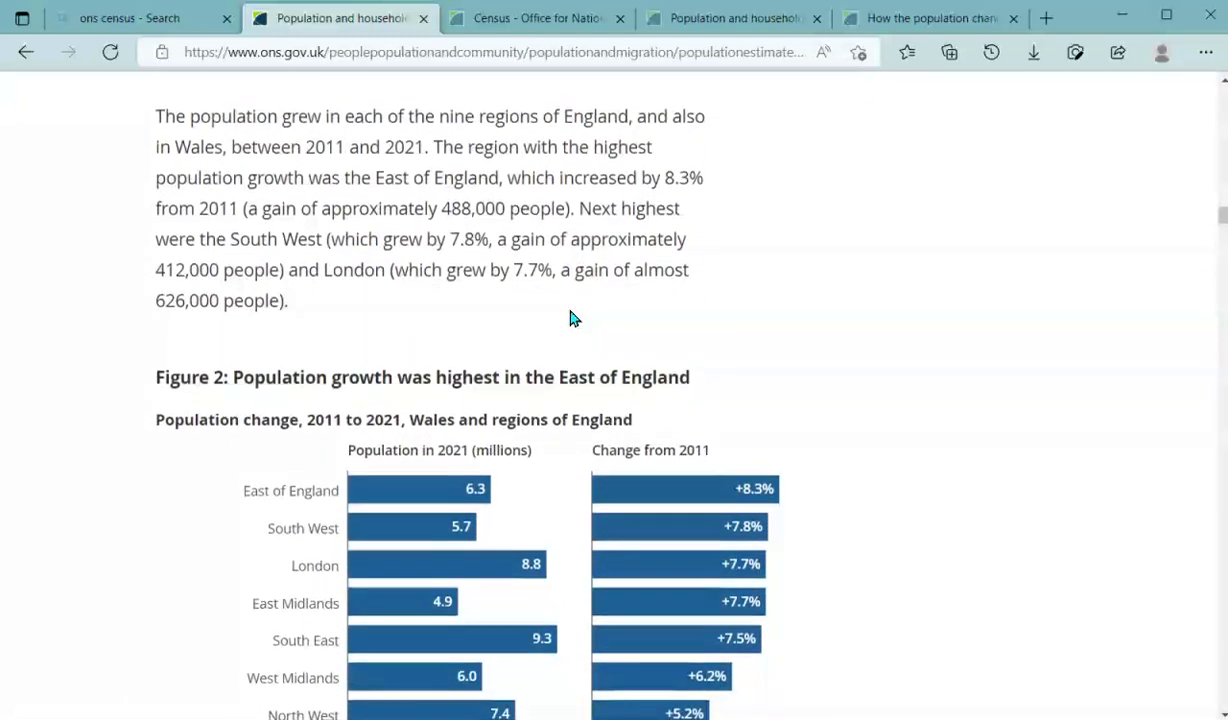
{"action": "scroll", "coordinate": [573, 318], "scroll_direction": "down", "scroll_amount": 2}
{"action": "scroll", "coordinate": [573, 318], "scroll_direction": "down", "scroll_amount": 1}
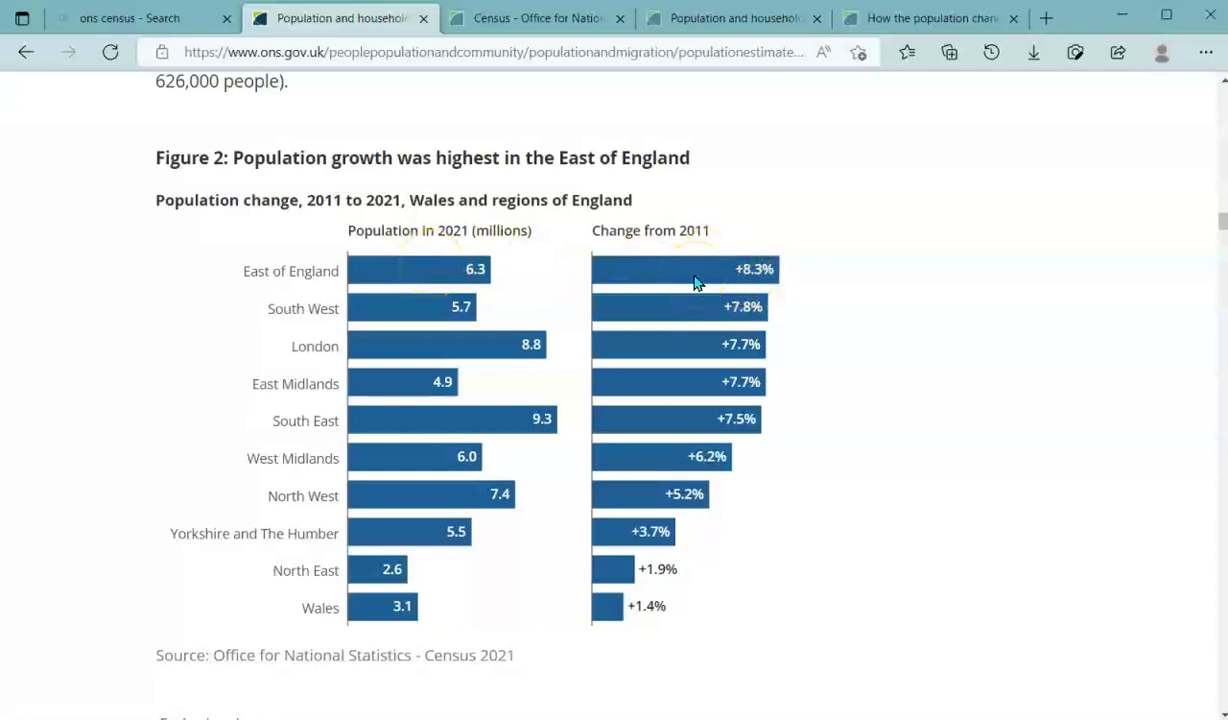
{"action": "scroll", "coordinate": [697, 283], "scroll_direction": "down", "scroll_amount": 1}
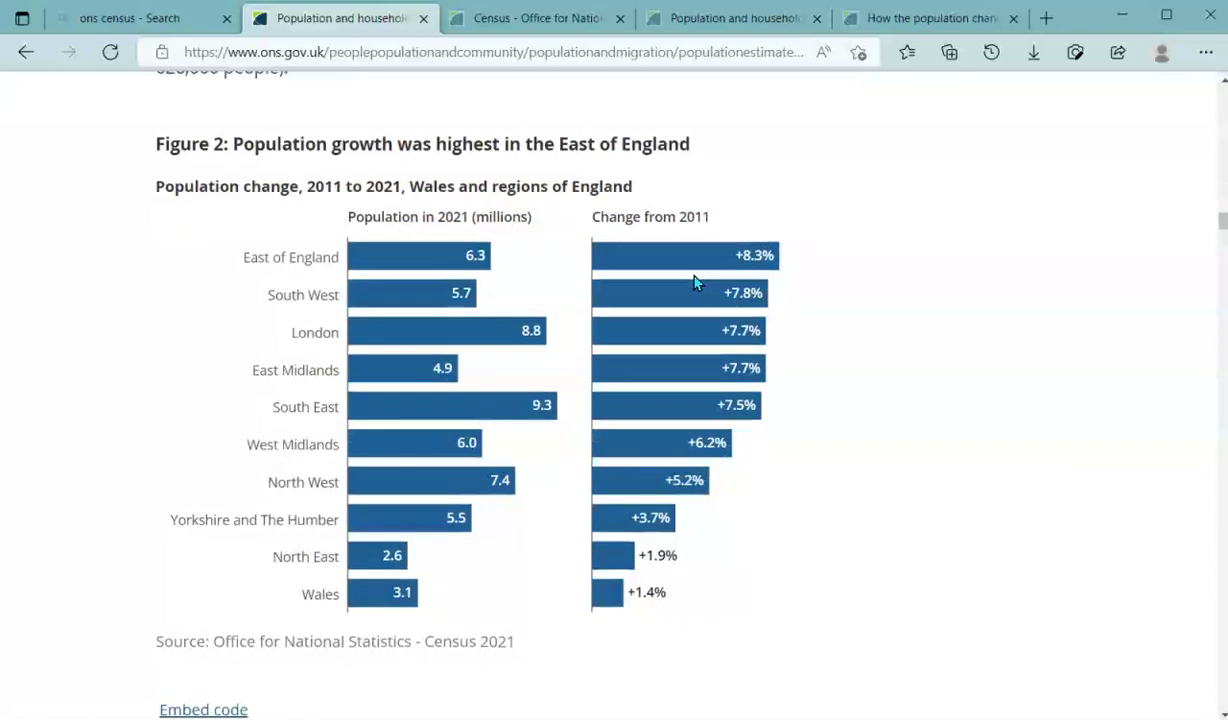
{"action": "scroll", "coordinate": [697, 283], "scroll_direction": "down", "scroll_amount": 1}
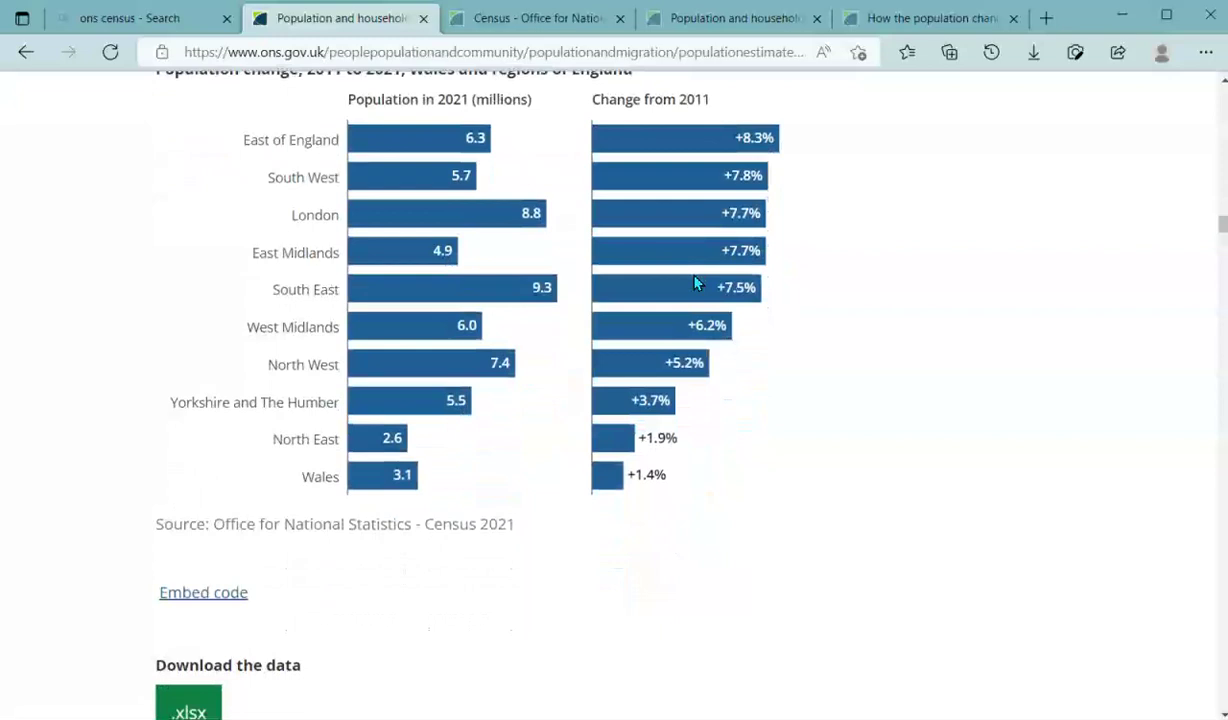
Read the paragraphs below Figure 2 on growth in Wales and on local authority increases and decreases
{"action": "scroll", "coordinate": [697, 283], "scroll_direction": "down", "scroll_amount": 4}
{"action": "scroll", "coordinate": [697, 283], "scroll_direction": "down", "scroll_amount": 3}
{"action": "scroll", "coordinate": [697, 283], "scroll_direction": "down", "scroll_amount": 1}
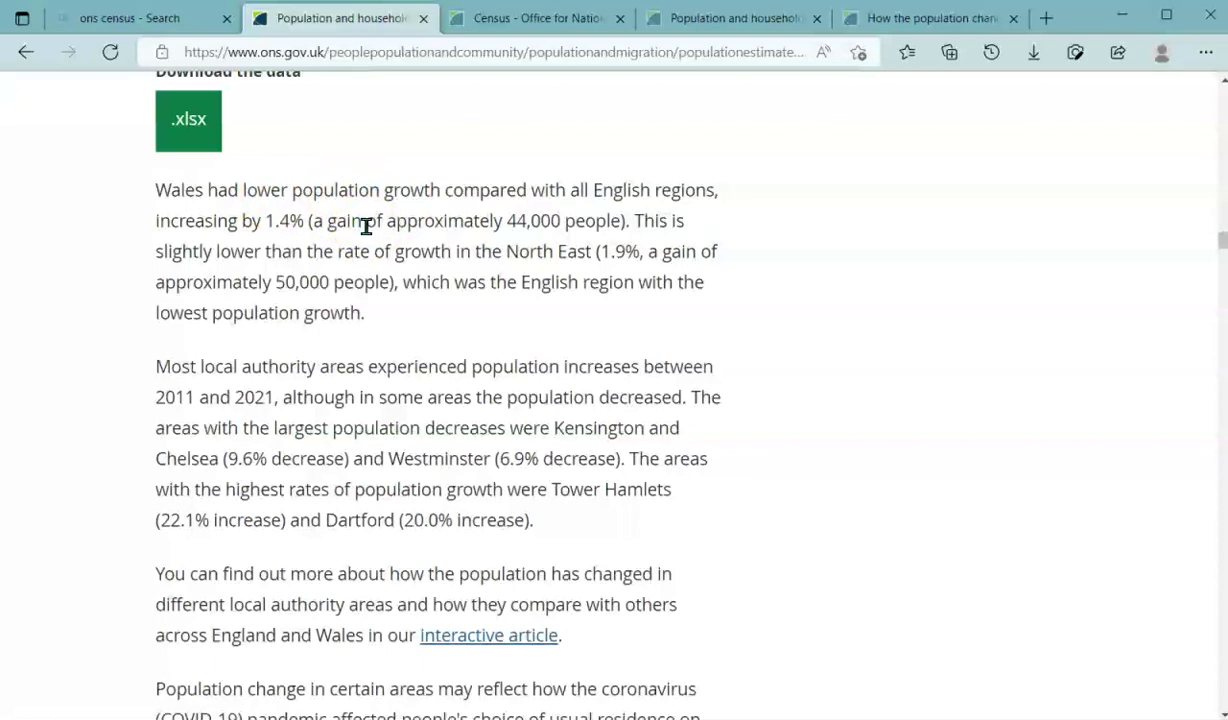
{"action": "scroll", "coordinate": [366, 226], "scroll_direction": "up", "scroll_amount": 1}
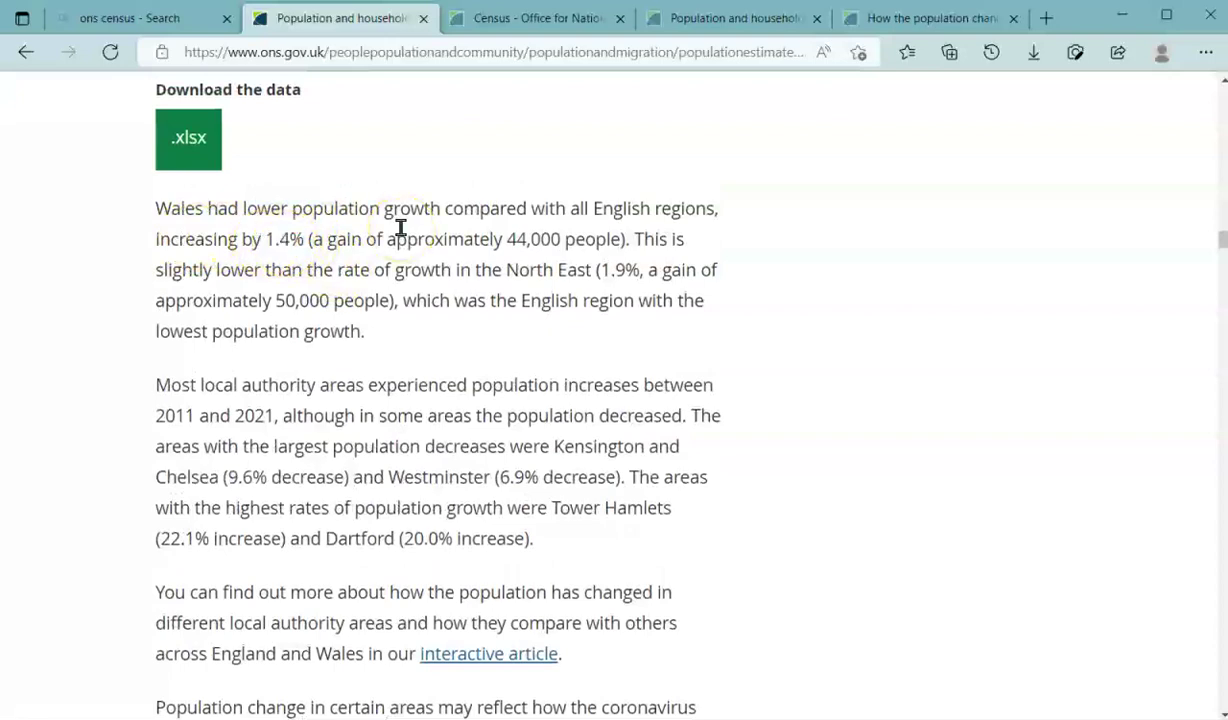
{"action": "scroll", "coordinate": [400, 228], "scroll_direction": "down", "scroll_amount": 3}
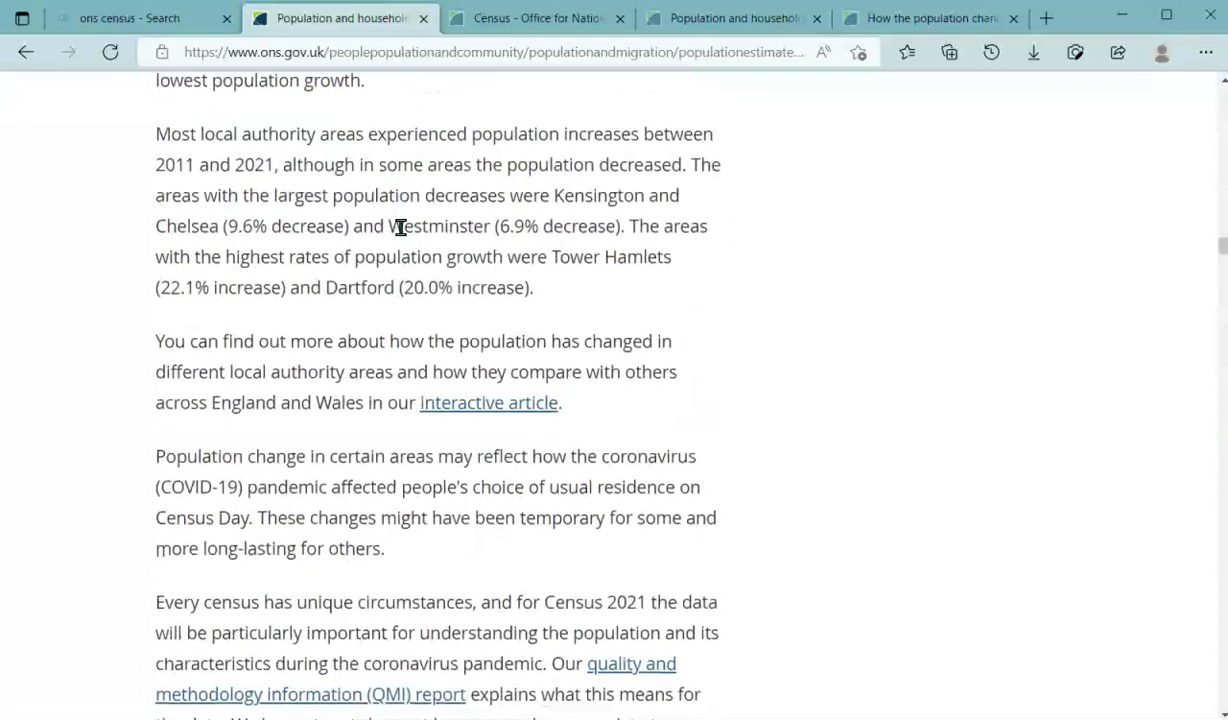
{"action": "scroll", "coordinate": [400, 228], "scroll_direction": "up", "scroll_amount": 1}
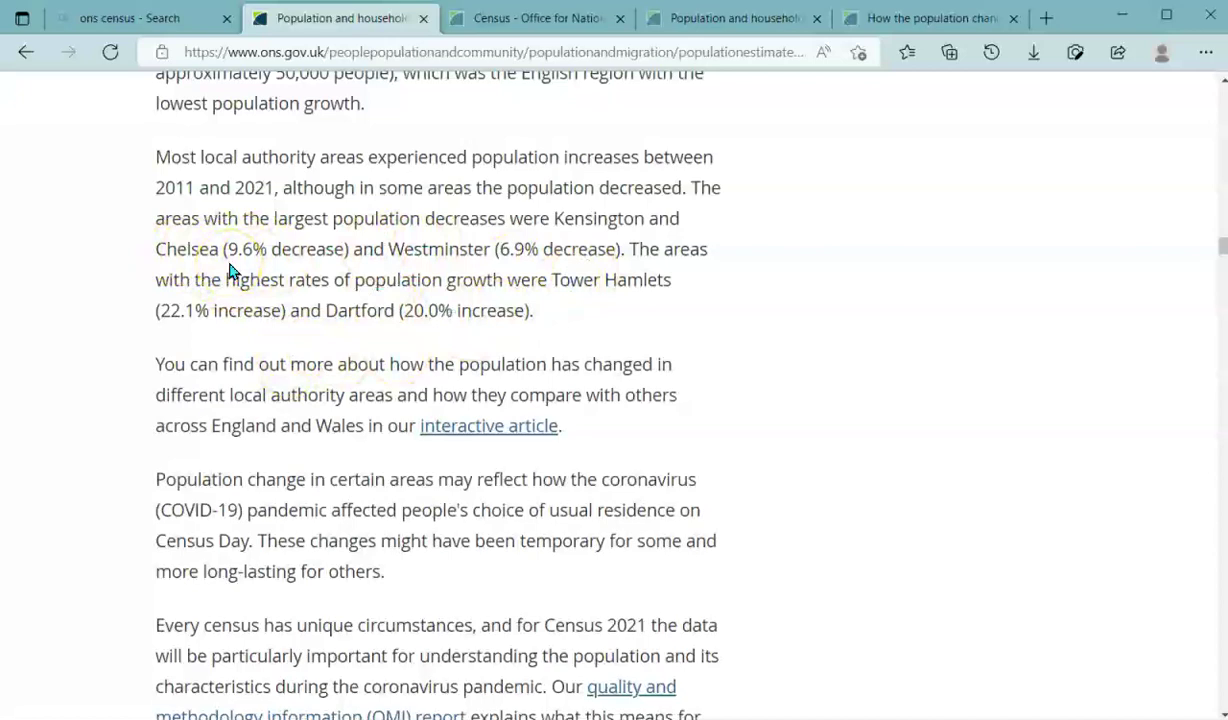
{"action": "scroll", "coordinate": [230, 270], "scroll_direction": "down", "scroll_amount": 4}
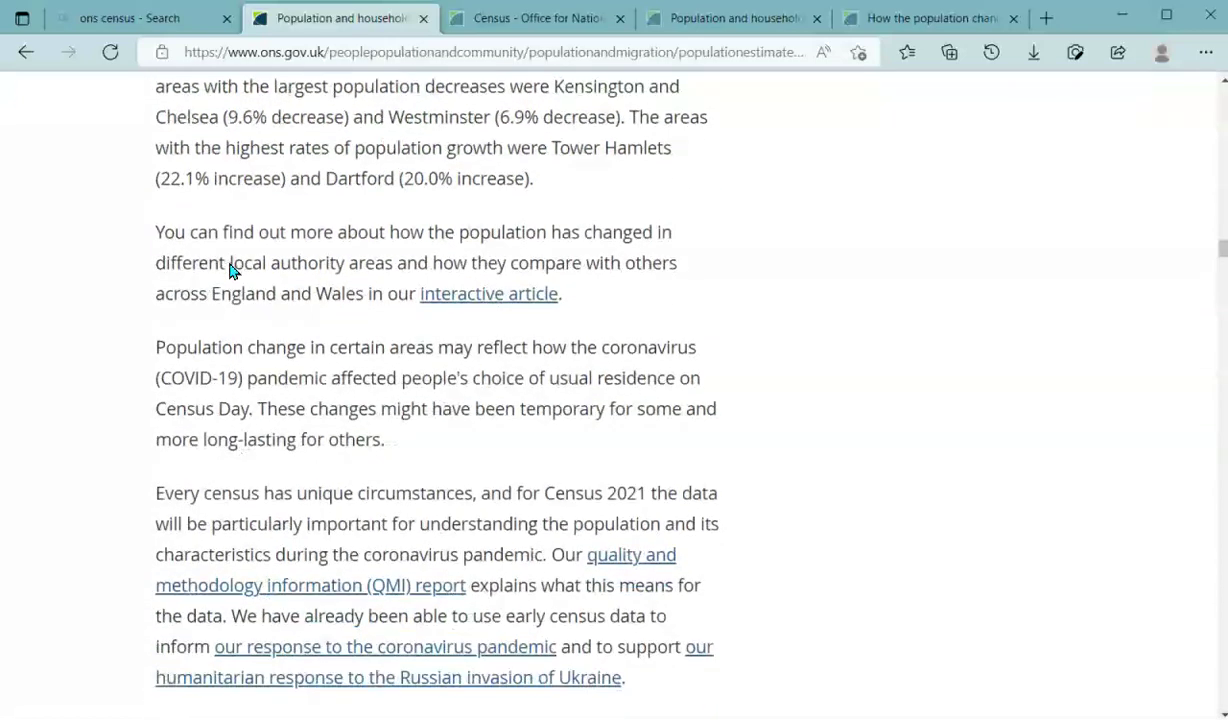
Go to the Figure 3 map of local authority population change and select Ceredigion to view its figures
{"action": "scroll", "coordinate": [230, 270], "scroll_direction": "down", "scroll_amount": 3}
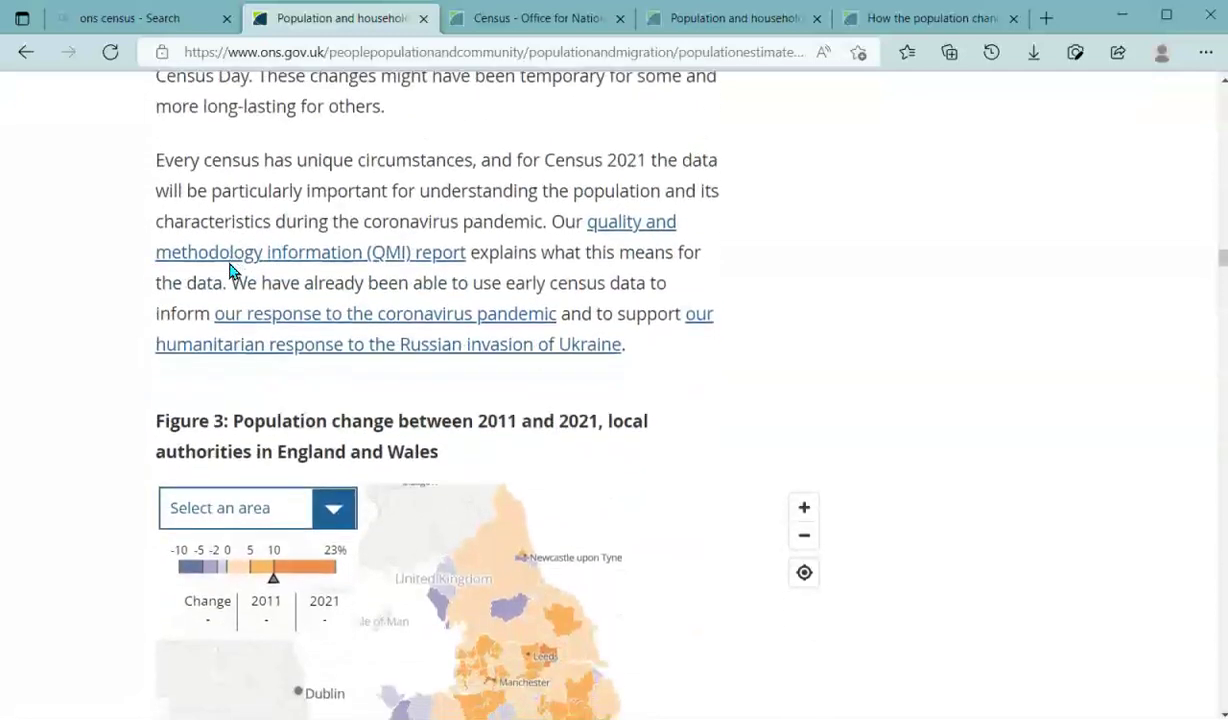
{"action": "scroll", "coordinate": [228, 262], "scroll_direction": "down", "scroll_amount": 1}
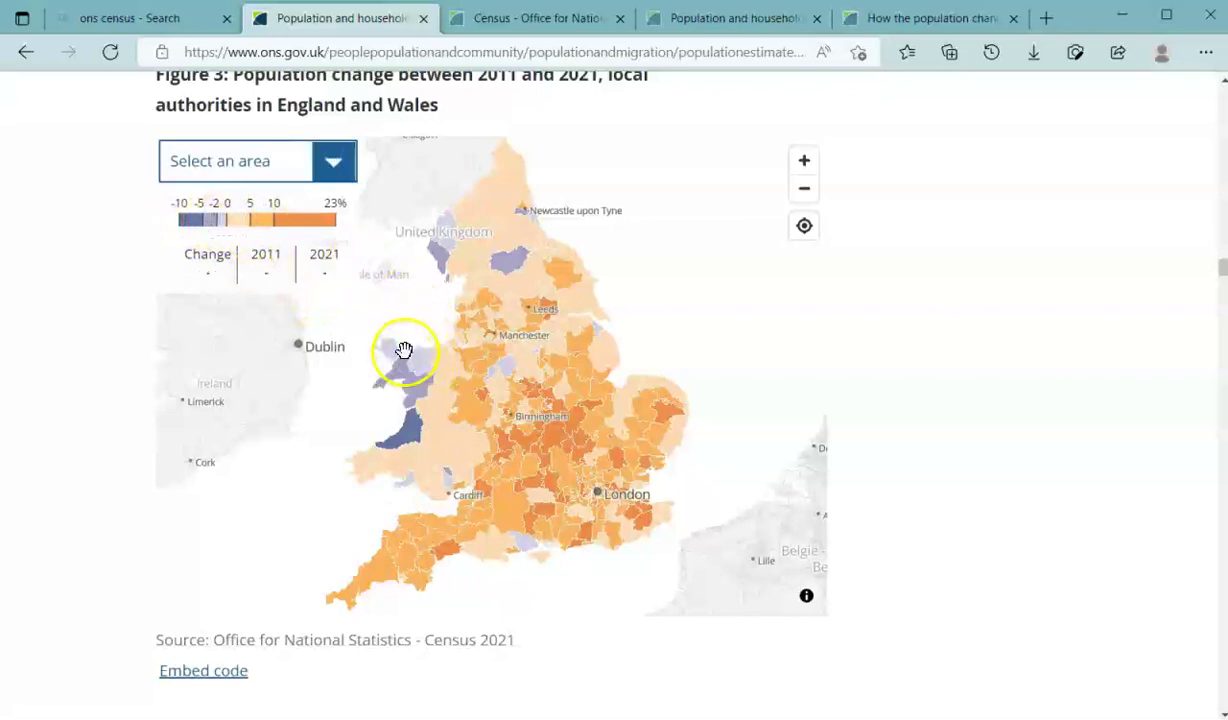
{"action": "left_click", "coordinate": [410, 435]}
{"action": "left_click", "coordinate": [397, 428]}
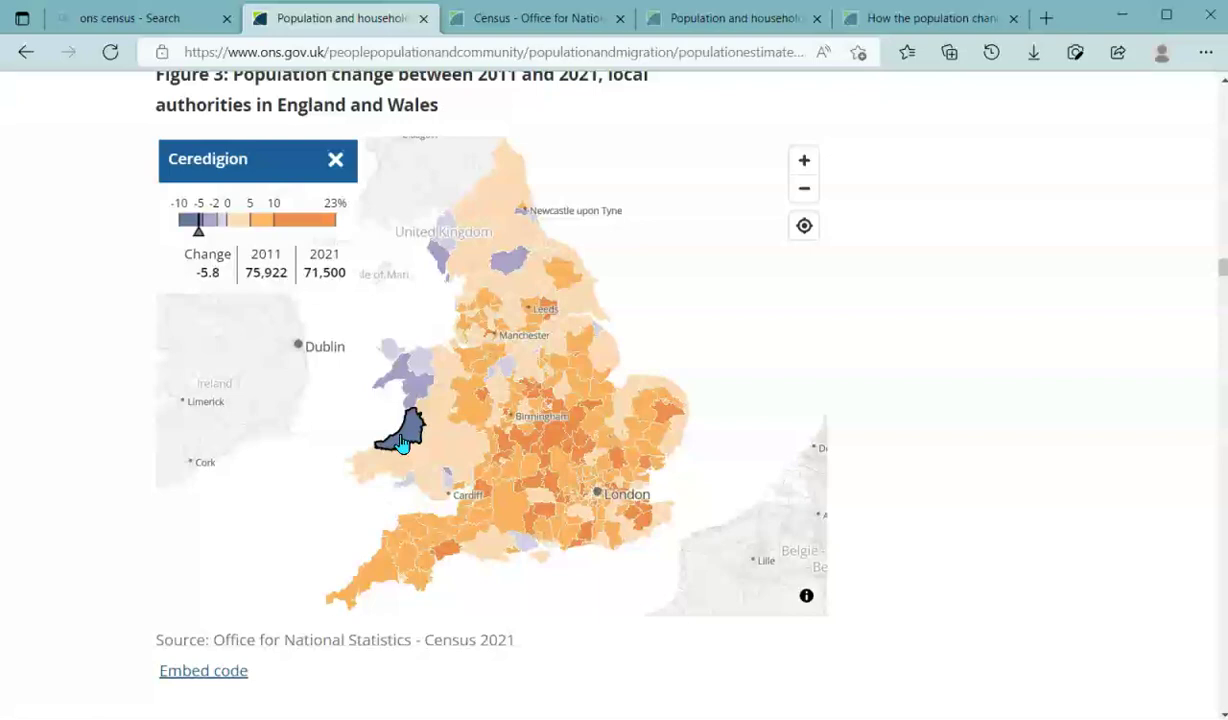
{"action": "left_click", "coordinate": [406, 424]}
Highlight the Change, 2011 and 2021 readouts beside the map, clear the highlight and check Ceredigion again
{"action": "left_click", "coordinate": [219, 266]}
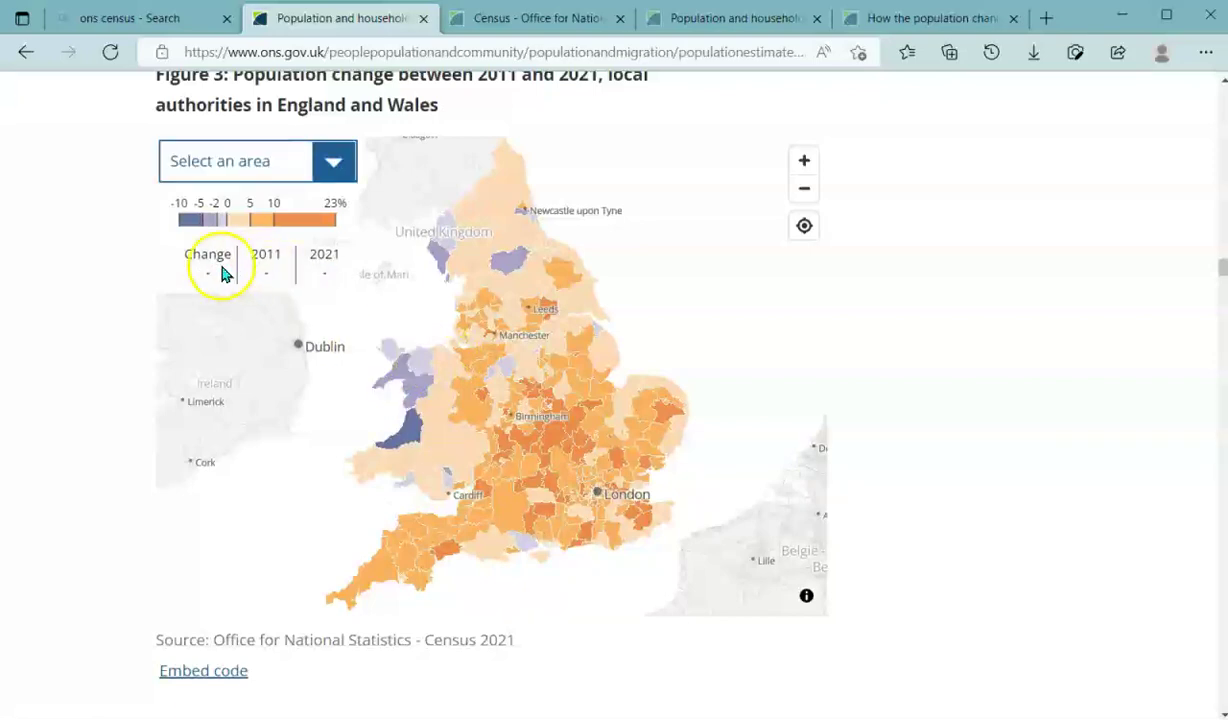
{"action": "left_click_drag", "start_coordinate": [186, 250], "coordinate": [316, 265]}
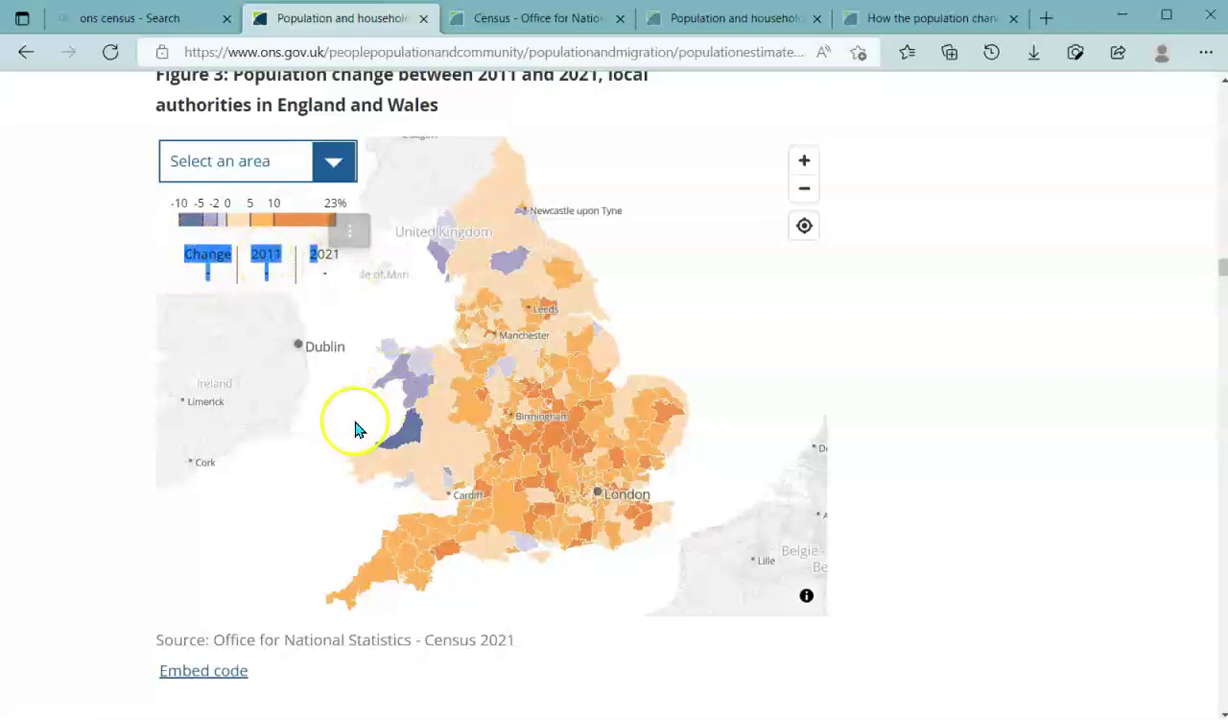
{"action": "left_click", "coordinate": [923, 338]}
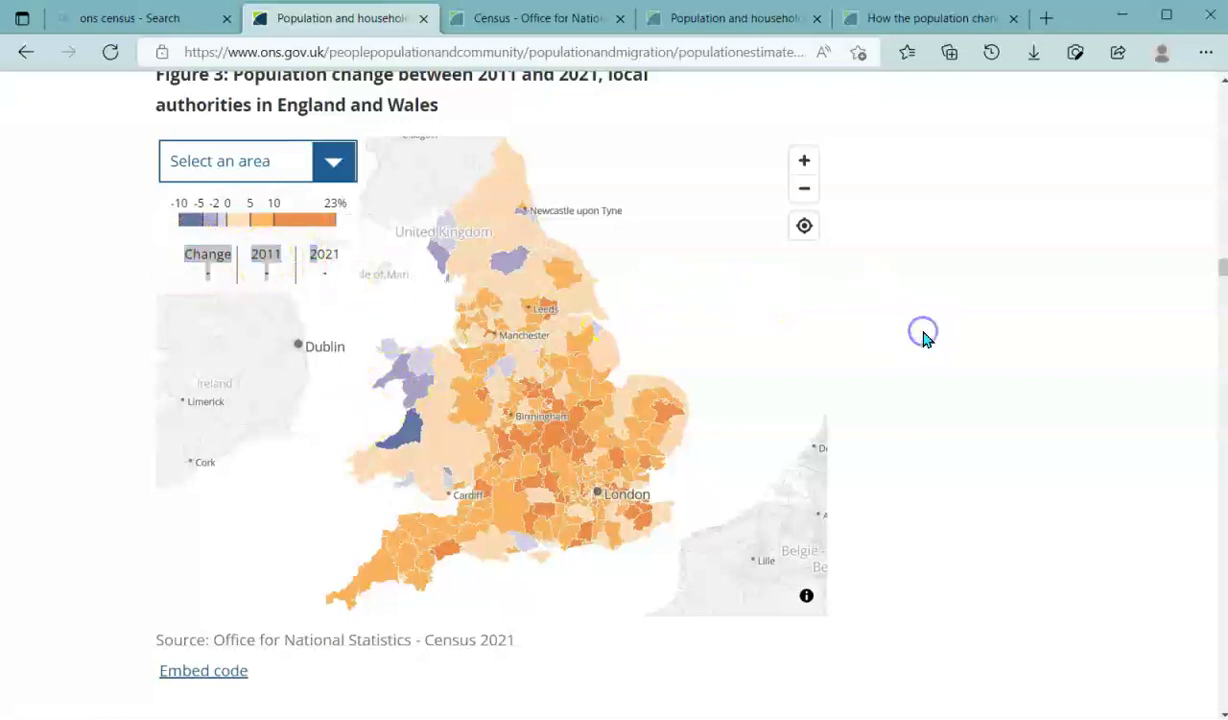
{"action": "left_click", "coordinate": [110, 314]}
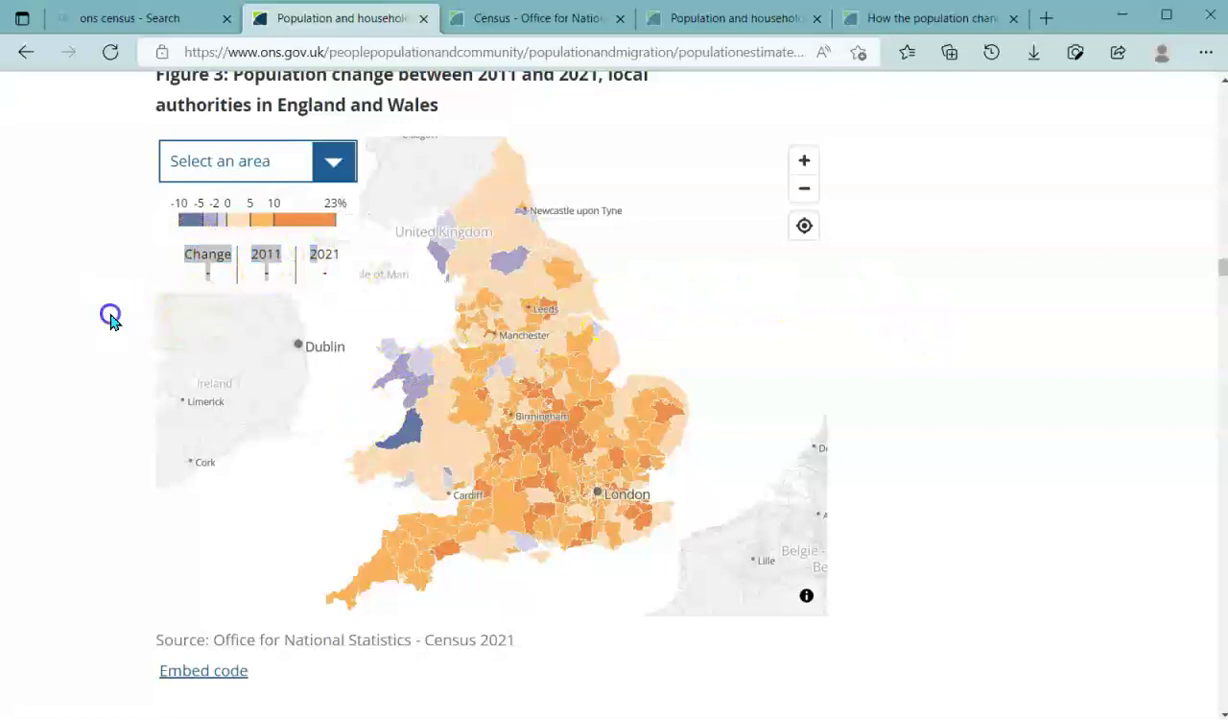
{"action": "left_click", "coordinate": [219, 248]}
{"action": "left_click", "coordinate": [458, 375]}
{"action": "left_click", "coordinate": [406, 433]}
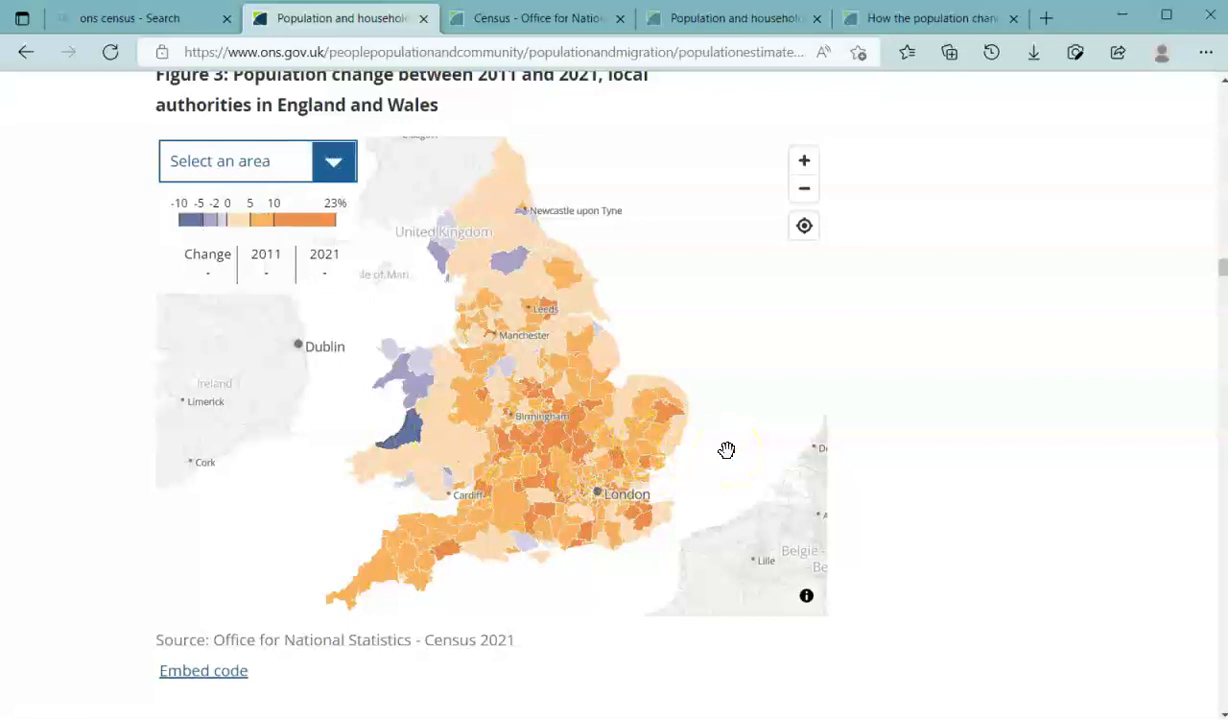
View the population change figures for Torridge, North Devon, Cornwall and East Devon on the Figure 3 map
{"action": "left_click", "coordinate": [400, 543]}
{"action": "left_click", "coordinate": [390, 562]}
{"action": "left_click", "coordinate": [396, 560]}
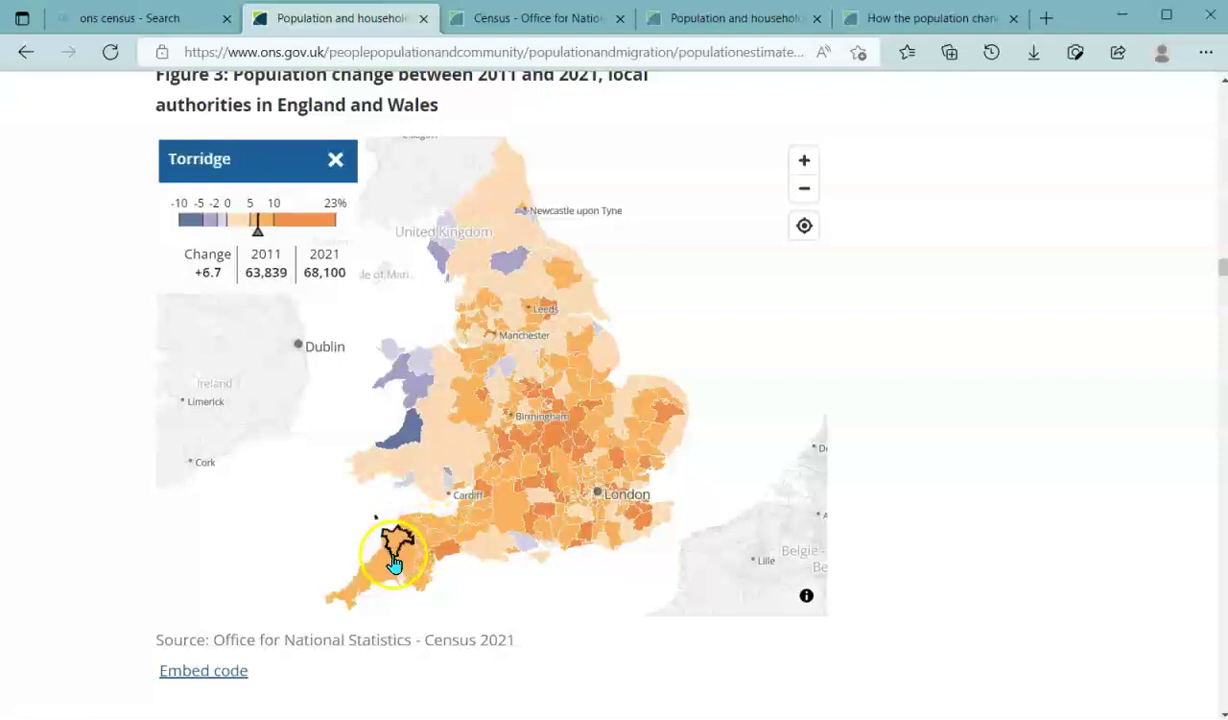
{"action": "left_click", "coordinate": [420, 542]}
{"action": "left_click", "coordinate": [405, 526]}
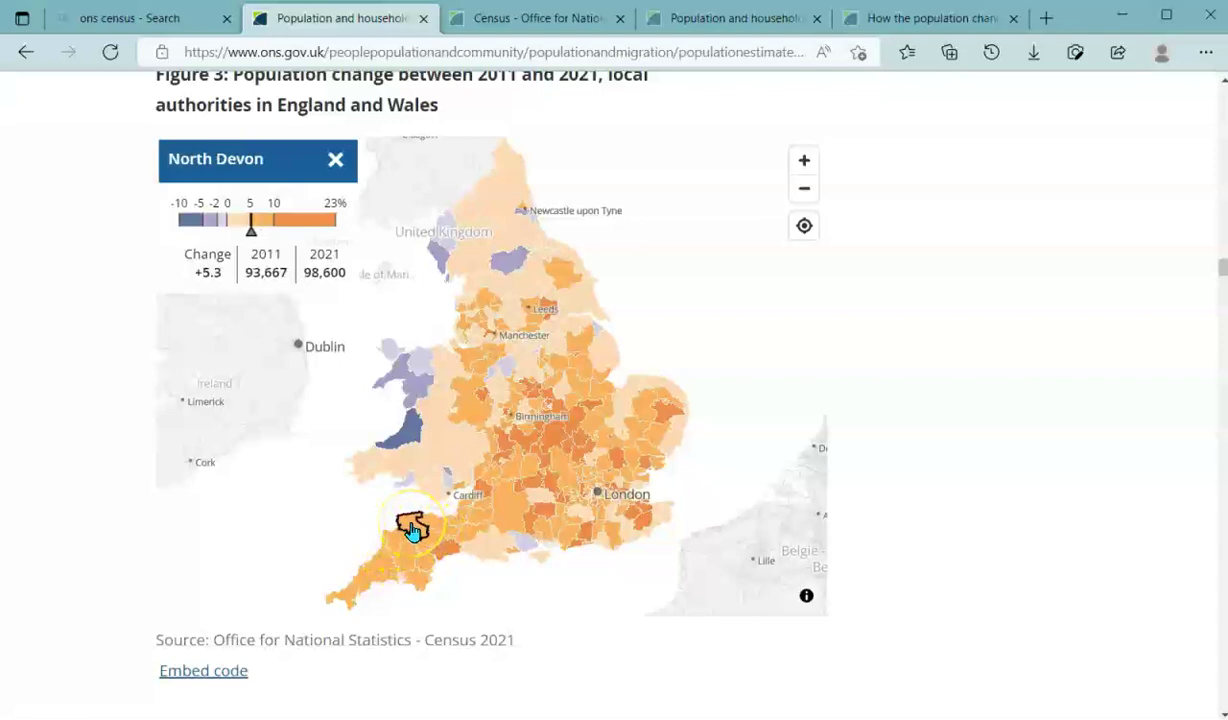
{"action": "left_click", "coordinate": [403, 543]}
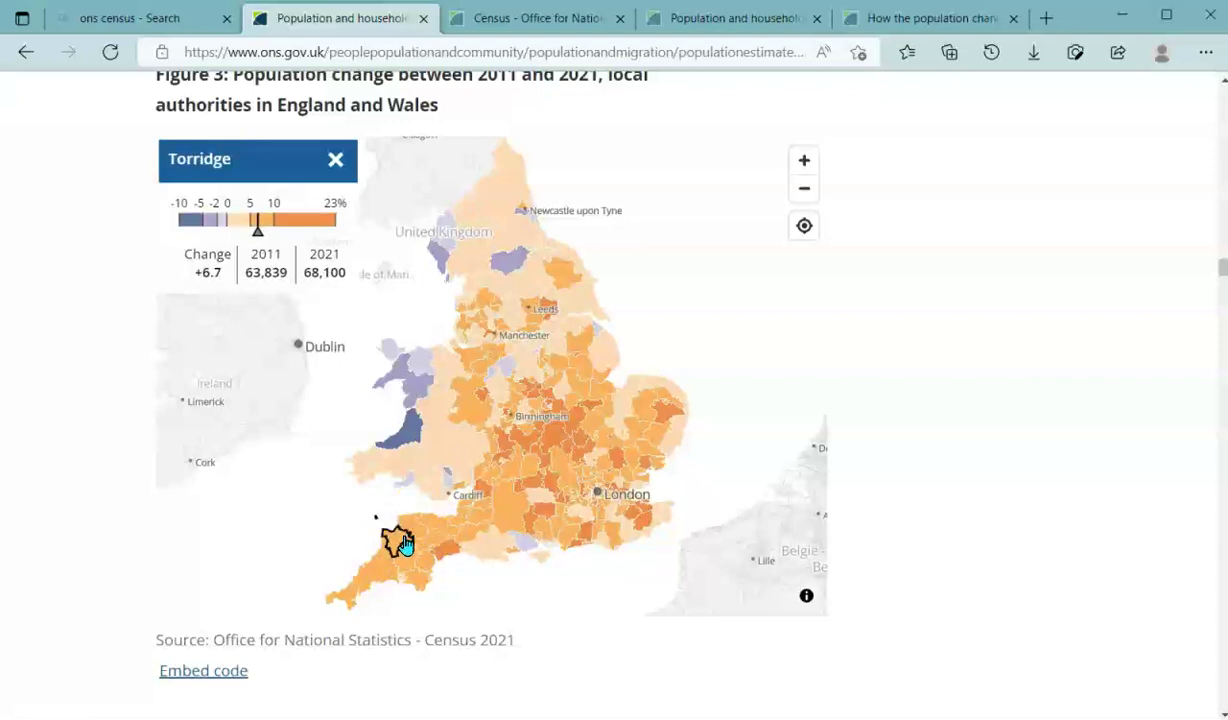
{"action": "left_click", "coordinate": [376, 572]}
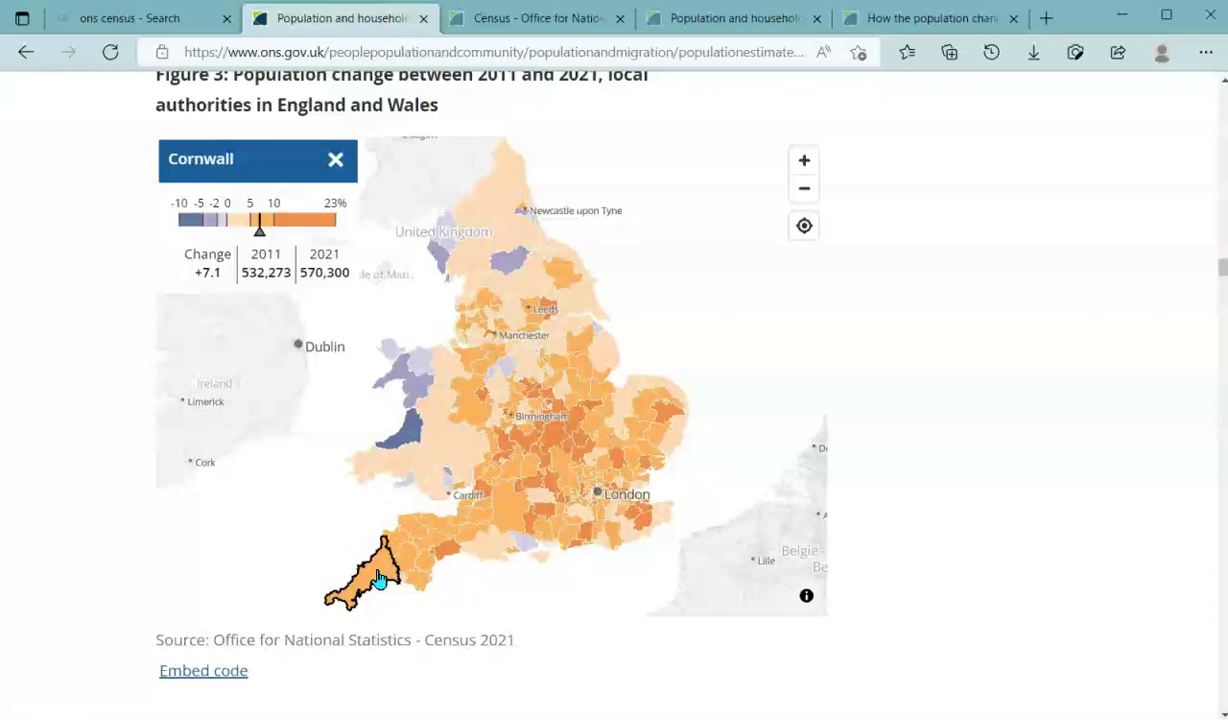
{"action": "left_click", "coordinate": [441, 557]}
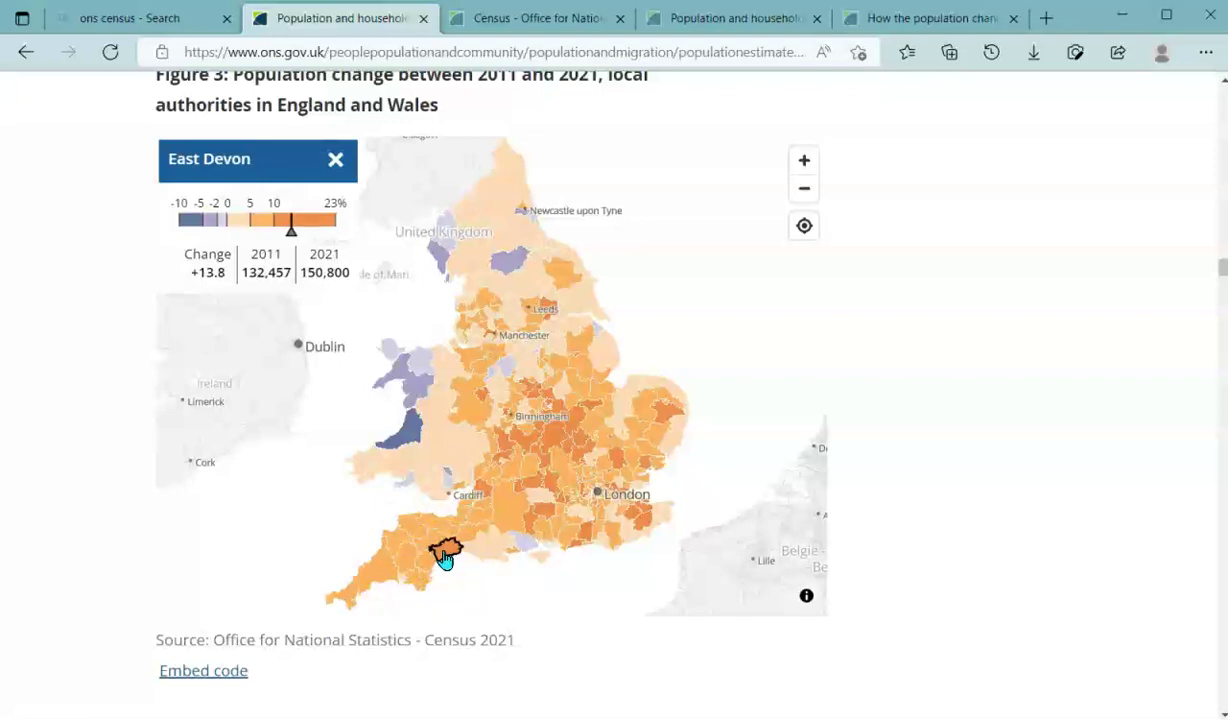
Clear the East Devon selection, focus the map on south-east England and view the figures for Uttlesford
{"action": "left_click", "coordinate": [750, 390]}
{"action": "left_click", "coordinate": [826, 238]}
{"action": "left_click", "coordinate": [806, 190]}
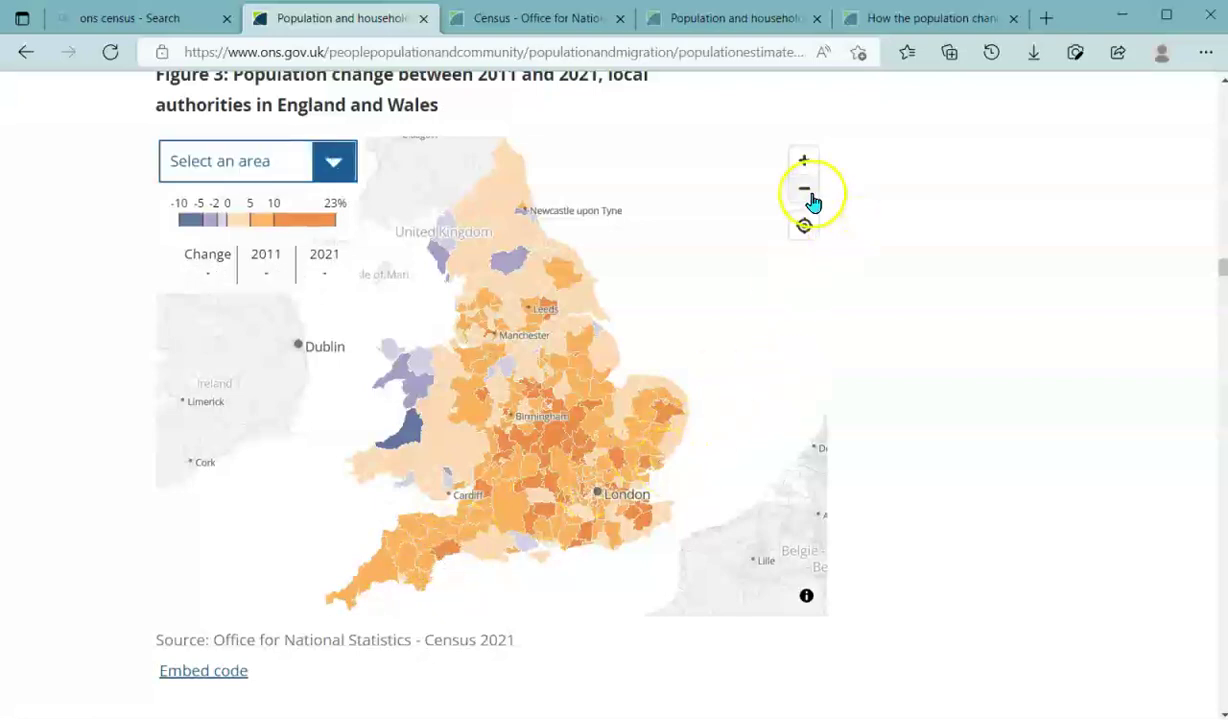
{"action": "left_click", "coordinate": [806, 168]}
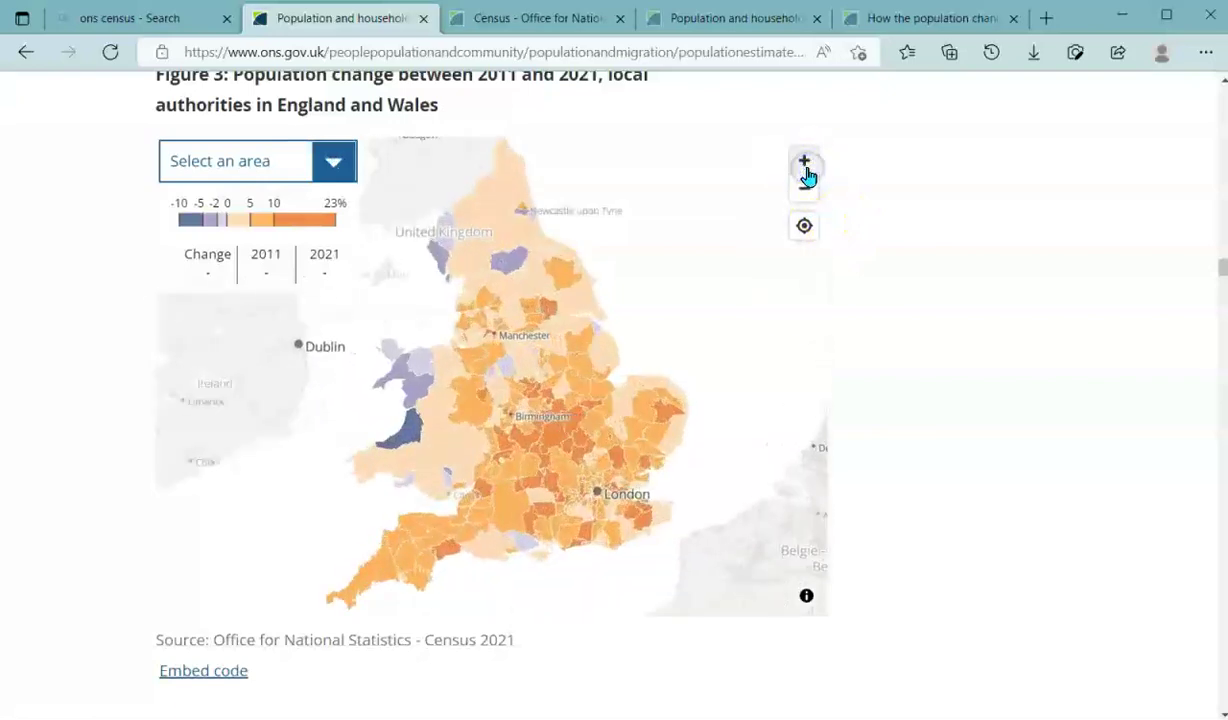
{"action": "left_click", "coordinate": [806, 168]}
{"action": "left_click", "coordinate": [806, 168]}
{"action": "left_click", "coordinate": [664, 405]}
{"action": "left_click_drag", "start_coordinate": [664, 405], "coordinate": [262, 20]}
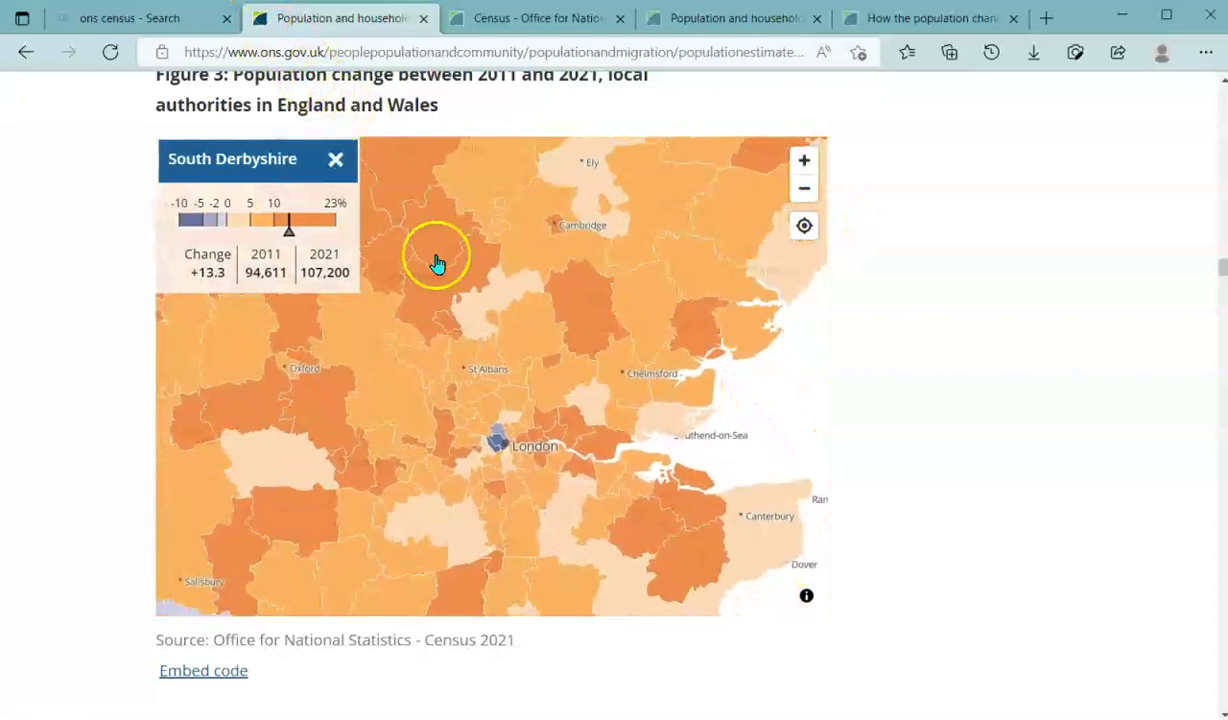
{"action": "left_click", "coordinate": [577, 264]}
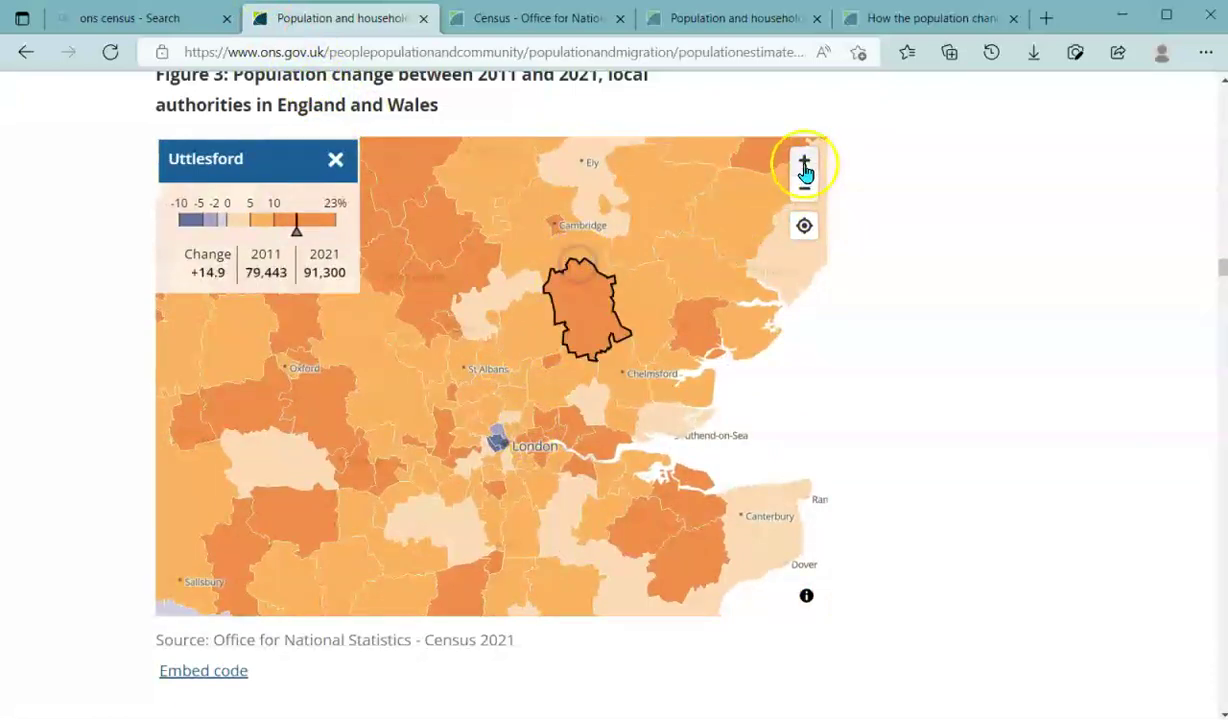
Examine central London on the map and view the figures for Westminster and Kensington and Chelsea
{"action": "left_click", "coordinate": [805, 163]}
{"action": "left_click", "coordinate": [806, 165]}
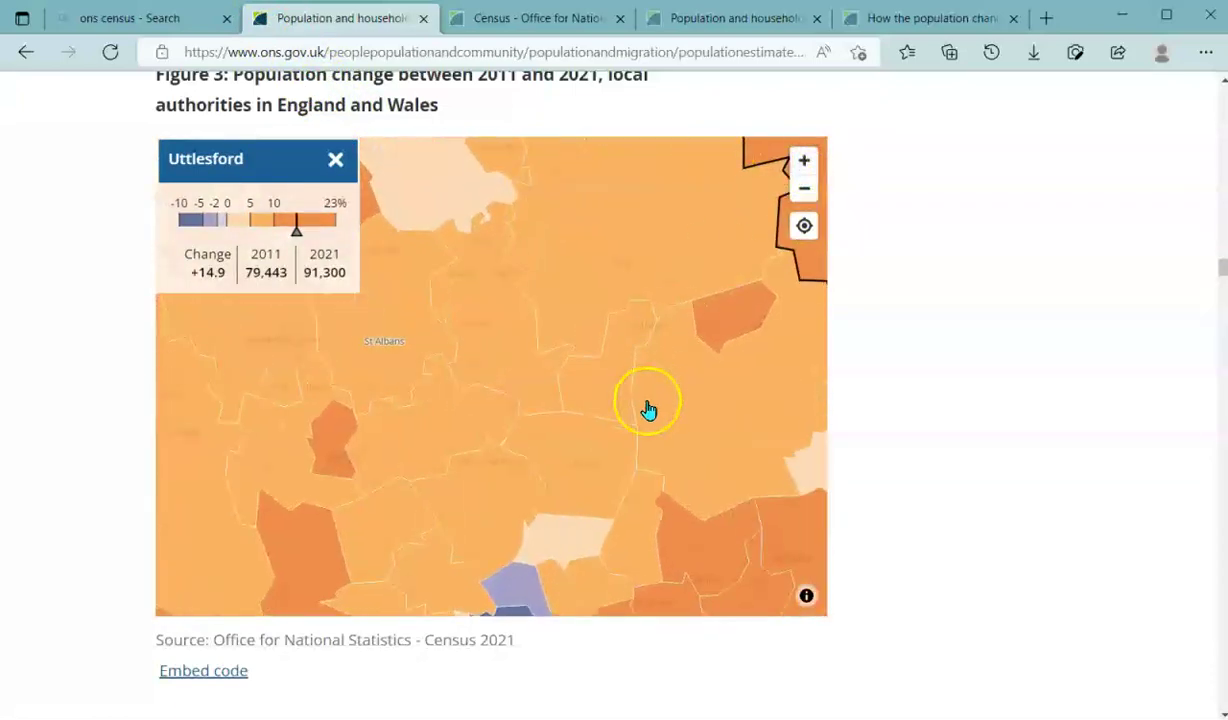
{"action": "left_click", "coordinate": [633, 261]}
{"action": "left_click_drag", "start_coordinate": [658, 417], "coordinate": [577, 117]}
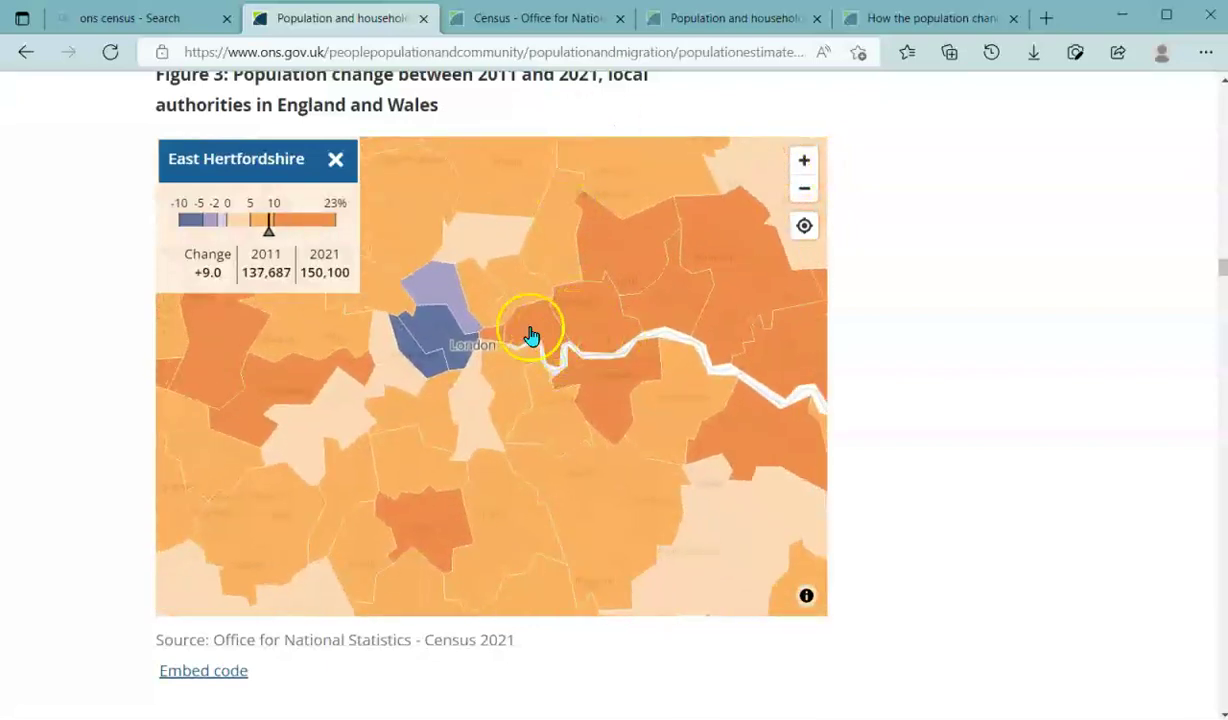
{"action": "left_click", "coordinate": [392, 345]}
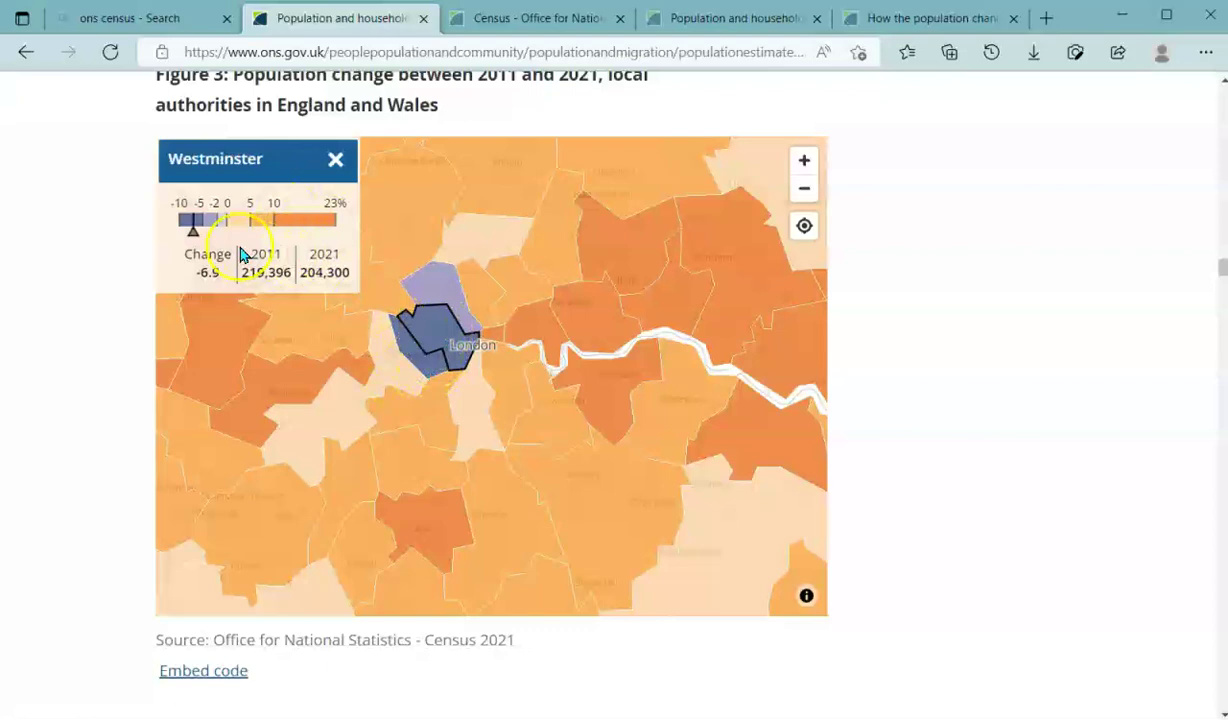
{"action": "left_click", "coordinate": [456, 296]}
{"action": "left_click", "coordinate": [410, 350]}
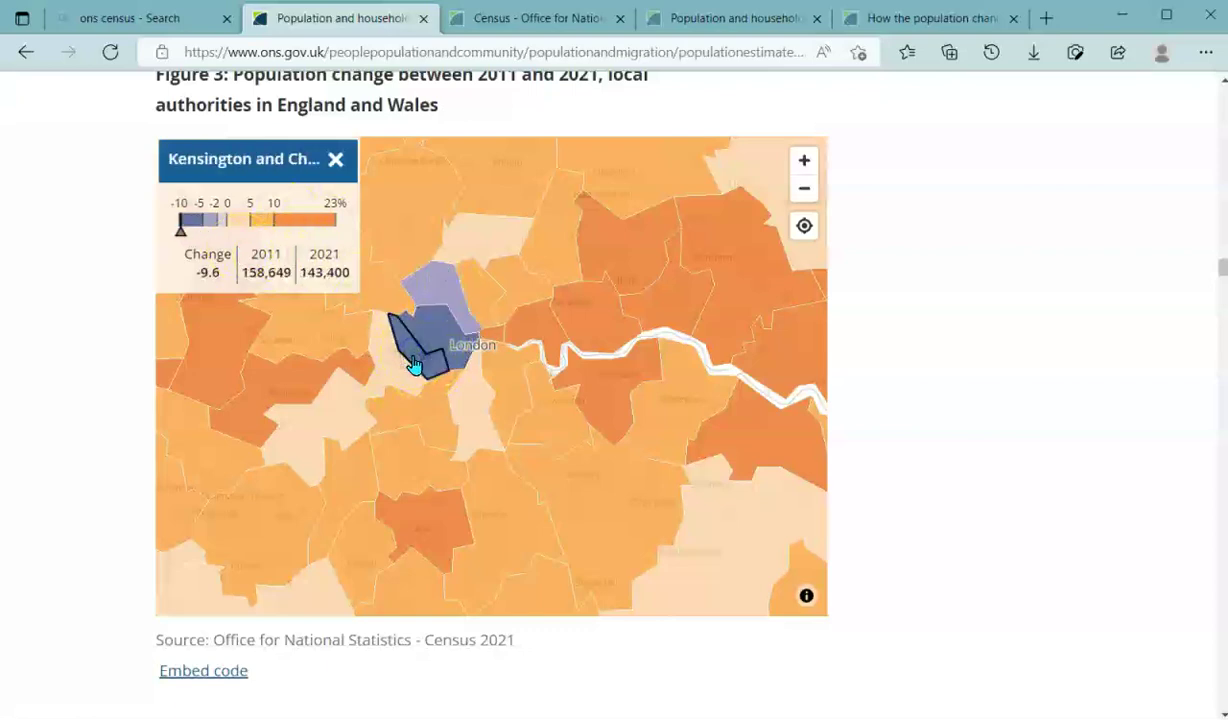
{"action": "left_click", "coordinate": [437, 358]}
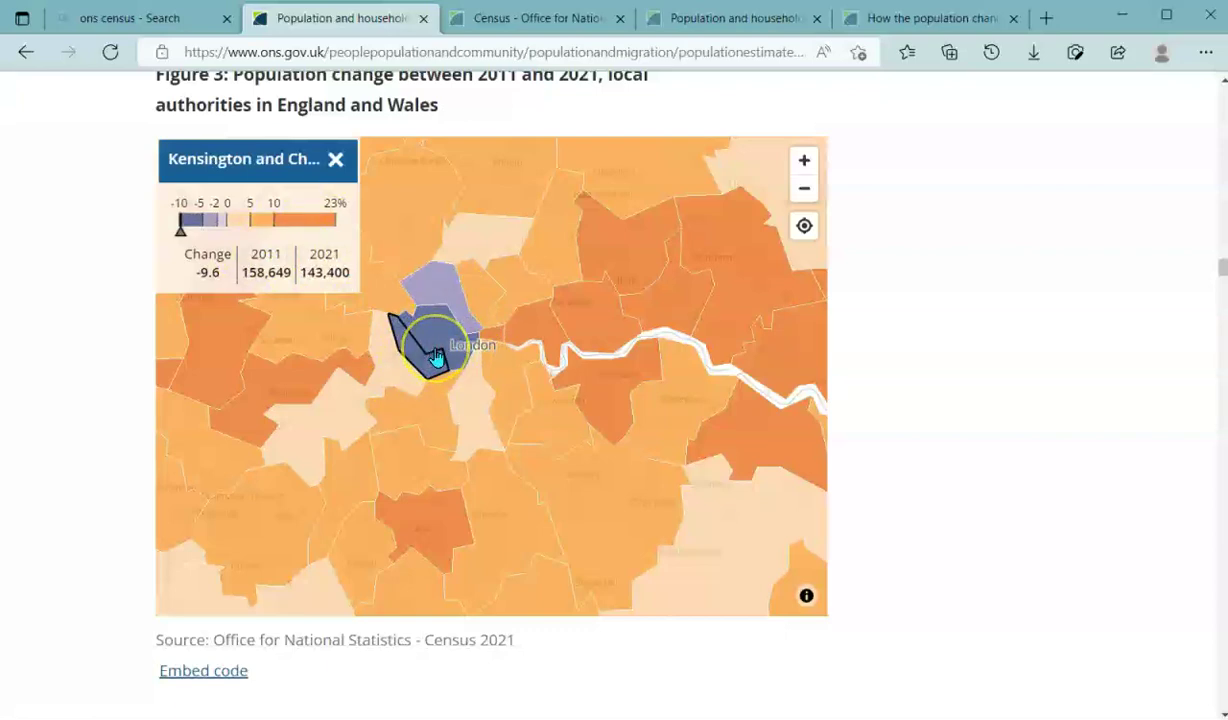
{"action": "left_click", "coordinate": [540, 400]}
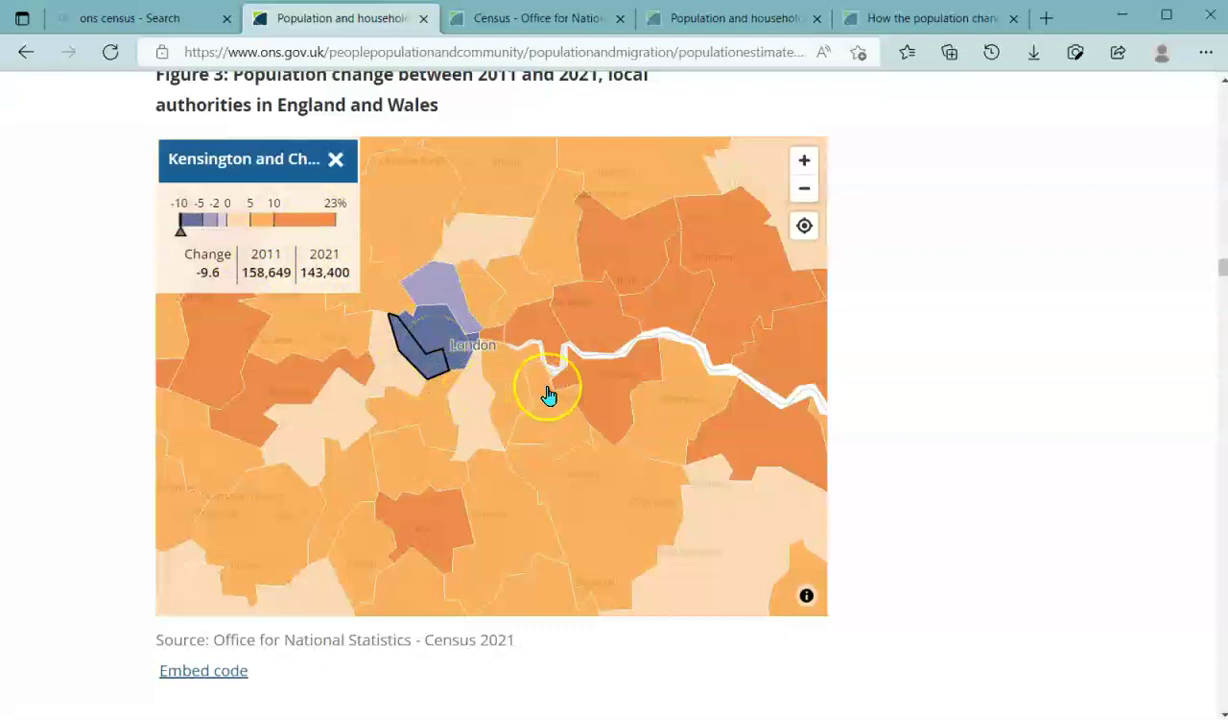
View the figures for Newham, Redbridge, Barking and Dagenham, Havering and the City of London, and return to southern England
{"action": "left_click_drag", "start_coordinate": [548, 395], "coordinate": [430, 409]}
{"action": "left_click", "coordinate": [485, 338]}
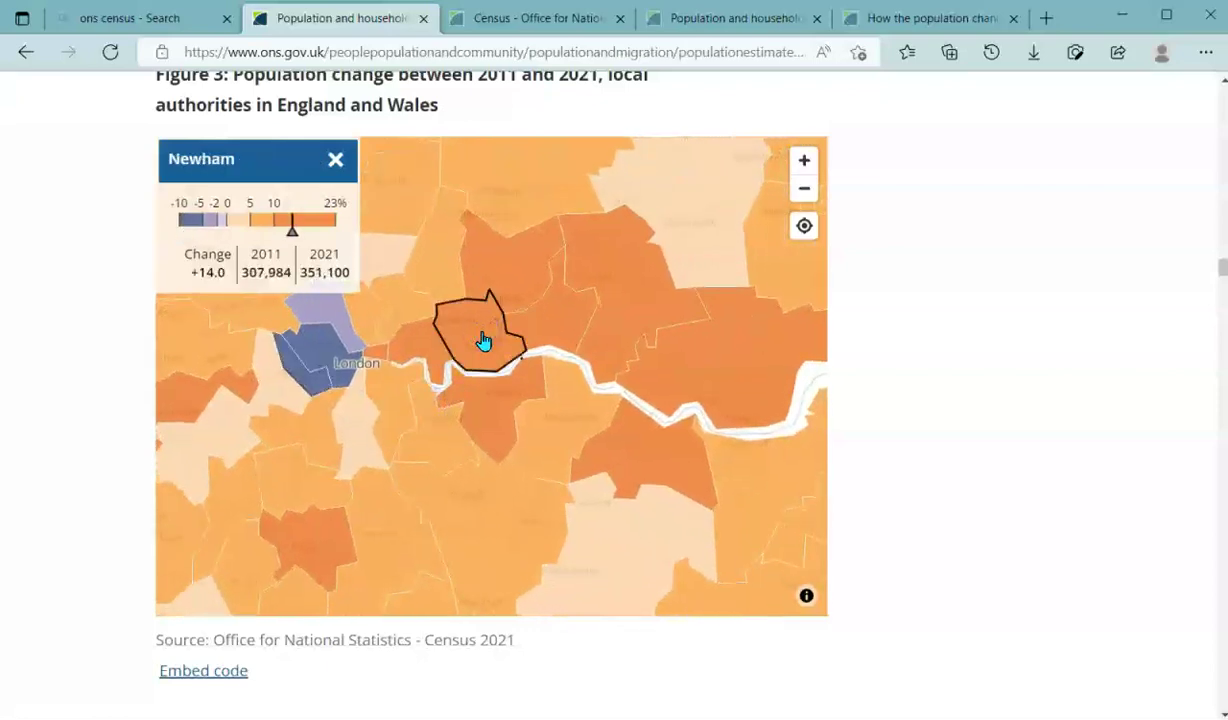
{"action": "left_click", "coordinate": [526, 275]}
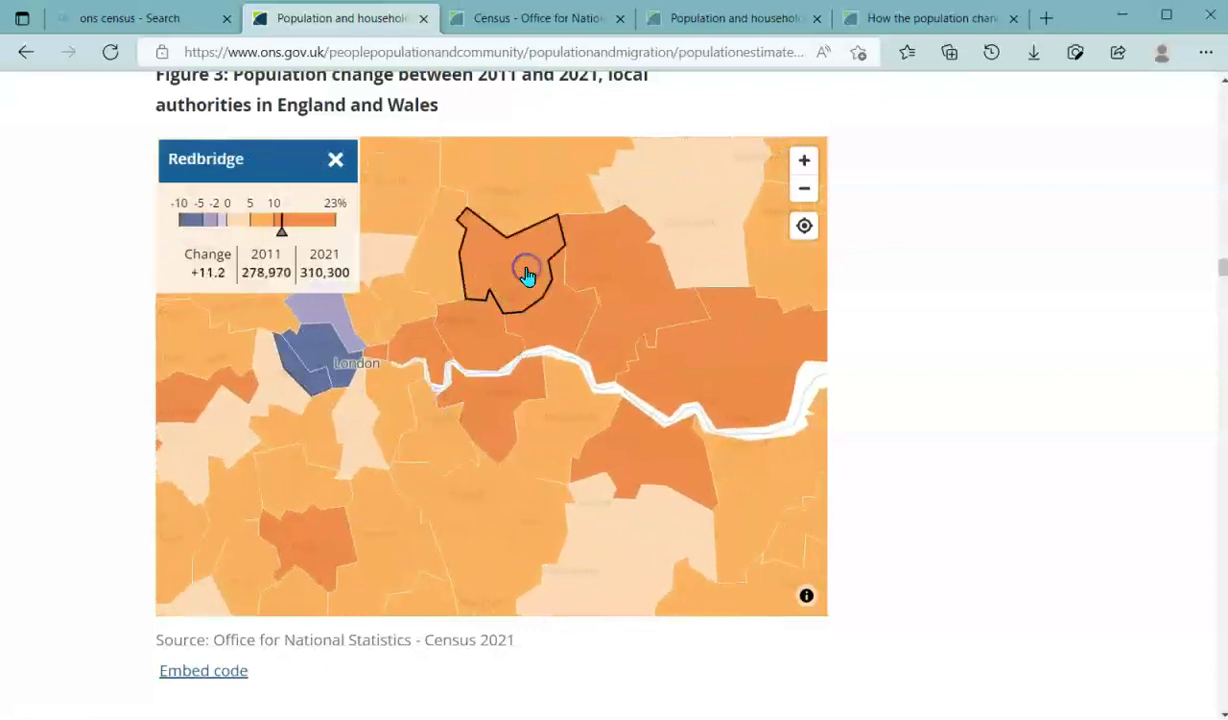
{"action": "left_click", "coordinate": [561, 335]}
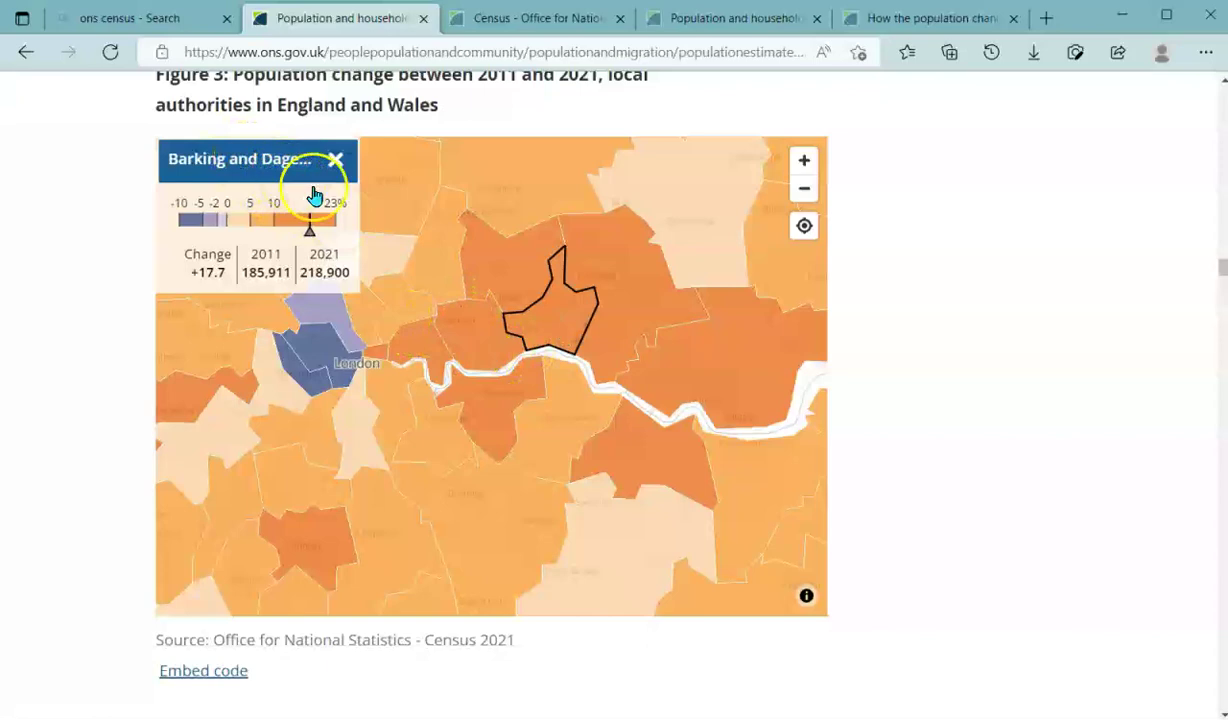
{"action": "left_click", "coordinate": [612, 321]}
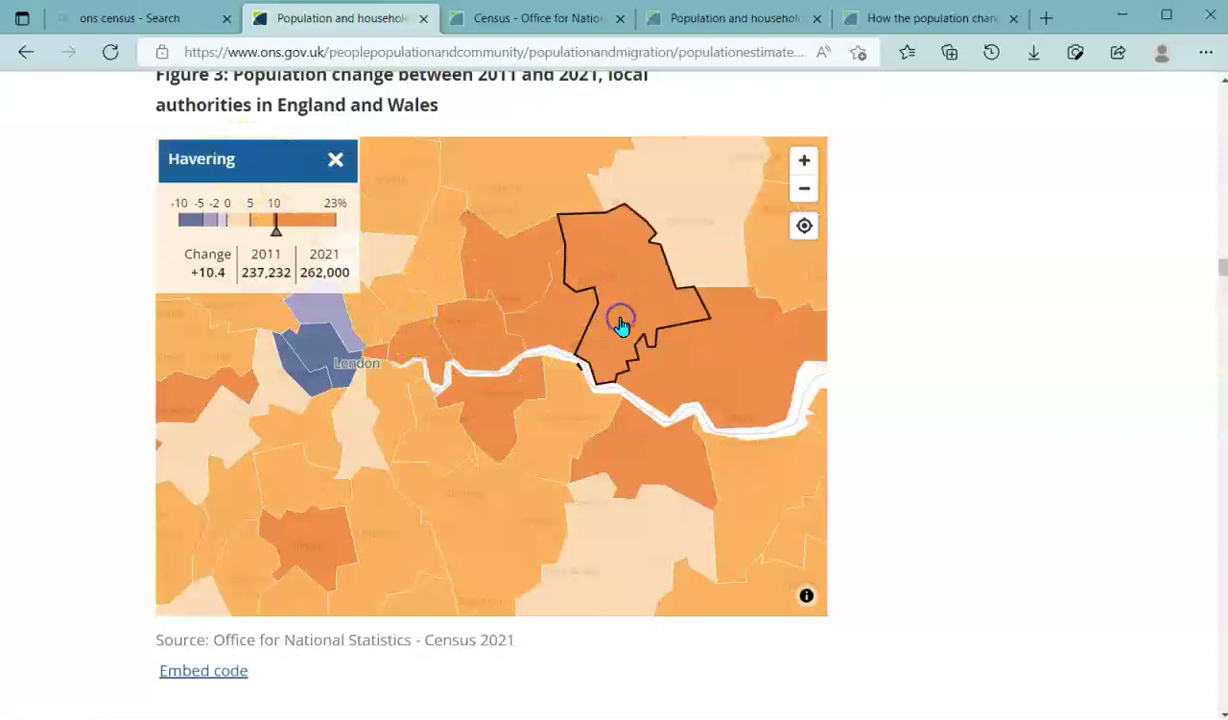
{"action": "left_click", "coordinate": [380, 355]}
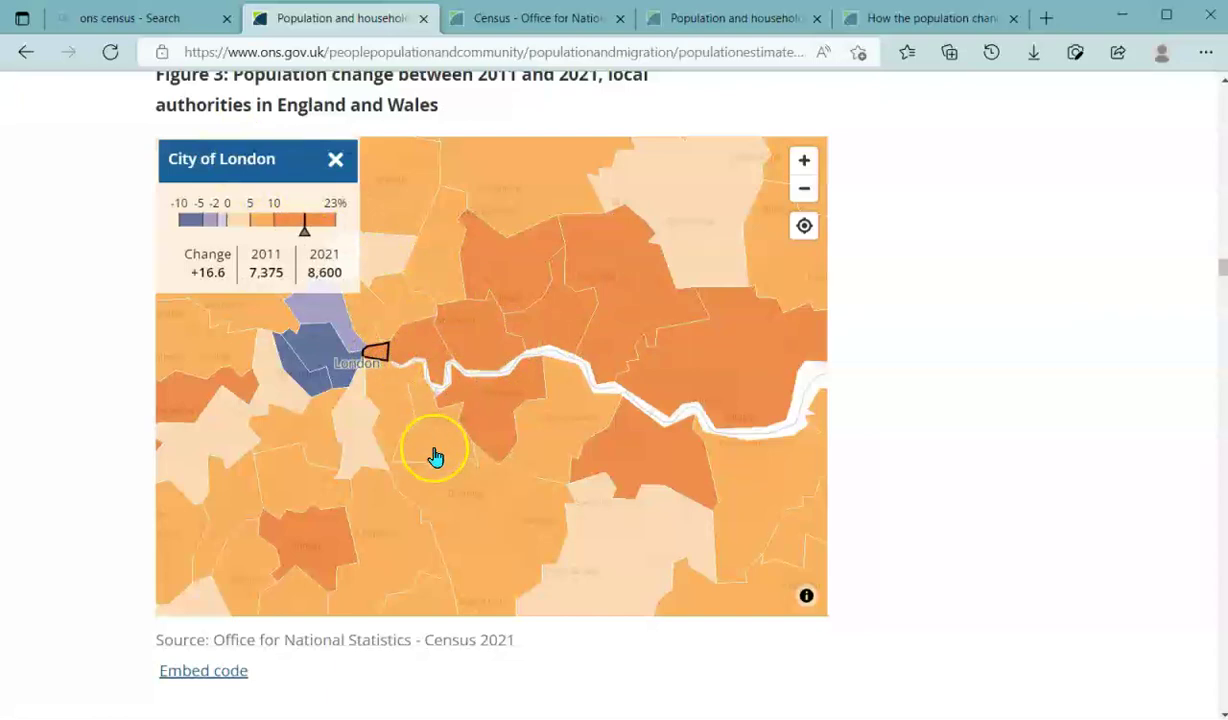
{"action": "left_click", "coordinate": [804, 188]}
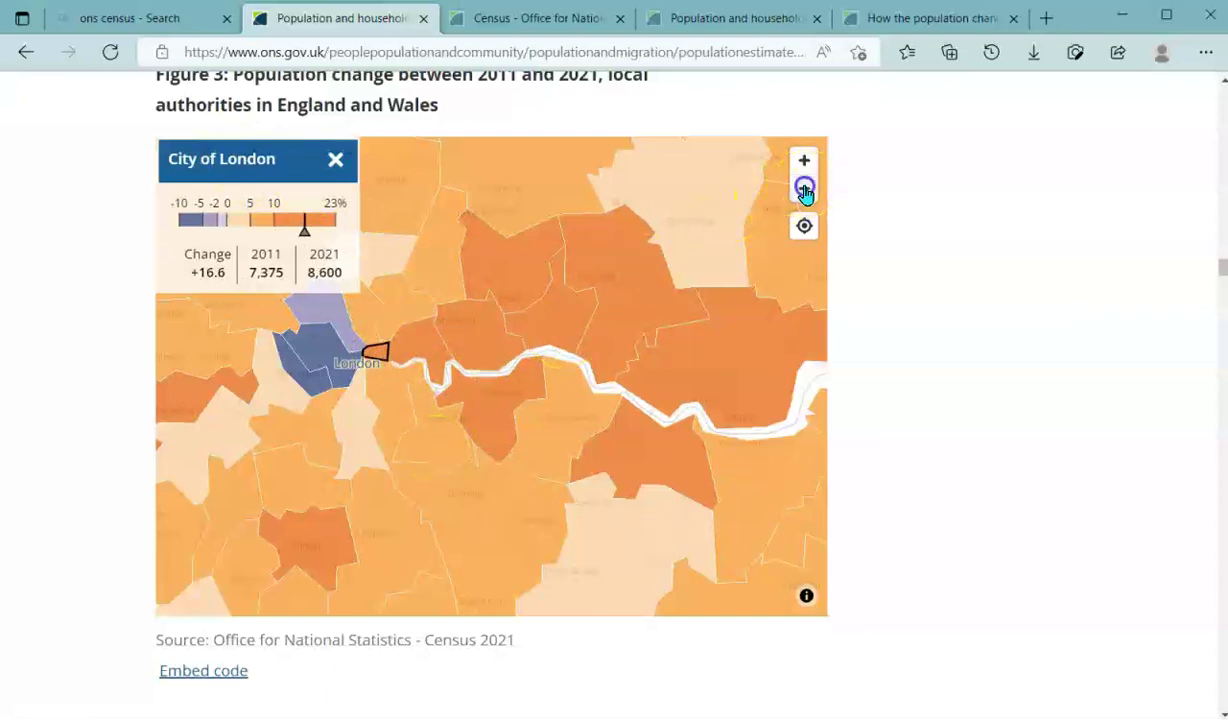
{"action": "left_click", "coordinate": [804, 189]}
{"action": "left_click_drag", "start_coordinate": [640, 222], "coordinate": [833, 202]}
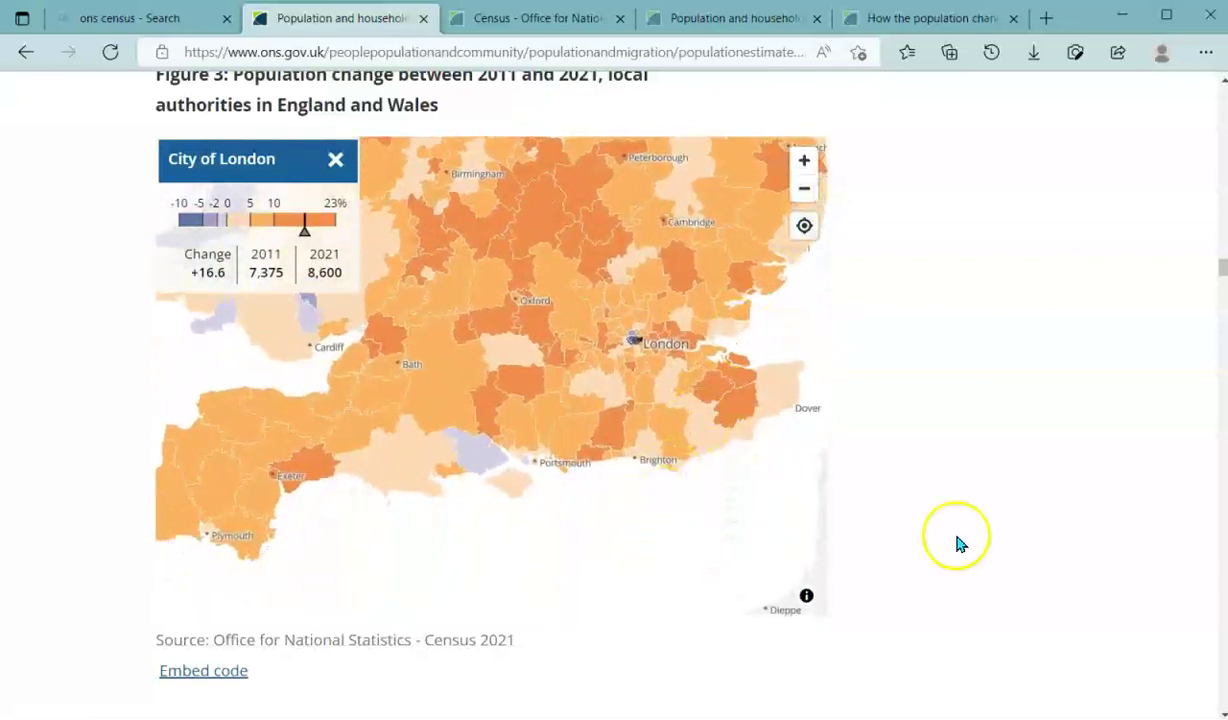
Read section 4 on the age and sex of the population, including the paragraphs on ageing and age groups
{"action": "scroll", "coordinate": [1050, 548], "scroll_direction": "down", "scroll_amount": 5}
{"action": "scroll", "coordinate": [1050, 548], "scroll_direction": "down", "scroll_amount": 3}
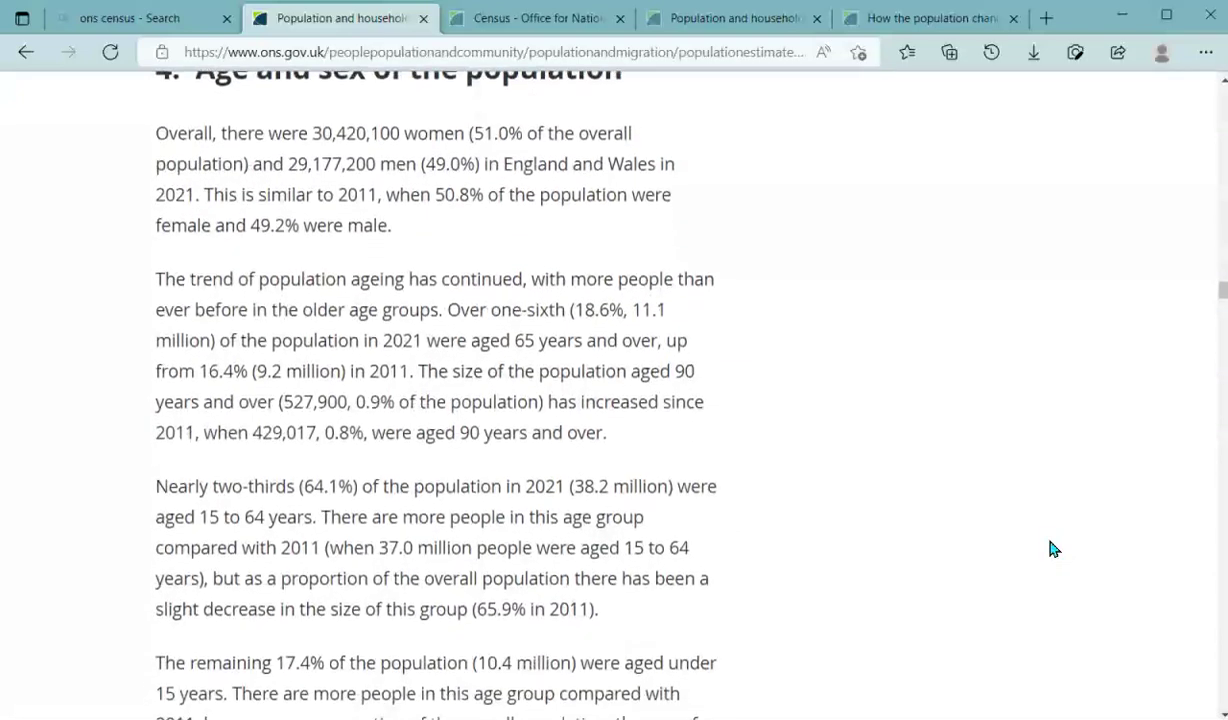
{"action": "scroll", "coordinate": [1052, 548], "scroll_direction": "up", "scroll_amount": 1}
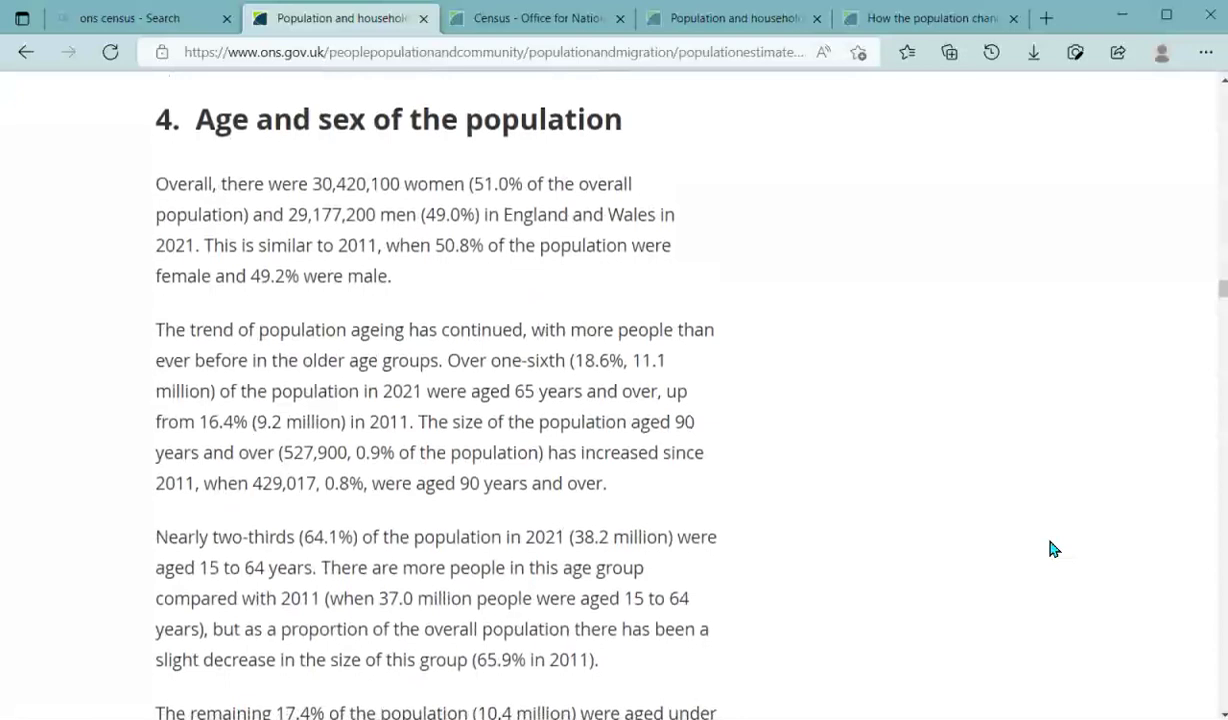
{"action": "scroll", "coordinate": [1052, 548], "scroll_direction": "down", "scroll_amount": 2}
{"action": "scroll", "coordinate": [1052, 548], "scroll_direction": "down", "scroll_amount": 5}
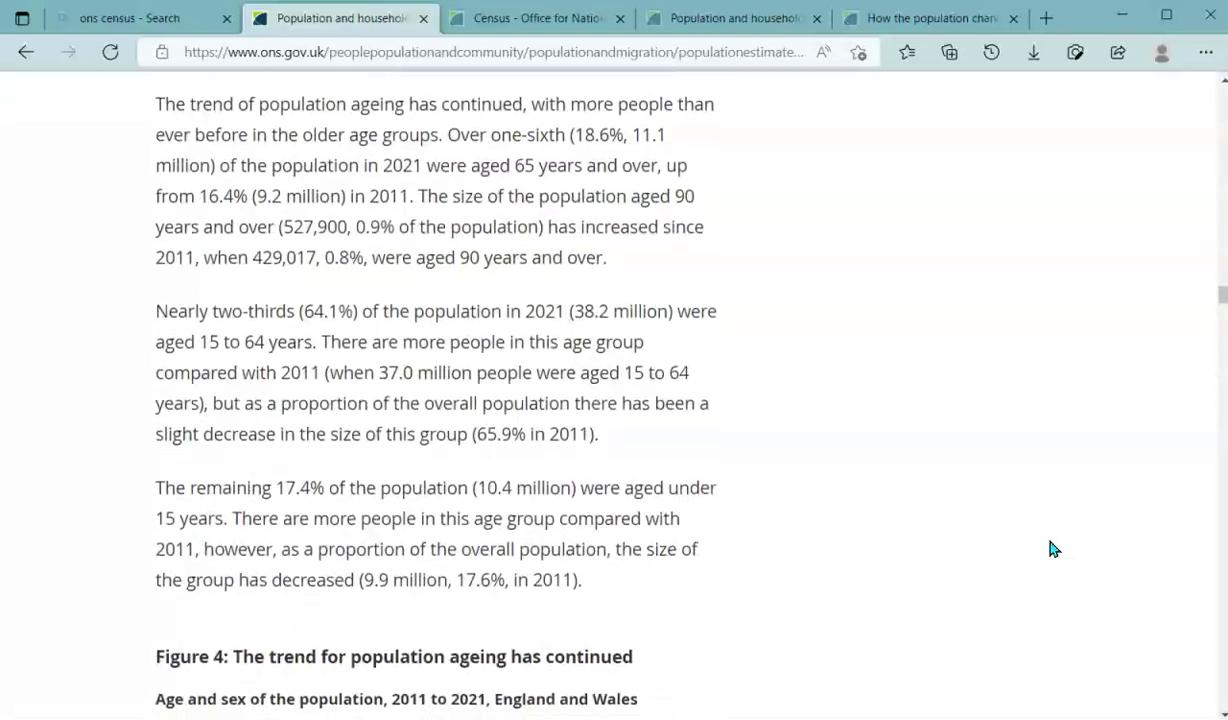
{"action": "scroll", "coordinate": [1052, 548], "scroll_direction": "down", "scroll_amount": 9}
{"action": "scroll", "coordinate": [1052, 548], "scroll_direction": "up", "scroll_amount": 10}
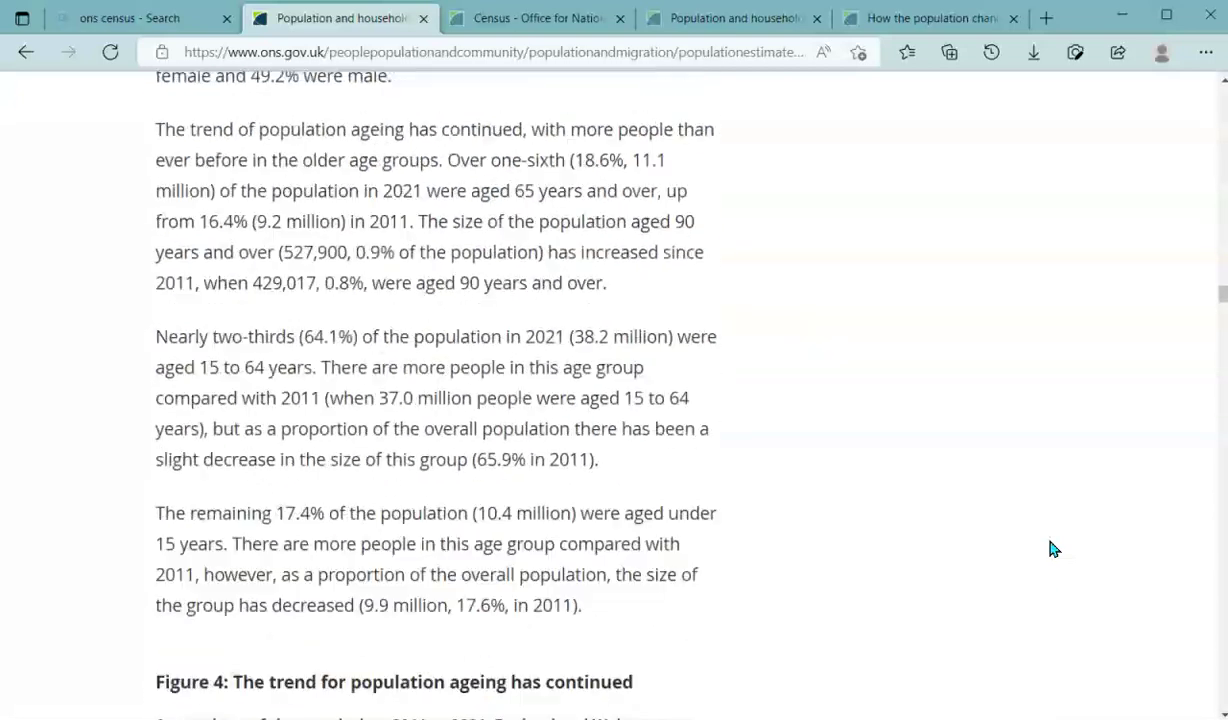
{"action": "scroll", "coordinate": [1052, 548], "scroll_direction": "up", "scroll_amount": 1}
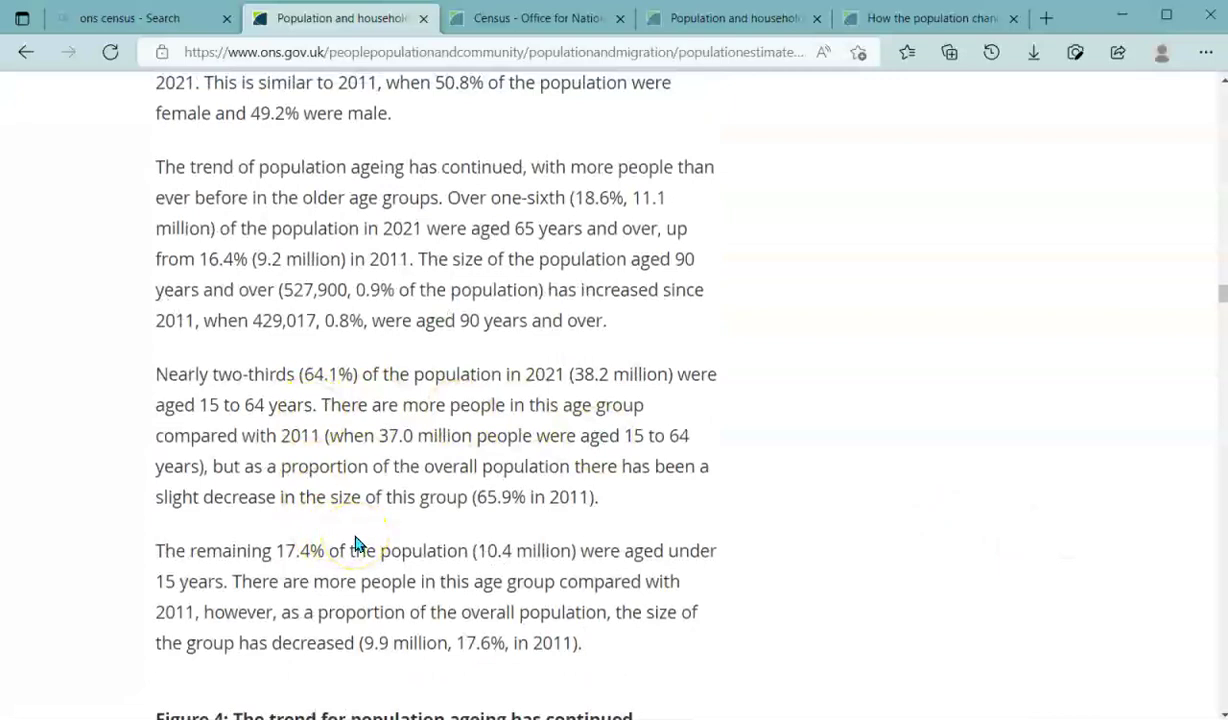
{"action": "scroll", "coordinate": [358, 545], "scroll_direction": "up", "scroll_amount": 4}
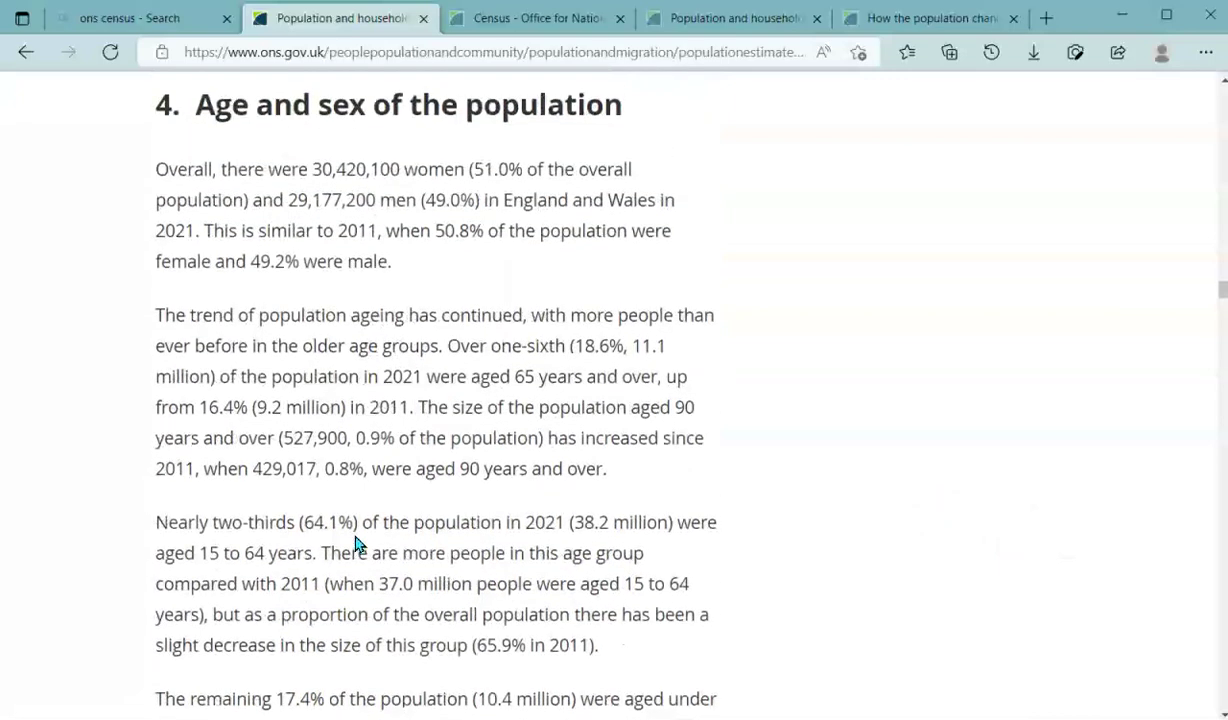
{"action": "scroll", "coordinate": [358, 545], "scroll_direction": "down", "scroll_amount": 2}
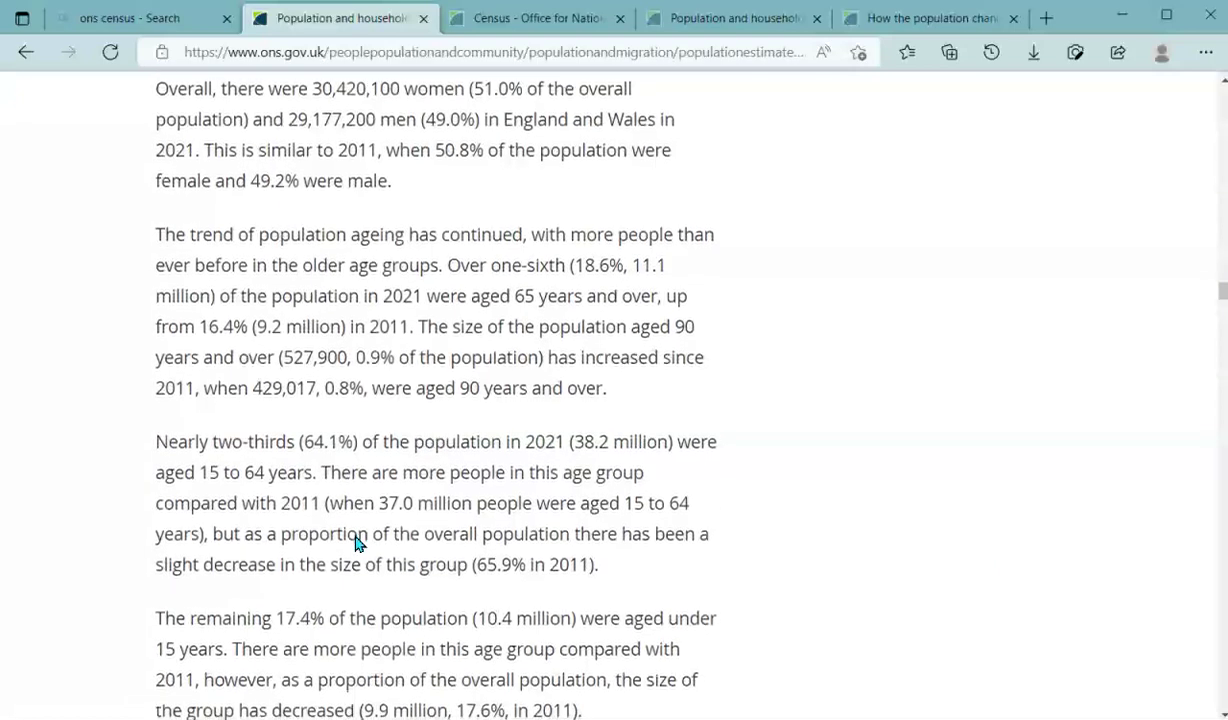
Read the paragraphs on people aged 15 to 64 and under 15, and view the Figure 4 age and sex pyramid
{"action": "scroll", "coordinate": [358, 544], "scroll_direction": "down", "scroll_amount": 8}
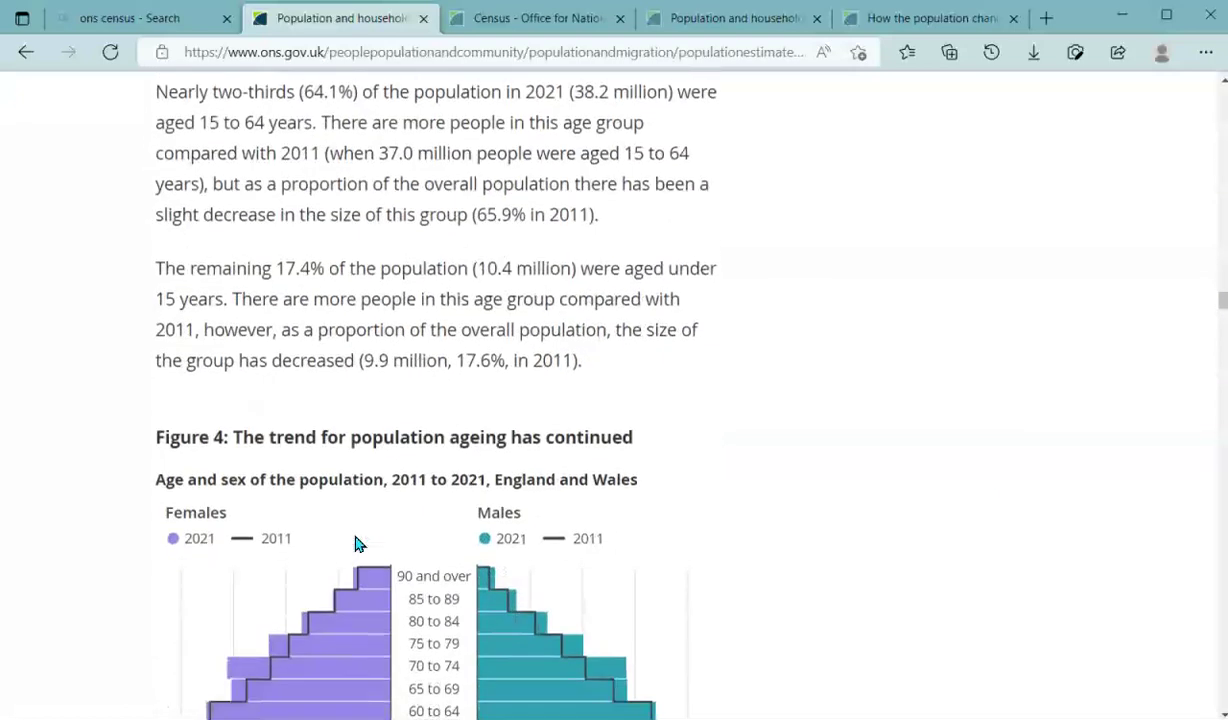
{"action": "scroll", "coordinate": [358, 544], "scroll_direction": "down", "scroll_amount": 8}
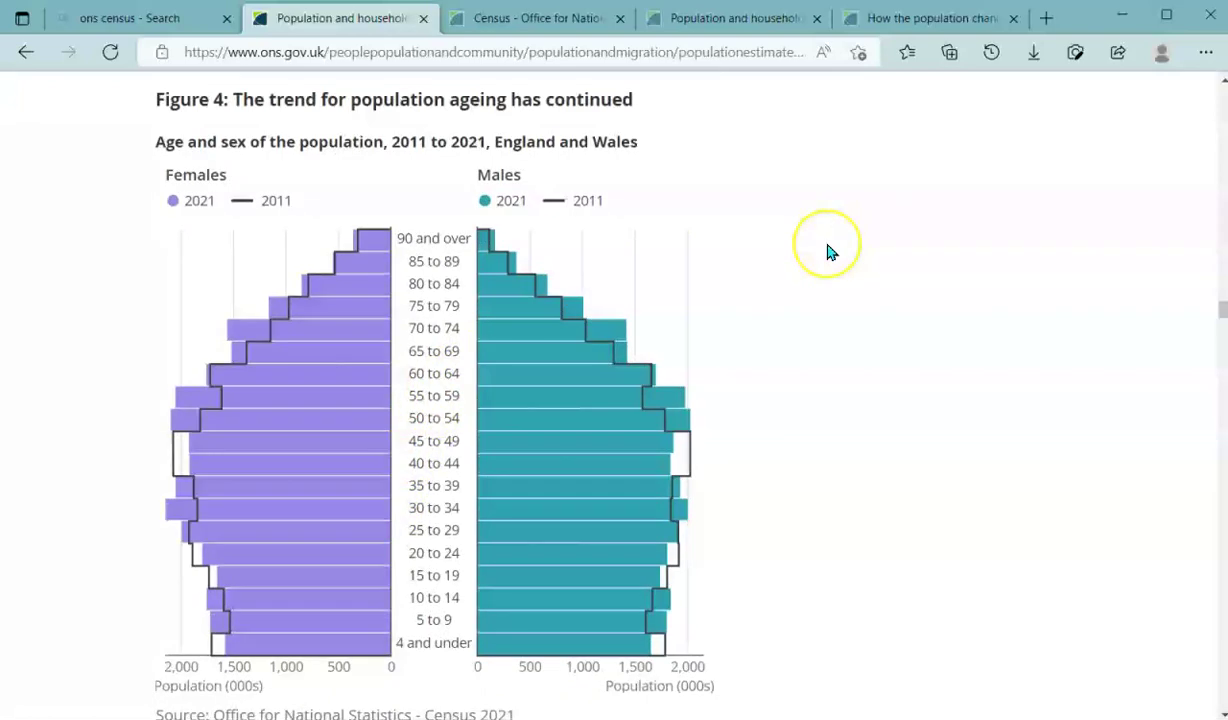
{"action": "scroll", "coordinate": [827, 252], "scroll_direction": "down", "scroll_amount": 1}
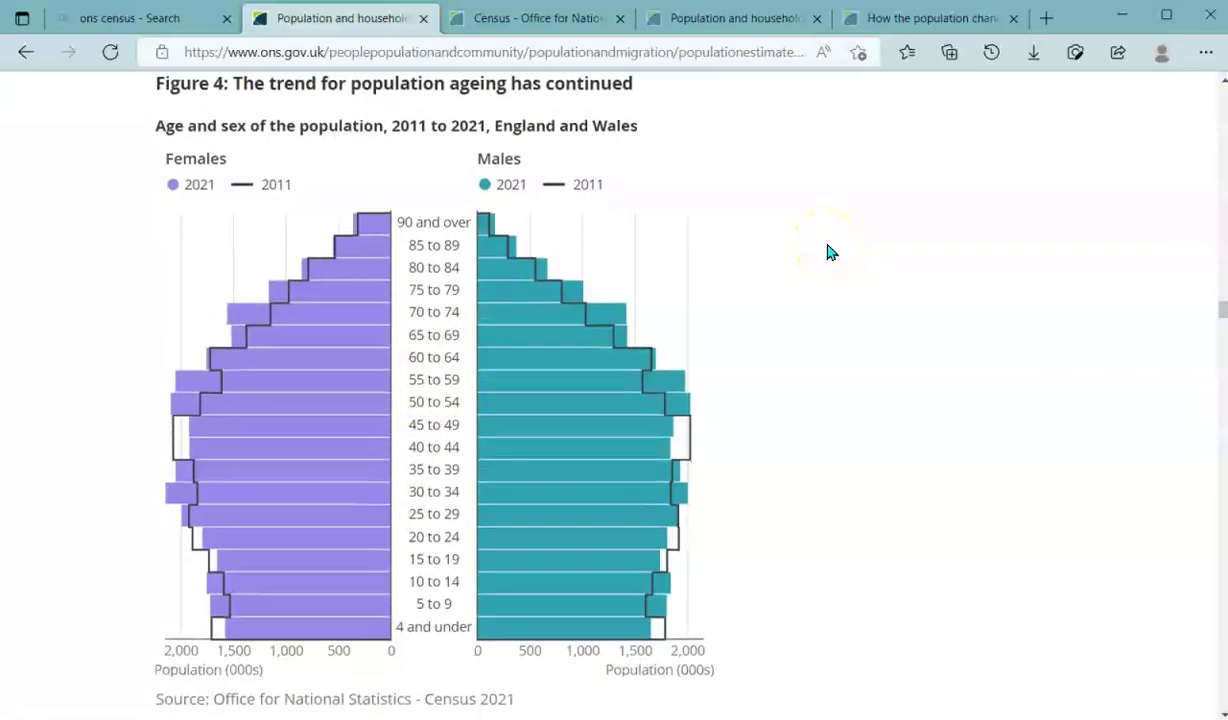
{"action": "scroll", "coordinate": [827, 252], "scroll_direction": "up", "scroll_amount": 1}
{"action": "scroll", "coordinate": [827, 252], "scroll_direction": "down", "scroll_amount": 1}
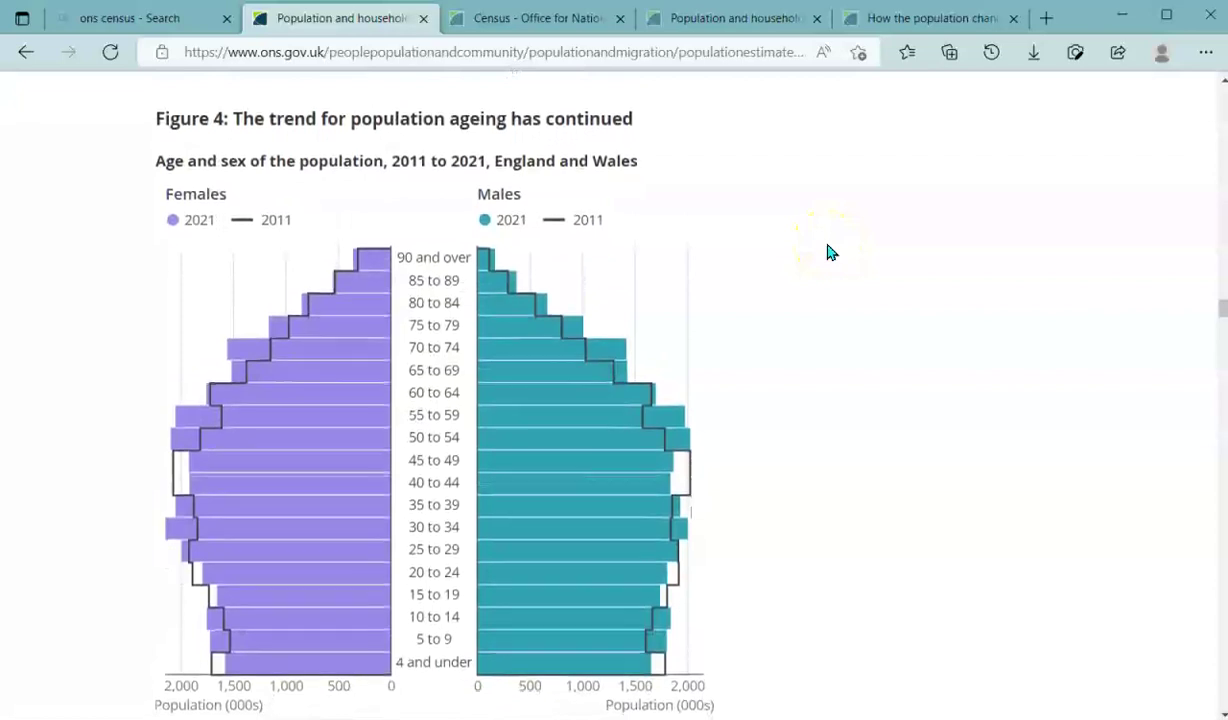
{"action": "scroll", "coordinate": [827, 252], "scroll_direction": "down", "scroll_amount": 1}
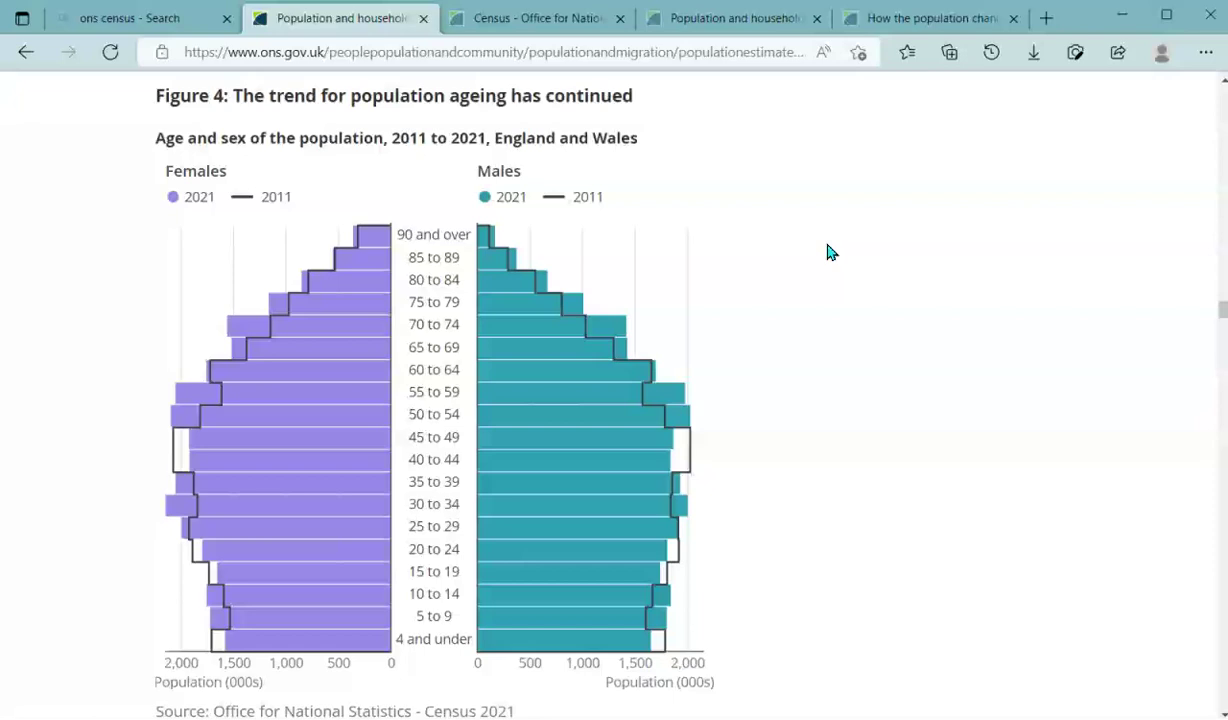
Examine the male bars in Figure 4 against the 2011 outline, from the older age groups down to 50 to 54
{"action": "left_click", "coordinate": [790, 252]}
{"action": "left_click", "coordinate": [680, 444]}
{"action": "mouse_move", "coordinate": [548, 303]}
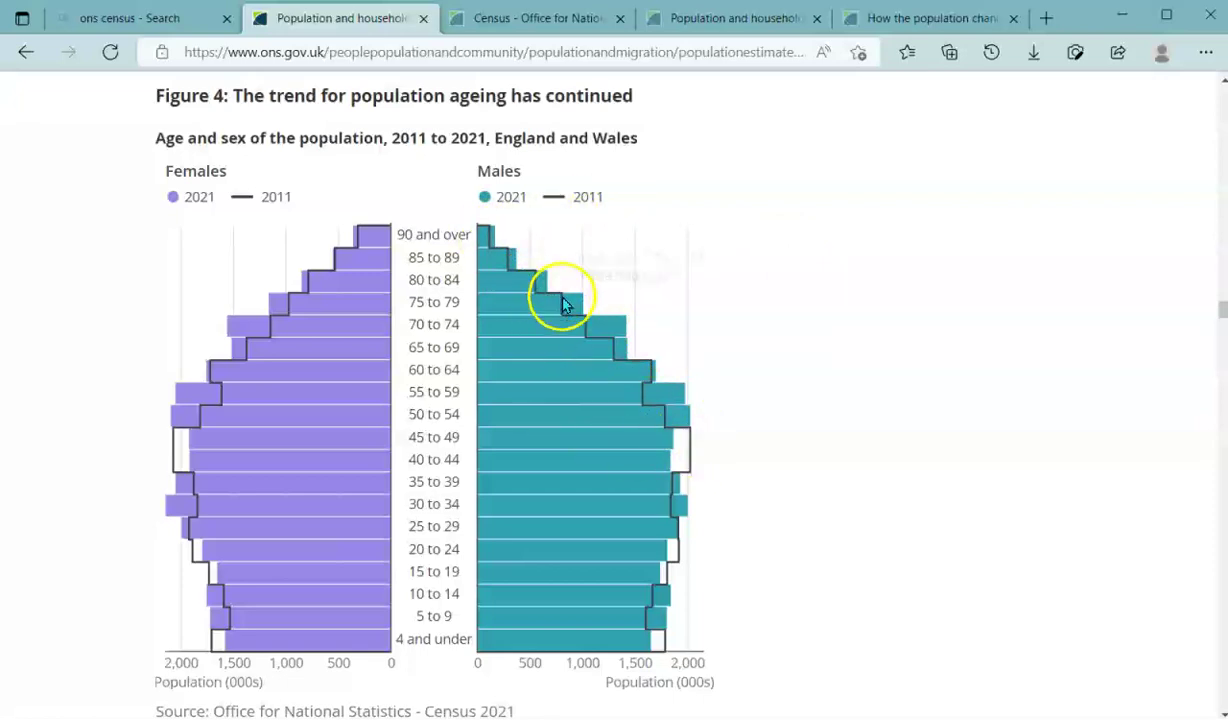
{"action": "mouse_move", "coordinate": [643, 373]}
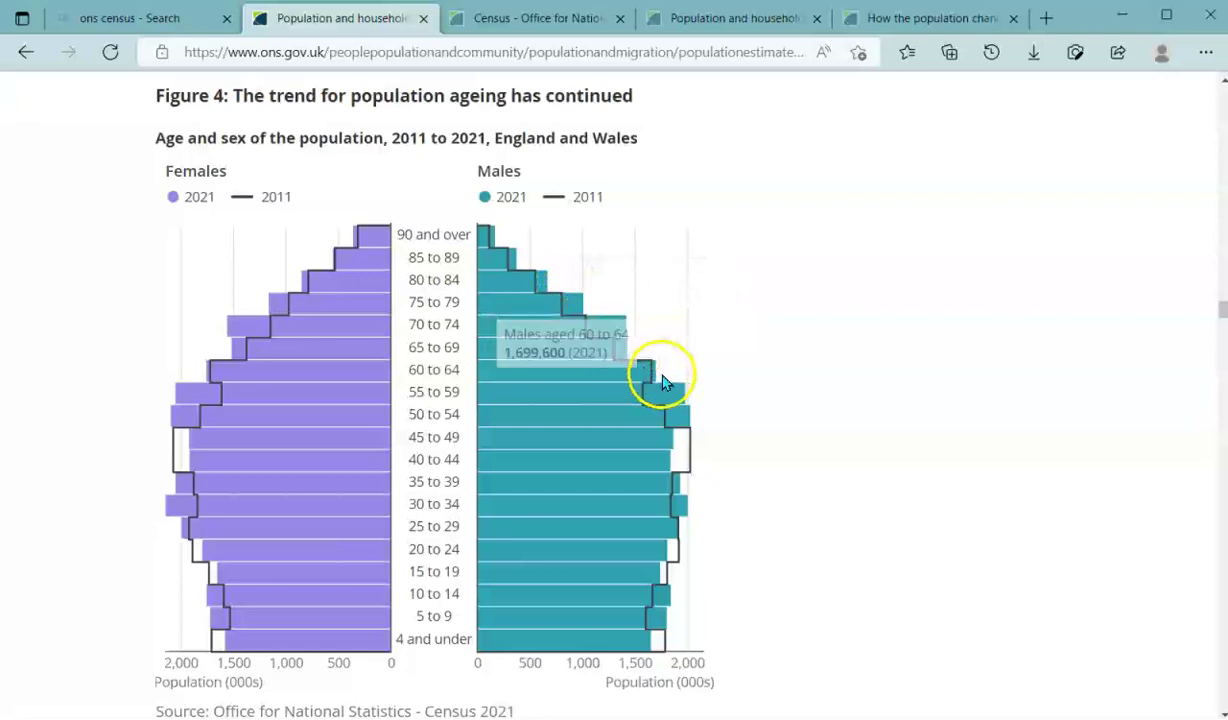
{"action": "mouse_move", "coordinate": [676, 421]}
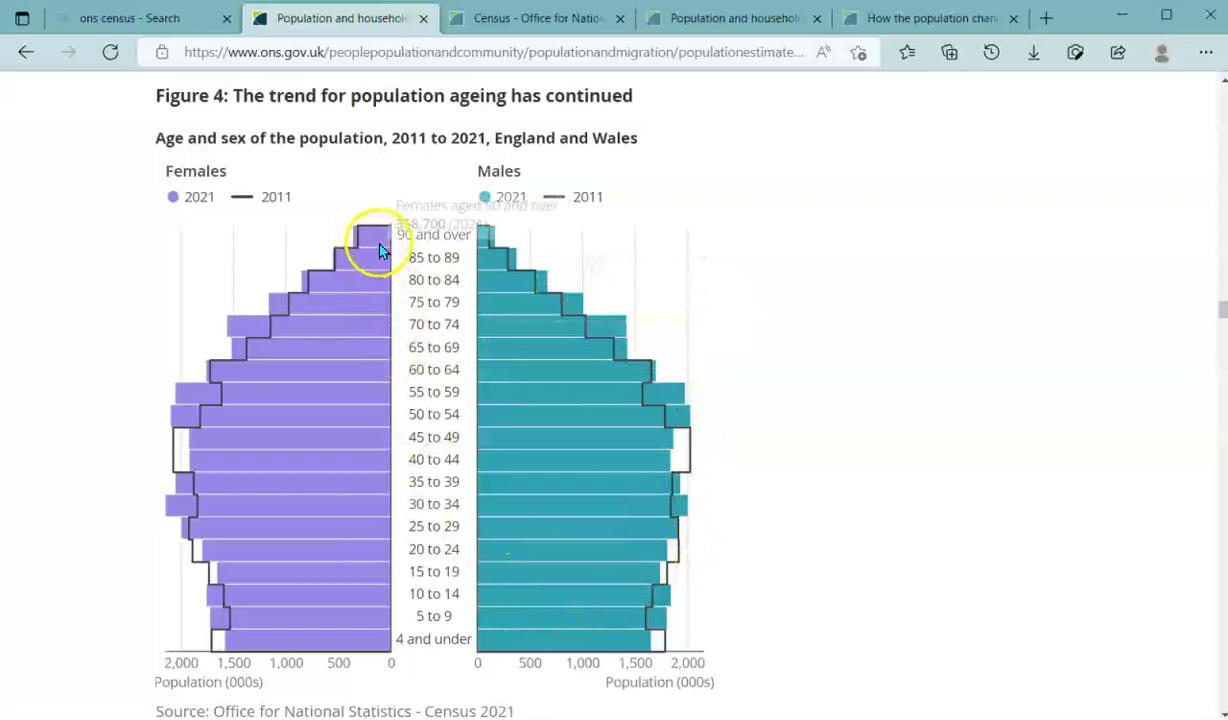
Examine the female bars in Figure 4 and compare the 2021 figures for females and males aged 70 to 74
{"action": "mouse_move", "coordinate": [334, 430]}
{"action": "left_click_drag", "start_coordinate": [337, 437], "coordinate": [325, 324]}
{"action": "mouse_move", "coordinate": [521, 321]}
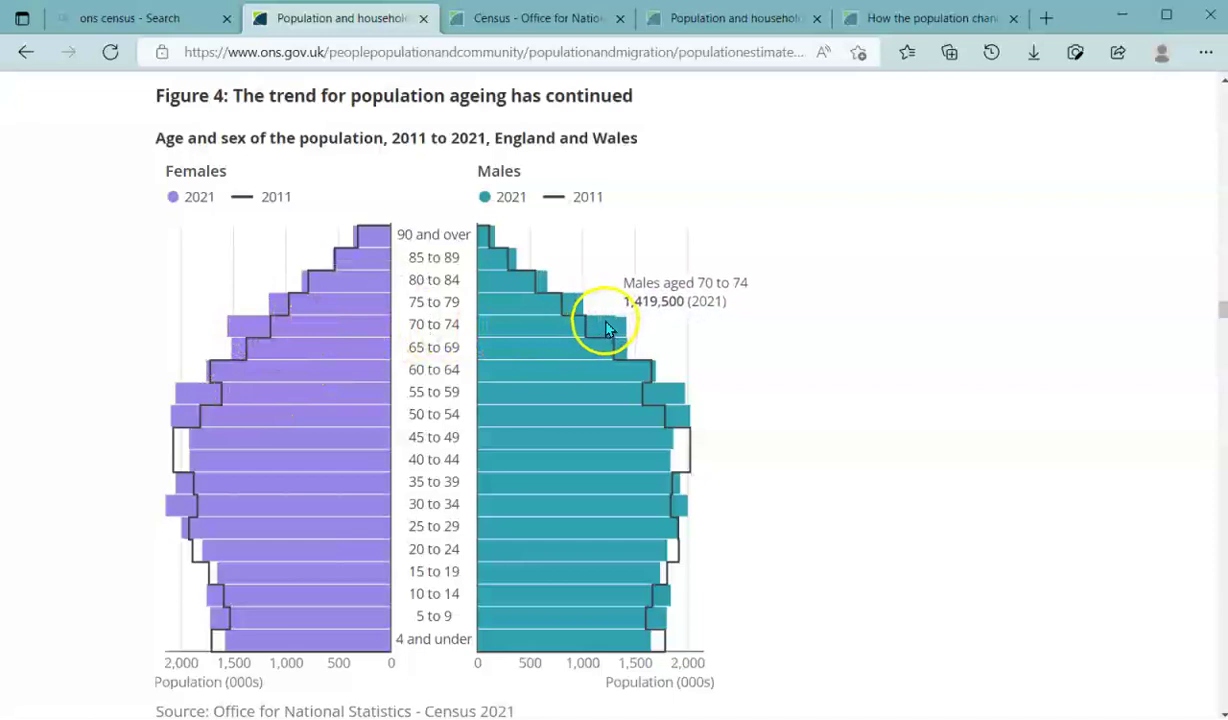
{"action": "mouse_move", "coordinate": [364, 332]}
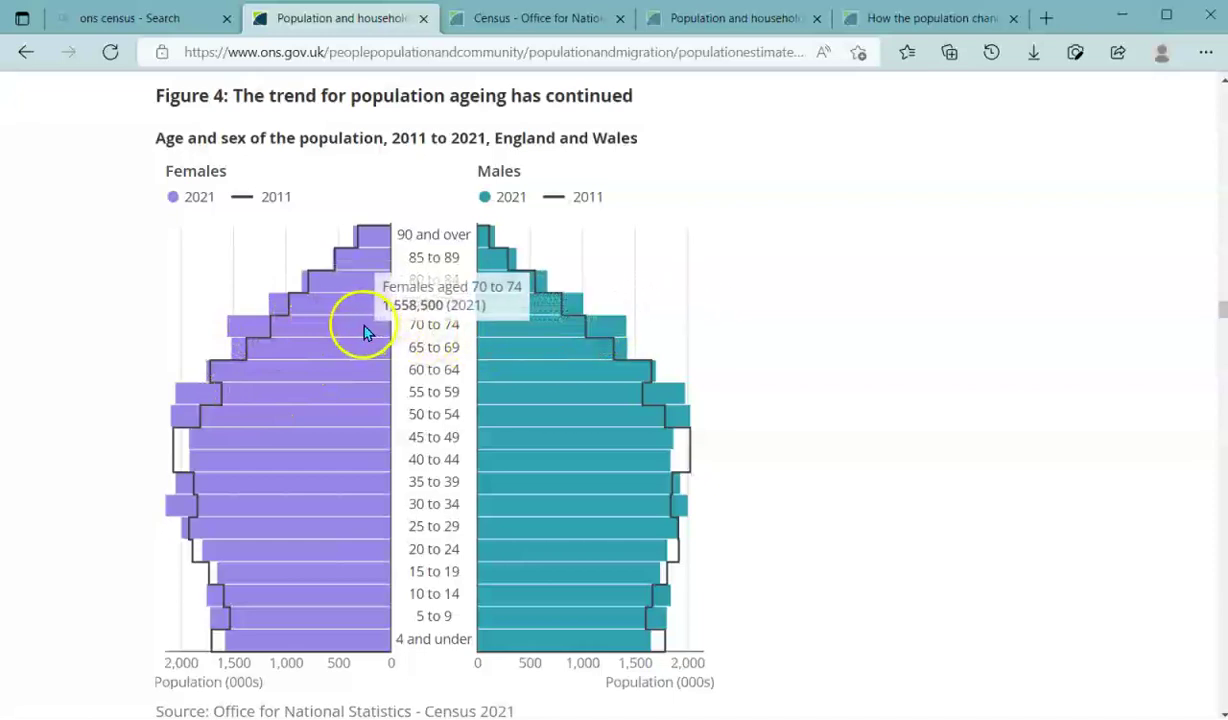
{"action": "left_click_drag", "start_coordinate": [364, 332], "coordinate": [603, 328]}
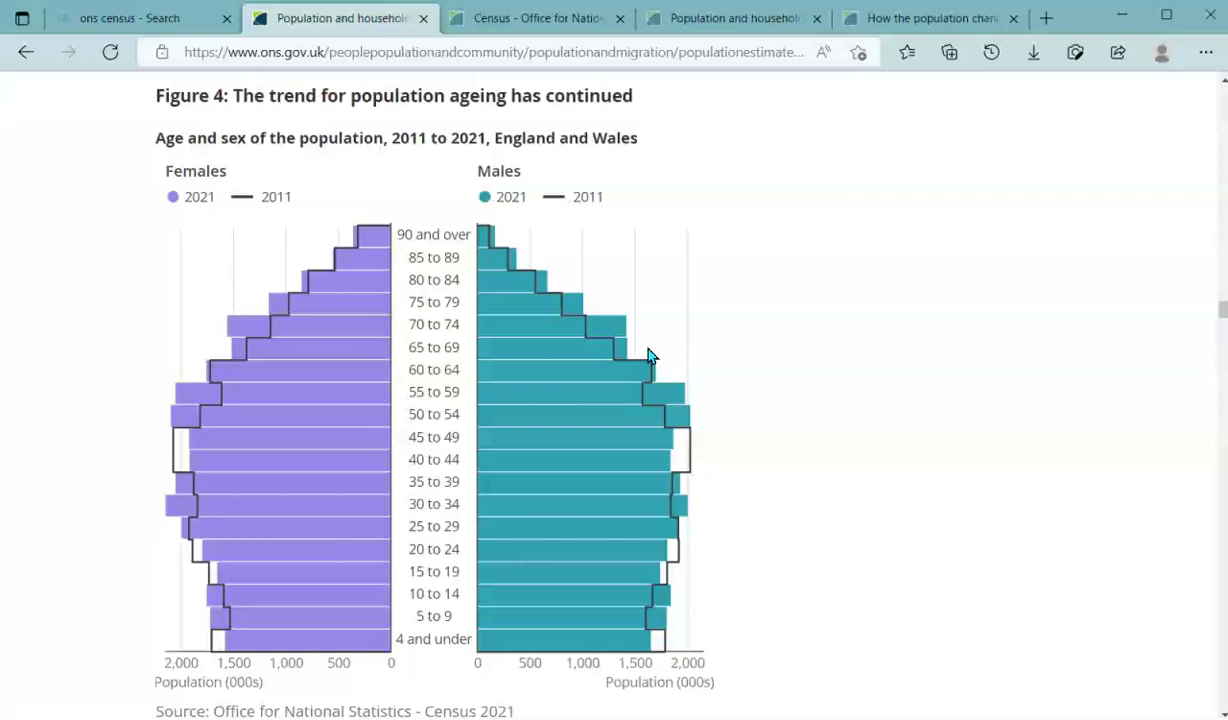
View the 2021 figure for males aged 55 to 59 and compare the 45 to 49 bar with the 2011 outline
{"action": "mouse_move", "coordinate": [593, 340]}
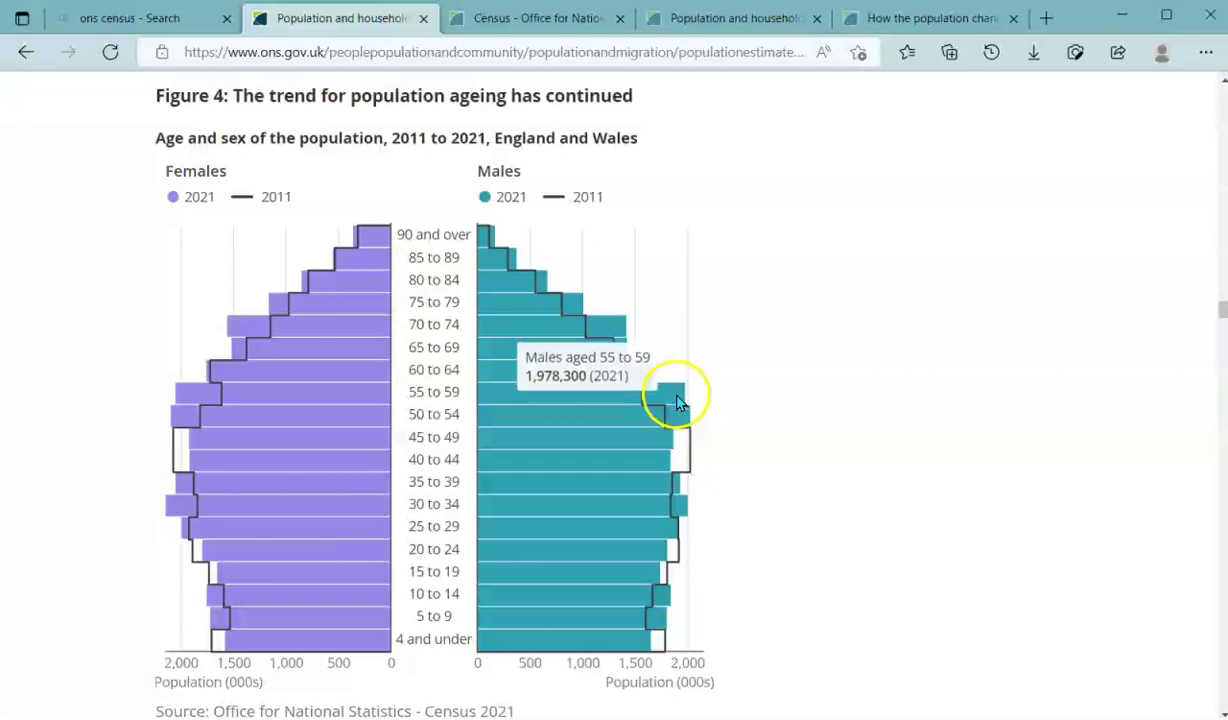
{"action": "mouse_move", "coordinate": [667, 390]}
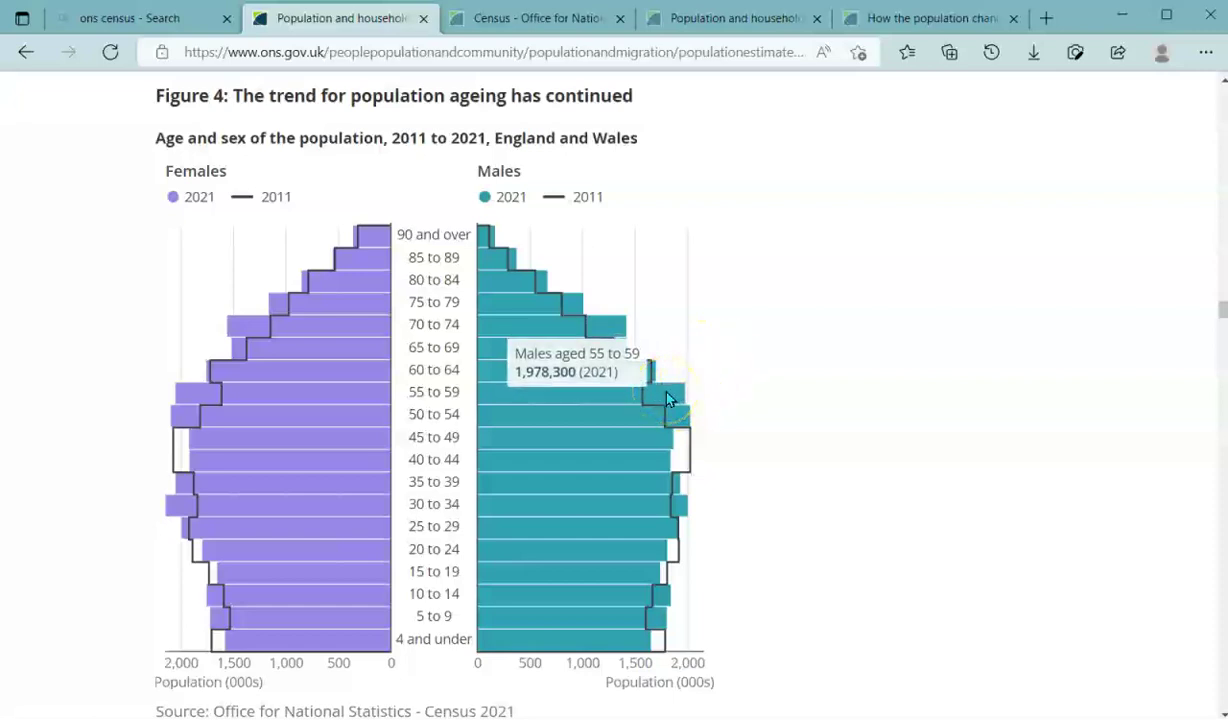
{"action": "mouse_move", "coordinate": [668, 442]}
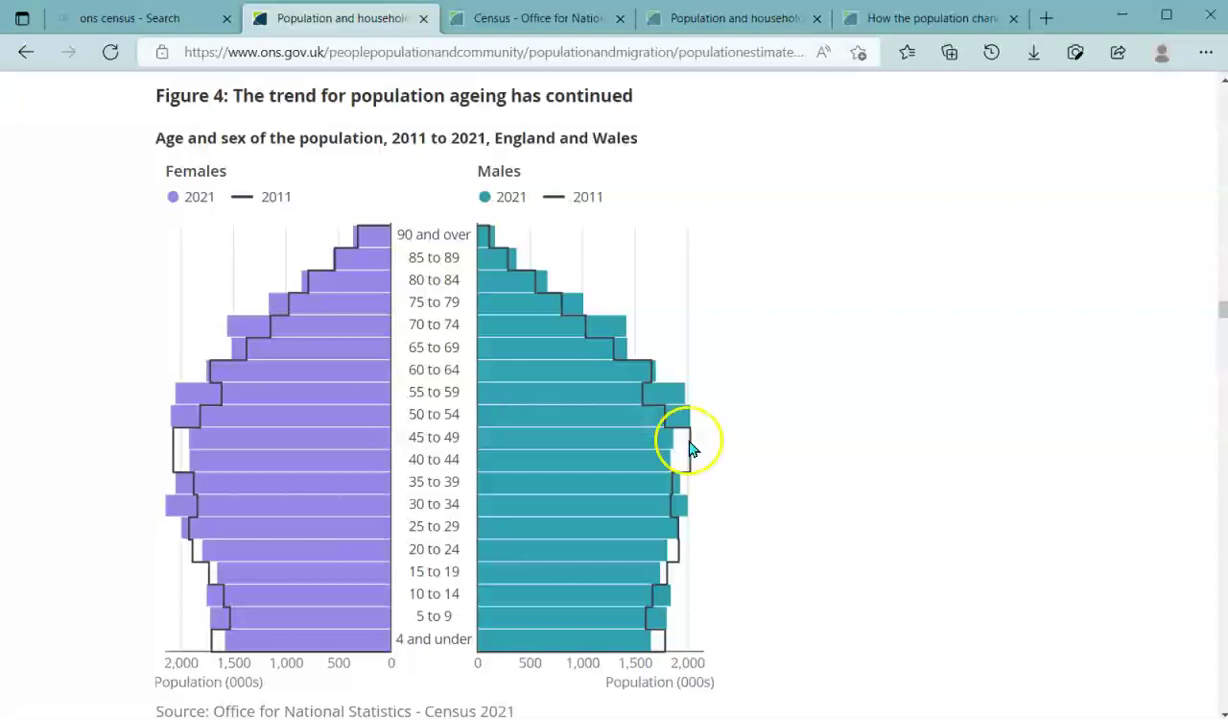
Locate the .xlsx data download below Figure 4 and return to the age and sex pyramid
{"action": "scroll", "coordinate": [710, 525], "scroll_direction": "down", "scroll_amount": 3}
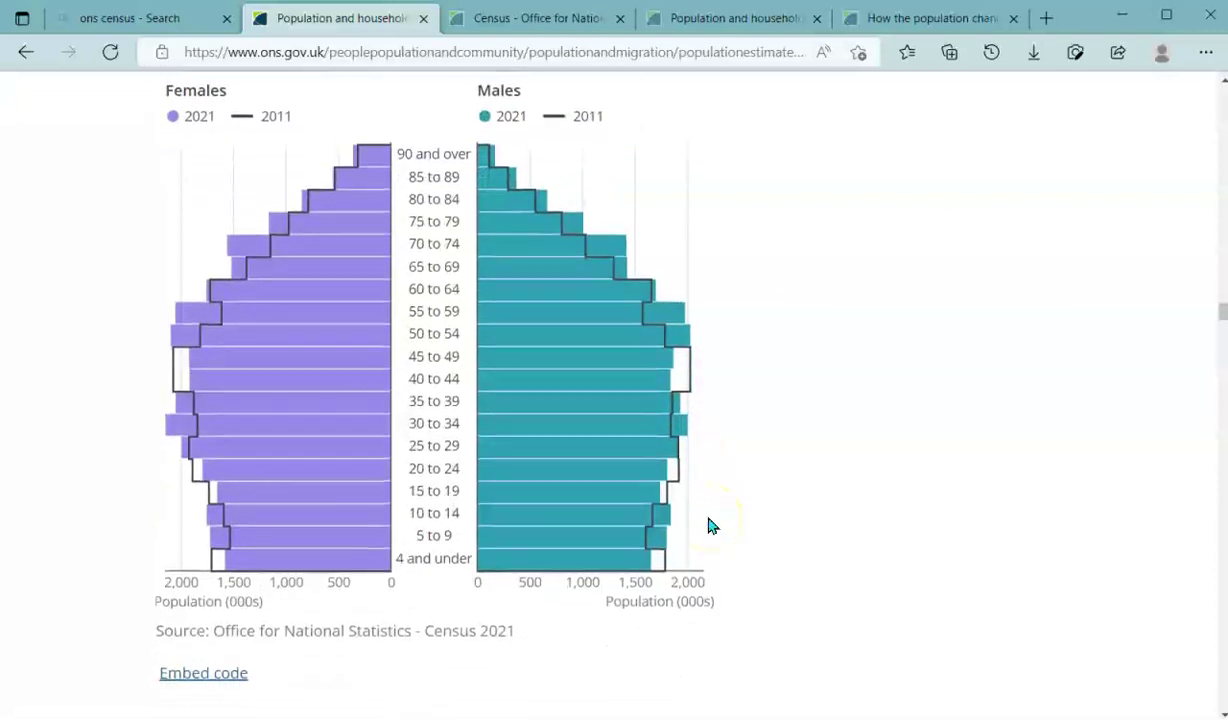
{"action": "scroll", "coordinate": [710, 525], "scroll_direction": "down", "scroll_amount": 1}
{"action": "scroll", "coordinate": [710, 525], "scroll_direction": "up", "scroll_amount": 1}
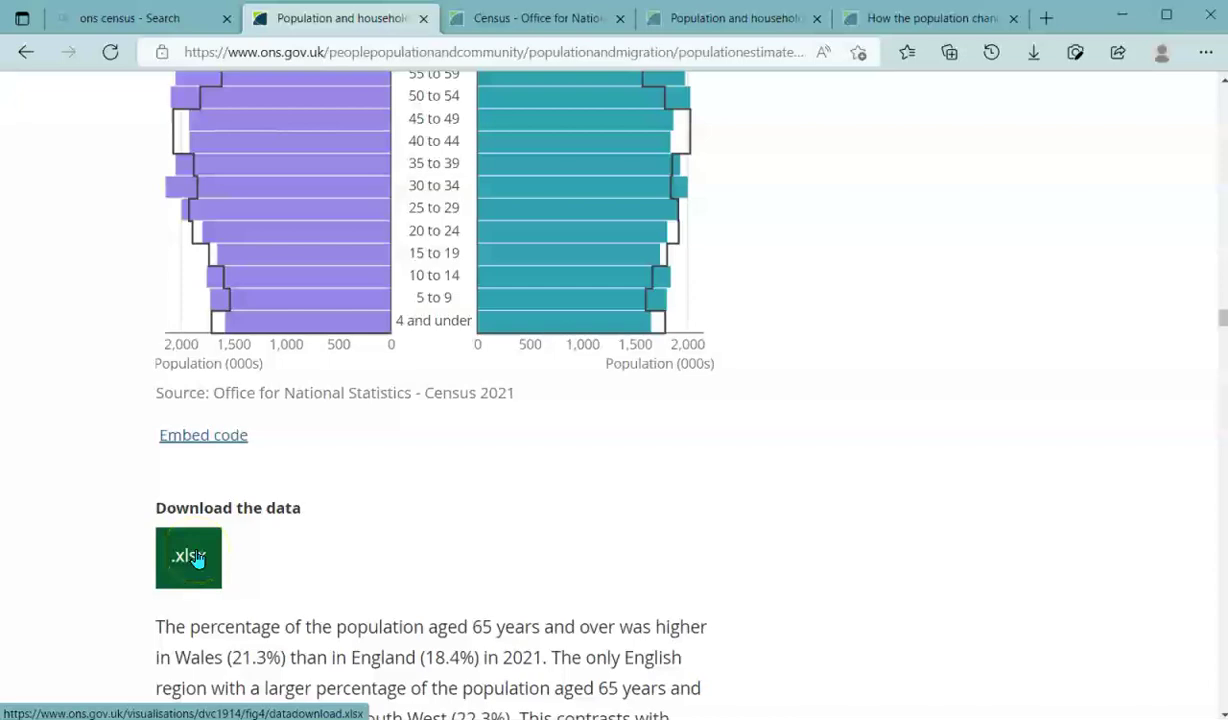
{"action": "scroll", "coordinate": [281, 468], "scroll_direction": "up", "scroll_amount": 2}
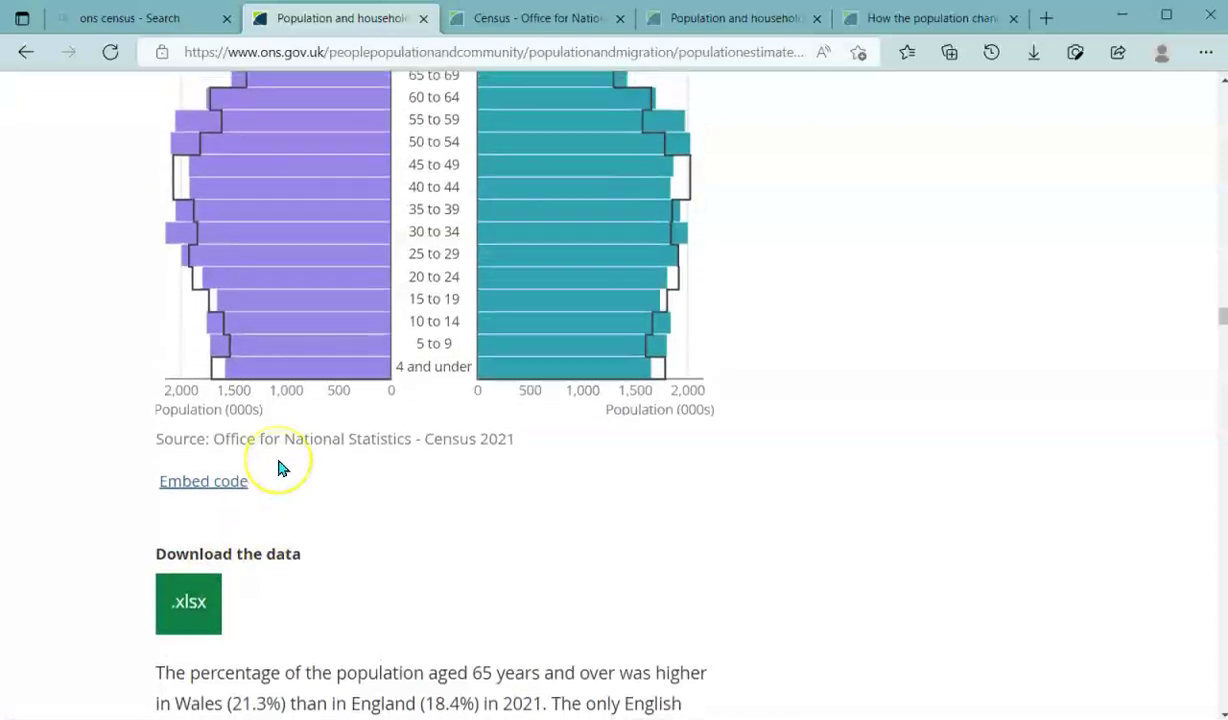
{"action": "scroll", "coordinate": [281, 468], "scroll_direction": "up", "scroll_amount": 1}
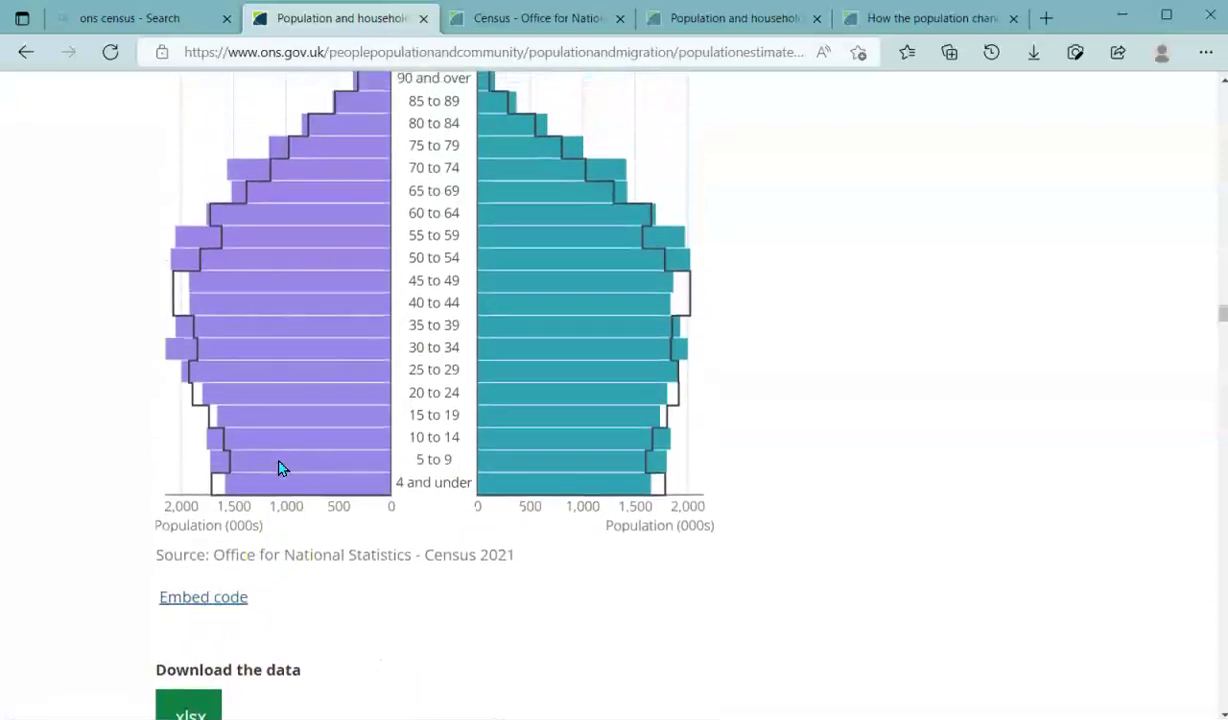
Examine the youngest age groups in Figure 4 and view the 2021 figures for males aged 10 to 14 and 5 to 9
{"action": "scroll", "coordinate": [281, 468], "scroll_direction": "up", "scroll_amount": 1}
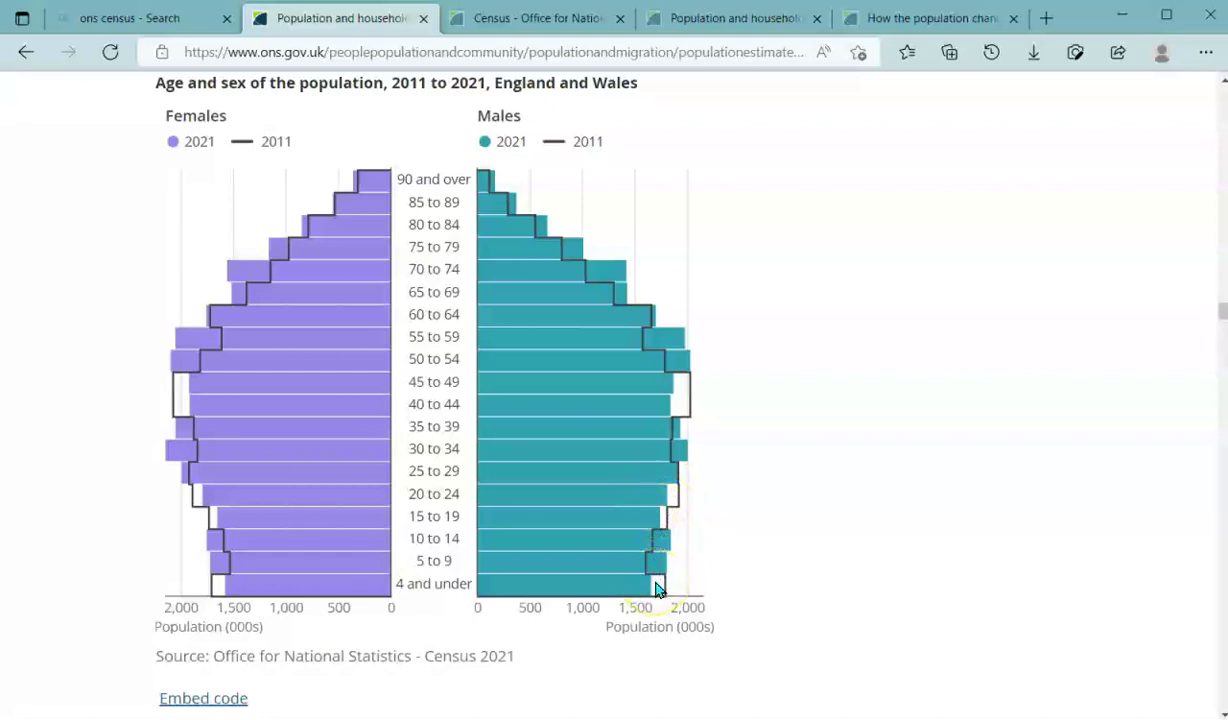
{"action": "scroll", "coordinate": [657, 590], "scroll_direction": "down", "scroll_amount": 1}
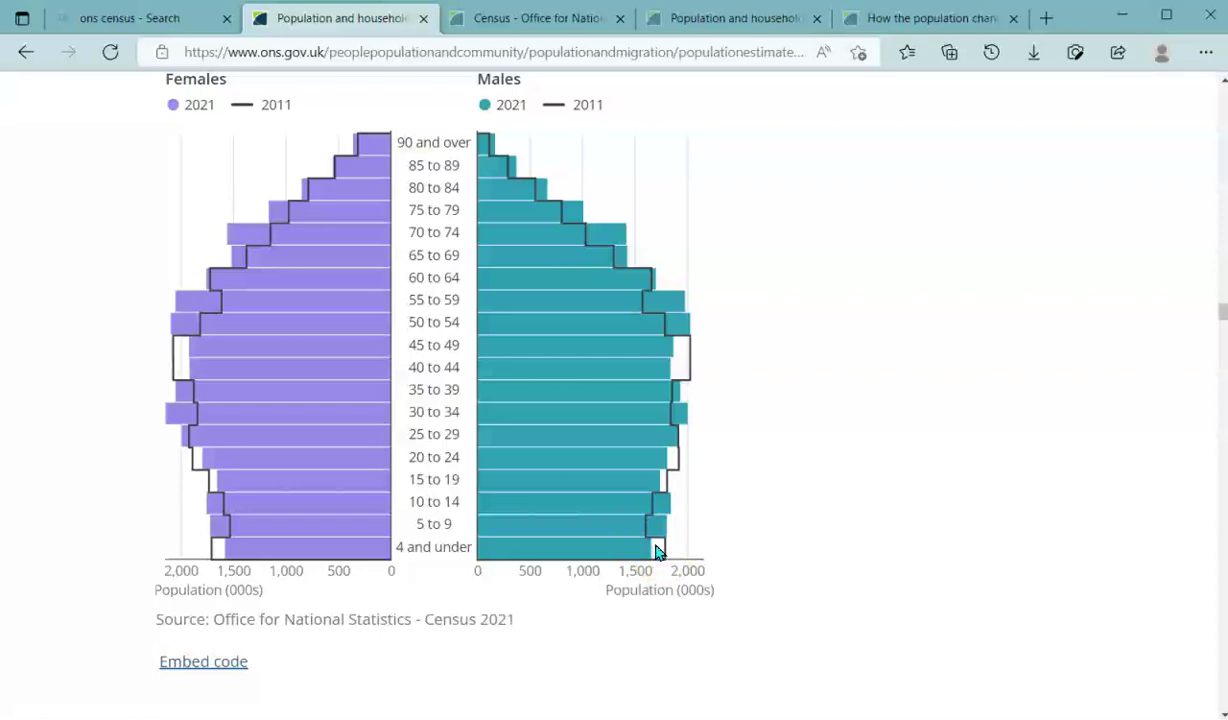
{"action": "left_click", "coordinate": [668, 514]}
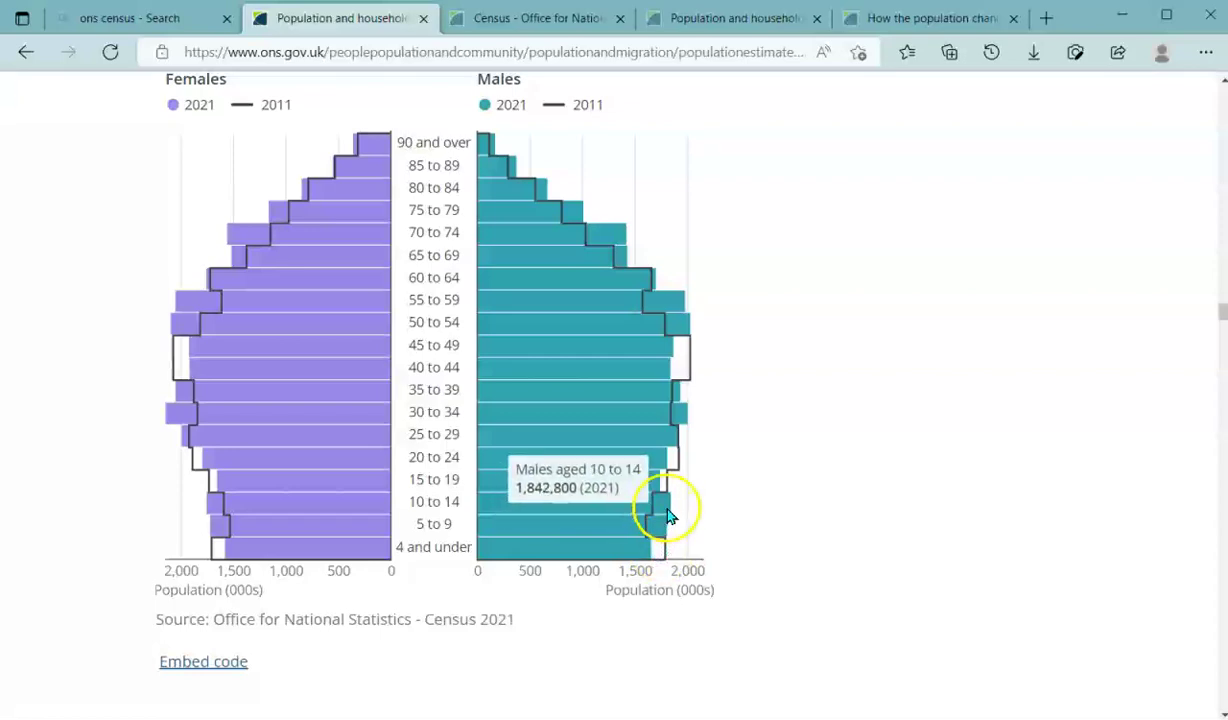
{"action": "mouse_move", "coordinate": [662, 532]}
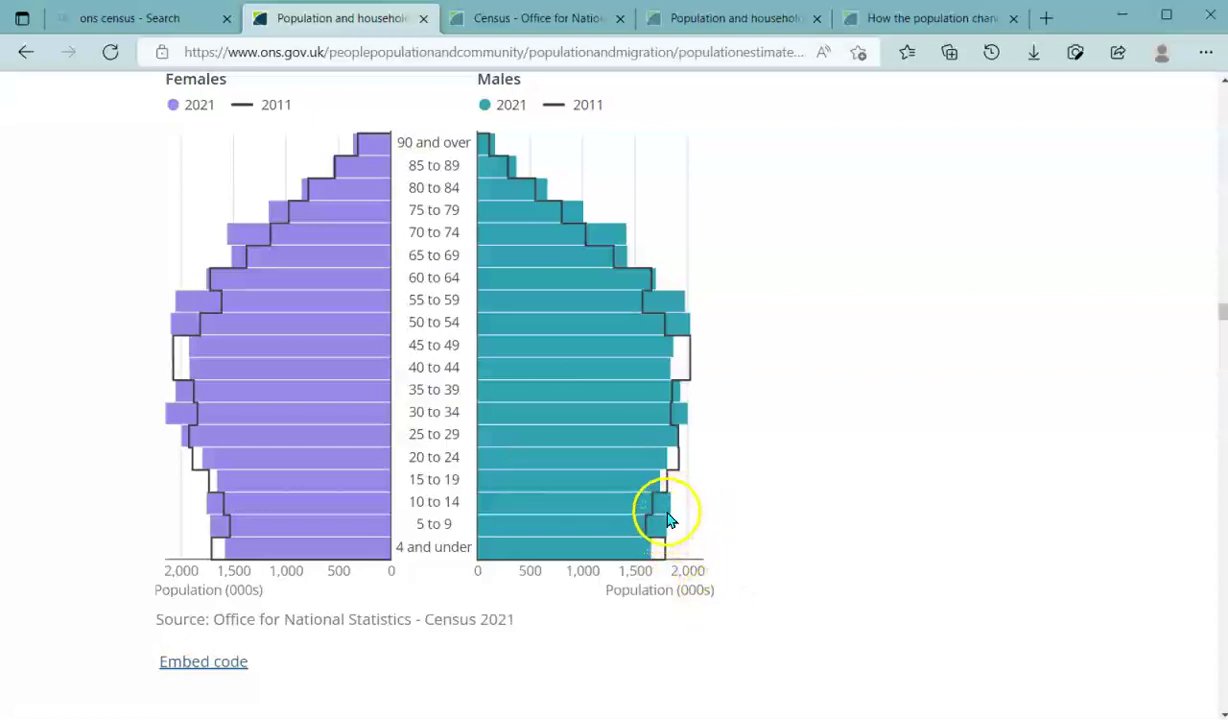
Read the paragraphs below Figure 4 comparing age groups across England, Wales, the English regions and local authorities
{"action": "scroll", "coordinate": [662, 532], "scroll_direction": "down", "scroll_amount": 2}
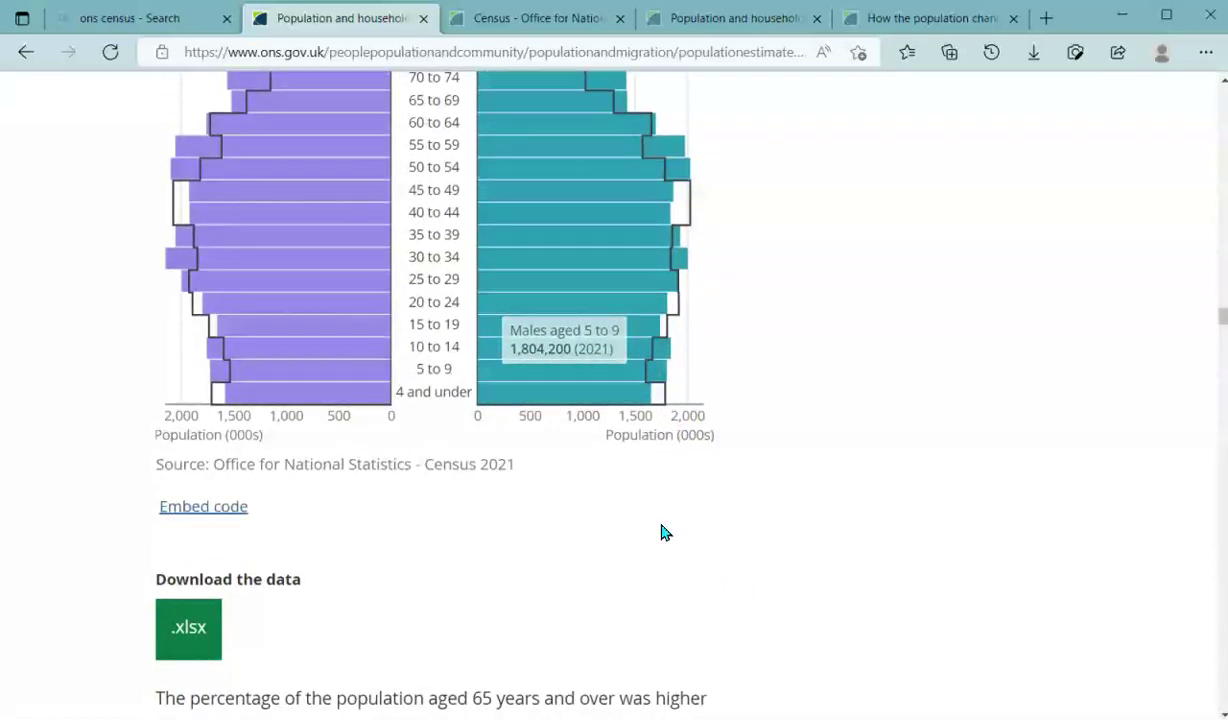
{"action": "scroll", "coordinate": [662, 531], "scroll_direction": "down", "scroll_amount": 5}
{"action": "scroll", "coordinate": [660, 523], "scroll_direction": "down", "scroll_amount": 1}
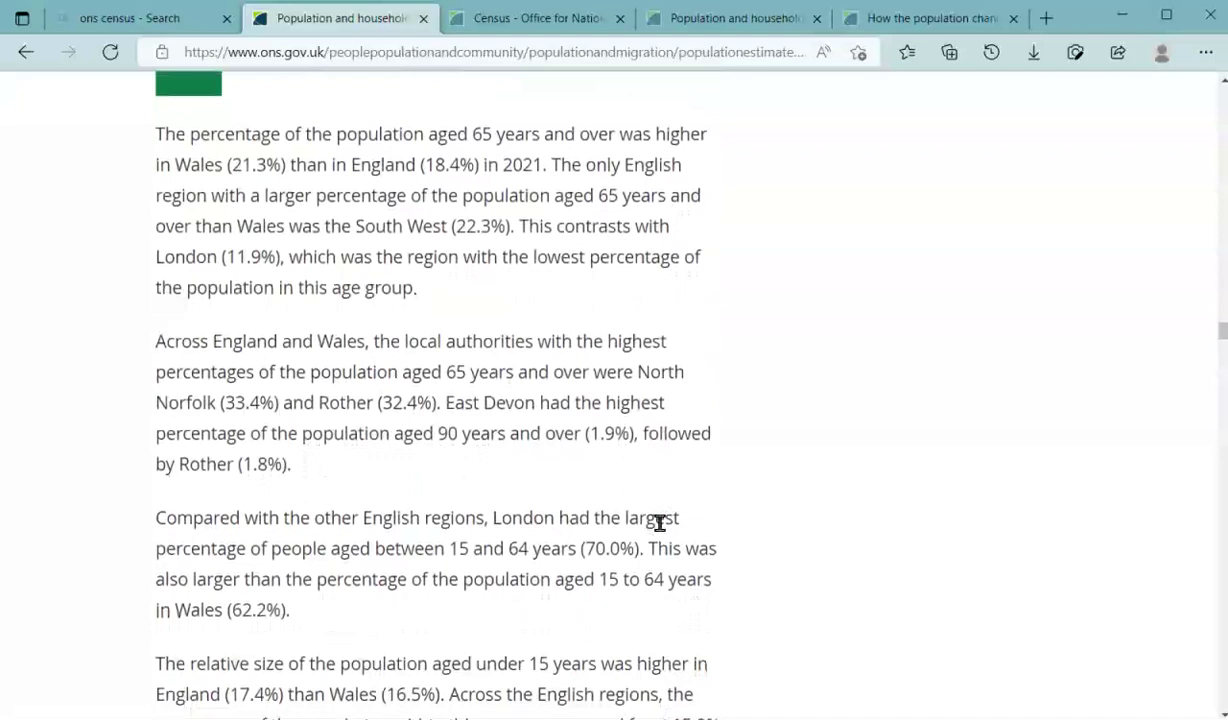
{"action": "scroll", "coordinate": [660, 523], "scroll_direction": "down", "scroll_amount": 1}
{"action": "scroll", "coordinate": [660, 524], "scroll_direction": "down", "scroll_amount": 2}
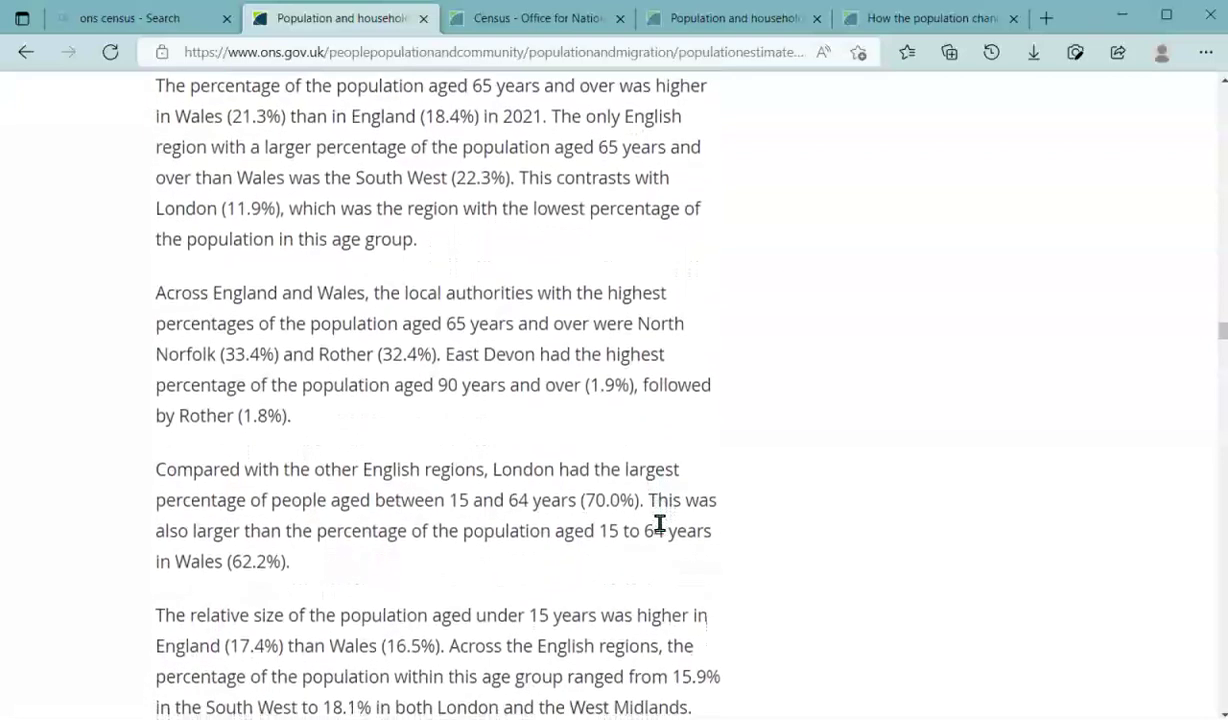
{"action": "scroll", "coordinate": [660, 524], "scroll_direction": "down", "scroll_amount": 1}
{"action": "scroll", "coordinate": [660, 524], "scroll_direction": "down", "scroll_amount": 1}
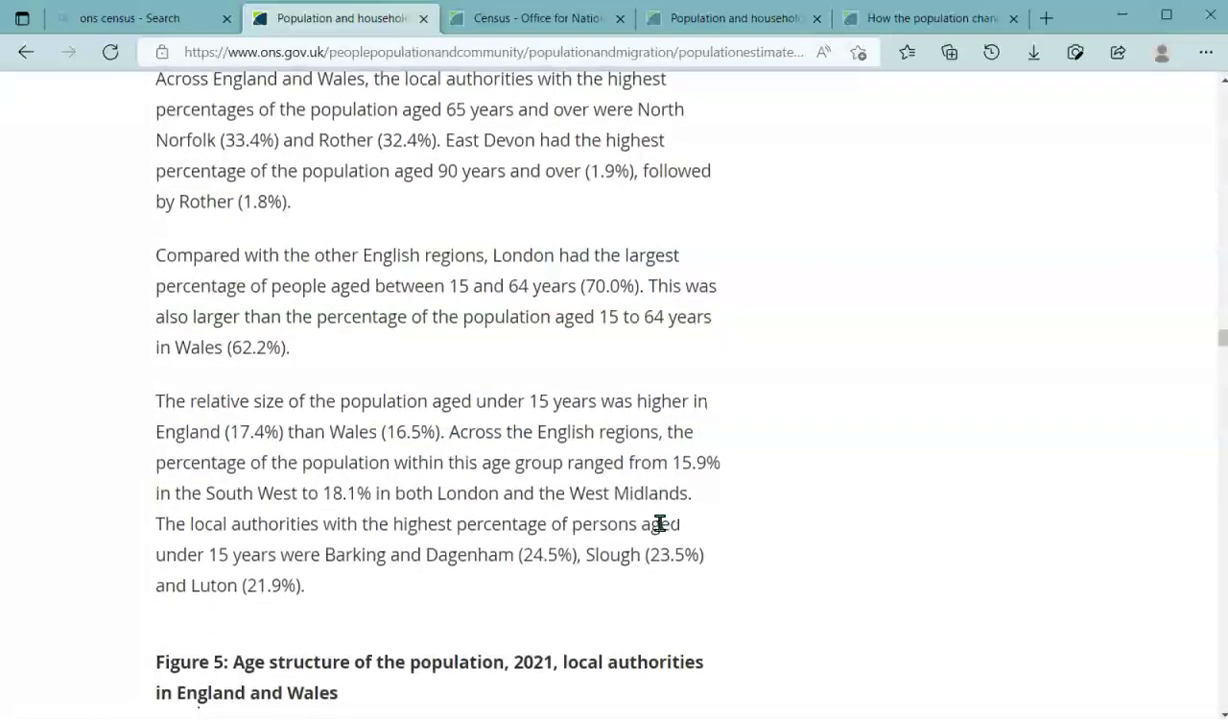
{"action": "scroll", "coordinate": [660, 524], "scroll_direction": "up", "scroll_amount": 2}
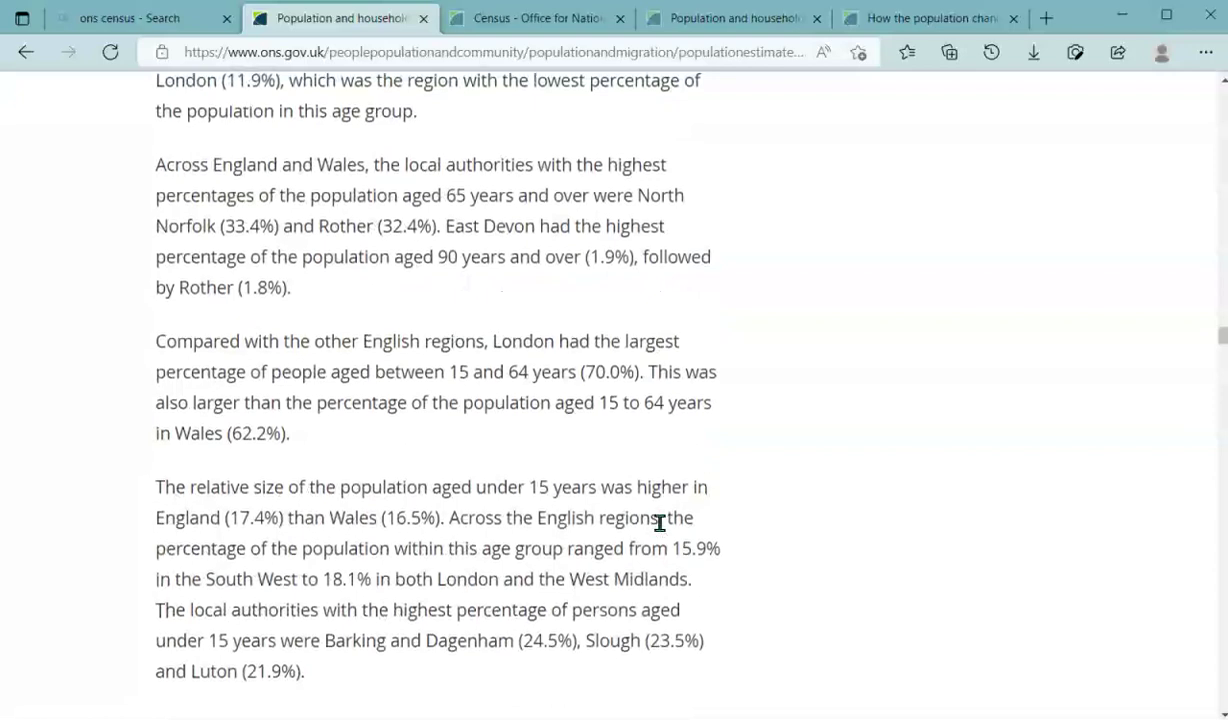
{"action": "scroll", "coordinate": [660, 524], "scroll_direction": "down", "scroll_amount": 1}
{"action": "scroll", "coordinate": [660, 524], "scroll_direction": "down", "scroll_amount": 1}
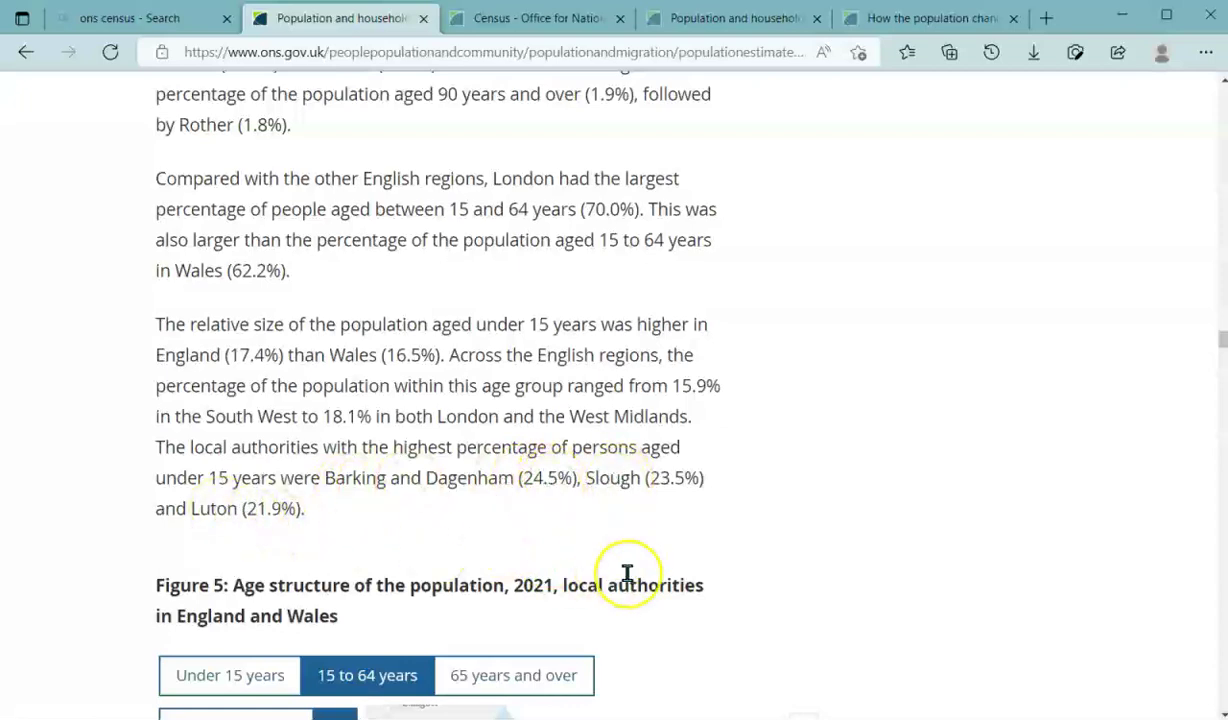
Switch the Figure 5 age structure map to Under 15 years and examine the pattern across local authorities
{"action": "scroll", "coordinate": [626, 575], "scroll_direction": "down", "scroll_amount": 3}
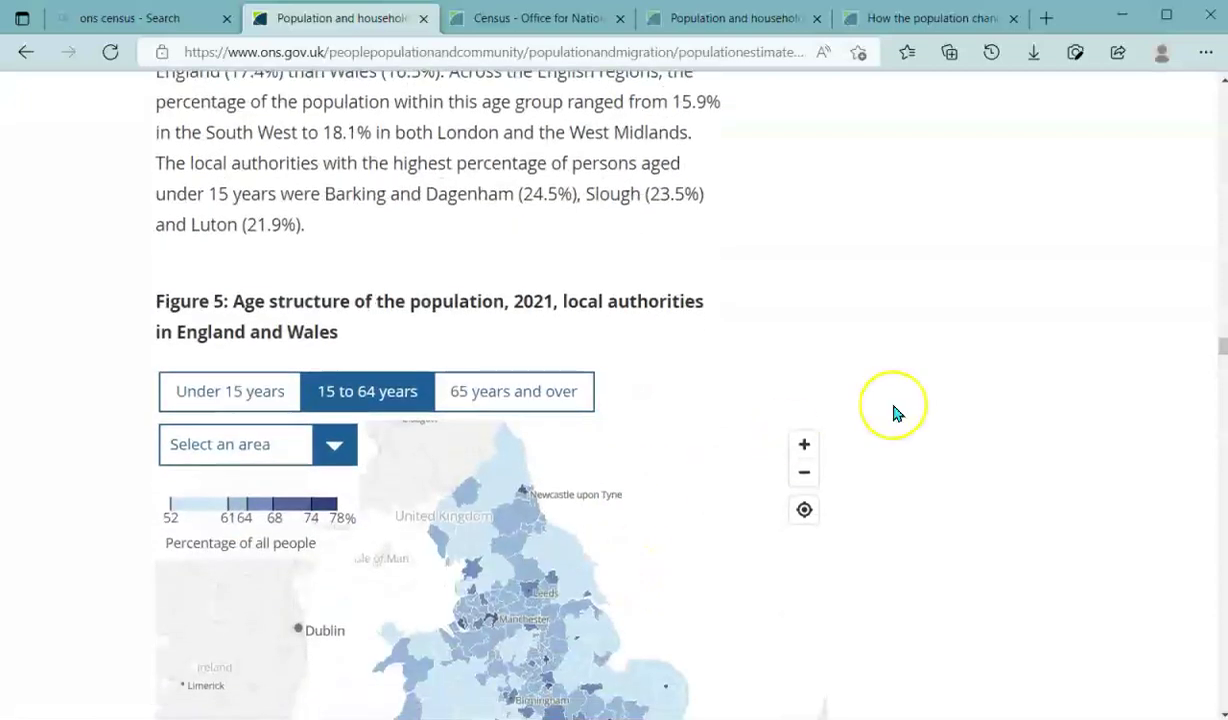
{"action": "scroll", "coordinate": [895, 412], "scroll_direction": "down", "scroll_amount": 2}
{"action": "scroll", "coordinate": [895, 412], "scroll_direction": "down", "scroll_amount": 1}
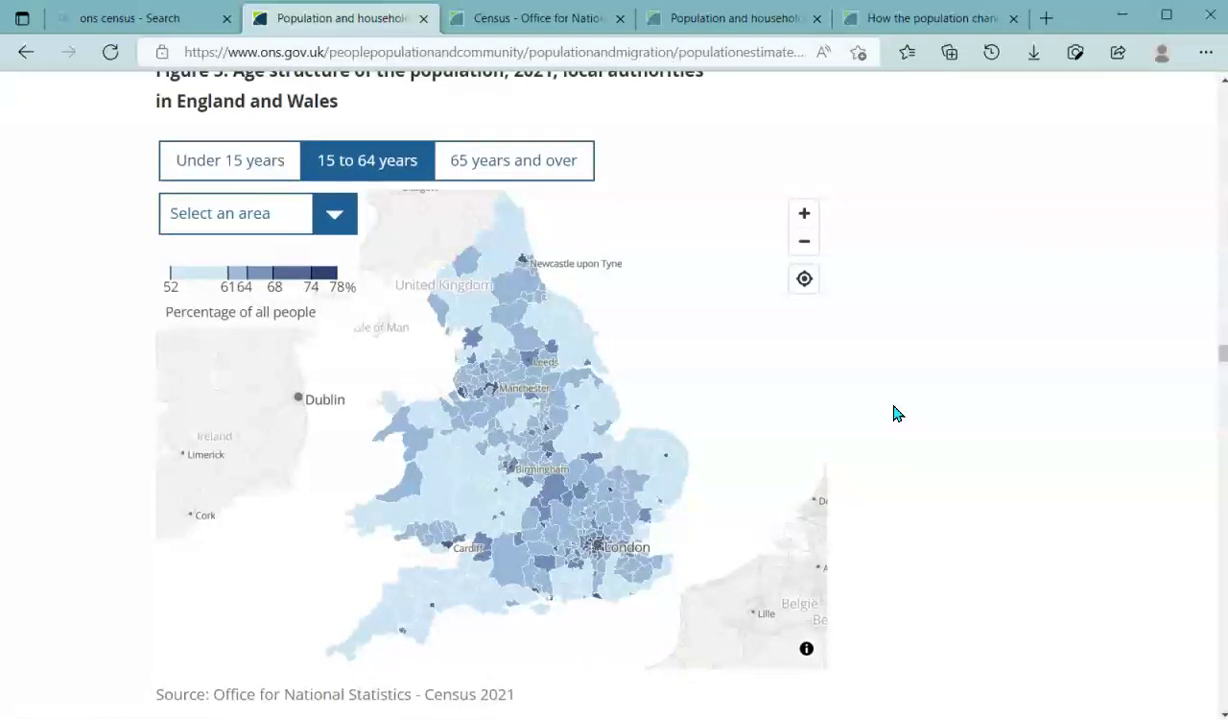
{"action": "left_click", "coordinate": [240, 165]}
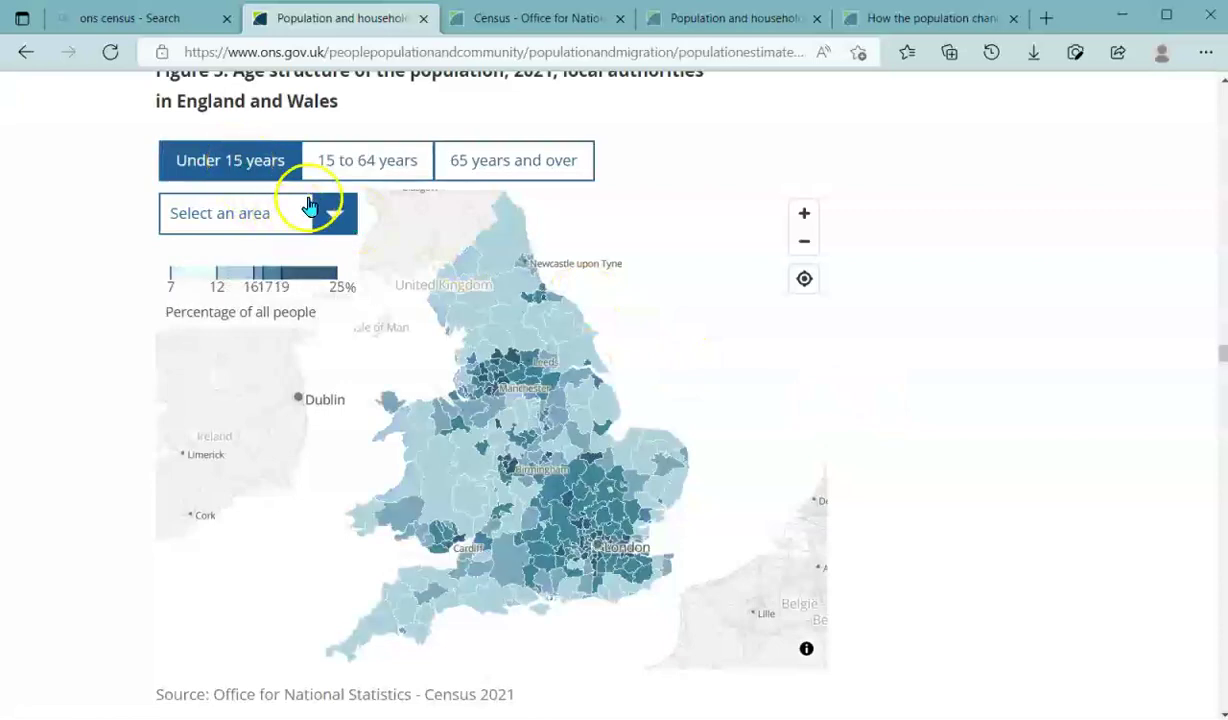
{"action": "scroll", "coordinate": [932, 325], "scroll_direction": "up", "scroll_amount": 1}
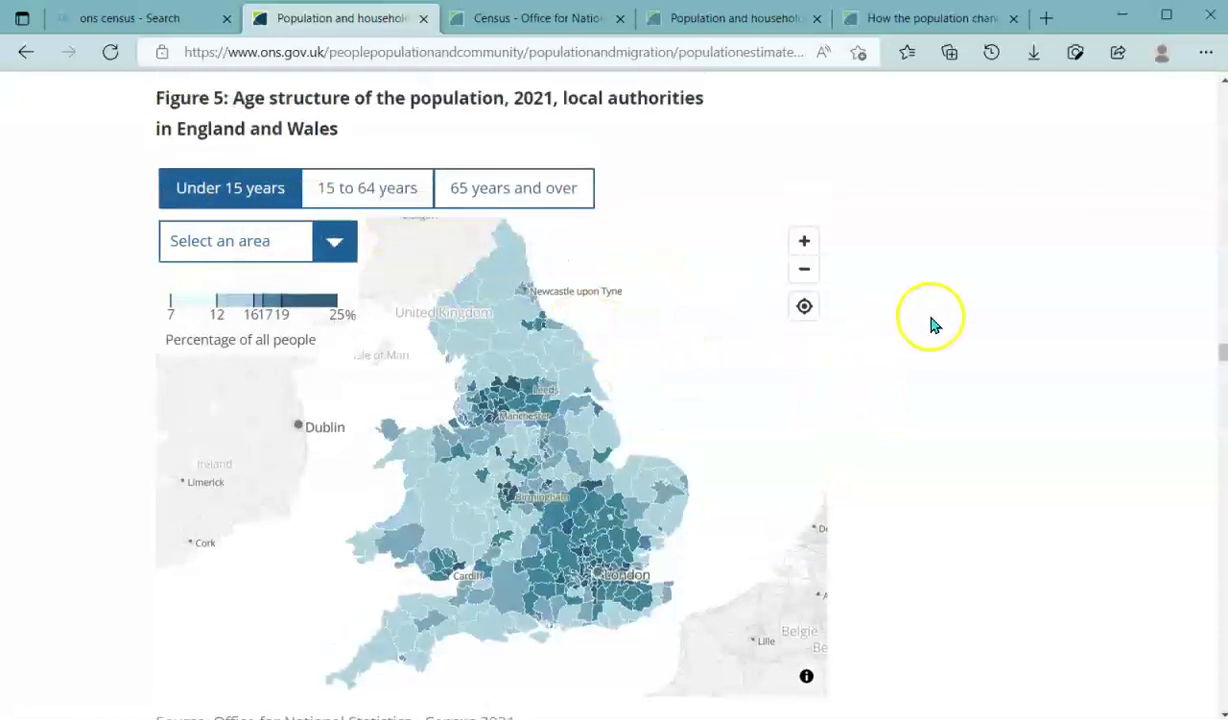
{"action": "scroll", "coordinate": [932, 325], "scroll_direction": "down", "scroll_amount": 1}
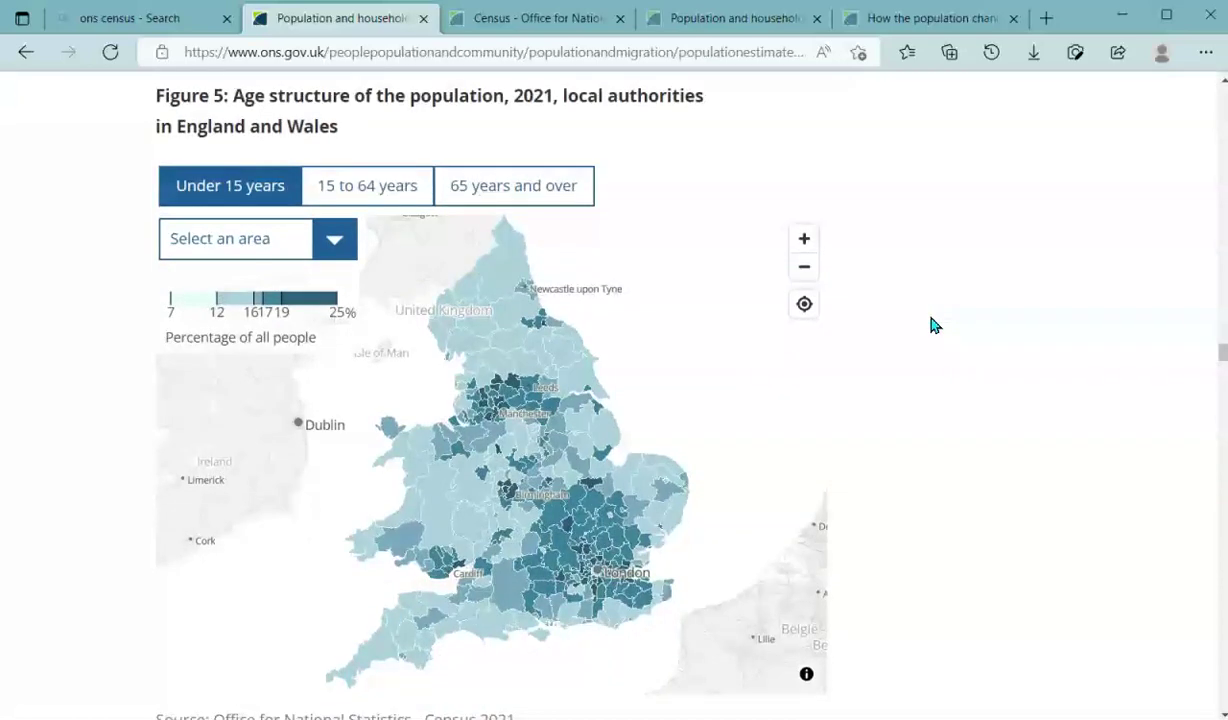
{"action": "scroll", "coordinate": [932, 325], "scroll_direction": "down", "scroll_amount": 1}
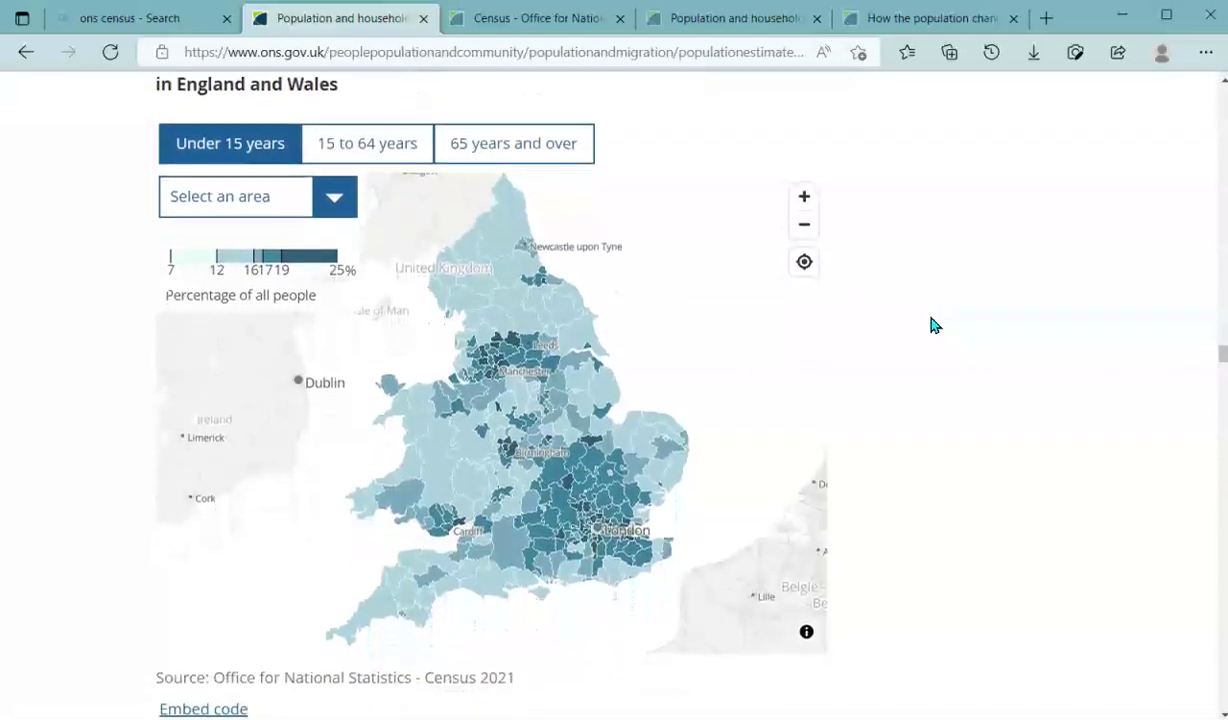
{"action": "scroll", "coordinate": [932, 325], "scroll_direction": "down", "scroll_amount": 1}
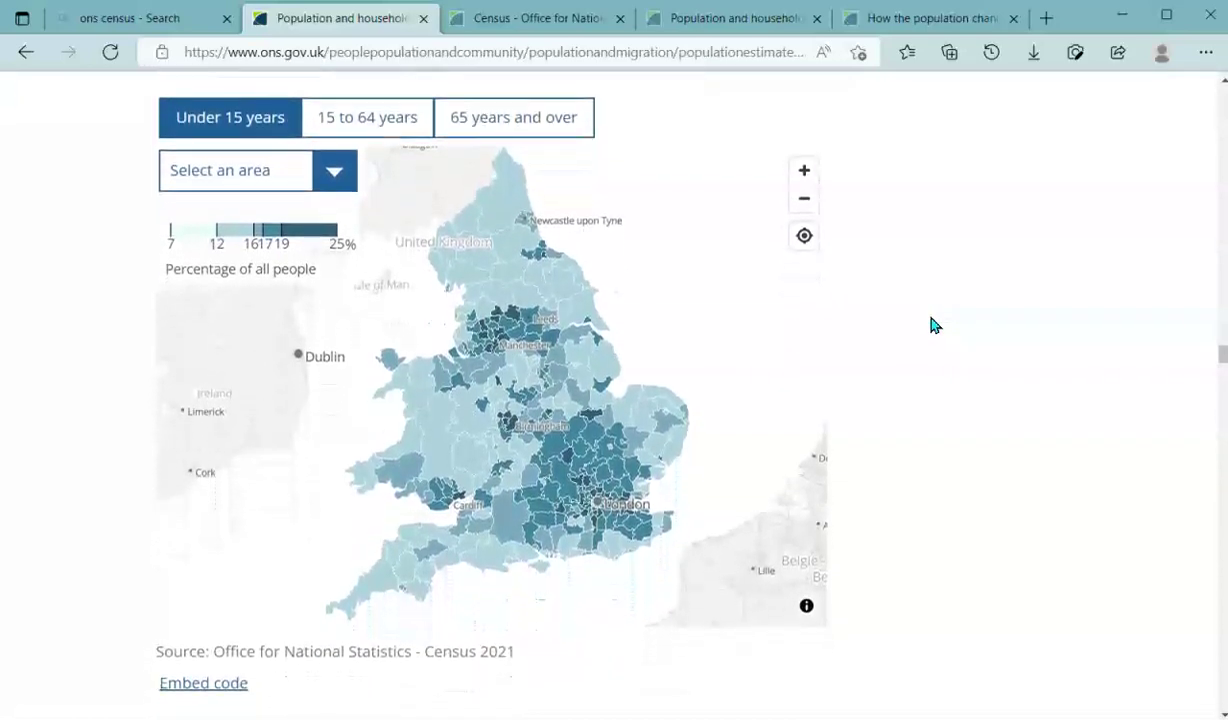
Switch the Figure 5 map to 65 years and over and view coastal local authorities, including East Devon and Broadland
{"action": "scroll", "coordinate": [932, 325], "scroll_direction": "up", "scroll_amount": 3}
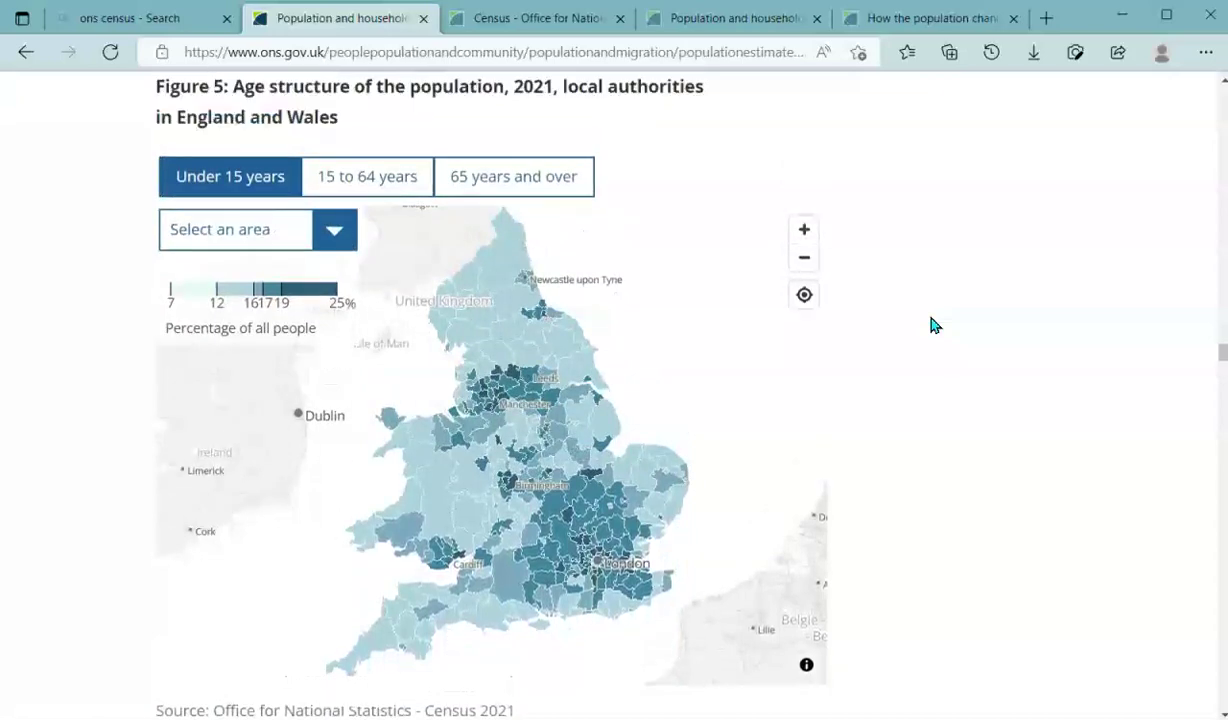
{"action": "scroll", "coordinate": [932, 325], "scroll_direction": "down", "scroll_amount": 2}
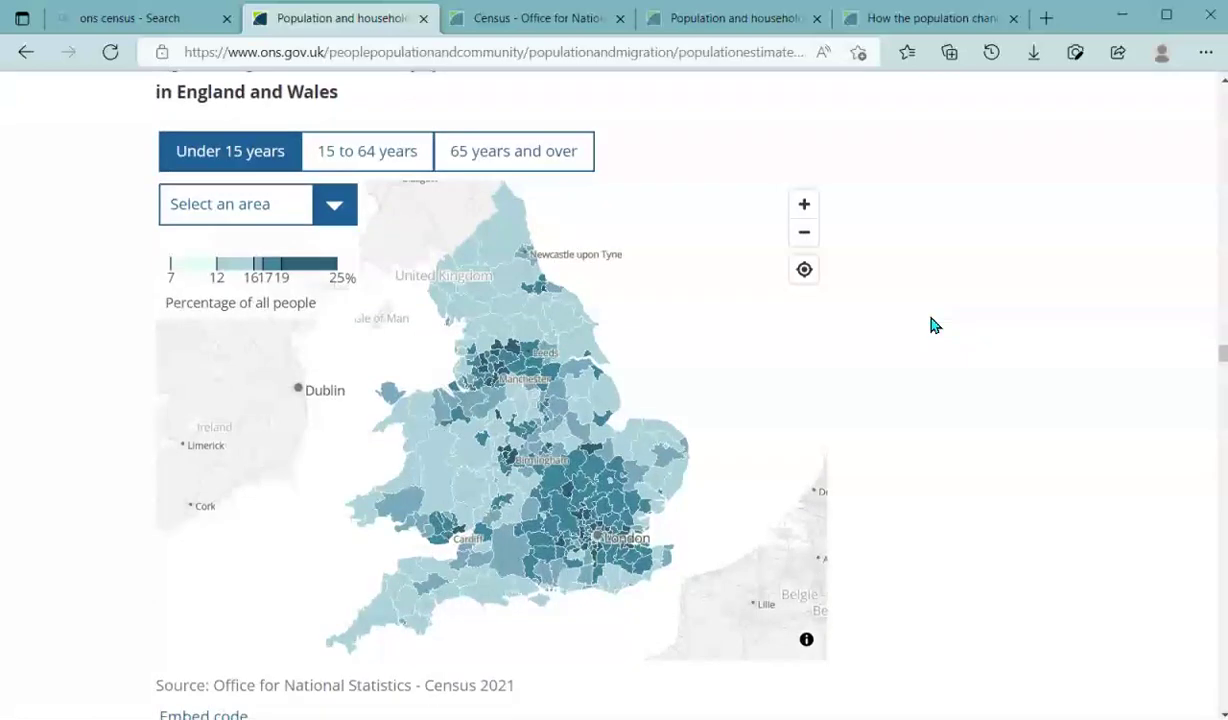
{"action": "left_click", "coordinate": [634, 428]}
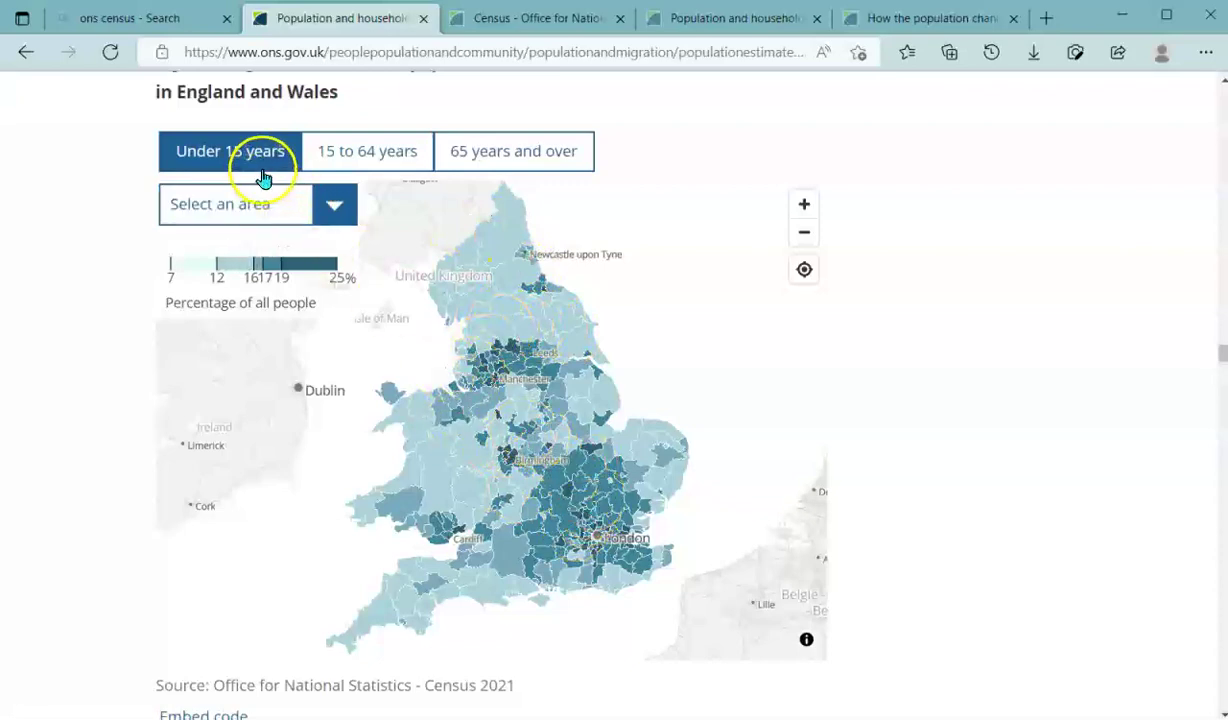
{"action": "left_click", "coordinate": [512, 148]}
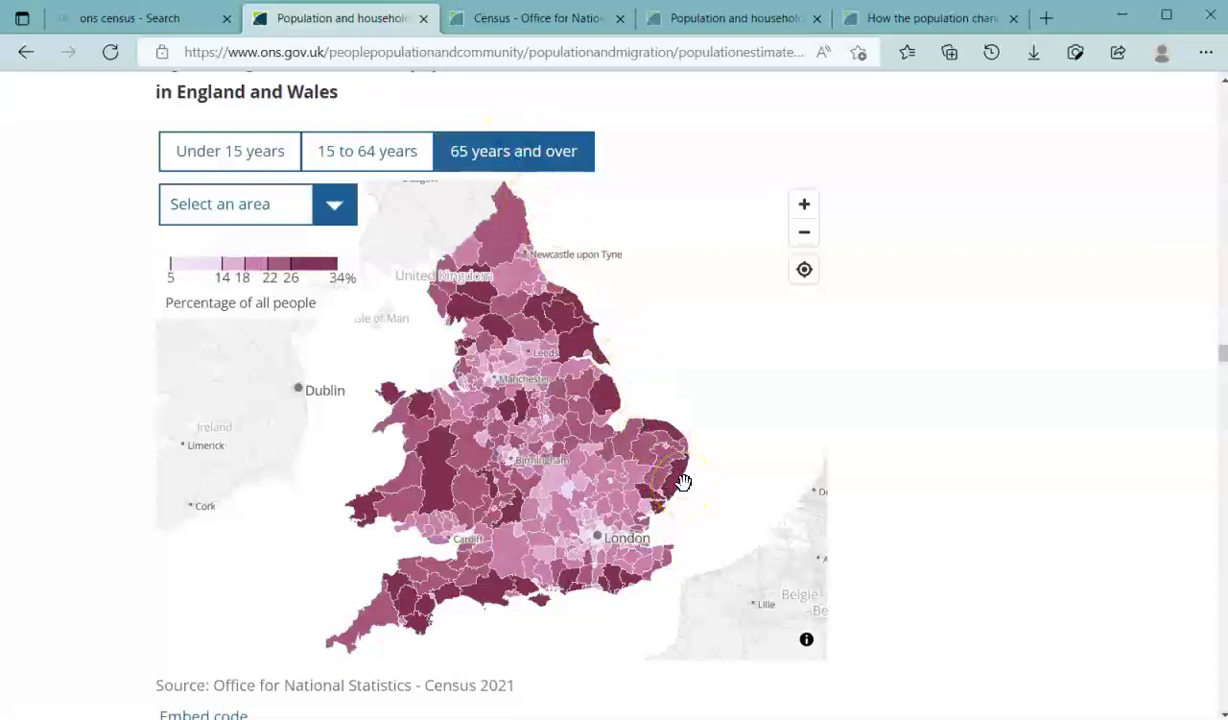
{"action": "left_click", "coordinate": [665, 452]}
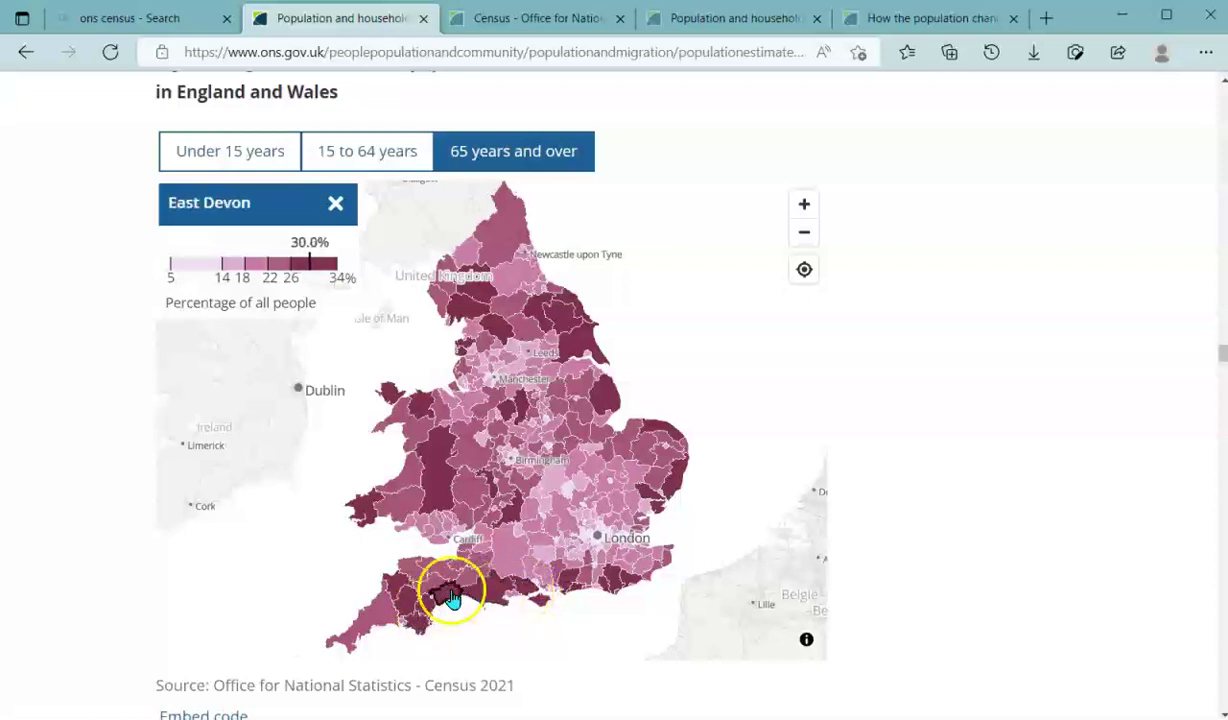
{"action": "left_click", "coordinate": [605, 592]}
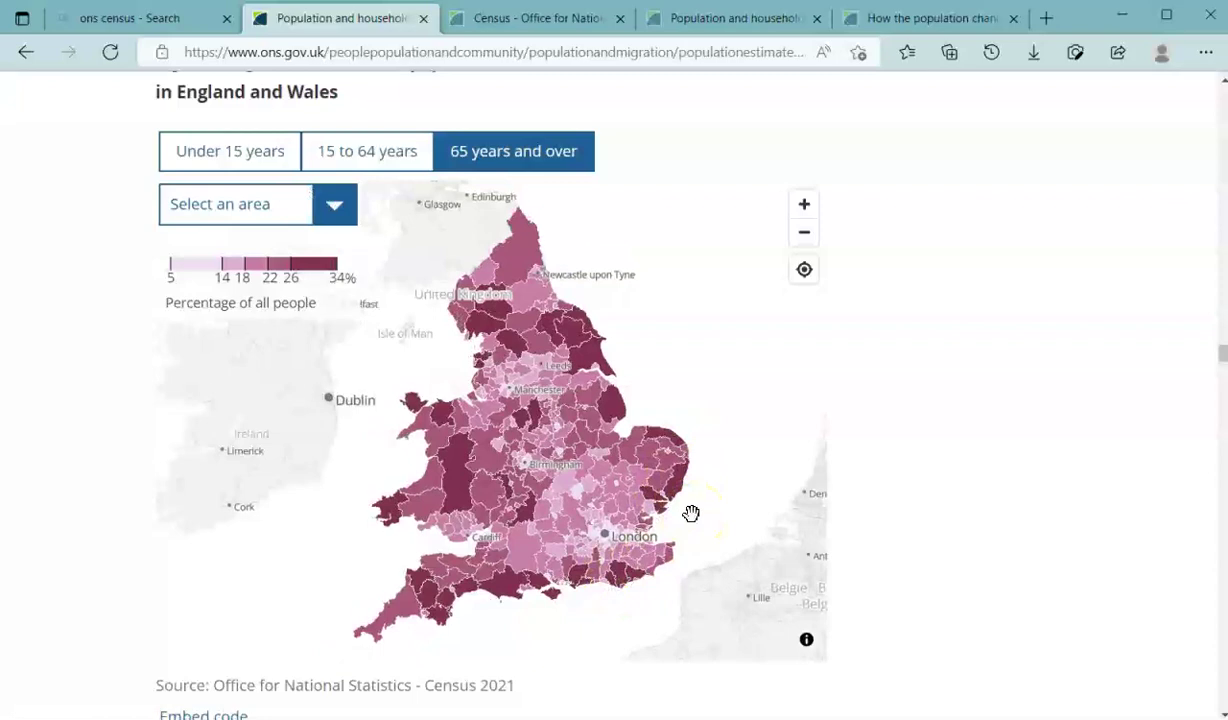
{"action": "scroll", "coordinate": [691, 513], "scroll_direction": "down", "scroll_amount": 1}
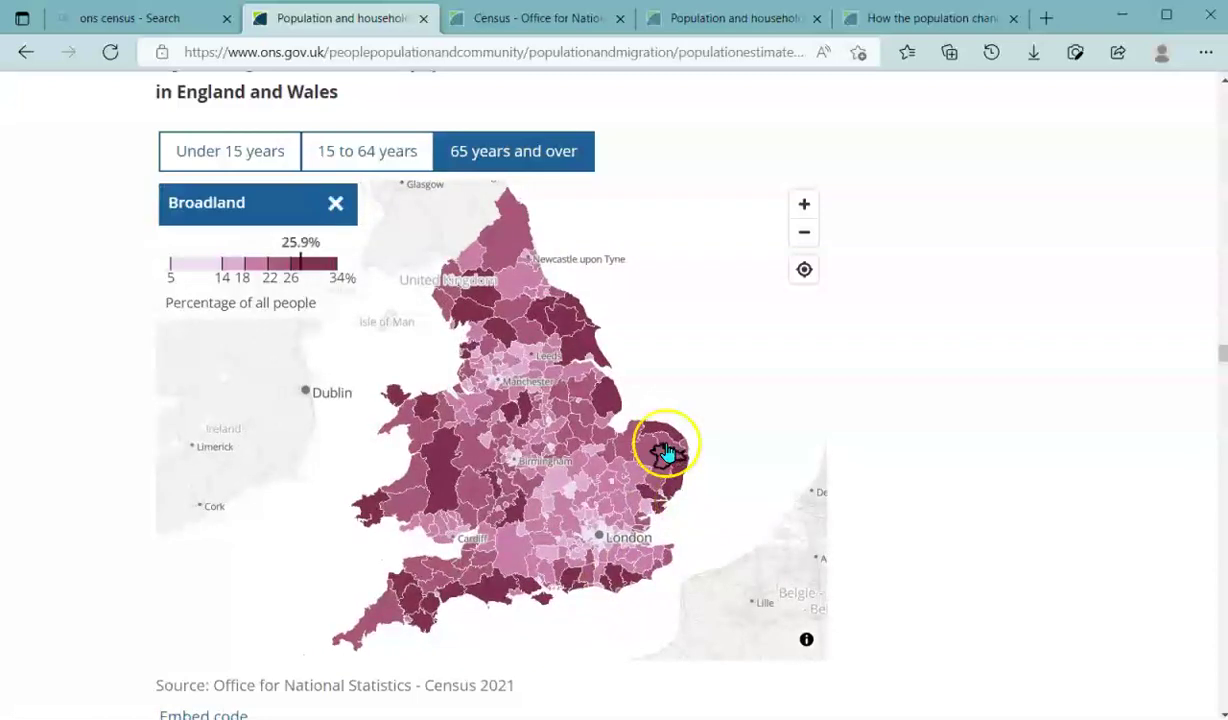
Switch the Figure 5 map to 15 to 64 years and examine the pattern across local authorities, including around London
{"action": "left_click", "coordinate": [391, 165]}
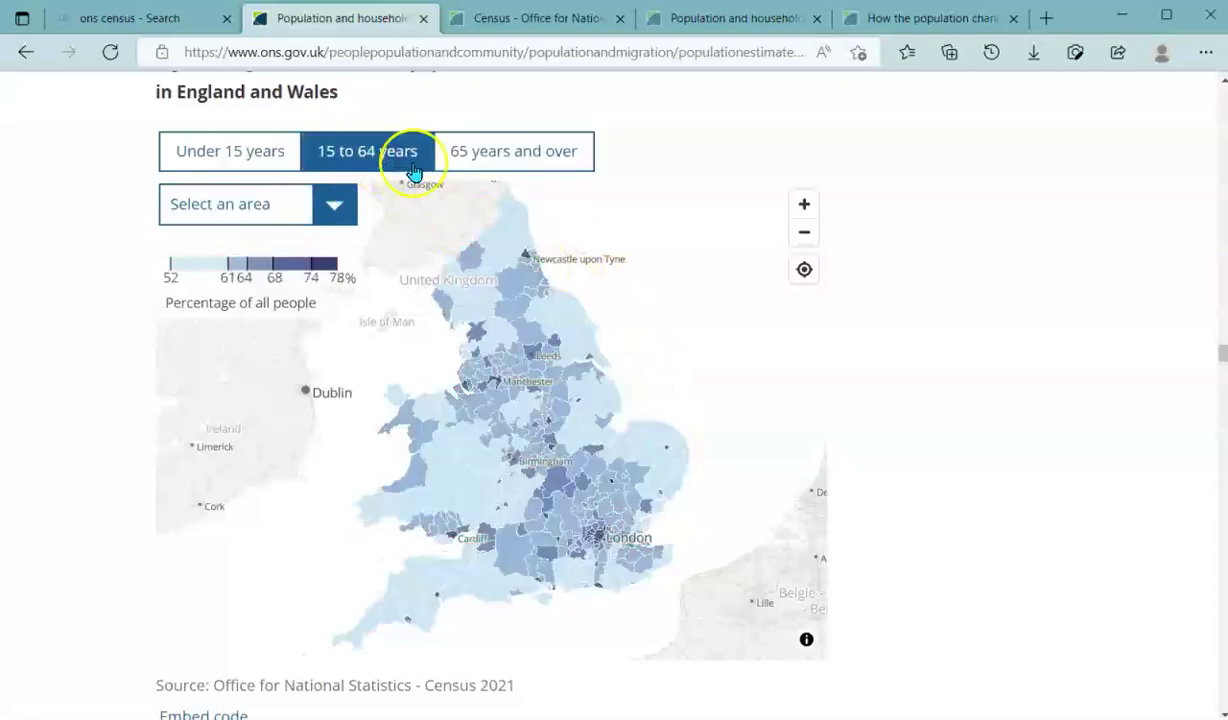
{"action": "scroll", "coordinate": [832, 258], "scroll_direction": "up", "scroll_amount": 1}
{"action": "scroll", "coordinate": [835, 259], "scroll_direction": "down", "scroll_amount": 1}
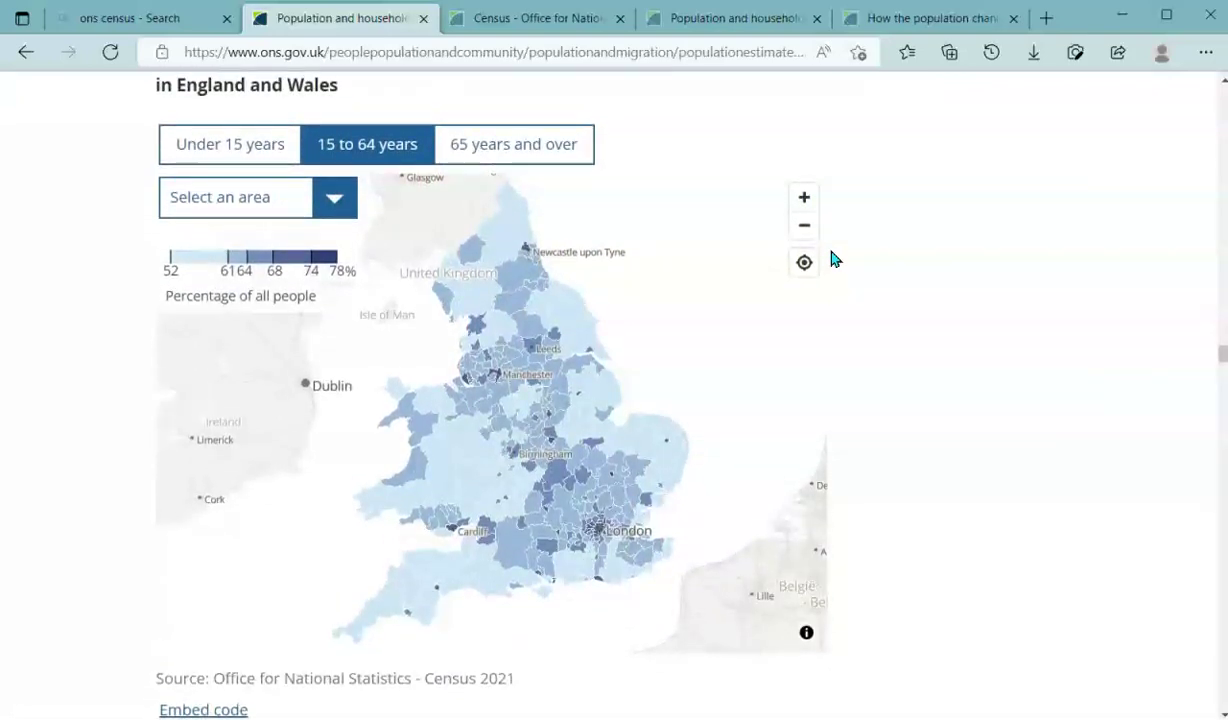
{"action": "scroll", "coordinate": [835, 259], "scroll_direction": "down", "scroll_amount": 1}
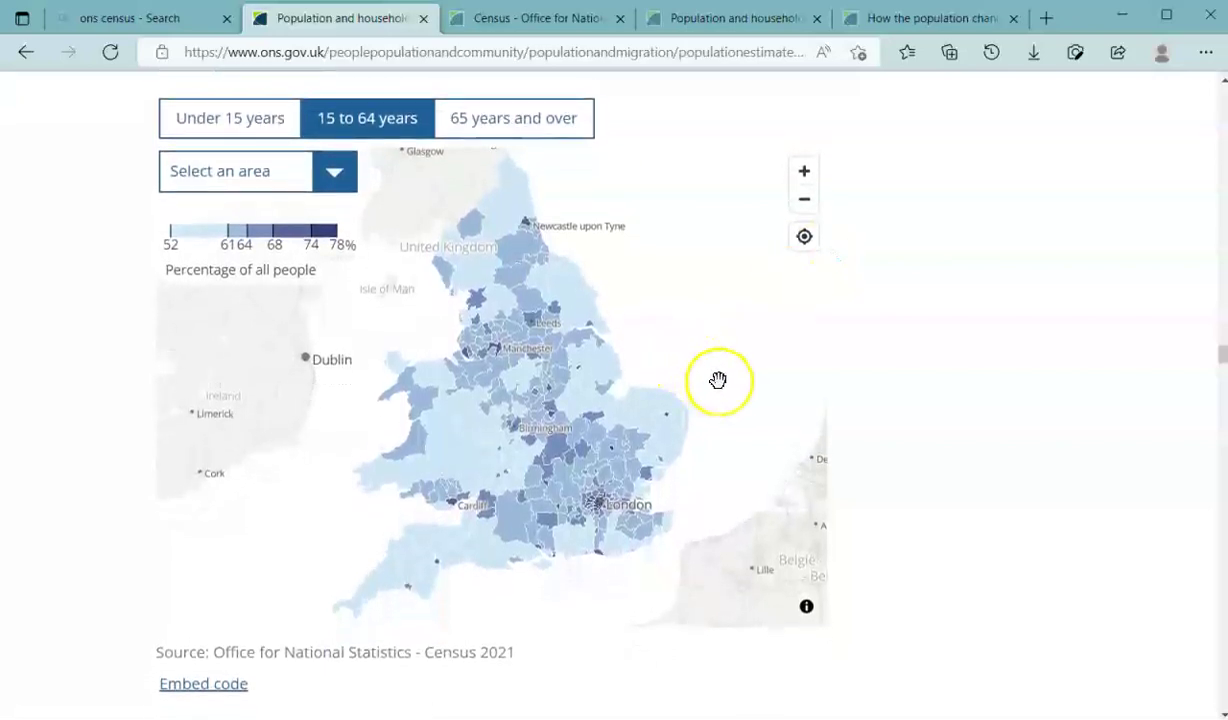
{"action": "left_click", "coordinate": [612, 486]}
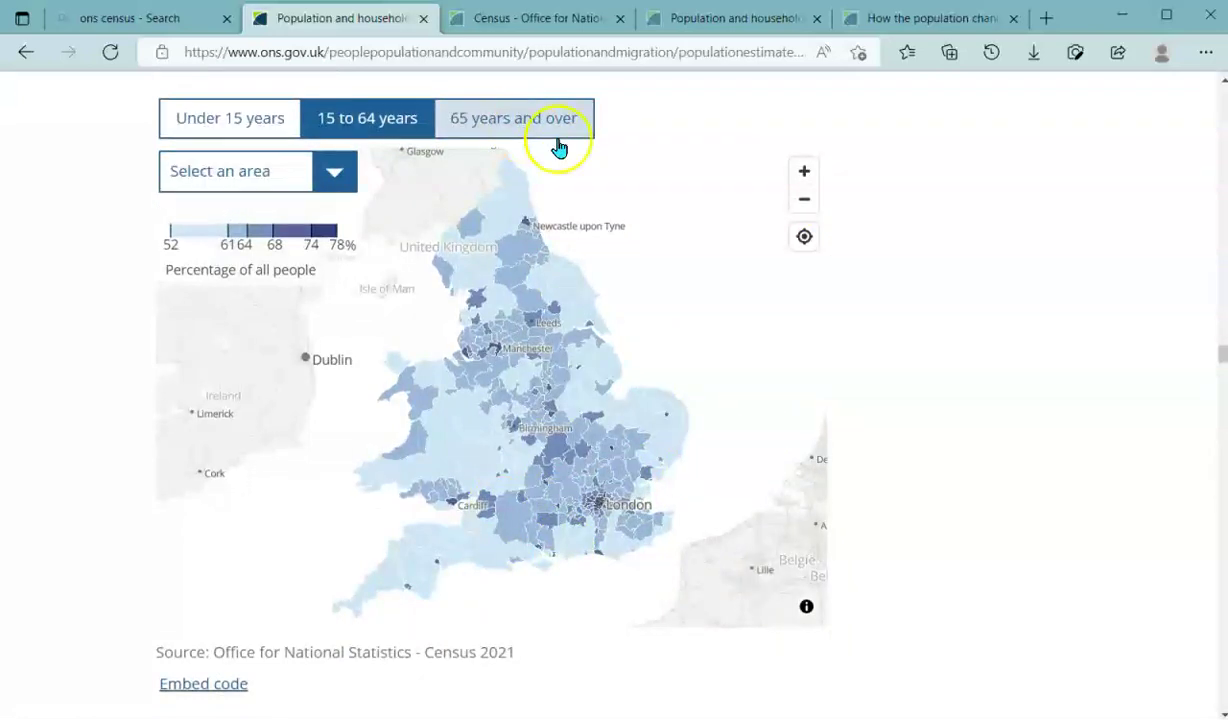
Skim past the Figure 5 data download through section 5, Population and land area, and return to its opening paragraph
{"action": "scroll", "coordinate": [978, 565], "scroll_direction": "down", "scroll_amount": 3}
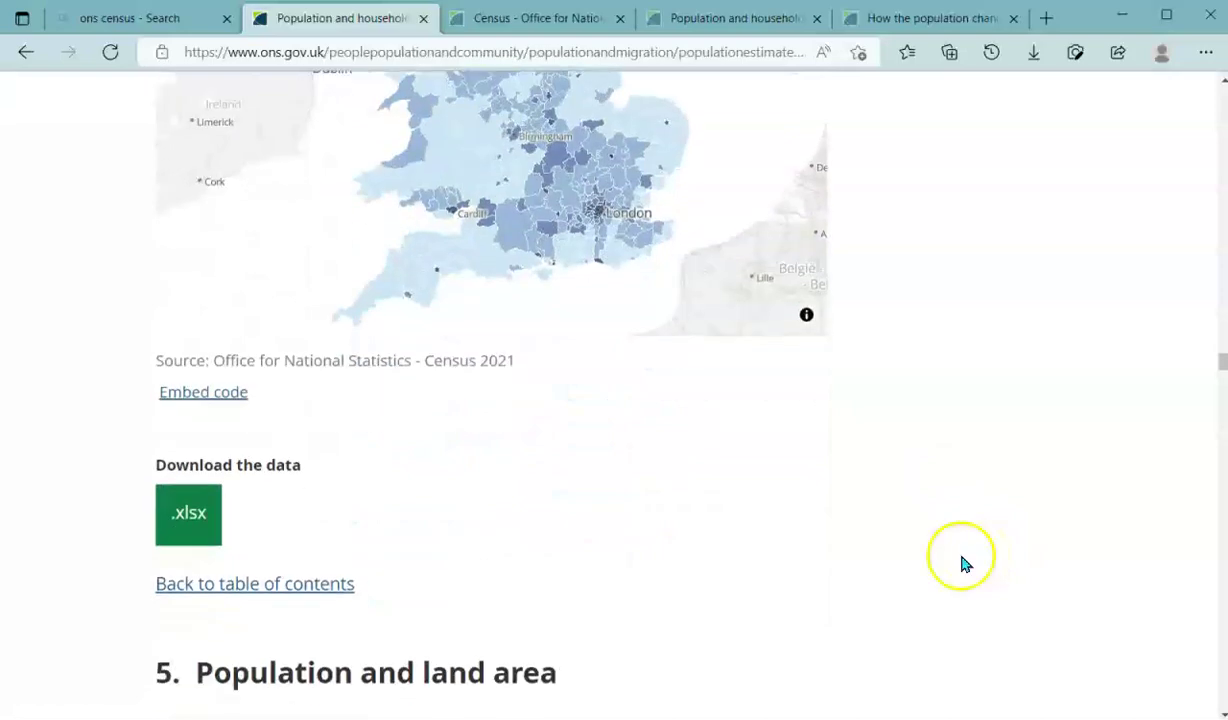
{"action": "scroll", "coordinate": [351, 518], "scroll_direction": "down", "scroll_amount": 4}
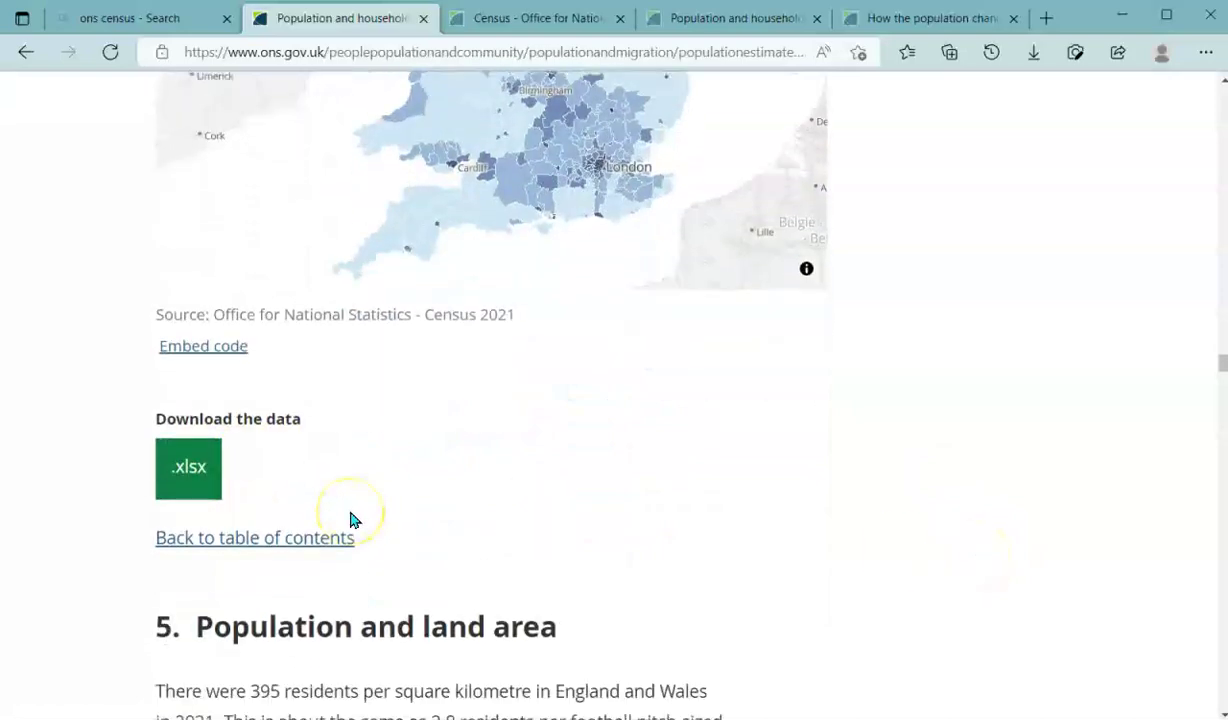
{"action": "scroll", "coordinate": [349, 511], "scroll_direction": "down", "scroll_amount": 6}
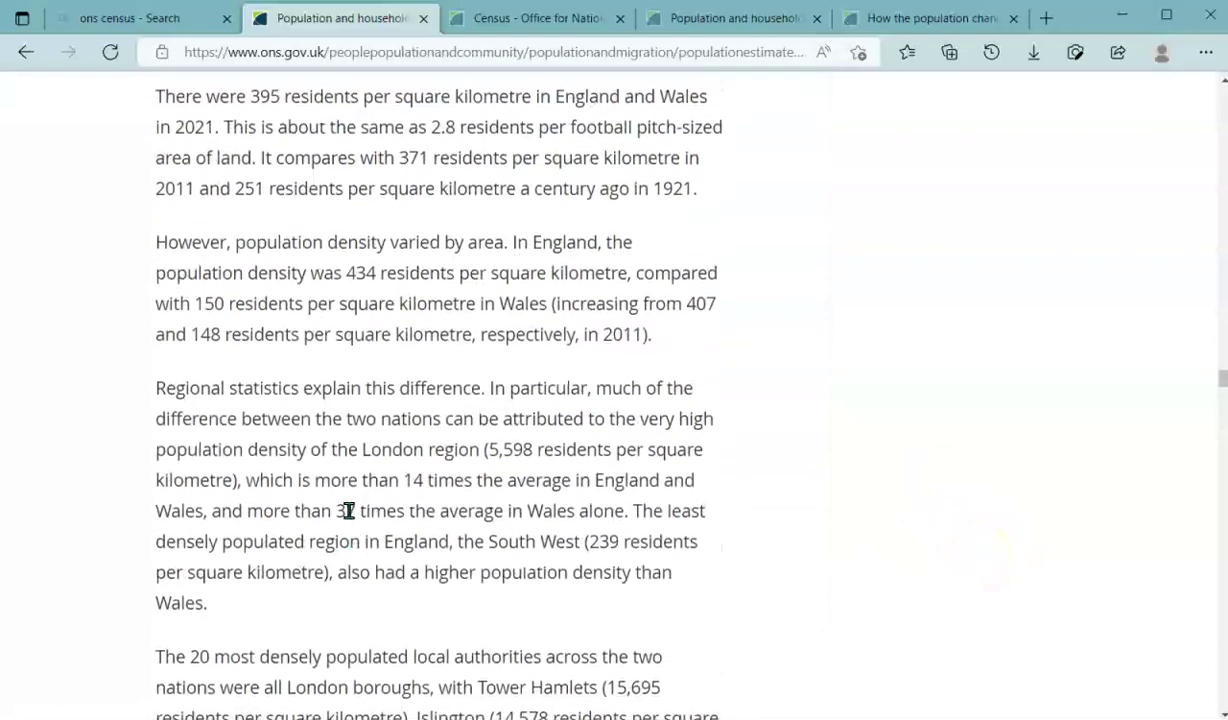
{"action": "scroll", "coordinate": [349, 511], "scroll_direction": "down", "scroll_amount": 1}
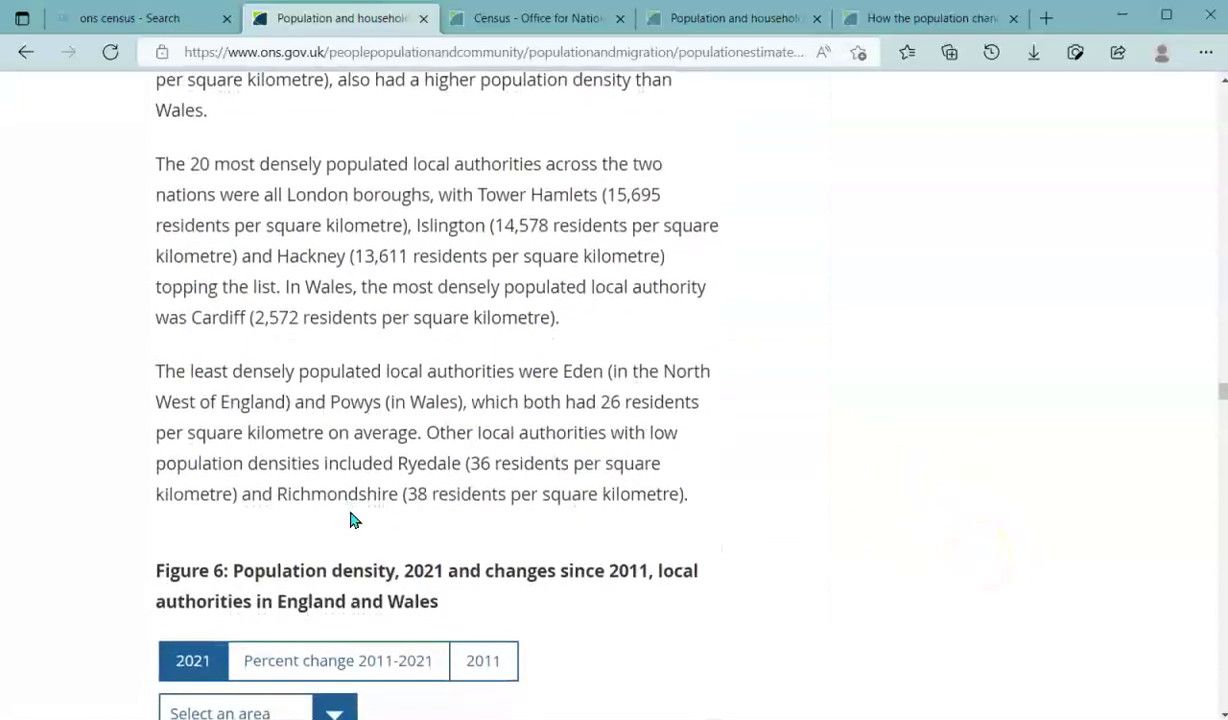
{"action": "scroll", "coordinate": [349, 511], "scroll_direction": "up", "scroll_amount": 6}
{"action": "scroll", "coordinate": [349, 511], "scroll_direction": "down", "scroll_amount": 1}
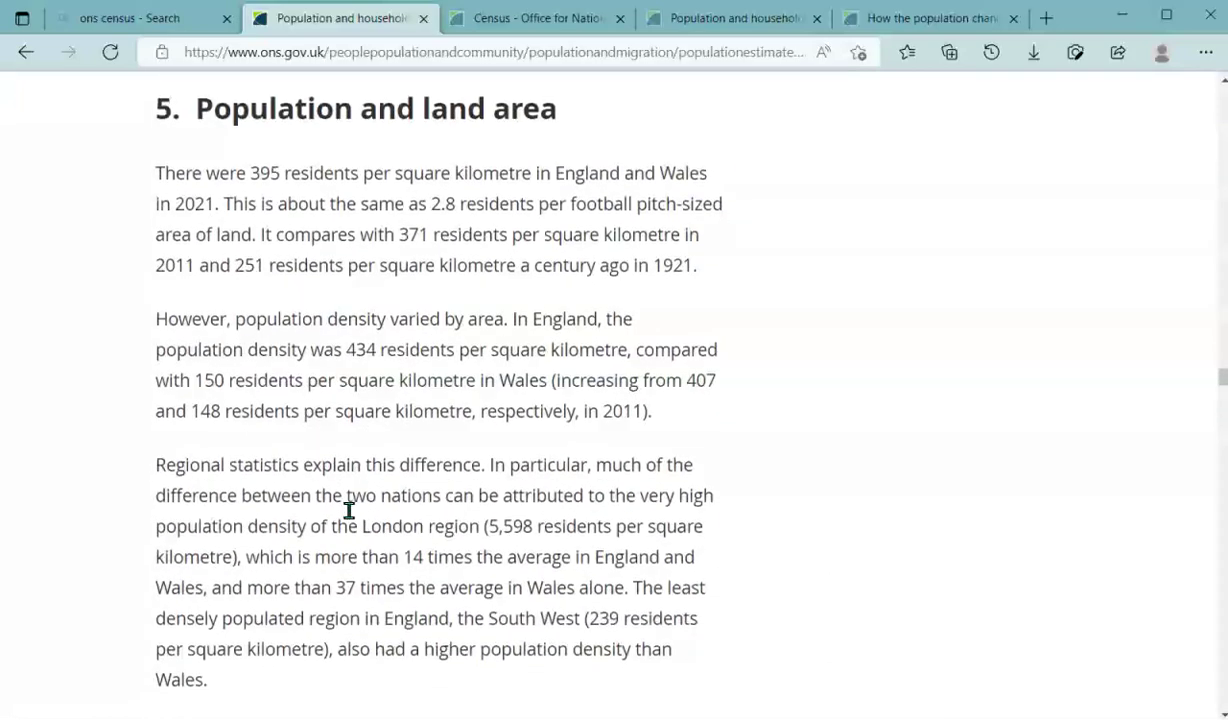
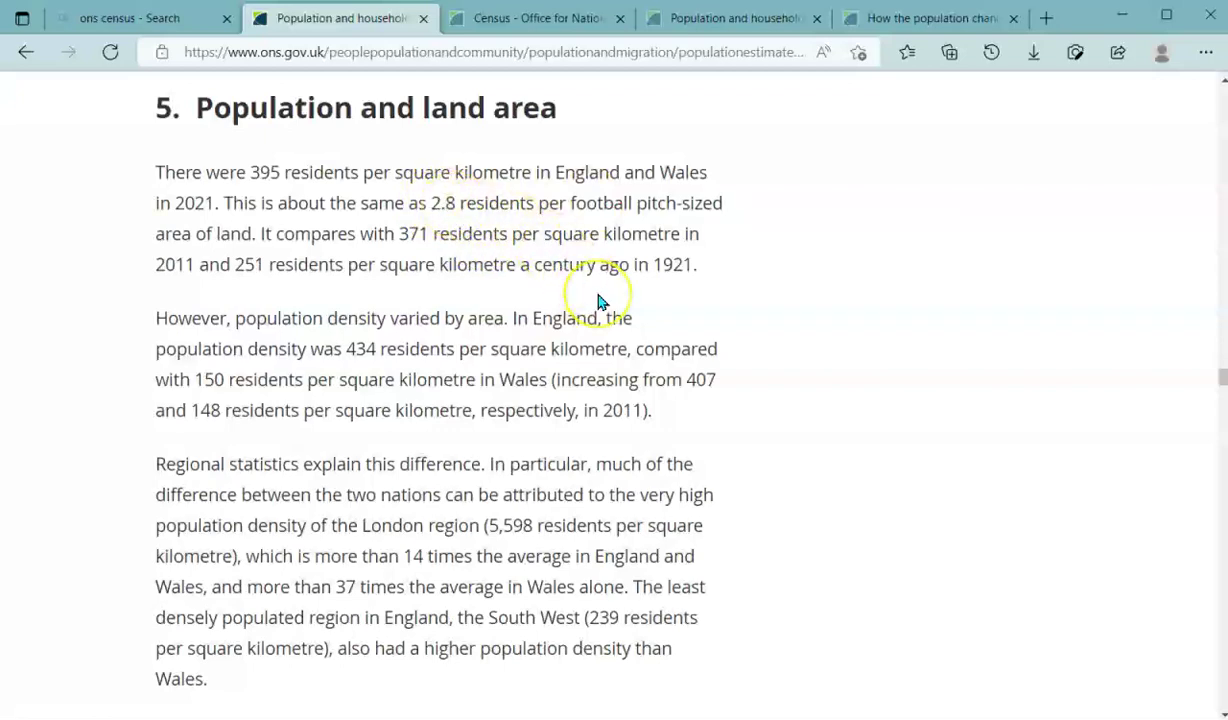
Read the section 5 paragraphs comparing population density across England, Wales, London and the South West
{"action": "scroll", "coordinate": [600, 302], "scroll_direction": "down", "scroll_amount": 1}
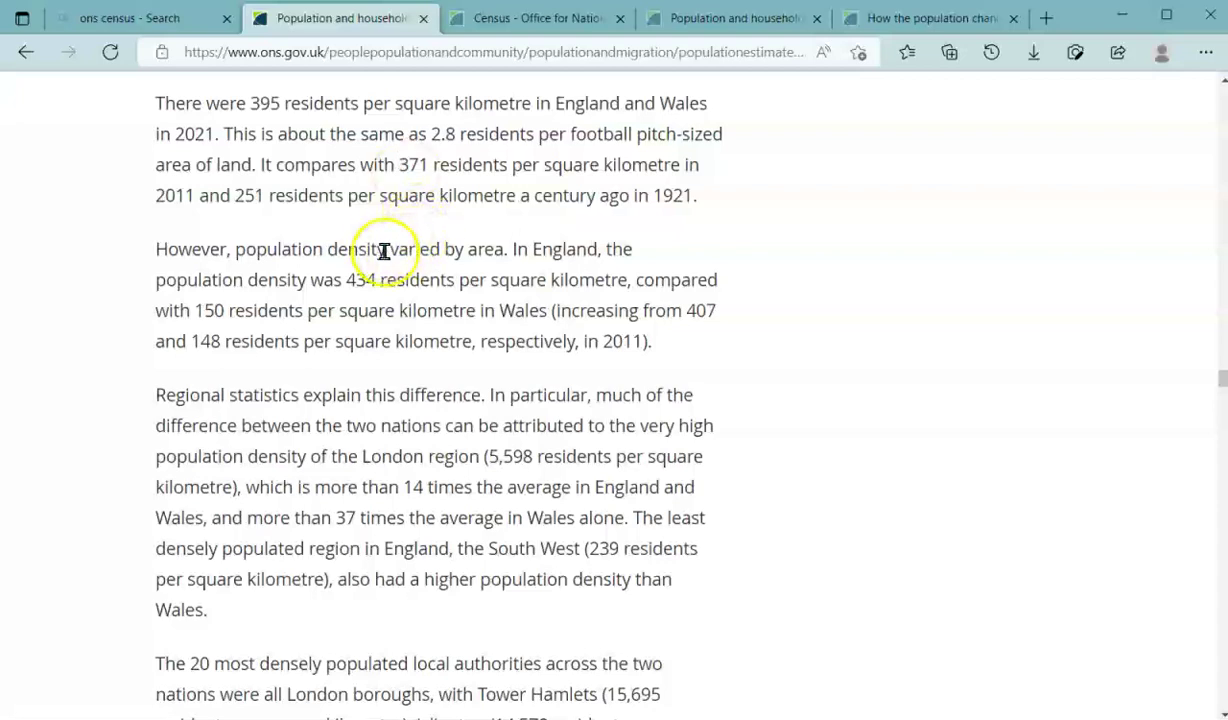
{"action": "scroll", "coordinate": [424, 297], "scroll_direction": "down", "scroll_amount": 1}
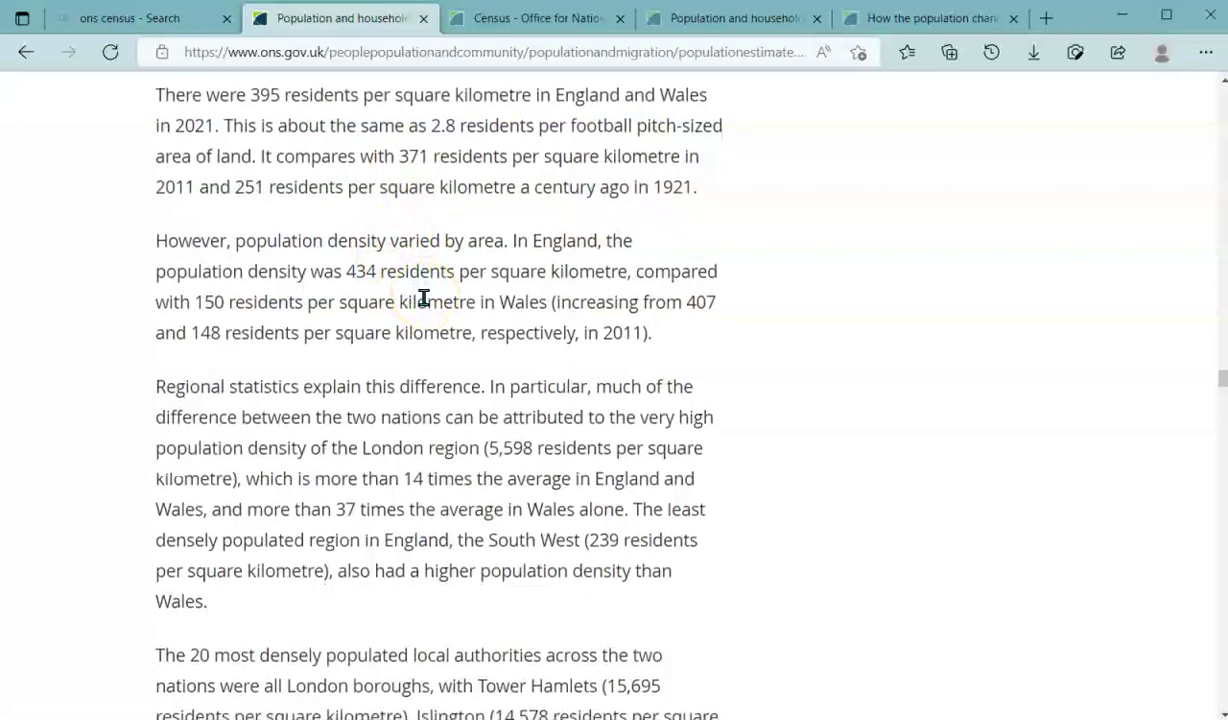
{"action": "scroll", "coordinate": [424, 297], "scroll_direction": "down", "scroll_amount": 1}
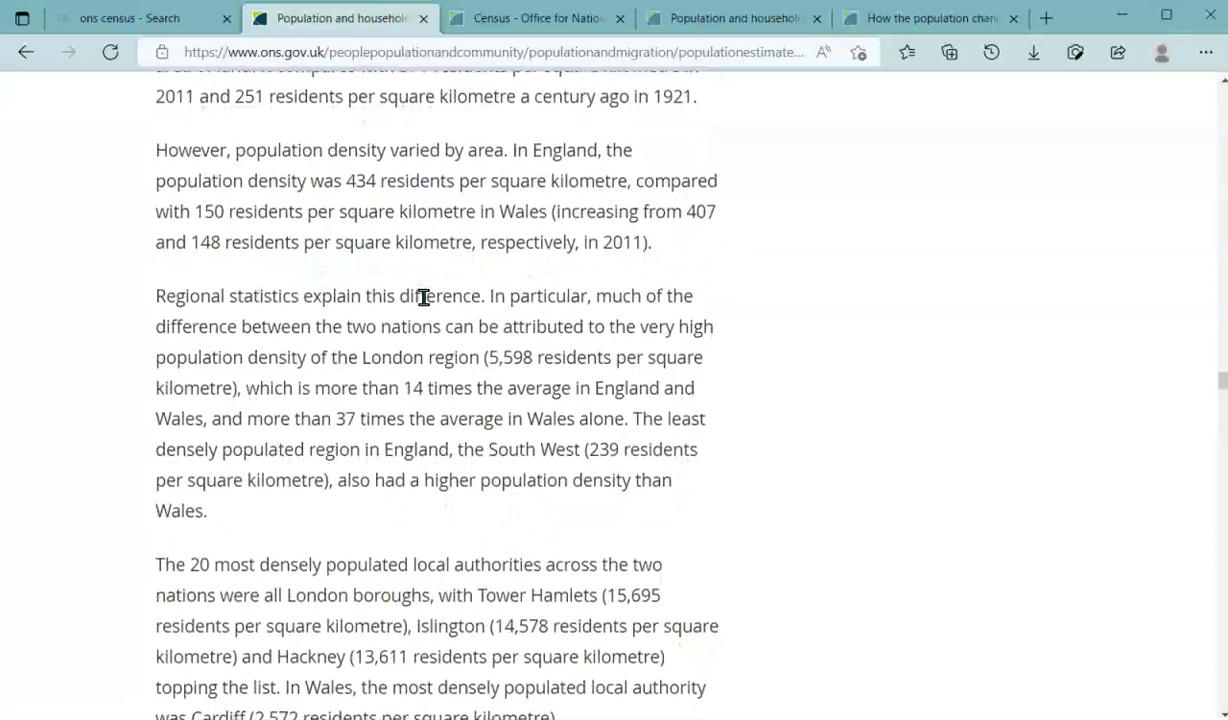
{"action": "scroll", "coordinate": [424, 297], "scroll_direction": "up", "scroll_amount": 1}
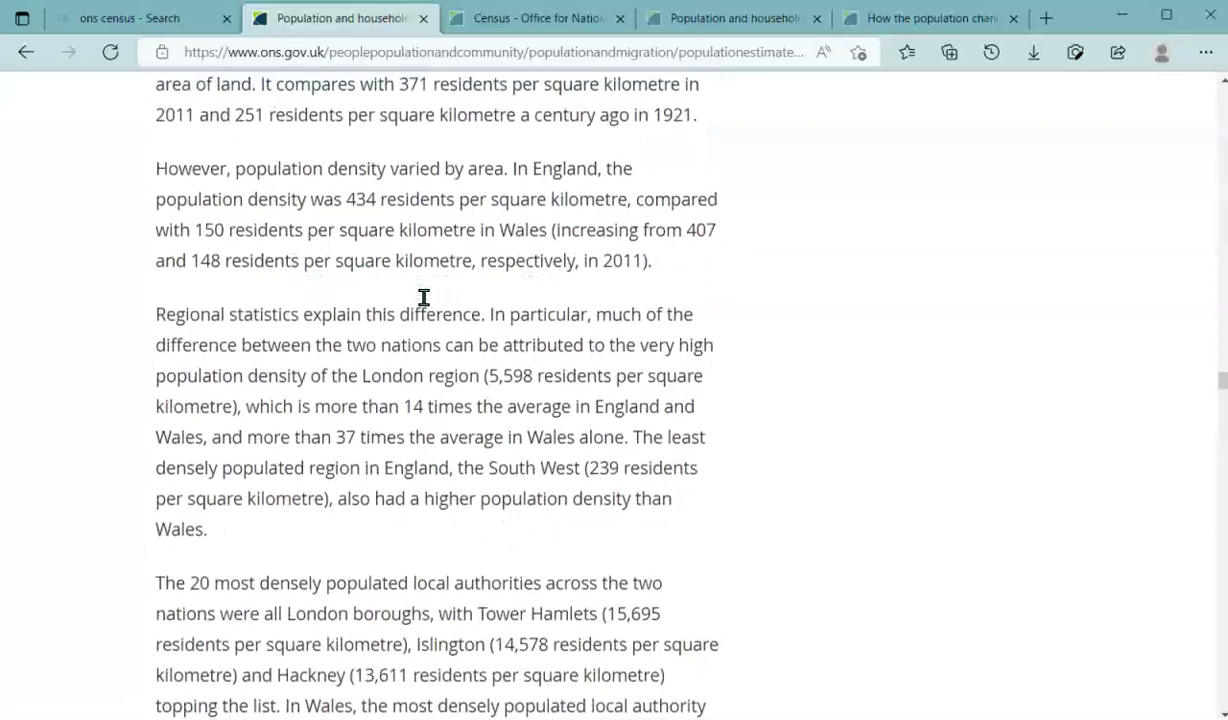
{"action": "scroll", "coordinate": [424, 297], "scroll_direction": "down", "scroll_amount": 1}
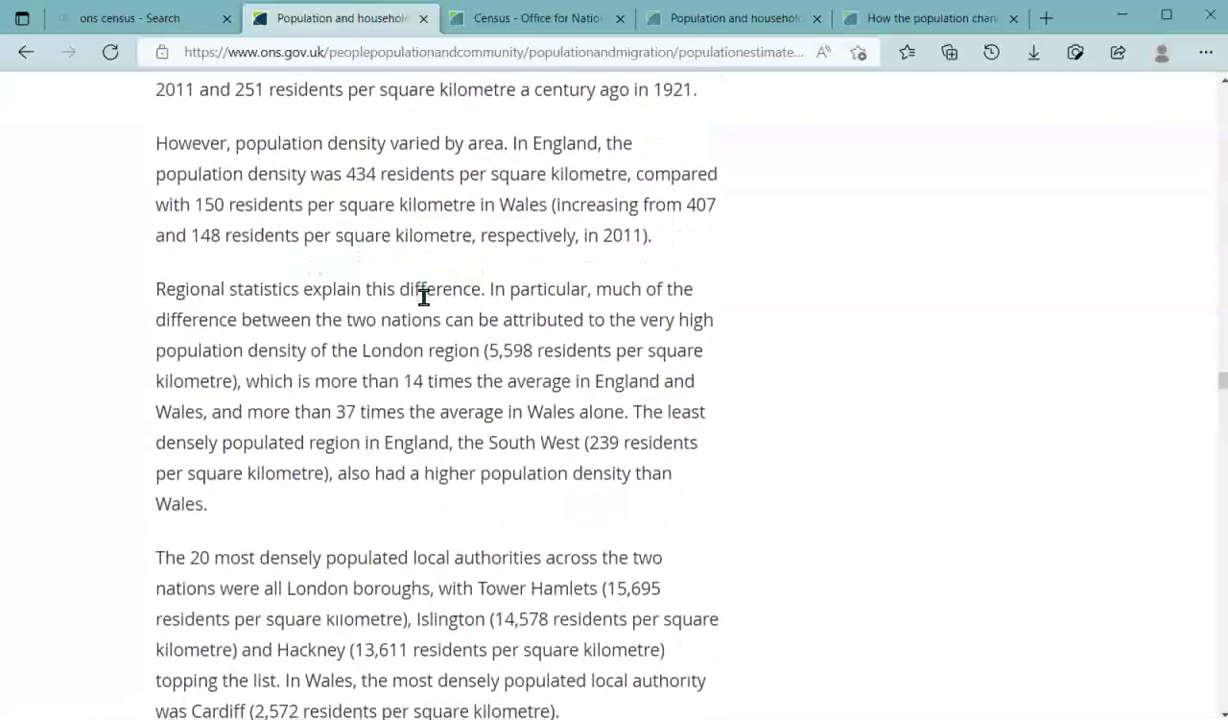
{"action": "scroll", "coordinate": [424, 305], "scroll_direction": "down", "scroll_amount": 2}
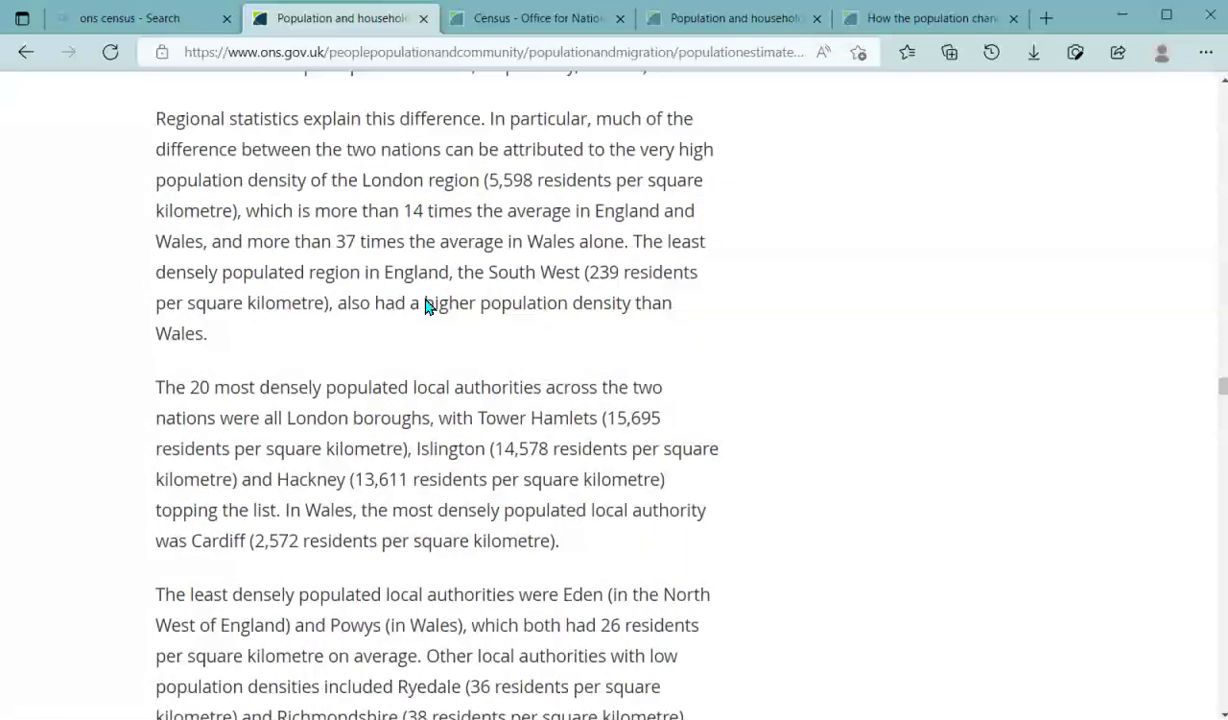
{"action": "scroll", "coordinate": [427, 305], "scroll_direction": "down", "scroll_amount": 1}
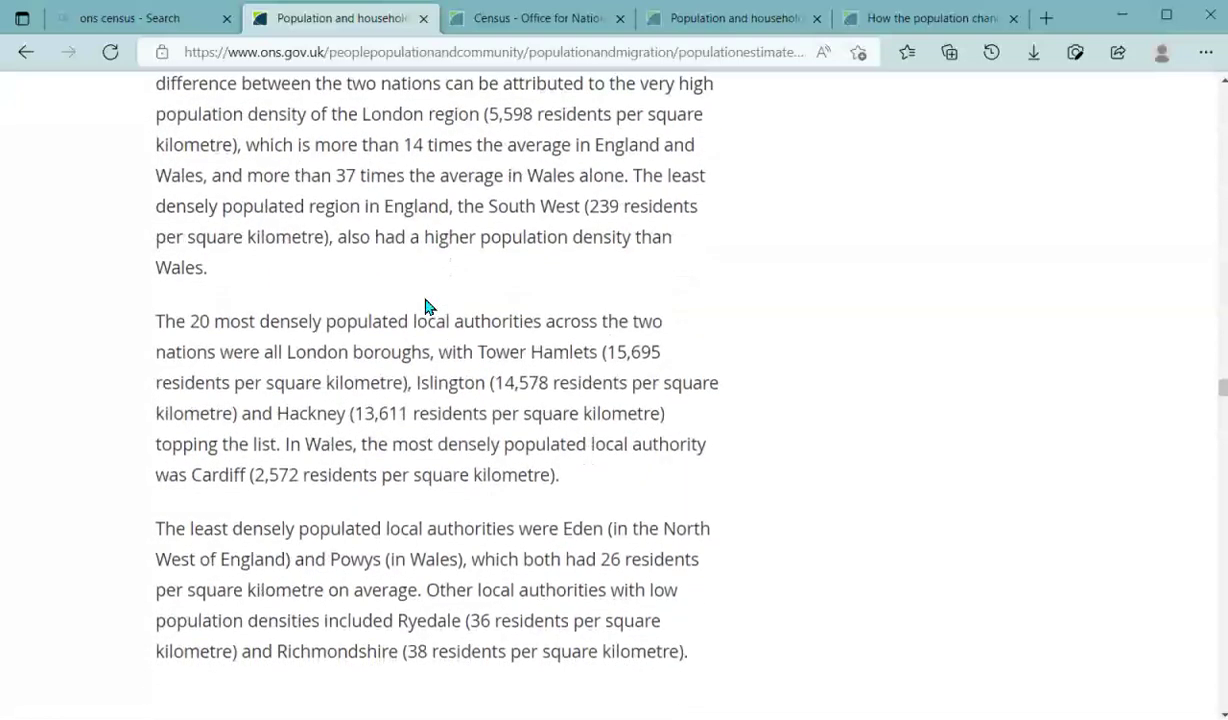
Compare the paragraph on the 20 most densely populated local authorities with the national densities and highlight the Tower Hamlets figure
{"action": "left_click_drag", "start_coordinate": [157, 320], "coordinate": [349, 332]}
{"action": "left_click_drag", "start_coordinate": [545, 321], "coordinate": [553, 322]}
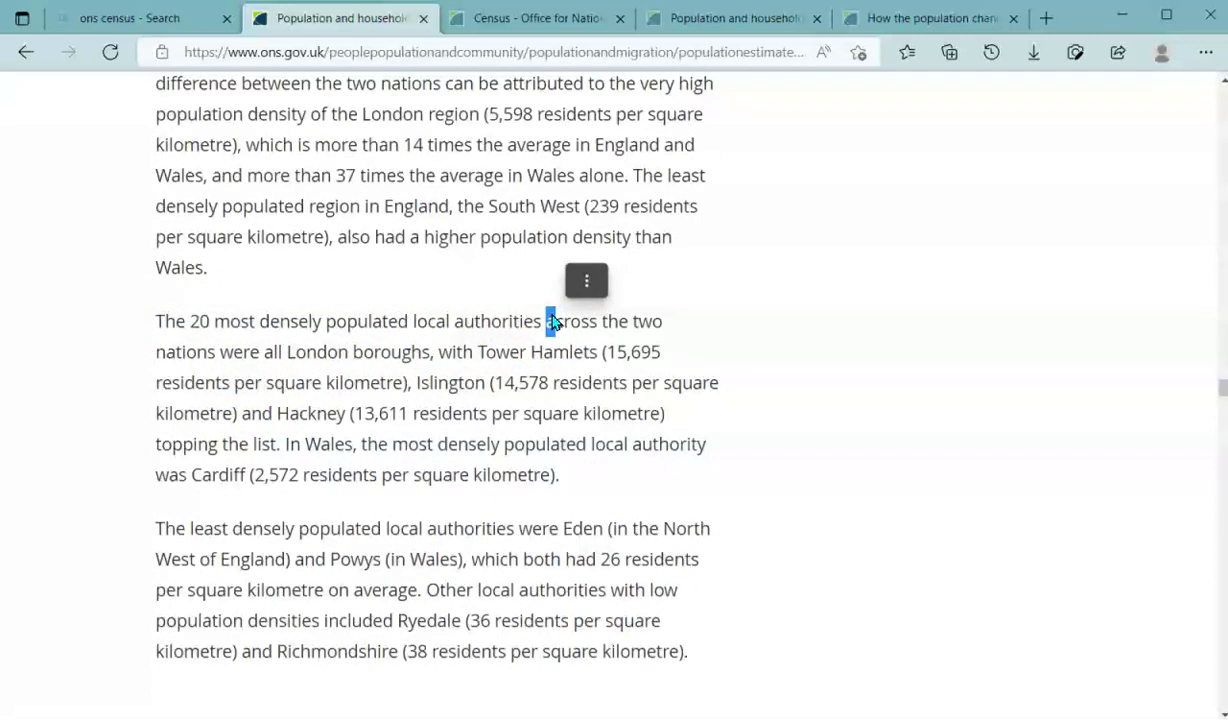
{"action": "left_click", "coordinate": [489, 350]}
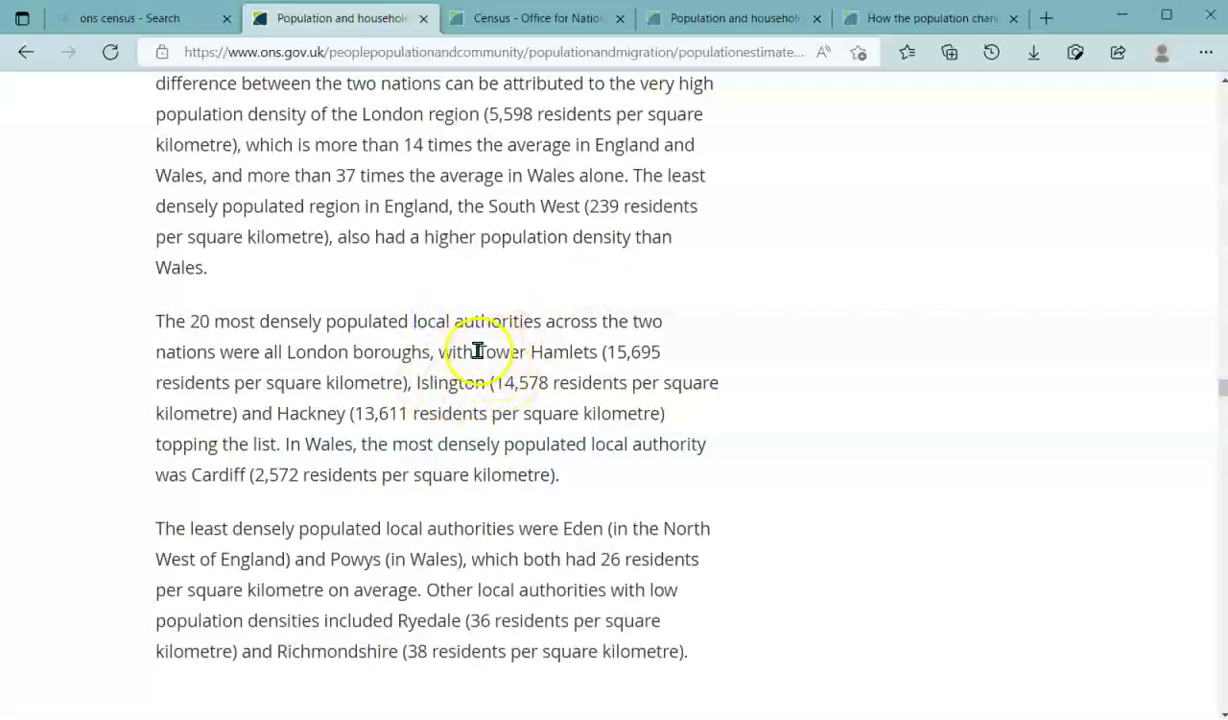
{"action": "scroll", "coordinate": [497, 404], "scroll_direction": "up", "scroll_amount": 3}
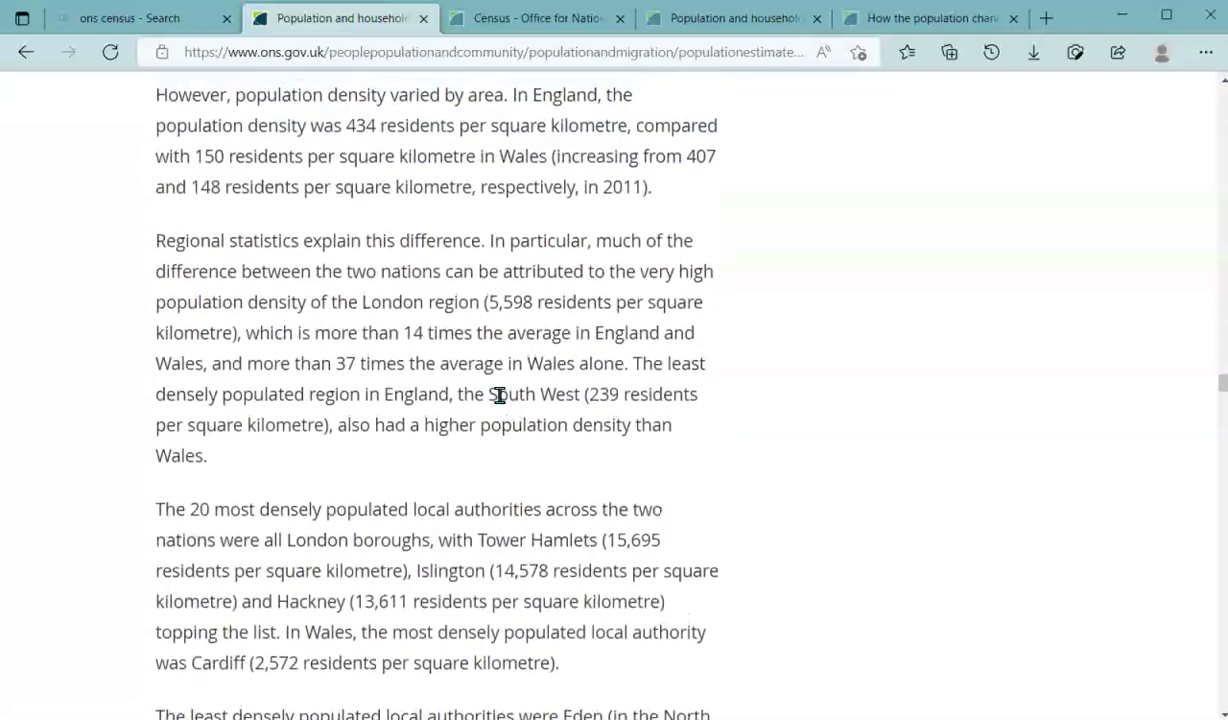
{"action": "scroll", "coordinate": [499, 395], "scroll_direction": "up", "scroll_amount": 1}
{"action": "scroll", "coordinate": [499, 395], "scroll_direction": "up", "scroll_amount": 1}
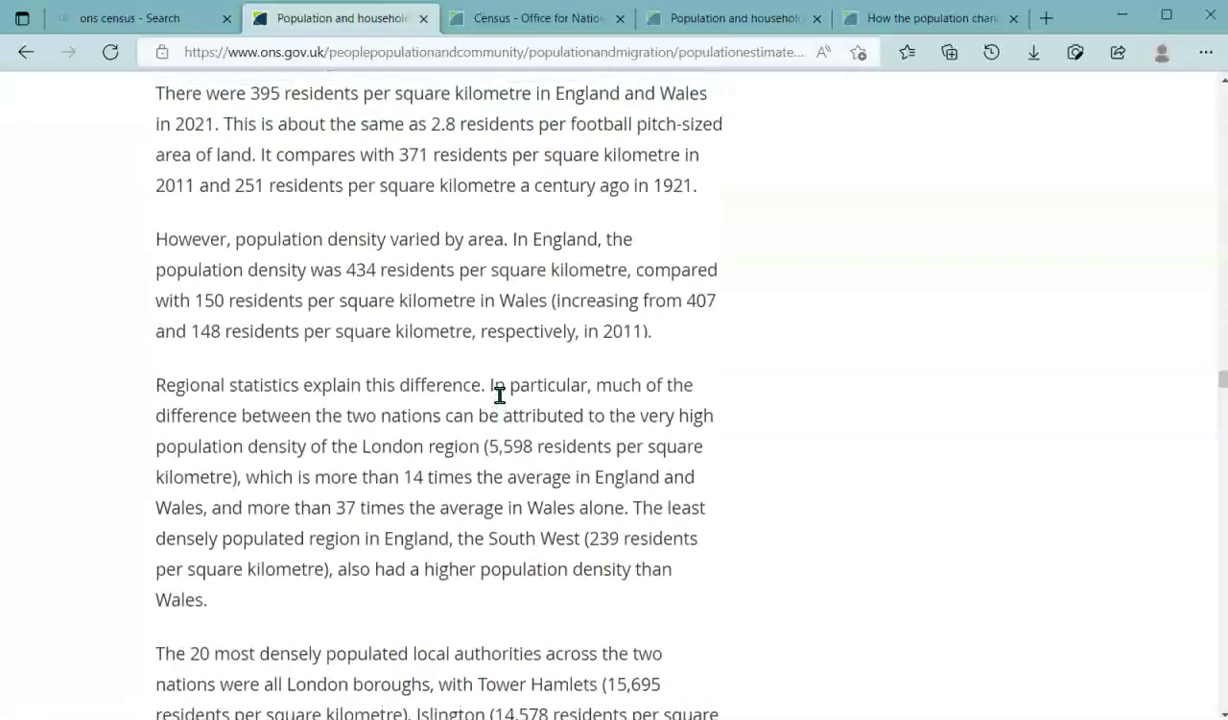
{"action": "scroll", "coordinate": [499, 395], "scroll_direction": "down", "scroll_amount": 3}
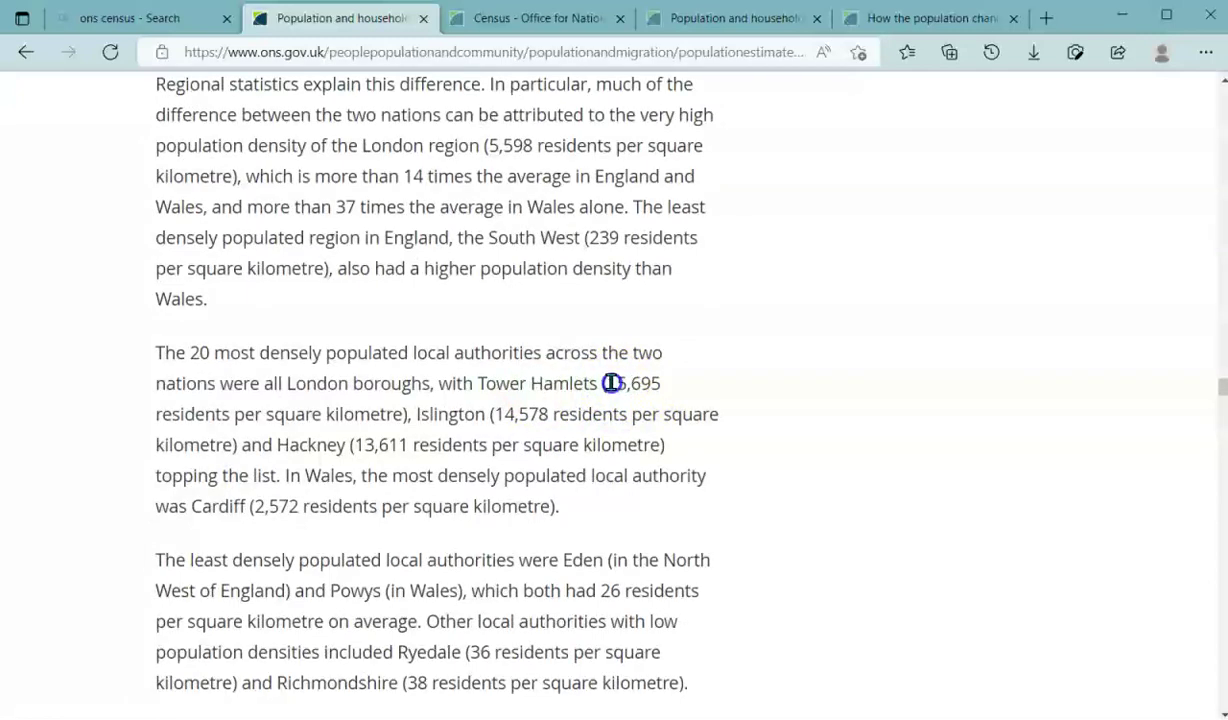
{"action": "left_click_drag", "start_coordinate": [611, 383], "coordinate": [662, 384]}
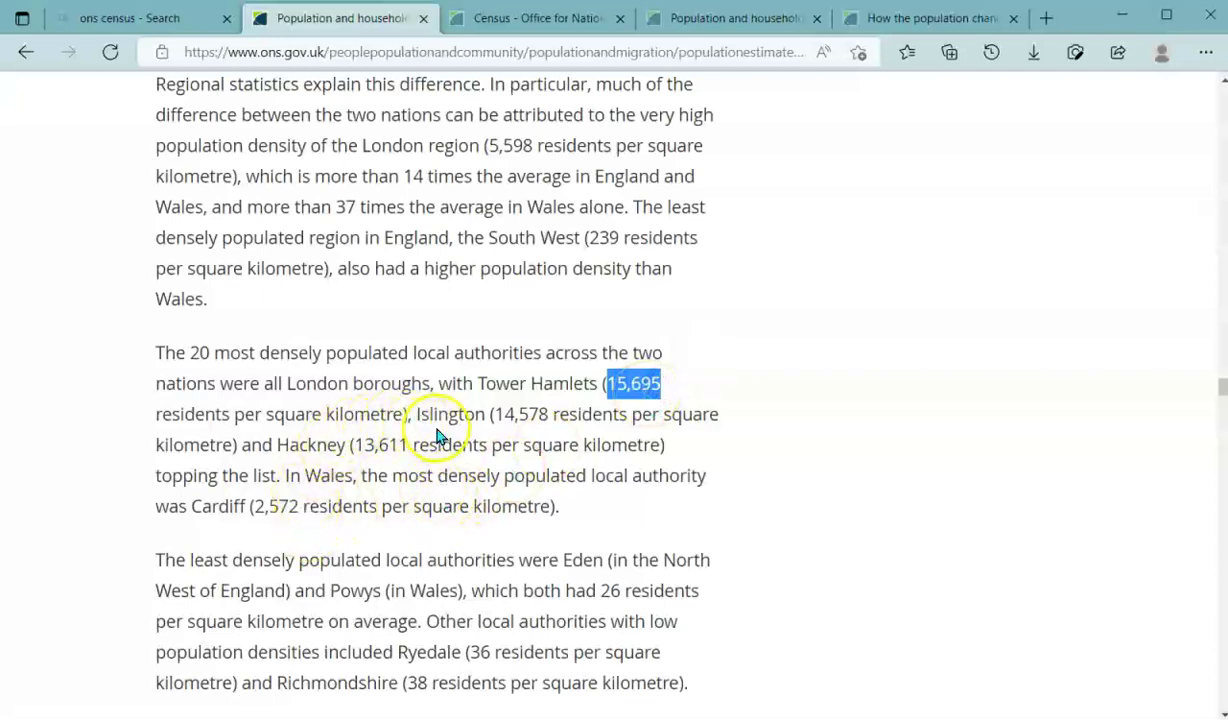
Clear the text highlight, read about the least densely populated local authorities, and continue to the Figure 6 population density map
{"action": "scroll", "coordinate": [480, 466], "scroll_direction": "down", "scroll_amount": 2}
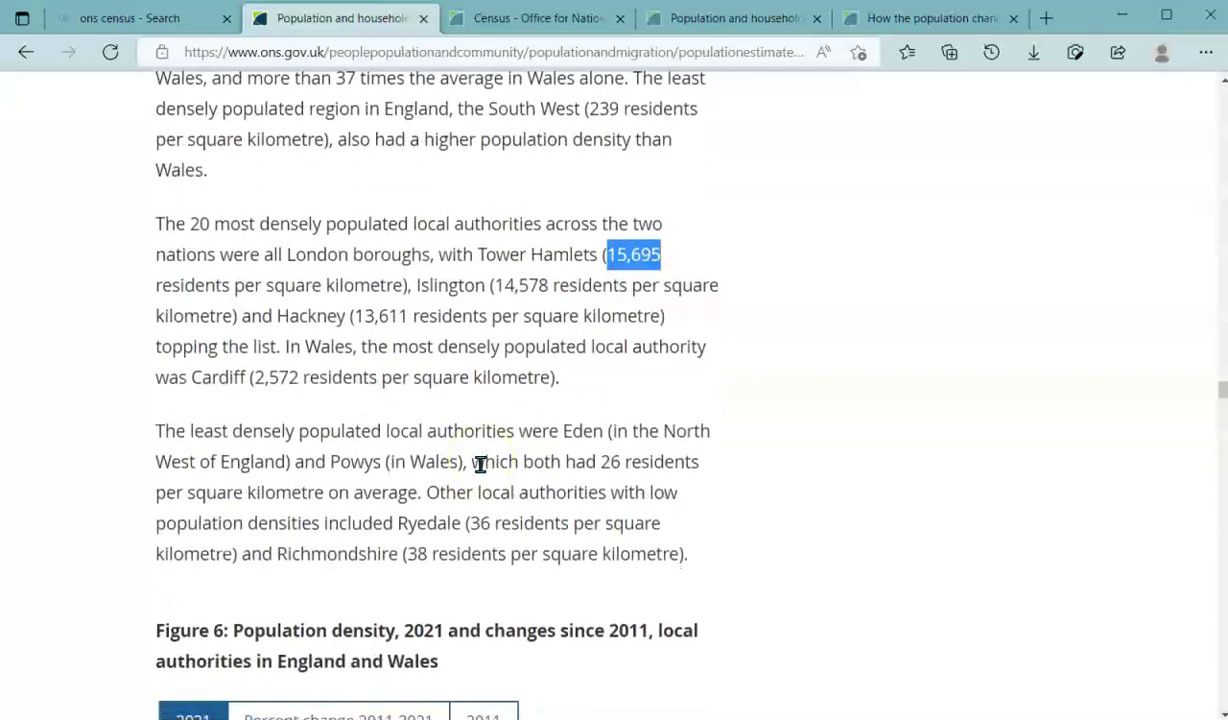
{"action": "scroll", "coordinate": [480, 466], "scroll_direction": "down", "scroll_amount": 4}
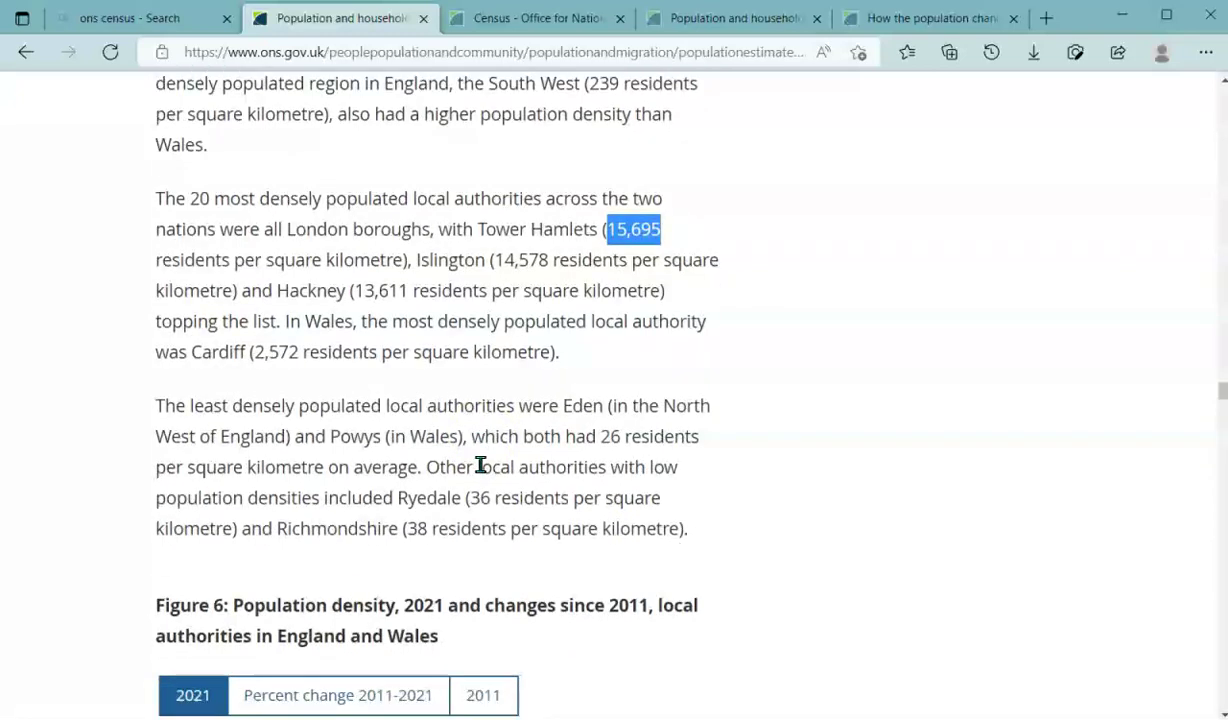
{"action": "left_click", "coordinate": [503, 318]}
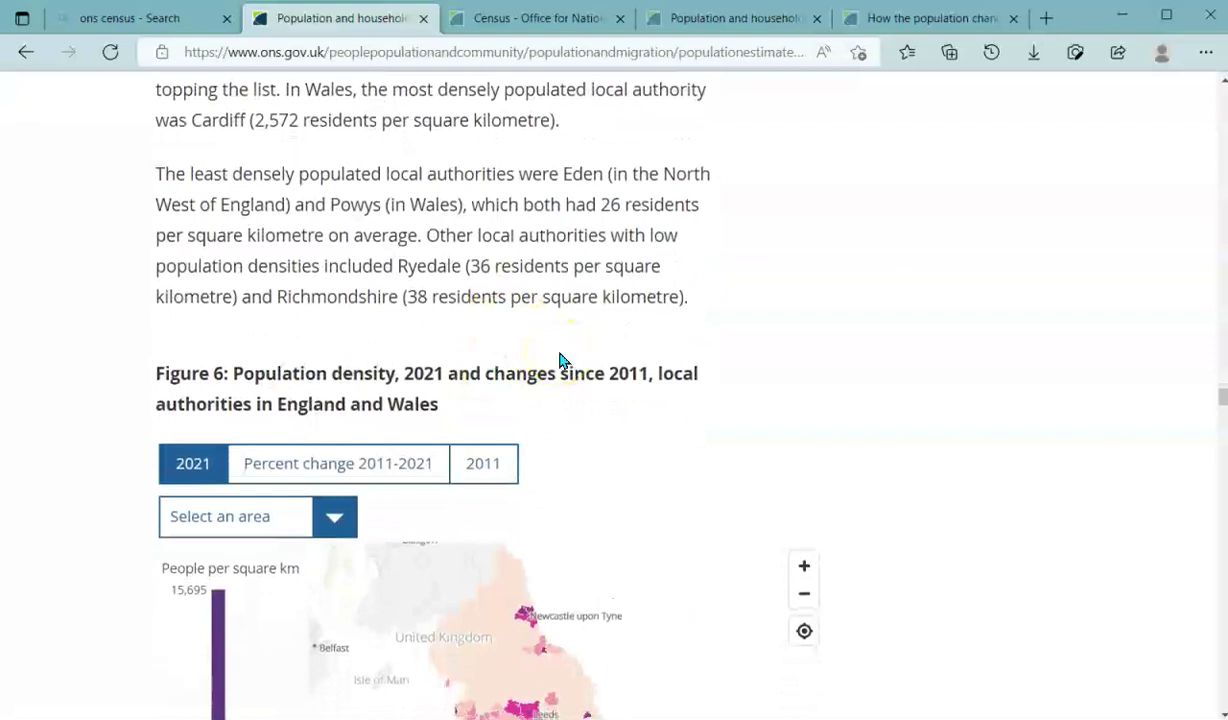
{"action": "scroll", "coordinate": [560, 360], "scroll_direction": "down", "scroll_amount": 1}
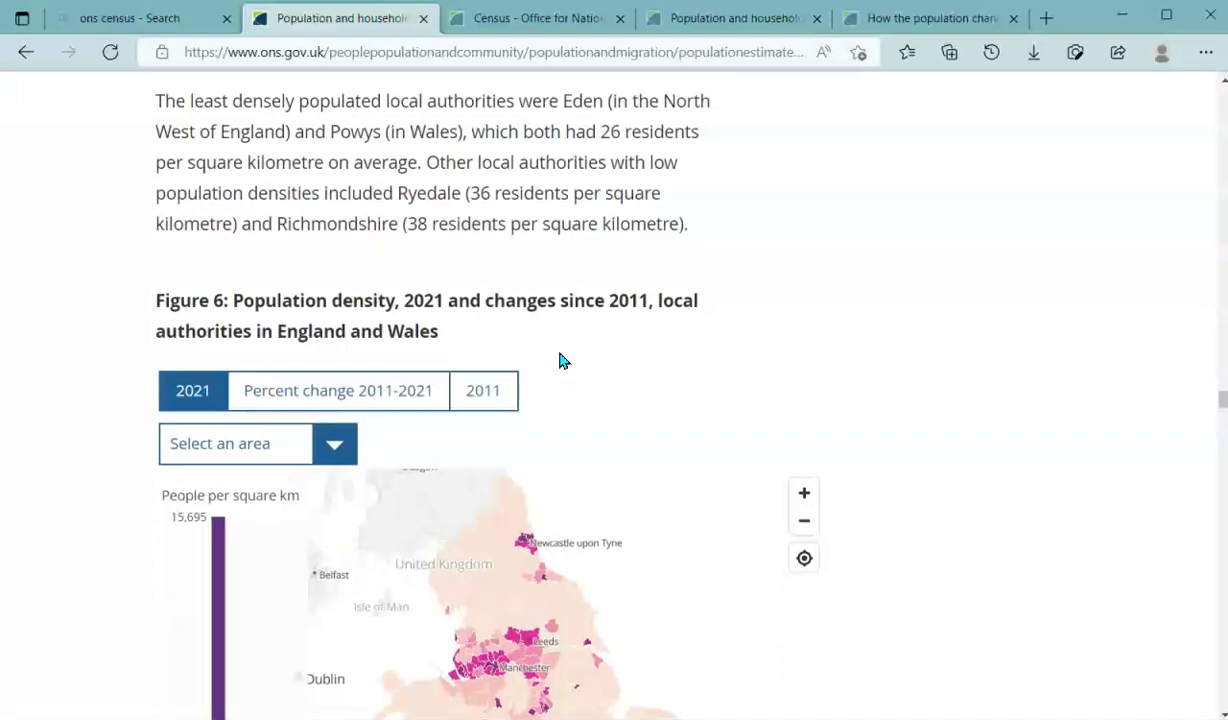
{"action": "scroll", "coordinate": [563, 361], "scroll_direction": "down", "scroll_amount": 2}
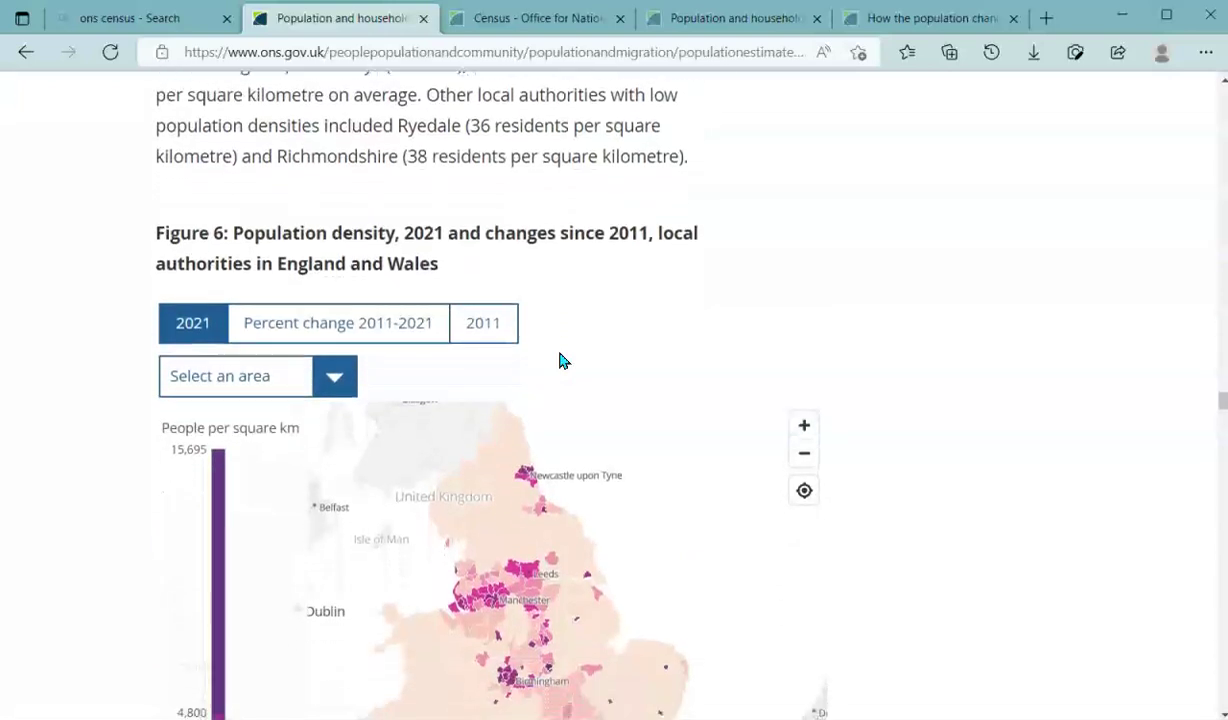
Examine the 2021 population density map in Figure 6, including a closer look at London and the surrounding areas
{"action": "scroll", "coordinate": [563, 361], "scroll_direction": "down", "scroll_amount": 2}
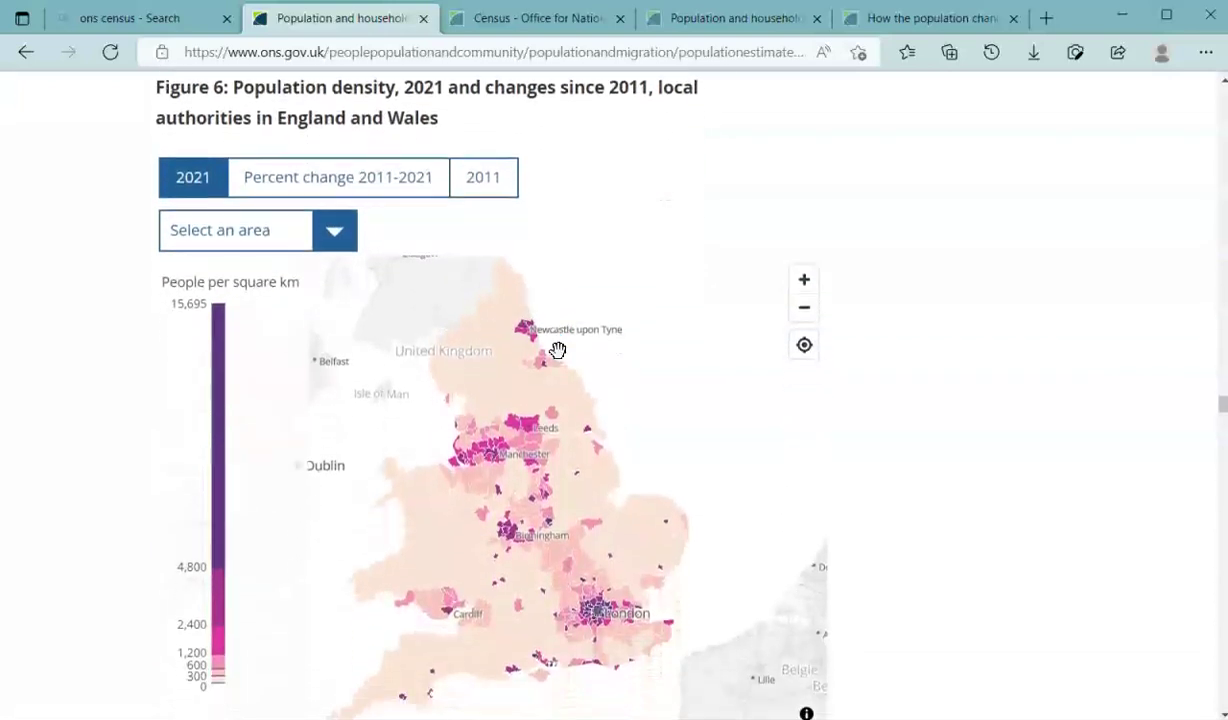
{"action": "scroll", "coordinate": [1010, 370], "scroll_direction": "down", "scroll_amount": 1}
{"action": "scroll", "coordinate": [1010, 373], "scroll_direction": "down", "scroll_amount": 1}
{"action": "scroll", "coordinate": [1010, 374], "scroll_direction": "up", "scroll_amount": 1}
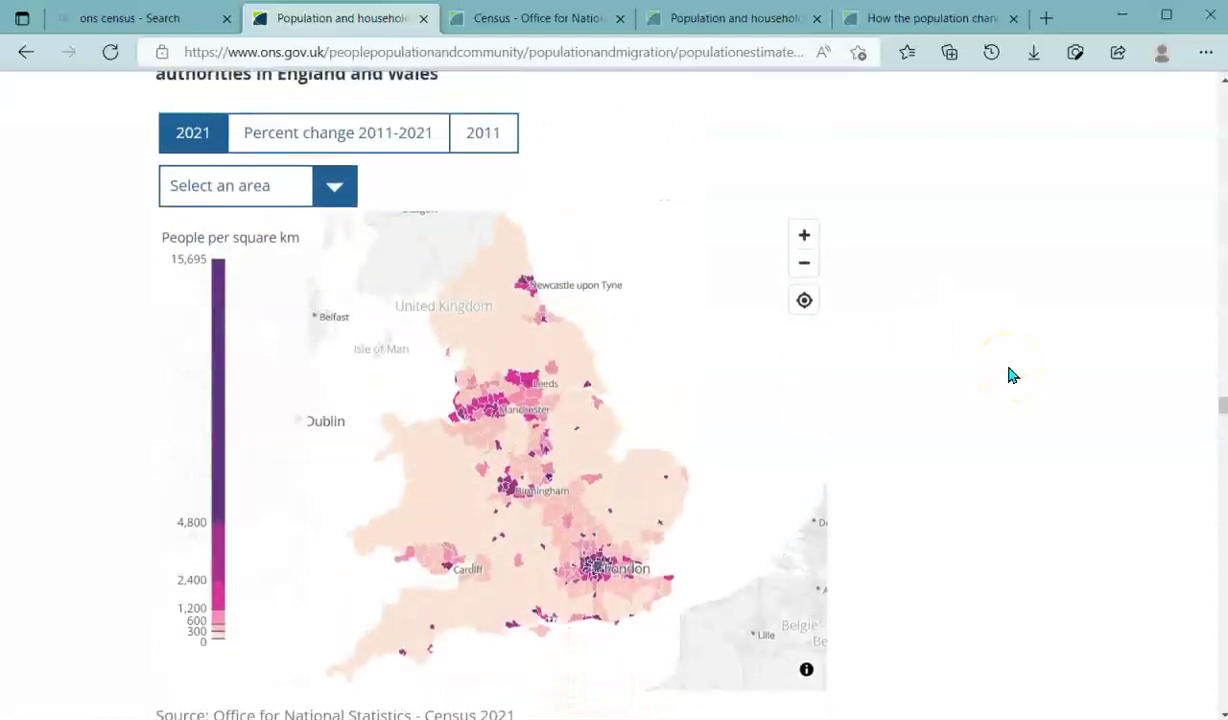
{"action": "scroll", "coordinate": [1010, 375], "scroll_direction": "up", "scroll_amount": 1}
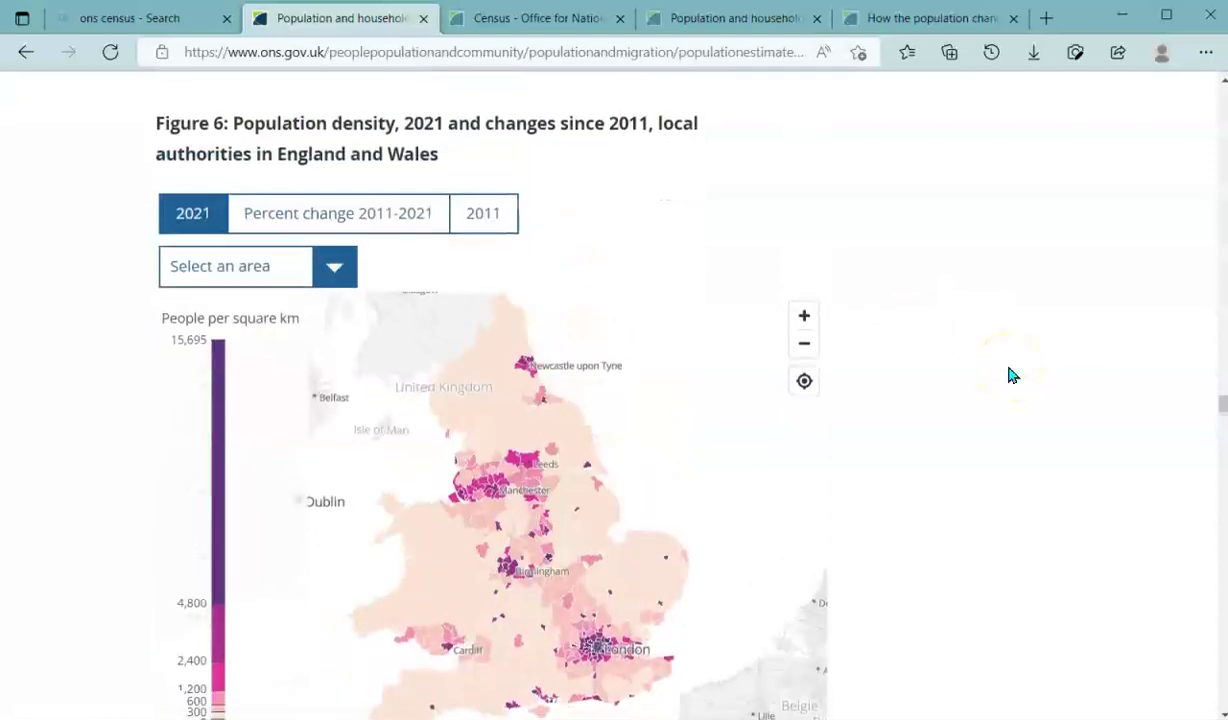
{"action": "scroll", "coordinate": [1010, 375], "scroll_direction": "down", "scroll_amount": 1}
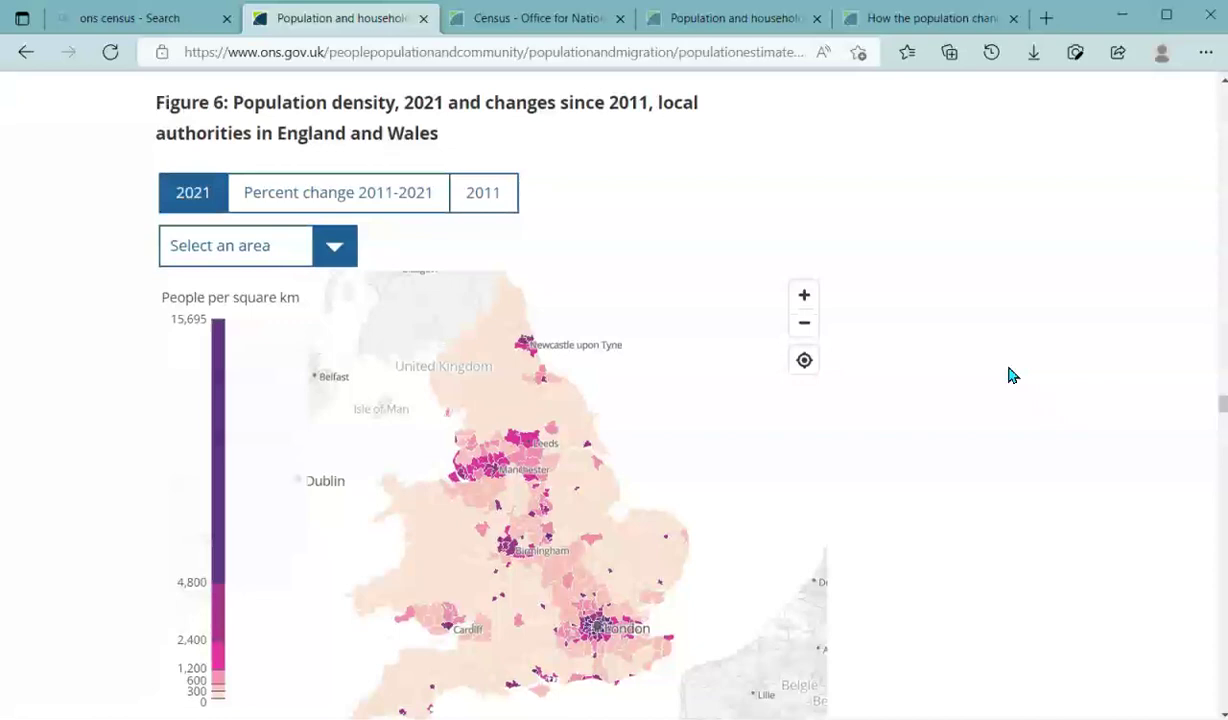
{"action": "scroll", "coordinate": [1010, 375], "scroll_direction": "down", "scroll_amount": 1}
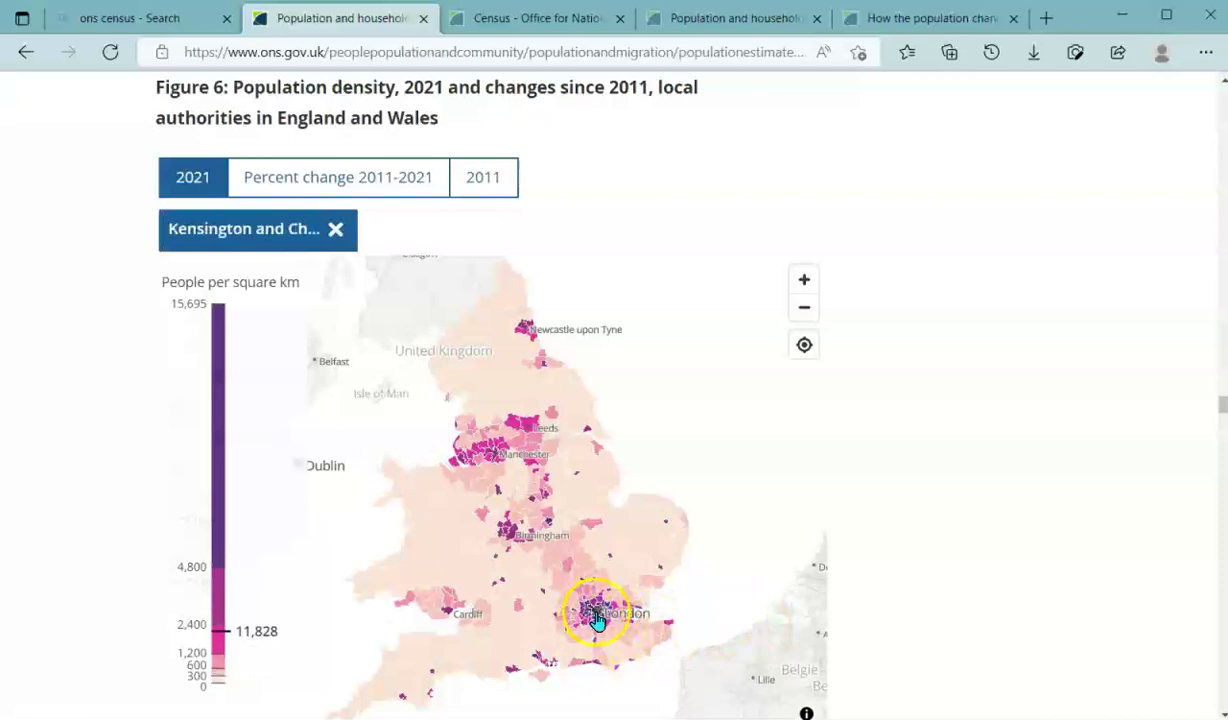
{"action": "left_click", "coordinate": [805, 289]}
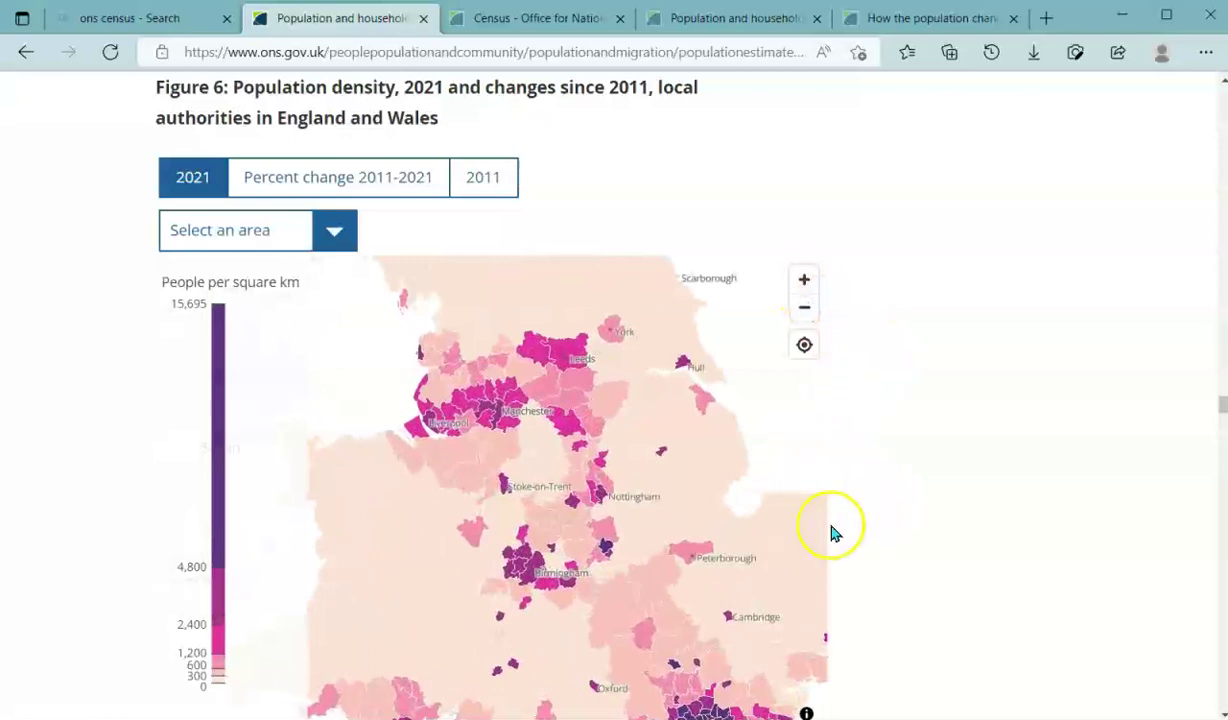
{"action": "left_click_drag", "start_coordinate": [778, 439], "coordinate": [721, 305]}
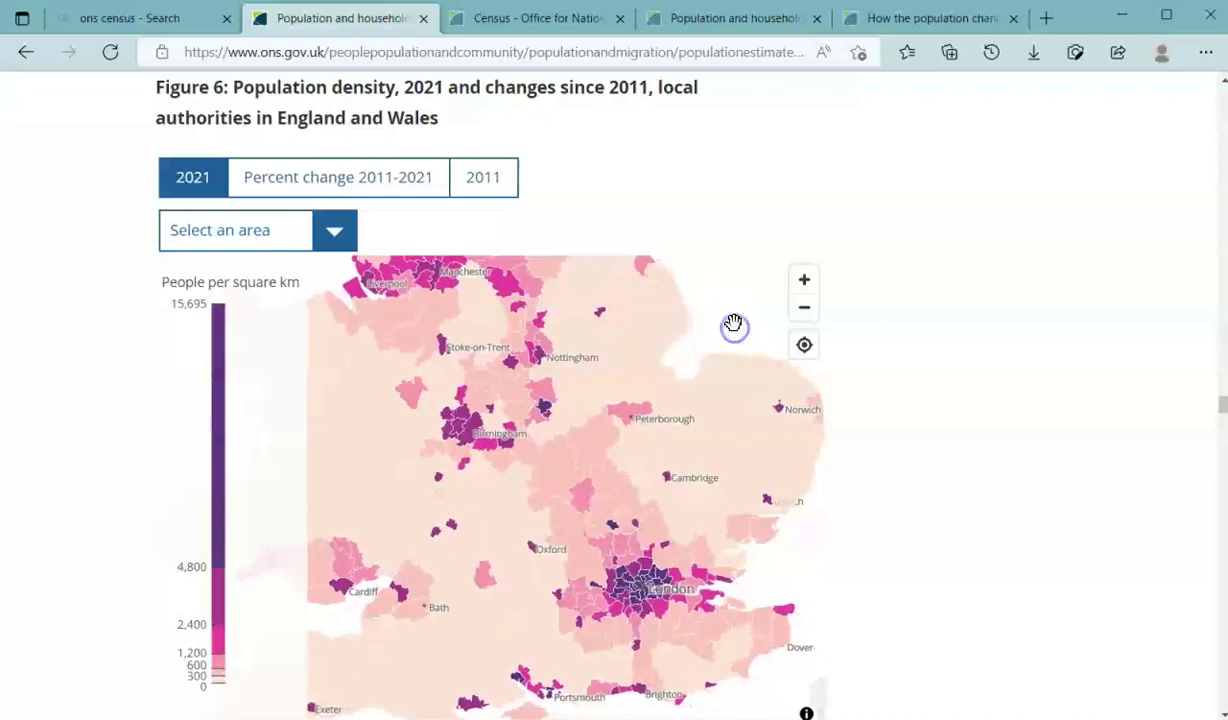
View Figure 6 for 2011 and for Percent change 2011-2021, inspecting the density changes across eastern England, Wales and the South West
{"action": "left_click", "coordinate": [477, 172]}
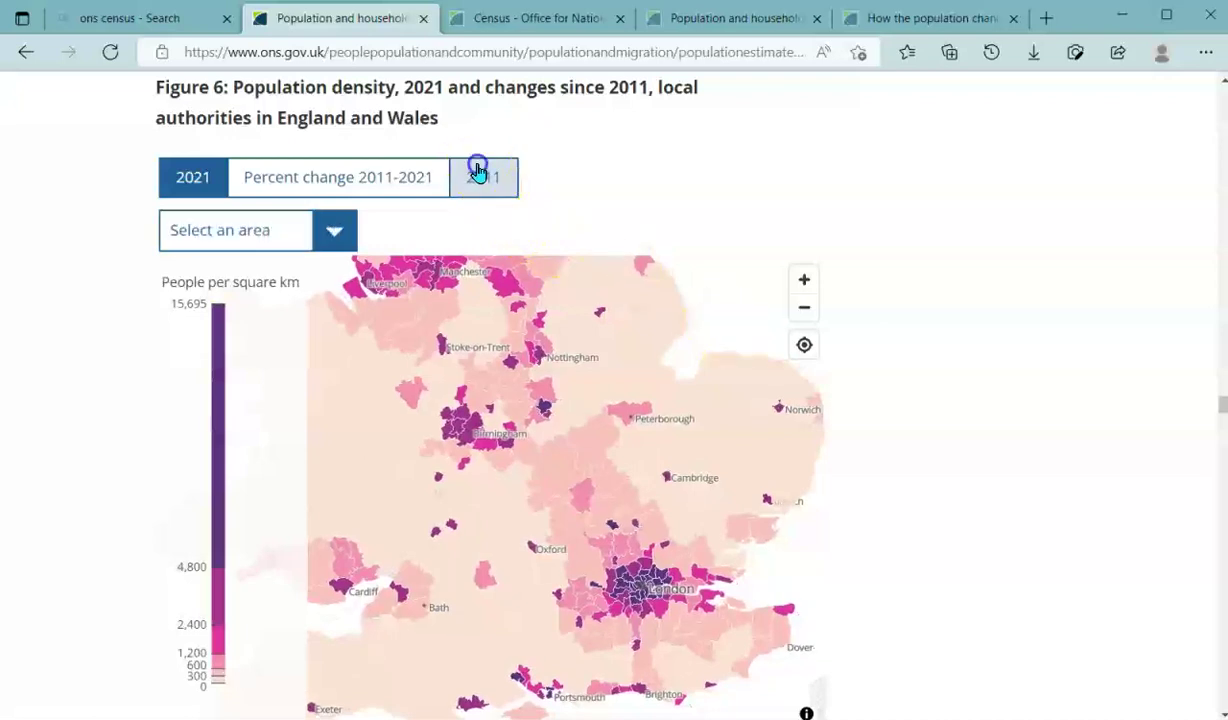
{"action": "left_click", "coordinate": [383, 184]}
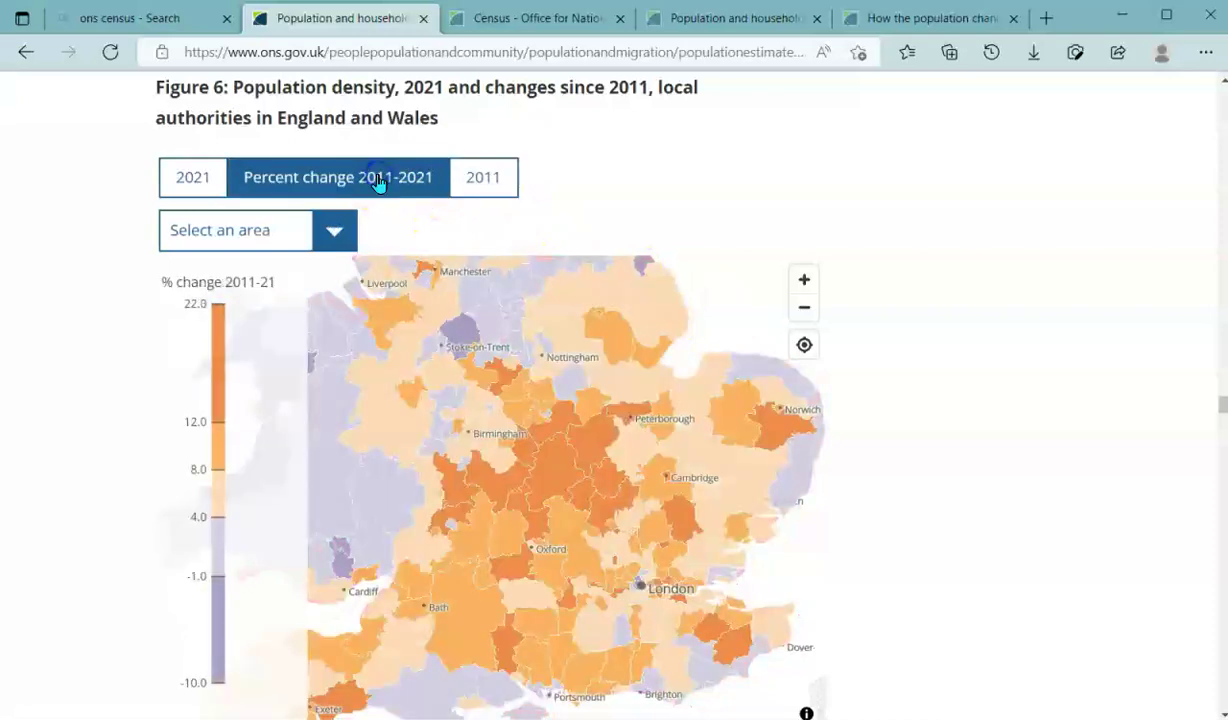
{"action": "left_click", "coordinate": [804, 307]}
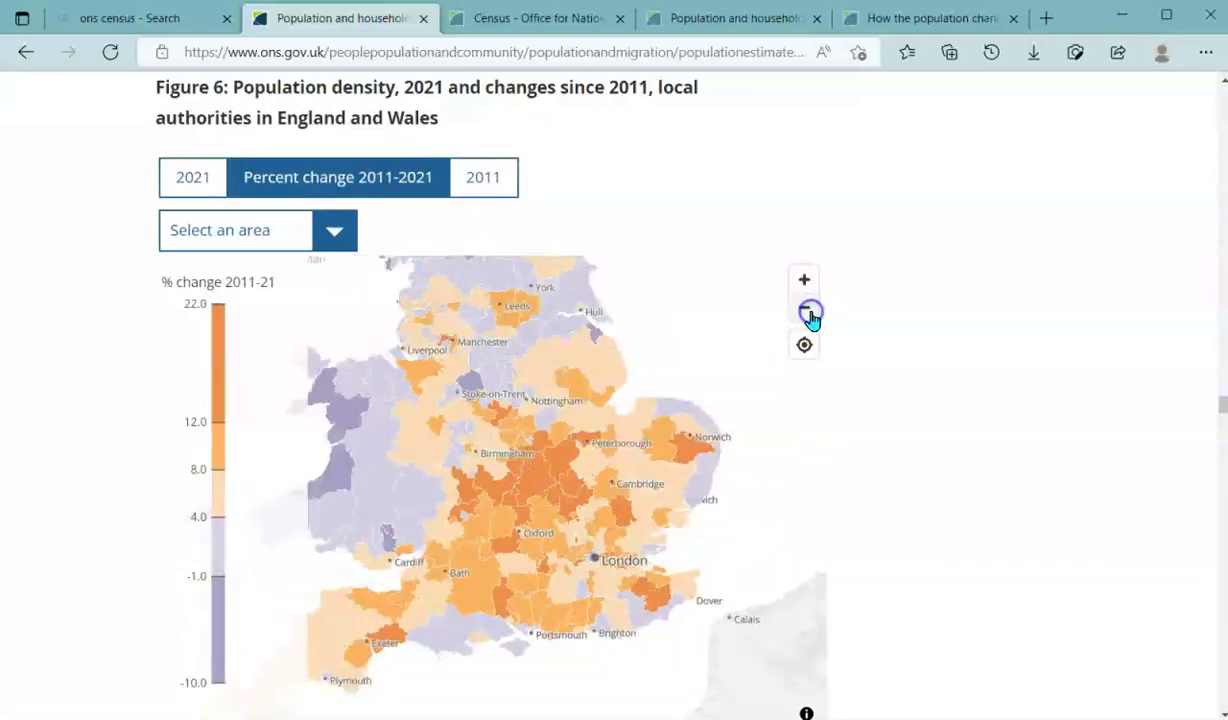
{"action": "left_click", "coordinate": [578, 462]}
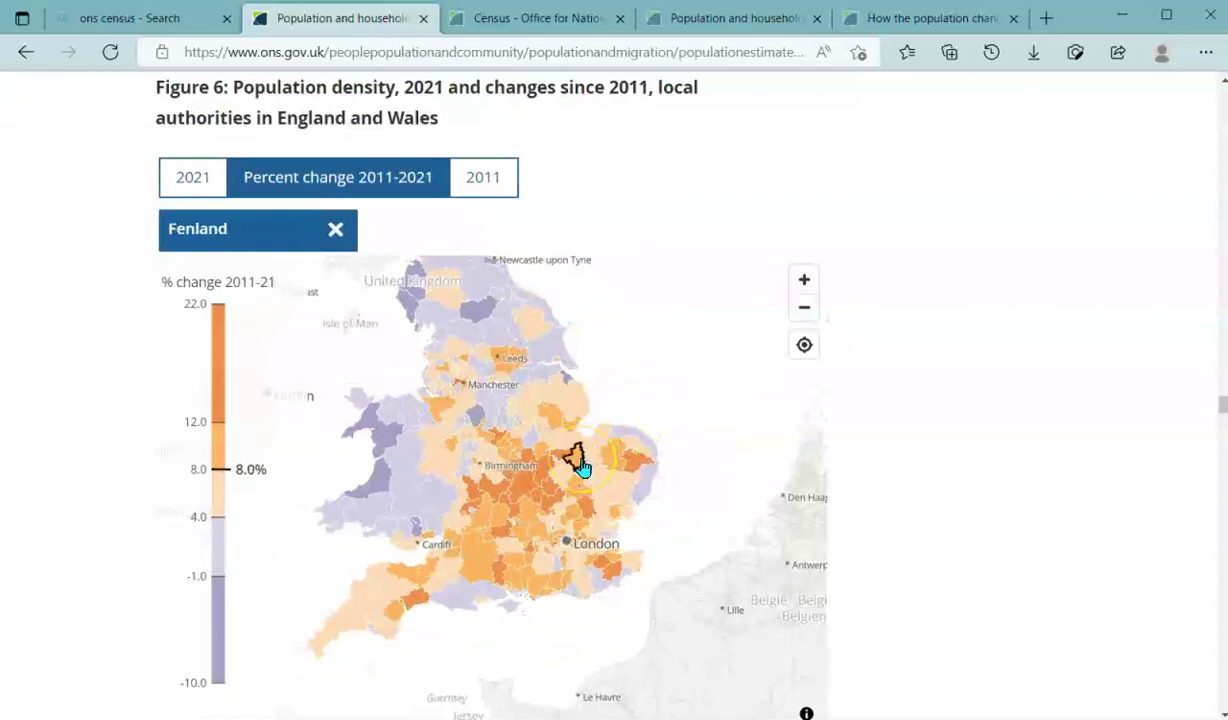
{"action": "left_click_drag", "start_coordinate": [633, 400], "coordinate": [758, 316]}
{"action": "left_click", "coordinate": [545, 541]}
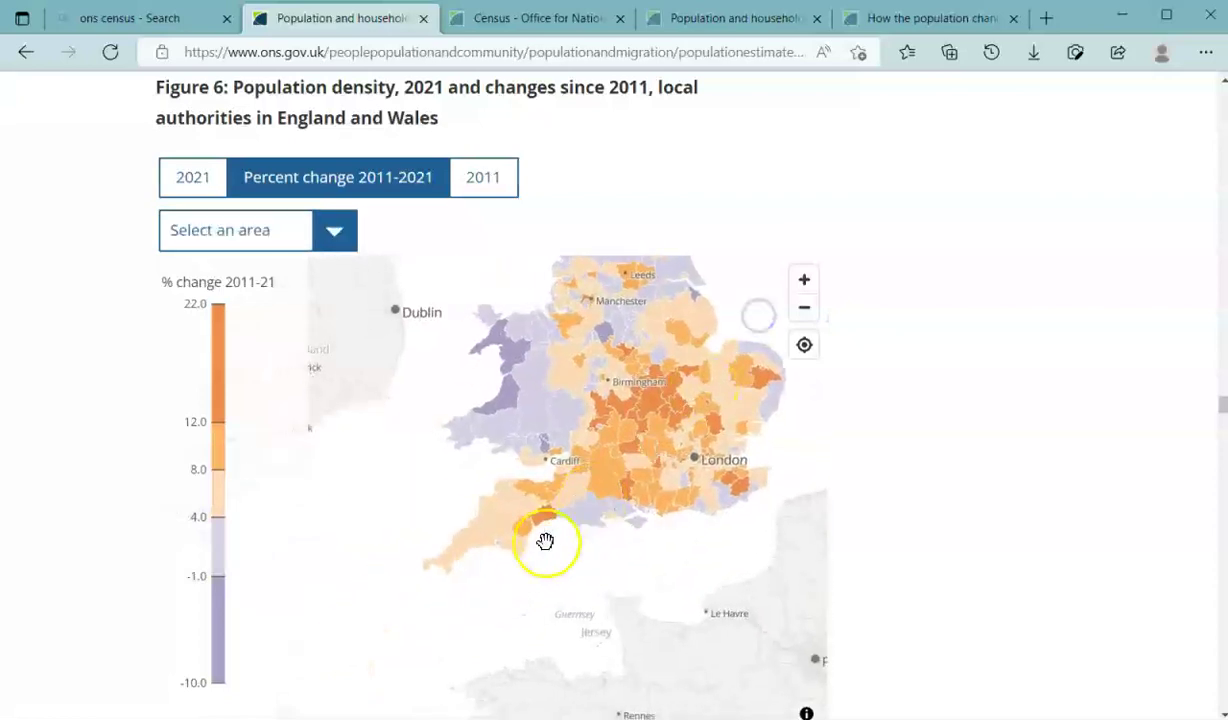
{"action": "left_click", "coordinate": [542, 521]}
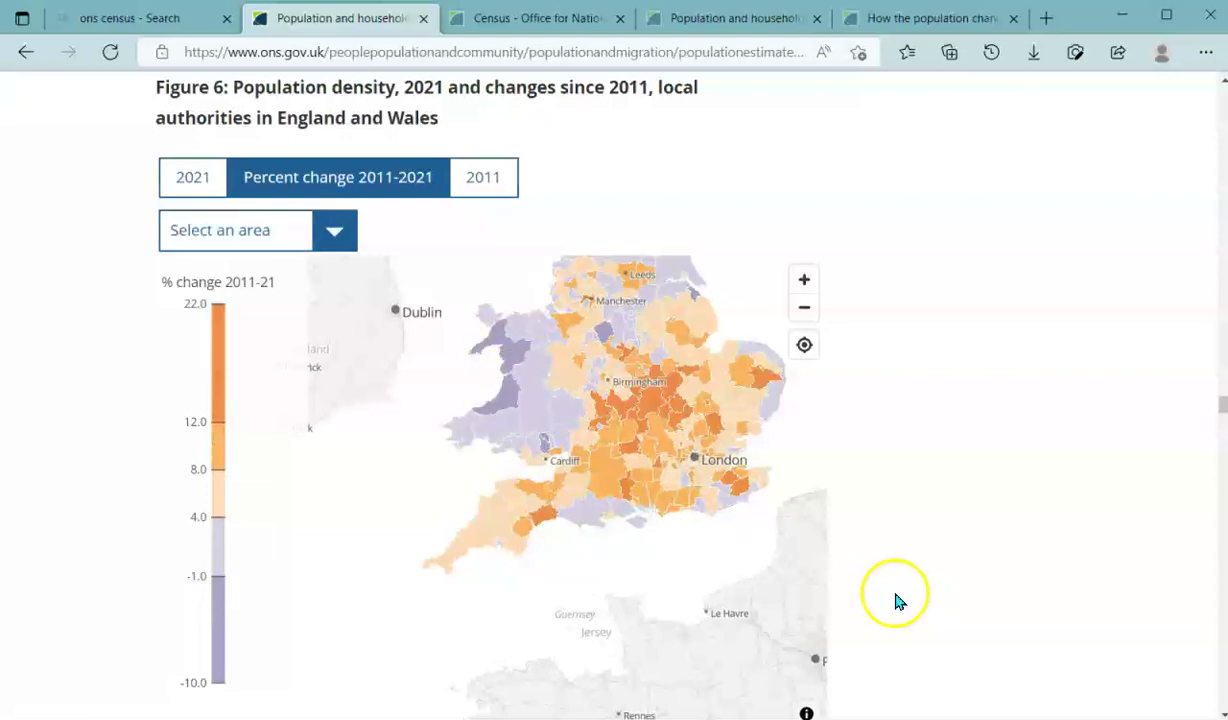
Inspect the 2011-2021 percent changes across northern England, the Midlands and the Cambridge area on the Figure 6 map
{"action": "left_click_drag", "start_coordinate": [740, 559], "coordinate": [660, 677]}
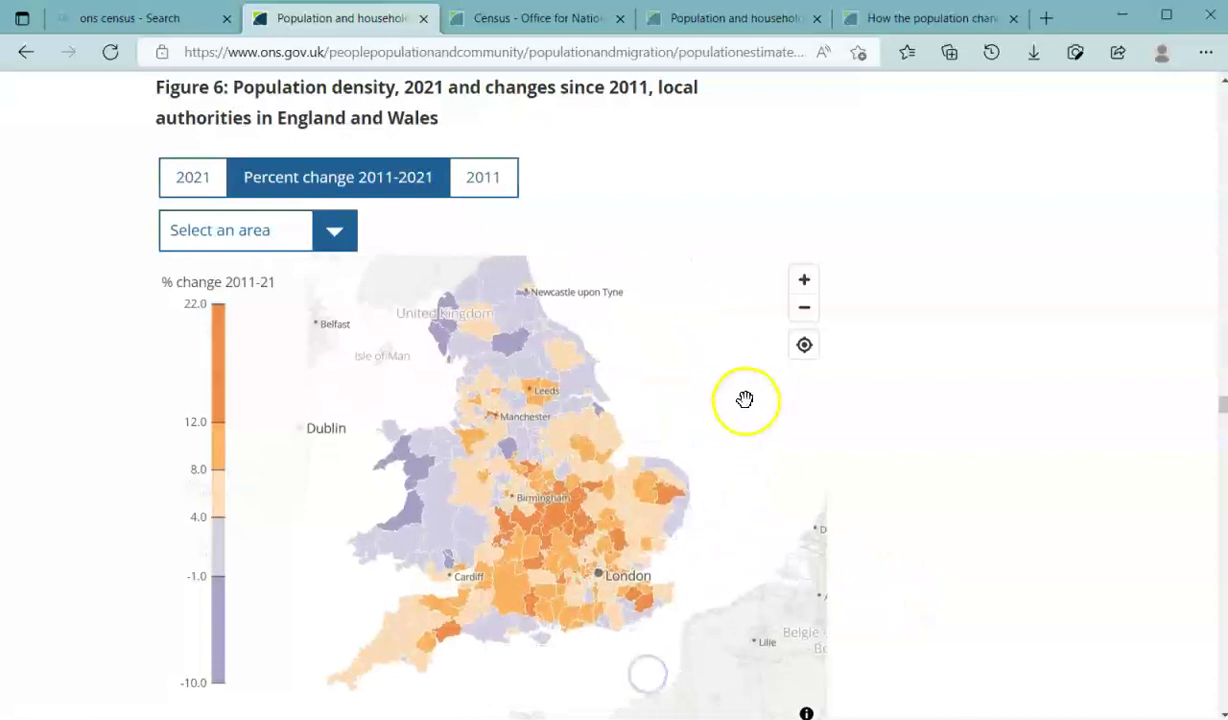
{"action": "left_click", "coordinate": [805, 284]}
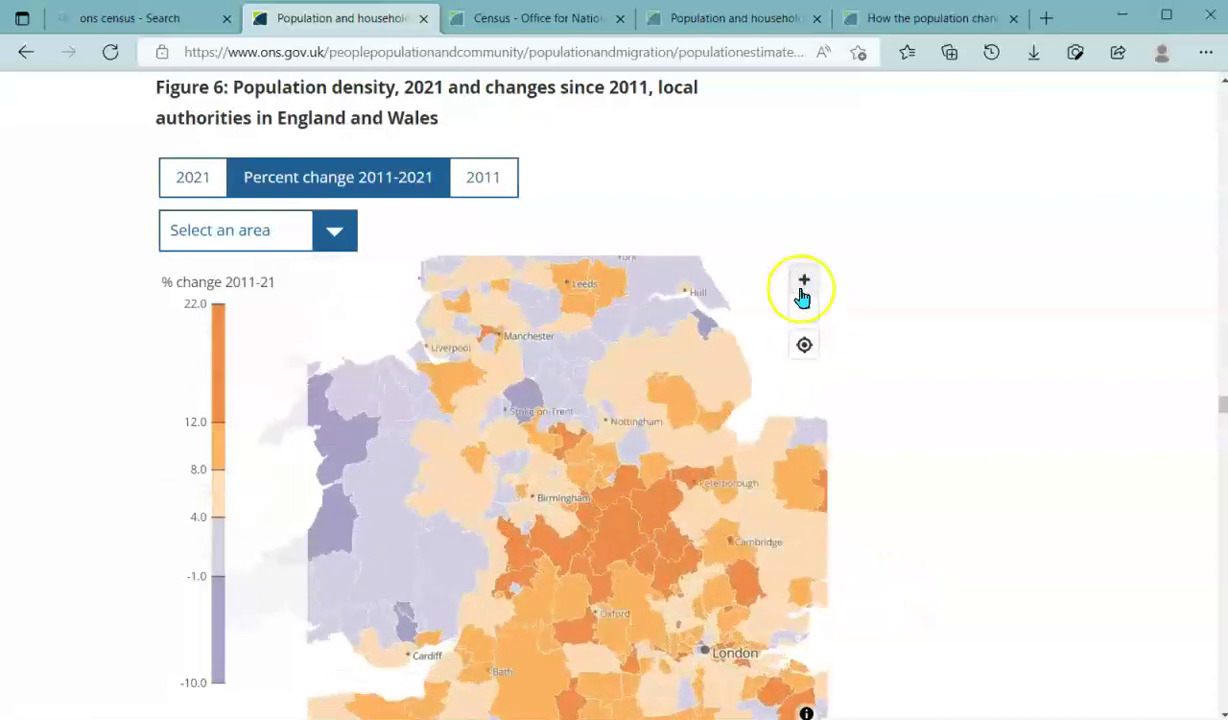
{"action": "scroll", "coordinate": [726, 545], "scroll_direction": "down", "scroll_amount": 3}
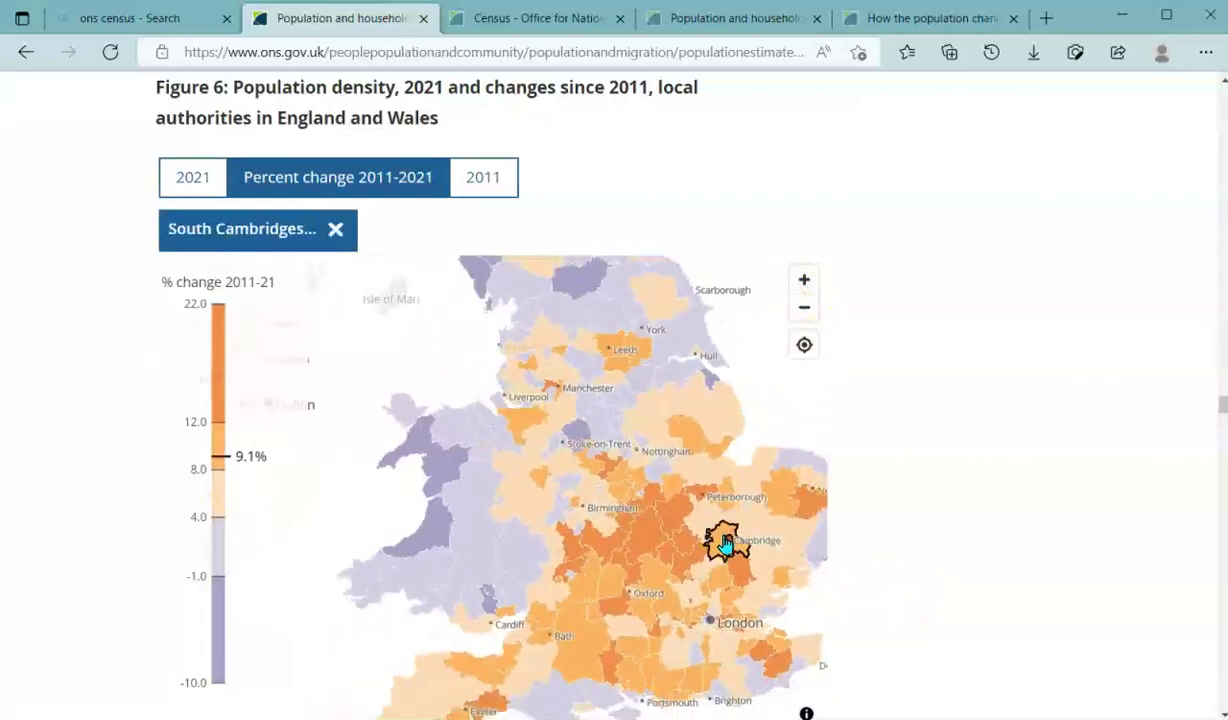
{"action": "scroll", "coordinate": [937, 529], "scroll_direction": "down", "scroll_amount": 2}
Continue past the Figure 6 data download and read section 6, Number of households, as far as the Figure 7 map
{"action": "scroll", "coordinate": [940, 531], "scroll_direction": "down", "scroll_amount": 7}
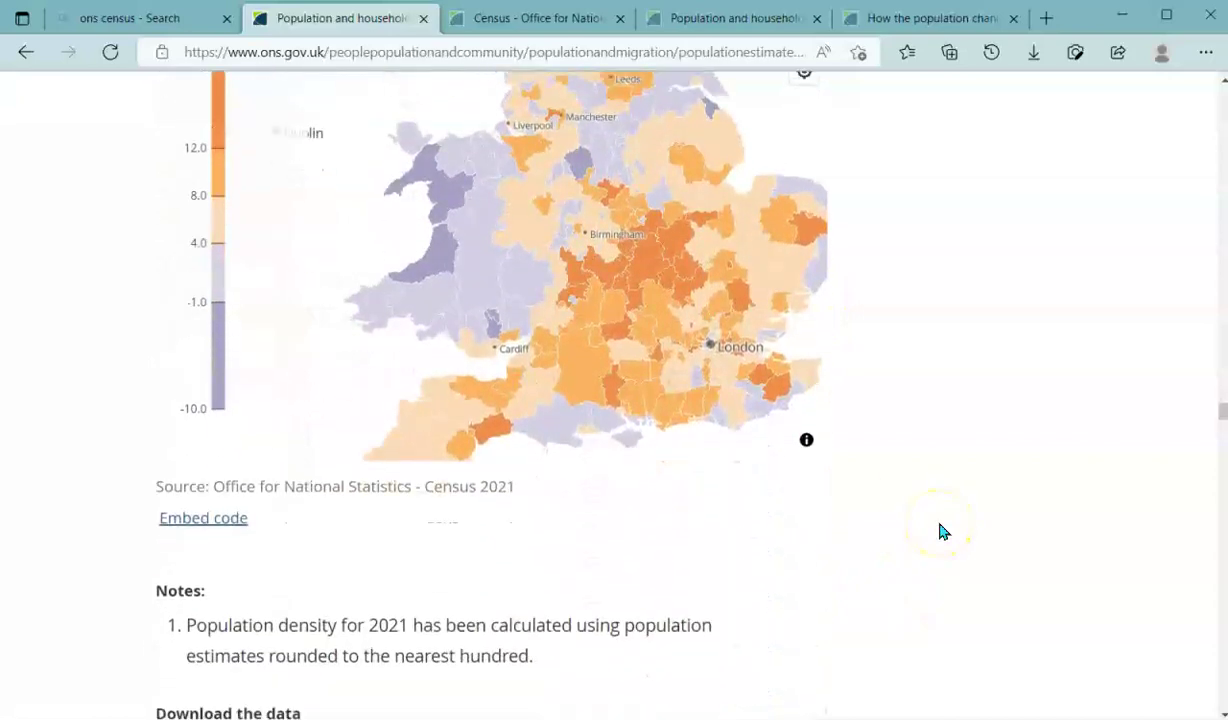
{"action": "scroll", "coordinate": [940, 531], "scroll_direction": "down", "scroll_amount": 3}
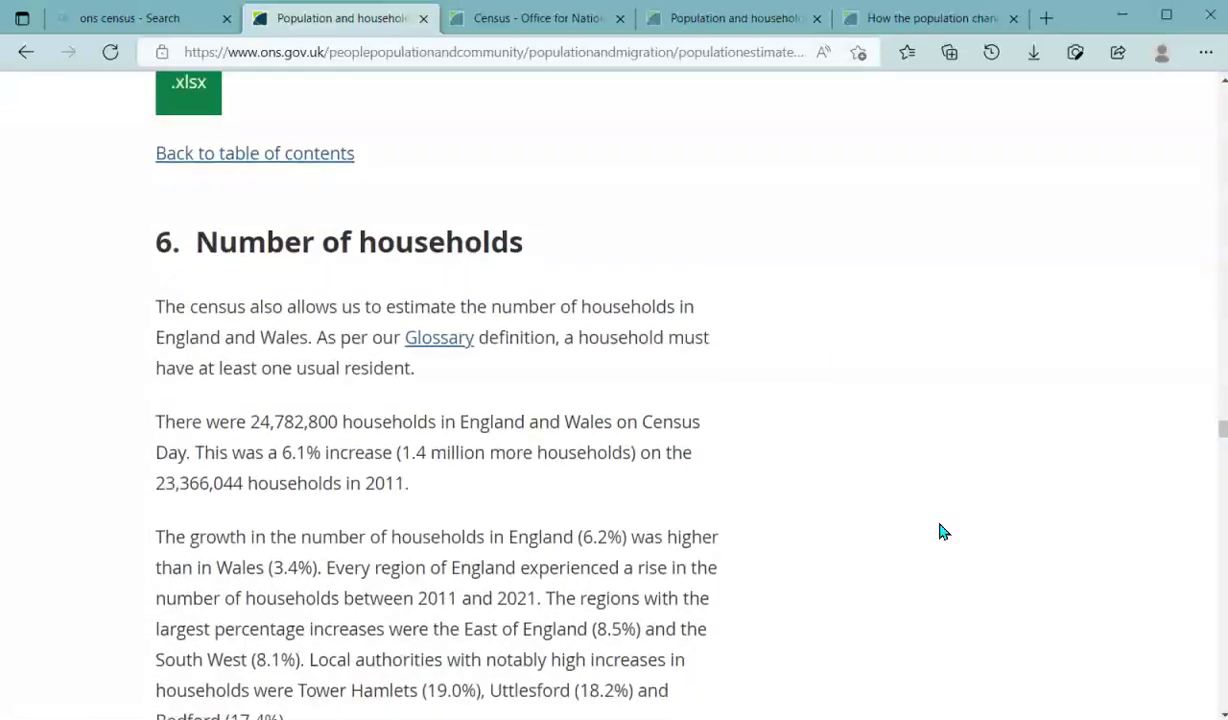
{"action": "scroll", "coordinate": [940, 531], "scroll_direction": "down", "scroll_amount": 6}
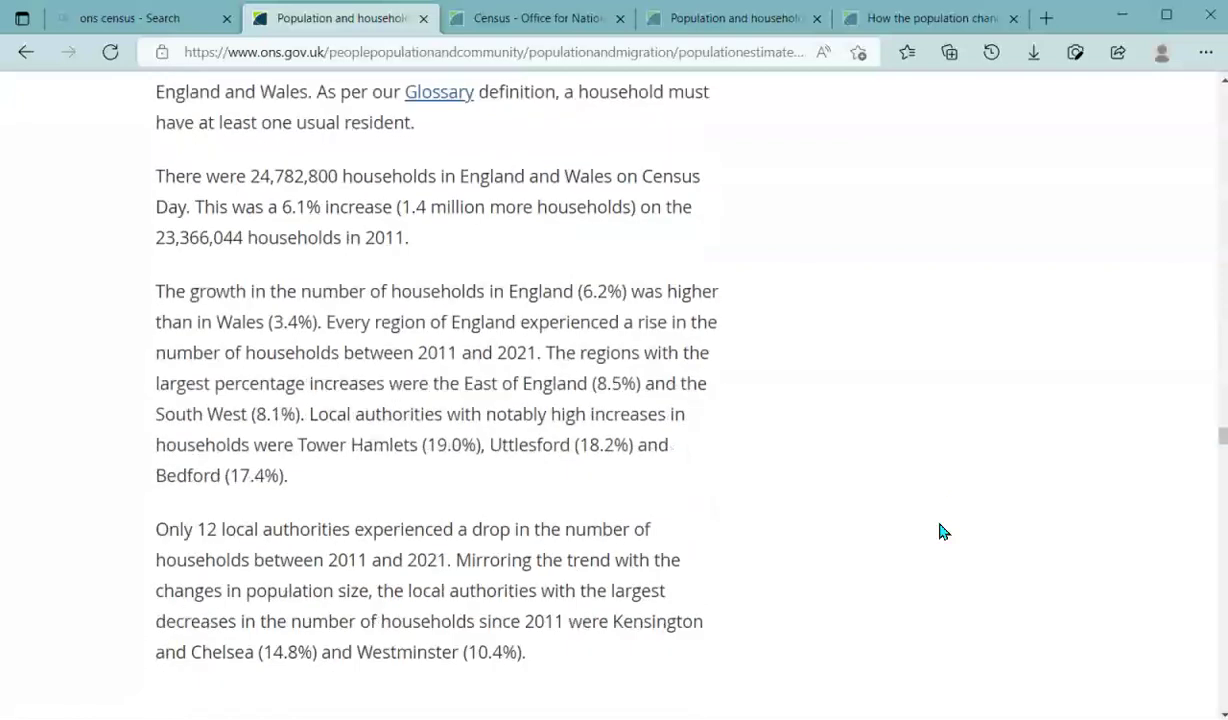
{"action": "scroll", "coordinate": [940, 531], "scroll_direction": "down", "scroll_amount": 3}
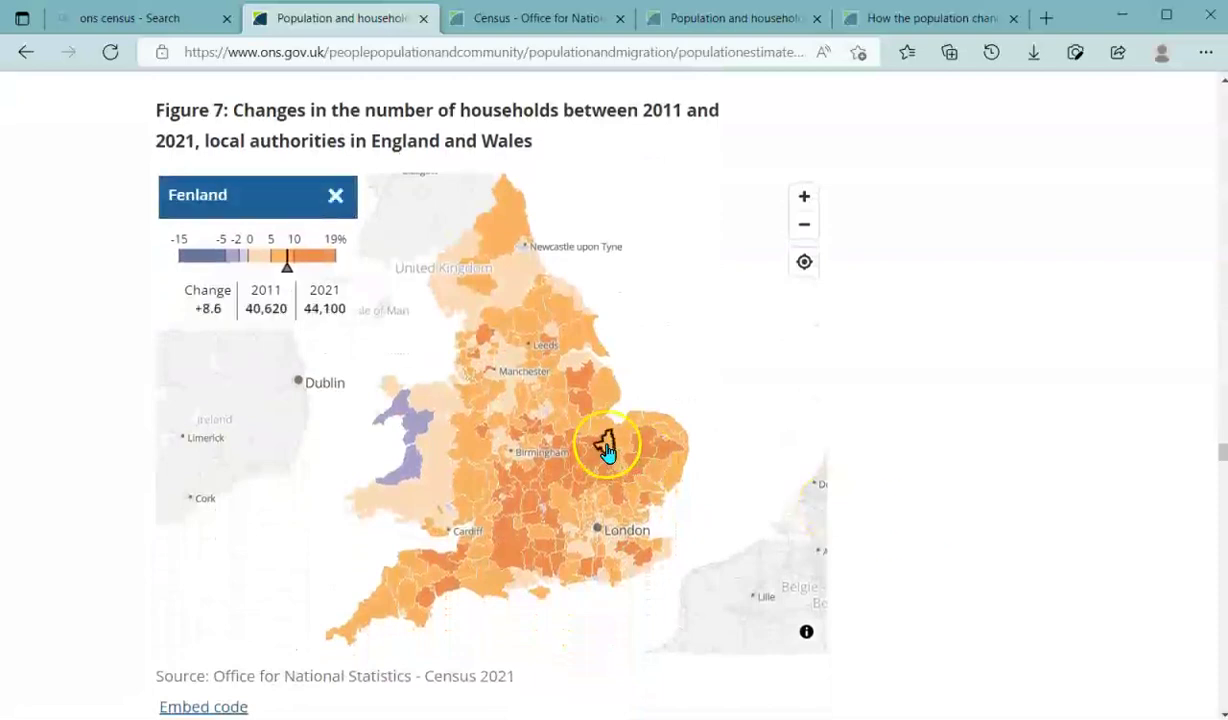
Examine the Figure 7 map of household changes between 2011 and 2021 and continue to its data download
{"action": "scroll", "coordinate": [767, 559], "scroll_direction": "down", "scroll_amount": 1}
{"action": "scroll", "coordinate": [767, 559], "scroll_direction": "up", "scroll_amount": 2}
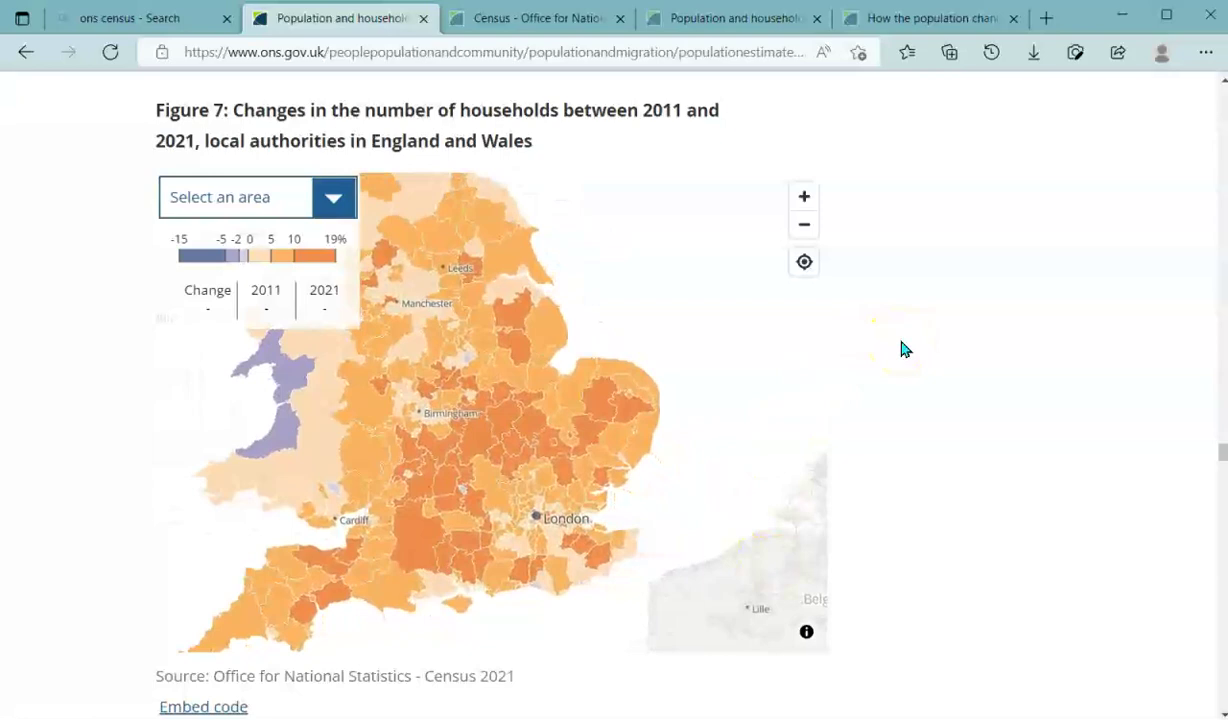
{"action": "scroll", "coordinate": [901, 348], "scroll_direction": "down", "scroll_amount": 2}
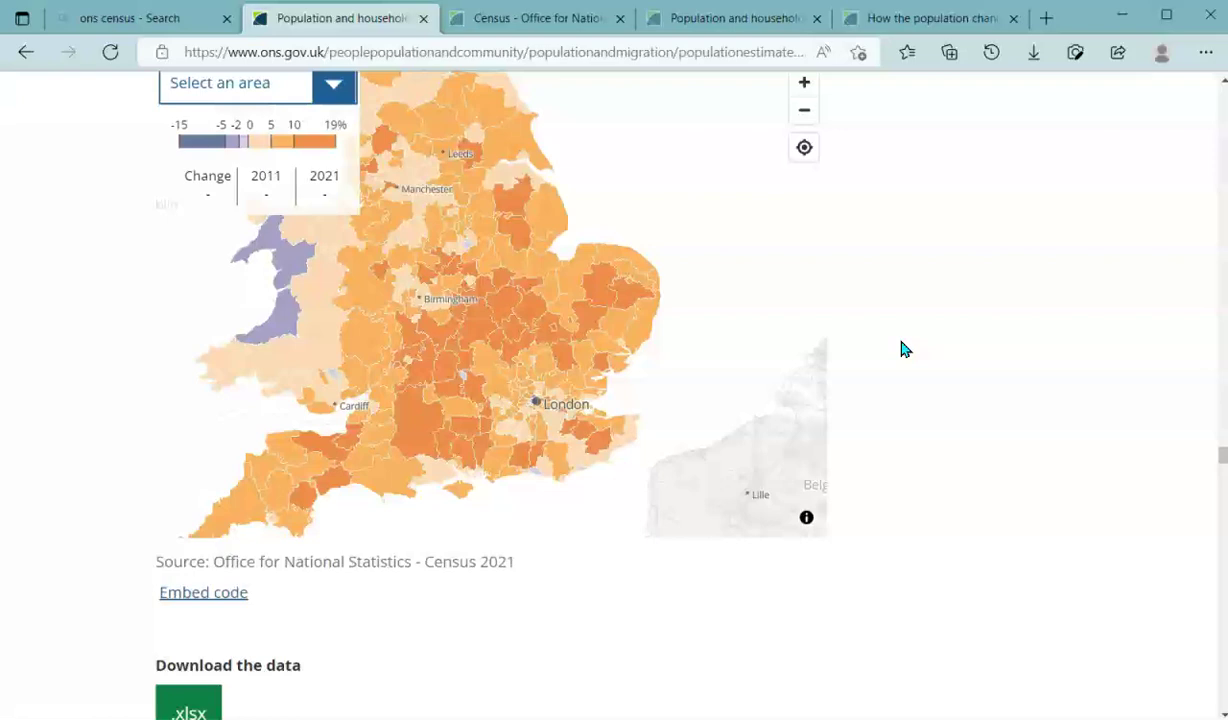
Read through the rest of the census bulletin, from the population change map and future publications through the glossary and strengths to the related links
{"action": "scroll", "coordinate": [901, 348], "scroll_direction": "down", "scroll_amount": 5}
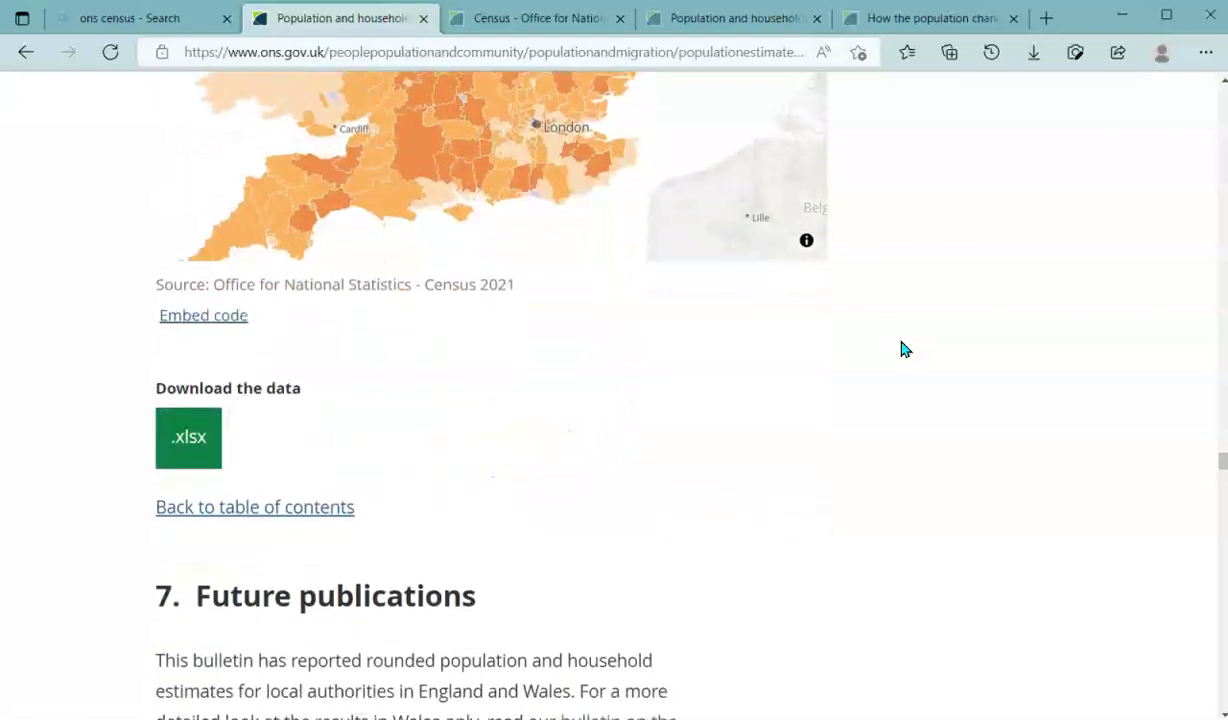
{"action": "scroll", "coordinate": [901, 348], "scroll_direction": "down", "scroll_amount": 2}
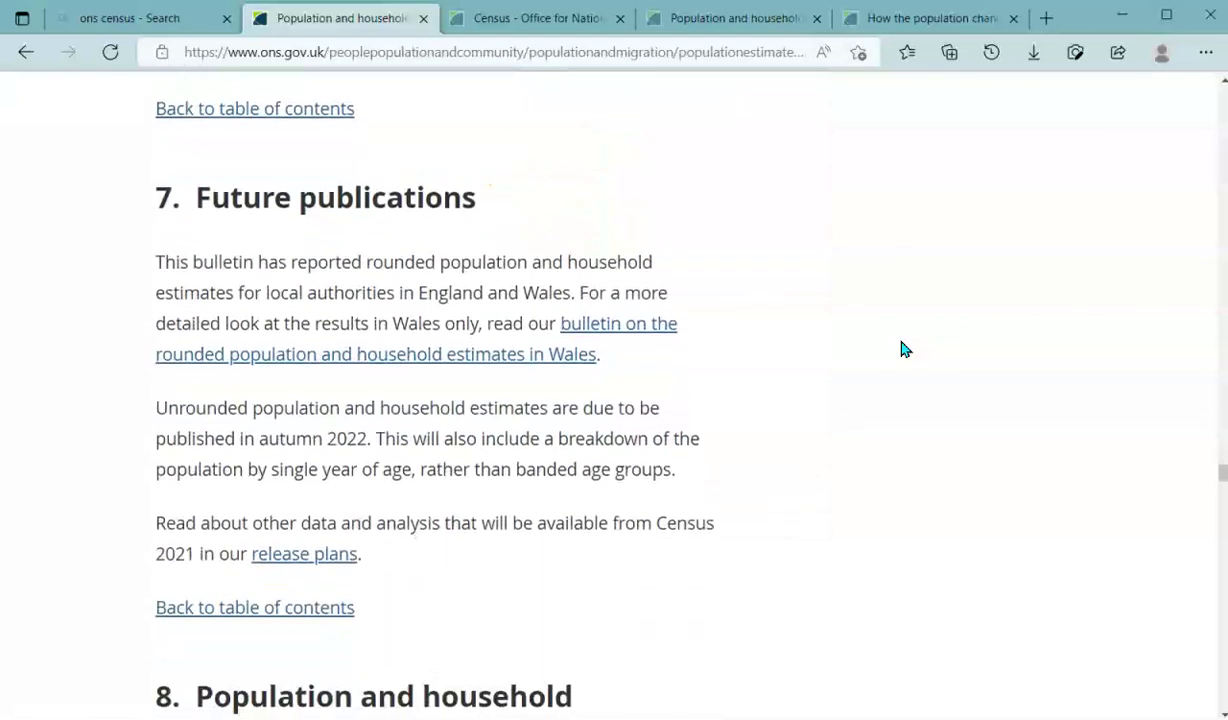
{"action": "scroll", "coordinate": [901, 348], "scroll_direction": "down", "scroll_amount": 1}
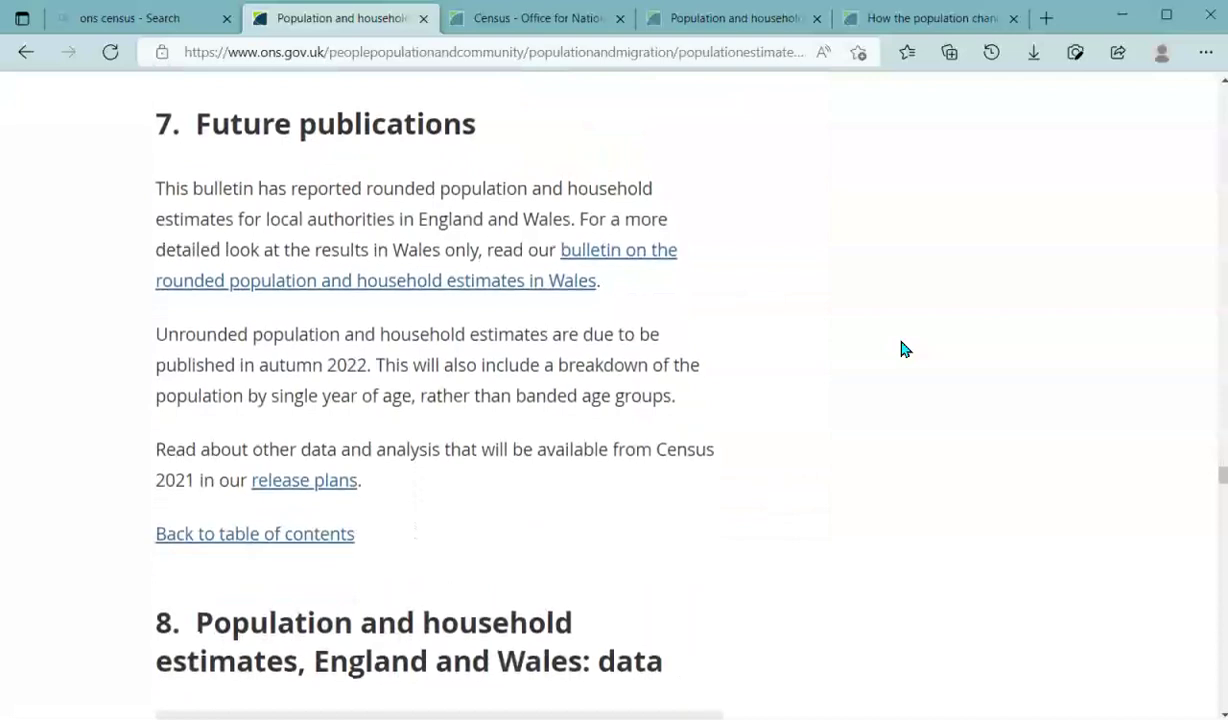
{"action": "scroll", "coordinate": [901, 348], "scroll_direction": "down", "scroll_amount": 3}
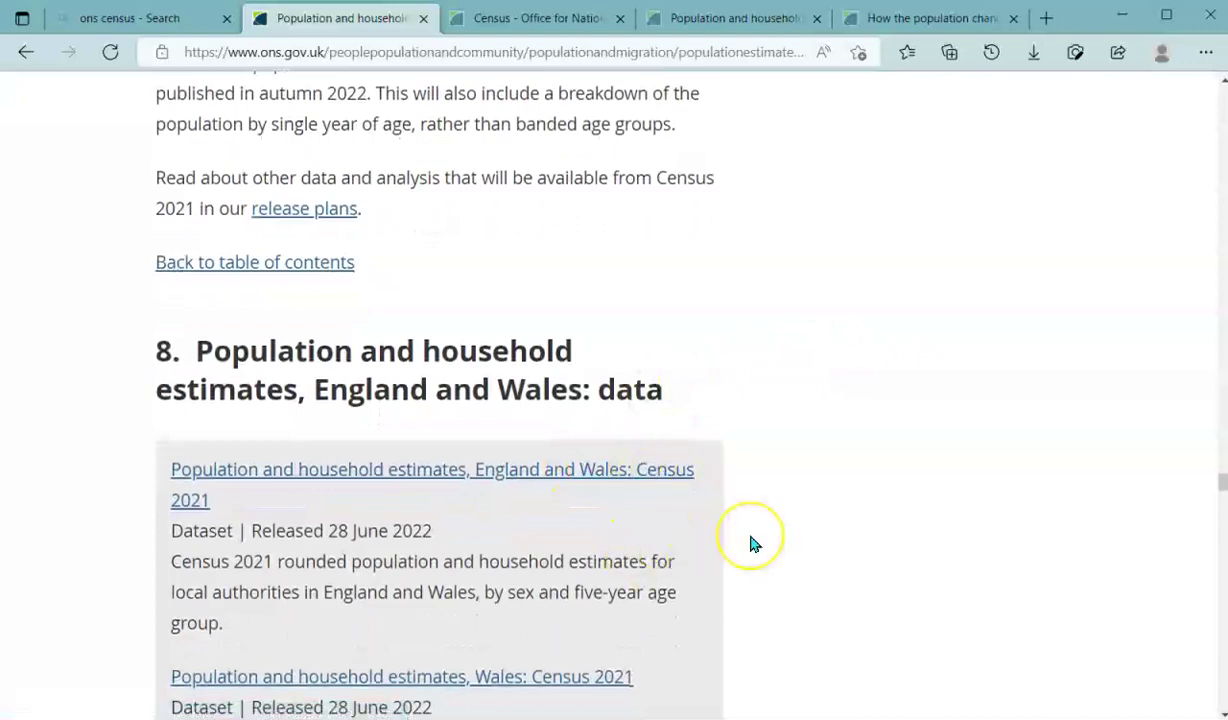
{"action": "scroll", "coordinate": [751, 542], "scroll_direction": "down", "scroll_amount": 4}
{"action": "scroll", "coordinate": [754, 544], "scroll_direction": "down", "scroll_amount": 7}
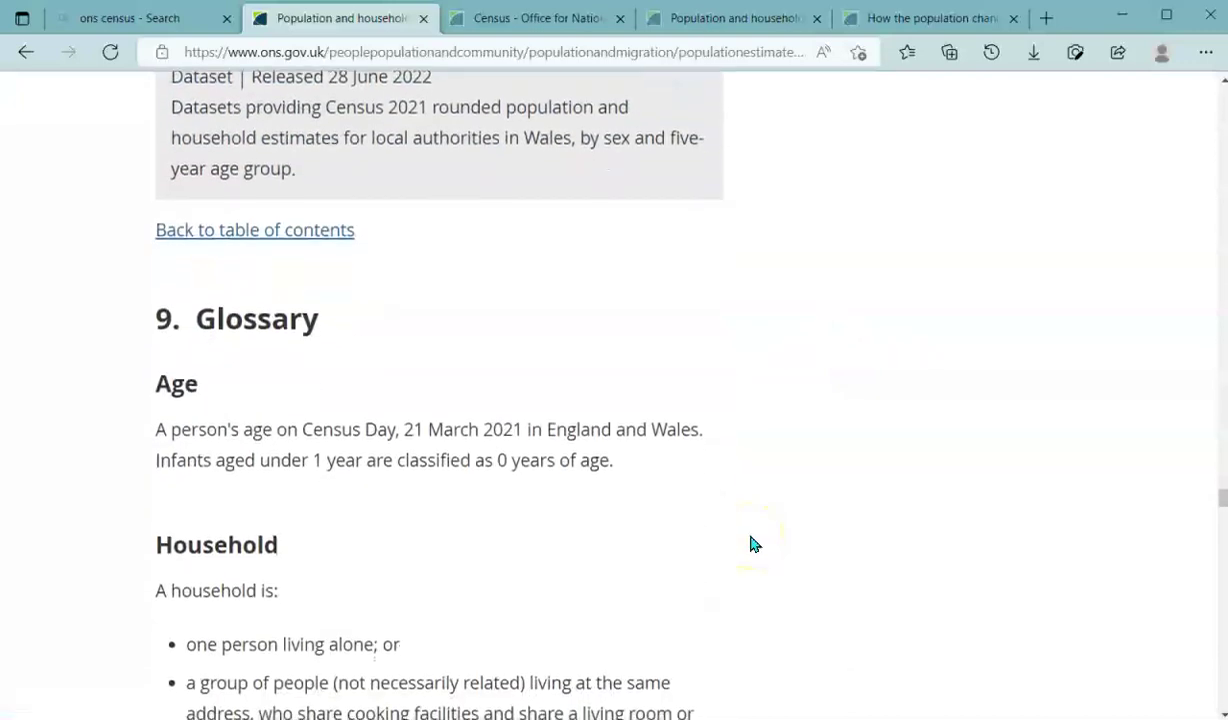
{"action": "scroll", "coordinate": [754, 544], "scroll_direction": "down", "scroll_amount": 4}
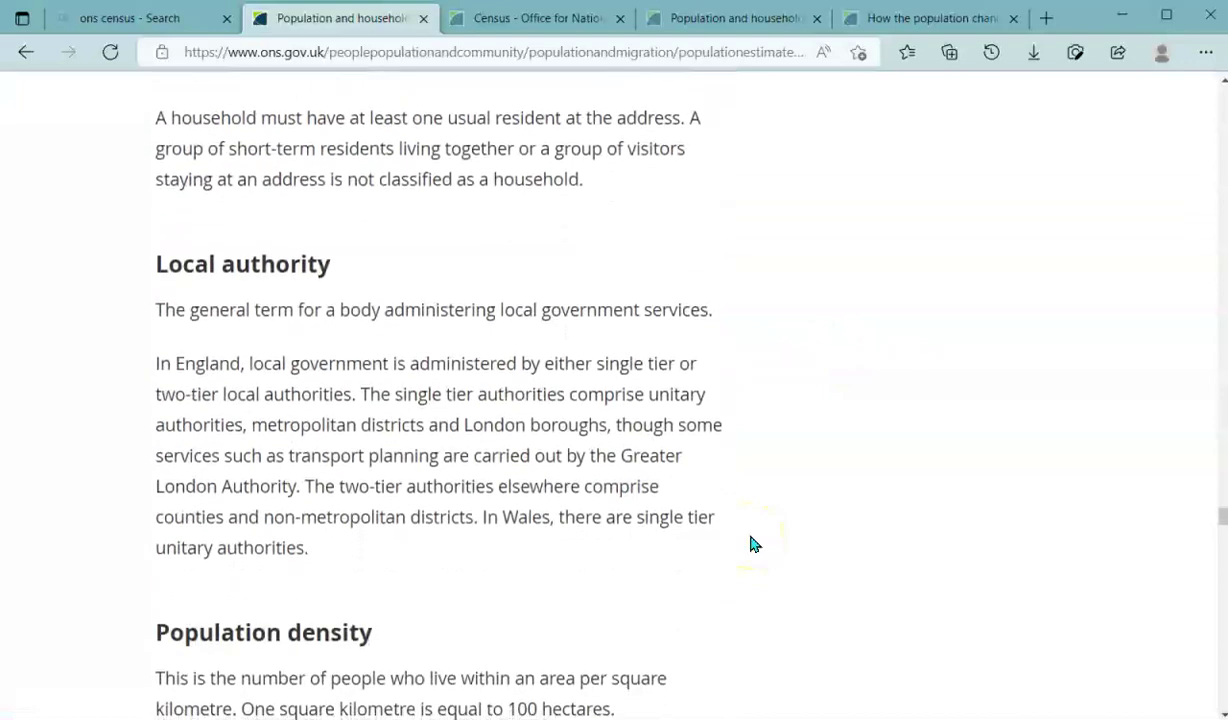
{"action": "scroll", "coordinate": [754, 544], "scroll_direction": "down", "scroll_amount": 7}
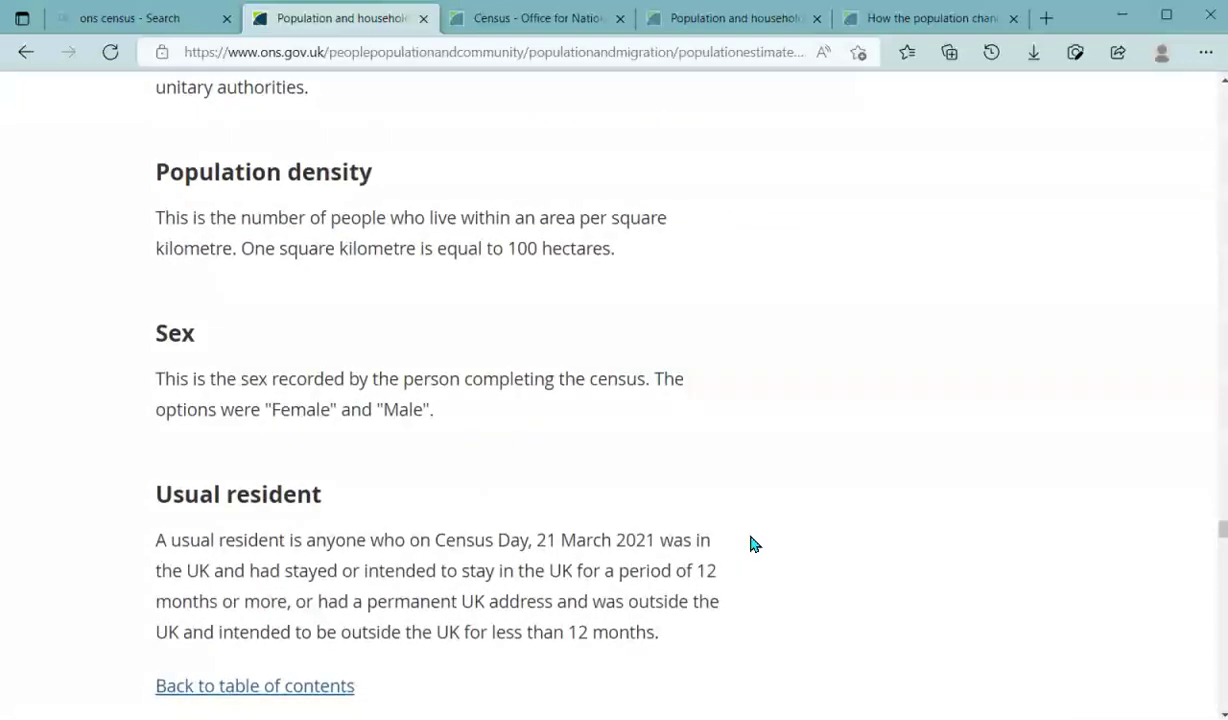
{"action": "scroll", "coordinate": [754, 544], "scroll_direction": "down", "scroll_amount": 13}
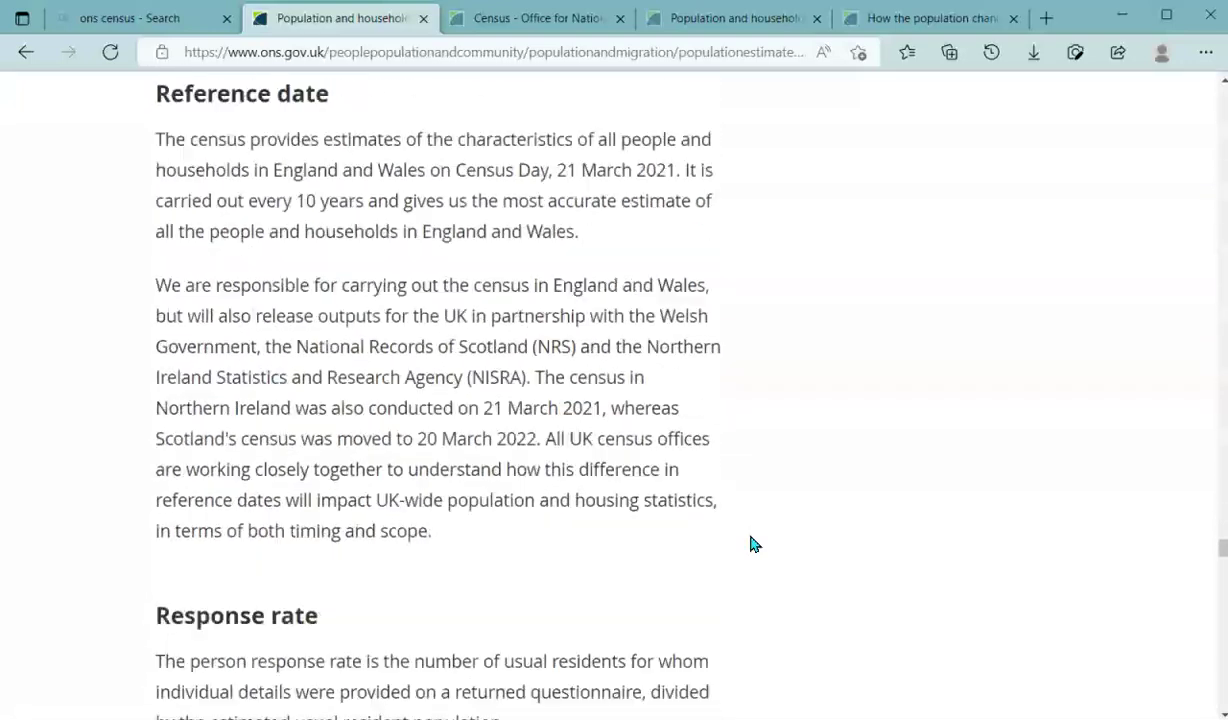
{"action": "scroll", "coordinate": [754, 544], "scroll_direction": "down", "scroll_amount": 12}
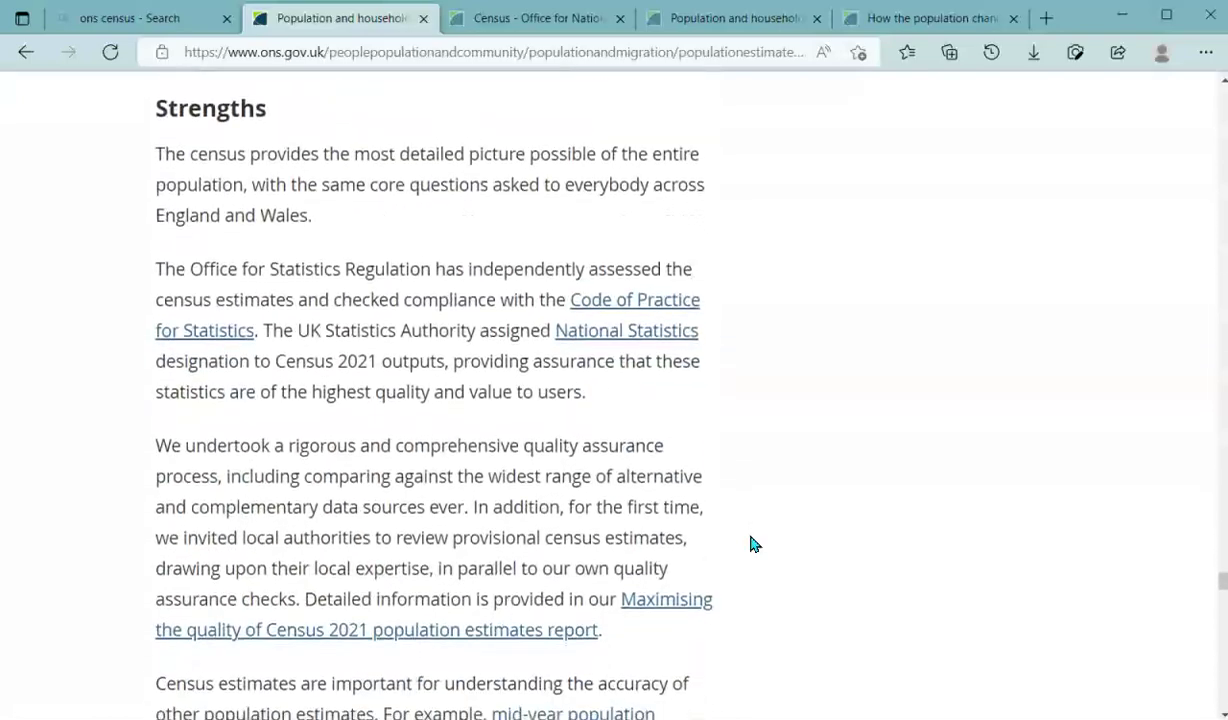
{"action": "scroll", "coordinate": [754, 544], "scroll_direction": "down", "scroll_amount": 13}
{"action": "scroll", "coordinate": [754, 544], "scroll_direction": "up", "scroll_amount": 1}
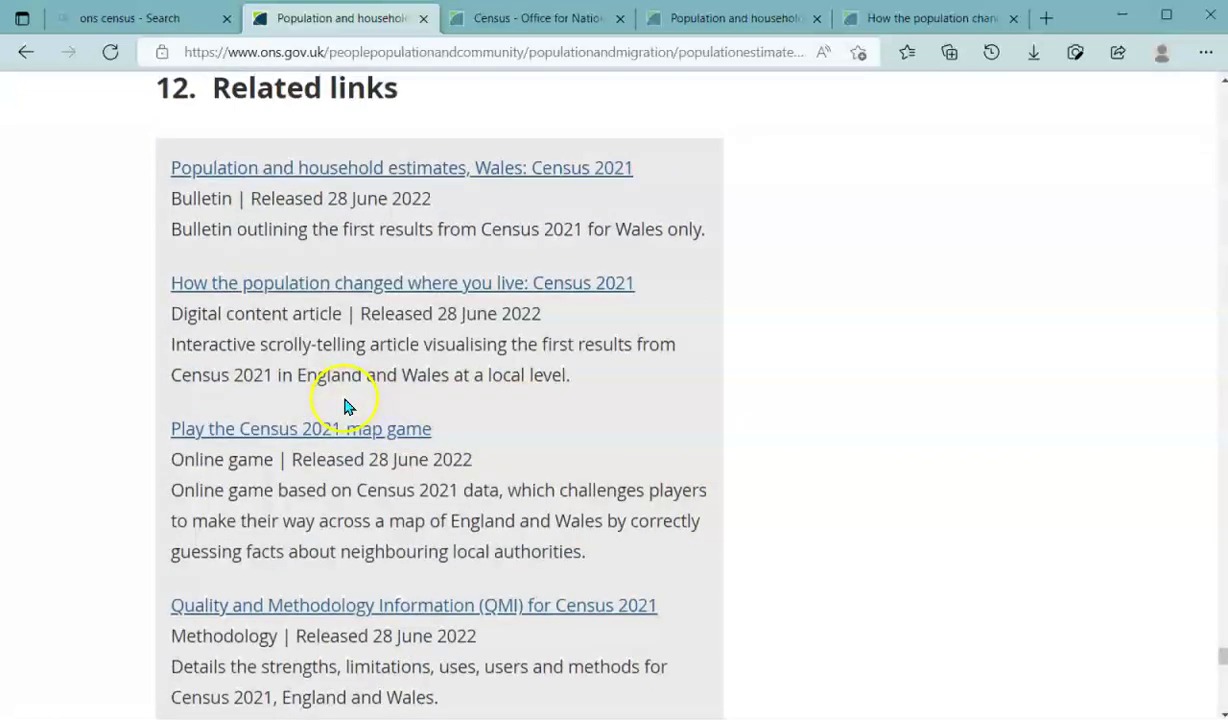
Review the bulletin's related links and open the interactive article "How the population changed where you live: Census 2021"
{"action": "scroll", "coordinate": [409, 558], "scroll_direction": "down", "scroll_amount": 3}
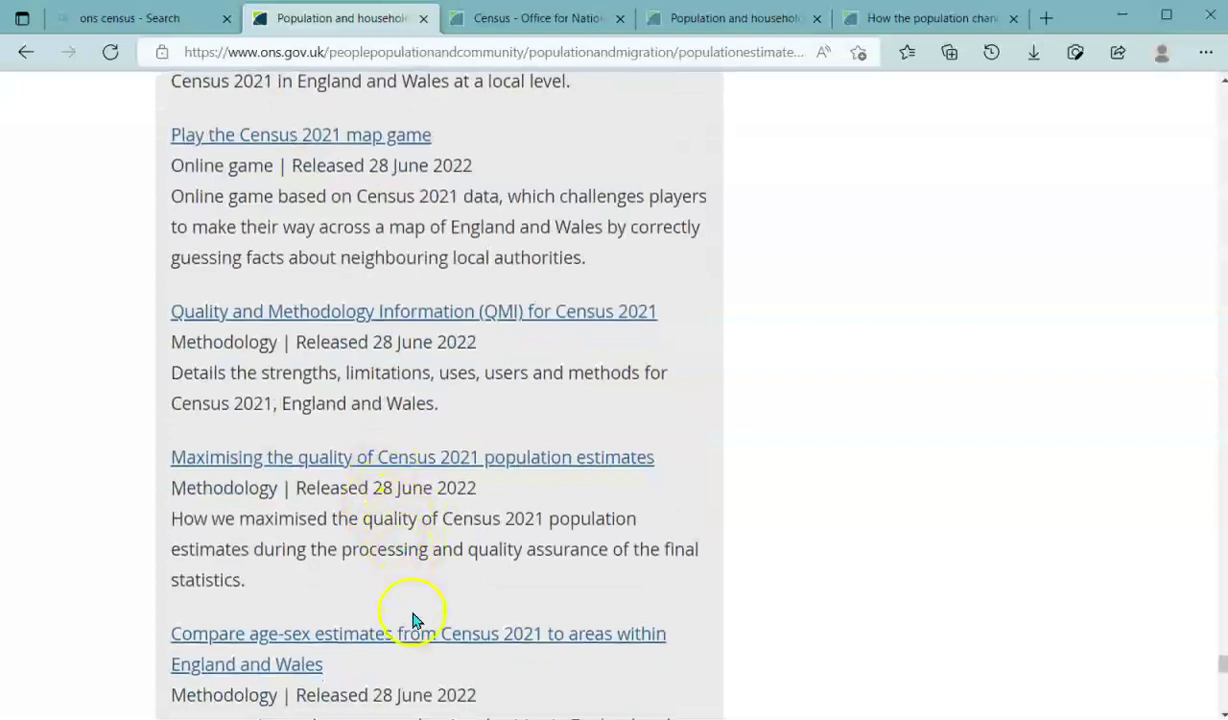
{"action": "scroll", "coordinate": [415, 620], "scroll_direction": "down", "scroll_amount": 3}
{"action": "scroll", "coordinate": [414, 620], "scroll_direction": "down", "scroll_amount": 4}
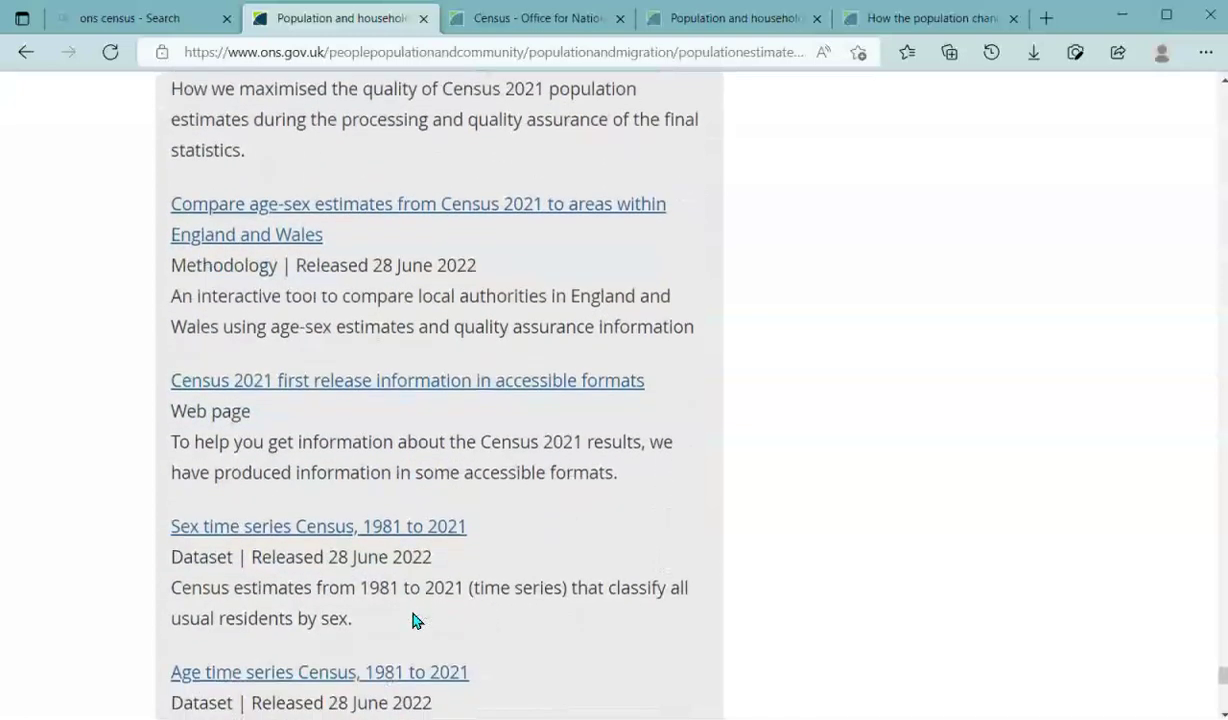
{"action": "scroll", "coordinate": [414, 620], "scroll_direction": "down", "scroll_amount": 3}
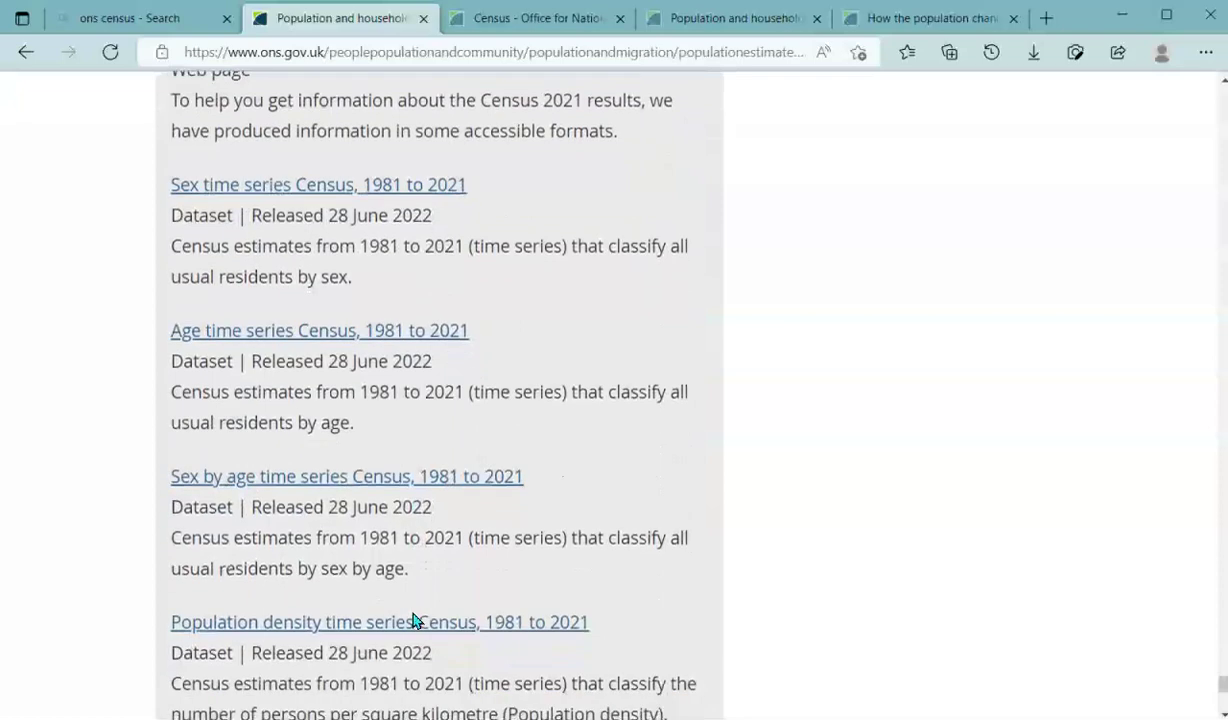
{"action": "scroll", "coordinate": [414, 620], "scroll_direction": "down", "scroll_amount": 5}
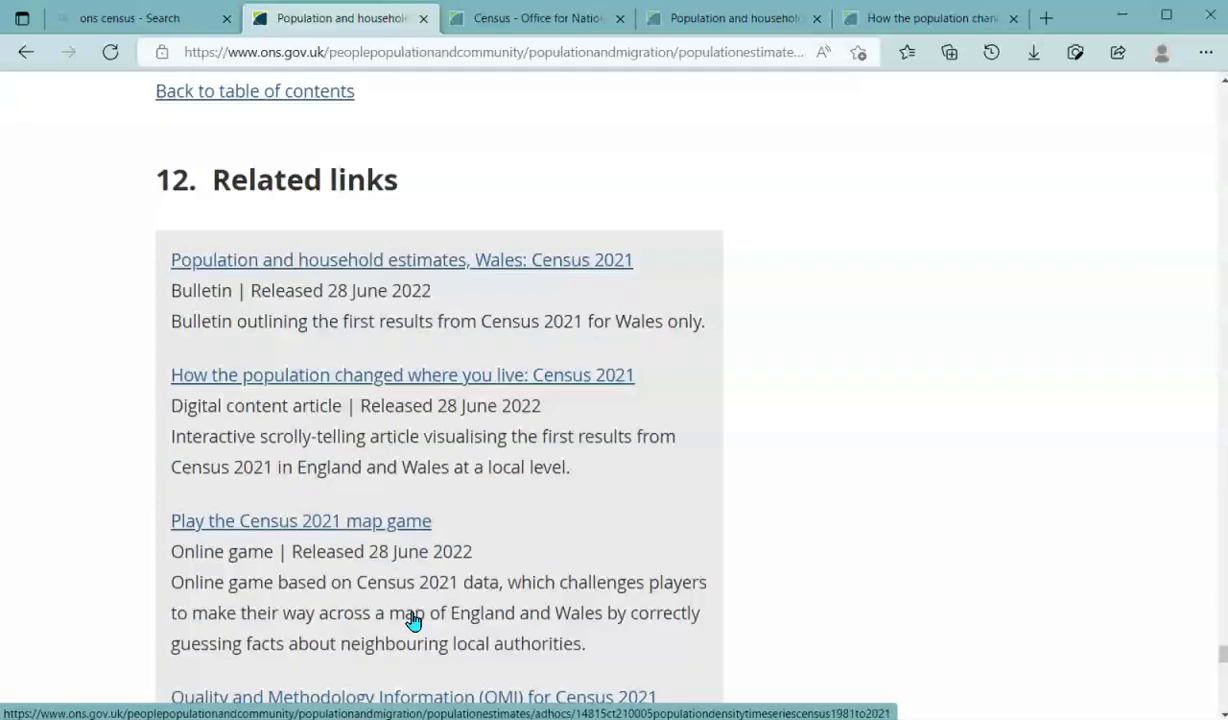
{"action": "left_click", "coordinate": [421, 374]}
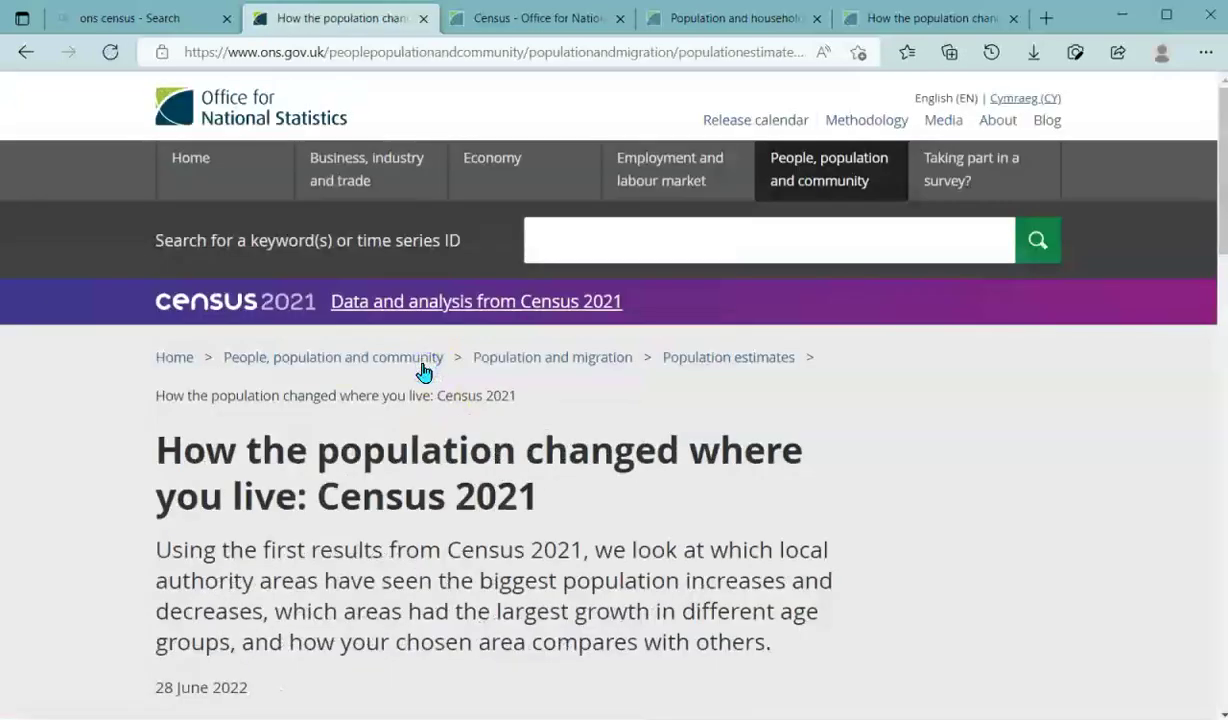
{"action": "scroll", "coordinate": [463, 515], "scroll_direction": "down", "scroll_amount": 5}
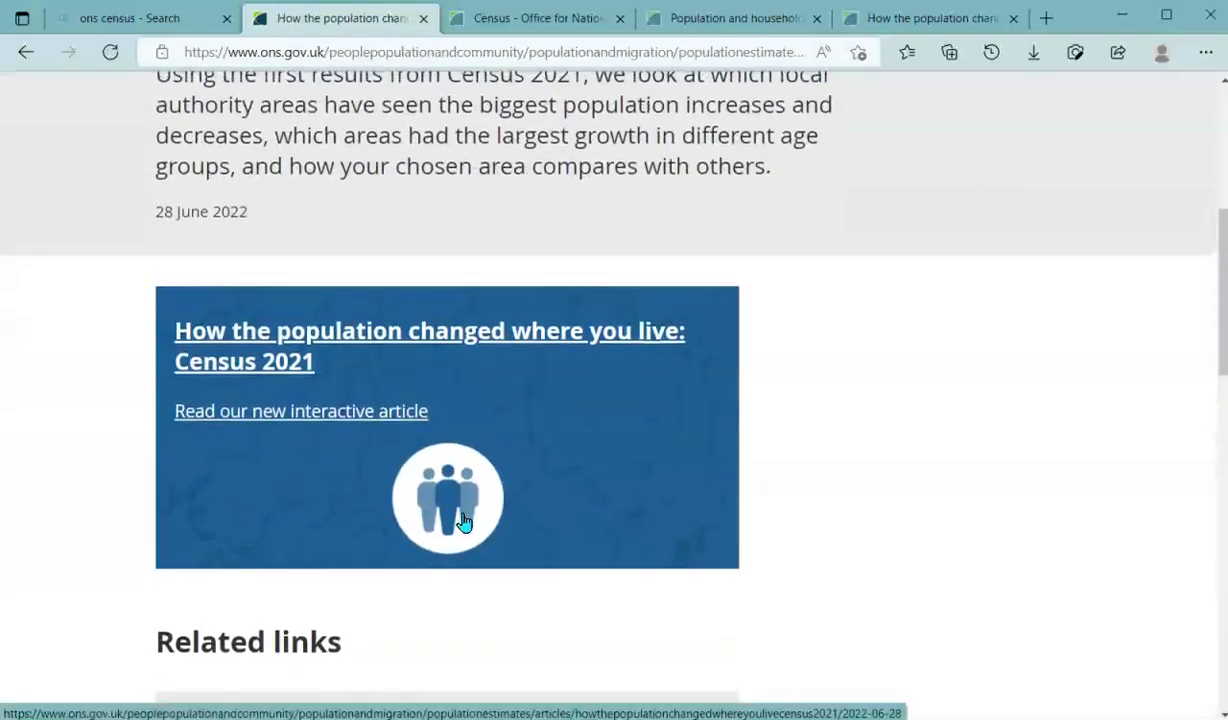
{"action": "left_click", "coordinate": [326, 412]}
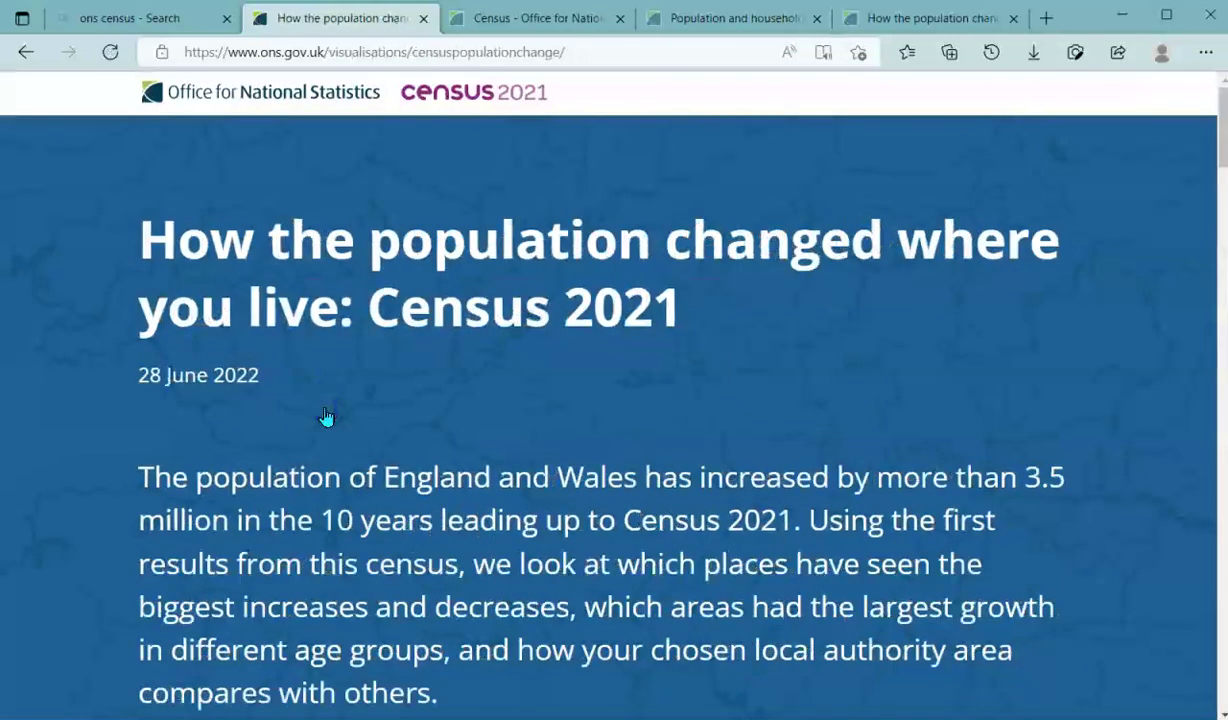
Set the interactive article's local authority to Tower Hamlets
{"action": "scroll", "coordinate": [326, 416], "scroll_direction": "down", "scroll_amount": 1}
{"action": "scroll", "coordinate": [326, 416], "scroll_direction": "down", "scroll_amount": 3}
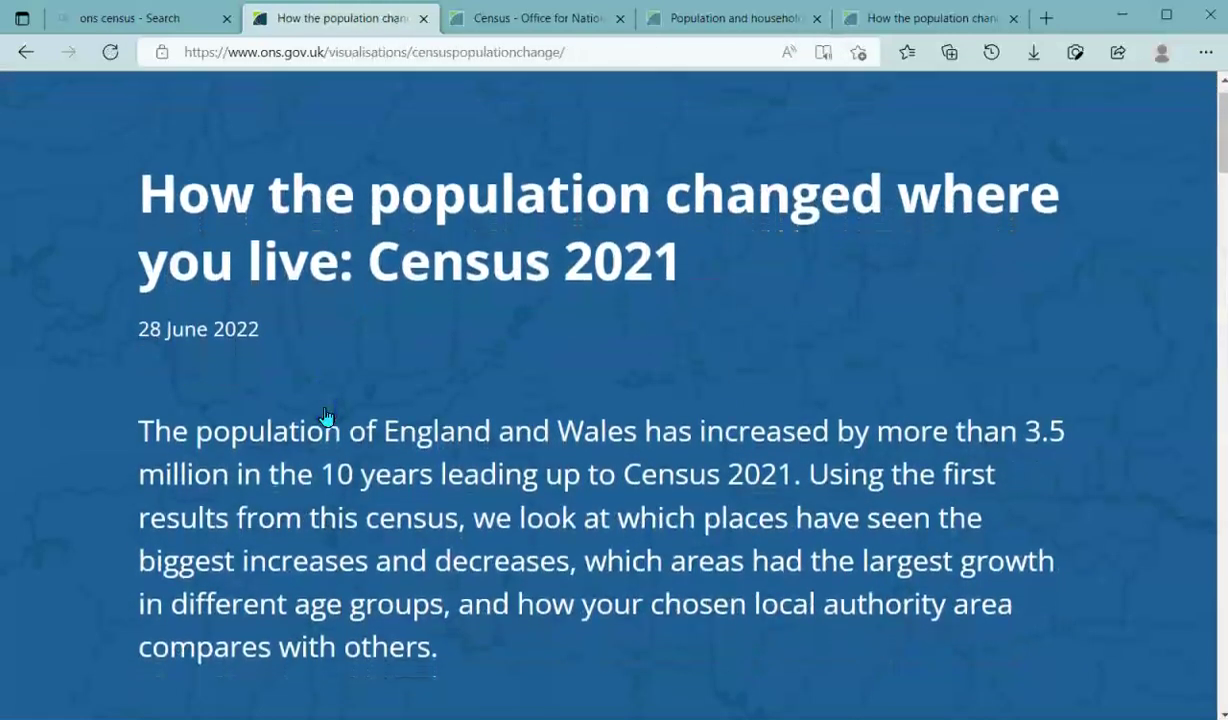
{"action": "scroll", "coordinate": [324, 418], "scroll_direction": "down", "scroll_amount": 3}
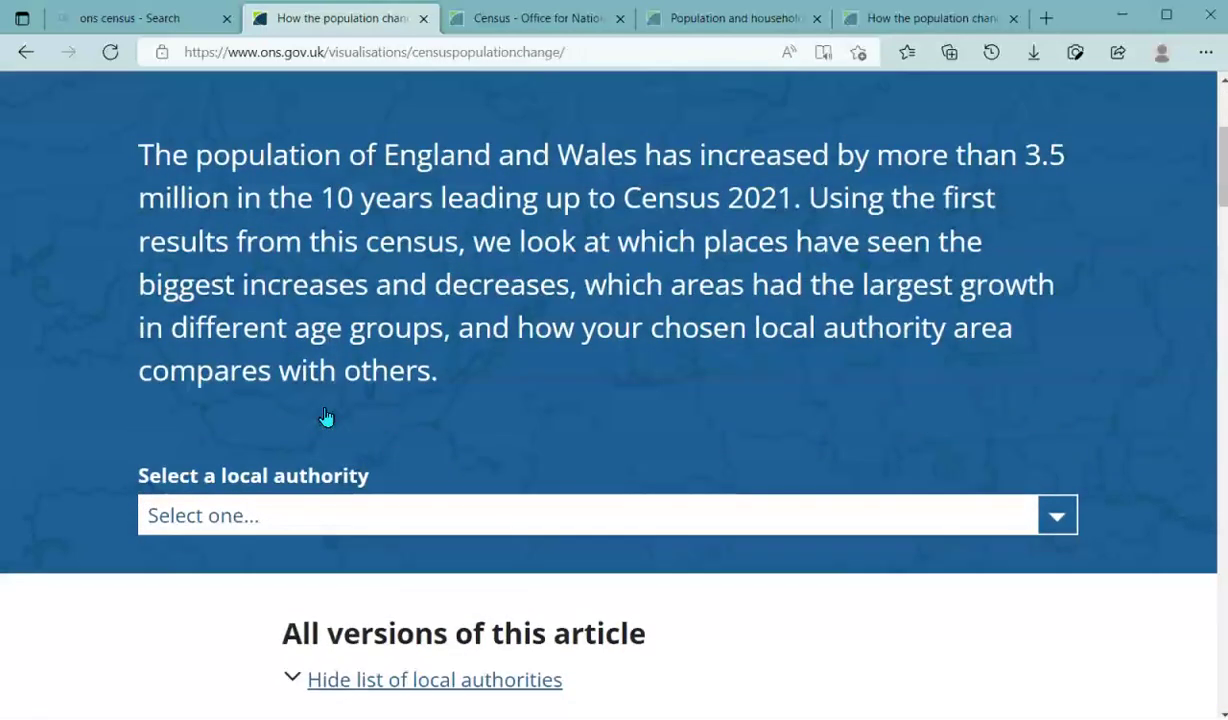
{"action": "scroll", "coordinate": [583, 383], "scroll_direction": "up", "scroll_amount": 1}
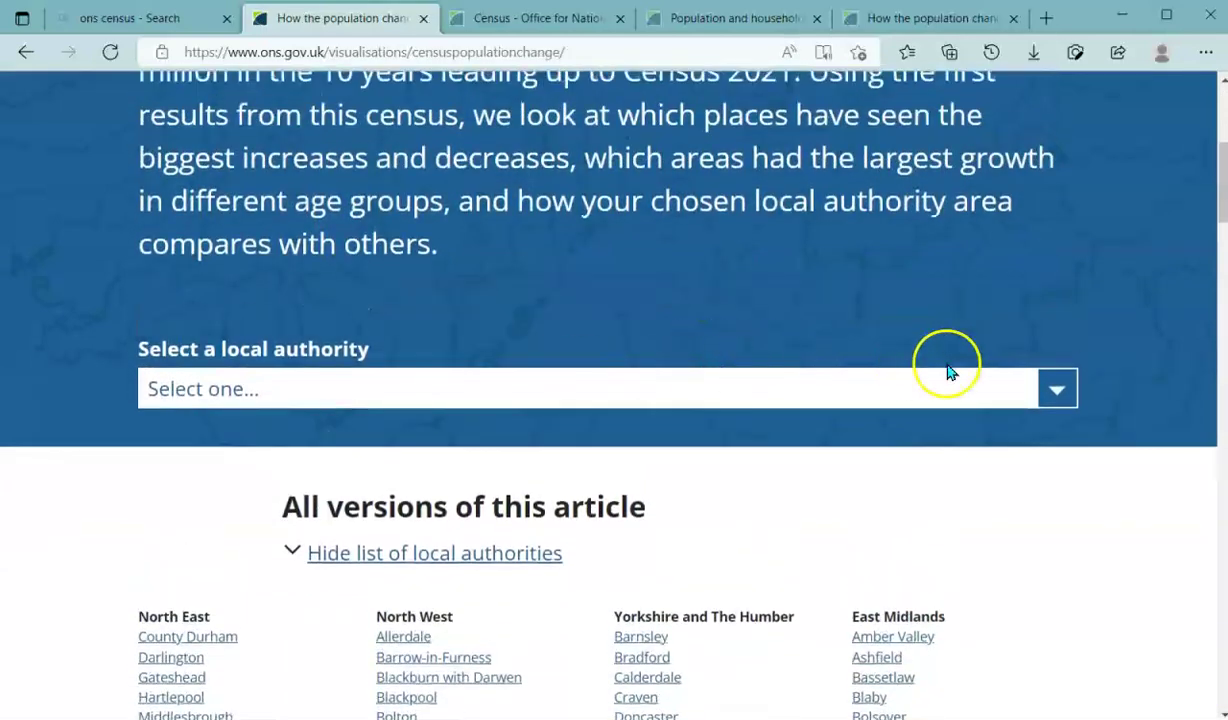
{"action": "left_click", "coordinate": [1035, 380]}
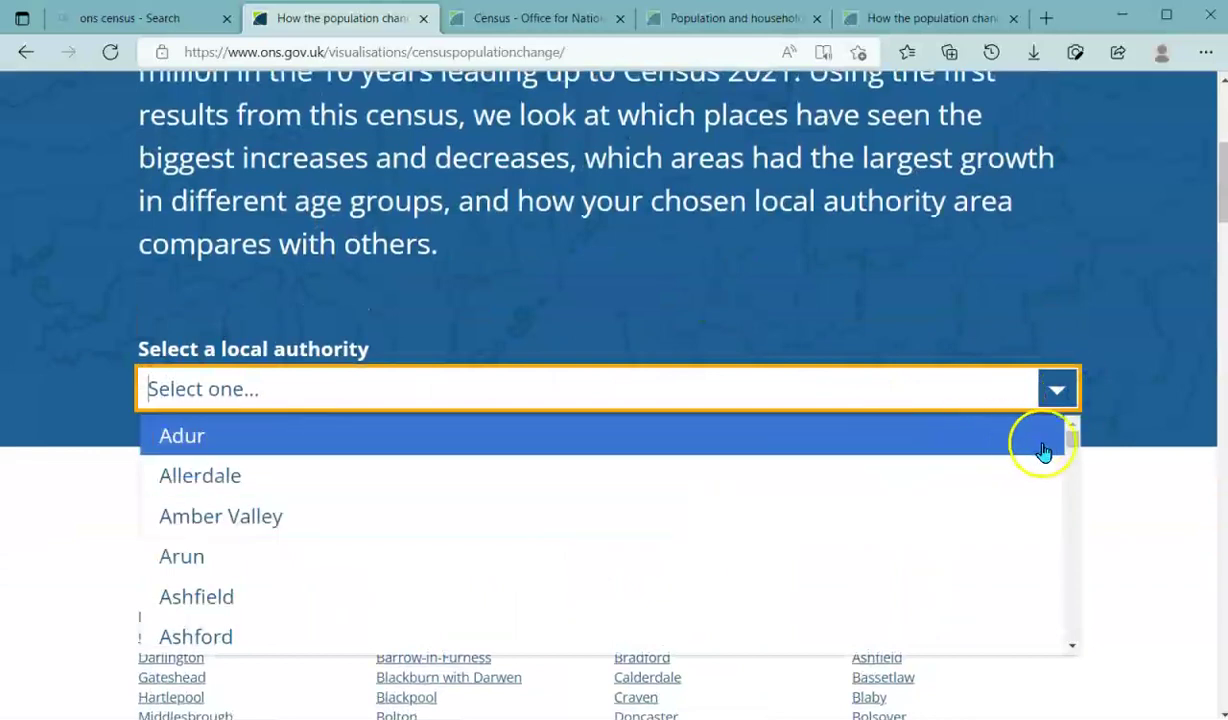
{"action": "left_click_drag", "start_coordinate": [1069, 438], "coordinate": [1074, 540]}
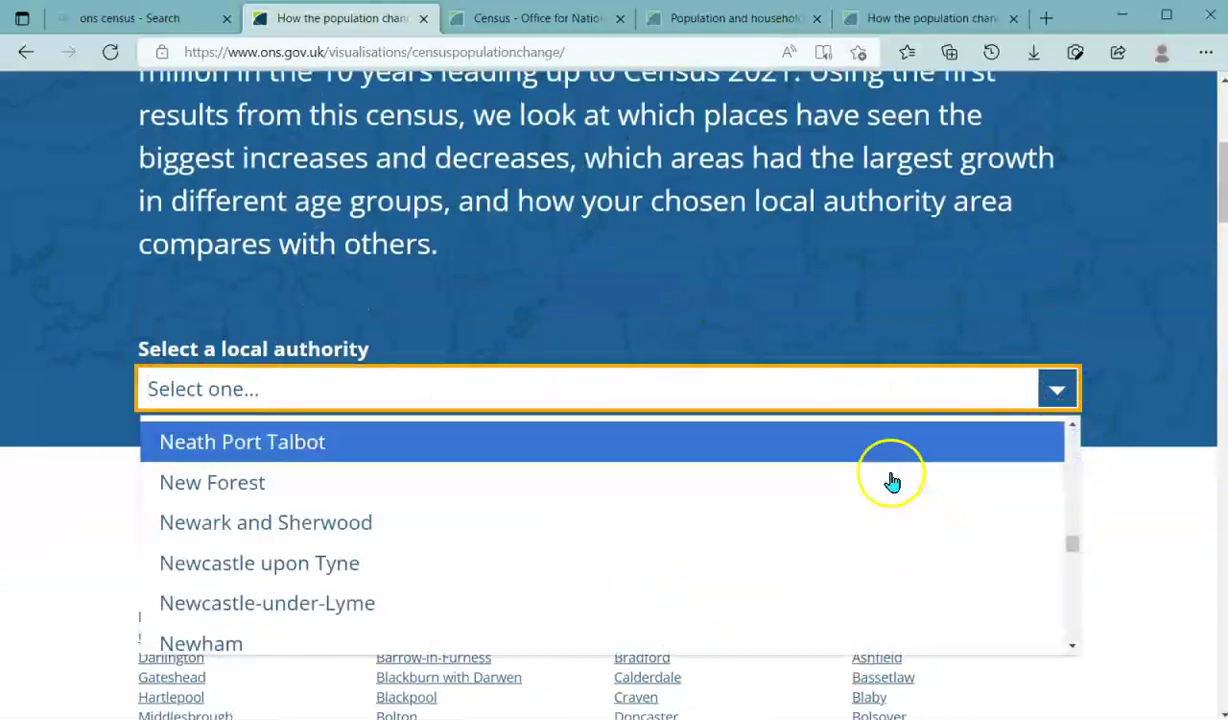
{"action": "left_click", "coordinate": [743, 396]}
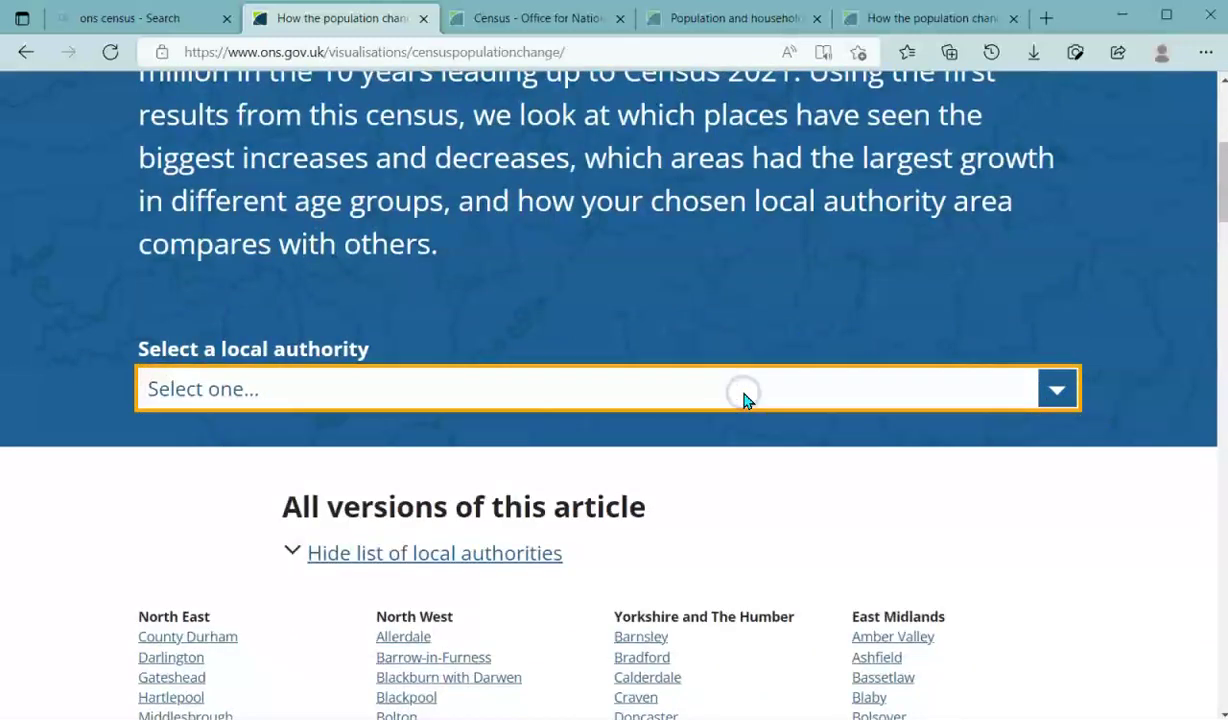
{"action": "type", "text": "tow"}
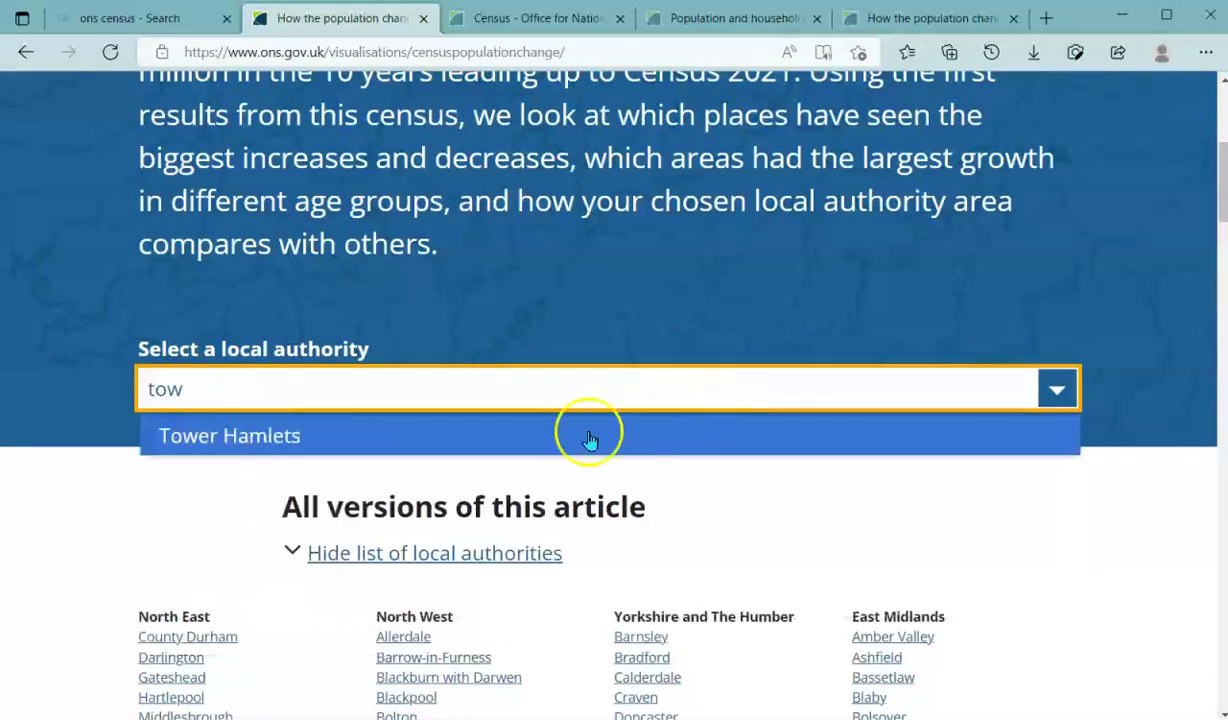
{"action": "left_click", "coordinate": [494, 435]}
Read the article's introduction for Tower Hamlets and examine the 2011 to 2021 population change map of English regions and Wales
{"action": "scroll", "coordinate": [494, 437], "scroll_direction": "down", "scroll_amount": 4}
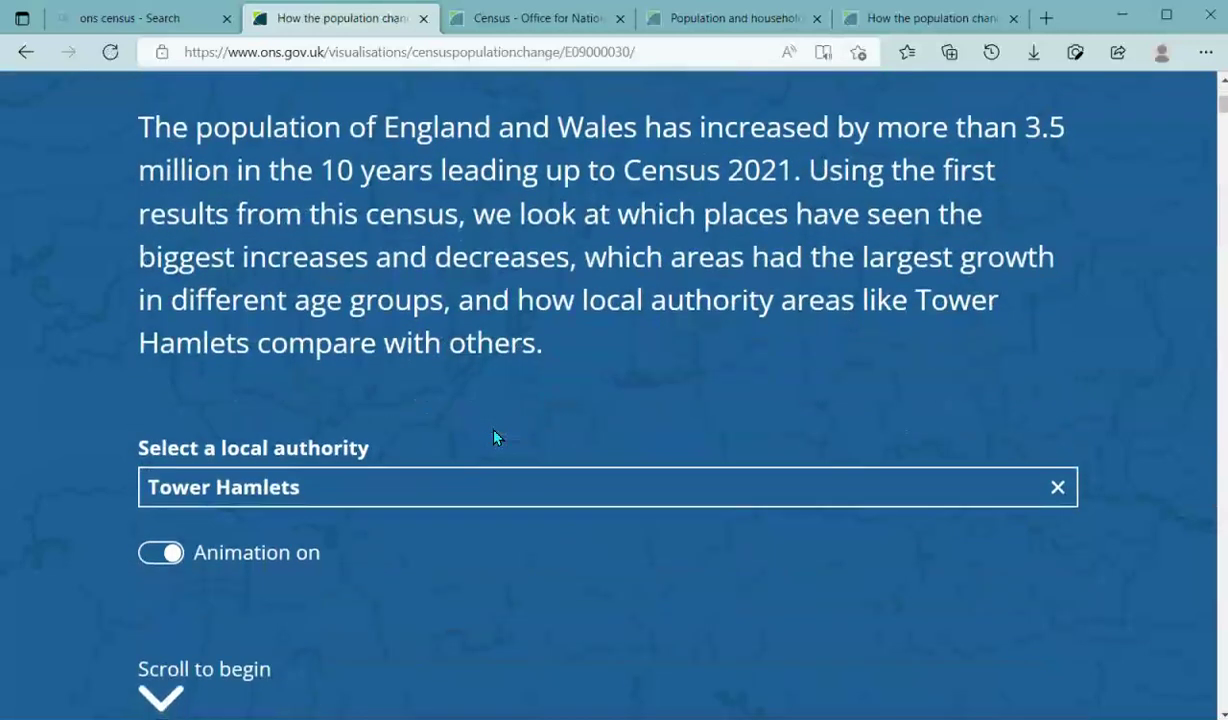
{"action": "scroll", "coordinate": [494, 437], "scroll_direction": "down", "scroll_amount": 4}
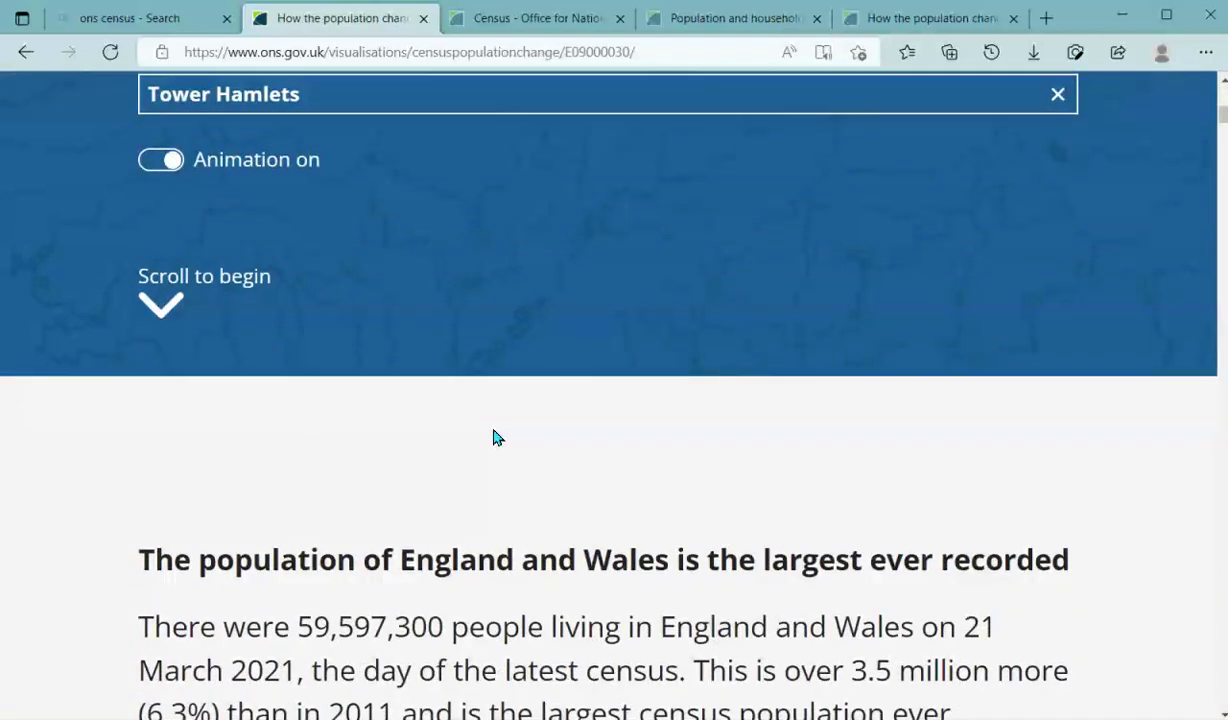
{"action": "scroll", "coordinate": [494, 437], "scroll_direction": "down", "scroll_amount": 2}
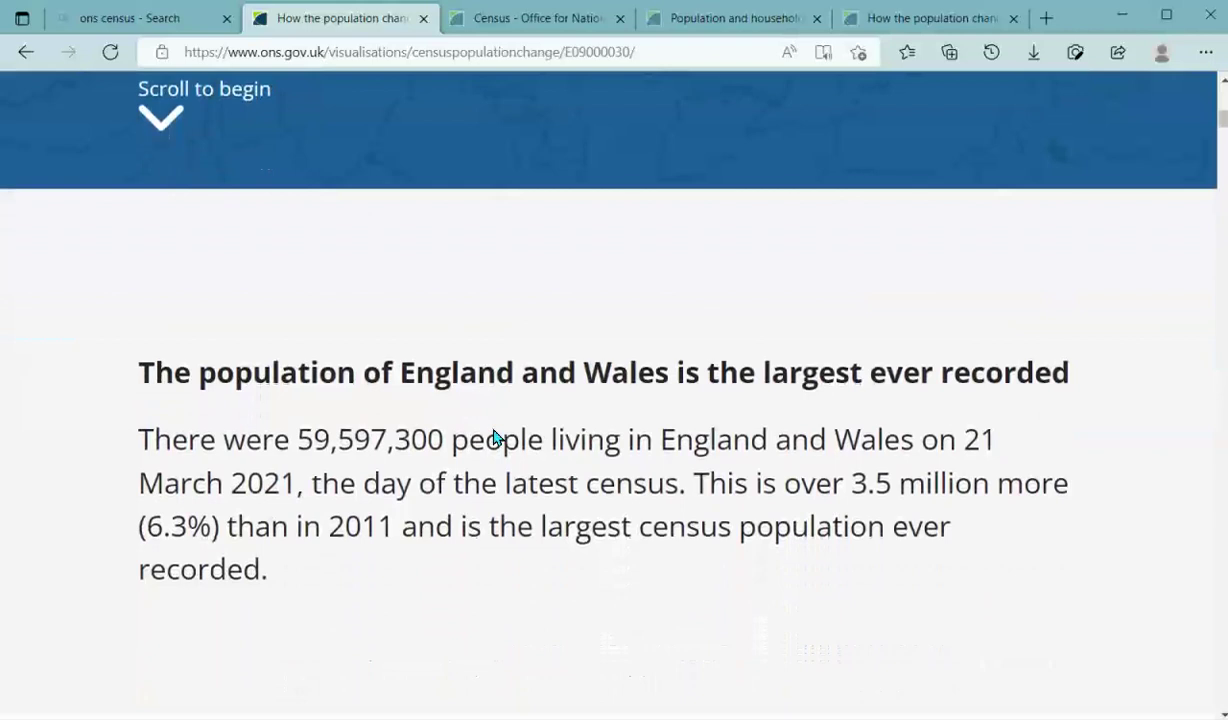
{"action": "scroll", "coordinate": [494, 437], "scroll_direction": "down", "scroll_amount": 2}
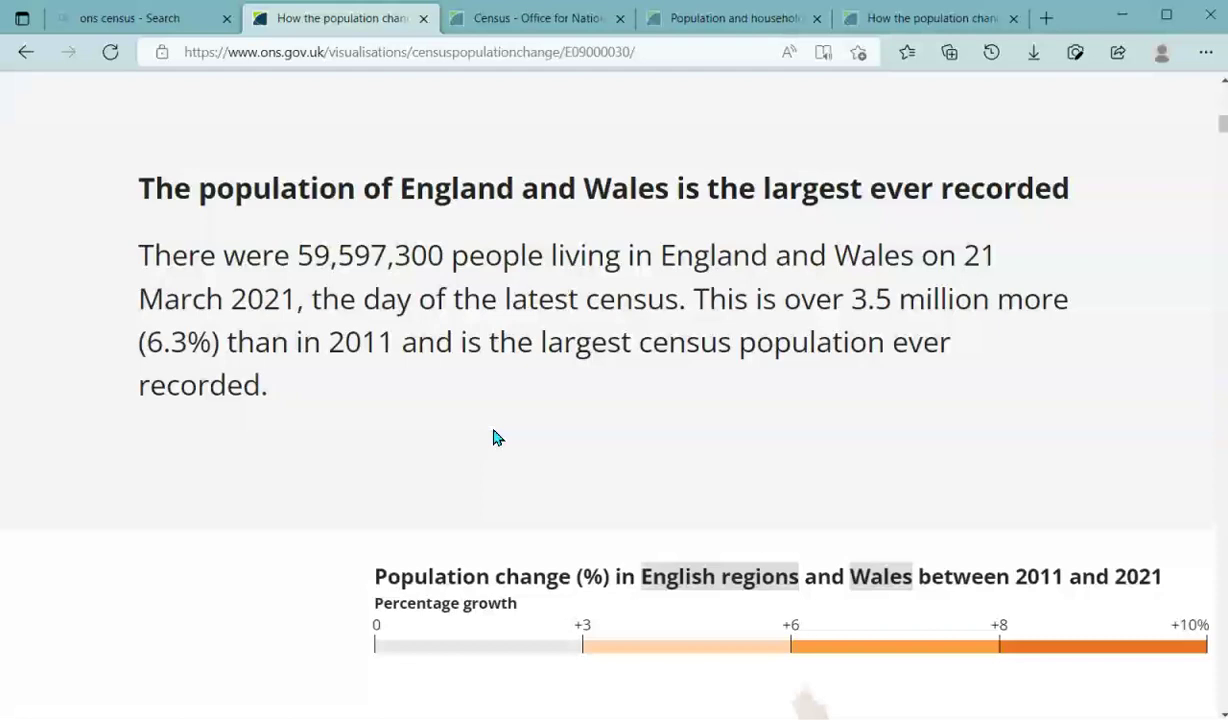
{"action": "scroll", "coordinate": [496, 437], "scroll_direction": "down", "scroll_amount": 1}
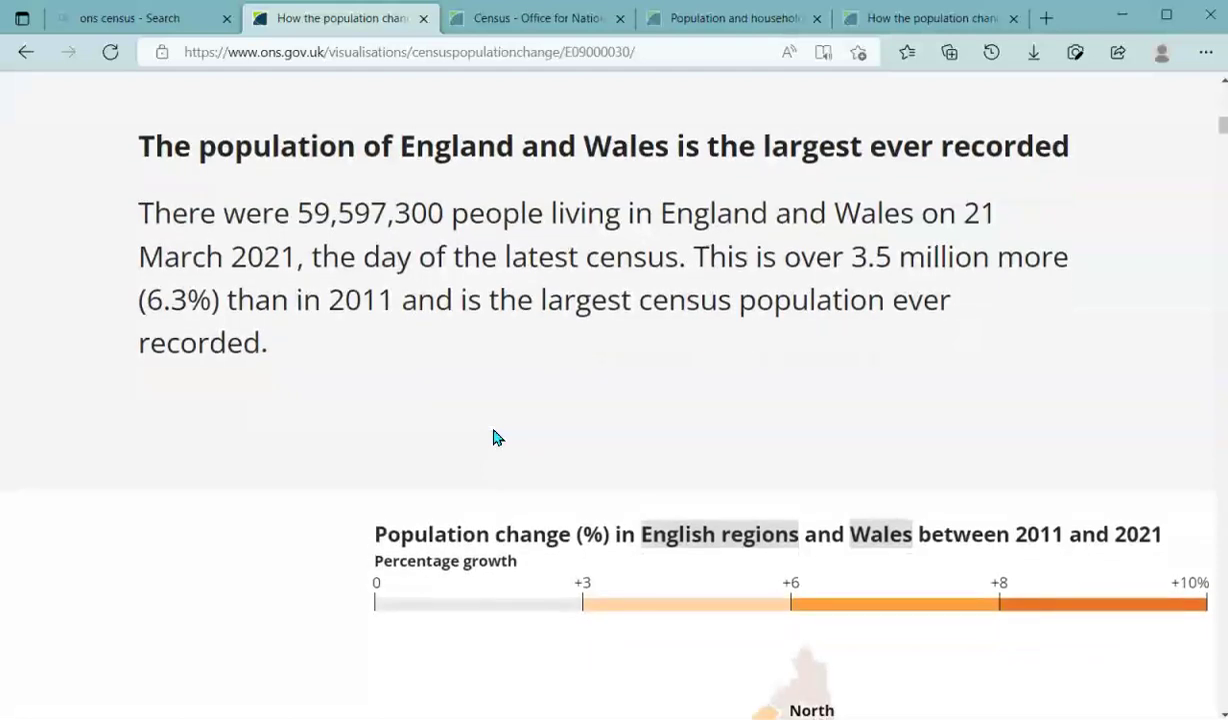
{"action": "scroll", "coordinate": [496, 437], "scroll_direction": "down", "scroll_amount": 1}
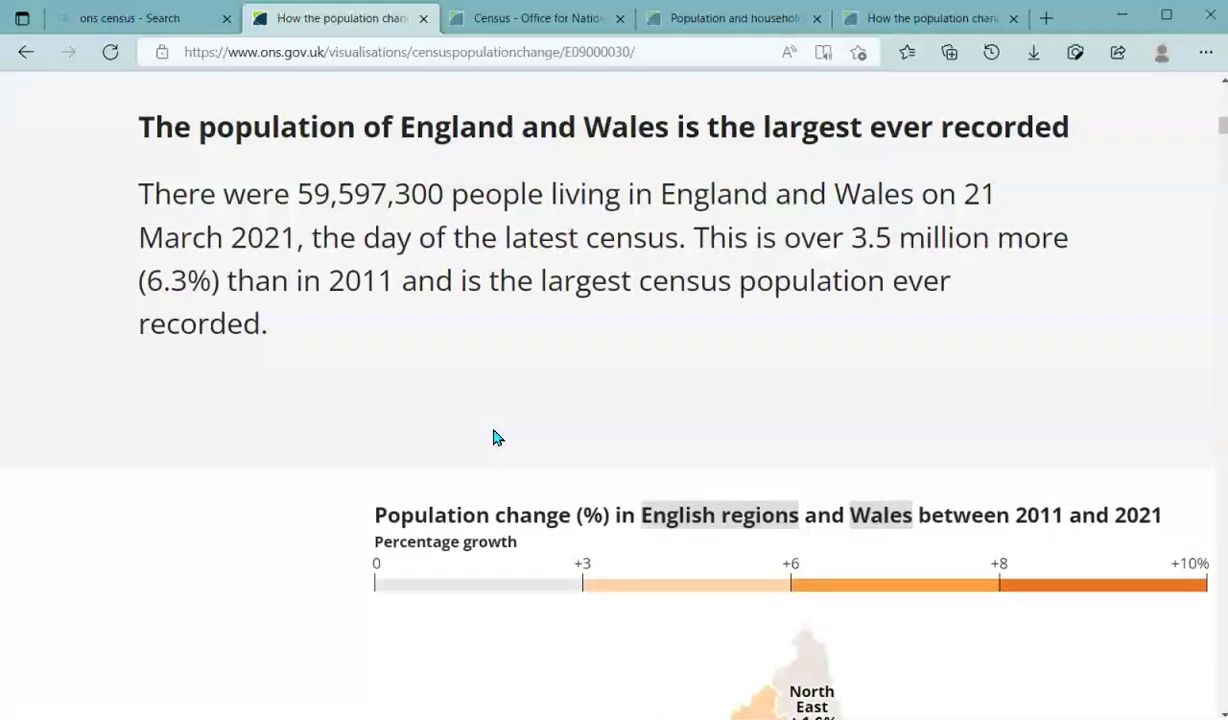
{"action": "scroll", "coordinate": [496, 437], "scroll_direction": "down", "scroll_amount": 3}
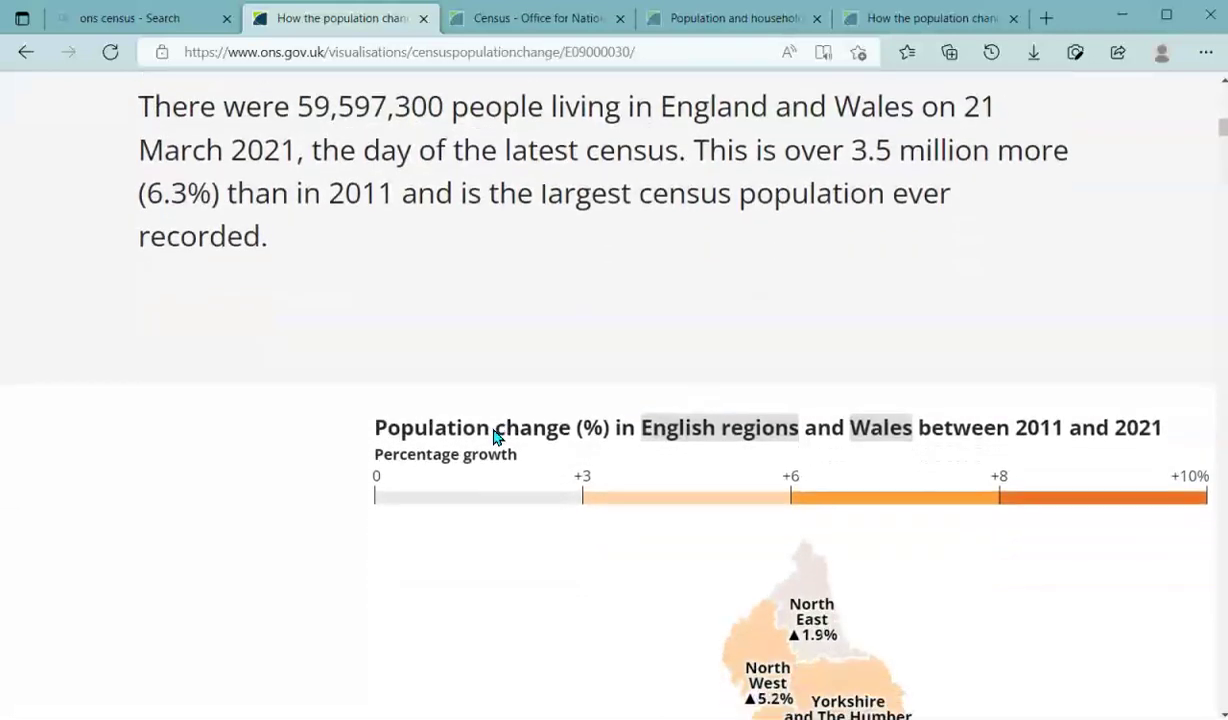
{"action": "scroll", "coordinate": [496, 437], "scroll_direction": "down", "scroll_amount": 2}
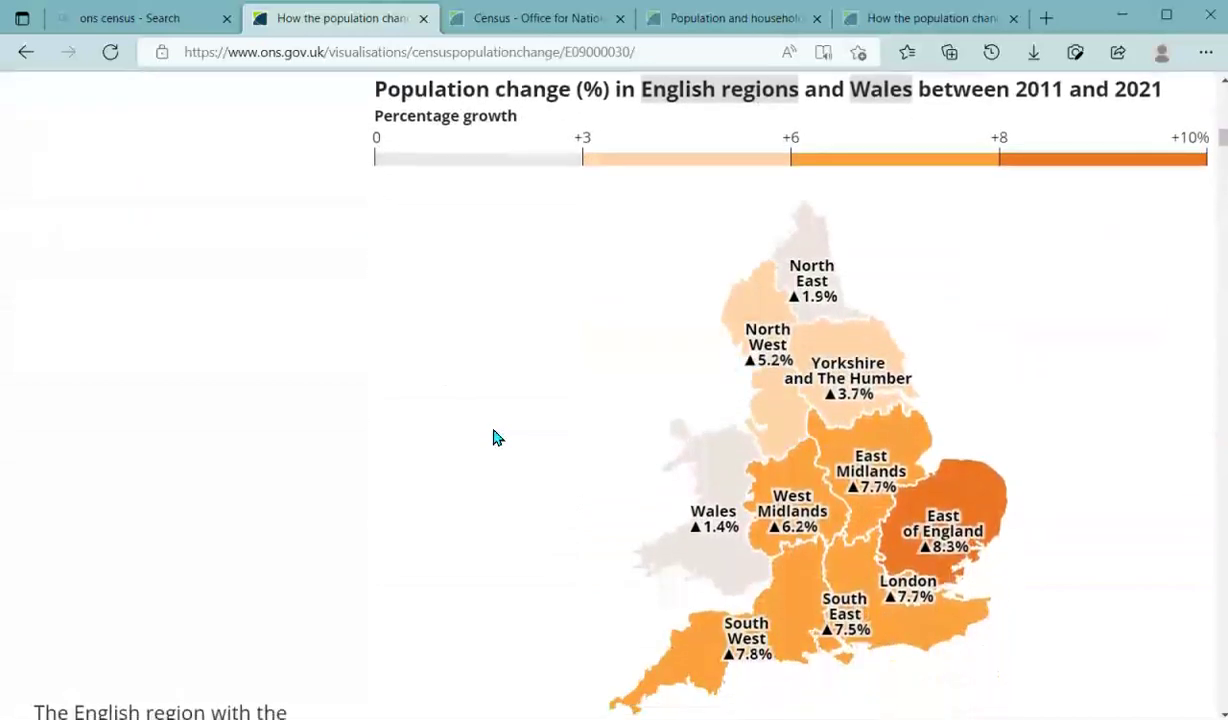
{"action": "scroll", "coordinate": [497, 437], "scroll_direction": "down", "scroll_amount": 1}
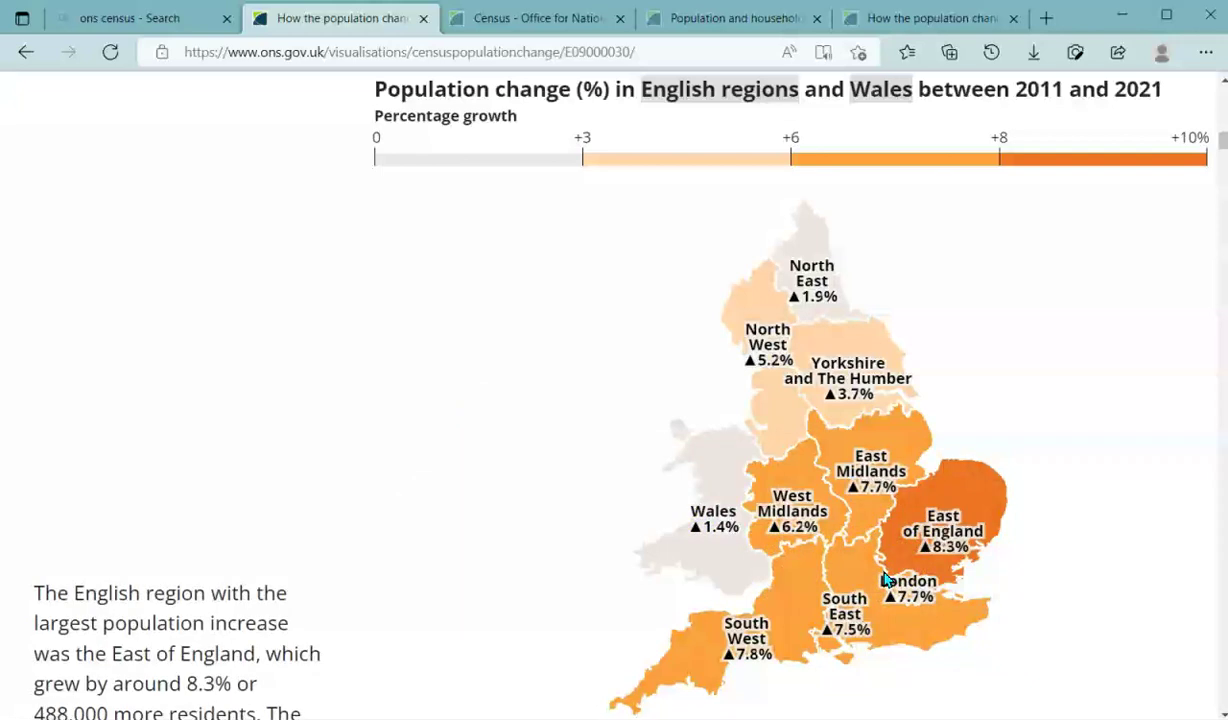
{"action": "left_click", "coordinate": [973, 493]}
{"action": "scroll", "coordinate": [981, 505], "scroll_direction": "down", "scroll_amount": 4}
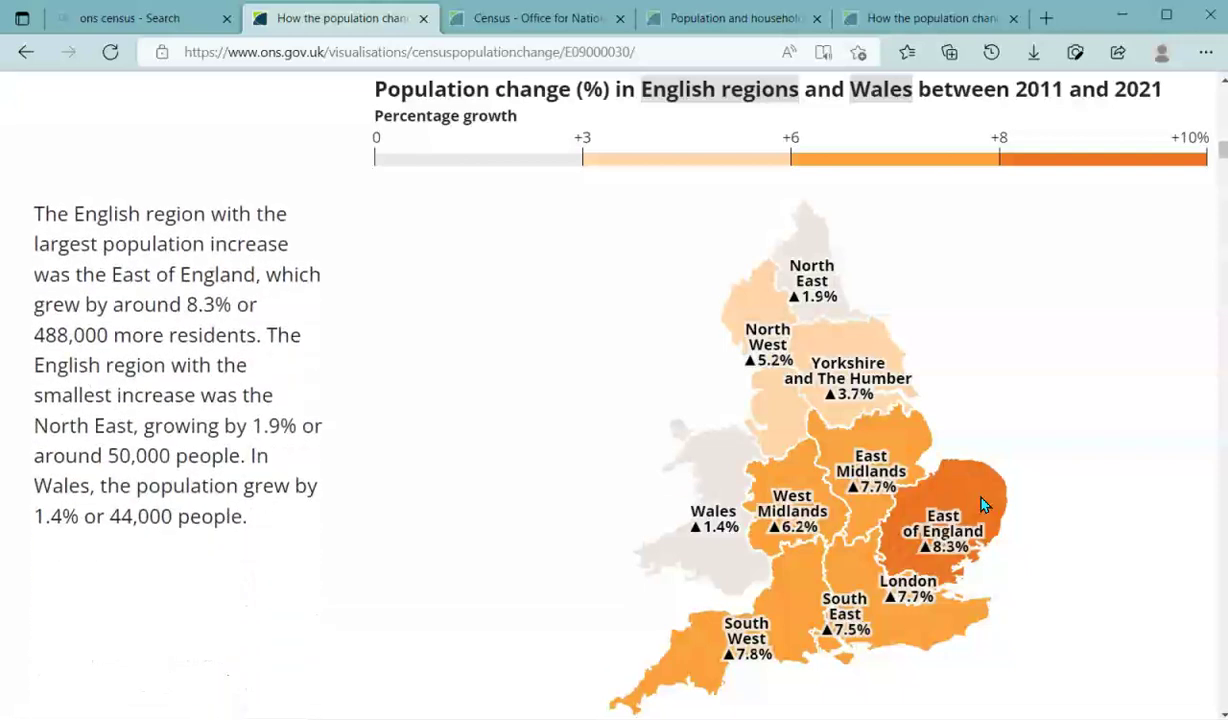
Examine the population change map of local authority areas in England and the accompanying text about Tower Hamlets
{"action": "scroll", "coordinate": [981, 505], "scroll_direction": "down", "scroll_amount": 8}
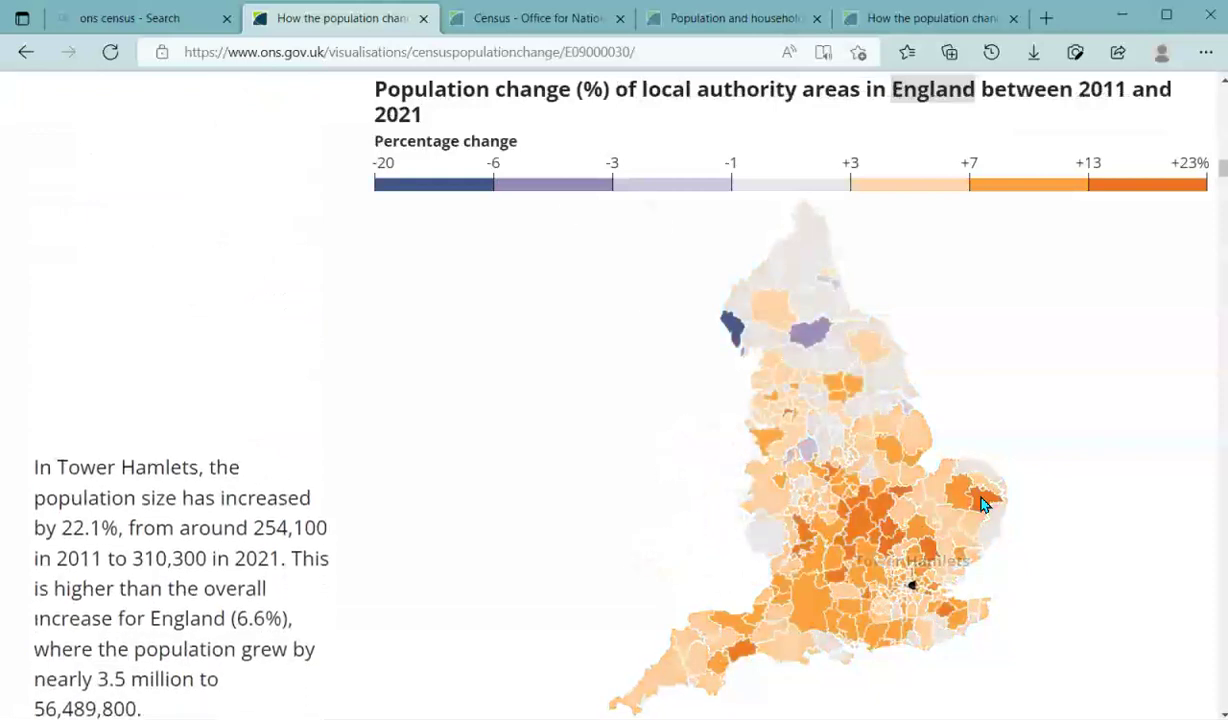
{"action": "scroll", "coordinate": [981, 505], "scroll_direction": "down", "scroll_amount": 1}
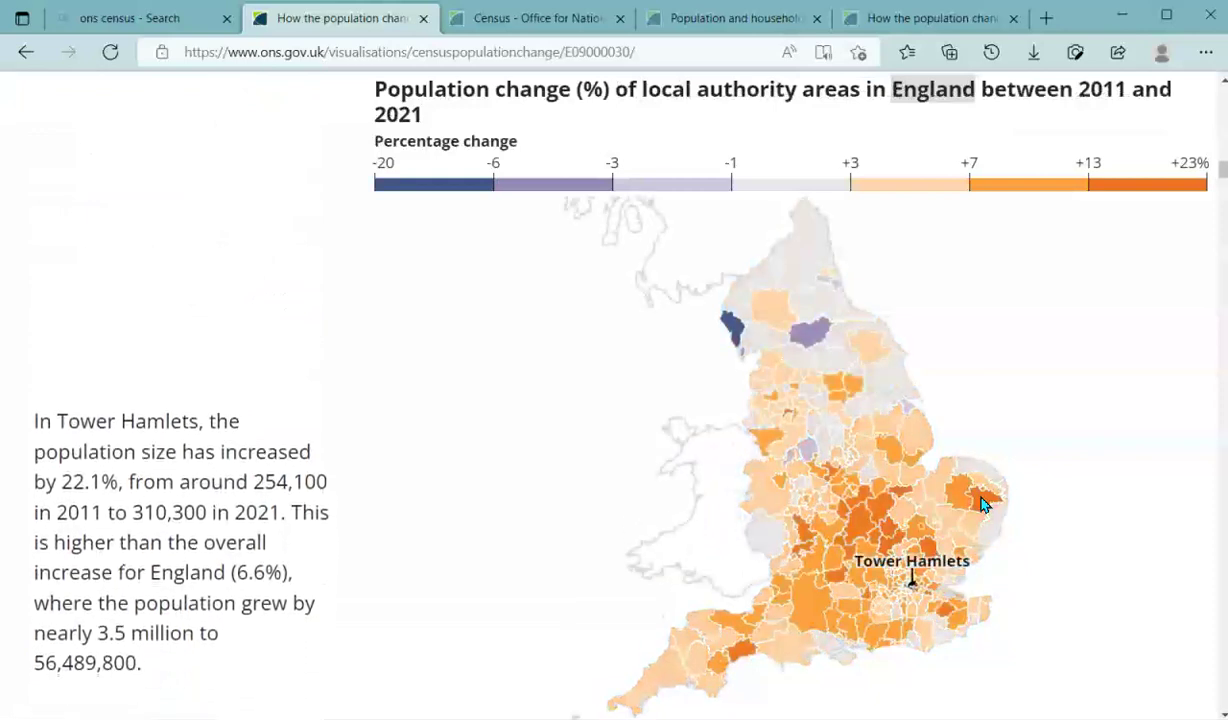
{"action": "scroll", "coordinate": [981, 505], "scroll_direction": "down", "scroll_amount": 1}
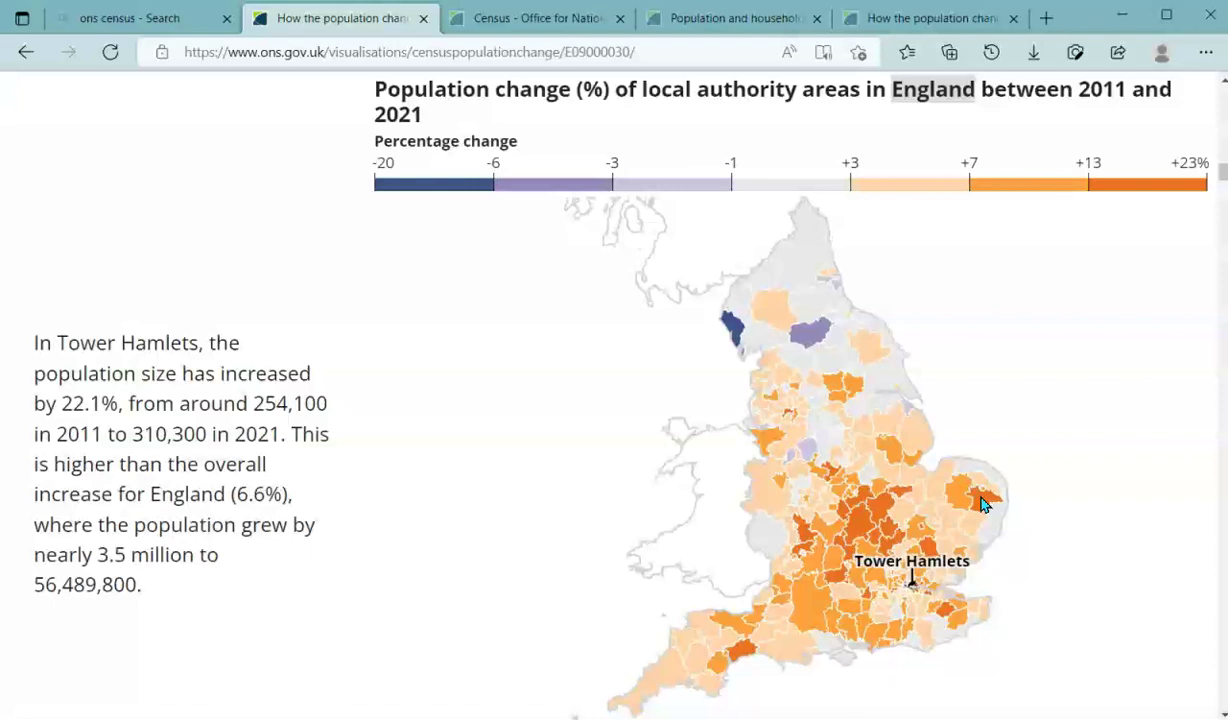
{"action": "left_click", "coordinate": [886, 520]}
{"action": "scroll", "coordinate": [886, 520], "scroll_direction": "down", "scroll_amount": 1}
{"action": "left_click", "coordinate": [881, 538]}
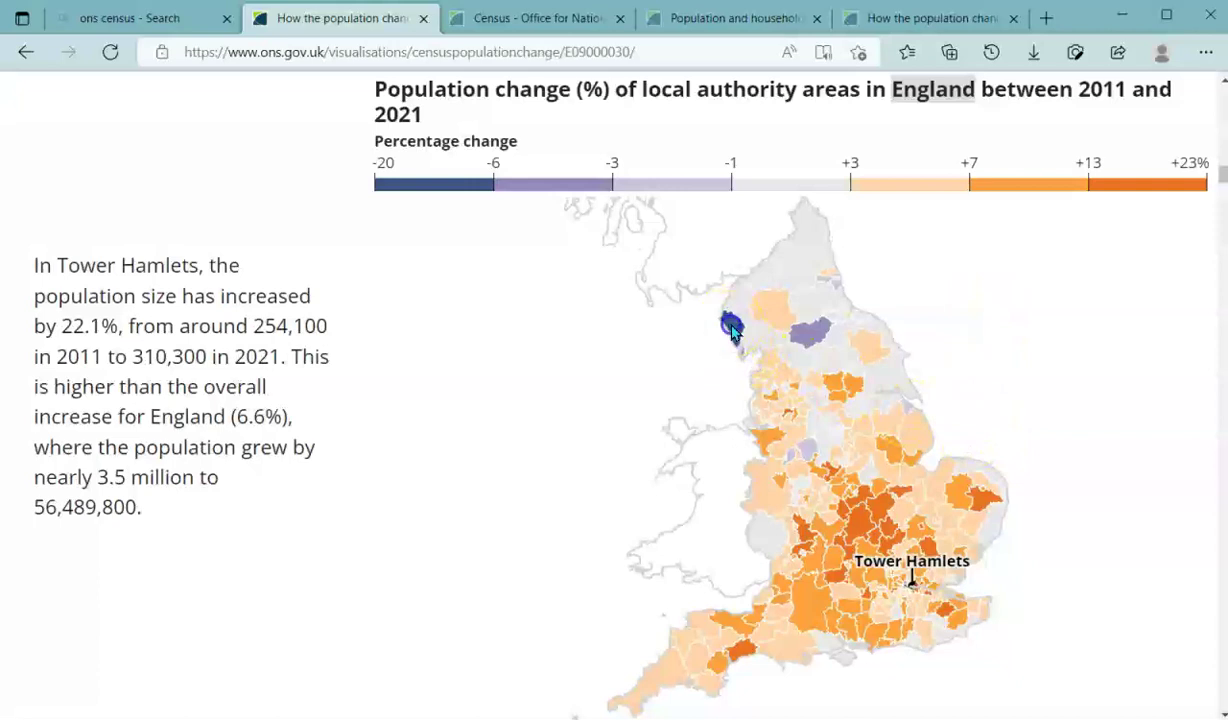
Examine the map and text on population change in the local authority areas near Tower Hamlets
{"action": "scroll", "coordinate": [731, 330], "scroll_direction": "down", "scroll_amount": 3}
{"action": "scroll", "coordinate": [731, 330], "scroll_direction": "down", "scroll_amount": 3}
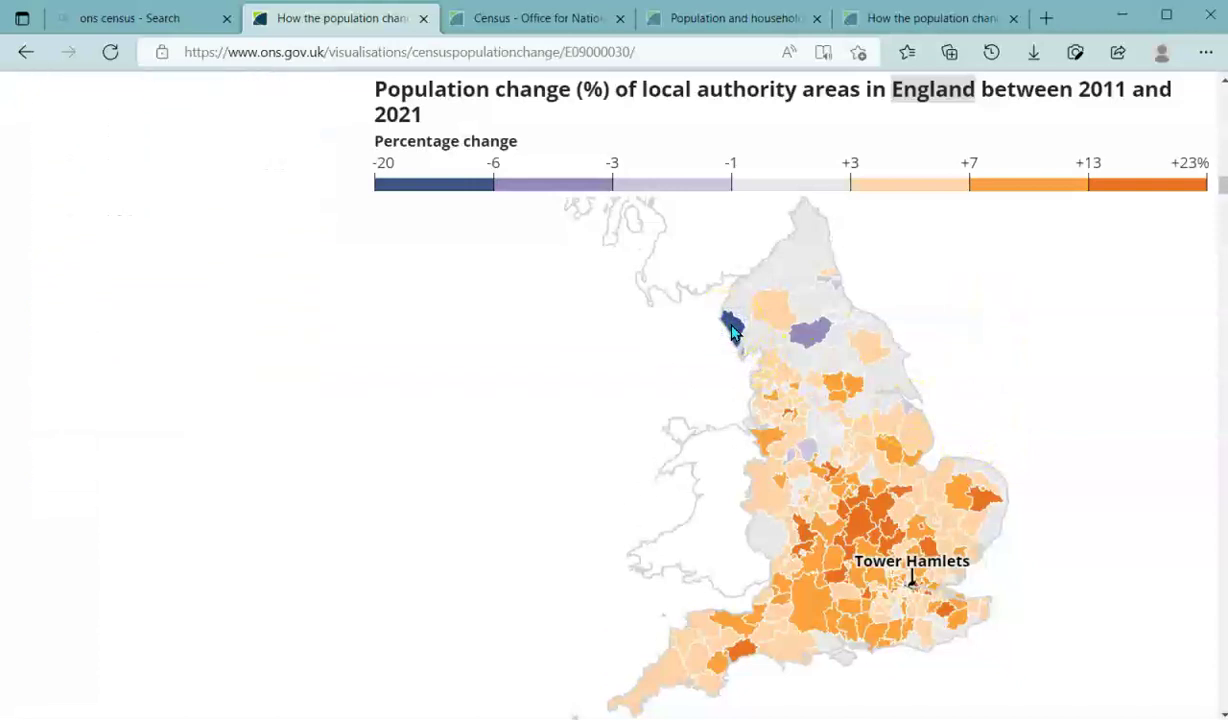
{"action": "scroll", "coordinate": [731, 330], "scroll_direction": "down", "scroll_amount": 5}
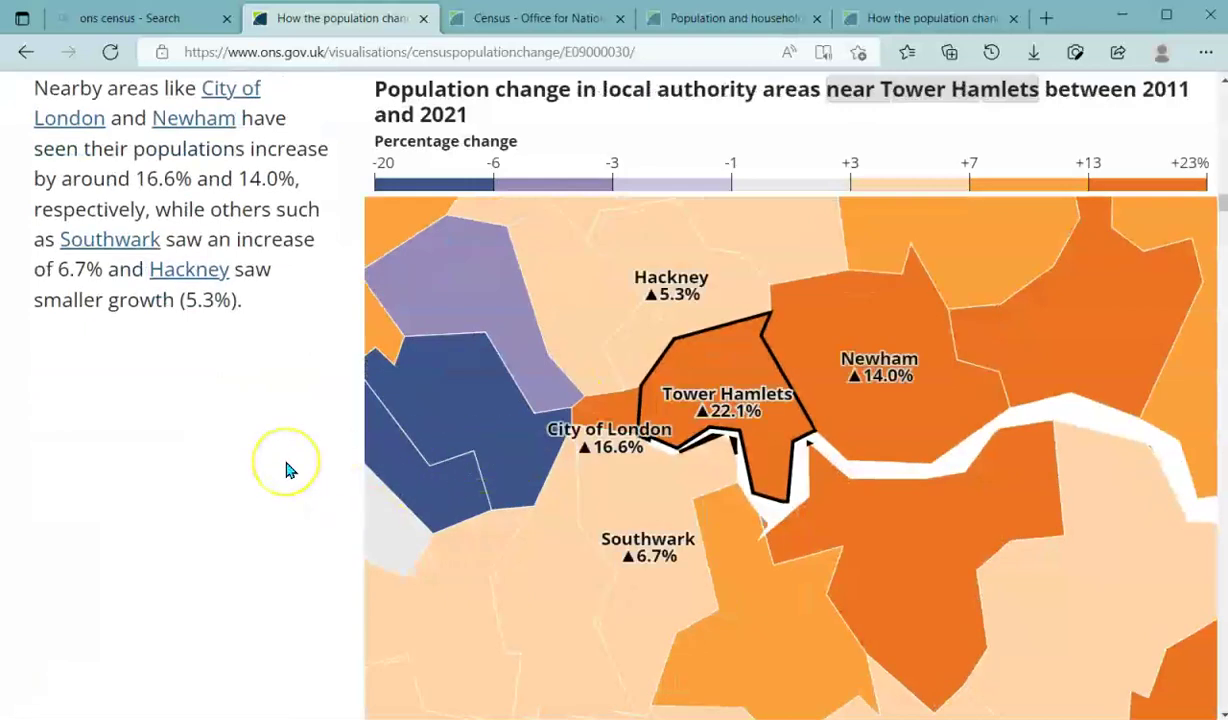
{"action": "scroll", "coordinate": [287, 470], "scroll_direction": "up", "scroll_amount": 1}
{"action": "scroll", "coordinate": [287, 470], "scroll_direction": "up", "scroll_amount": 1}
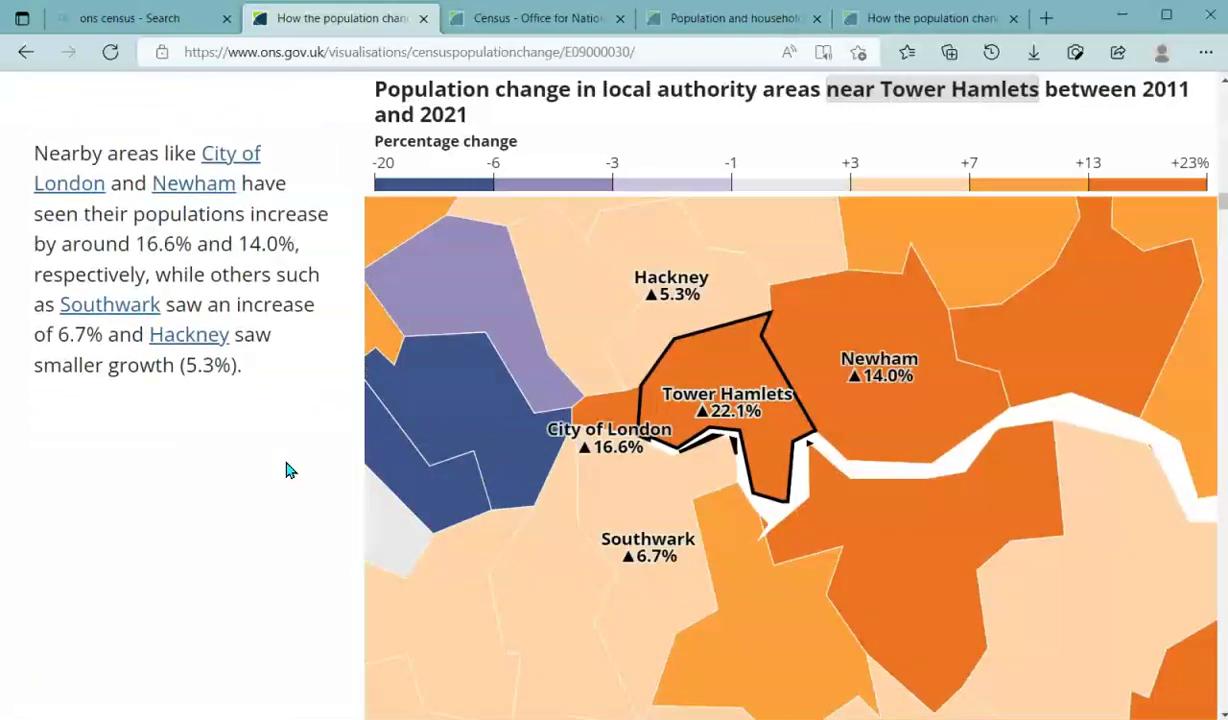
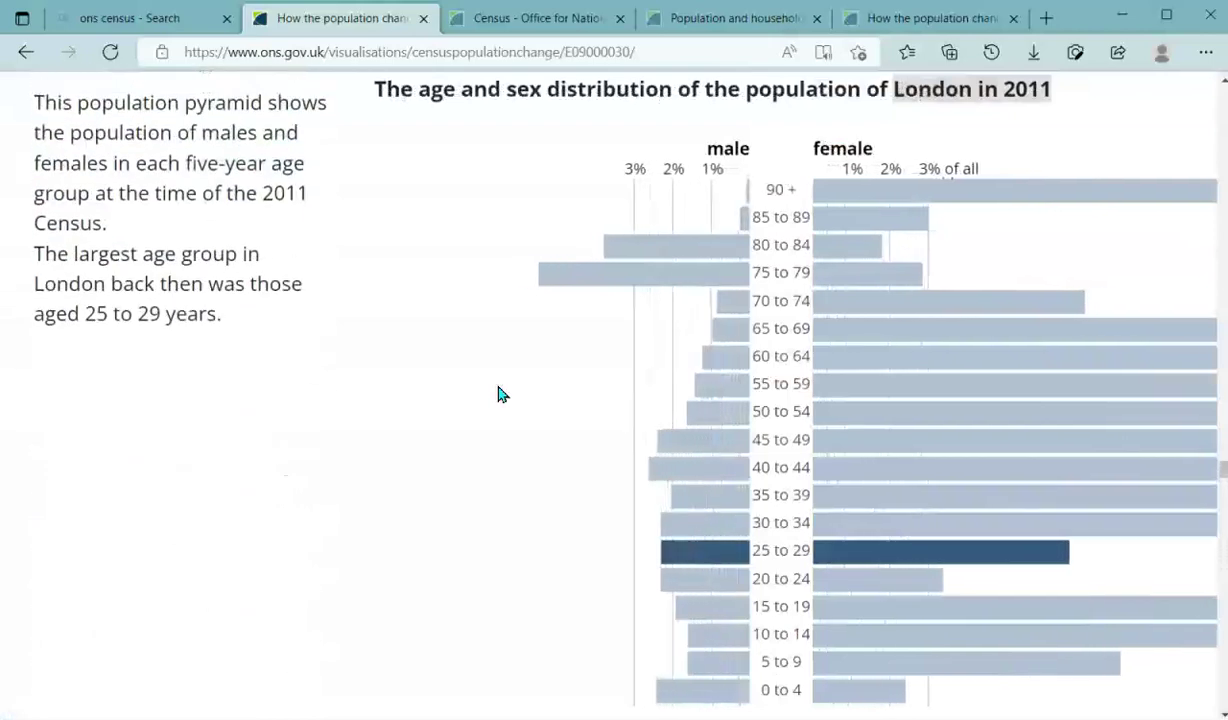
Close the Tower Hamlets population change article and bring up the population and household estimates bulletin
{"action": "scroll", "coordinate": [502, 393], "scroll_direction": "up", "scroll_amount": 15}
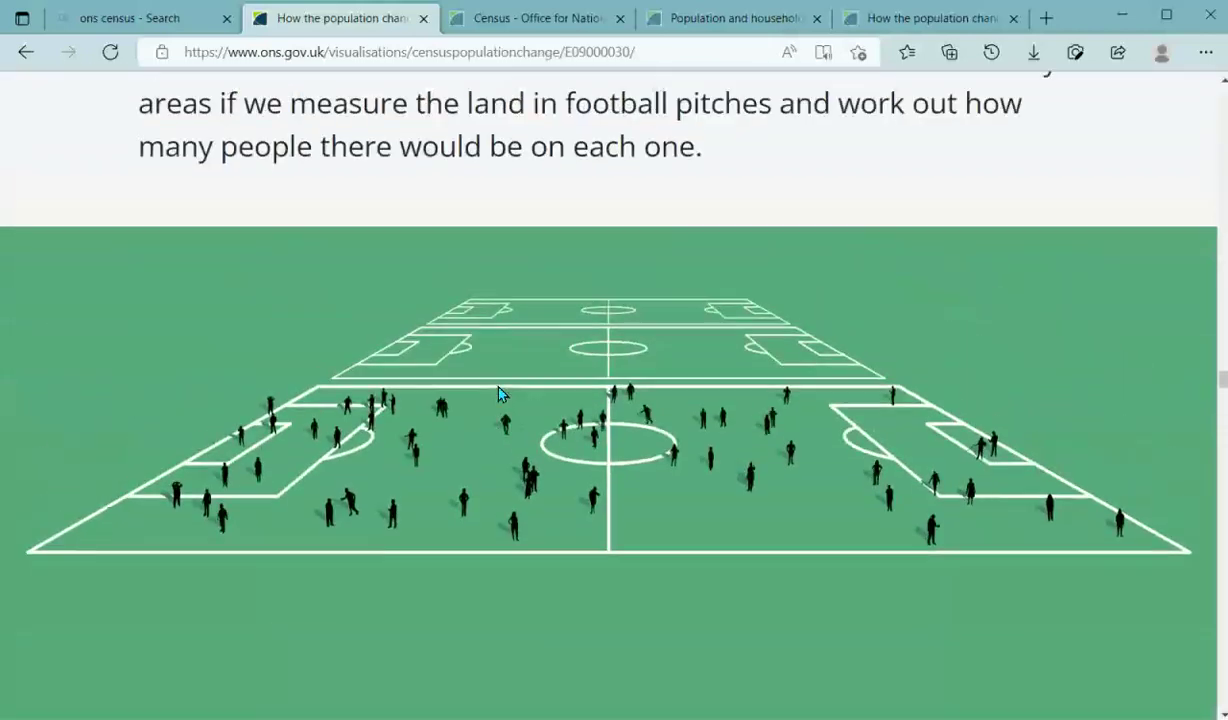
{"action": "scroll", "coordinate": [502, 393], "scroll_direction": "up", "scroll_amount": 15}
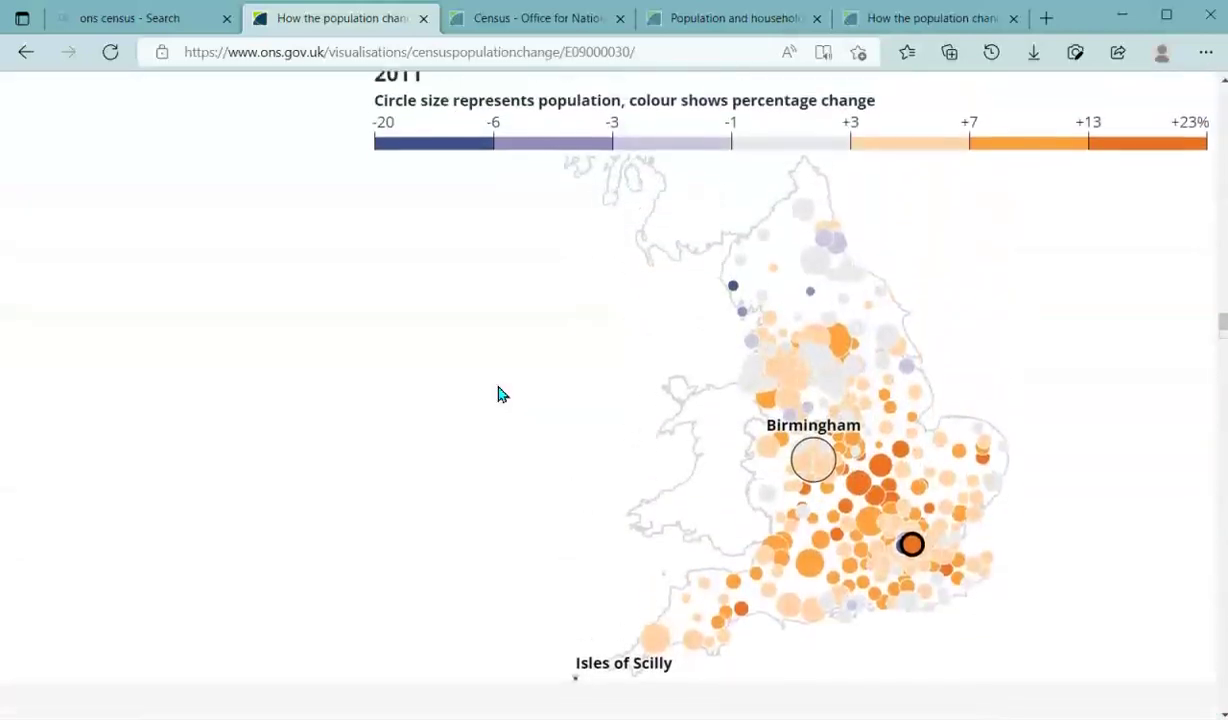
{"action": "left_click", "coordinate": [424, 19]}
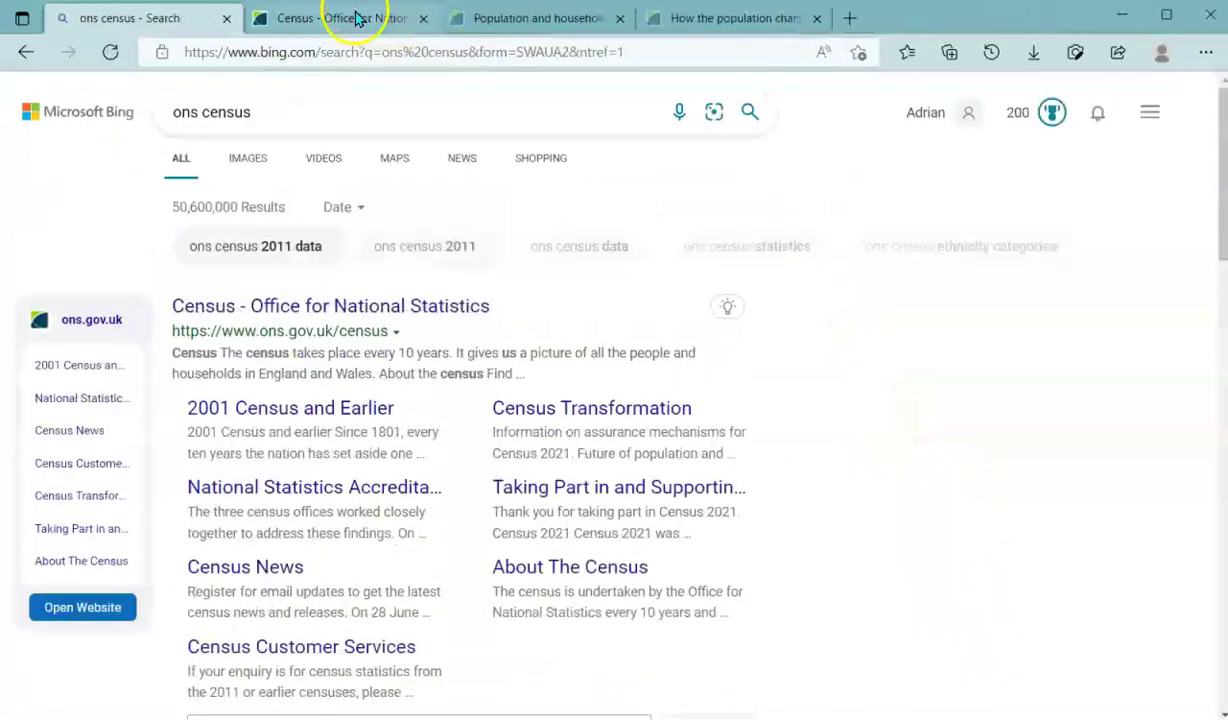
{"action": "left_click", "coordinate": [338, 18]}
{"action": "left_click", "coordinate": [535, 16]}
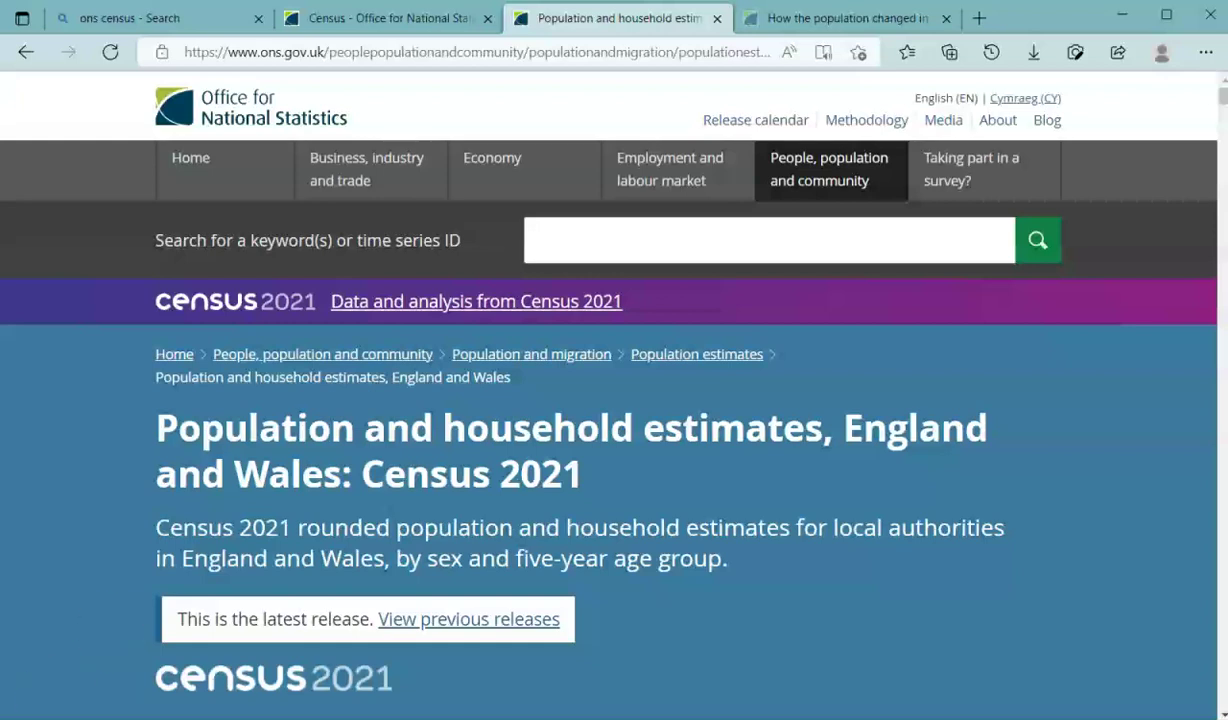
Return to the ONS census page, open the Census 2021 data for England and Wales and view its dataset edition
{"action": "left_click", "coordinate": [65, 665]}
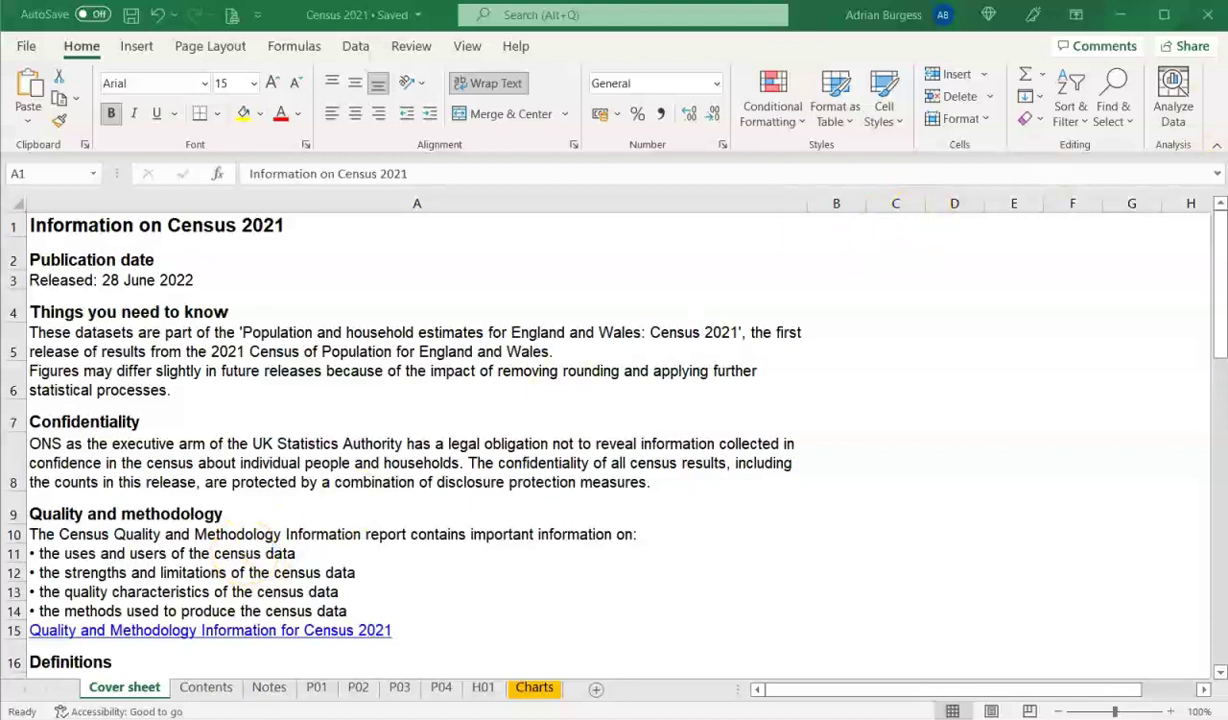
{"action": "key", "text": "alt+Tab"}
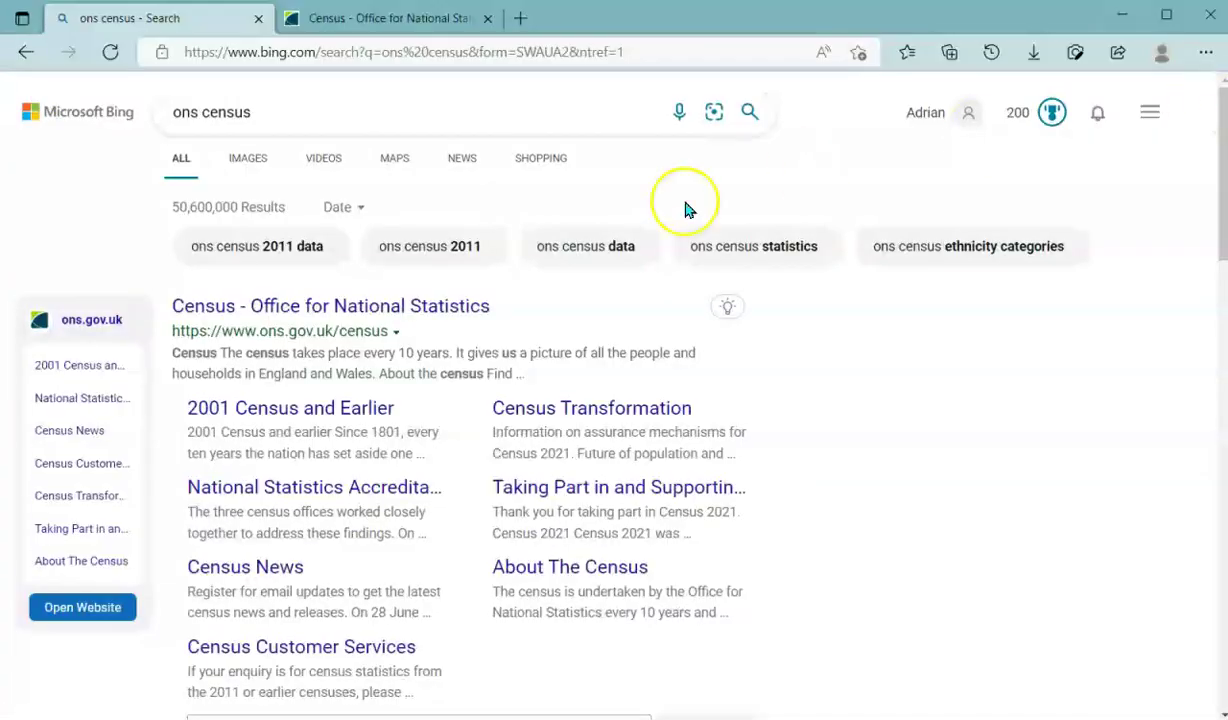
{"action": "left_click", "coordinate": [408, 18]}
{"action": "scroll", "coordinate": [600, 372], "scroll_direction": "down", "scroll_amount": 4}
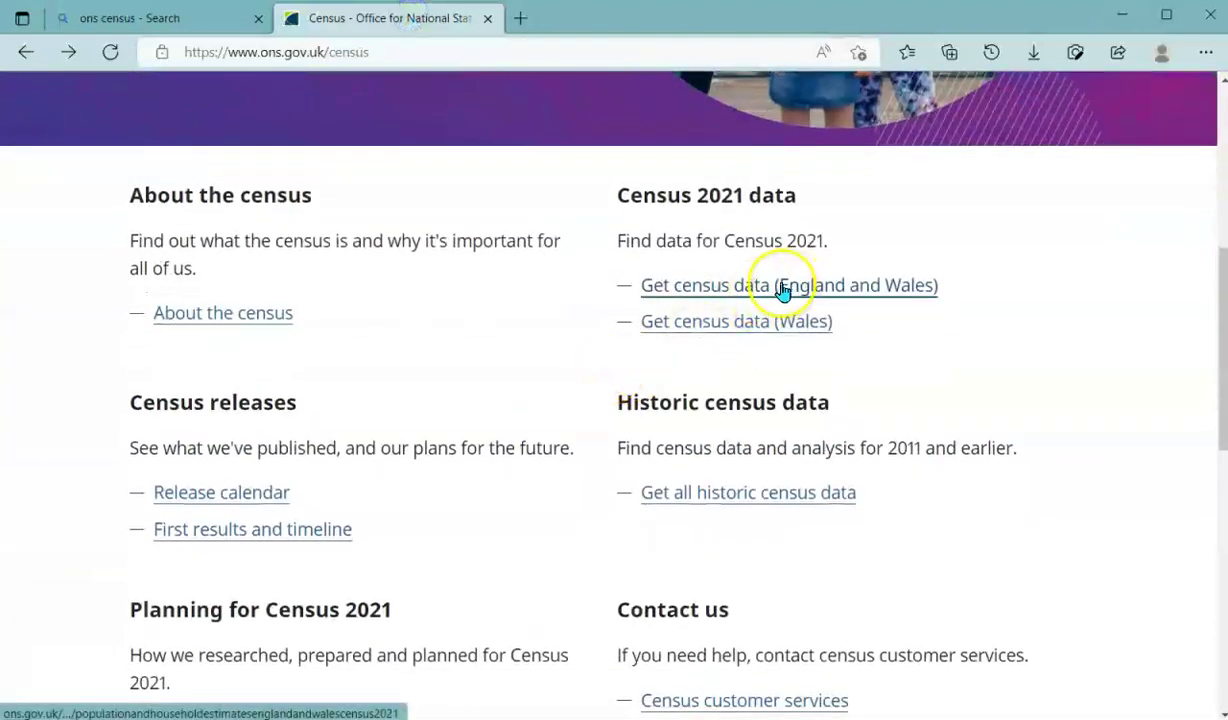
{"action": "scroll", "coordinate": [783, 292], "scroll_direction": "up", "scroll_amount": 1}
{"action": "scroll", "coordinate": [783, 292], "scroll_direction": "up", "scroll_amount": 2}
{"action": "scroll", "coordinate": [781, 290], "scroll_direction": "down", "scroll_amount": 2}
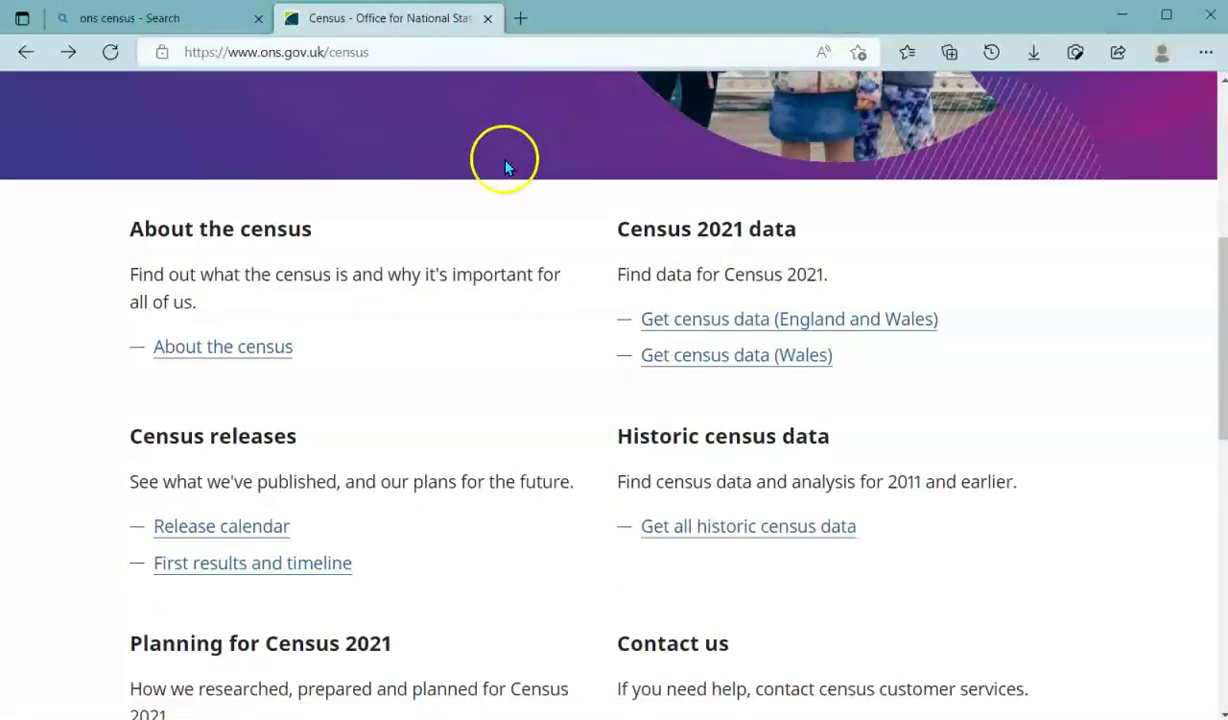
{"action": "left_click", "coordinate": [815, 330]}
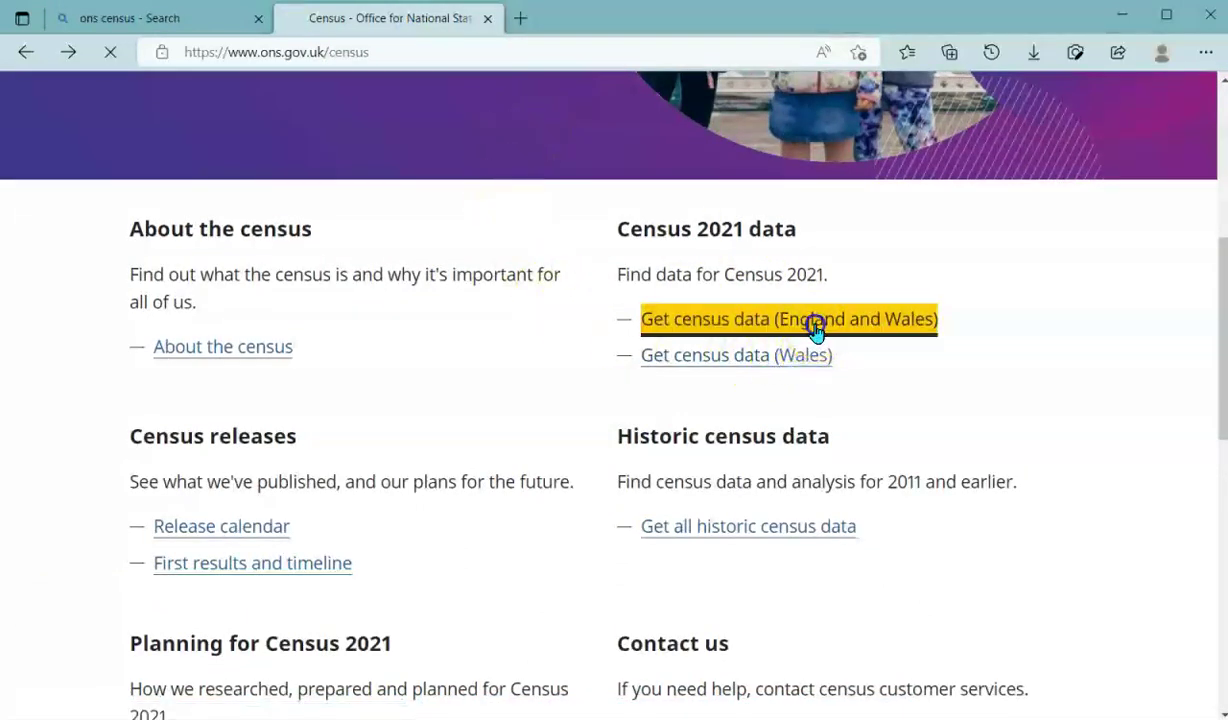
{"action": "scroll", "coordinate": [668, 500], "scroll_direction": "down", "scroll_amount": 3}
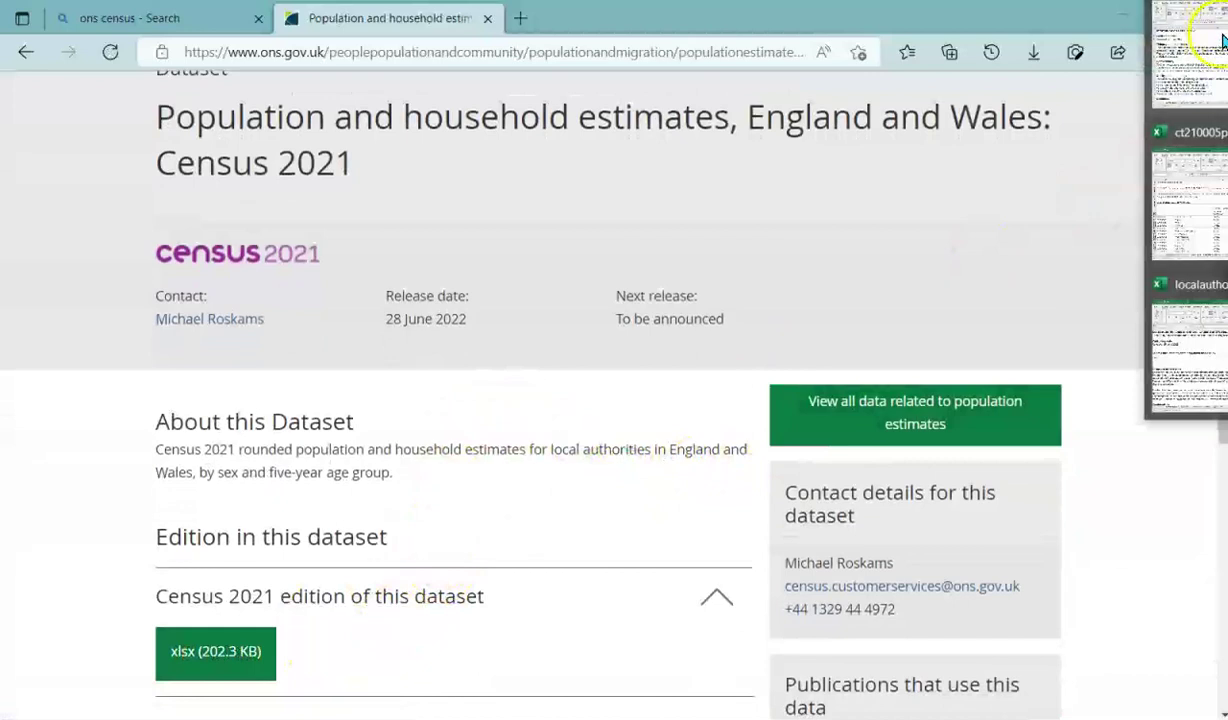
Switch to the Census 2021 workbook in Excel, review its Contents and Notes sheets and open sheet P01
{"action": "left_click", "coordinate": [1222, 38]}
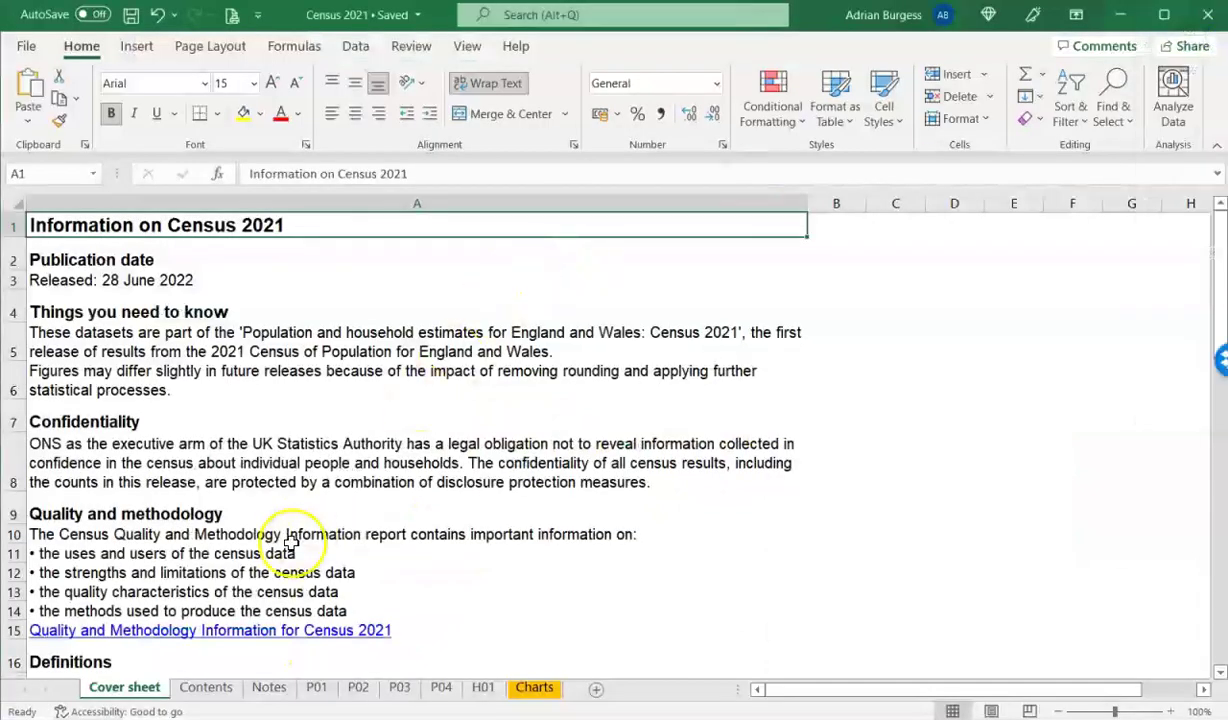
{"action": "left_click", "coordinate": [207, 689]}
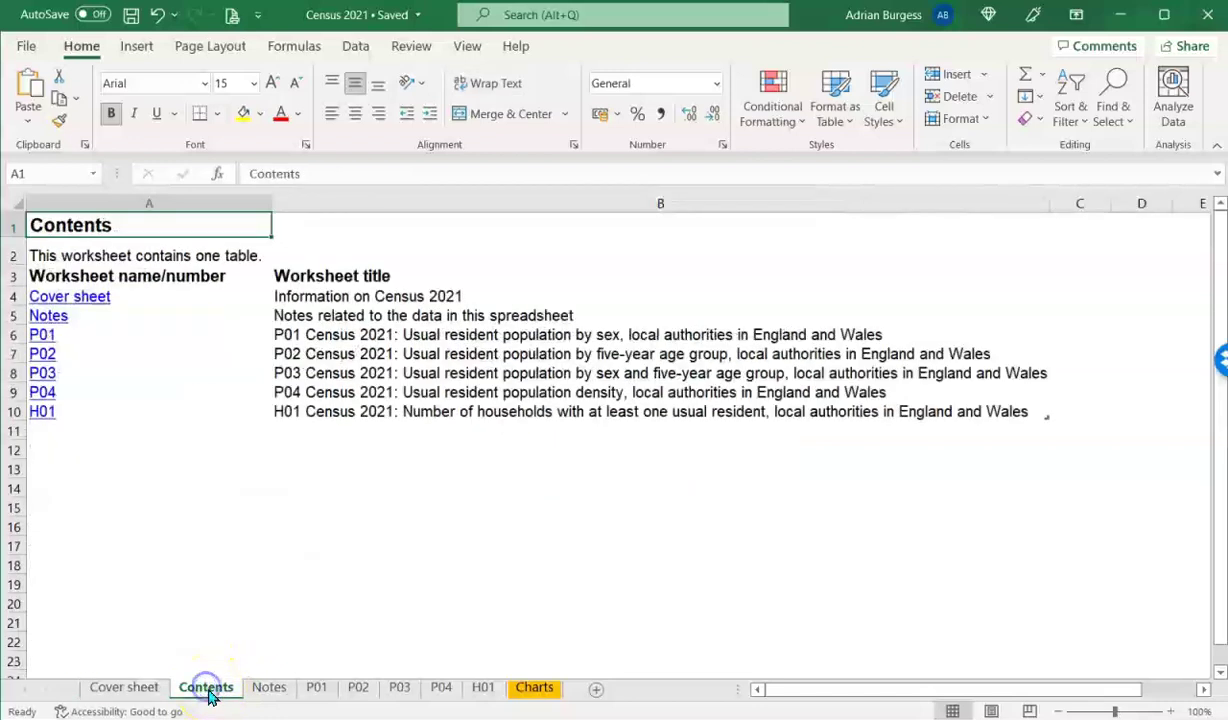
{"action": "left_click", "coordinate": [266, 689]}
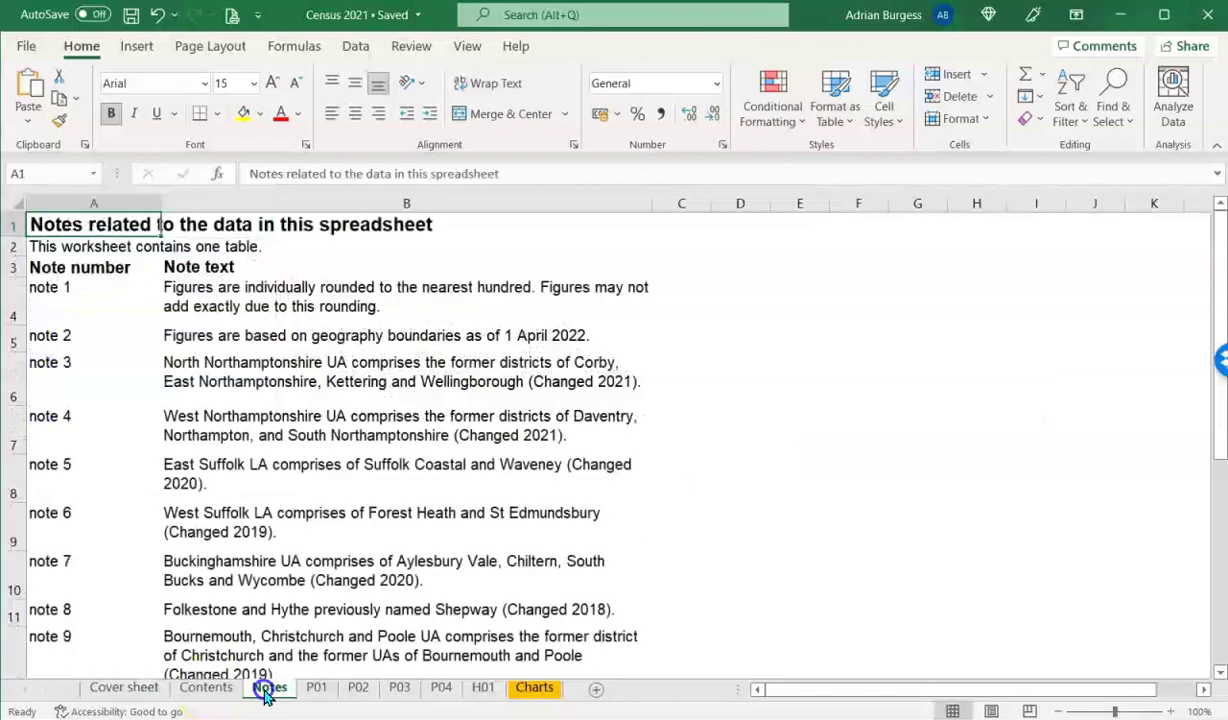
{"action": "left_click", "coordinate": [317, 690]}
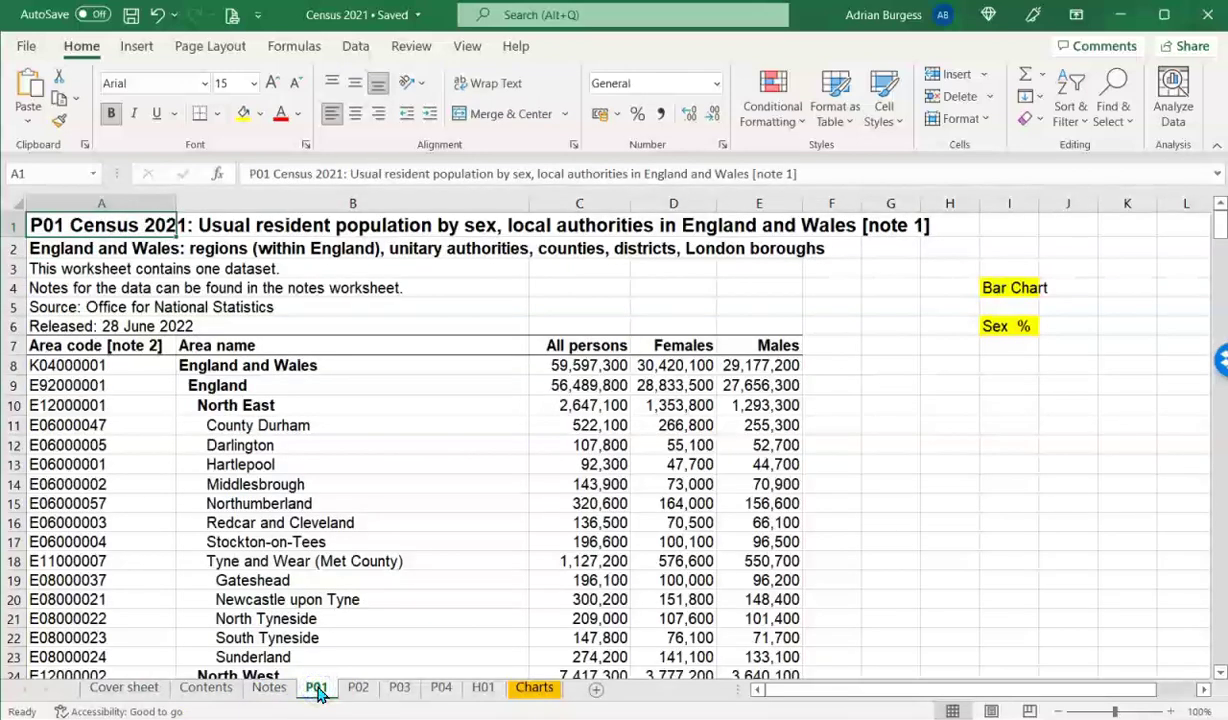
{"action": "left_click", "coordinate": [317, 690]}
Add the column headings F and M in cells F7 and G7 beside the Males column
{"action": "left_click", "coordinate": [953, 370]}
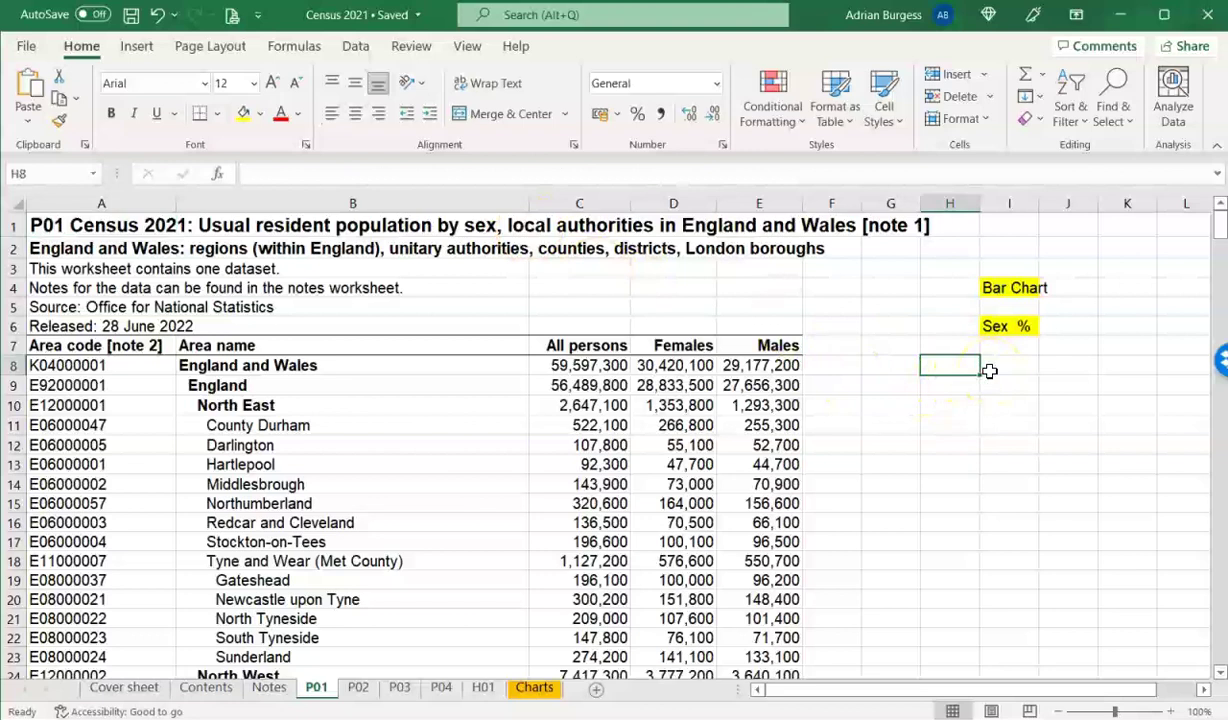
{"action": "key", "text": "Left"}
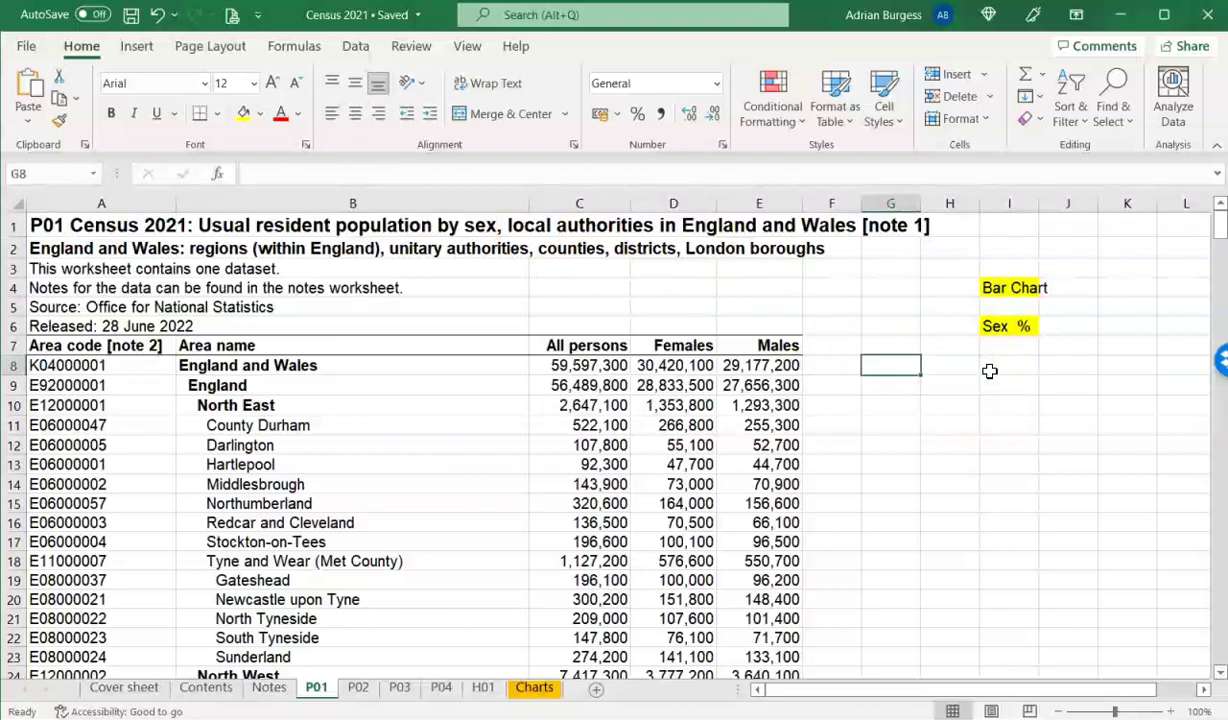
{"action": "key", "text": "Up"}
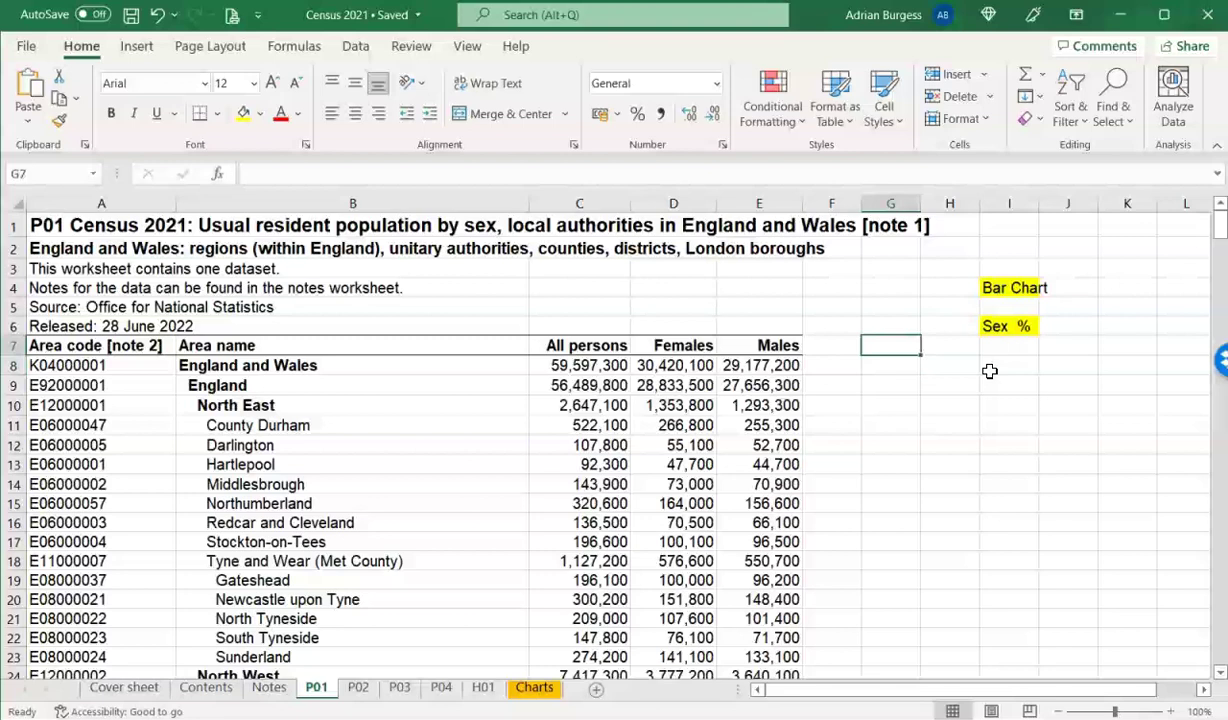
{"action": "type", "text": "M"}
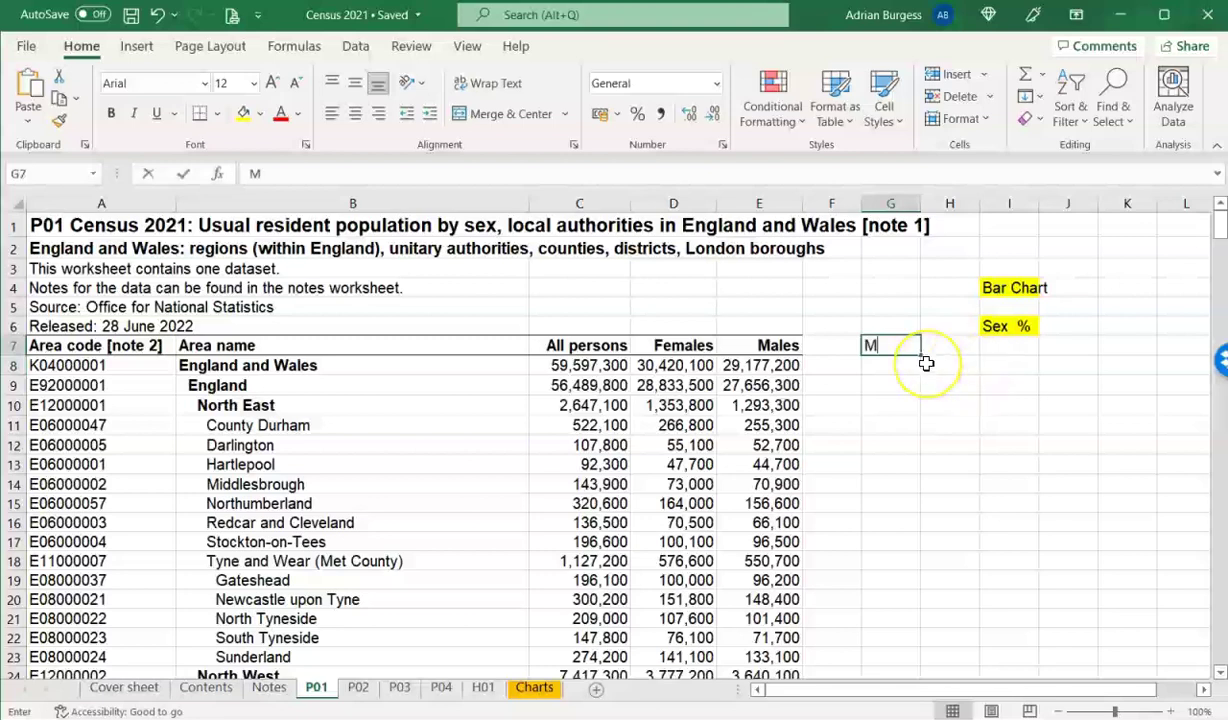
{"action": "key", "text": "Left"}
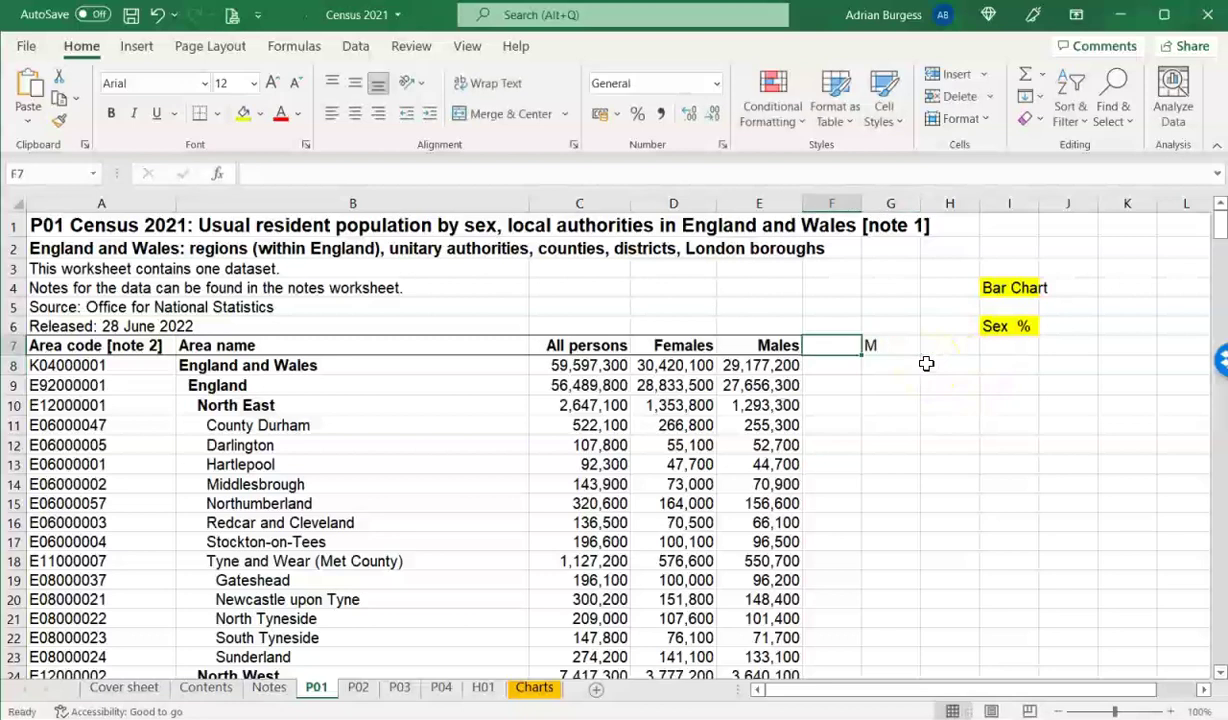
{"action": "type", "text": "F"}
{"action": "key", "text": "Right"}
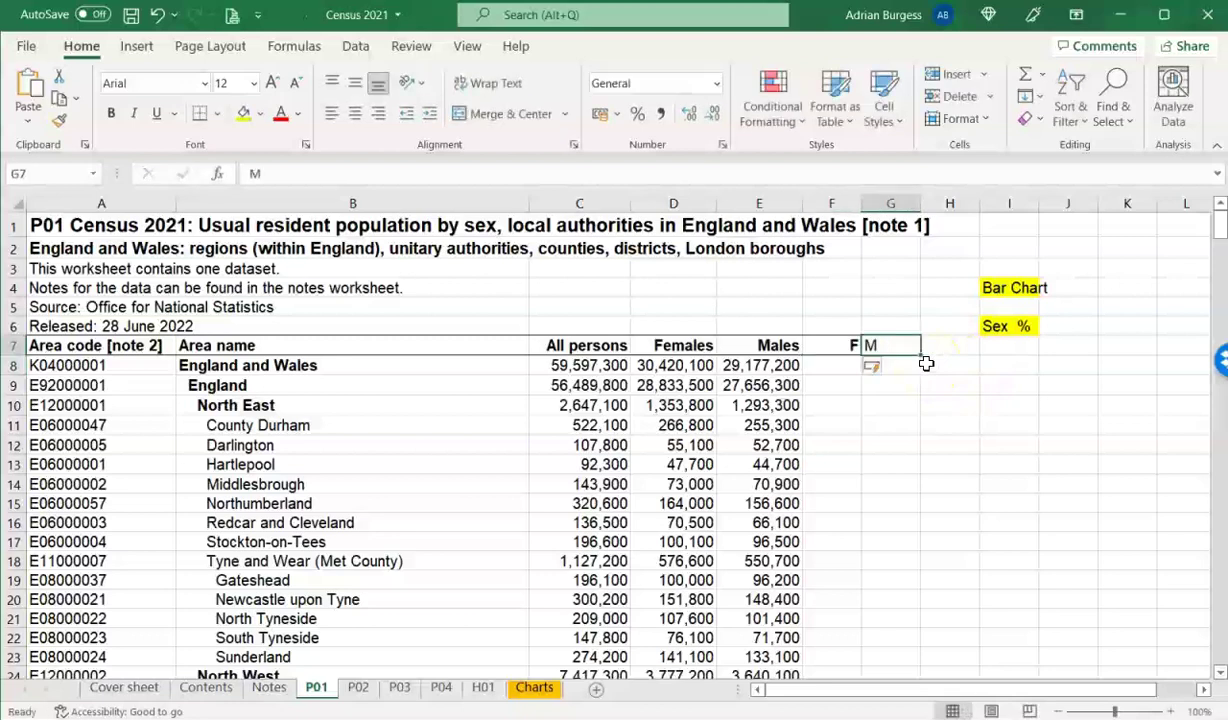
Right-align the M heading in cell G7
{"action": "key", "text": "alt+h"}
{"action": "key", "text": "a"}
{"action": "key", "text": "r"}
{"action": "key", "text": "Right"}
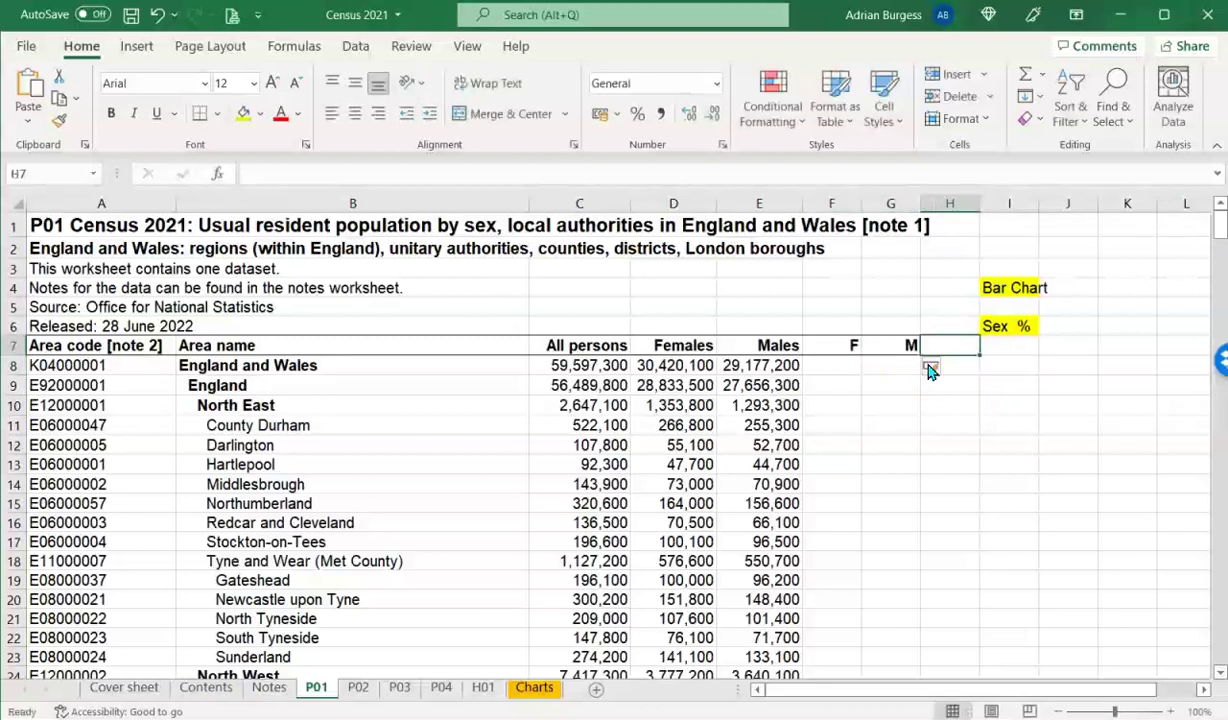
Fill column F with Females divided by All persons, starting in F8, and format F8 as a percentage
{"action": "key", "text": "Left"}
{"action": "key", "text": "Down"}
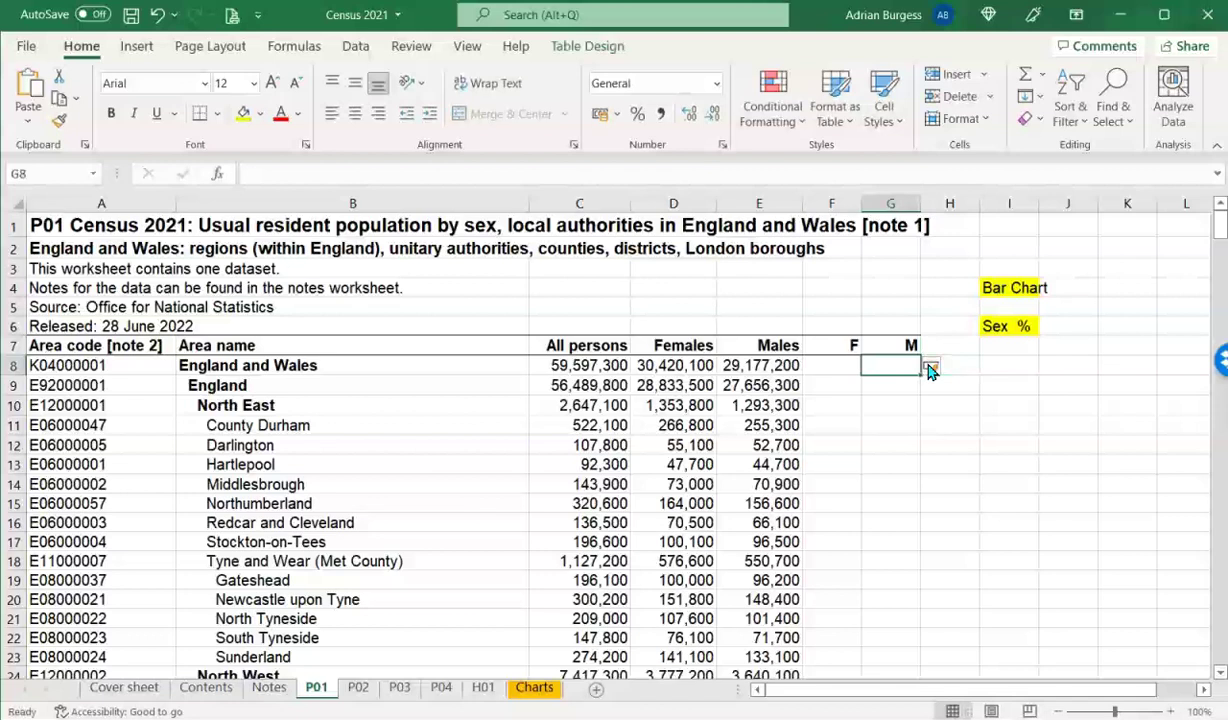
{"action": "key", "text": "Left"}
{"action": "key", "text": "Left"}
{"action": "key", "text": "Left"}
{"action": "key", "text": "Left"}
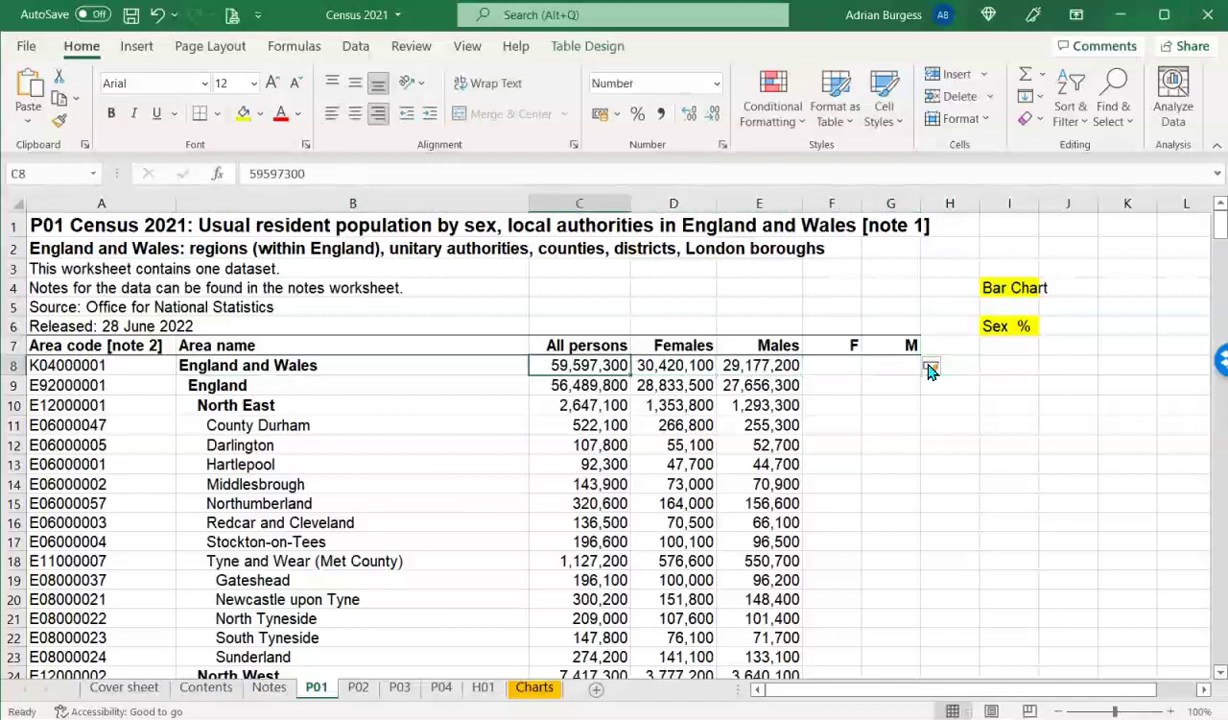
{"action": "left_click", "coordinate": [695, 367]}
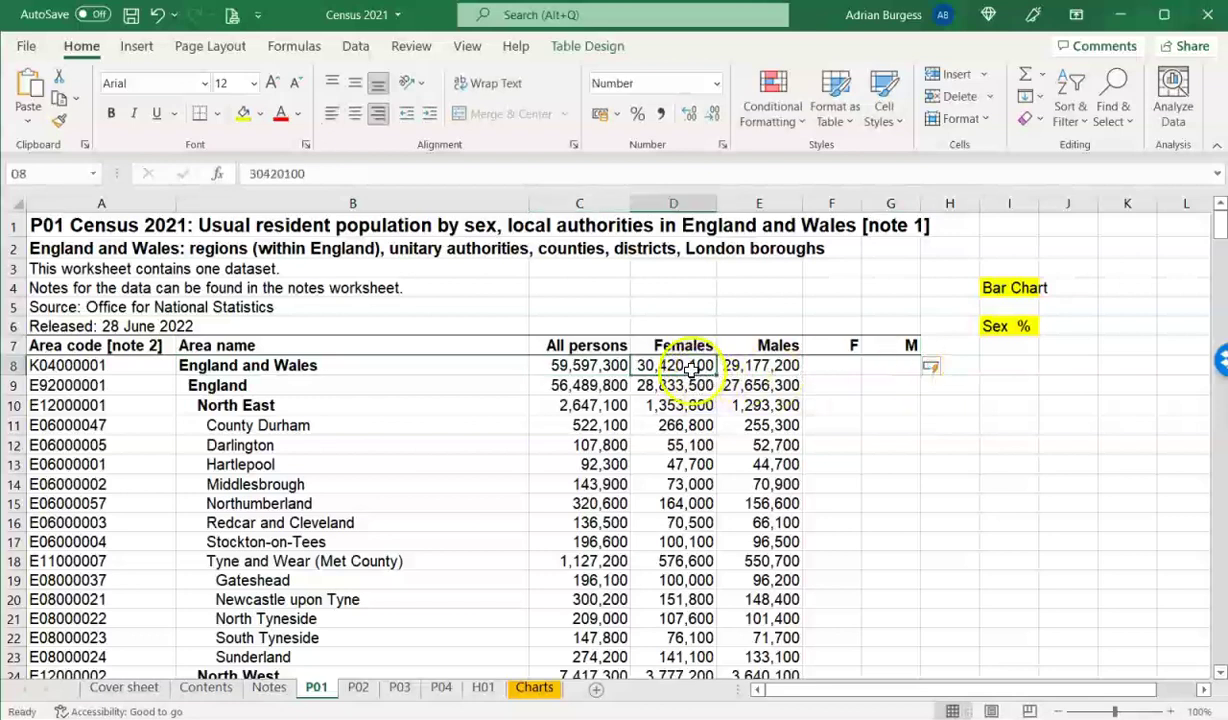
{"action": "left_click", "coordinate": [774, 364]}
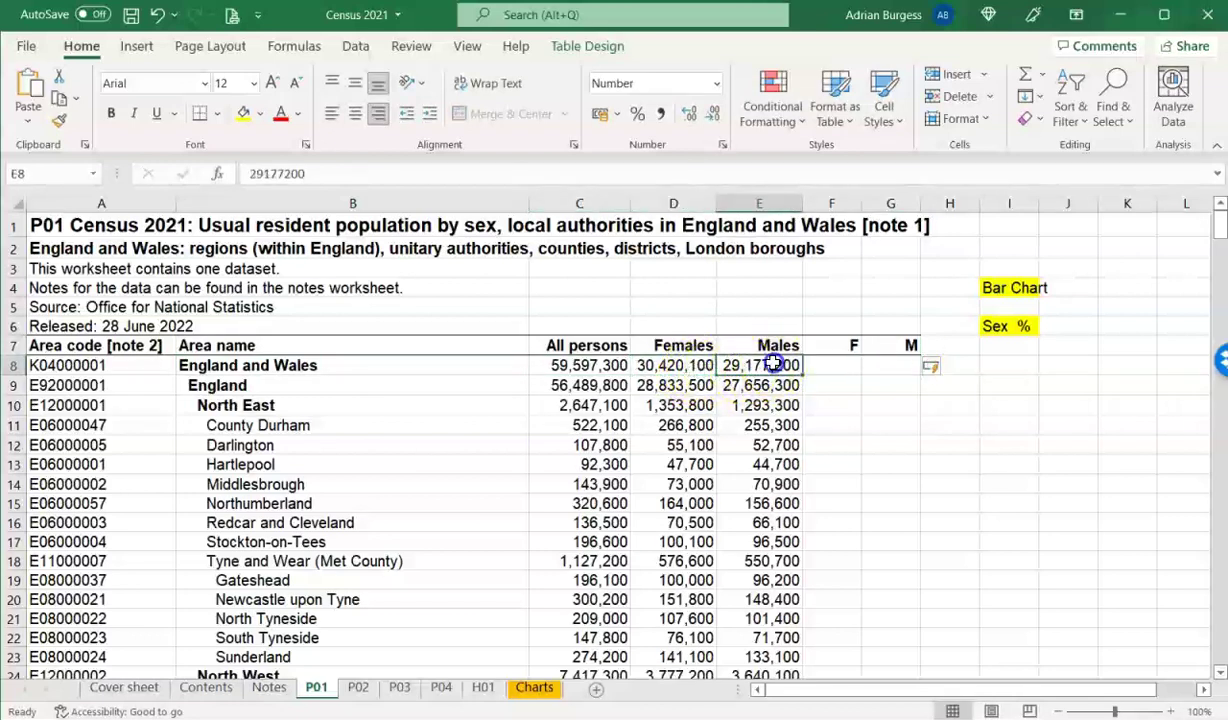
{"action": "left_click", "coordinate": [884, 367]}
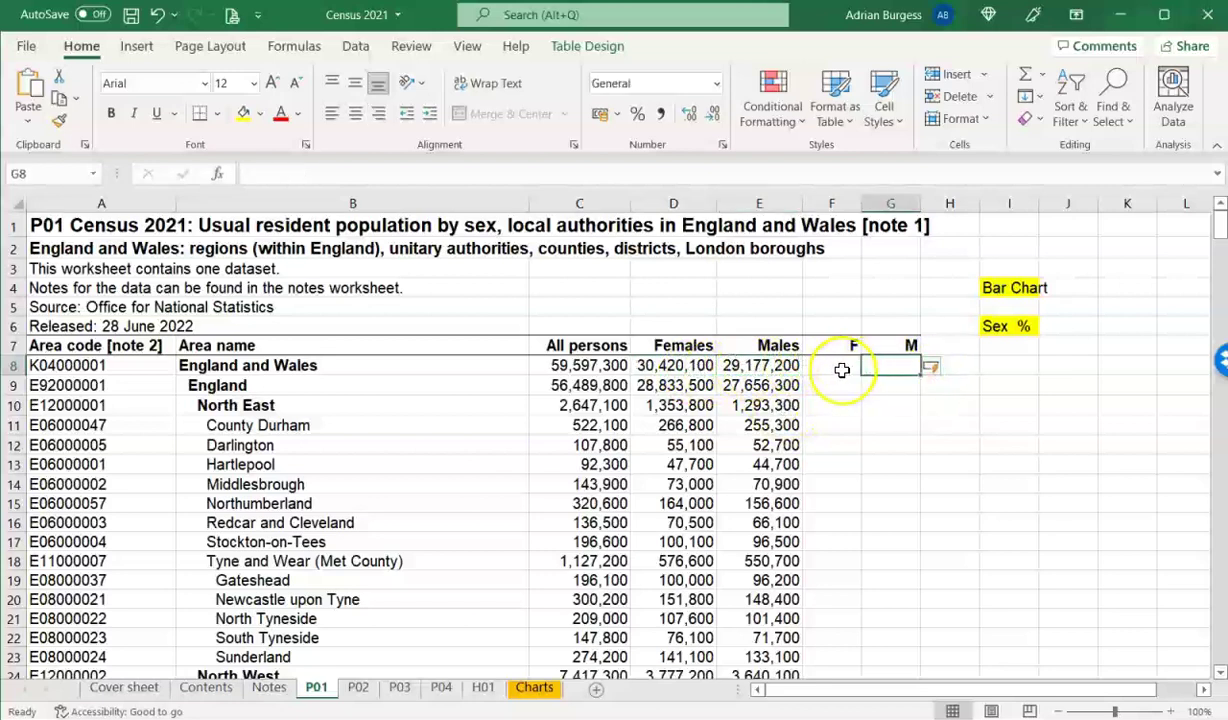
{"action": "left_click", "coordinate": [842, 370]}
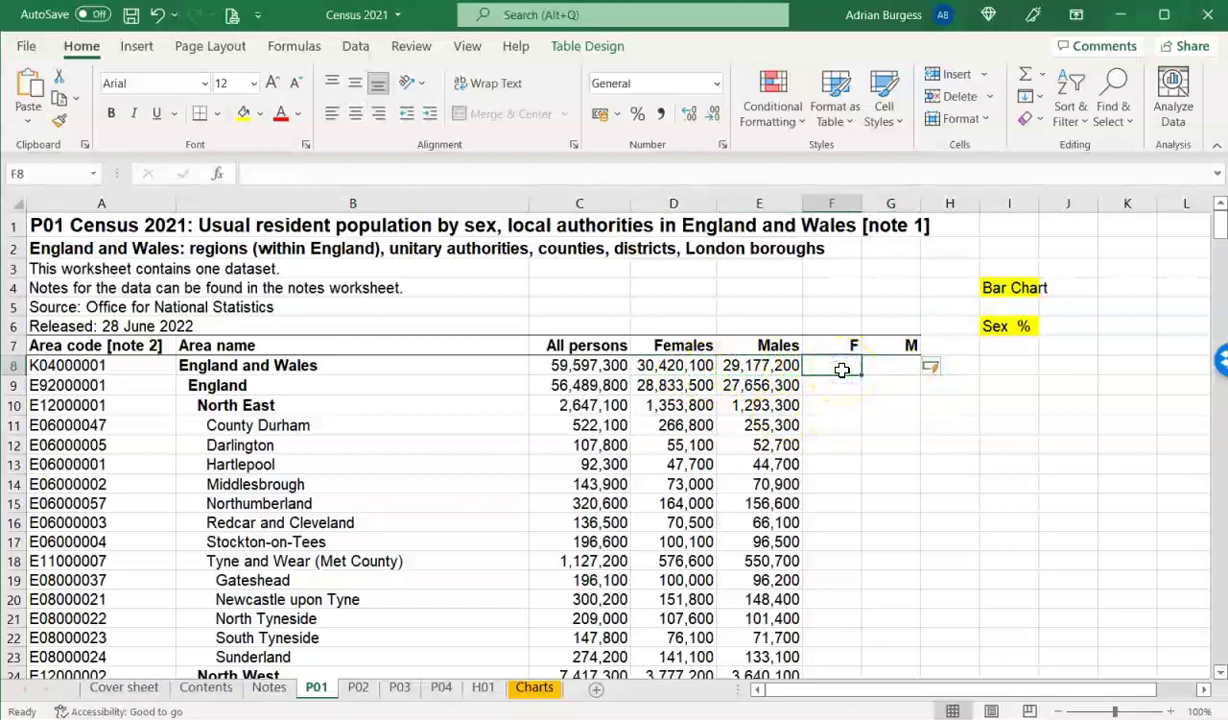
{"action": "type", "text": "="}
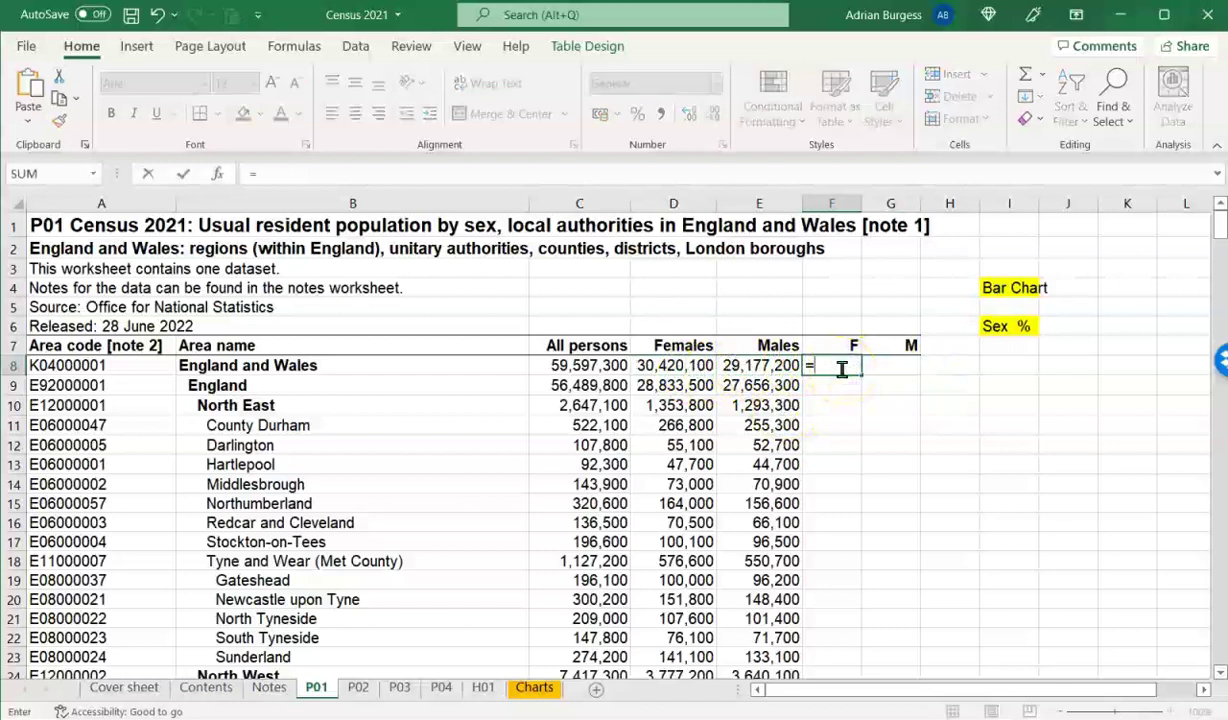
{"action": "left_click", "coordinate": [668, 366]}
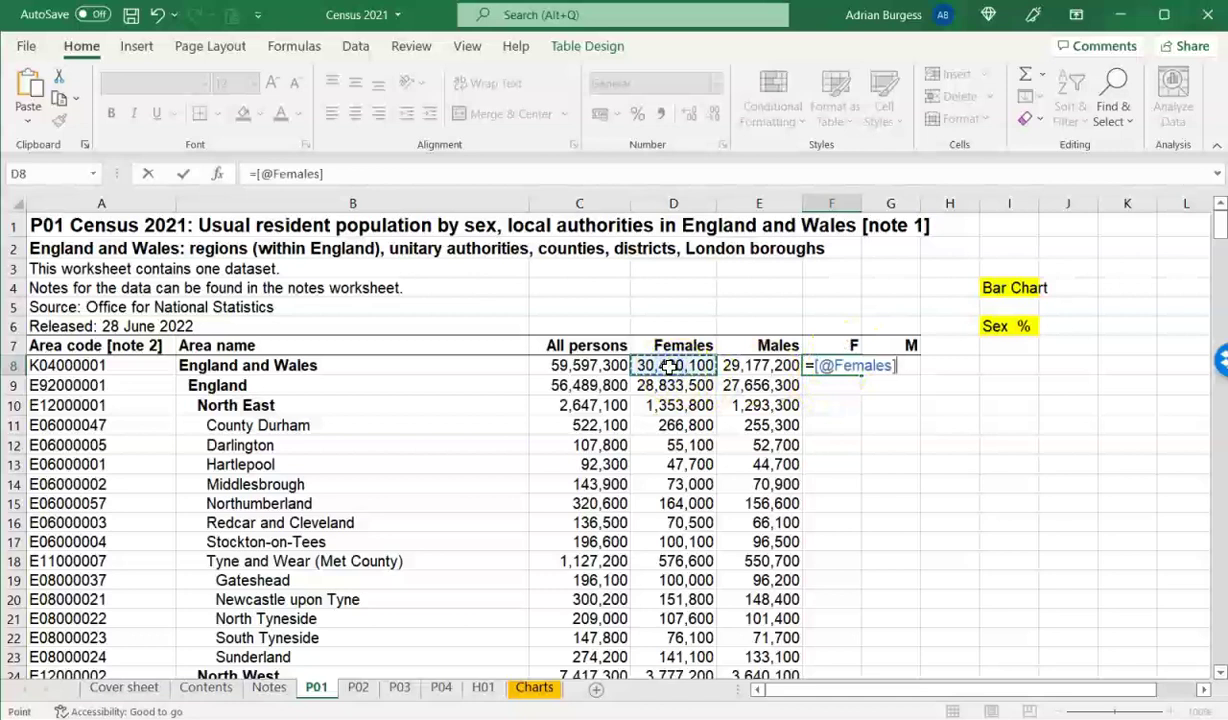
{"action": "type", "text": "/"}
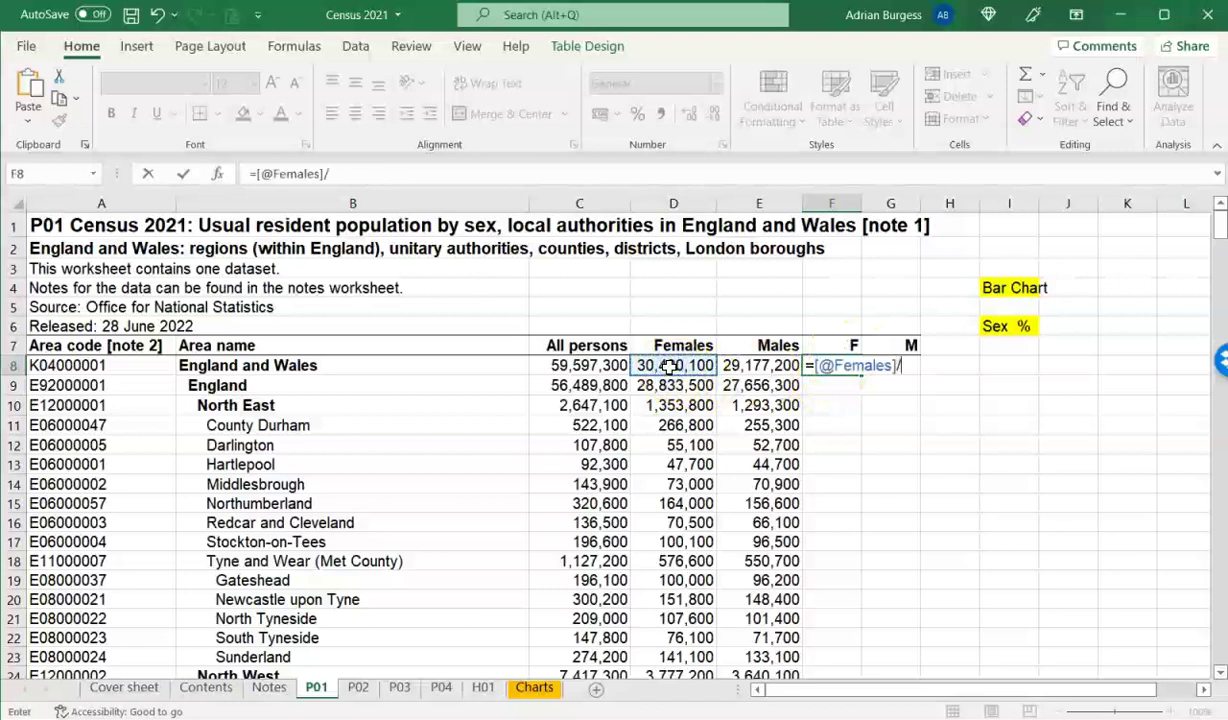
{"action": "left_click", "coordinate": [582, 366]}
{"action": "key", "text": "Return"}
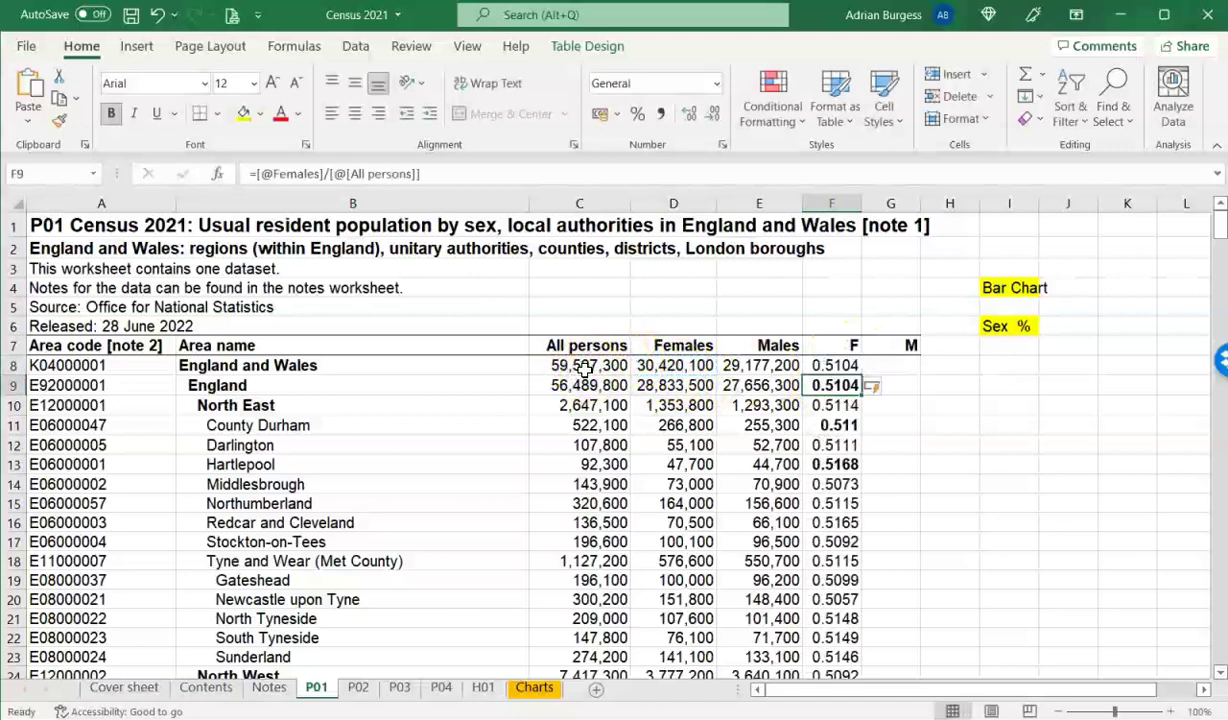
{"action": "left_click", "coordinate": [836, 366]}
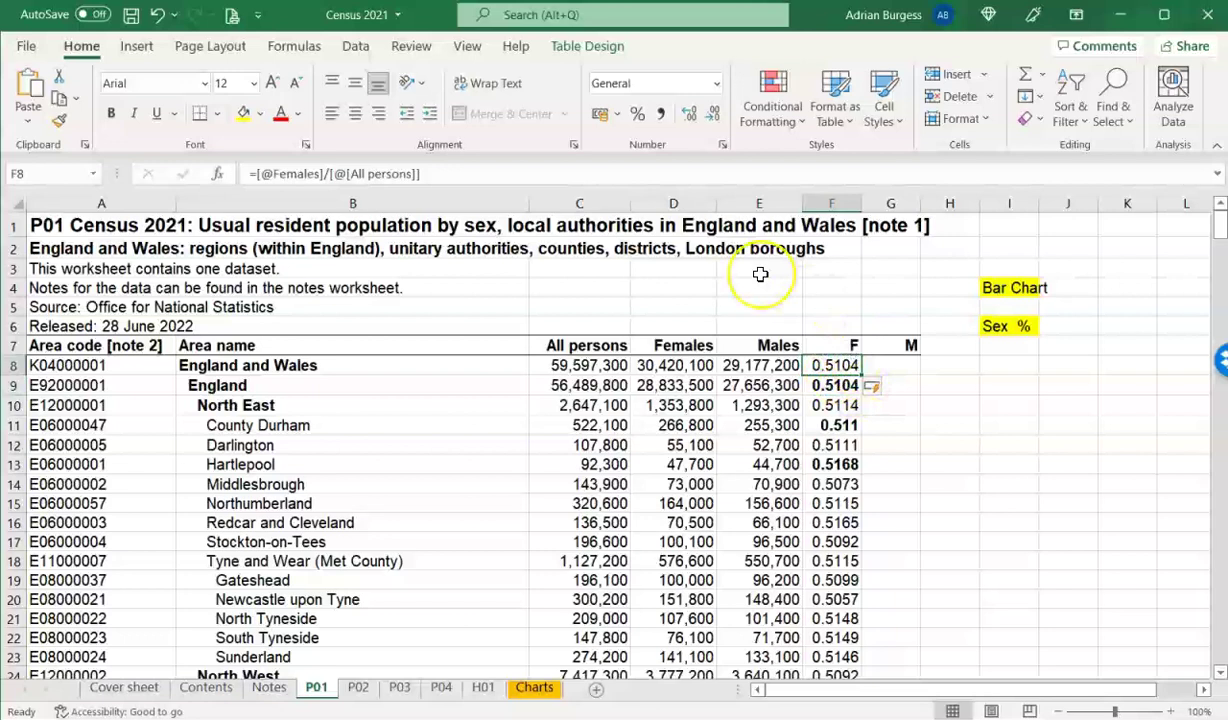
{"action": "left_click", "coordinate": [638, 114]}
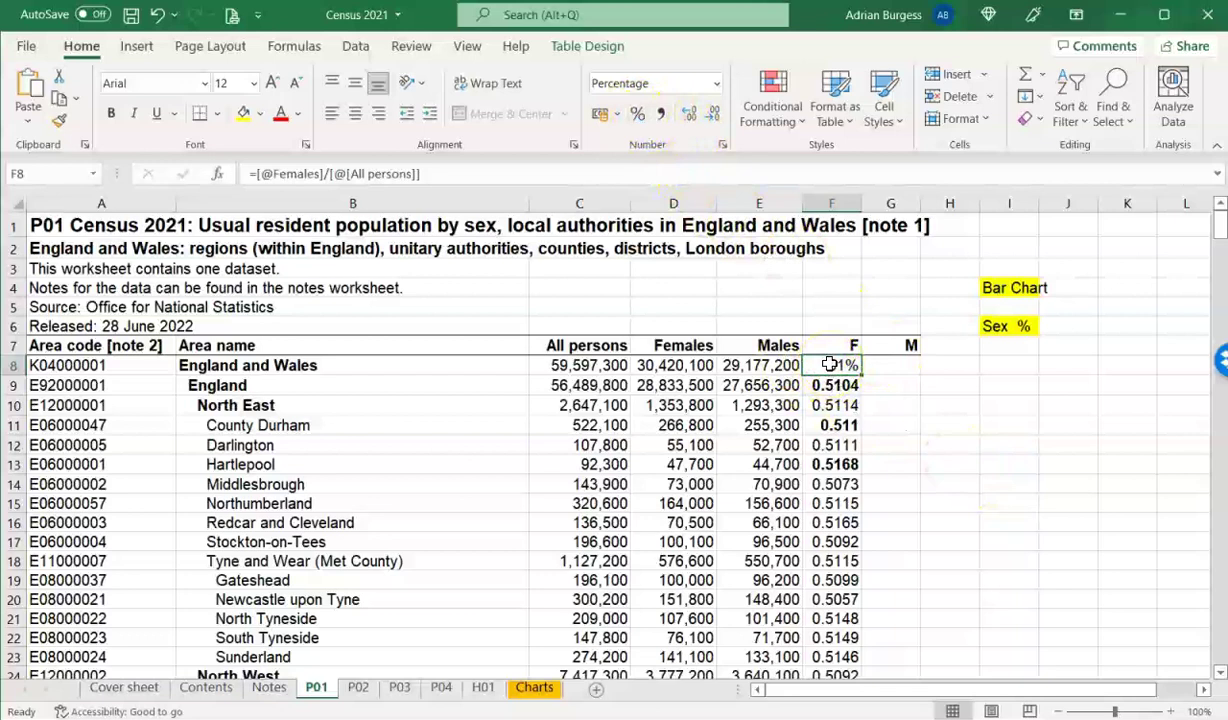
Fill column G with Males divided by All persons, starting in G8, and format G8 as a percentage
{"action": "key", "text": "Left"}
{"action": "key", "text": "Left"}
{"action": "key", "text": "Right"}
{"action": "key", "text": "Right"}
{"action": "key", "text": "Right"}
{"action": "type", "text": "="}
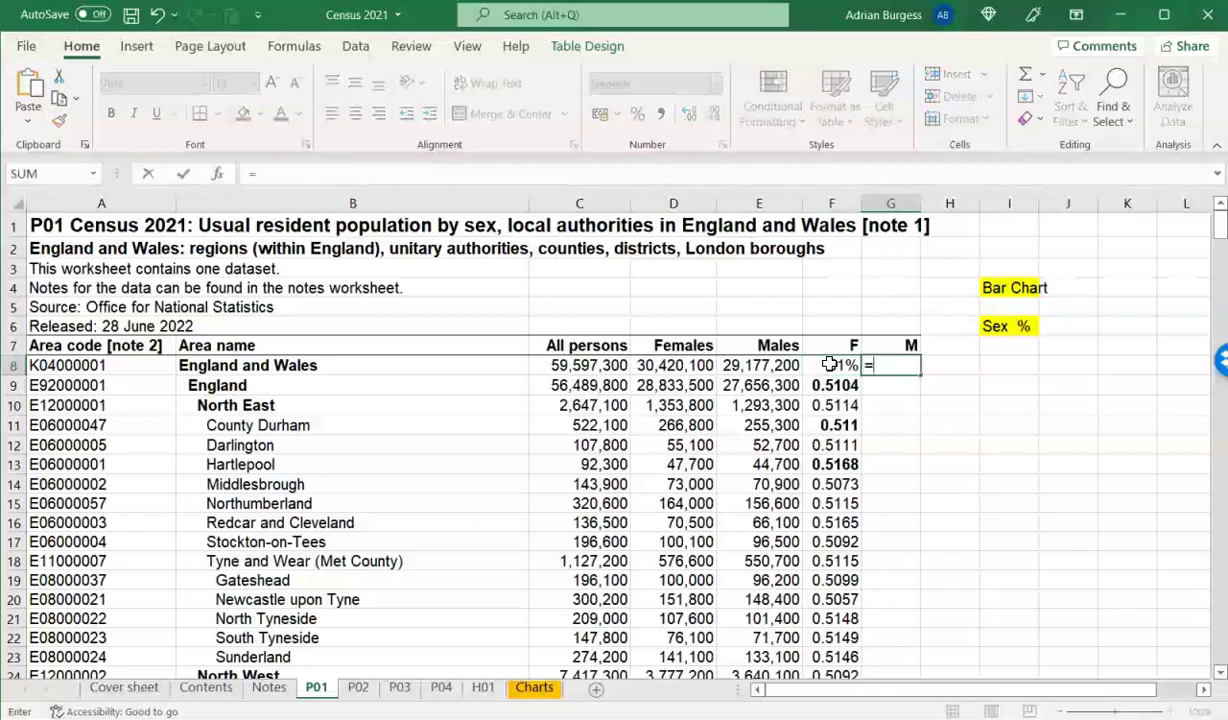
{"action": "key", "text": "Left"}
{"action": "key", "text": "Left"}
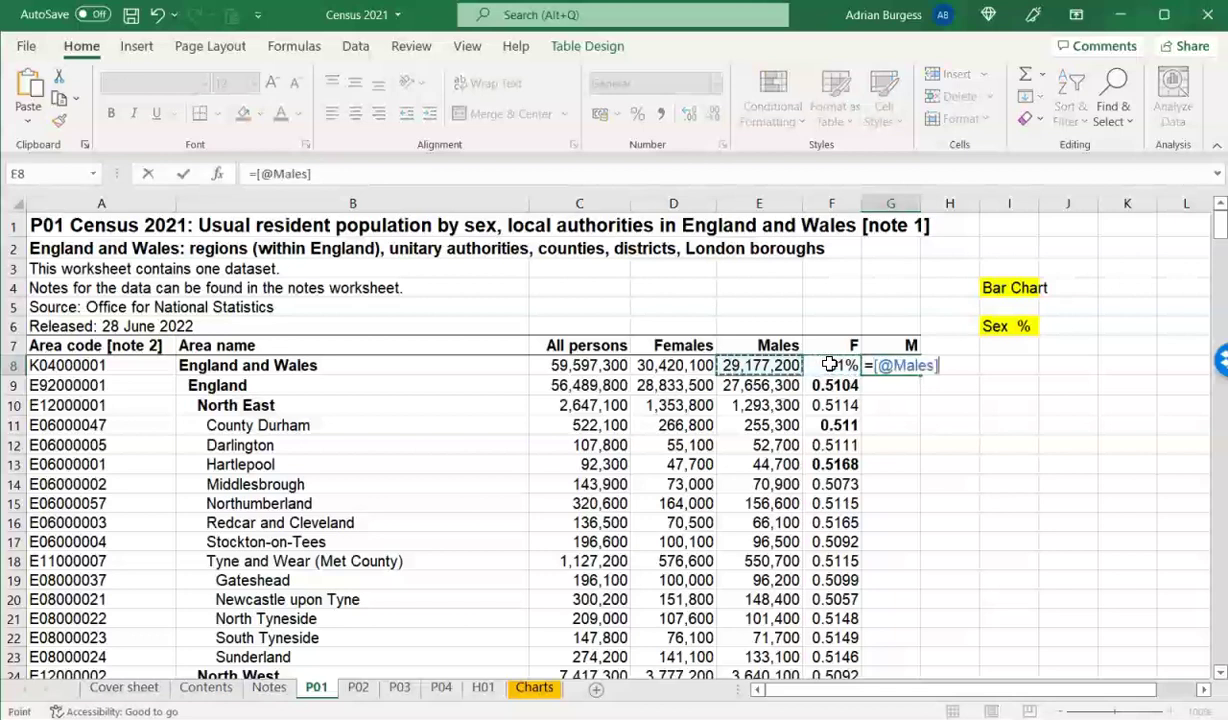
{"action": "type", "text": "/"}
{"action": "key", "text": "Left"}
{"action": "key", "text": "Left"}
{"action": "key", "text": "Left"}
{"action": "key", "text": "Left"}
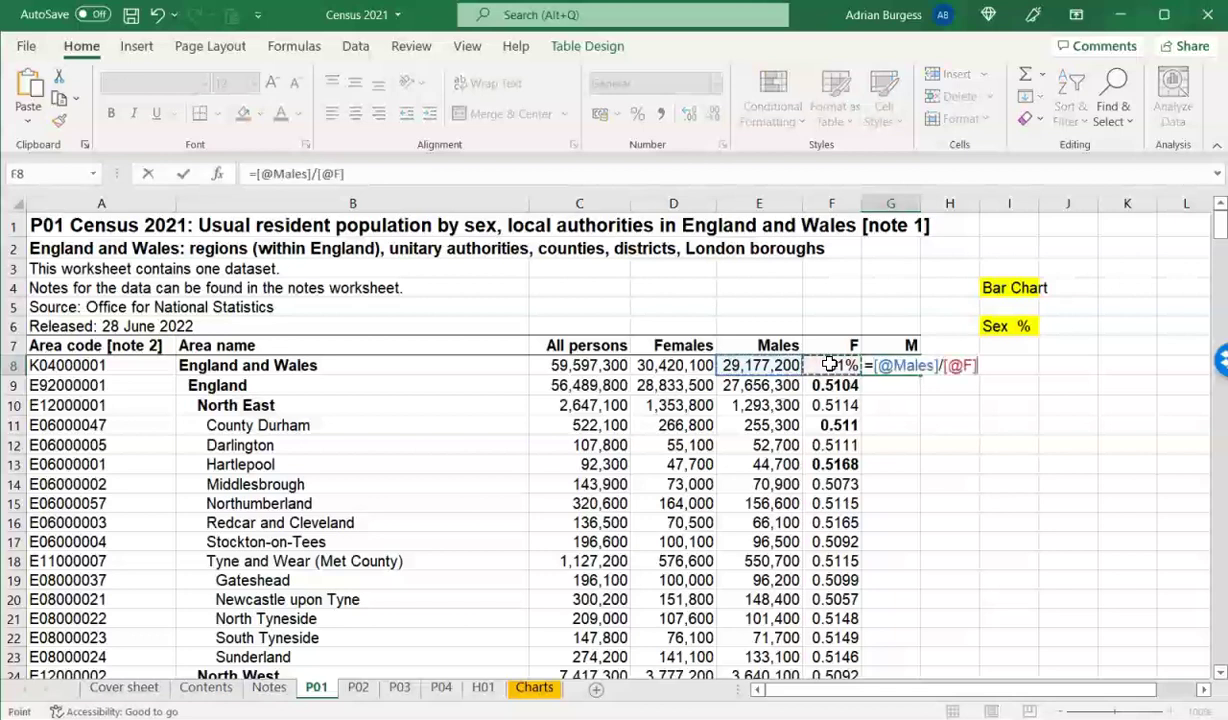
{"action": "key", "text": "Return"}
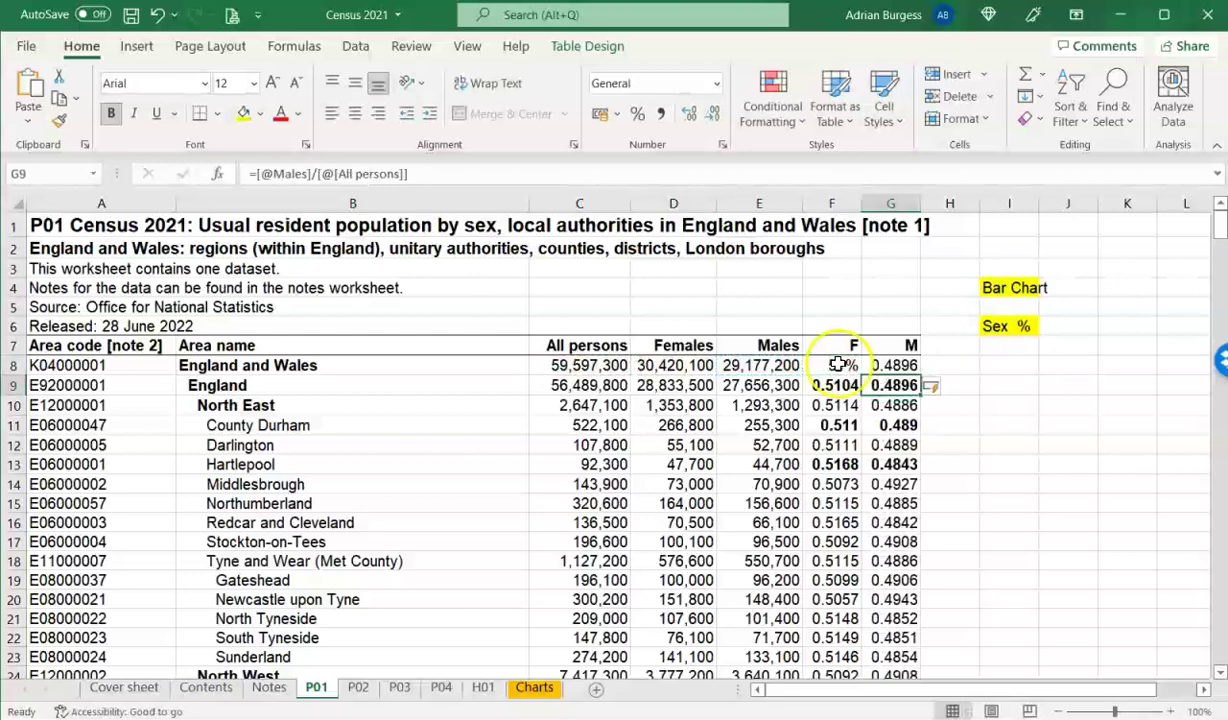
{"action": "left_click", "coordinate": [895, 366]}
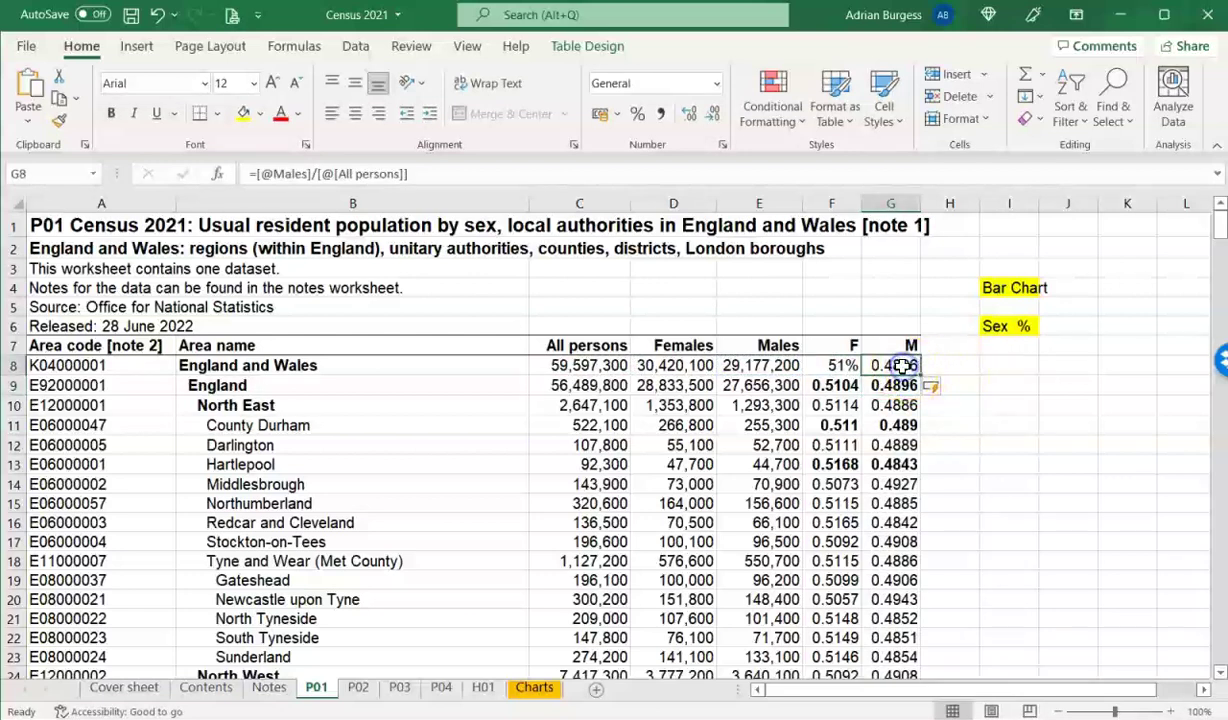
{"action": "left_click", "coordinate": [645, 116]}
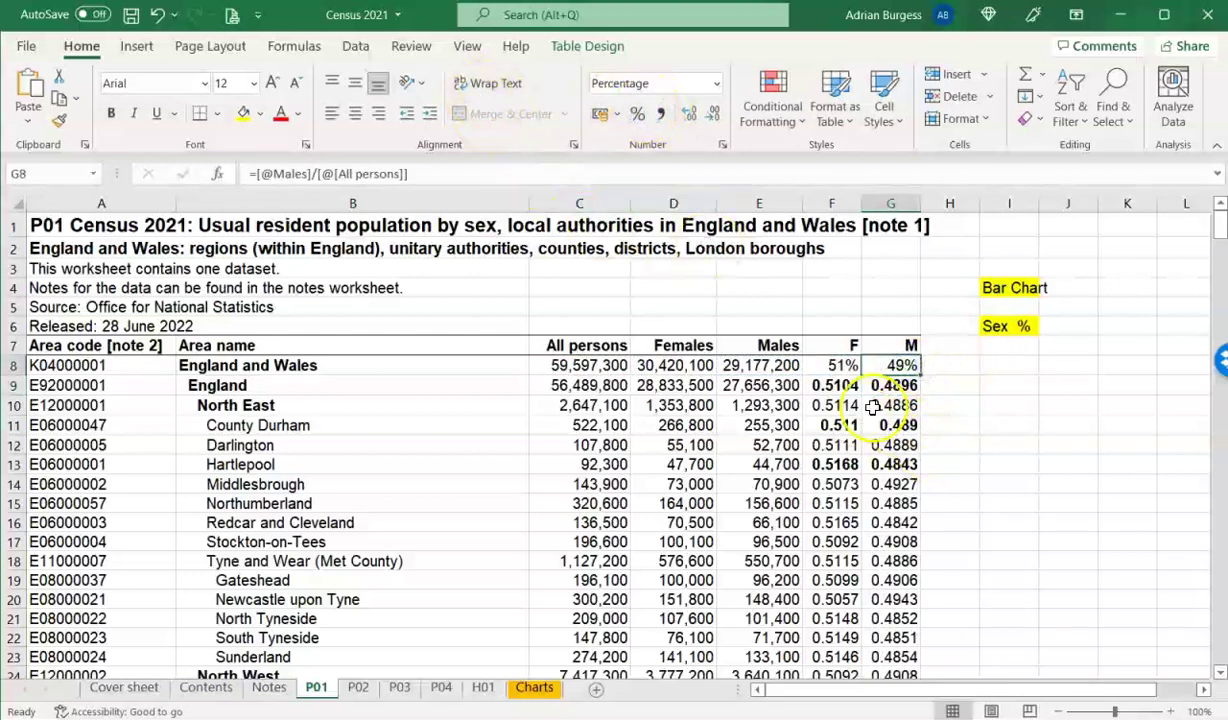
Insert a 2-D clustered column chart from the range F7:G8 and move it over columns C to H
{"action": "left_click_drag", "start_coordinate": [838, 366], "coordinate": [903, 367]}
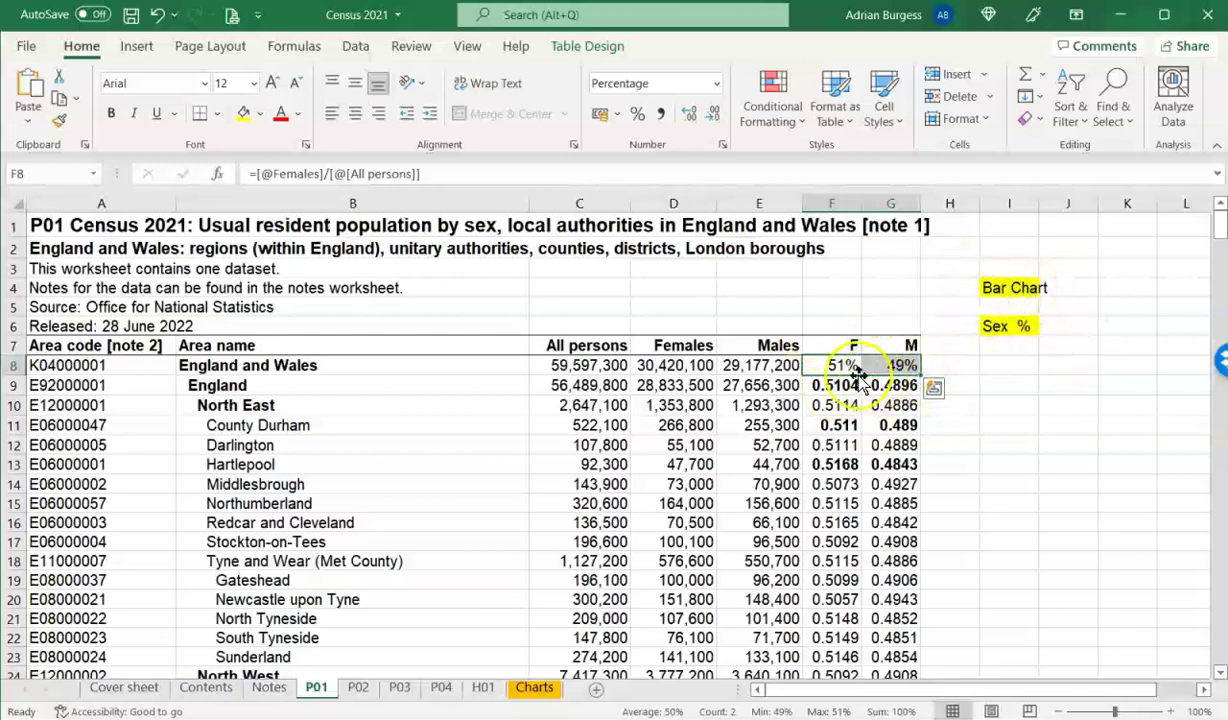
{"action": "left_click_drag", "start_coordinate": [830, 343], "coordinate": [884, 366]}
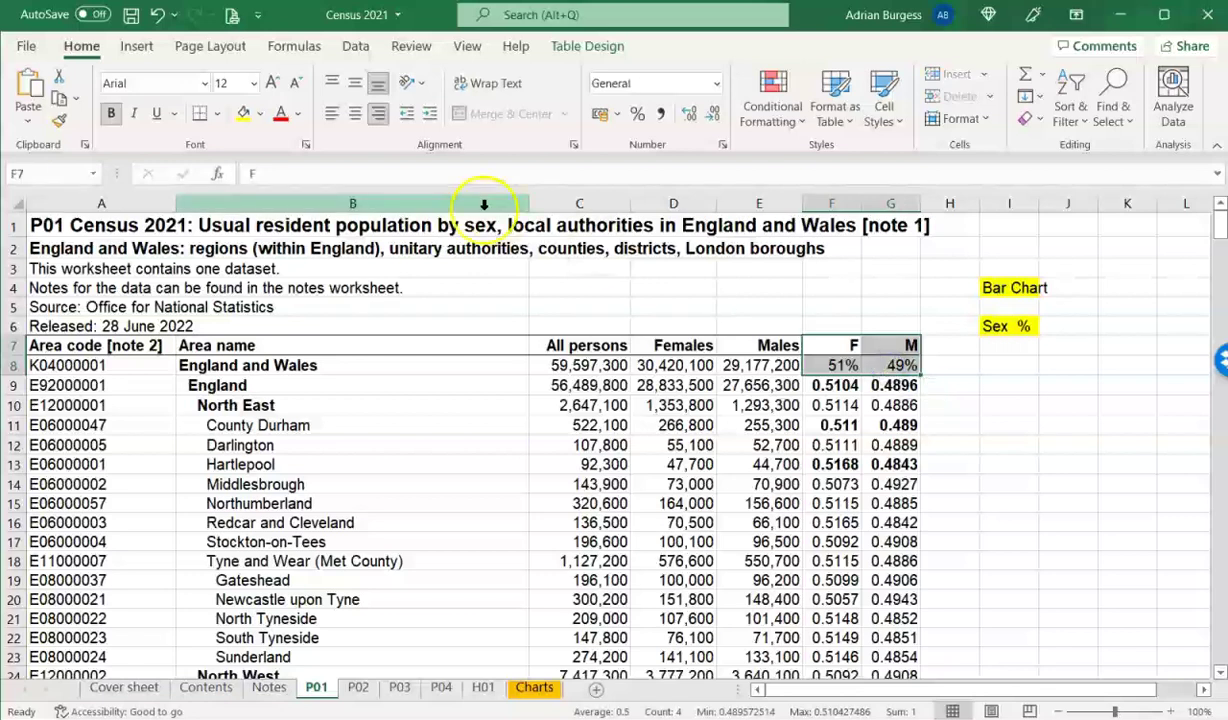
{"action": "left_click", "coordinate": [125, 47]}
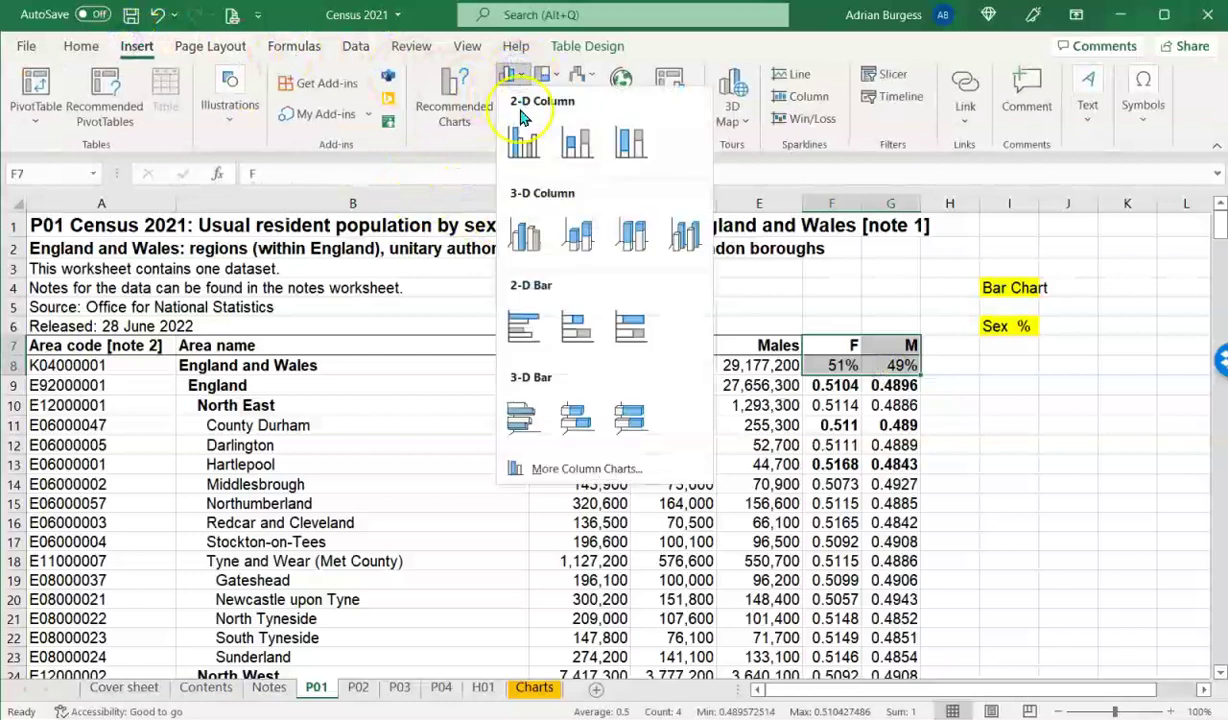
{"action": "left_click", "coordinate": [522, 143]}
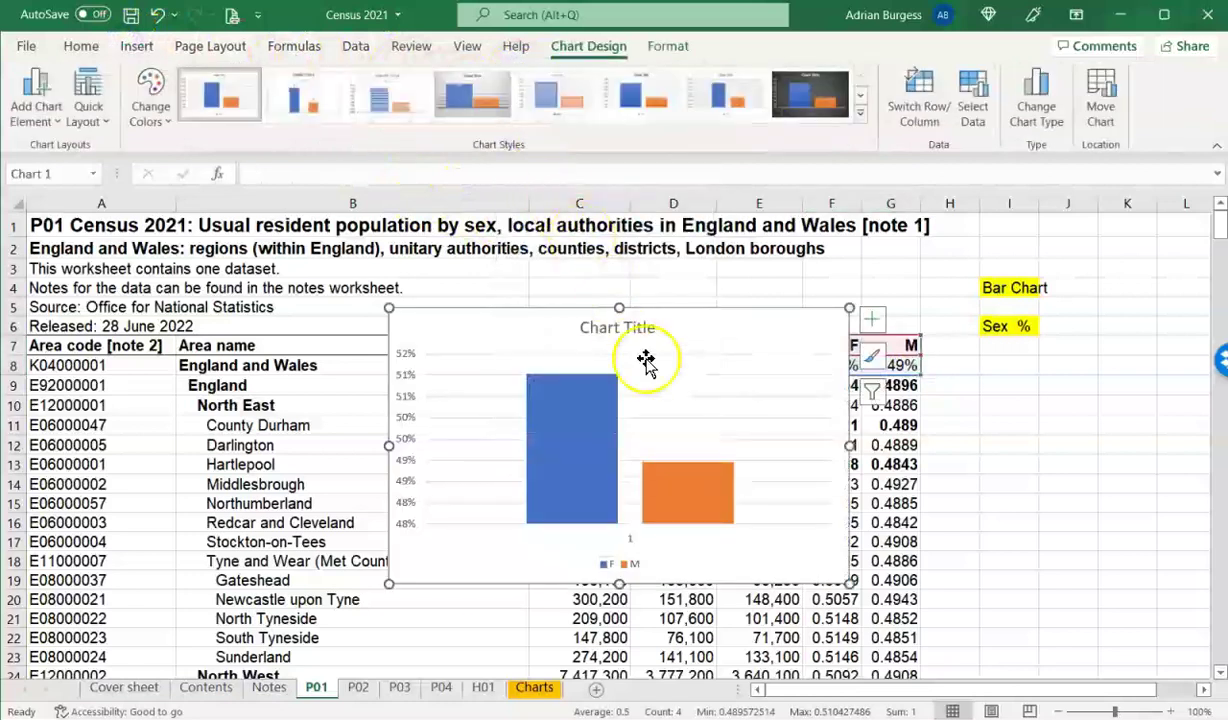
{"action": "left_click_drag", "start_coordinate": [727, 320], "coordinate": [833, 345]}
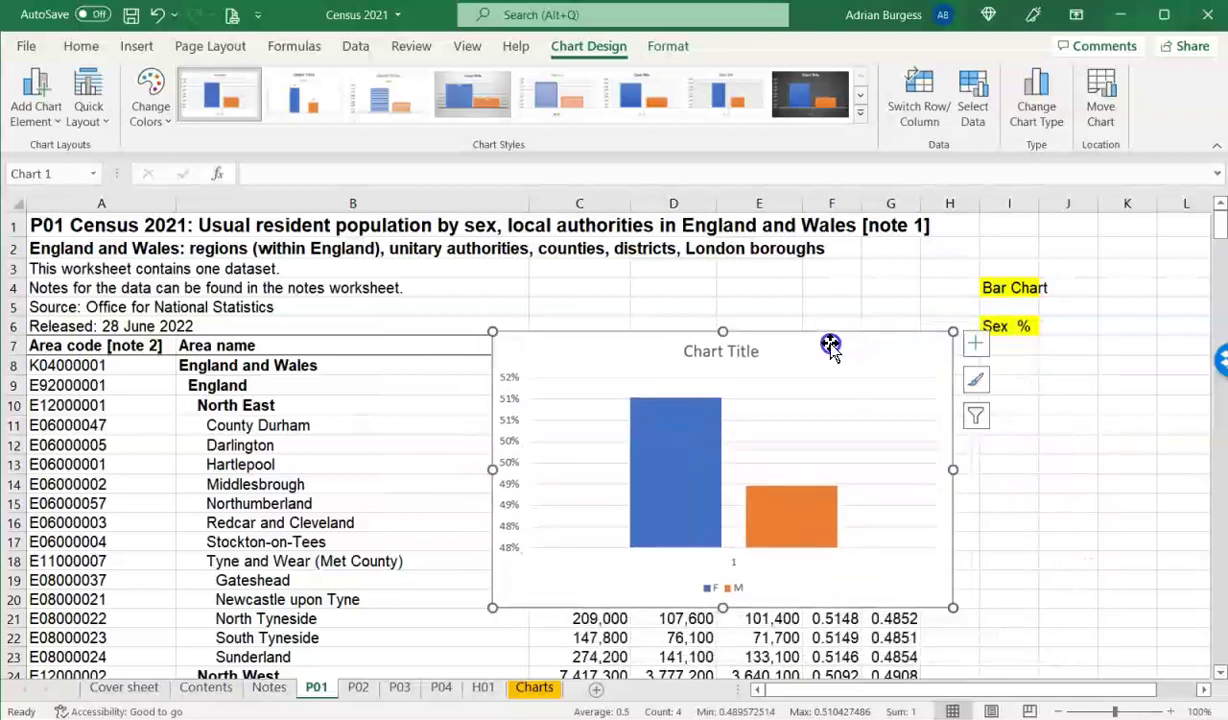
Set the minimum bound of the sex percentage chart's vertical axis to 0.0
{"action": "left_click", "coordinate": [512, 442]}
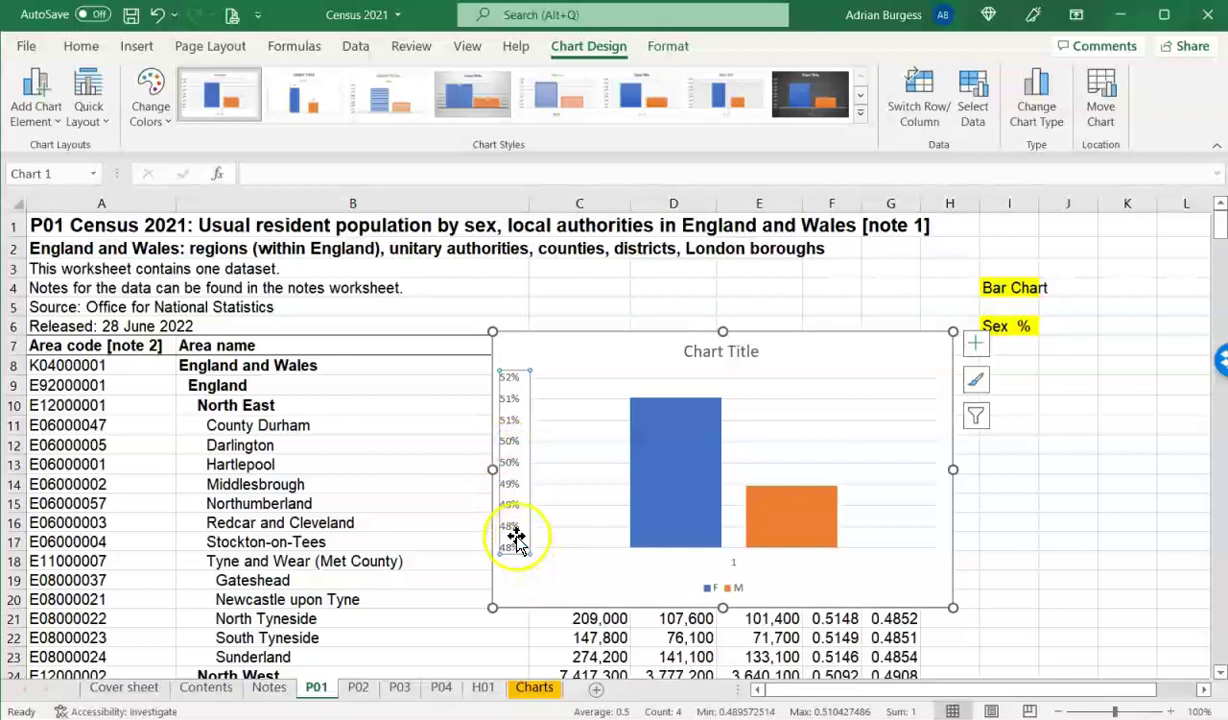
{"action": "right_click", "coordinate": [581, 355]}
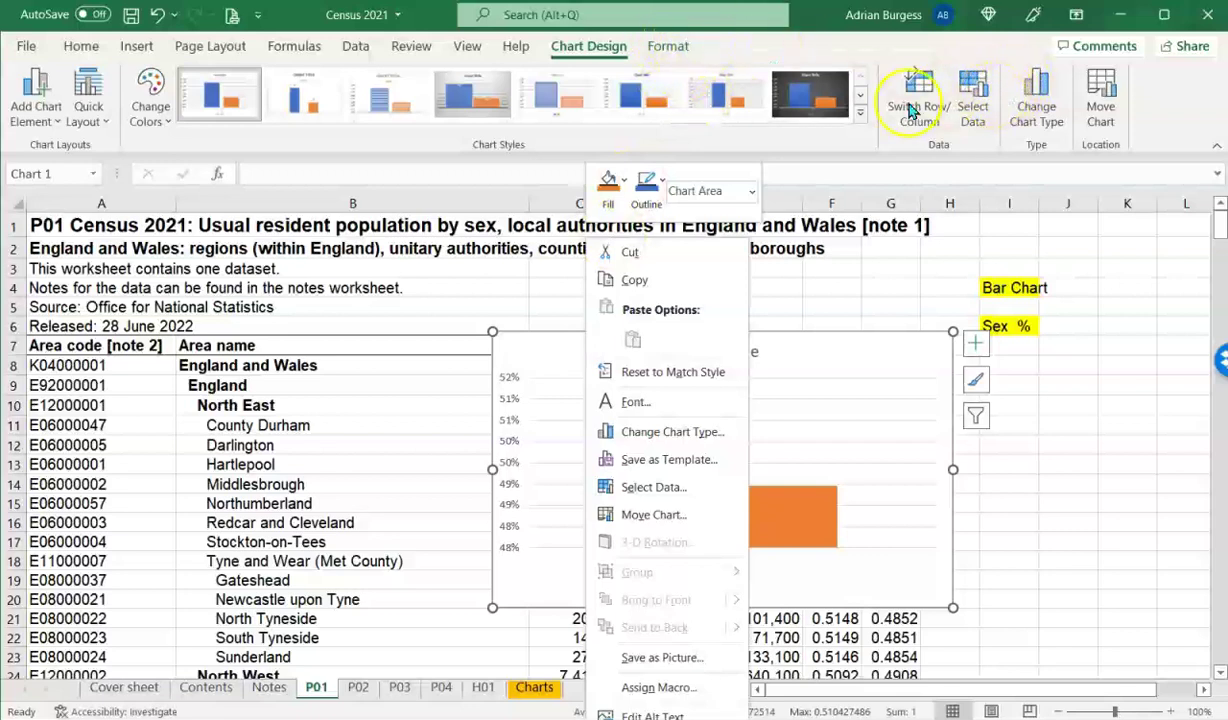
{"action": "left_click", "coordinate": [666, 47]}
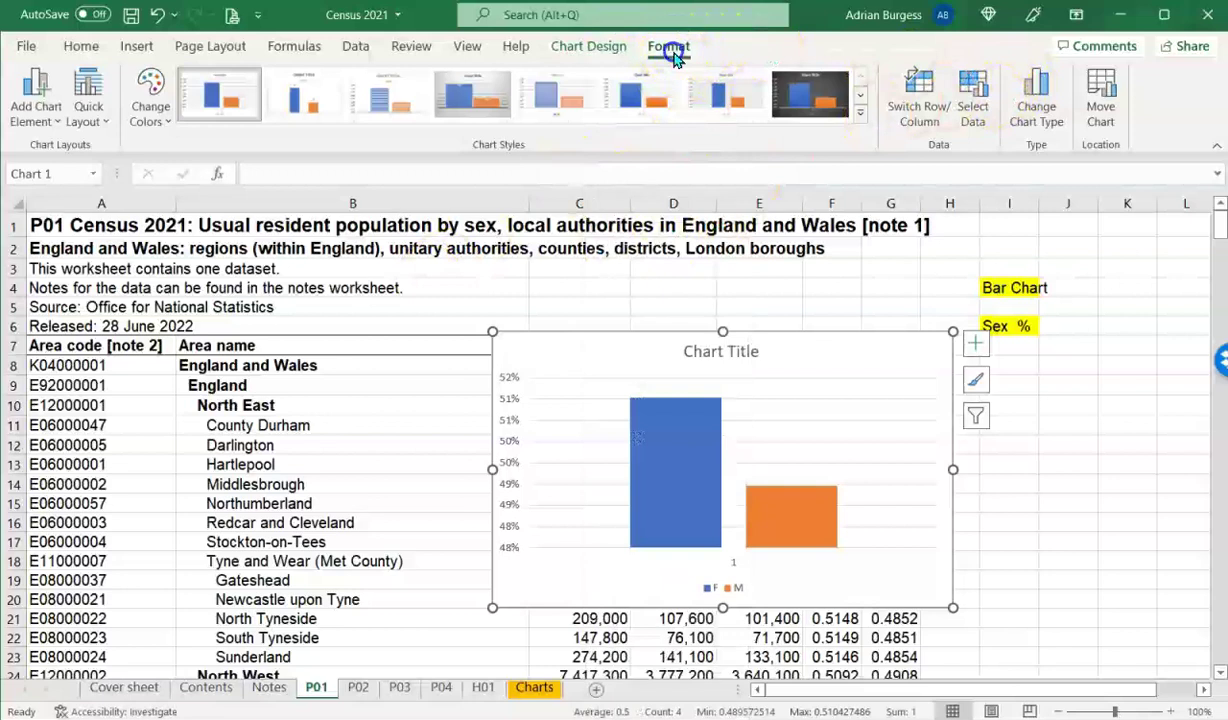
{"action": "left_click", "coordinate": [667, 47]}
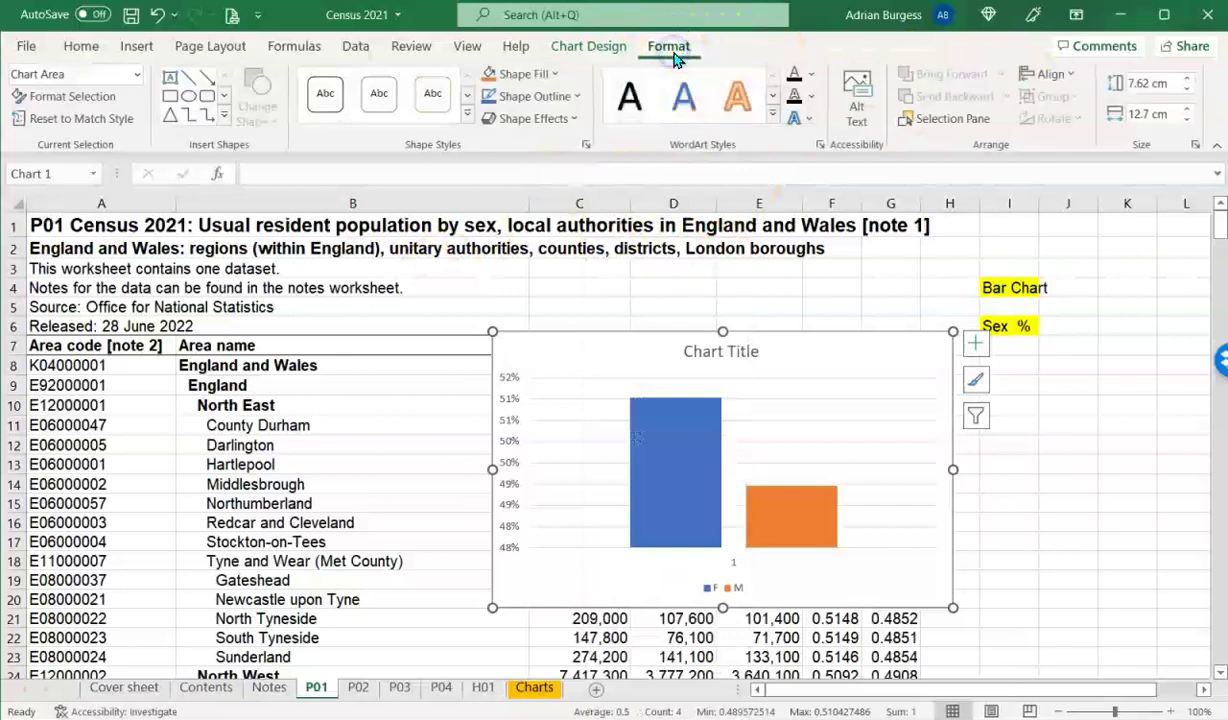
{"action": "right_click", "coordinate": [545, 362]}
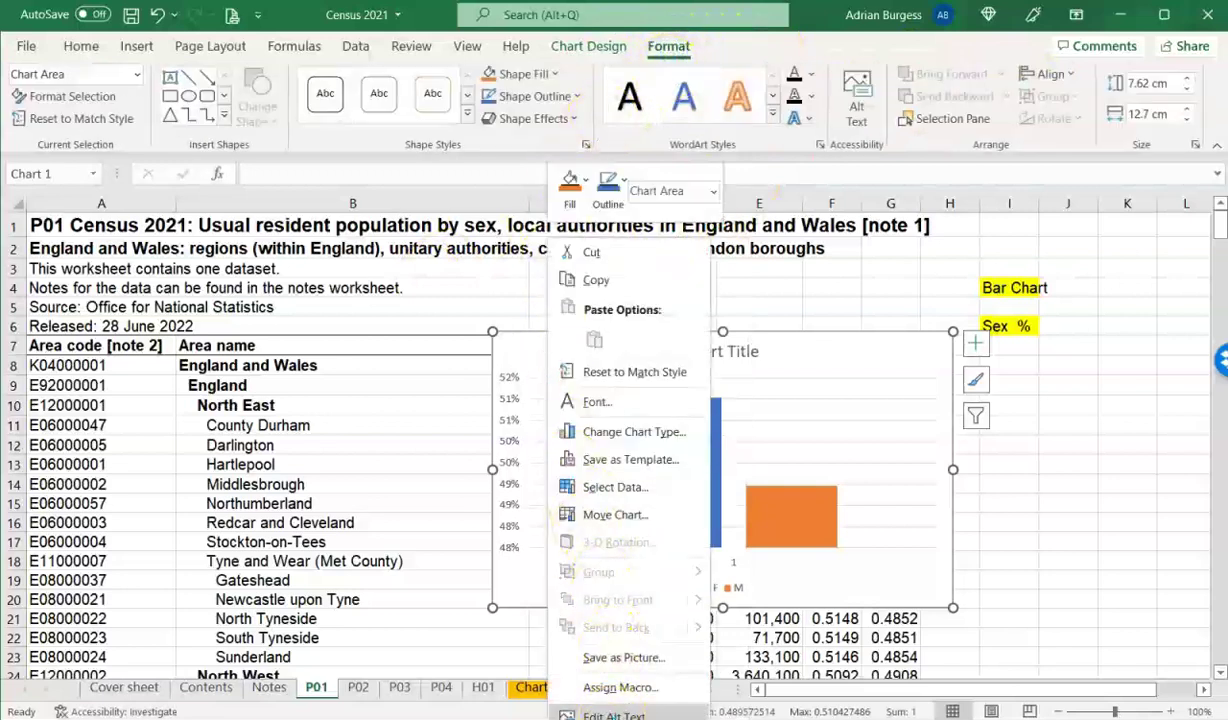
{"action": "left_click", "coordinate": [620, 718]}
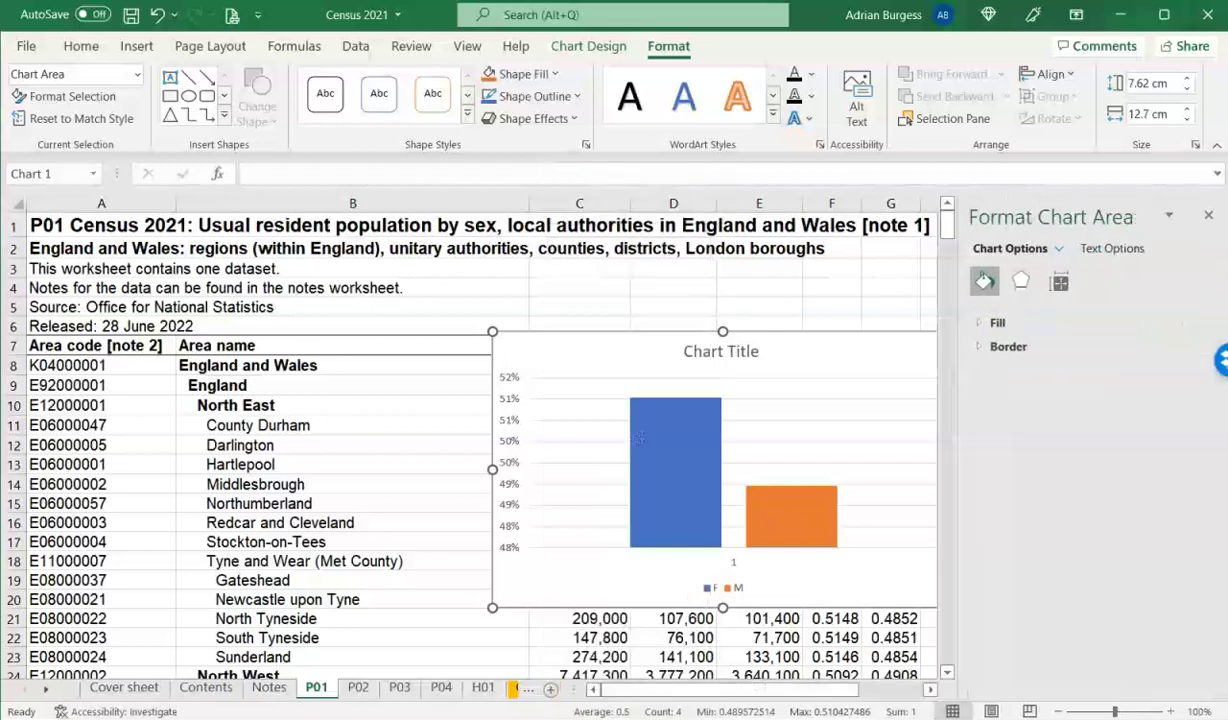
{"action": "left_click", "coordinate": [508, 399]}
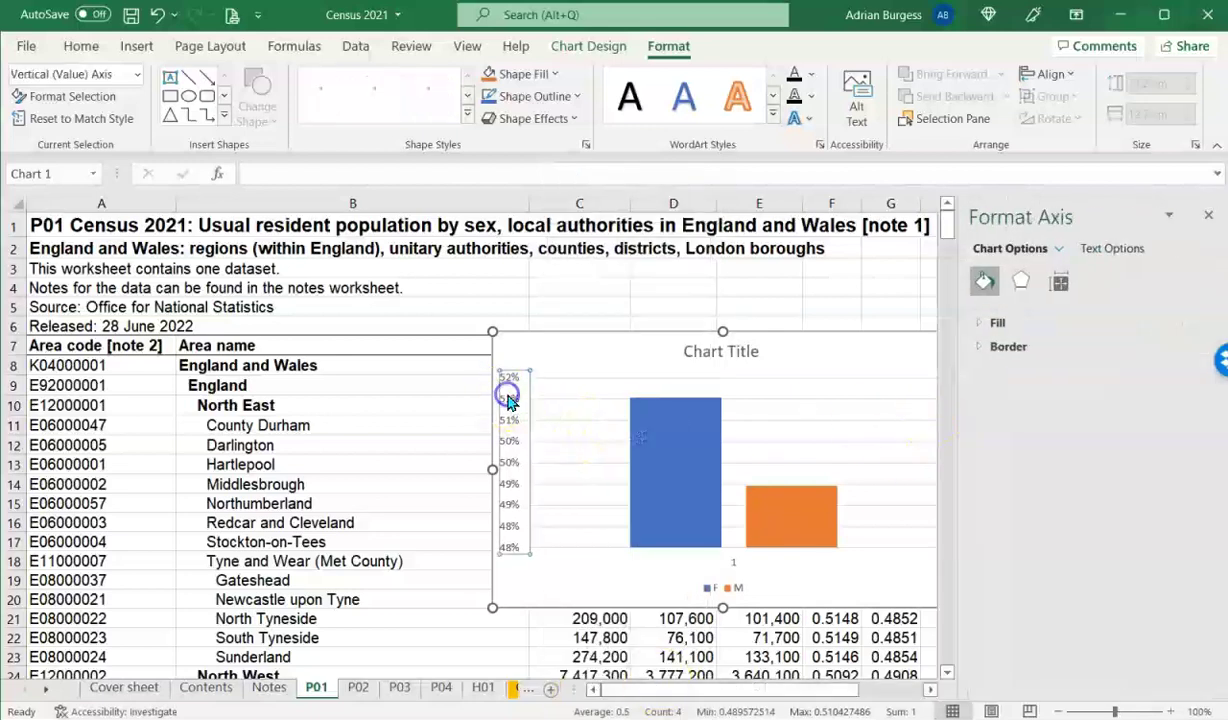
{"action": "left_click", "coordinate": [1095, 280]}
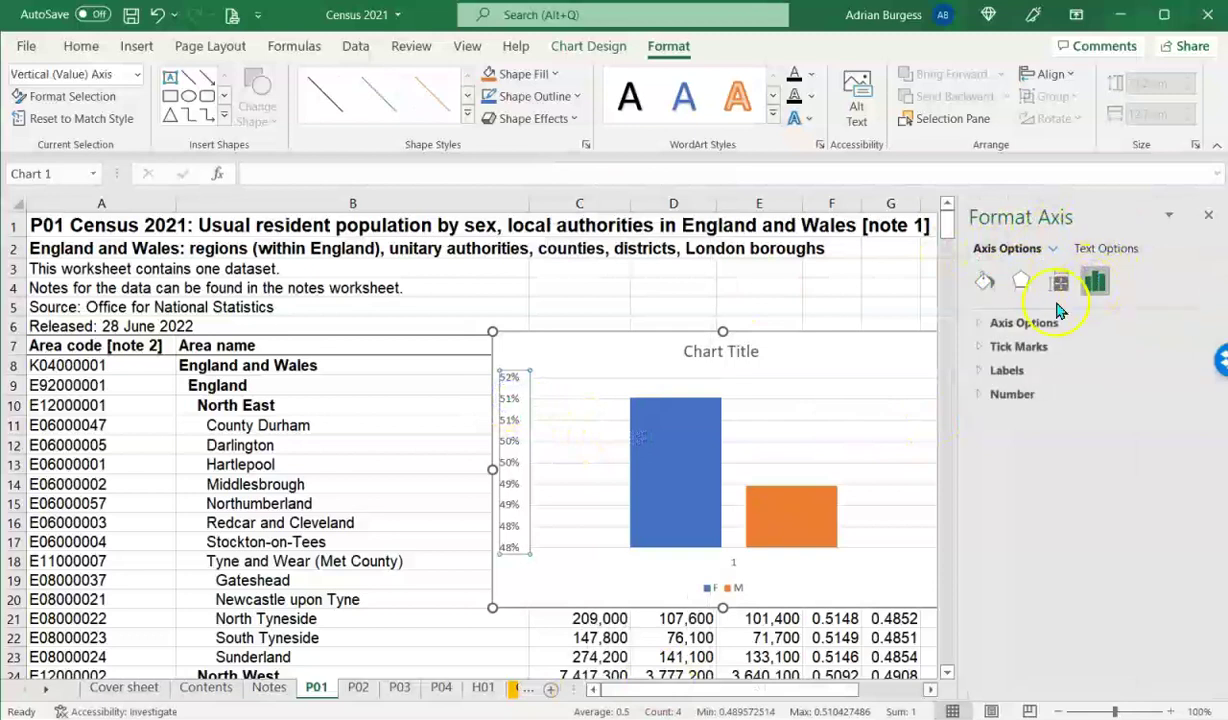
{"action": "left_click", "coordinate": [987, 324]}
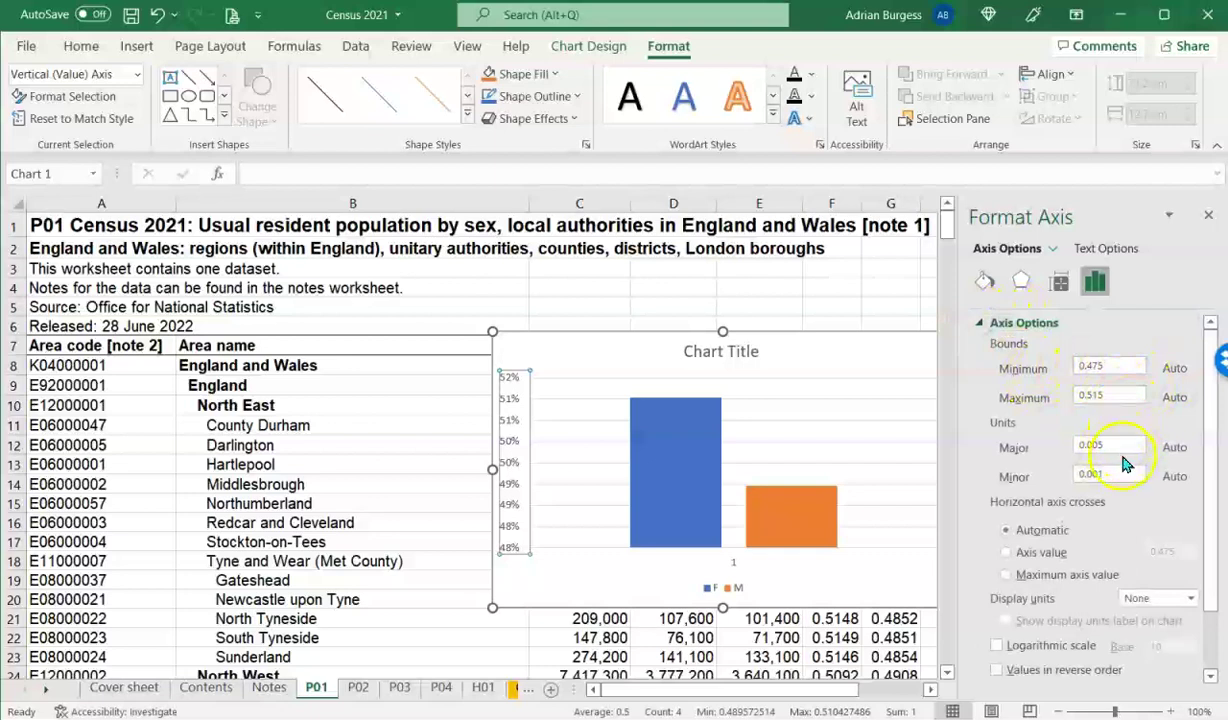
{"action": "double_click", "coordinate": [1090, 367]}
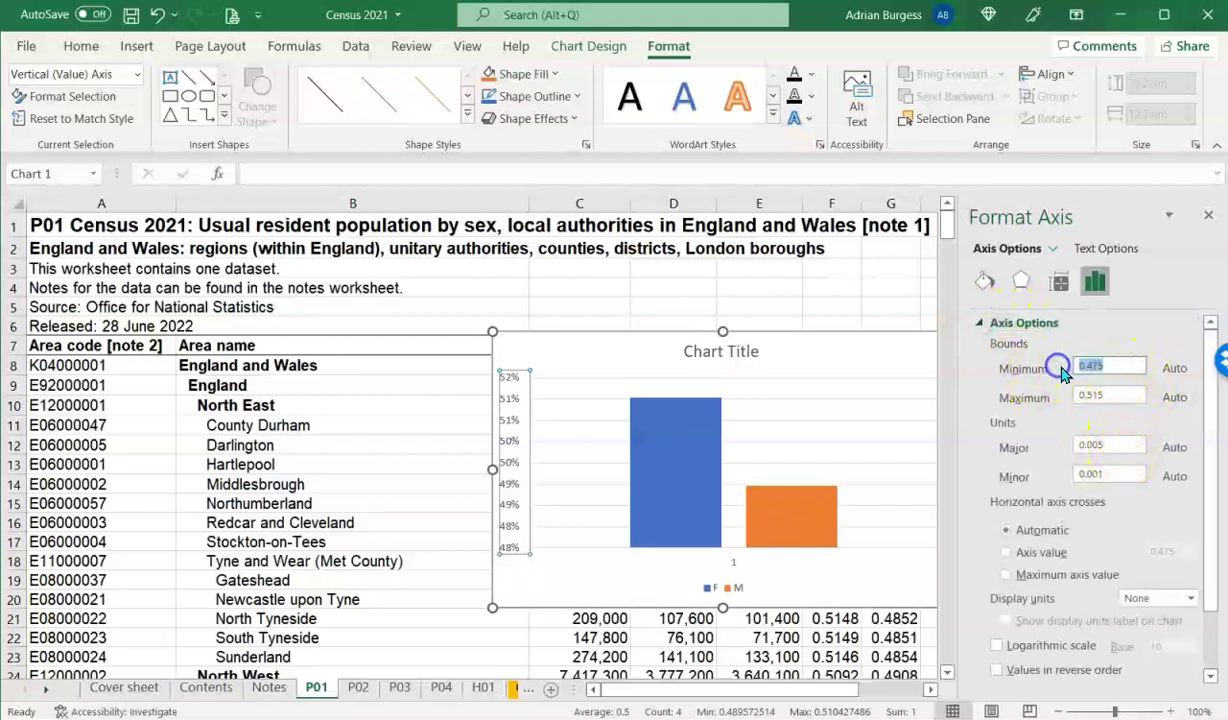
{"action": "key", "text": "Return"}
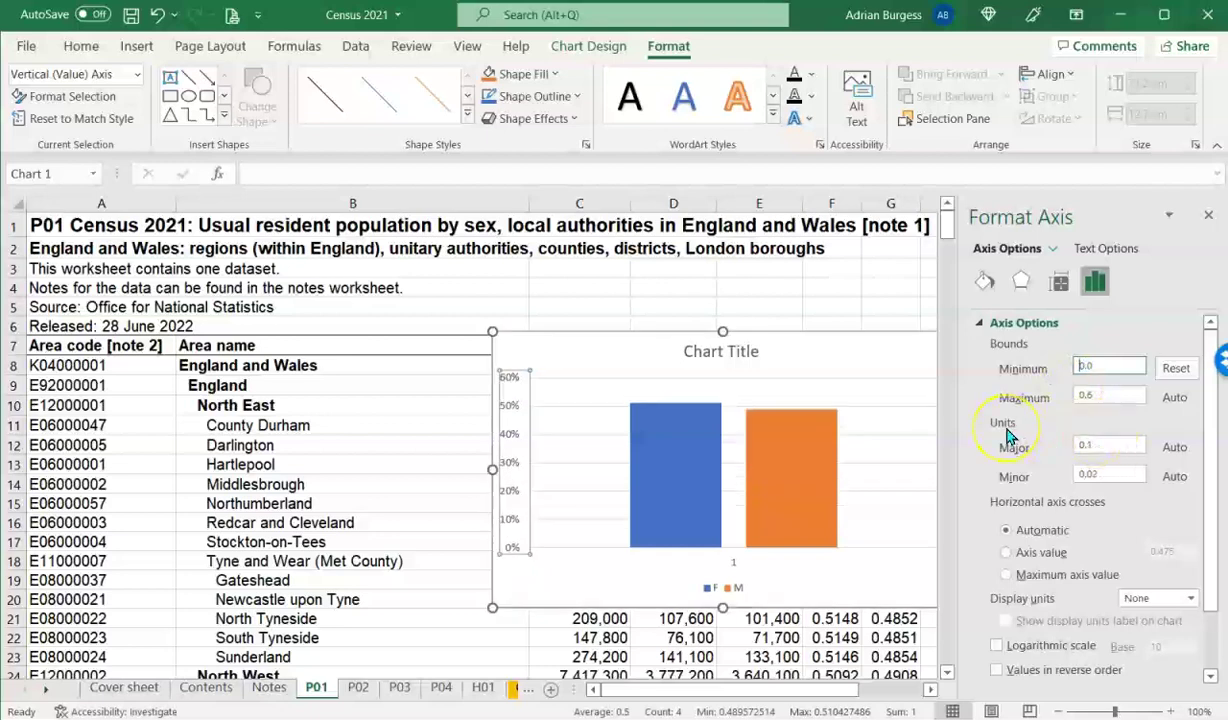
{"action": "left_click", "coordinate": [1105, 394]}
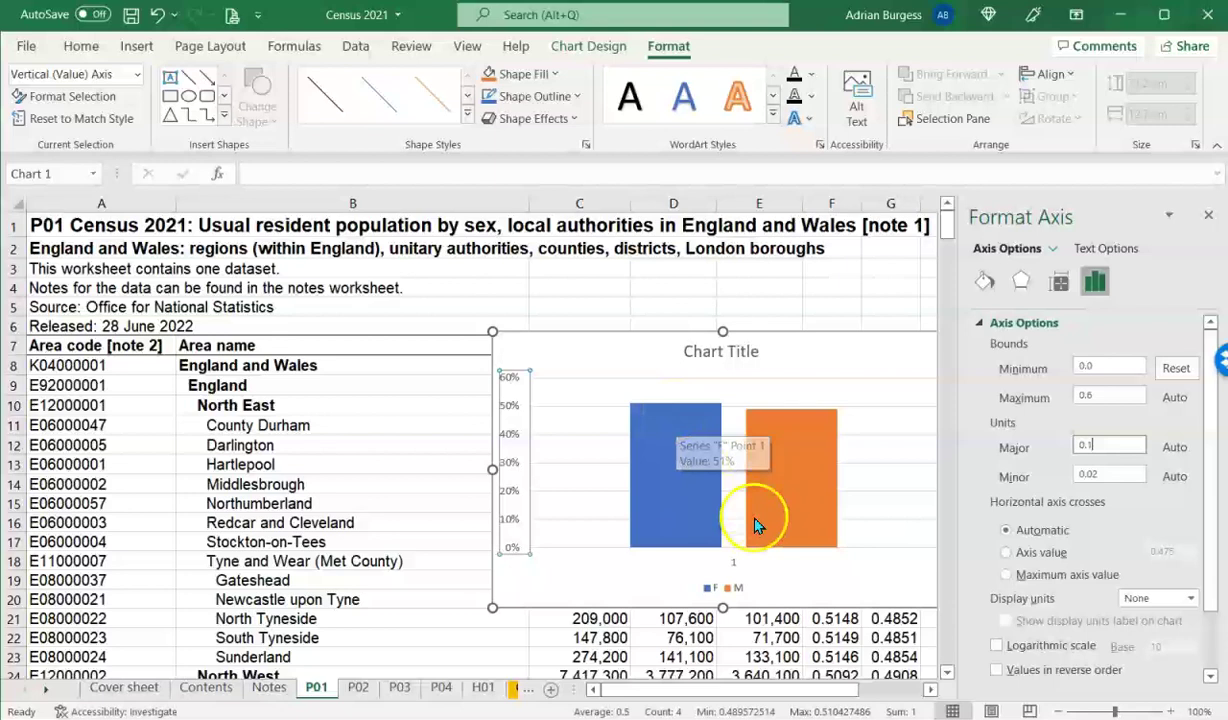
{"action": "mouse_move", "coordinate": [795, 489]}
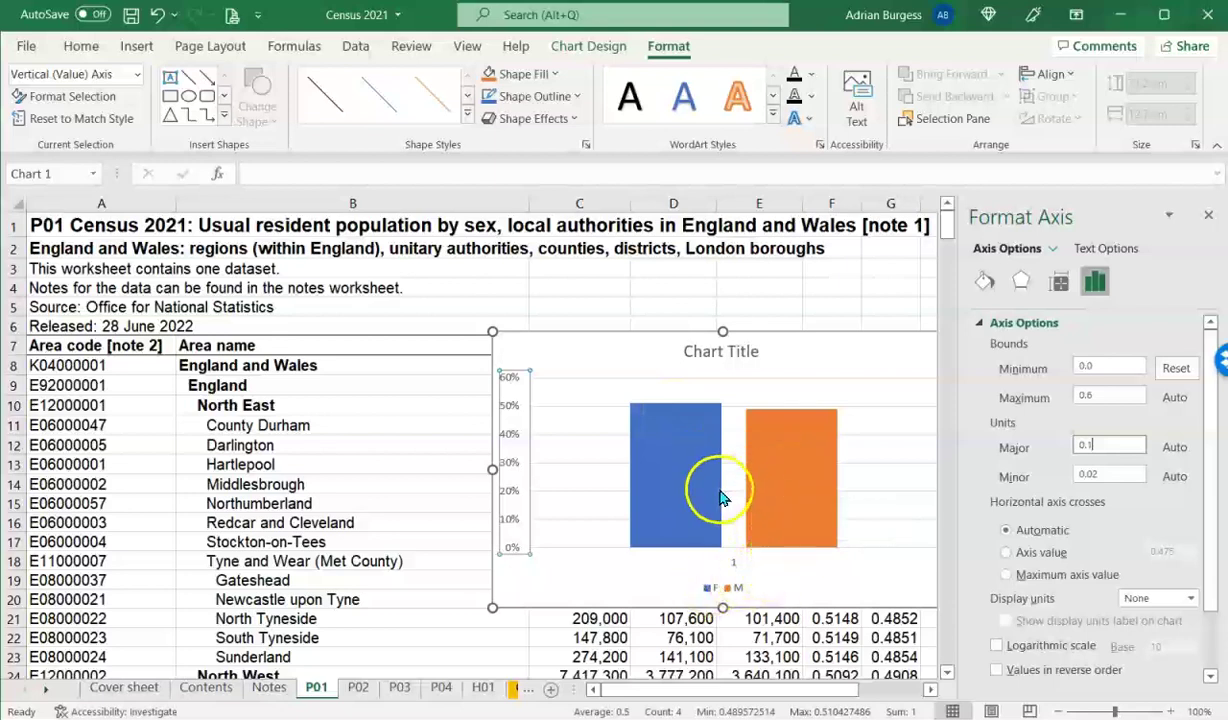
{"action": "left_click", "coordinate": [1210, 218]}
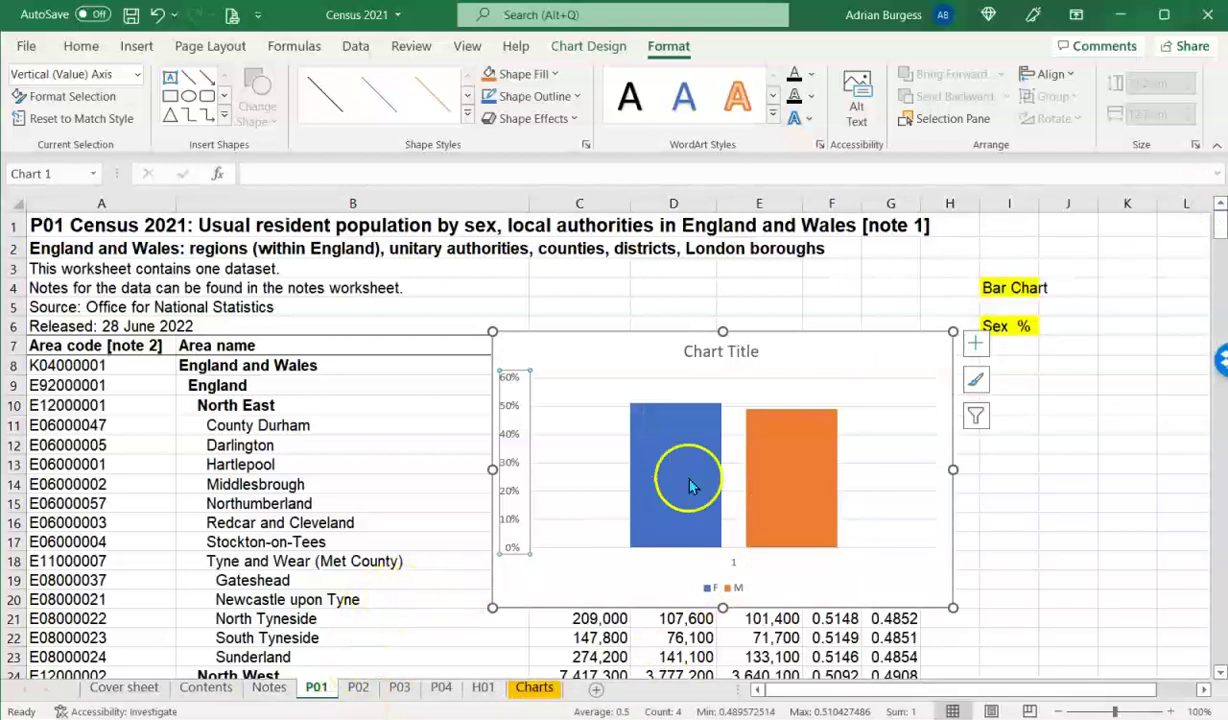
Move the sex percentage column chart away from the data, over columns I to P beneath the Bar Chart label
{"action": "double_click", "coordinate": [896, 378]}
{"action": "left_click_drag", "start_coordinate": [899, 360], "coordinate": [1153, 404]}
{"action": "left_click_drag", "start_coordinate": [1041, 447], "coordinate": [1038, 447]}
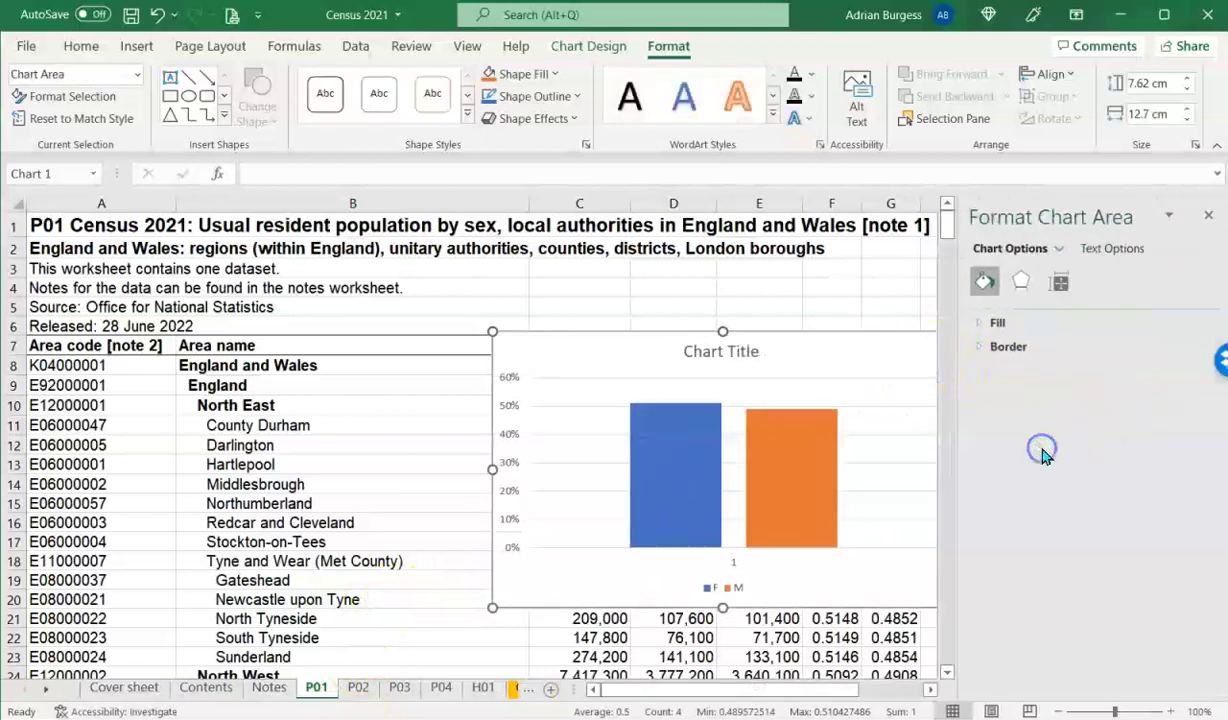
{"action": "left_click", "coordinate": [1207, 217]}
{"action": "left_click_drag", "start_coordinate": [906, 335], "coordinate": [728, 330]}
{"action": "left_click_drag", "start_coordinate": [625, 430], "coordinate": [285, 445]}
Shift the column chart's plotted values to the Northumberland percentages in F15:G15
{"action": "scroll", "coordinate": [283, 446], "scroll_direction": "left", "scroll_amount": 3}
{"action": "scroll", "coordinate": [285, 445], "scroll_direction": "left", "scroll_amount": 1}
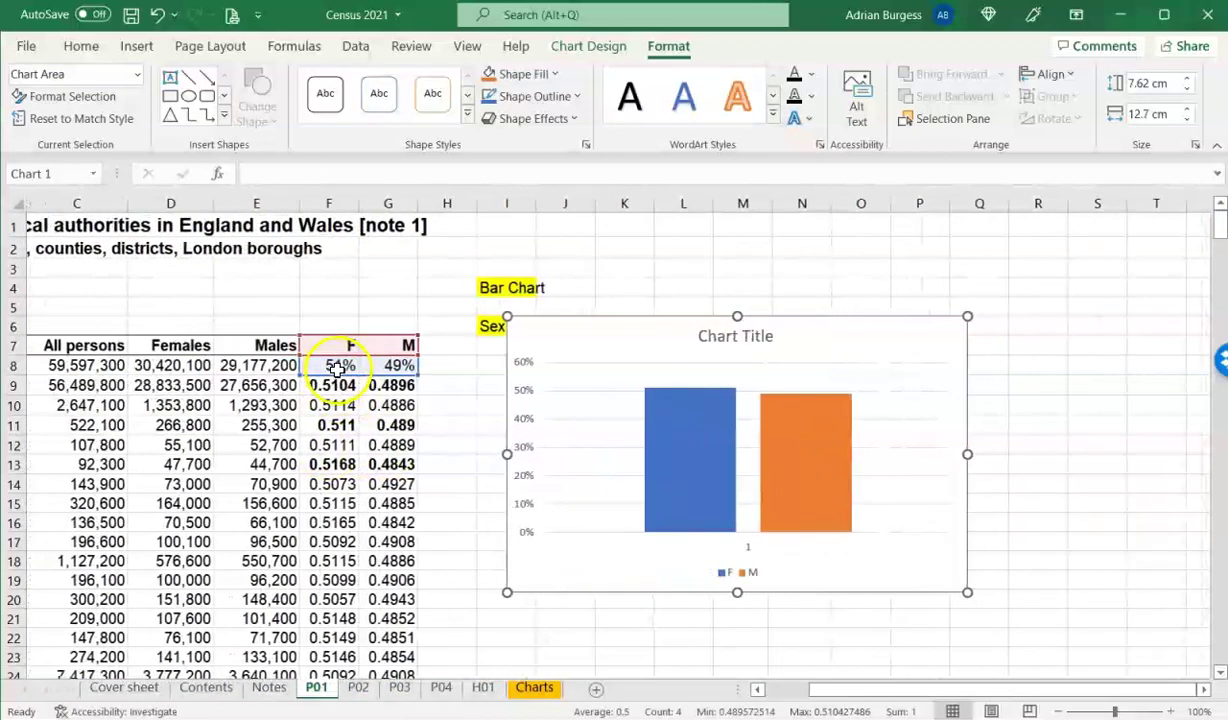
{"action": "left_click_drag", "start_coordinate": [348, 385], "coordinate": [340, 503]}
{"action": "scroll", "coordinate": [340, 503], "scroll_direction": "left", "scroll_amount": 5}
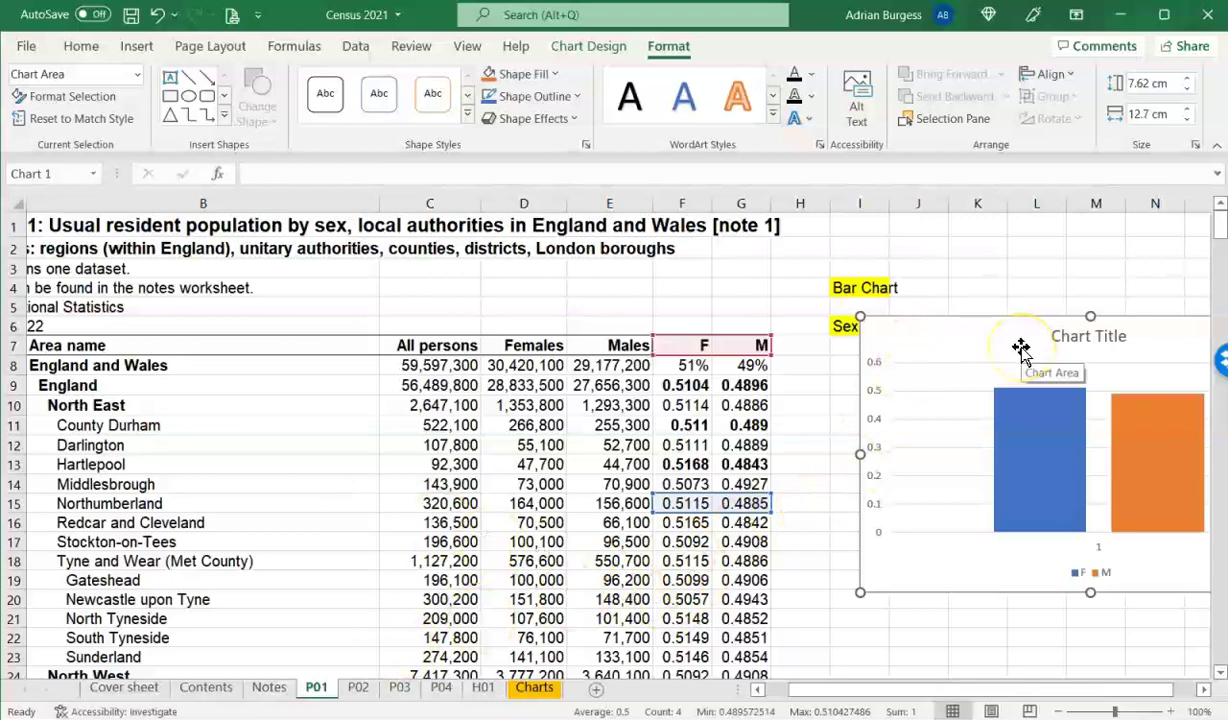
On sheet P02, insert a 2-D clustered bar chart from the age-group range D8:V9 and switch its rows and columns
{"action": "left_click", "coordinate": [360, 688]}
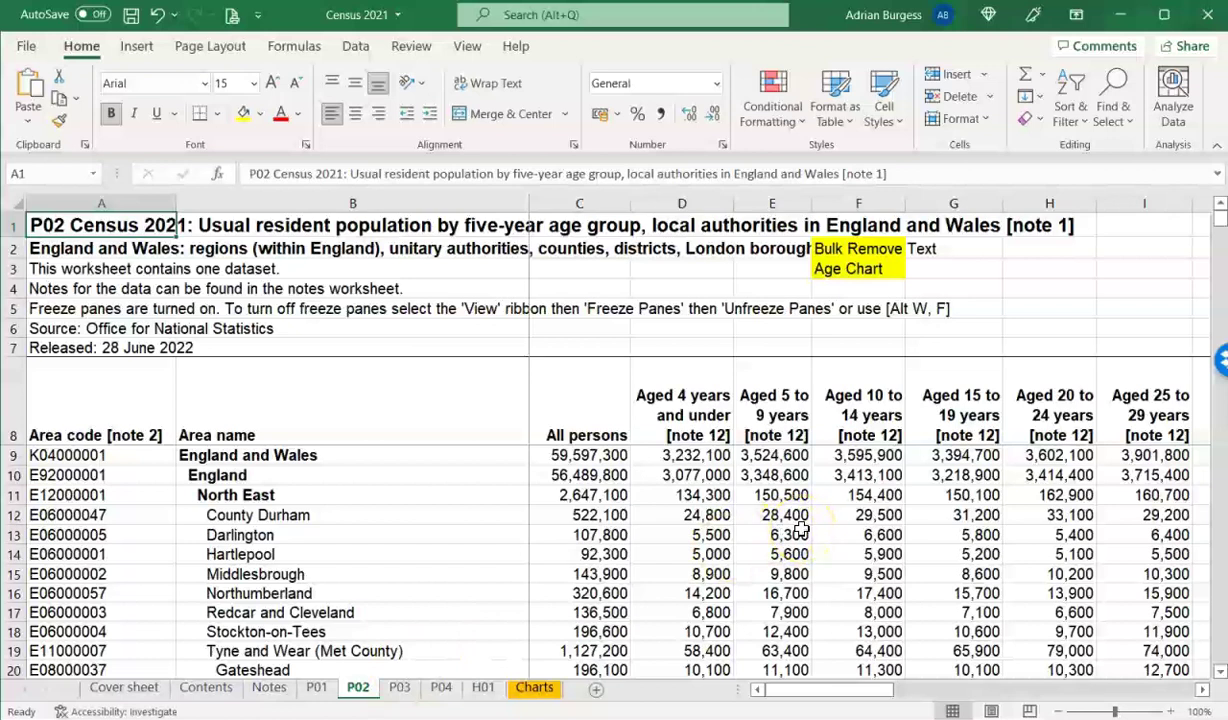
{"action": "left_click", "coordinate": [706, 424]}
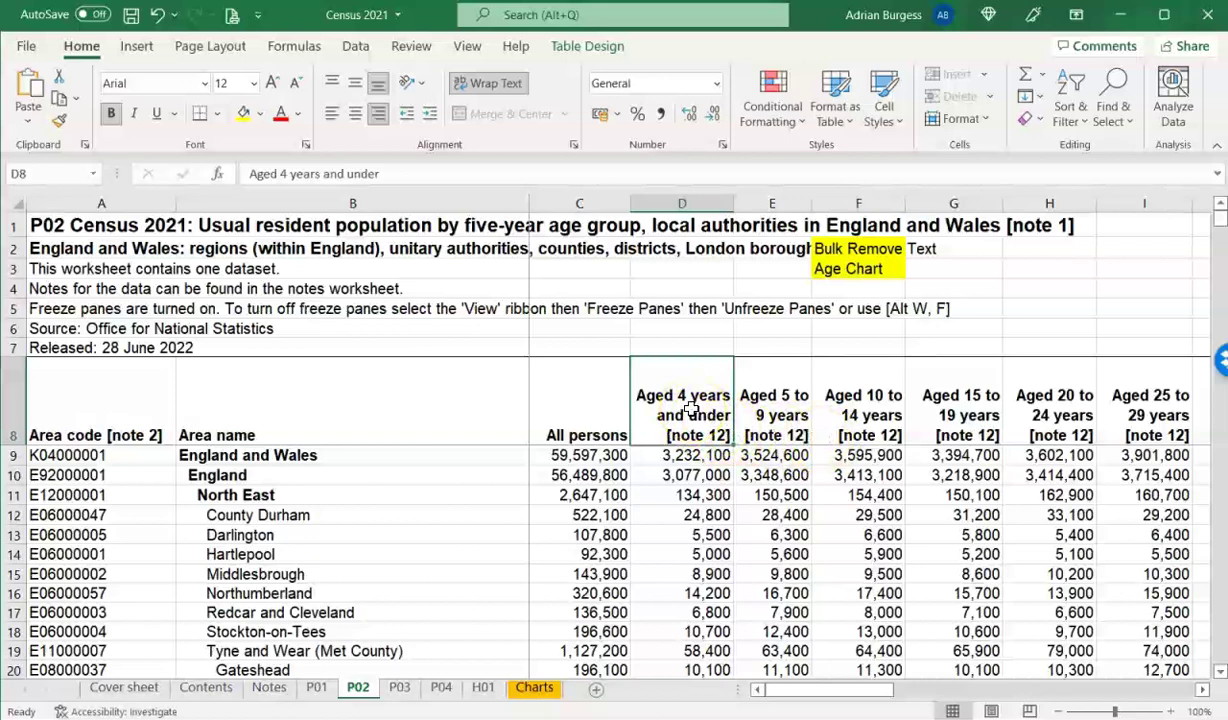
{"action": "left_click_drag", "start_coordinate": [722, 413], "coordinate": [1090, 458]}
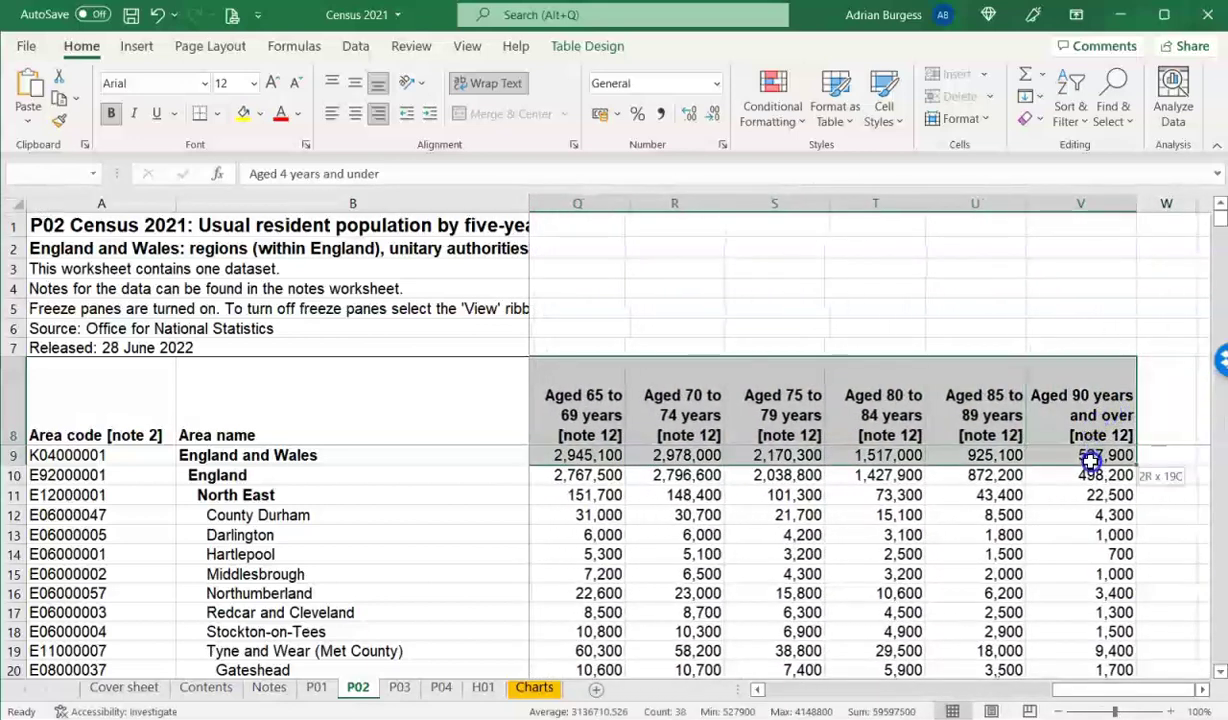
{"action": "left_click_drag", "start_coordinate": [1090, 458], "coordinate": [1090, 458]}
{"action": "scroll", "coordinate": [705, 465], "scroll_direction": "left", "scroll_amount": 5}
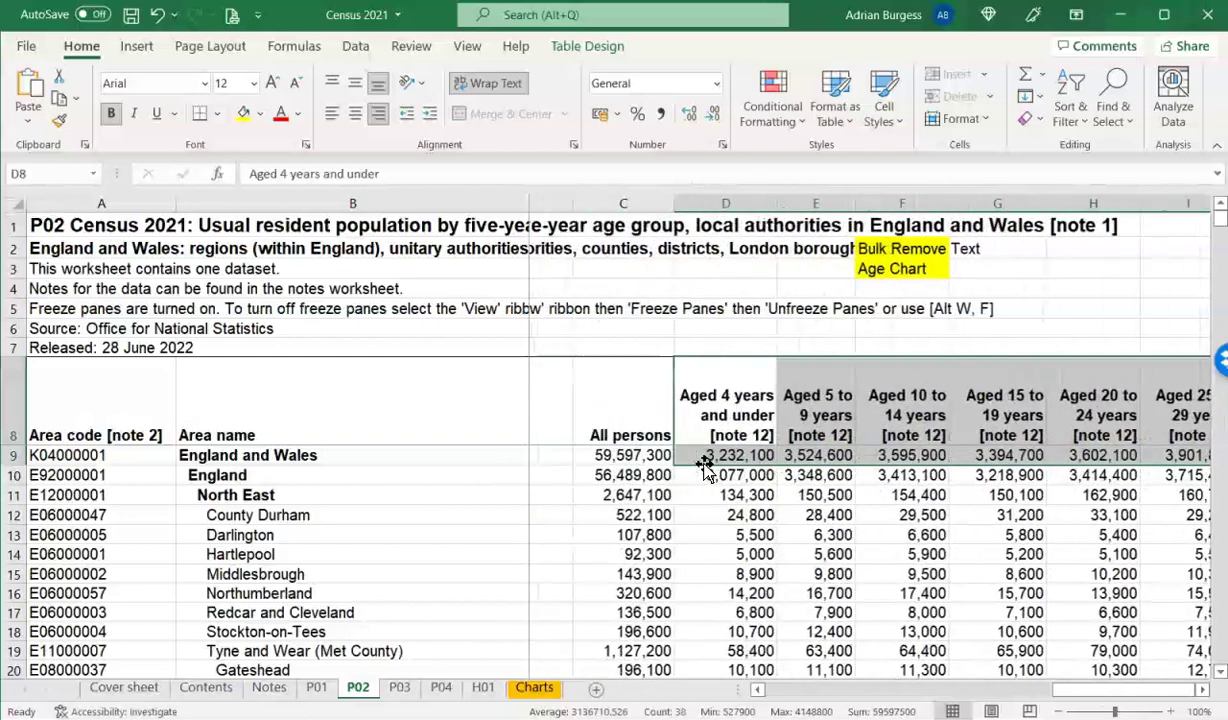
{"action": "scroll", "coordinate": [705, 465], "scroll_direction": "right", "scroll_amount": 1}
{"action": "left_click", "coordinate": [136, 47]}
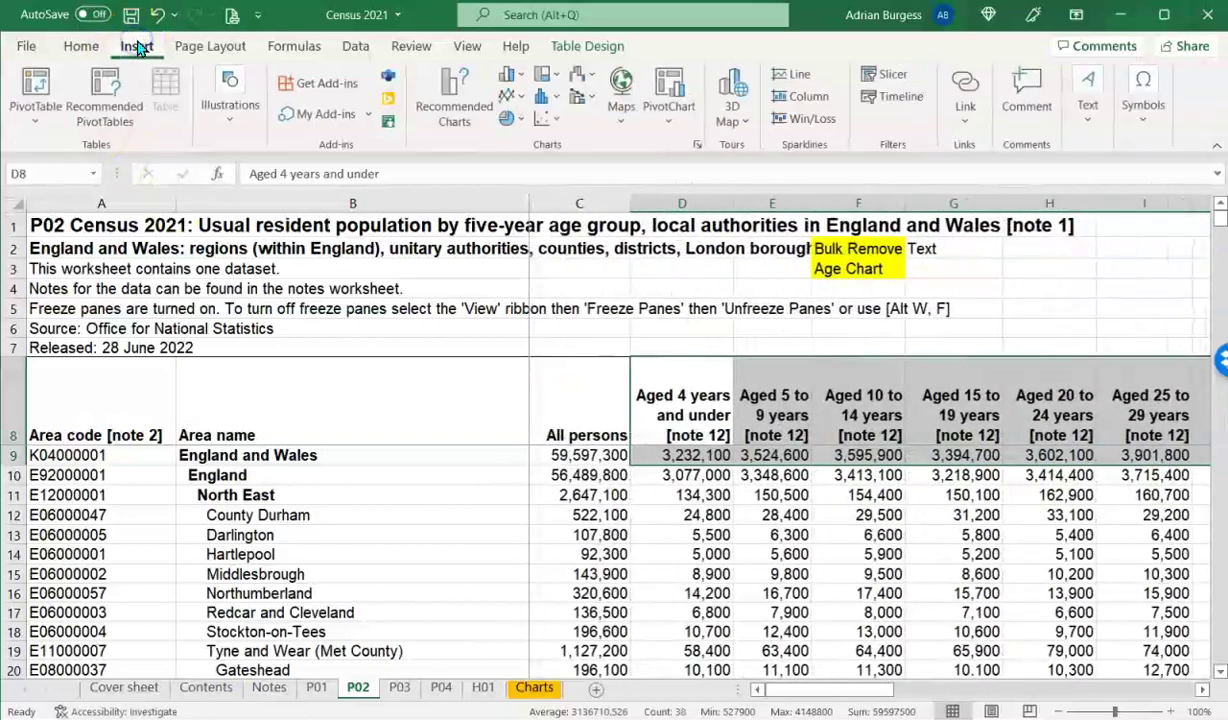
{"action": "left_click", "coordinate": [521, 82]}
{"action": "left_click", "coordinate": [534, 318]}
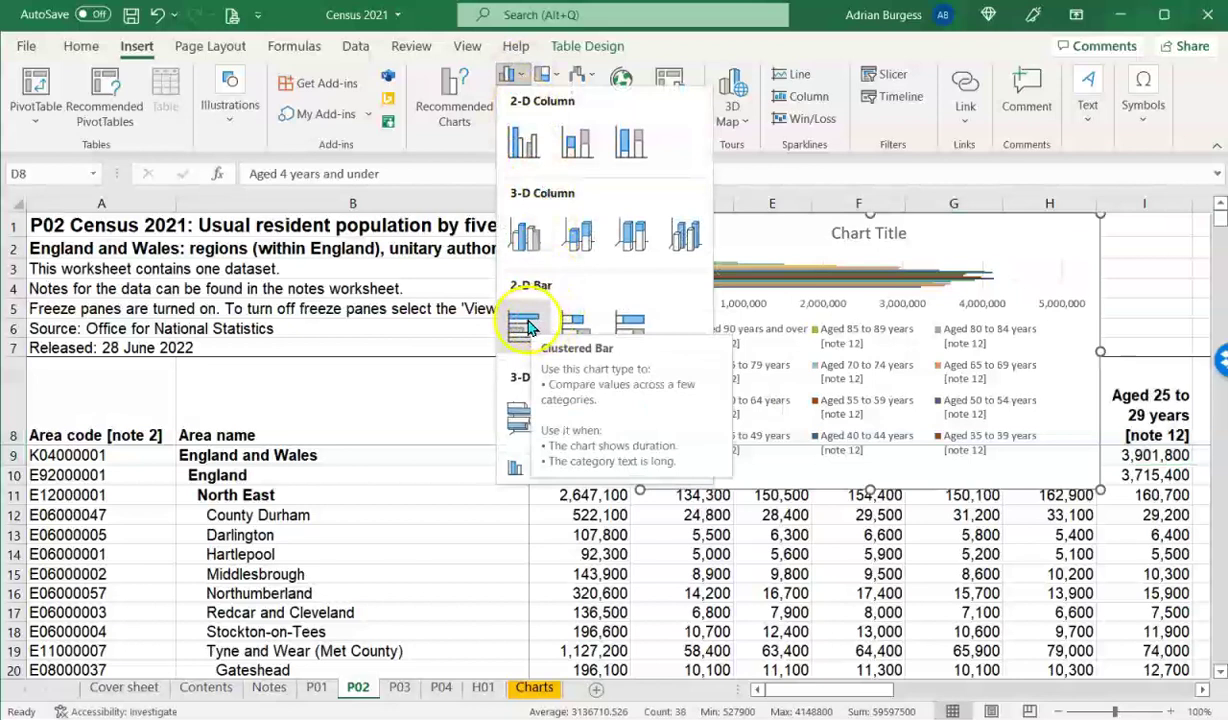
{"action": "left_click", "coordinate": [531, 322]}
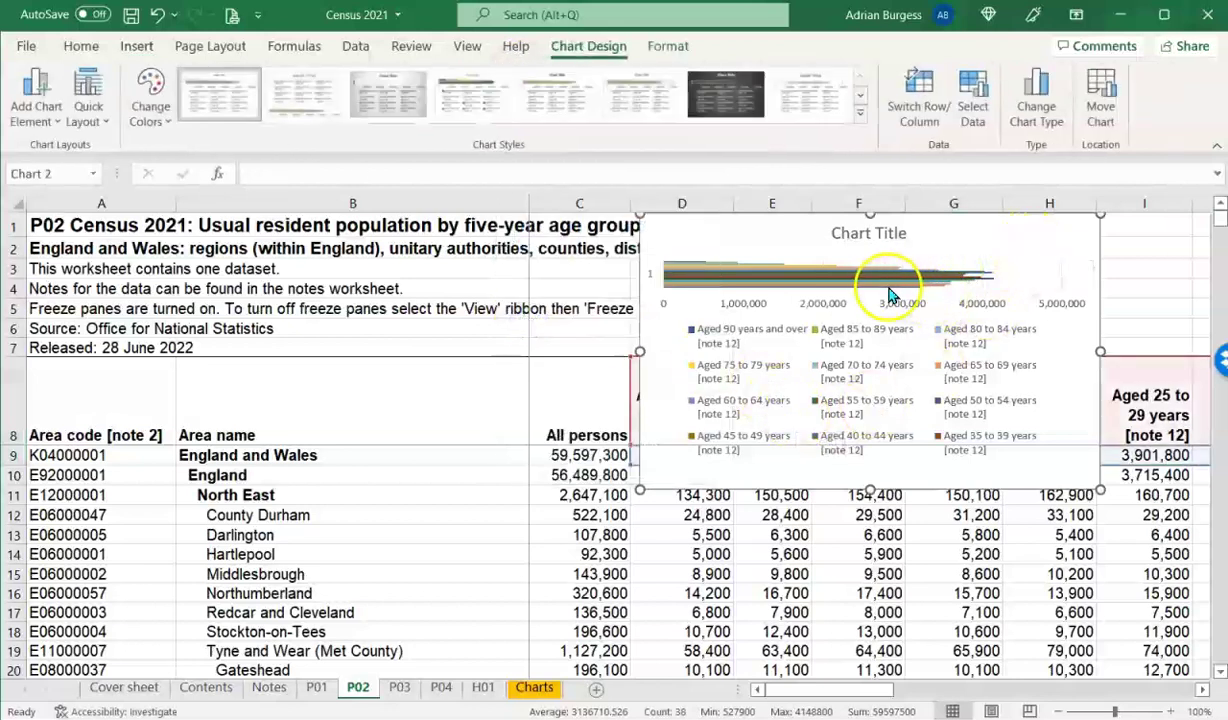
{"action": "left_click", "coordinate": [920, 108]}
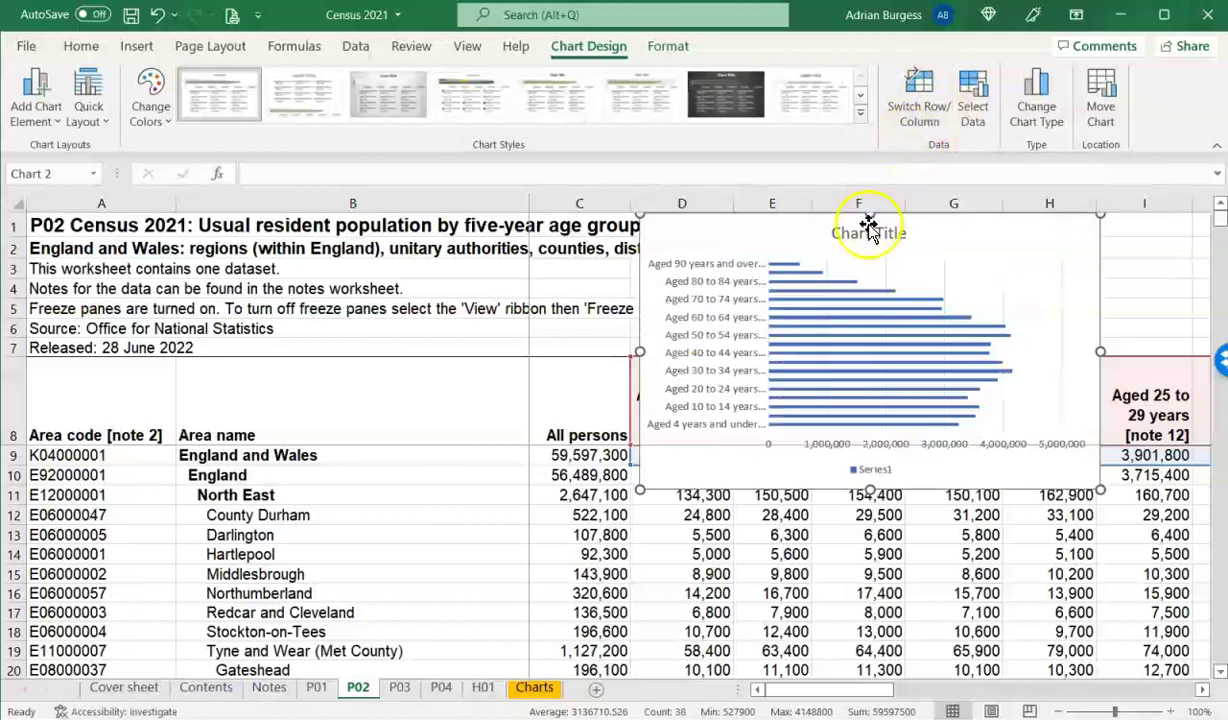
Move the age bar chart down over columns D to I and stretch its lower edge to about row 27
{"action": "left_click_drag", "start_coordinate": [1057, 302], "coordinate": [1077, 473]}
{"action": "scroll", "coordinate": [1077, 473], "scroll_direction": "down", "scroll_amount": 3}
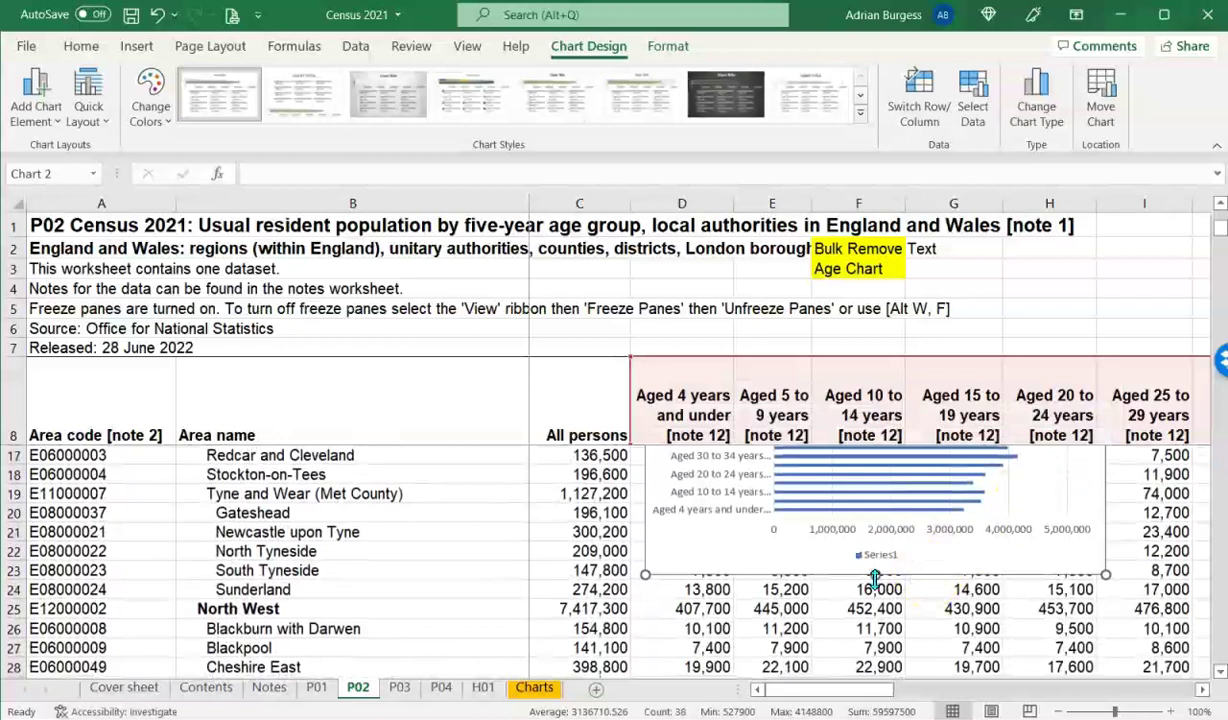
{"action": "left_click", "coordinate": [877, 657]}
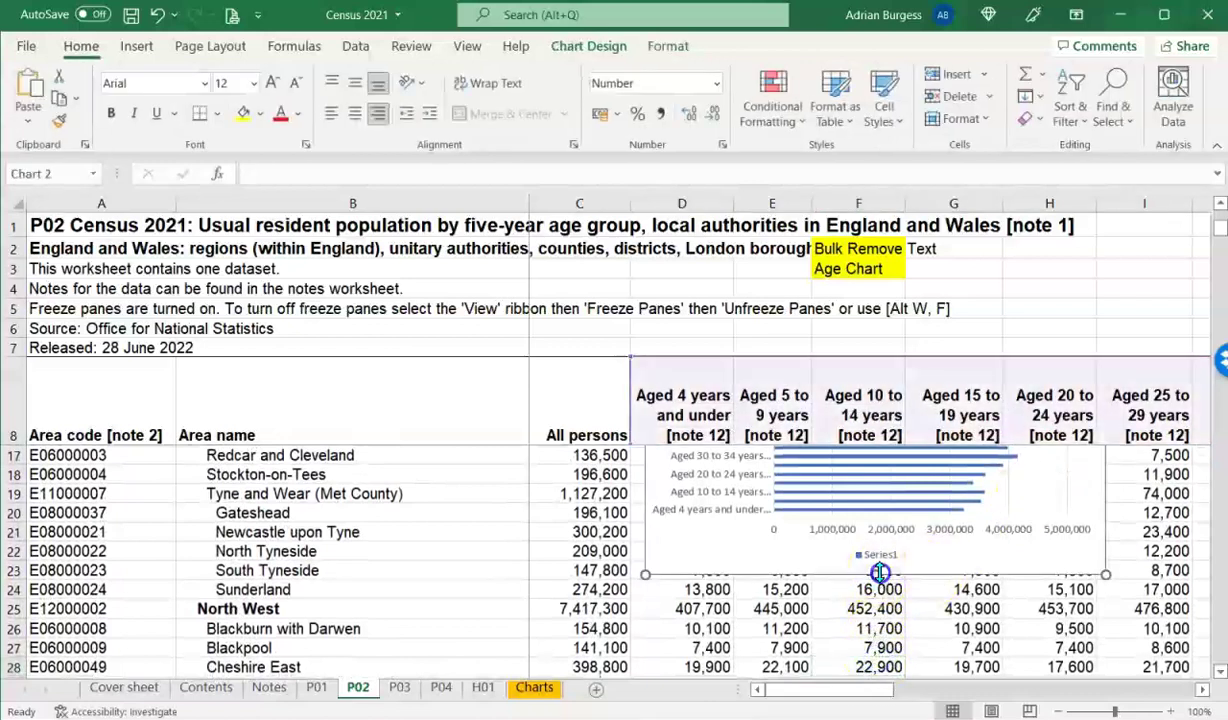
{"action": "left_click", "coordinate": [877, 573]}
{"action": "left_click_drag", "start_coordinate": [879, 573], "coordinate": [866, 645]}
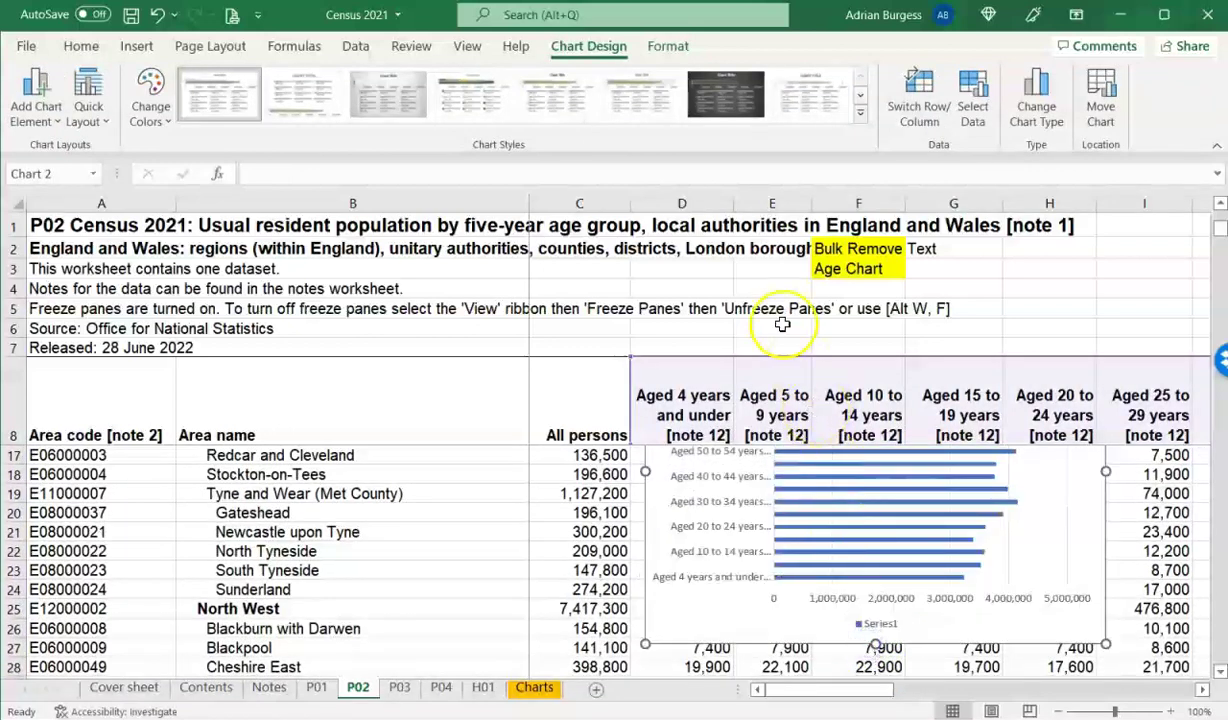
Read the freeze panes note in row 5 and scroll the P02 sheet to examine its frozen heading rows and area columns
{"action": "left_click", "coordinate": [402, 289]}
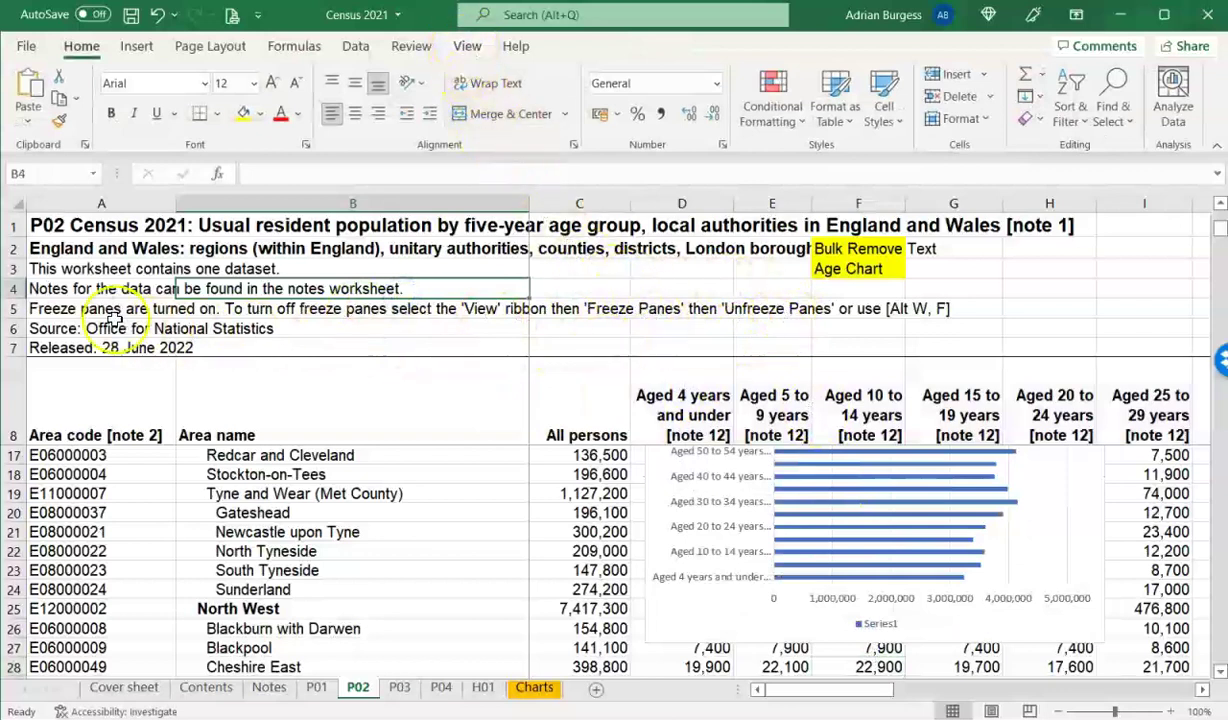
{"action": "left_click", "coordinate": [14, 308]}
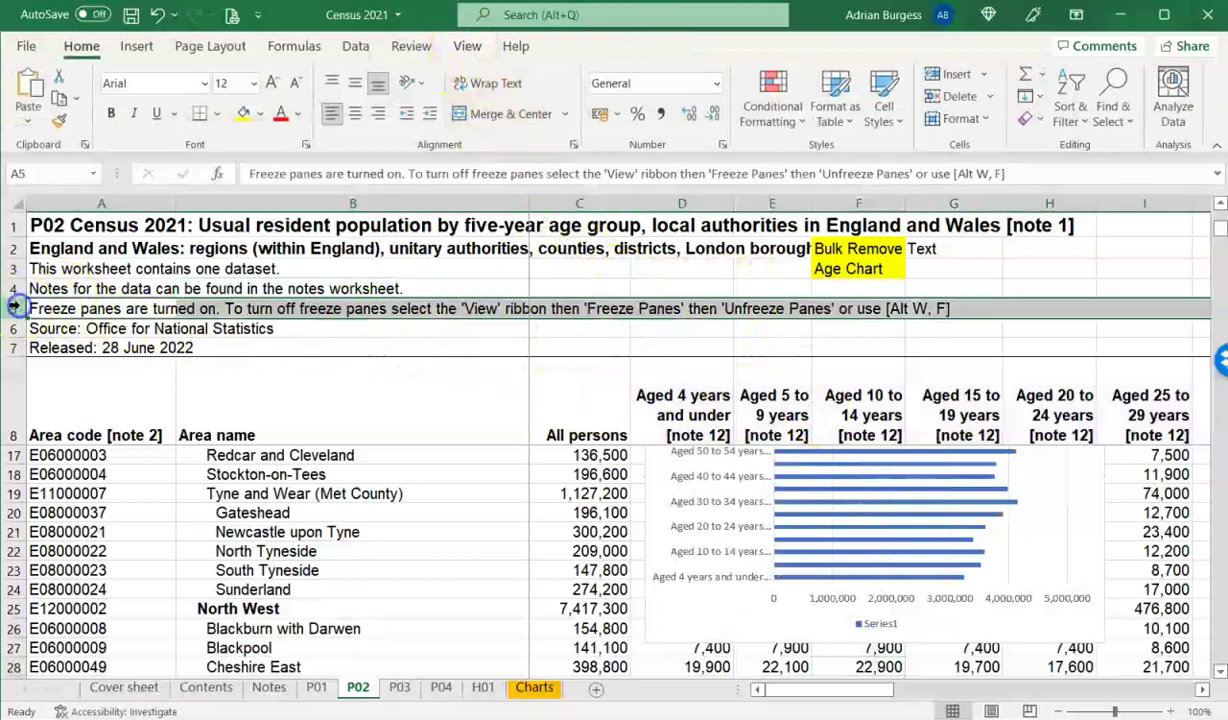
{"action": "left_click", "coordinate": [86, 308]}
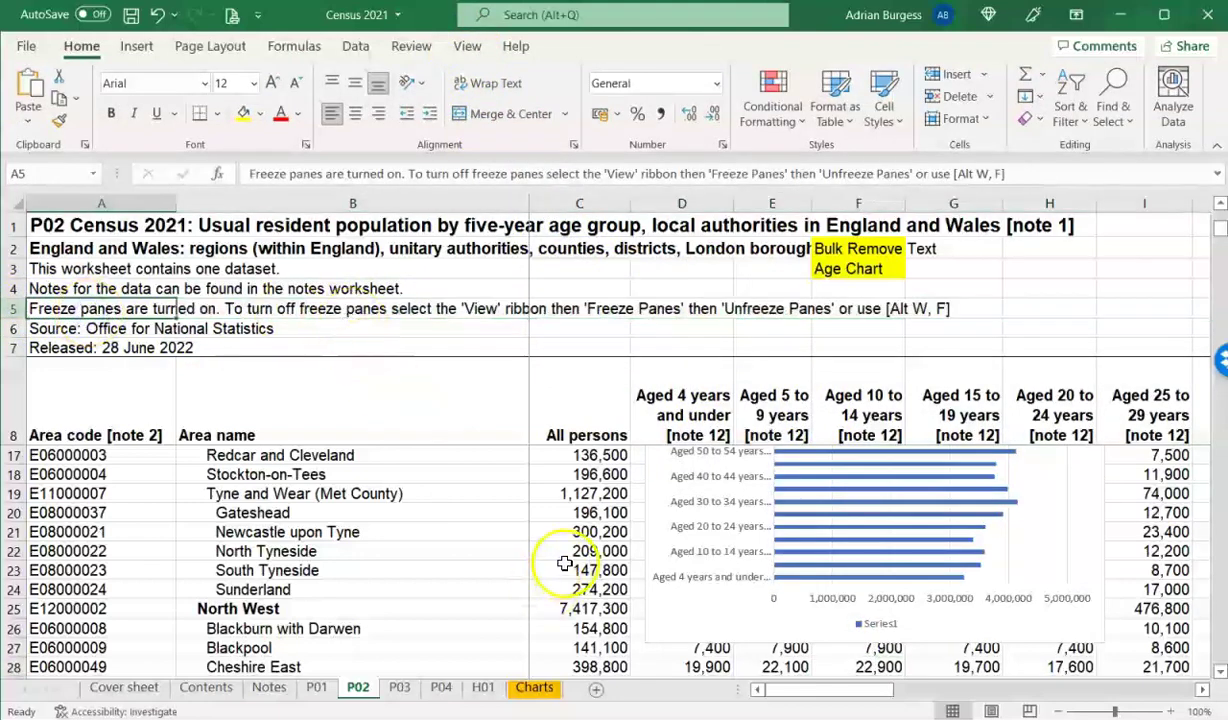
{"action": "scroll", "coordinate": [562, 565], "scroll_direction": "down", "scroll_amount": 8}
{"action": "left_click_drag", "start_coordinate": [690, 404], "coordinate": [897, 391]}
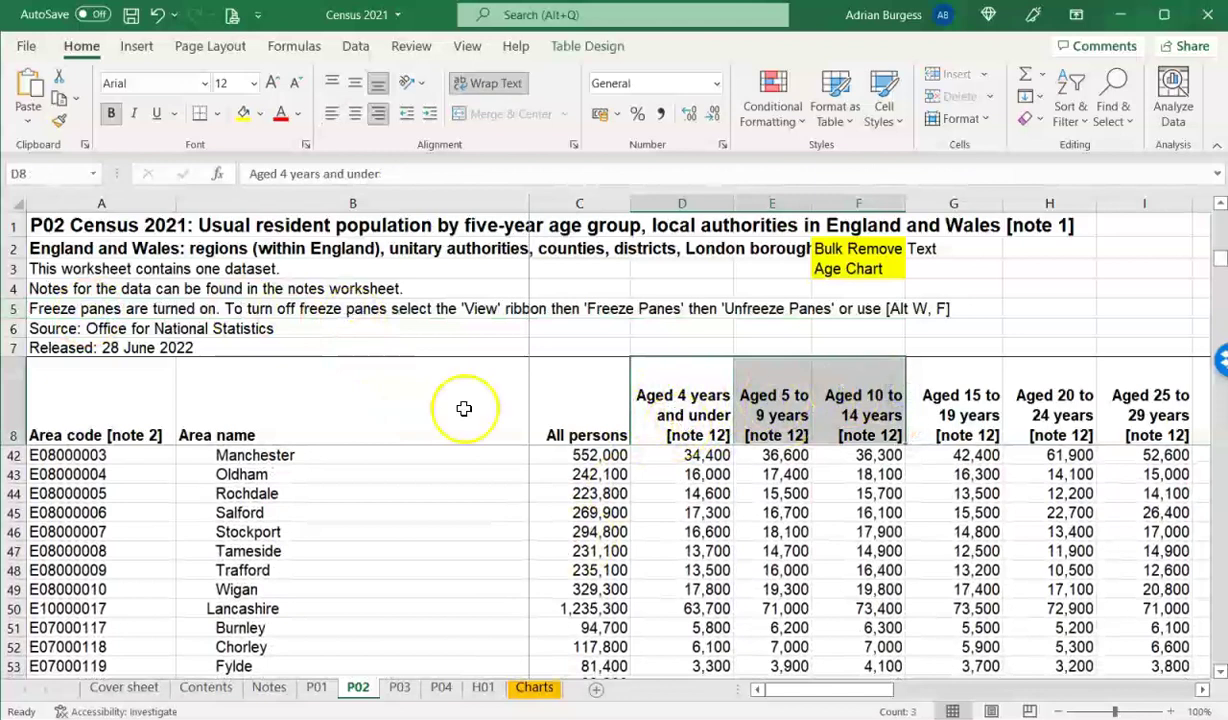
{"action": "left_click", "coordinate": [12, 405]}
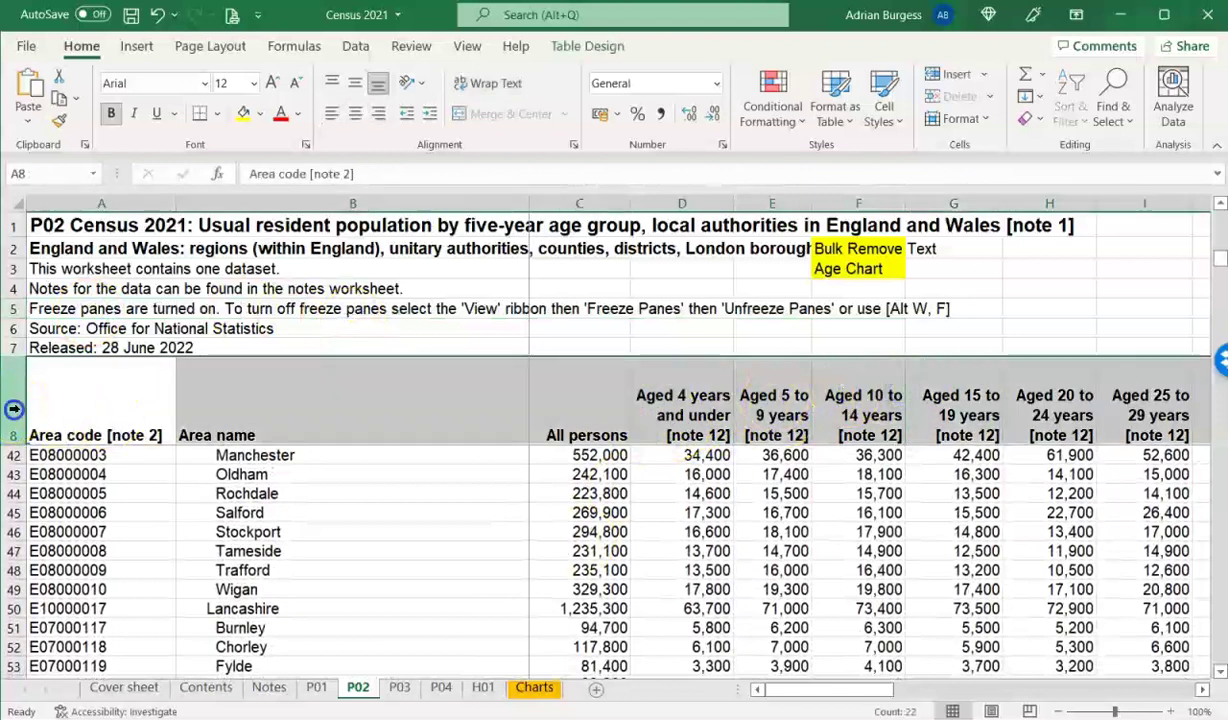
{"action": "left_click", "coordinate": [420, 197]}
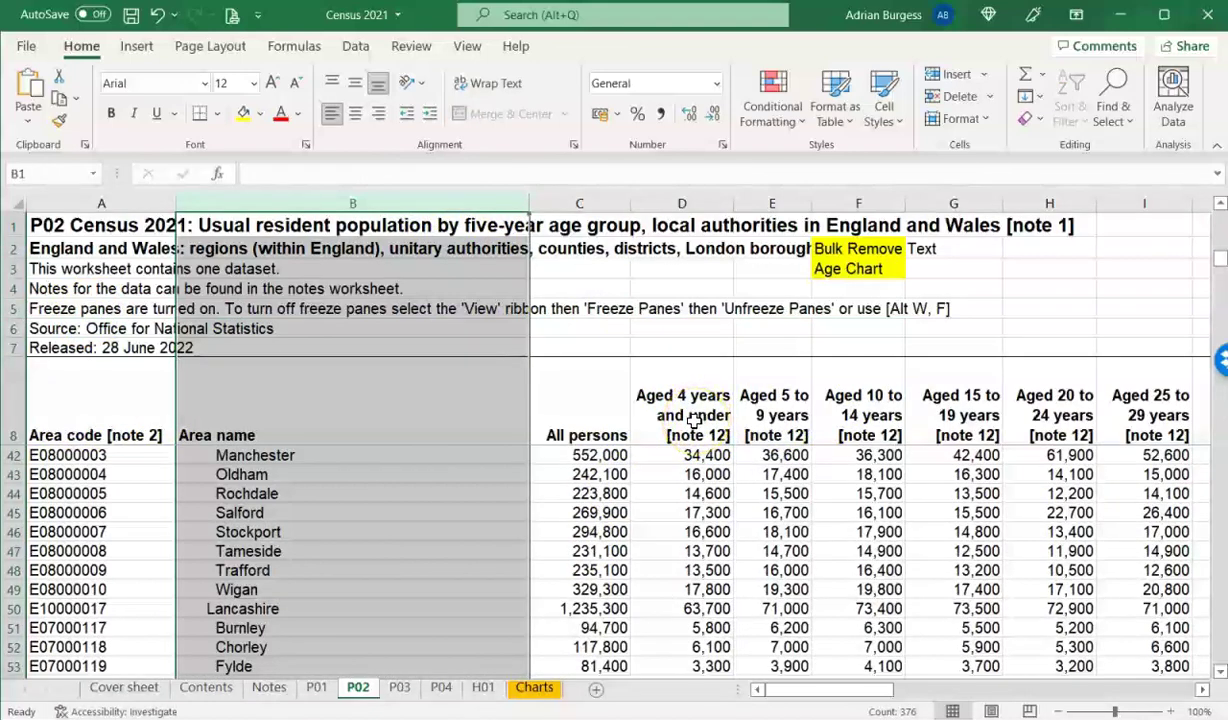
{"action": "scroll", "coordinate": [694, 421], "scroll_direction": "left", "scroll_amount": 3}
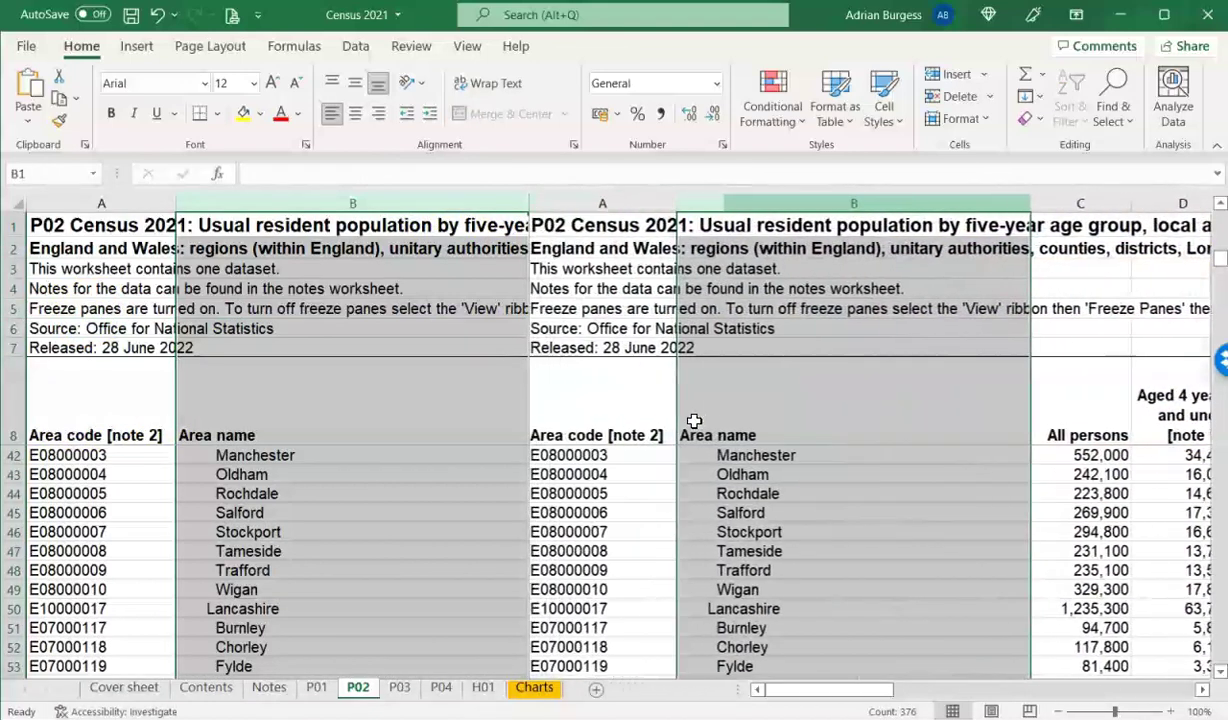
Unfreeze the panes on sheet P02 so that all rows and columns scroll
{"action": "scroll", "coordinate": [694, 421], "scroll_direction": "right", "scroll_amount": 3}
{"action": "scroll", "coordinate": [772, 505], "scroll_direction": "up", "scroll_amount": 2}
{"action": "scroll", "coordinate": [772, 505], "scroll_direction": "up", "scroll_amount": 11}
{"action": "scroll", "coordinate": [772, 505], "scroll_direction": "down", "scroll_amount": 3}
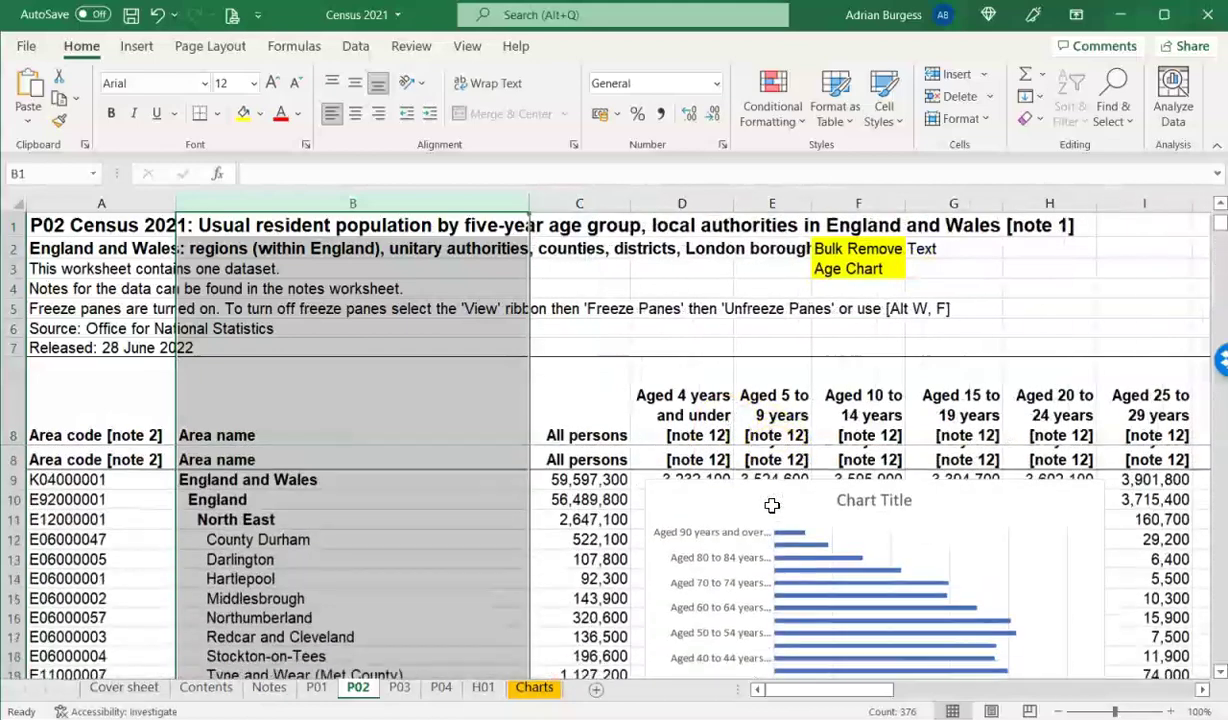
{"action": "left_click", "coordinate": [669, 491]}
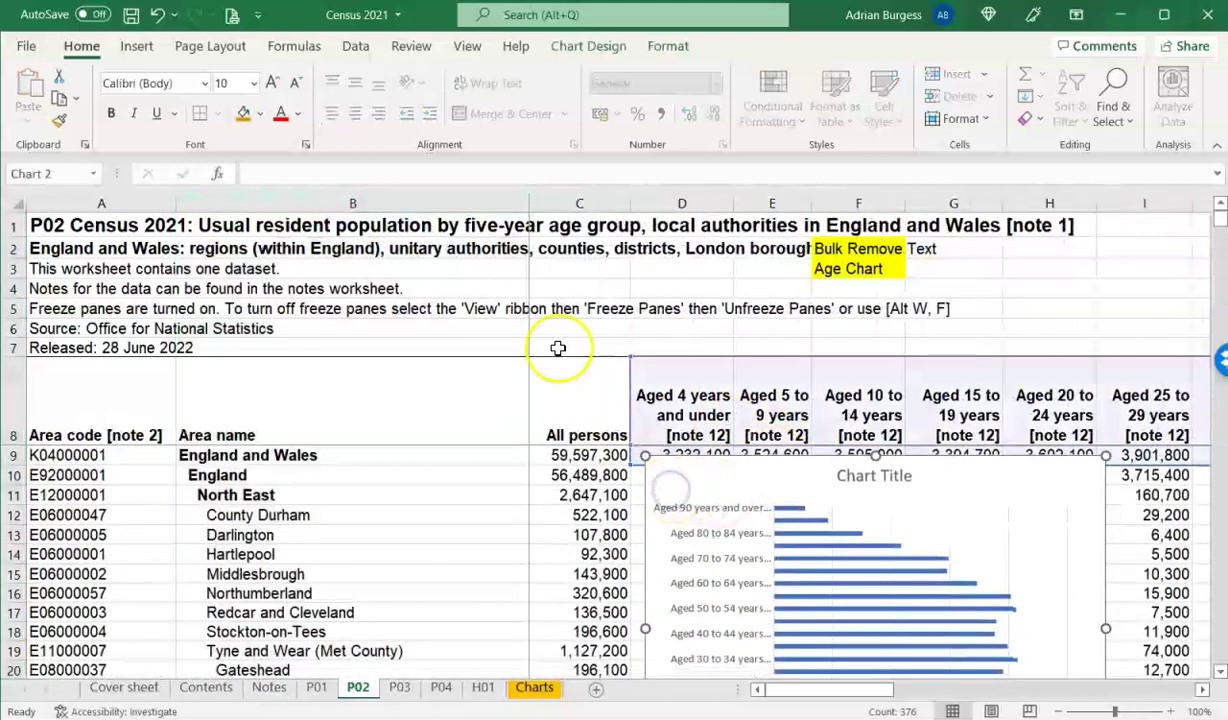
{"action": "left_click", "coordinate": [467, 48]}
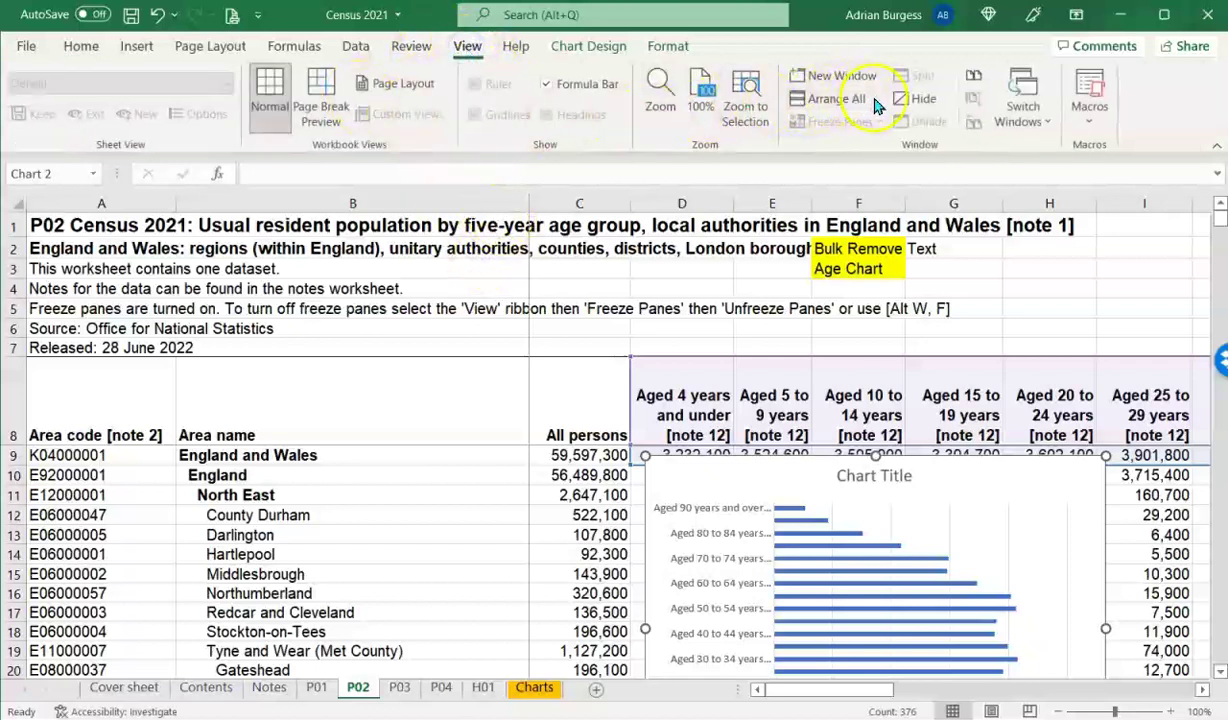
{"action": "left_click", "coordinate": [748, 344]}
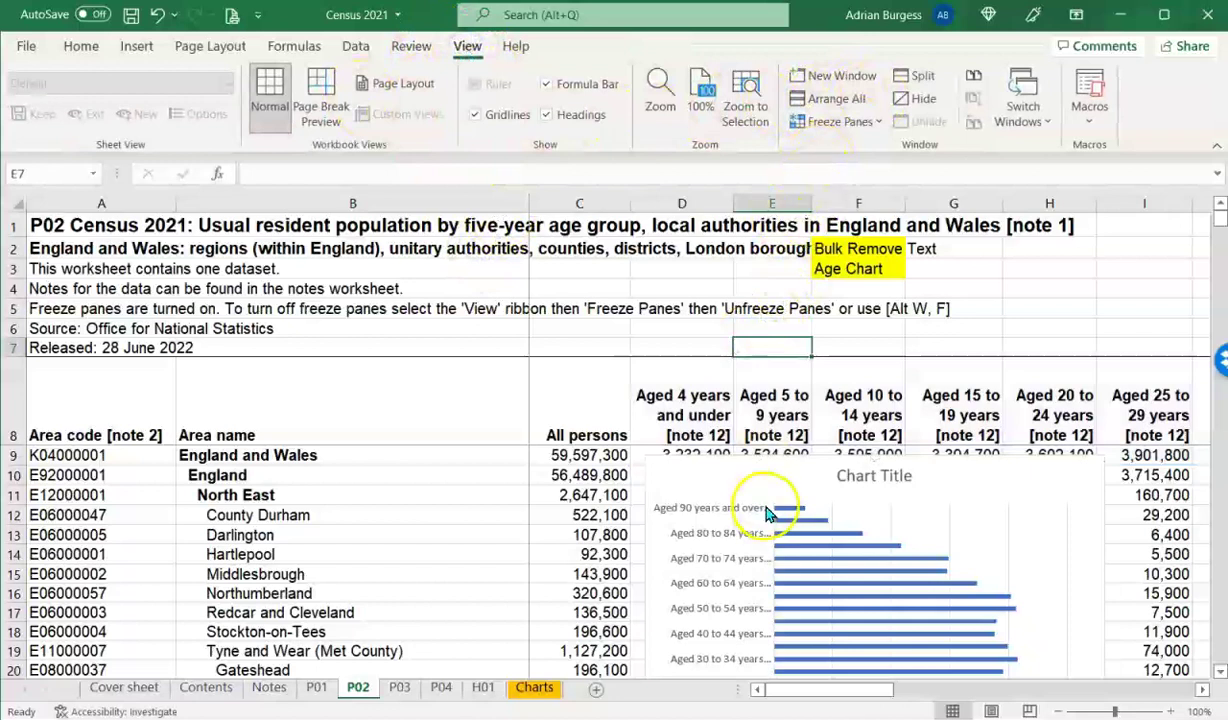
{"action": "left_click", "coordinate": [863, 122]}
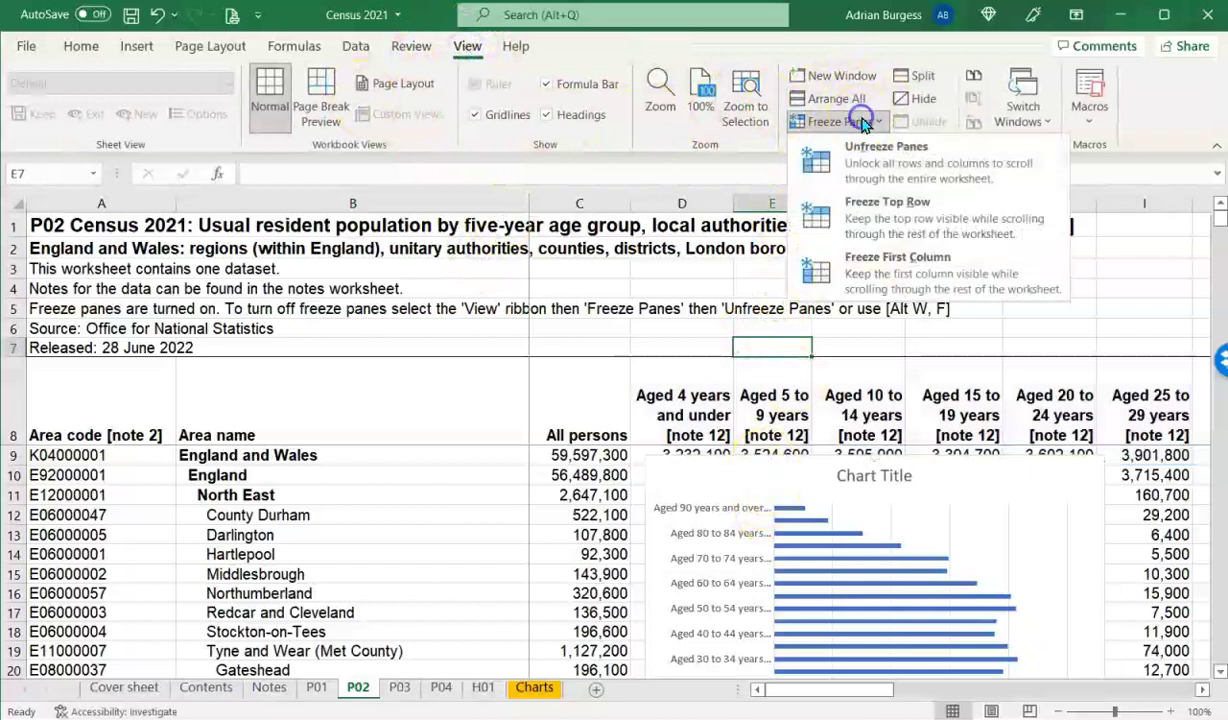
{"action": "left_click", "coordinate": [890, 163]}
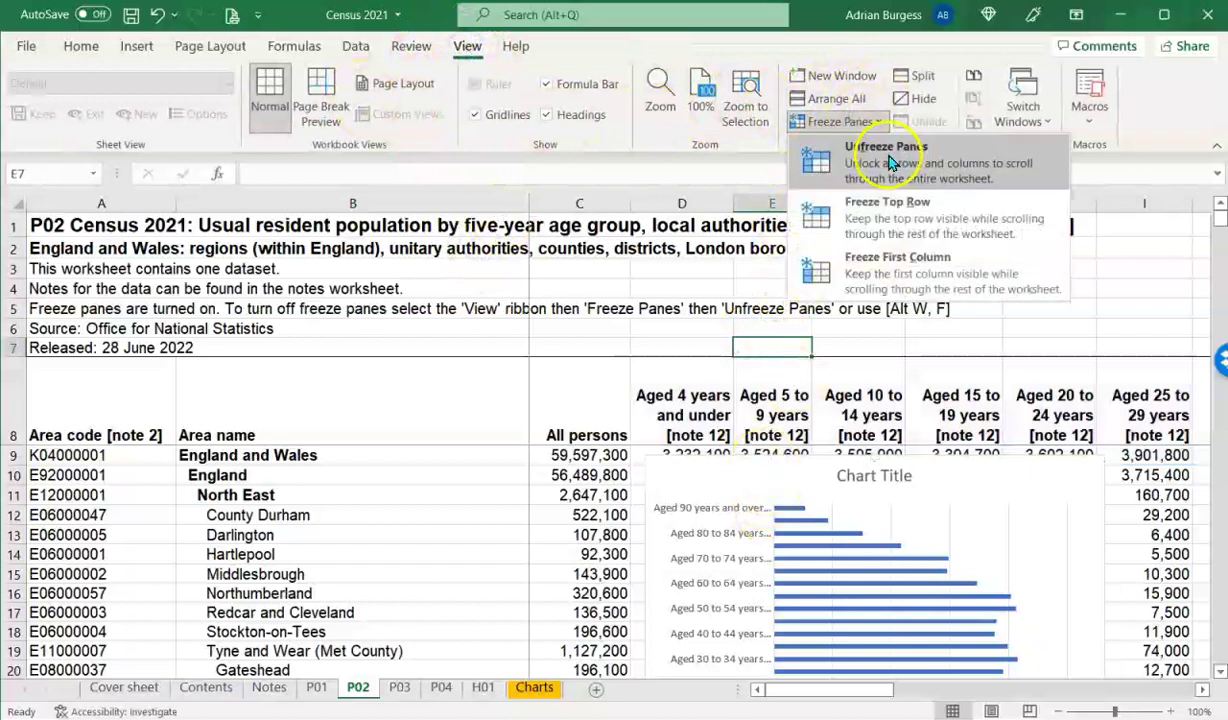
Stretch the lower edge of the age bar chart down to about row 34 so every age group is labelled
{"action": "scroll", "coordinate": [789, 318], "scroll_direction": "down", "scroll_amount": 3}
{"action": "scroll", "coordinate": [789, 320], "scroll_direction": "down", "scroll_amount": 3}
{"action": "scroll", "coordinate": [795, 462], "scroll_direction": "right", "scroll_amount": 3}
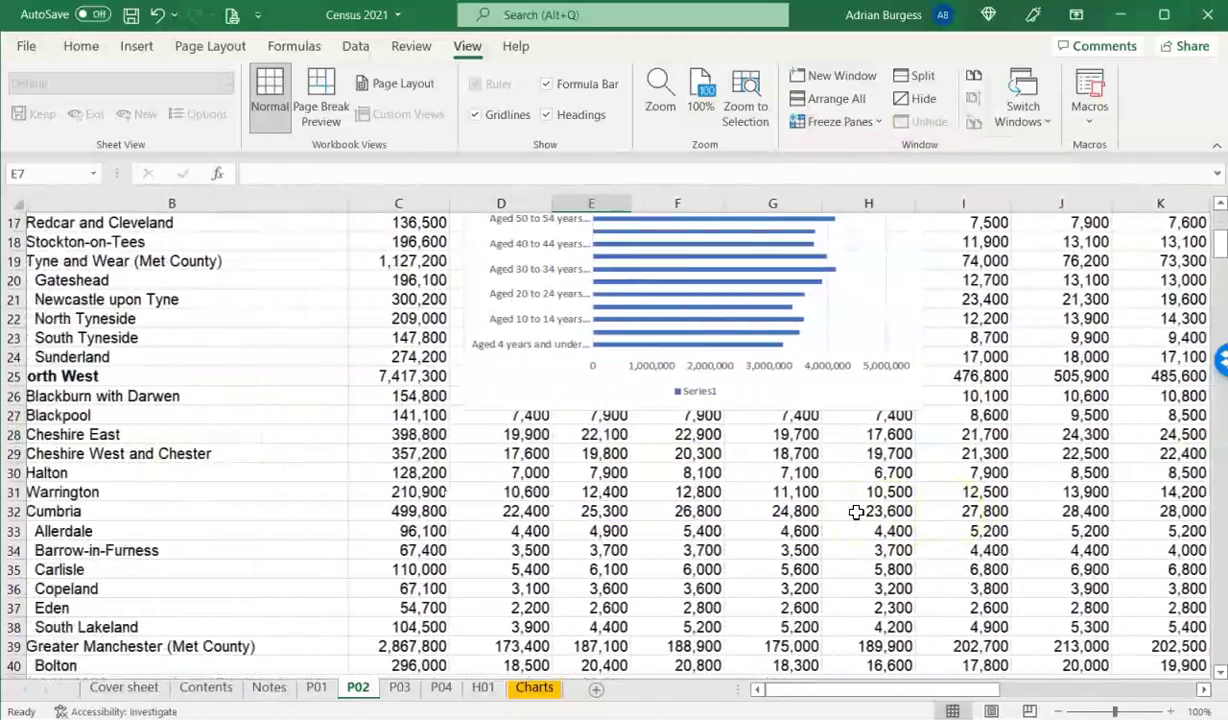
{"action": "scroll", "coordinate": [856, 512], "scroll_direction": "left", "scroll_amount": 3}
{"action": "left_click", "coordinate": [880, 405]}
{"action": "left_click_drag", "start_coordinate": [880, 405], "coordinate": [884, 570]}
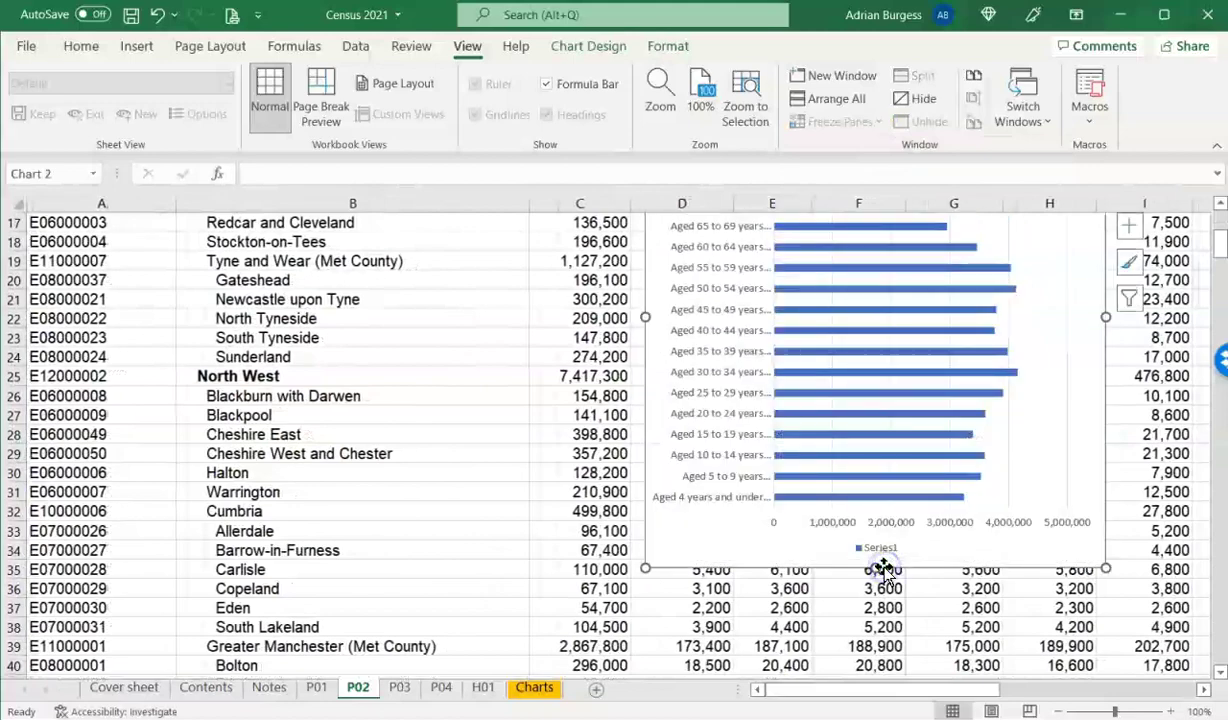
{"action": "scroll", "coordinate": [828, 500], "scroll_direction": "up", "scroll_amount": 2}
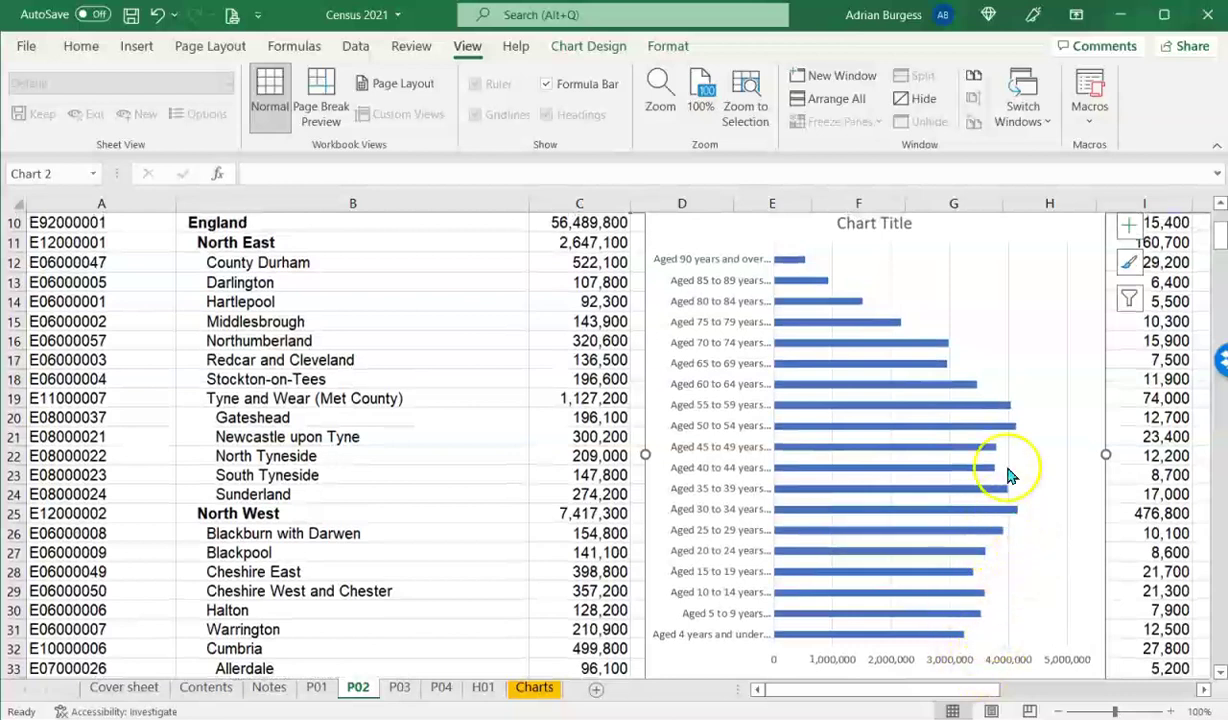
{"action": "mouse_move", "coordinate": [958, 520]}
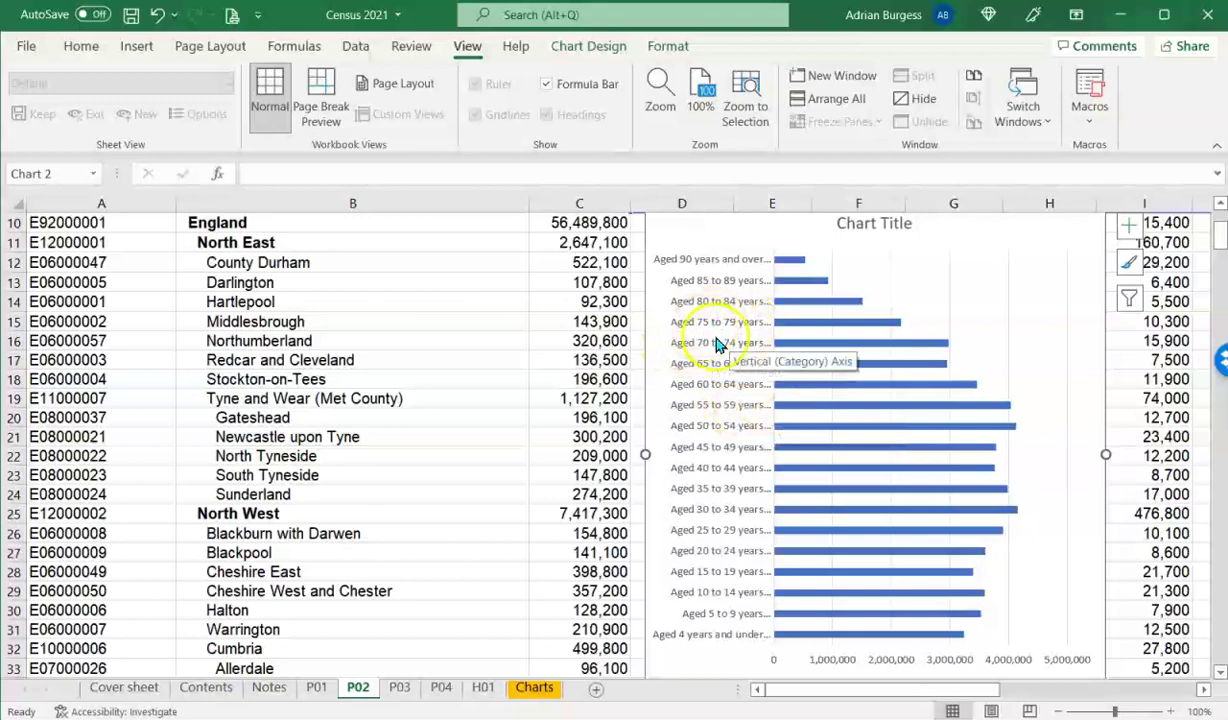
Remove the word "Aged" from all age-group headings in D8:V8 using Find and Replace with an empty replacement
{"action": "scroll", "coordinate": [708, 327], "scroll_direction": "up", "scroll_amount": 3}
{"action": "left_click_drag", "start_coordinate": [686, 415], "coordinate": [1069, 411]}
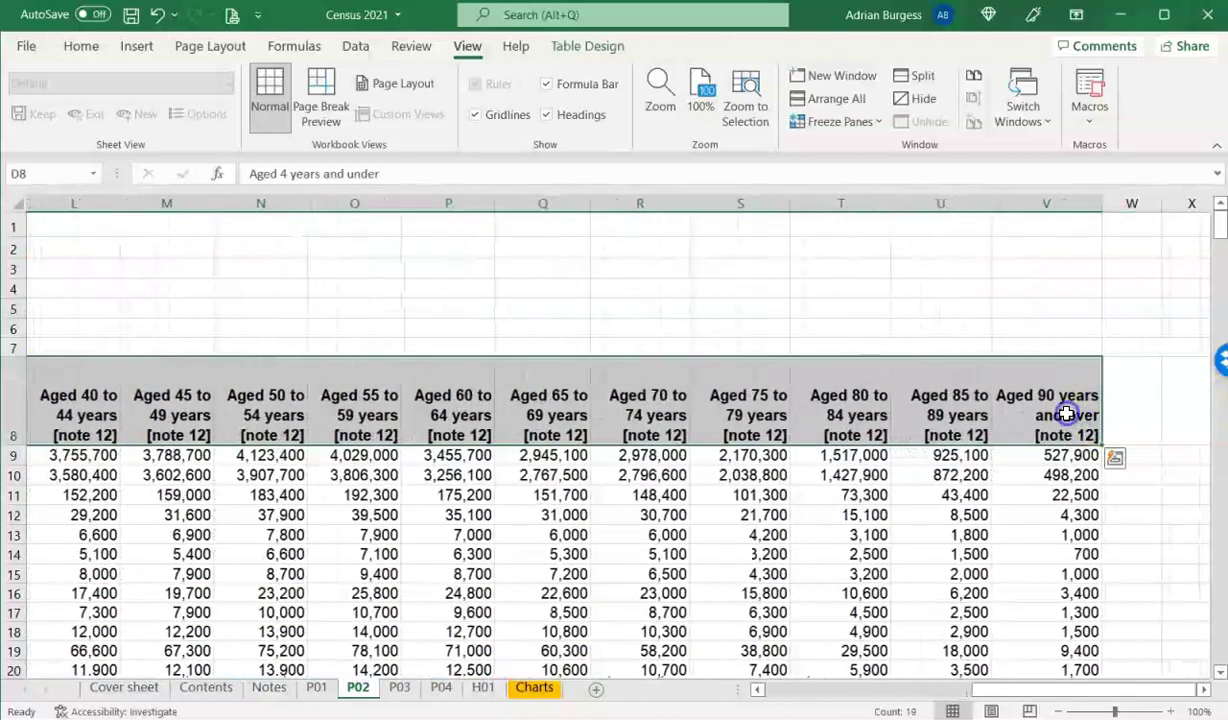
{"action": "scroll", "coordinate": [660, 383], "scroll_direction": "left", "scroll_amount": 3}
{"action": "scroll", "coordinate": [661, 383], "scroll_direction": "left", "scroll_amount": 5}
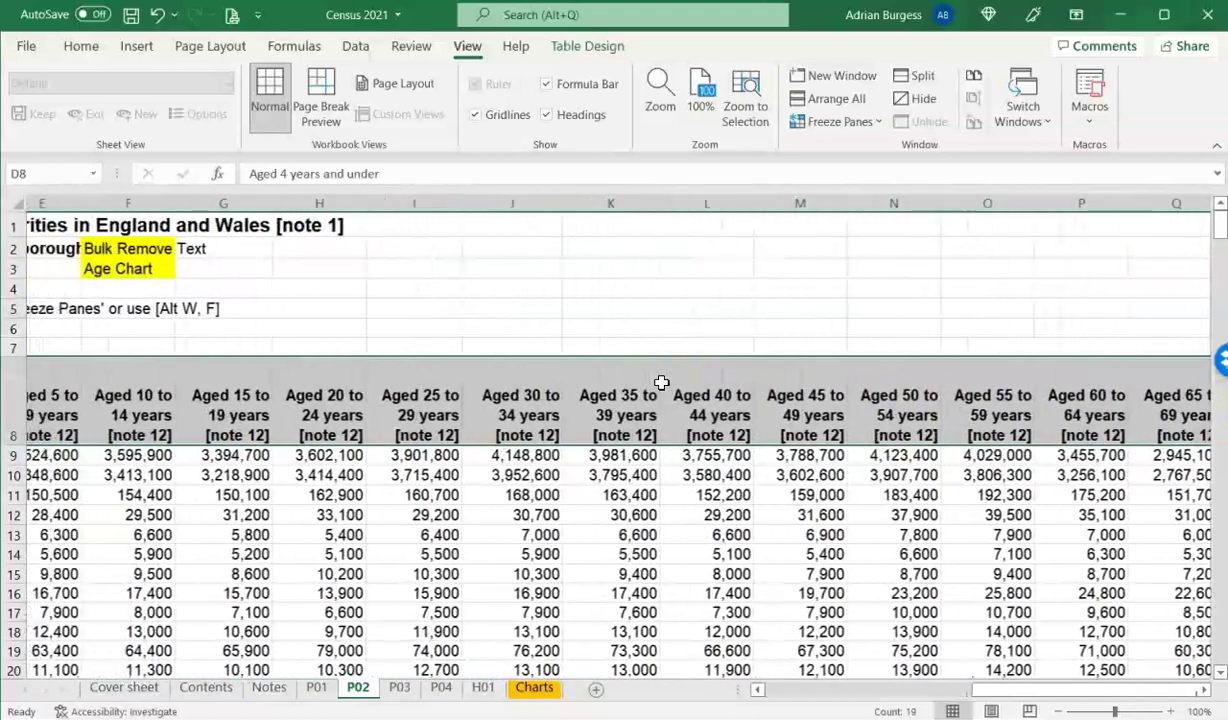
{"action": "scroll", "coordinate": [661, 383], "scroll_direction": "right", "scroll_amount": 1}
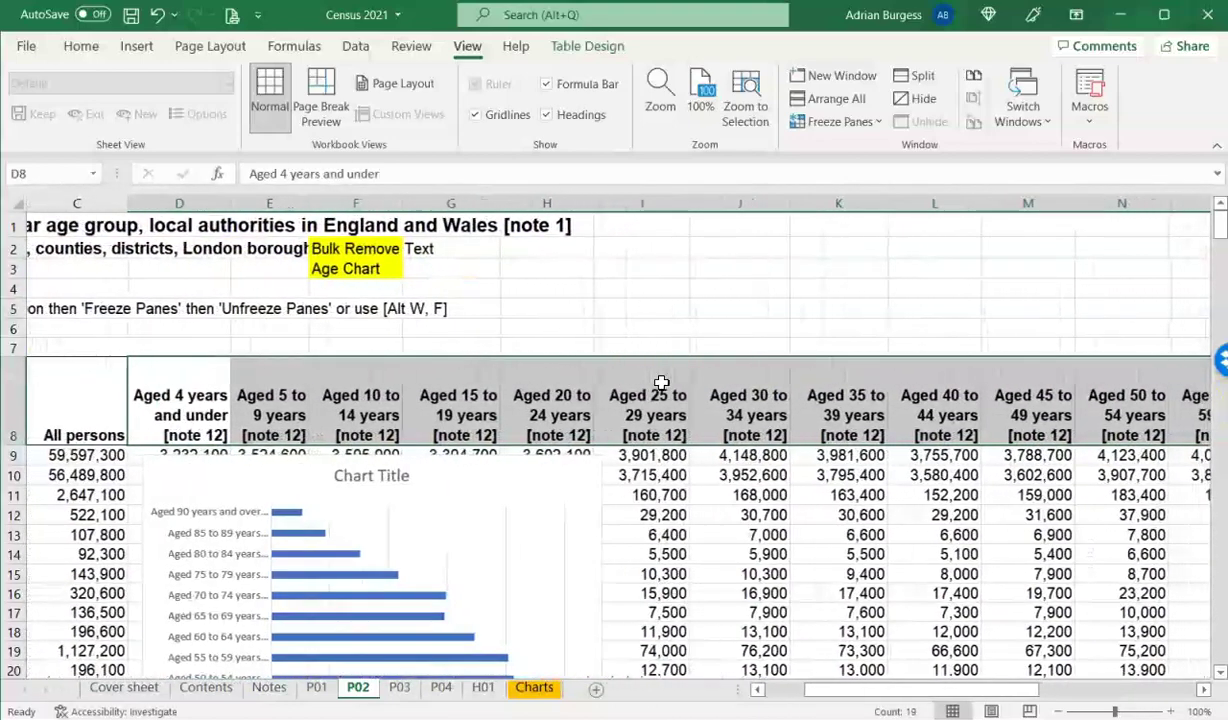
{"action": "key", "text": "ctrl+f"}
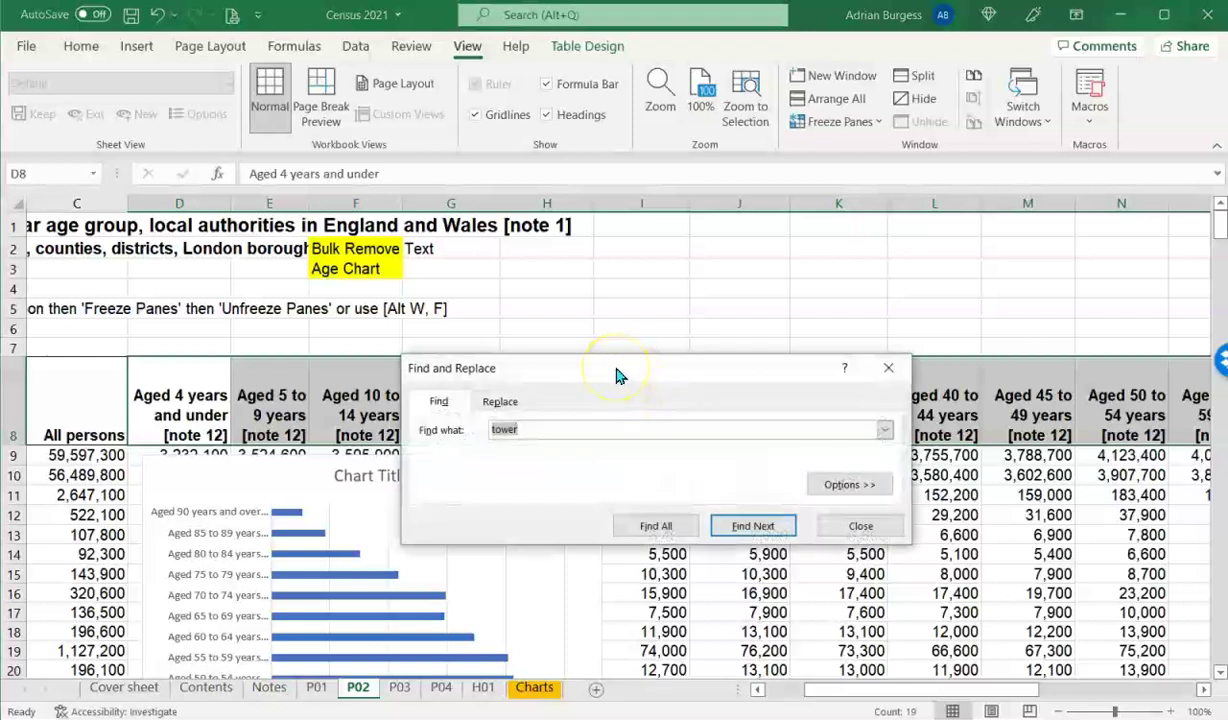
{"action": "left_click", "coordinate": [505, 402]}
{"action": "left_click", "coordinate": [517, 428]}
{"action": "type", "text": "Aged"}
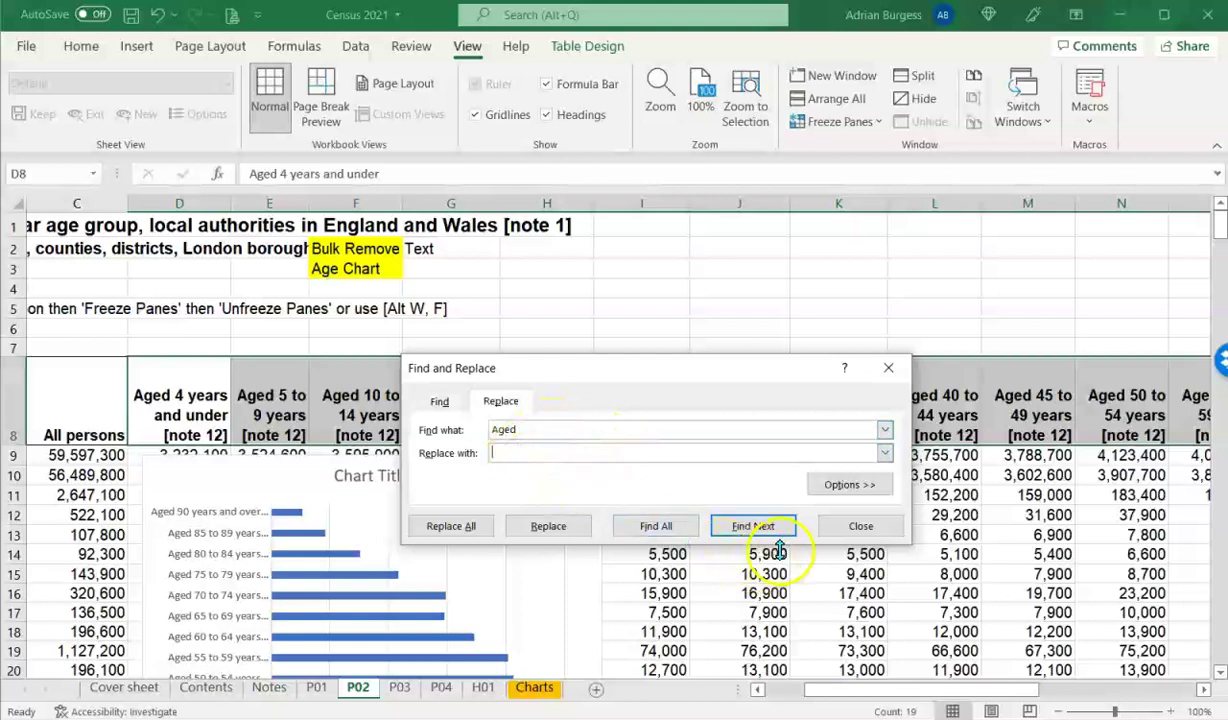
{"action": "left_click", "coordinate": [465, 530]}
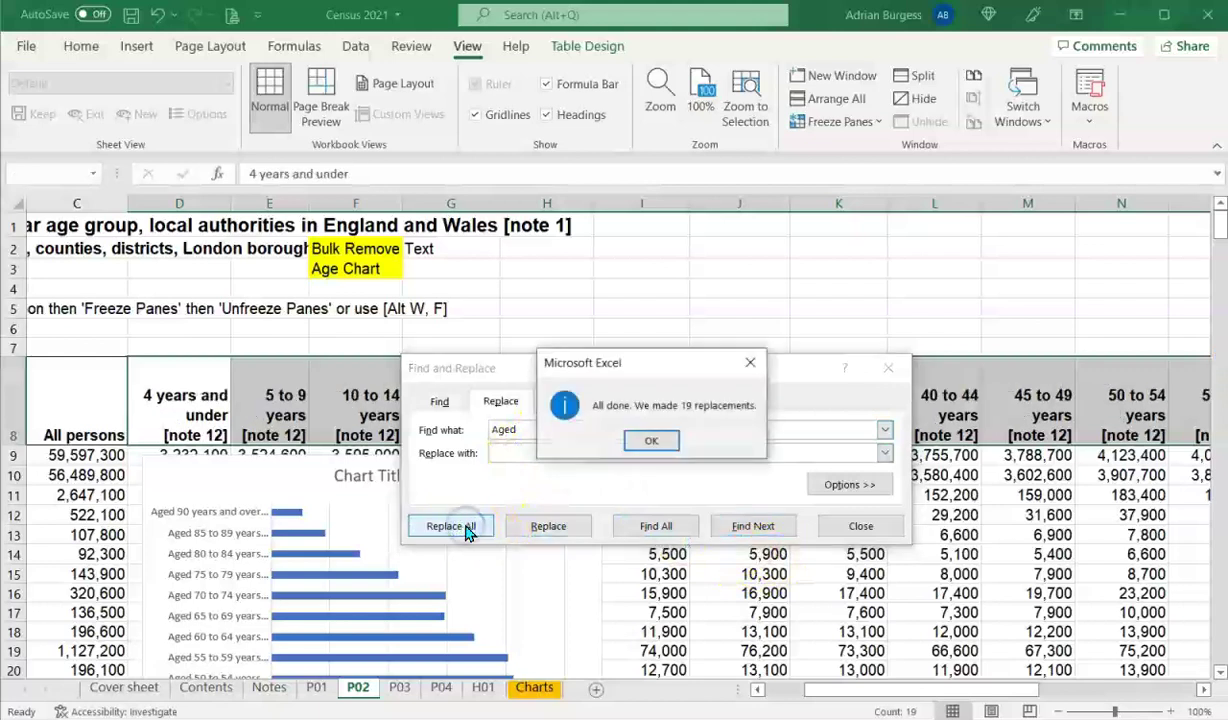
{"action": "left_click", "coordinate": [650, 443]}
{"action": "left_click", "coordinate": [862, 528]}
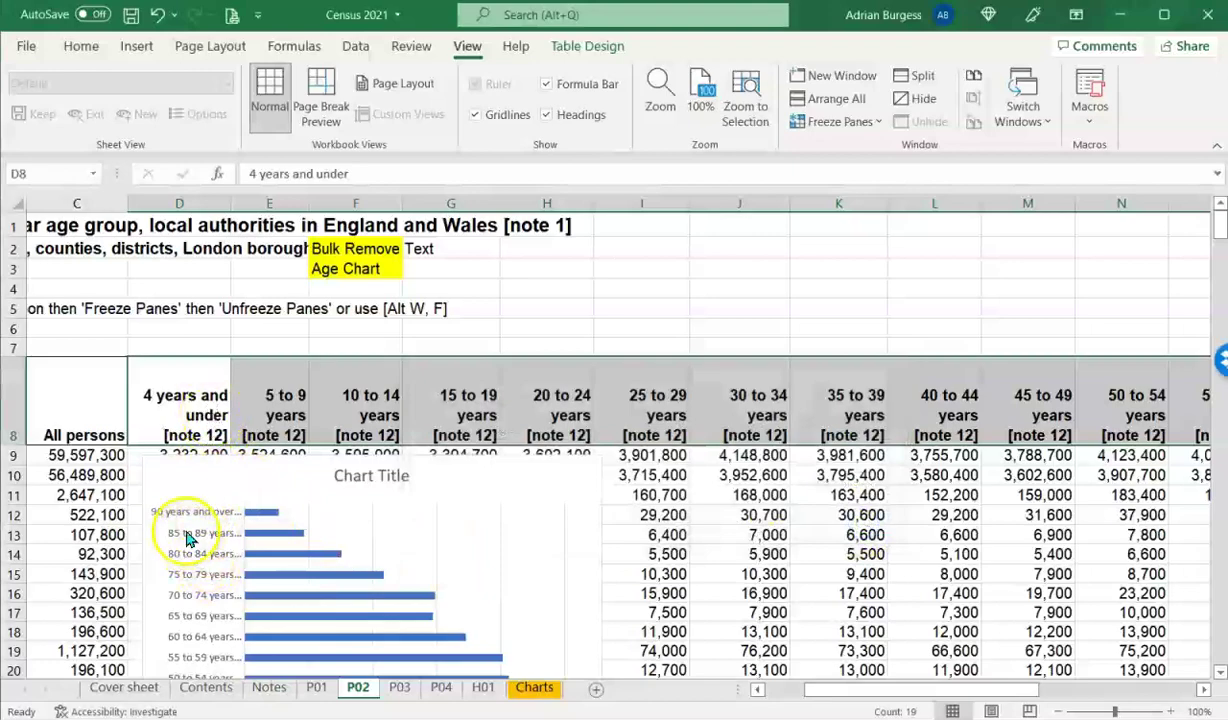
Remove "[note 12]" from all age-group headings in D8:V8 with Replace All and check the labels on the age chart
{"action": "scroll", "coordinate": [186, 540], "scroll_direction": "down", "scroll_amount": 3}
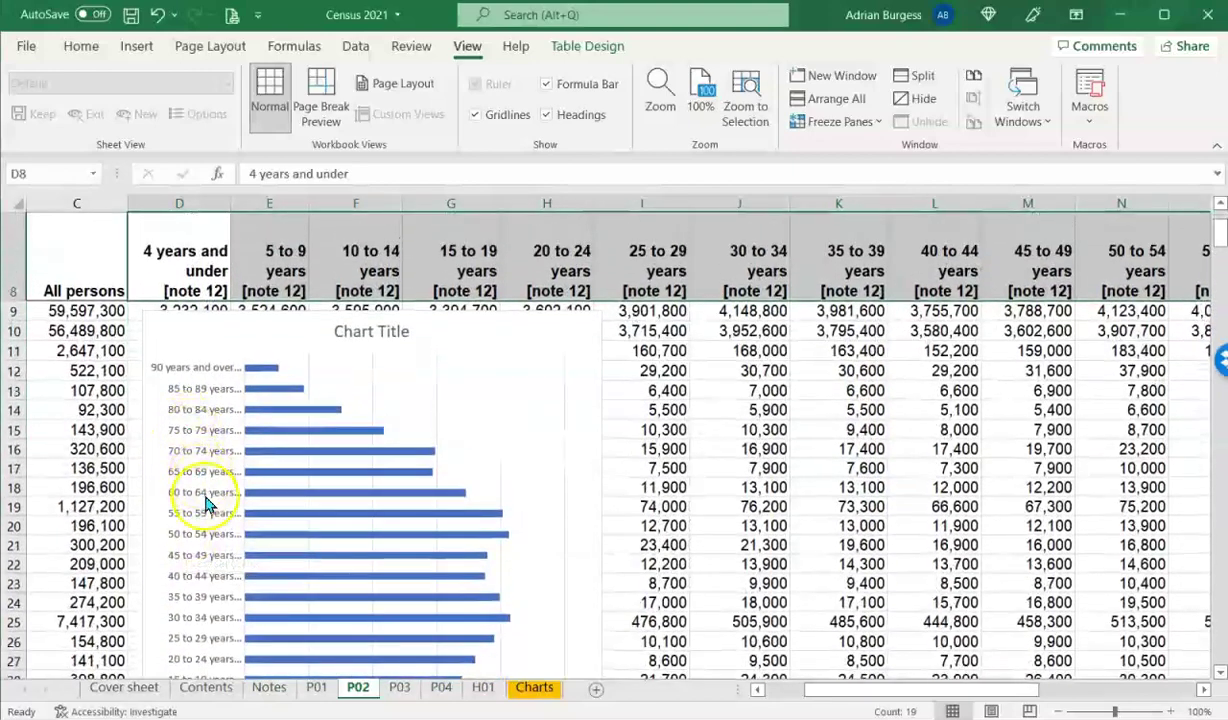
{"action": "scroll", "coordinate": [205, 495], "scroll_direction": "up", "scroll_amount": 3}
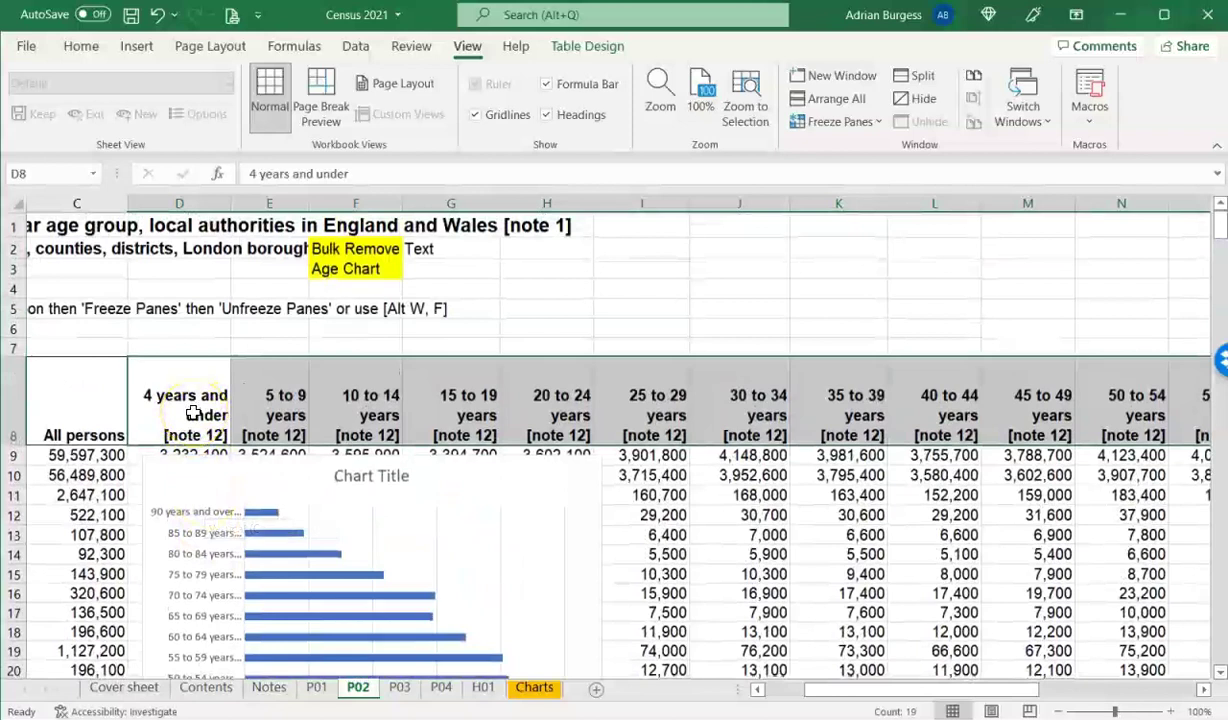
{"action": "key", "text": "ctrl+f"}
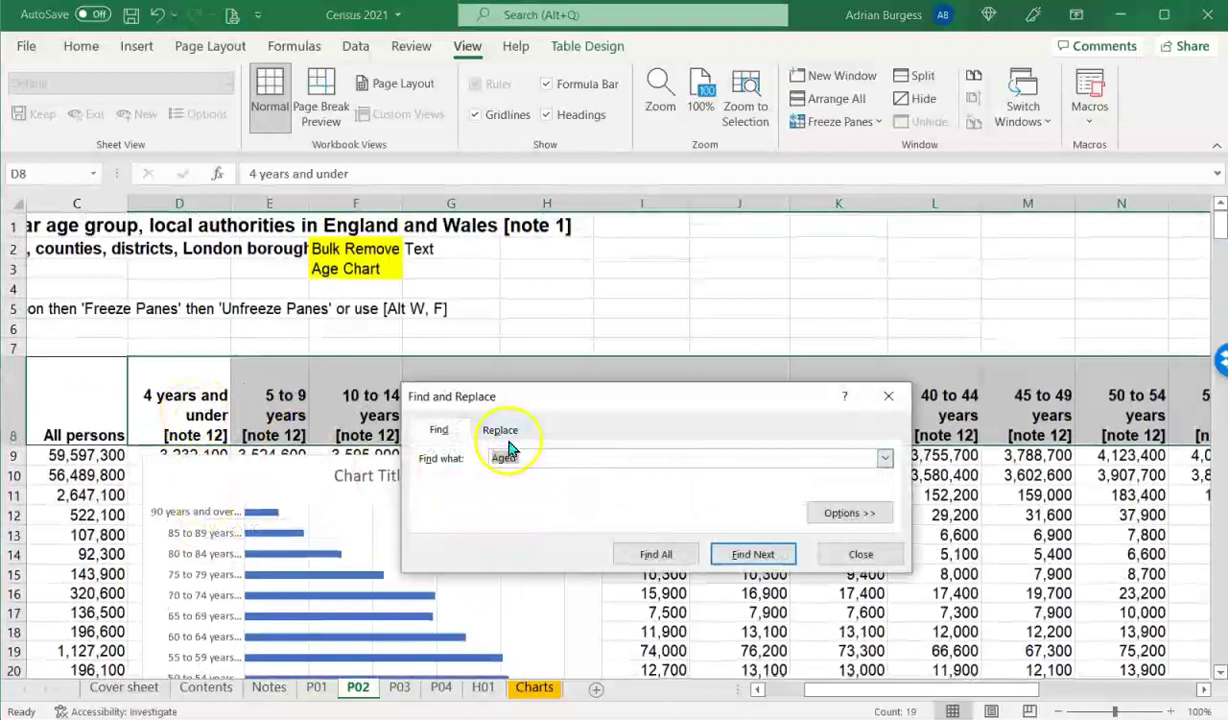
{"action": "key", "text": "BackSpace"}
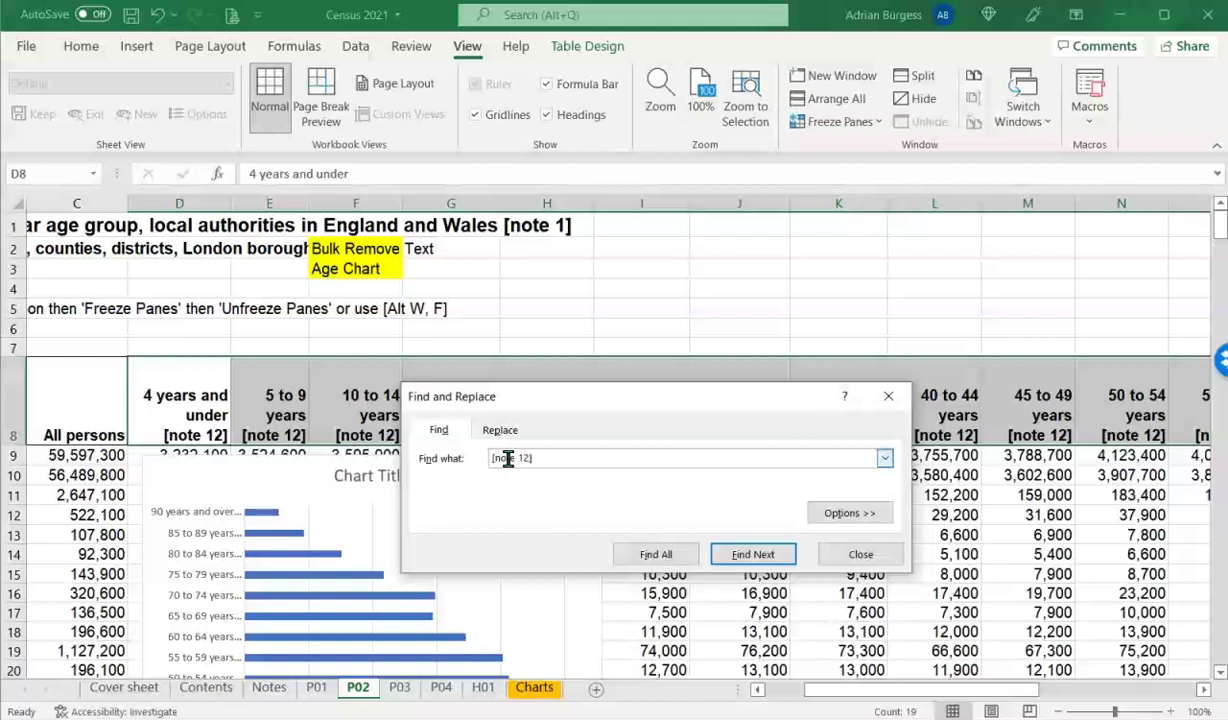
{"action": "left_click", "coordinate": [503, 430]}
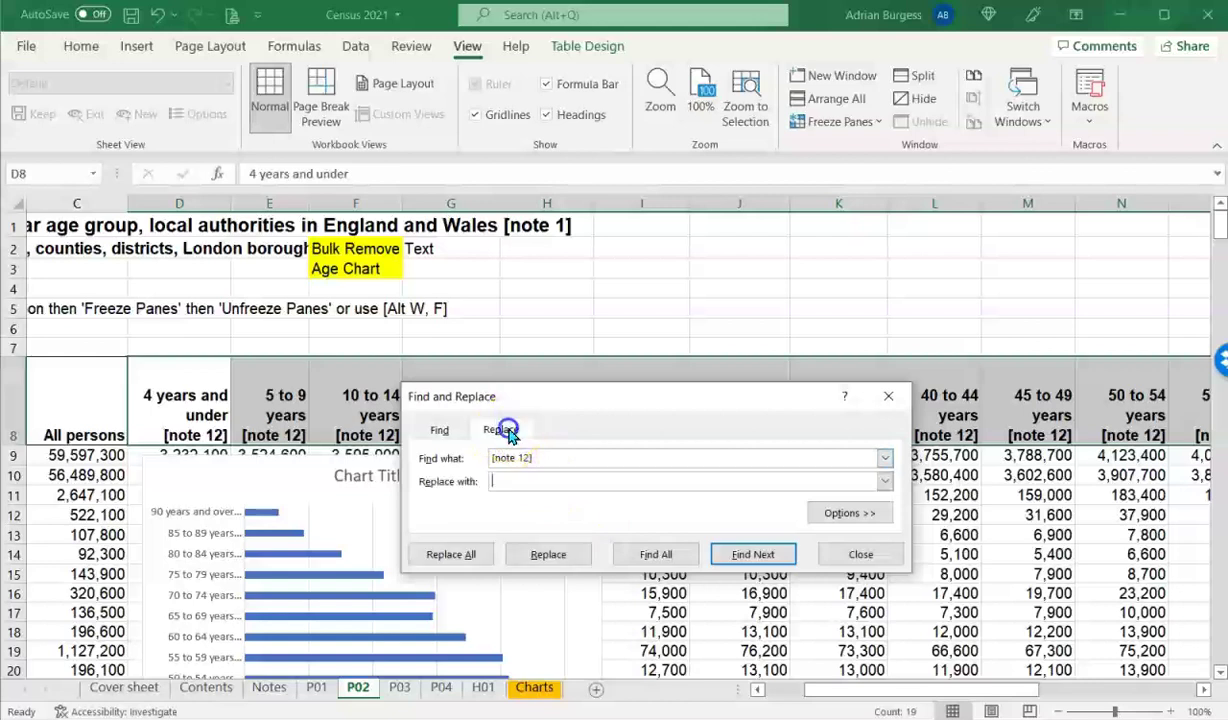
{"action": "left_click", "coordinate": [517, 481]}
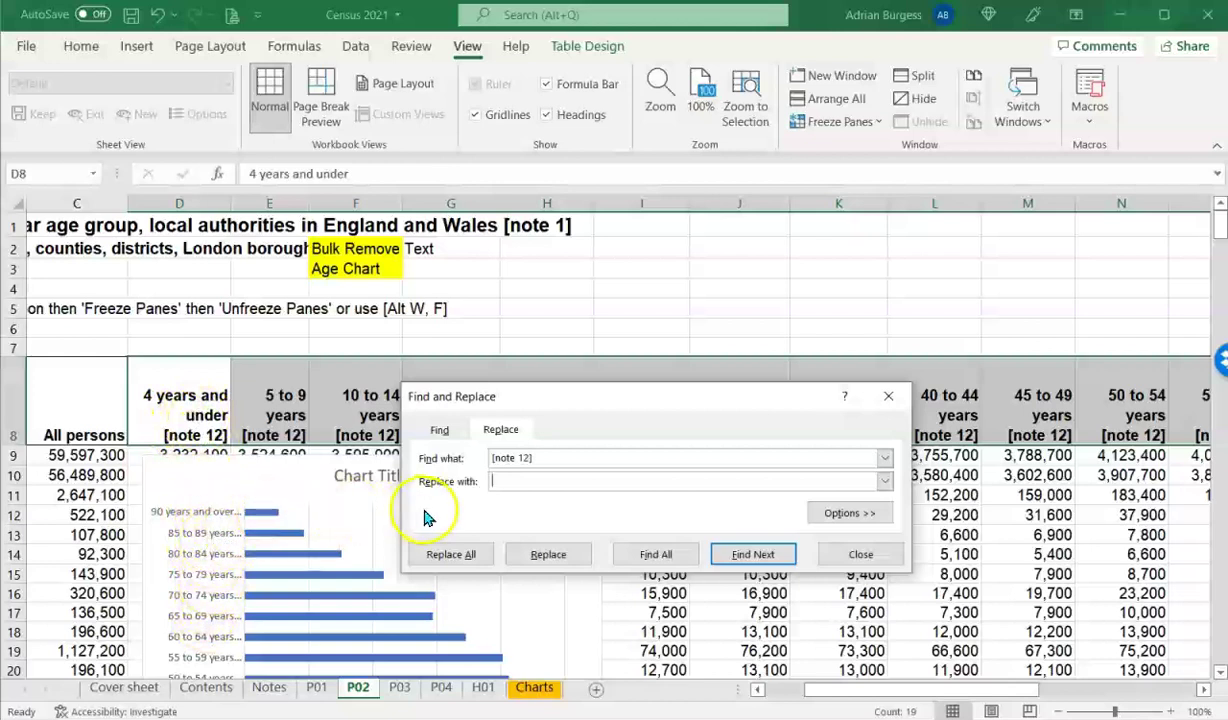
{"action": "left_click", "coordinate": [450, 553]}
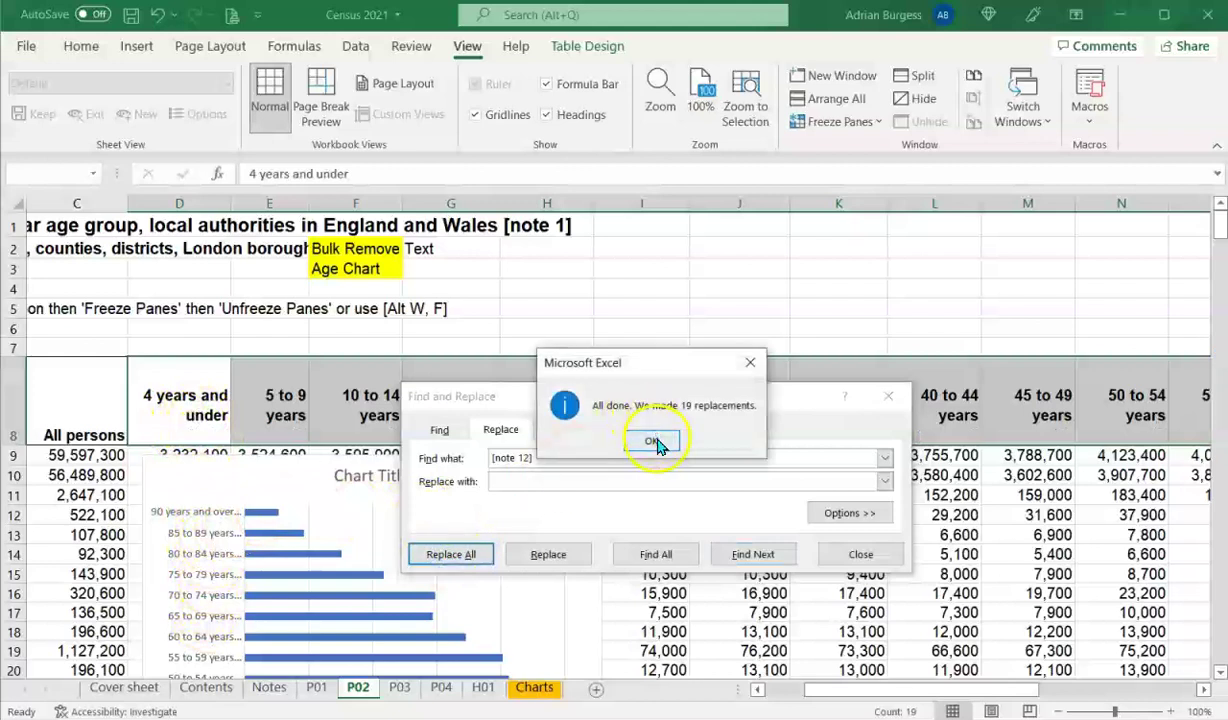
{"action": "left_click", "coordinate": [654, 442]}
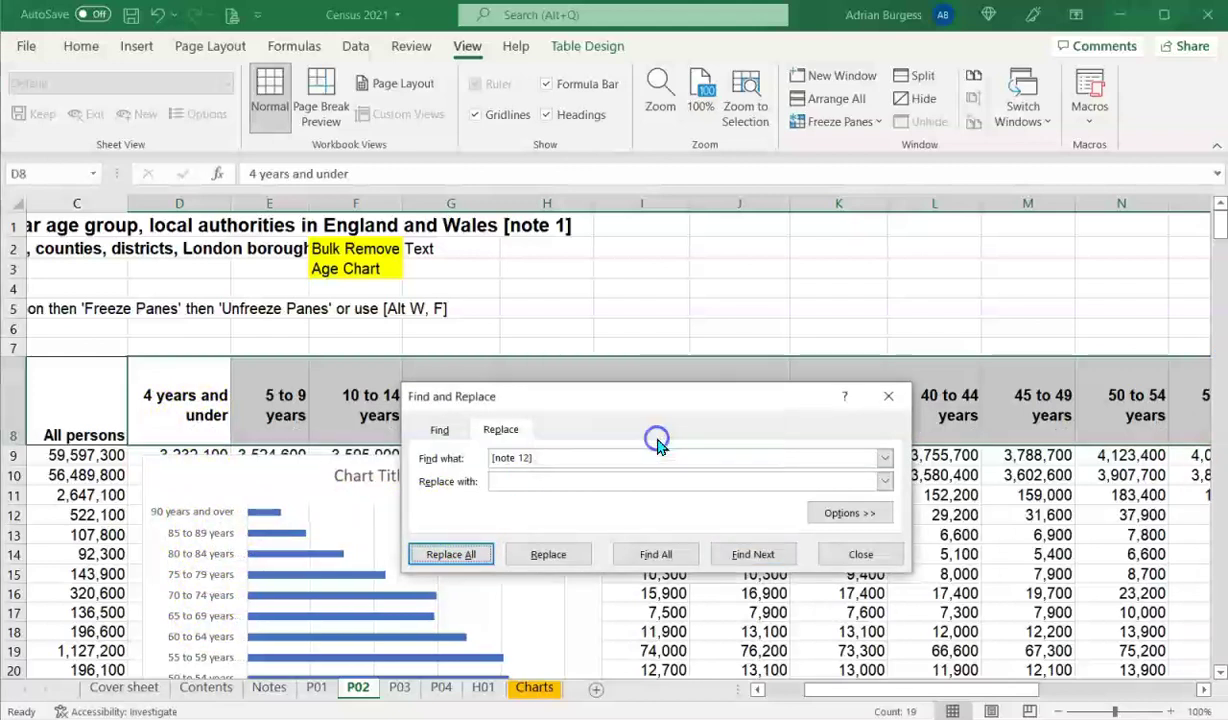
{"action": "left_click", "coordinate": [857, 553]}
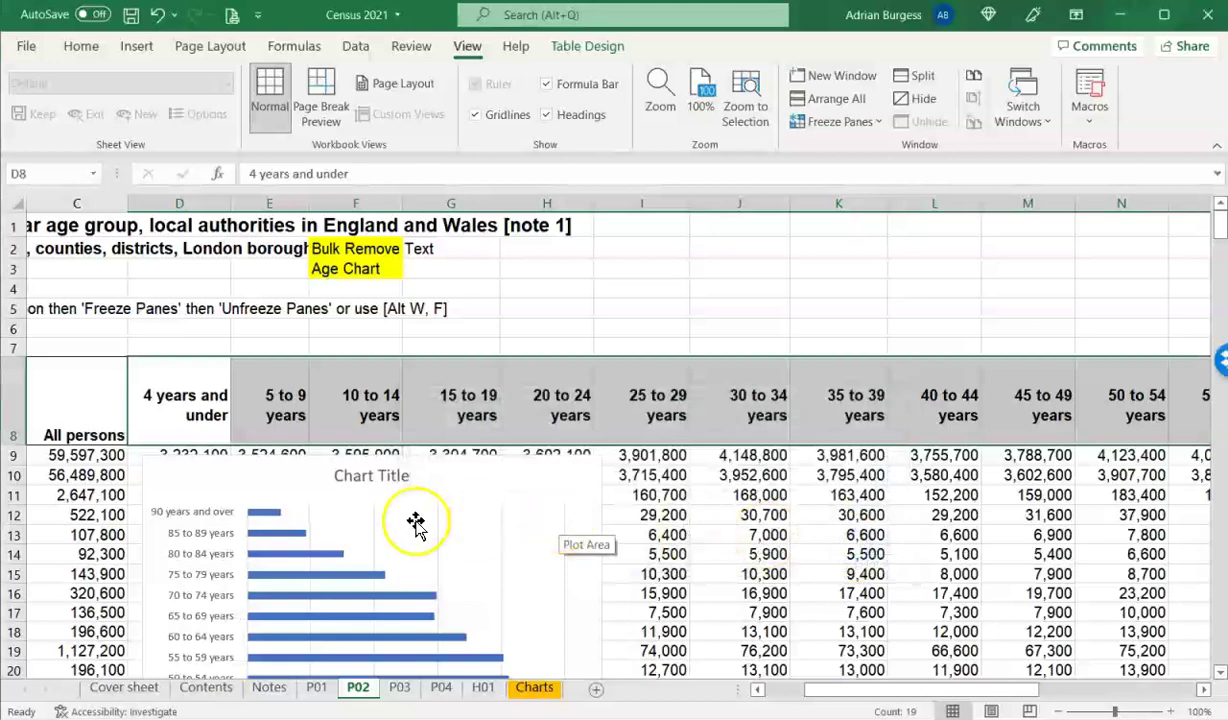
{"action": "scroll", "coordinate": [205, 520], "scroll_direction": "down", "scroll_amount": 3}
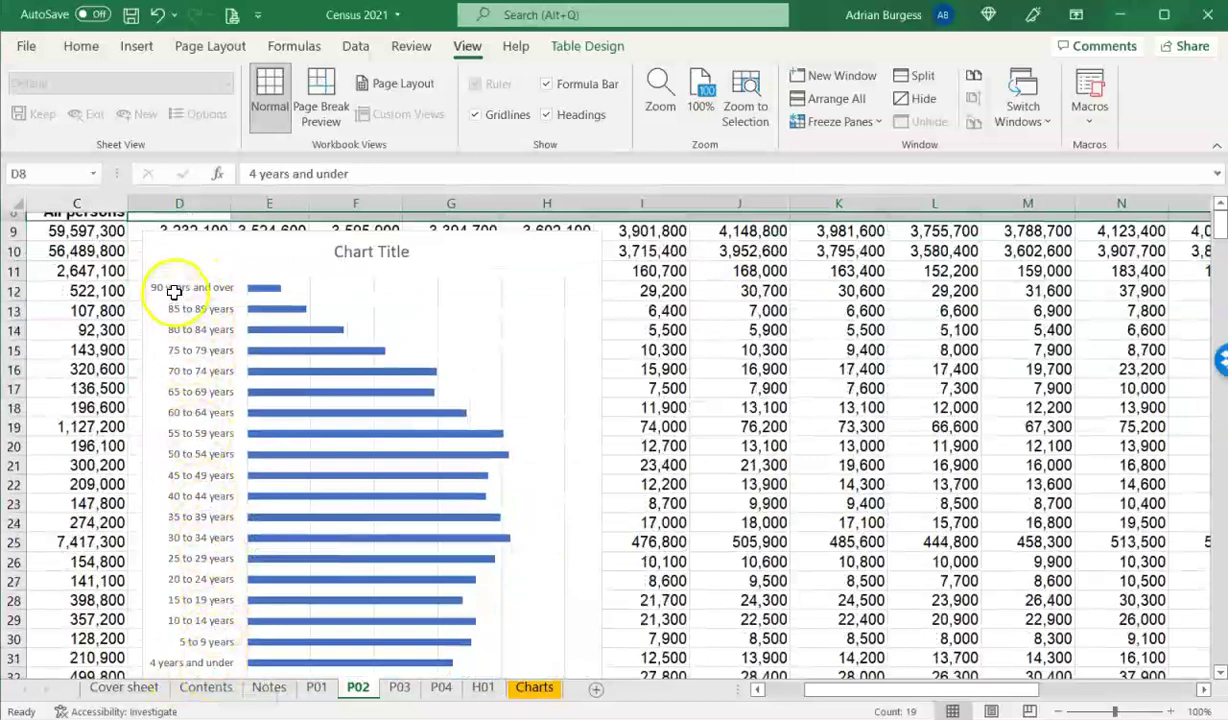
{"action": "scroll", "coordinate": [265, 339], "scroll_direction": "up", "scroll_amount": 1}
{"action": "scroll", "coordinate": [265, 339], "scroll_direction": "up", "scroll_amount": 2}
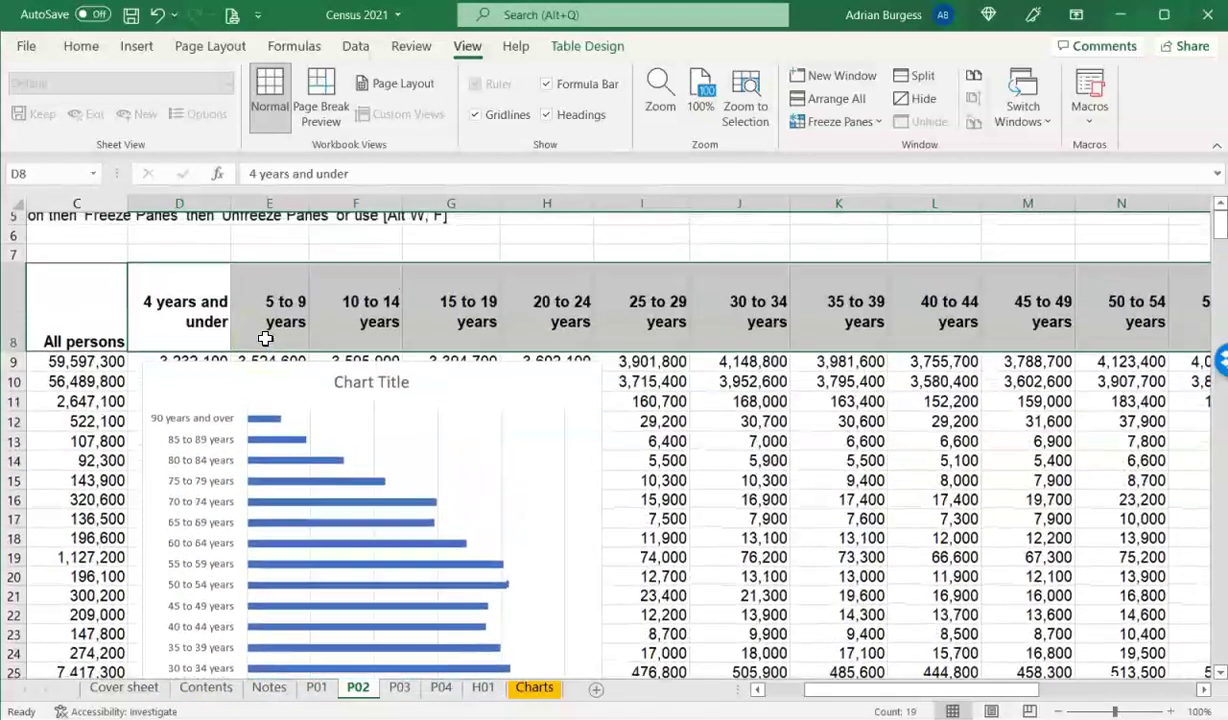
{"action": "left_click", "coordinate": [266, 339]}
{"action": "scroll", "coordinate": [265, 339], "scroll_direction": "up", "scroll_amount": 2}
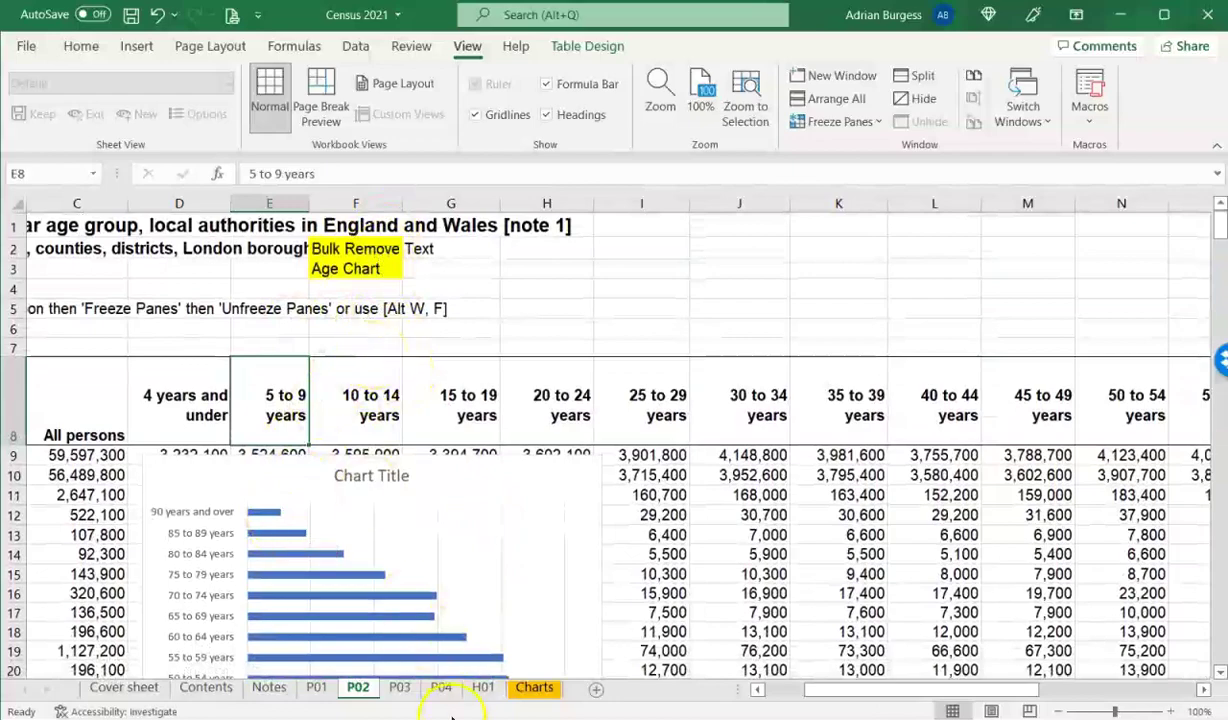
On sheet P03, examine the female and male age-group columns for England and Wales, starting from D9
{"action": "left_click", "coordinate": [399, 688]}
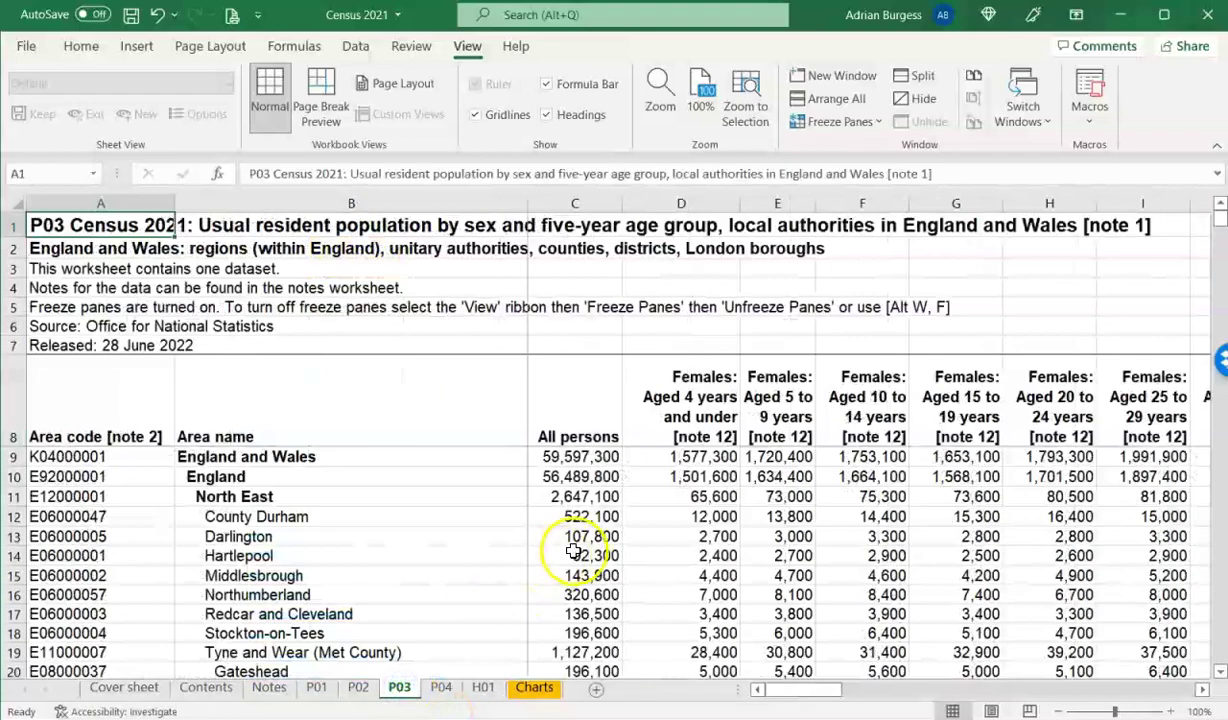
{"action": "scroll", "coordinate": [562, 520], "scroll_direction": "right", "scroll_amount": 5}
{"action": "scroll", "coordinate": [570, 548], "scroll_direction": "left", "scroll_amount": 3}
{"action": "scroll", "coordinate": [570, 550], "scroll_direction": "left", "scroll_amount": 2}
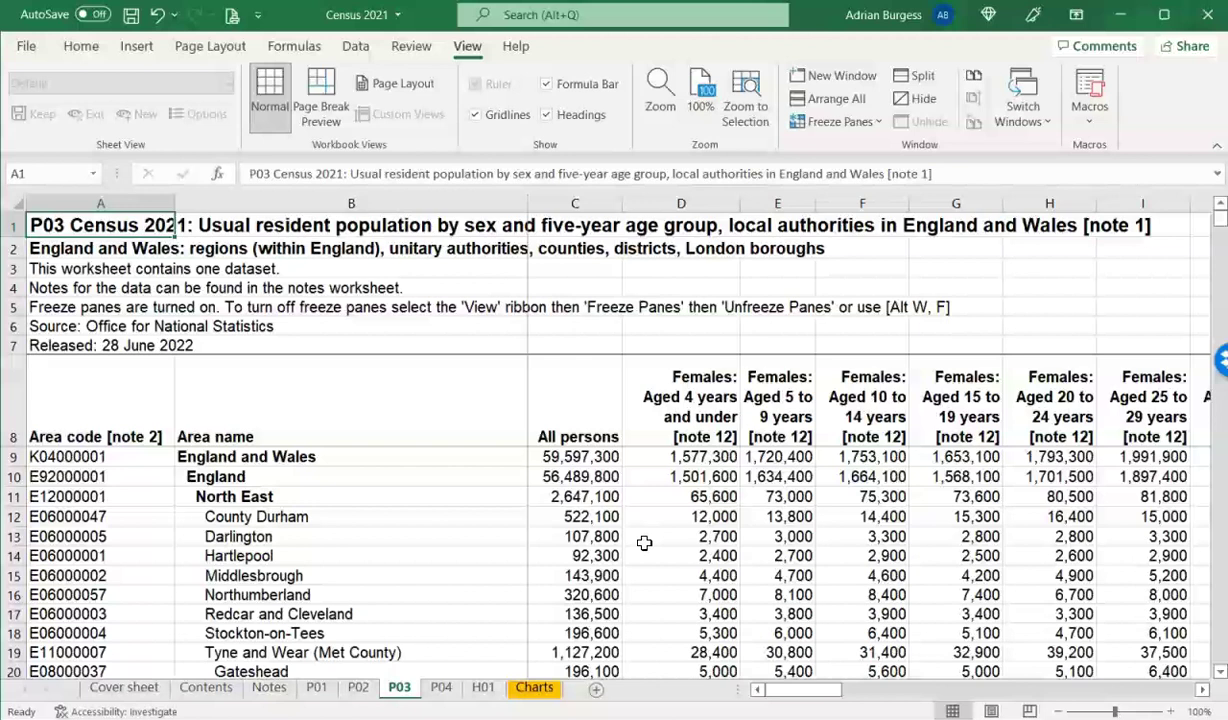
{"action": "left_click", "coordinate": [718, 457]}
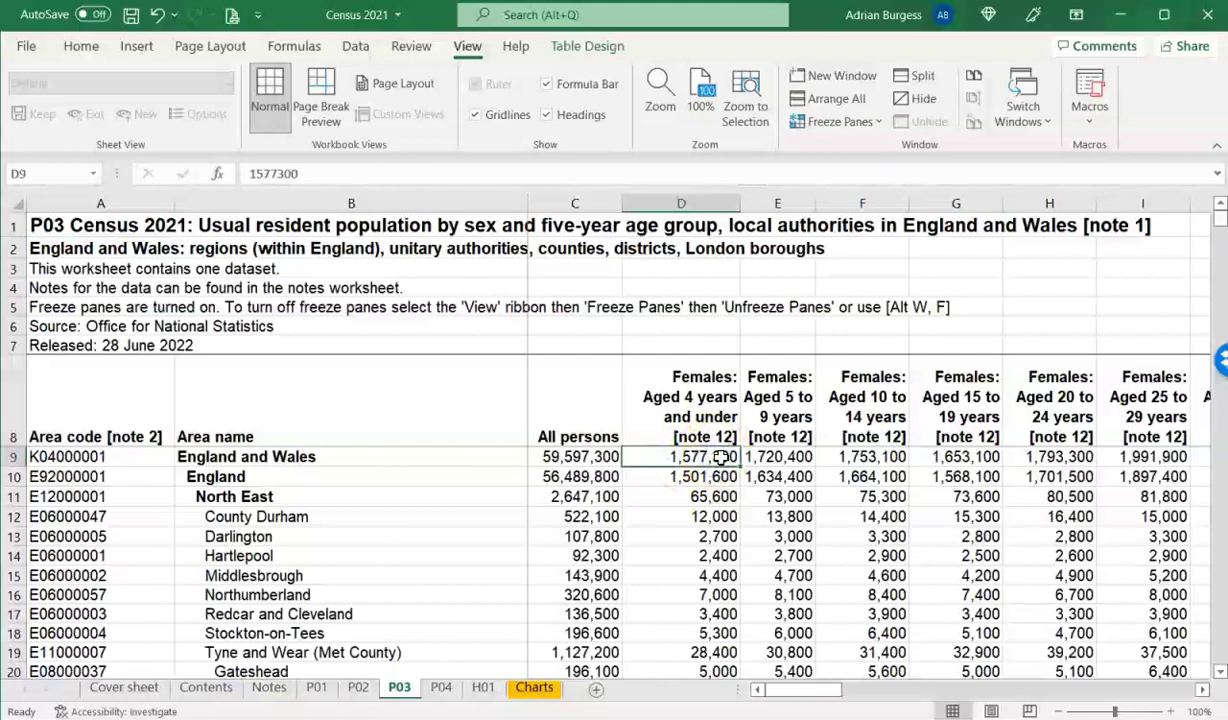
{"action": "scroll", "coordinate": [720, 457], "scroll_direction": "right", "scroll_amount": 6}
{"action": "scroll", "coordinate": [720, 457], "scroll_direction": "right", "scroll_amount": 1}
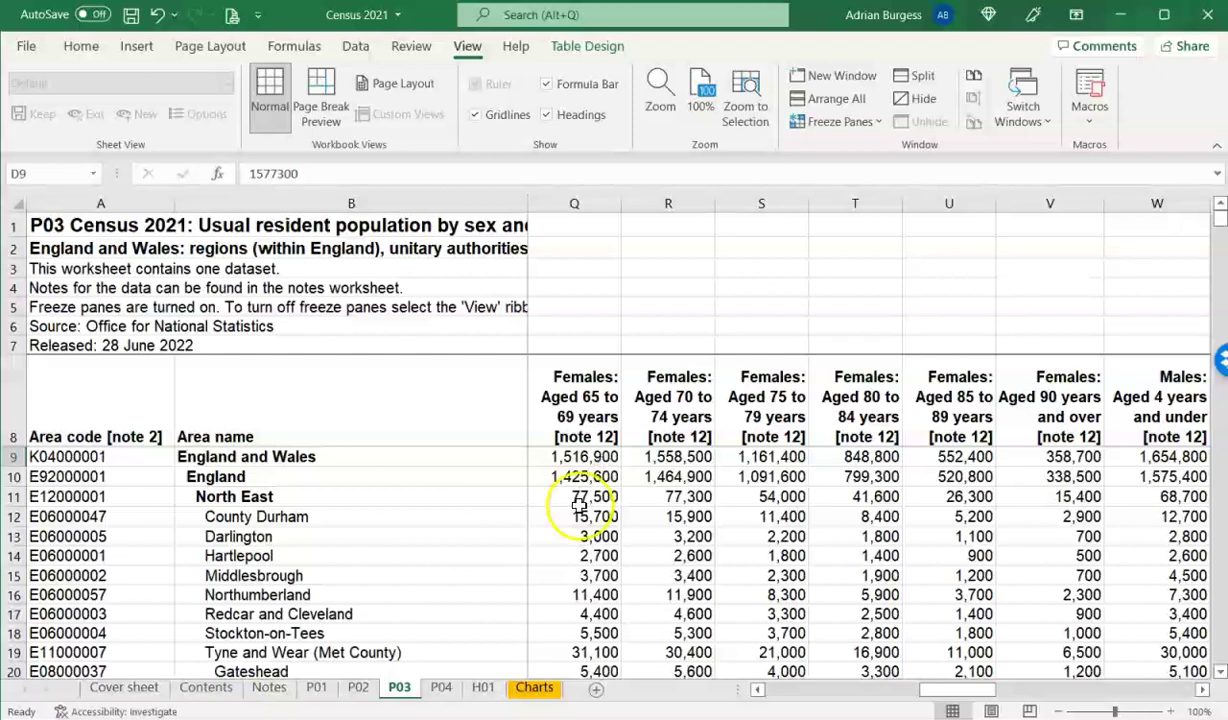
On sheet P04, apply the Red-Yellow-Green colour scale to the population density values in C8:C382
{"action": "left_click", "coordinate": [440, 688]}
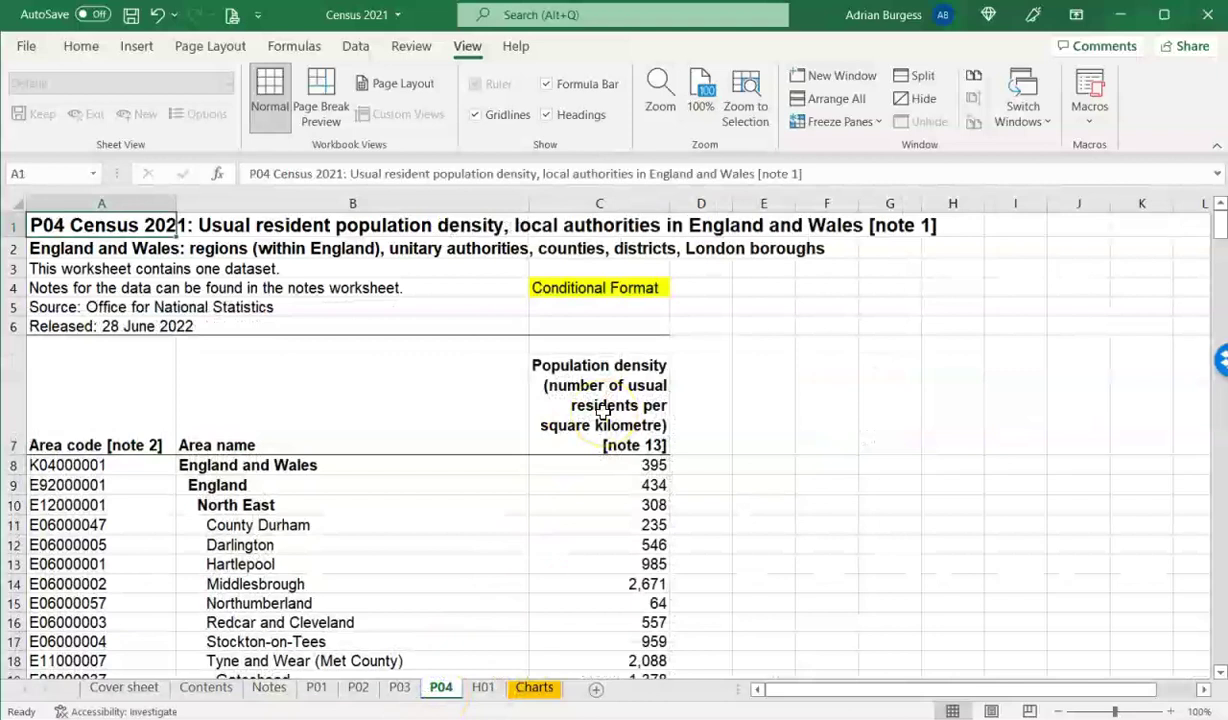
{"action": "double_click", "coordinate": [639, 466]}
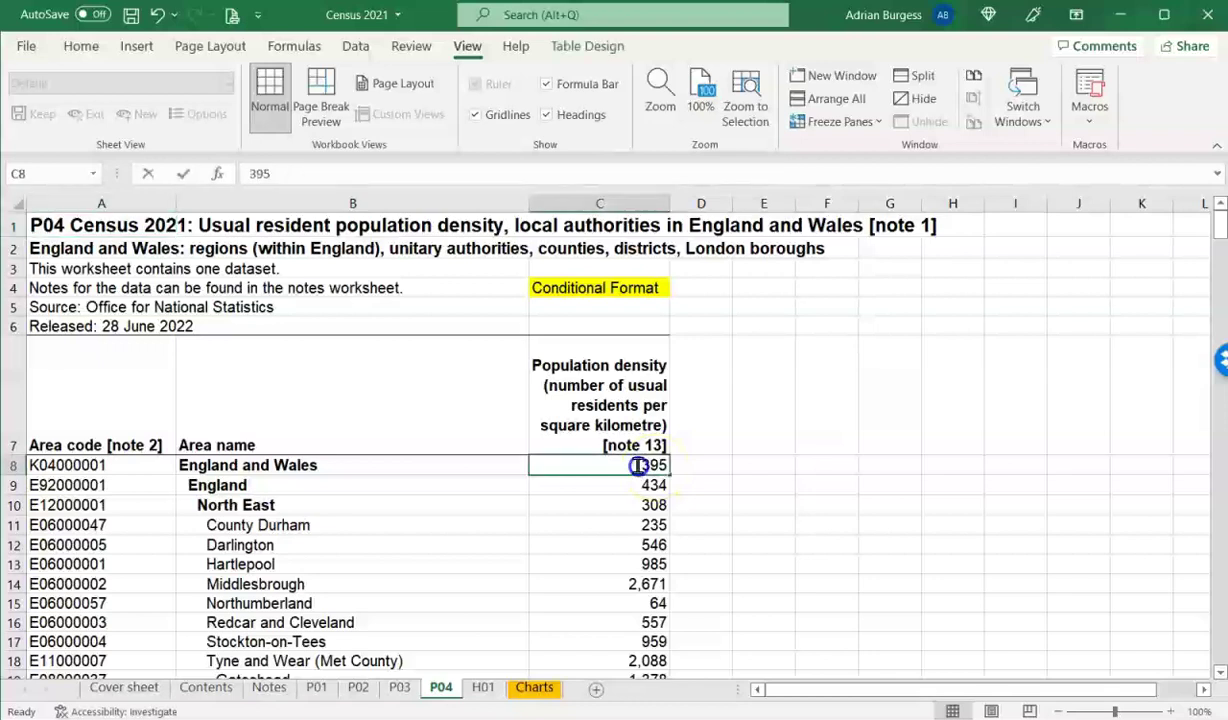
{"action": "left_click", "coordinate": [603, 466]}
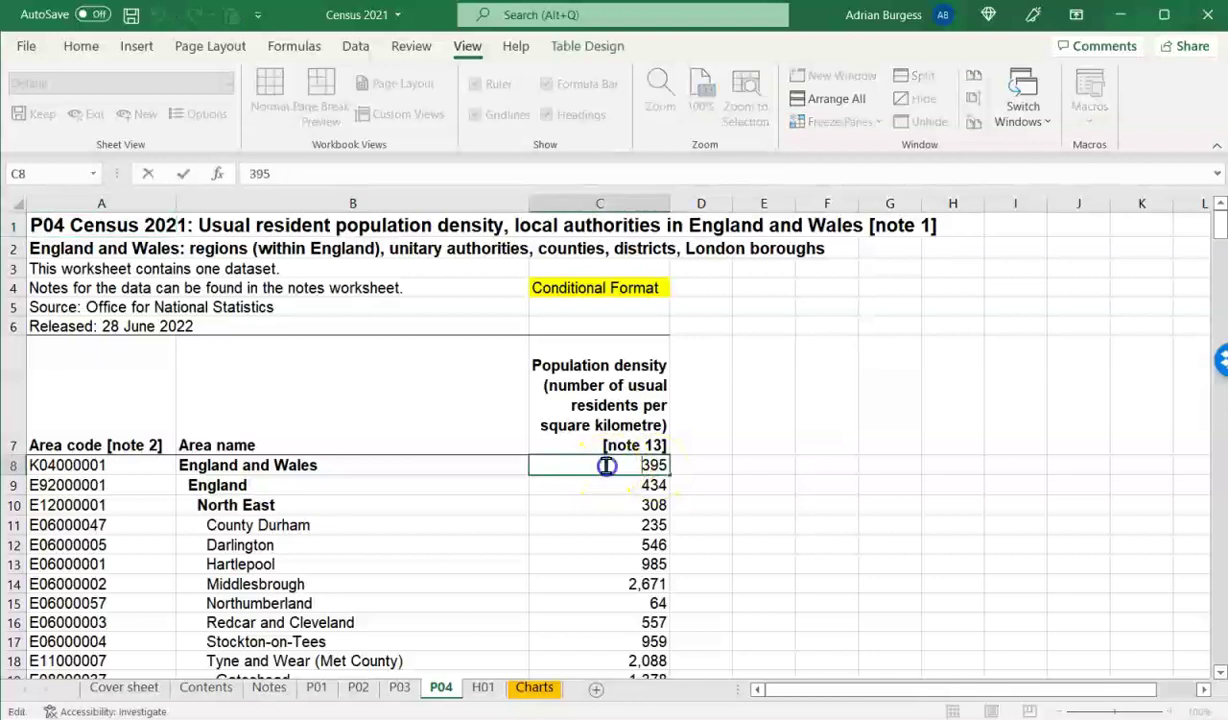
{"action": "left_click", "coordinate": [466, 482]}
{"action": "left_click", "coordinate": [581, 466]}
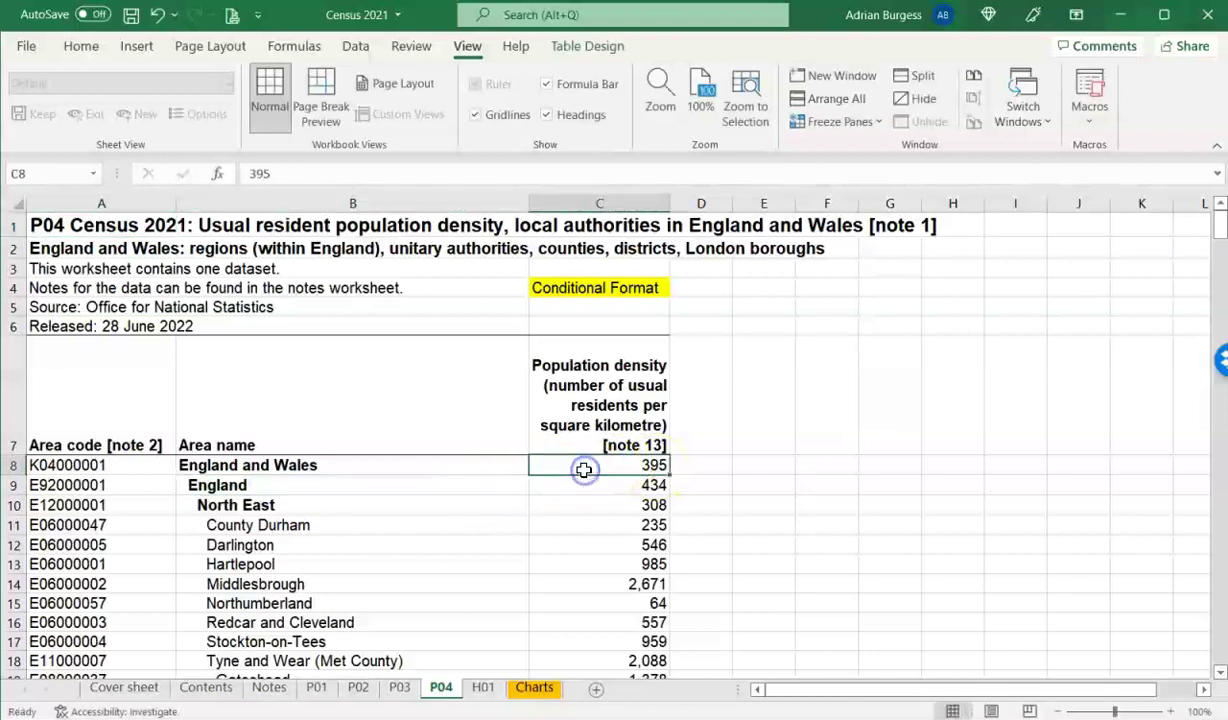
{"action": "left_click", "coordinate": [1220, 222]}
{"action": "left_click_drag", "start_coordinate": [1220, 222], "coordinate": [1209, 663]}
{"action": "left_click", "coordinate": [1220, 228]}
{"action": "scroll", "coordinate": [1179, 636], "scroll_direction": "down", "scroll_amount": 2}
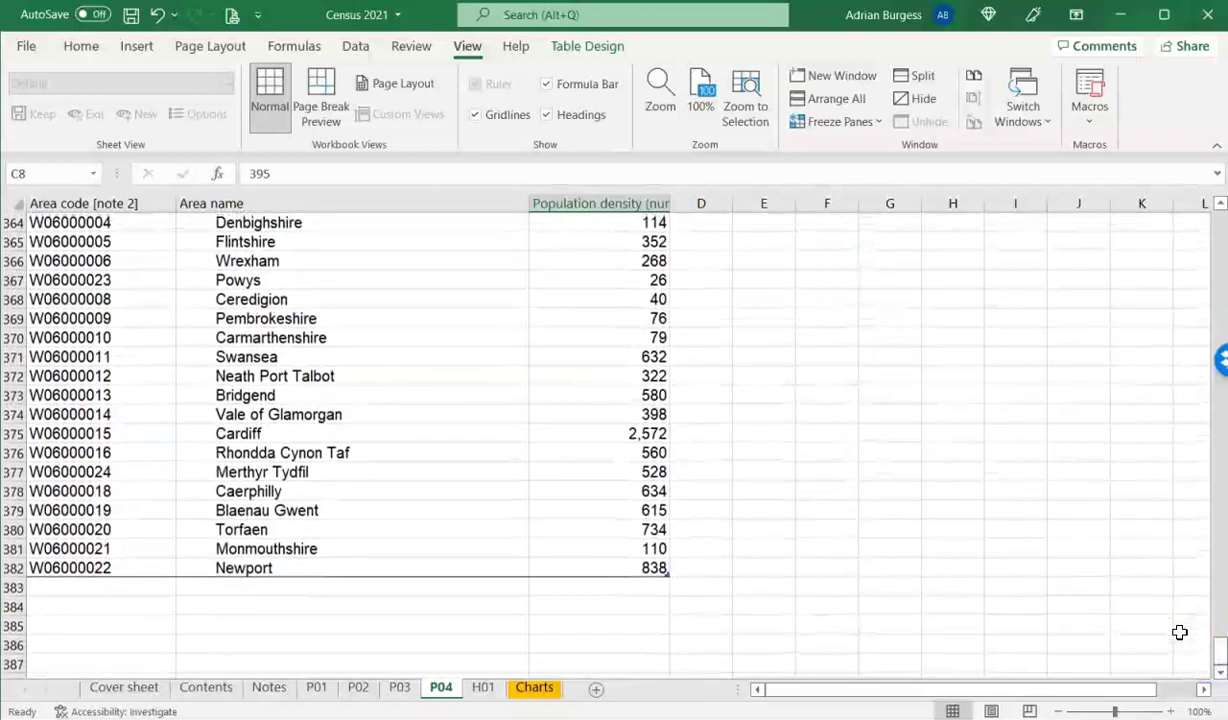
{"action": "left_click", "coordinate": [645, 566], "text": "shift"}
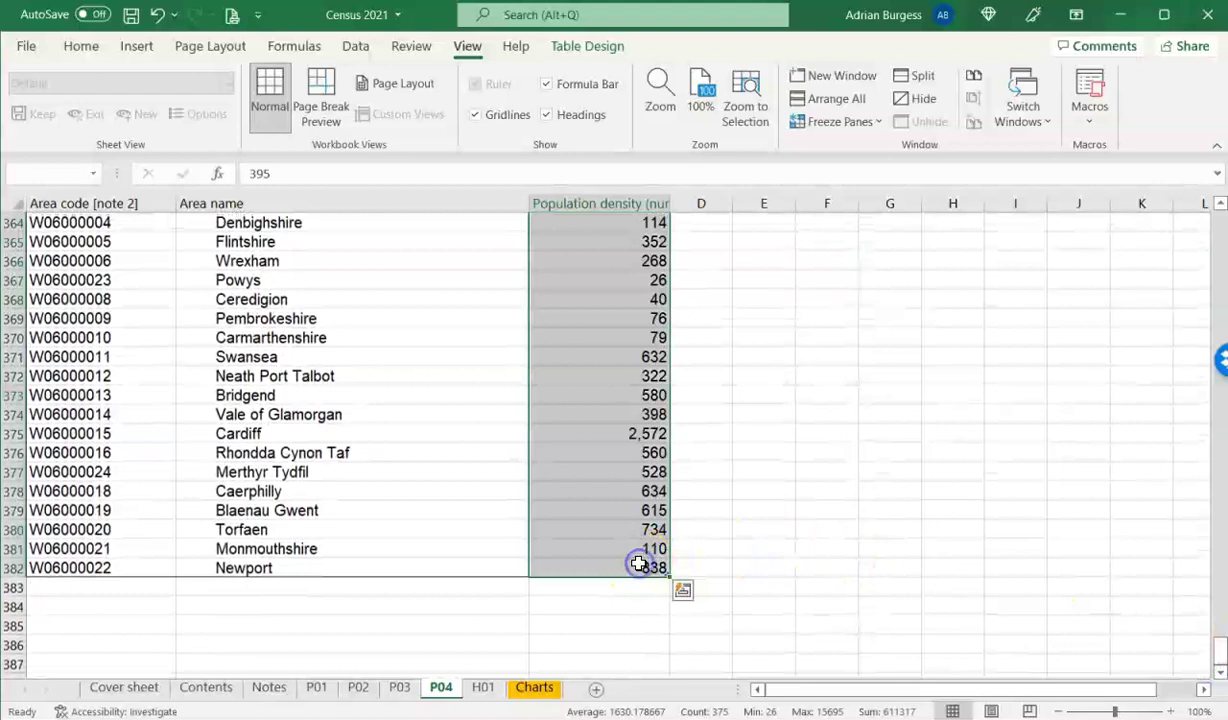
{"action": "left_click_drag", "start_coordinate": [1218, 651], "coordinate": [1206, 211]}
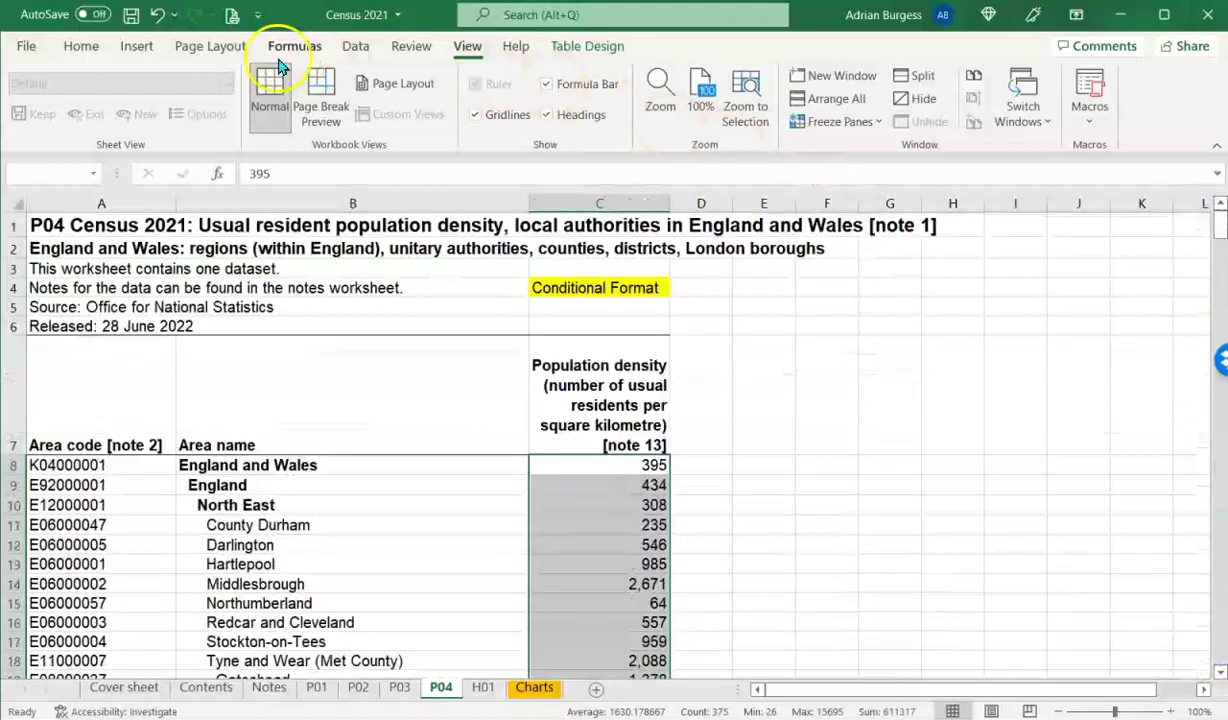
{"action": "left_click", "coordinate": [81, 47]}
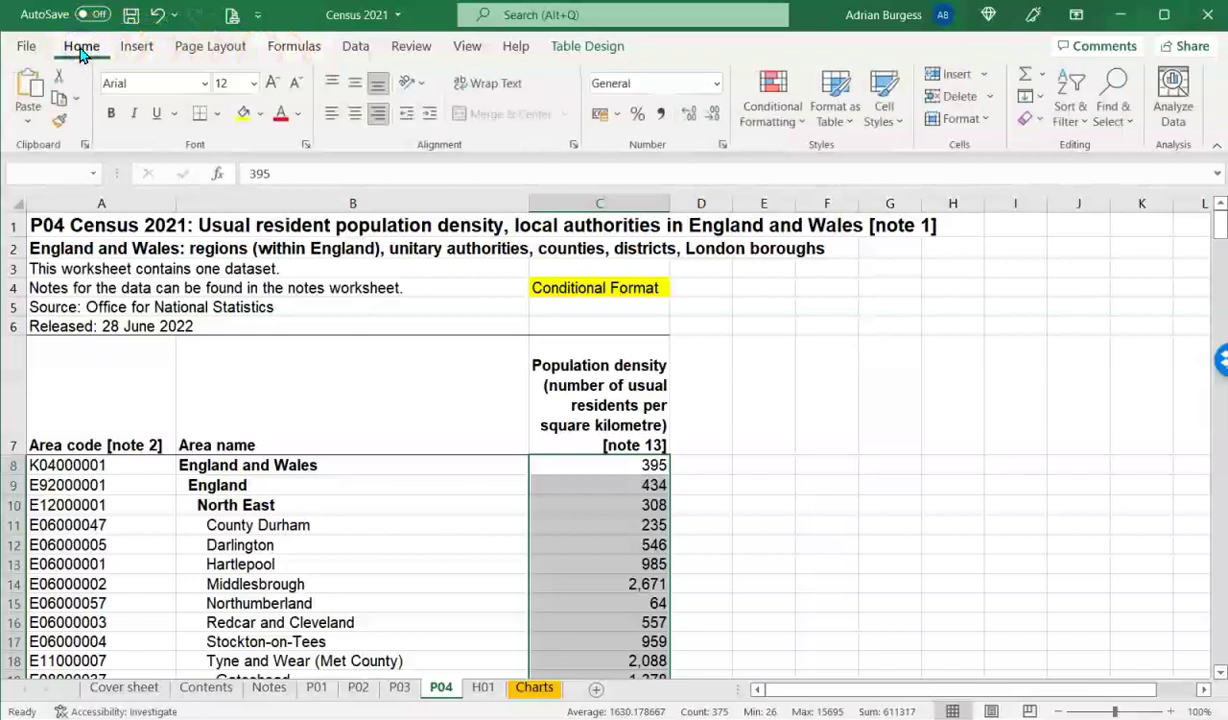
{"action": "left_click", "coordinate": [795, 123]}
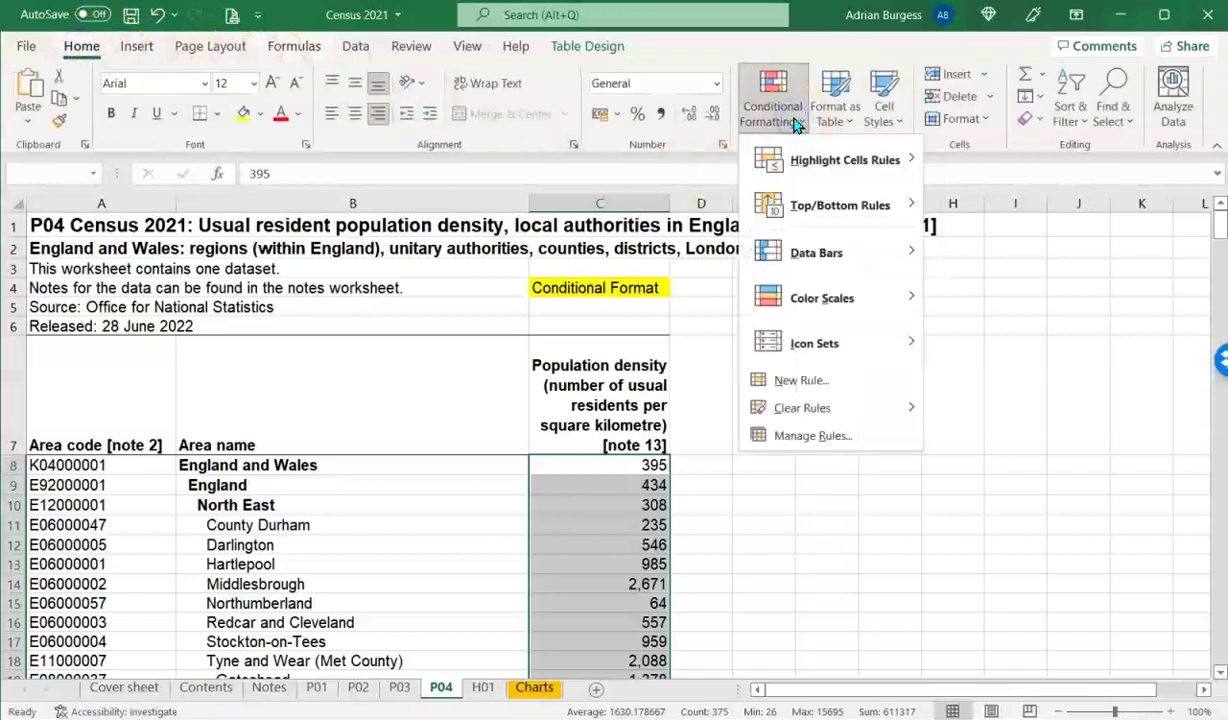
{"action": "mouse_move", "coordinate": [822, 253]}
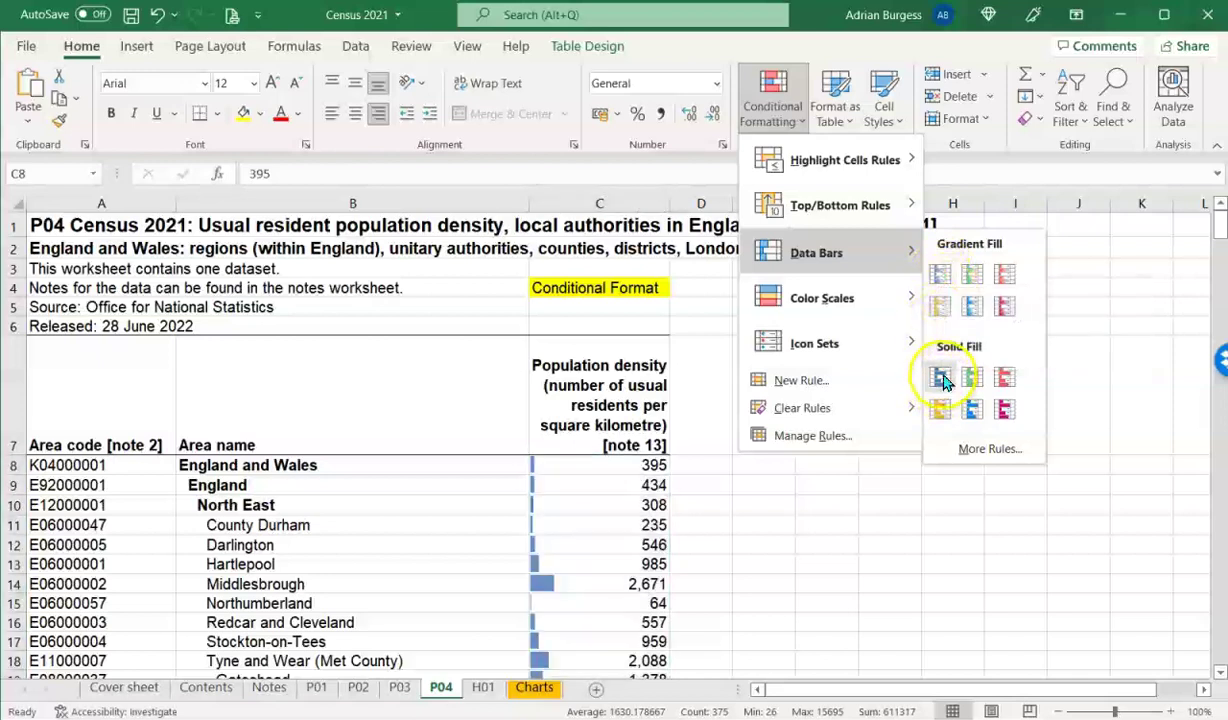
{"action": "mouse_move", "coordinate": [845, 305]}
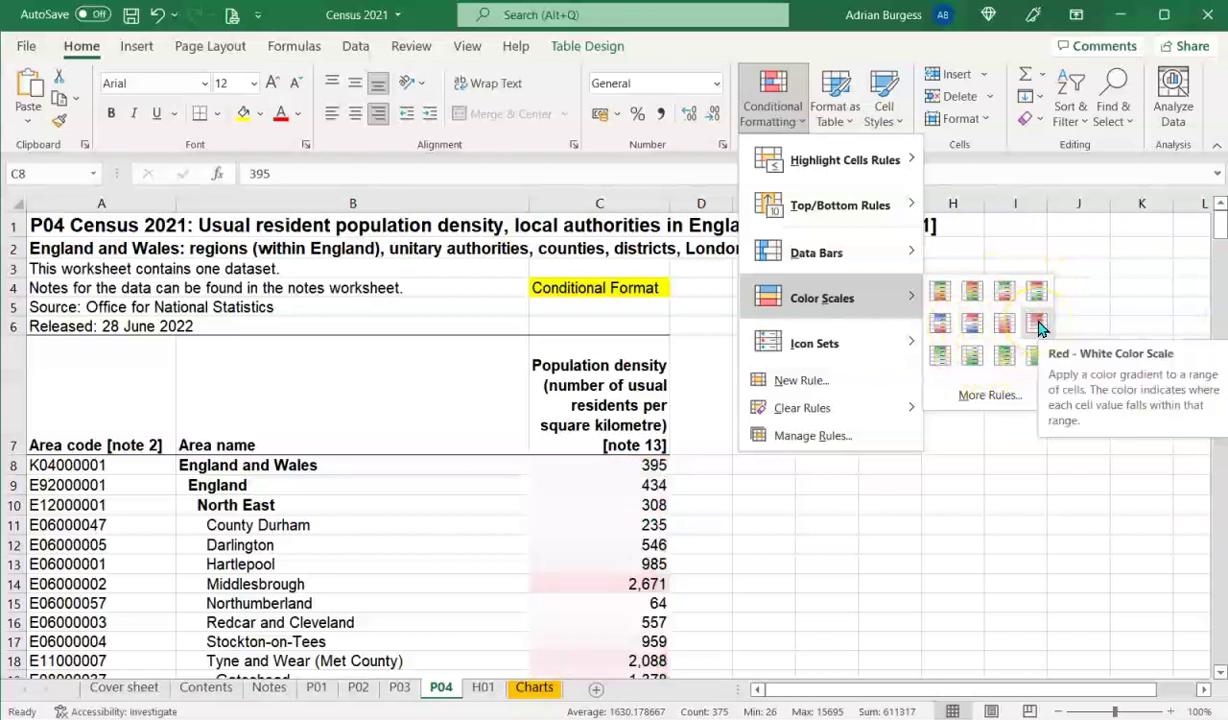
{"action": "mouse_move", "coordinate": [890, 335]}
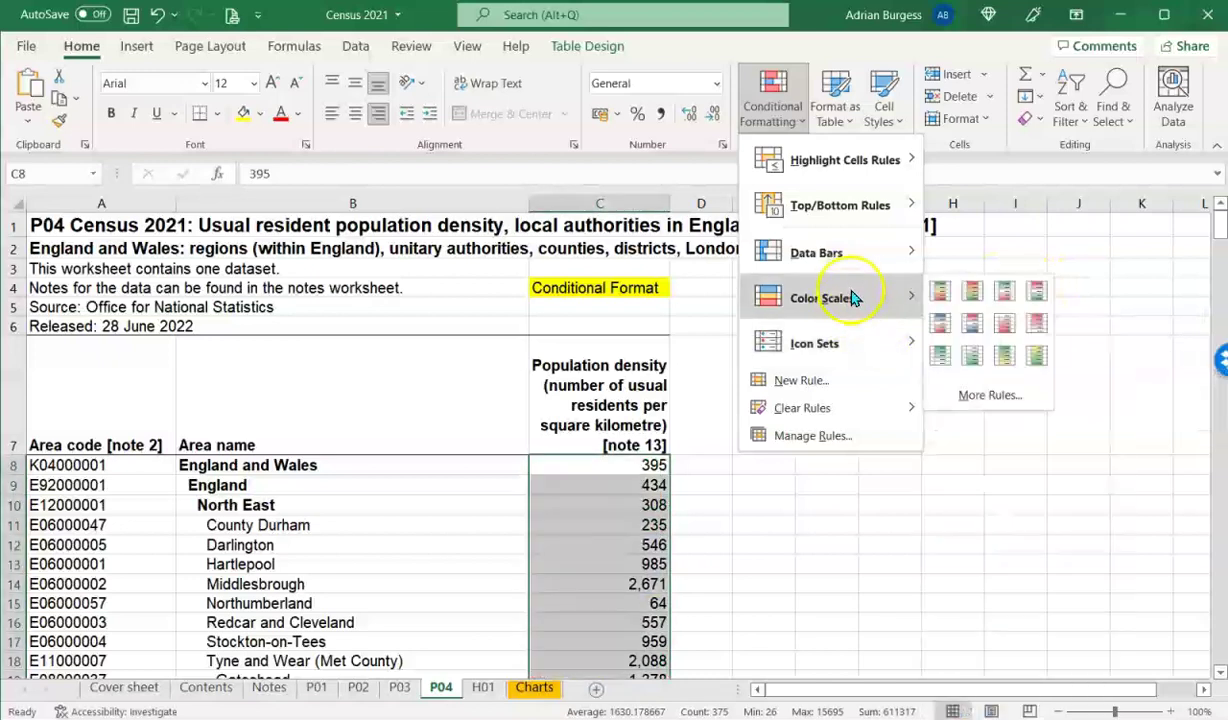
{"action": "left_click", "coordinate": [976, 293]}
Examine the colour-scaled densities of the Cumbria districts, checking Eden's value in C36
{"action": "scroll", "coordinate": [645, 531], "scroll_direction": "down", "scroll_amount": 4}
{"action": "scroll", "coordinate": [680, 490], "scroll_direction": "down", "scroll_amount": 4}
{"action": "left_click", "coordinate": [736, 428]}
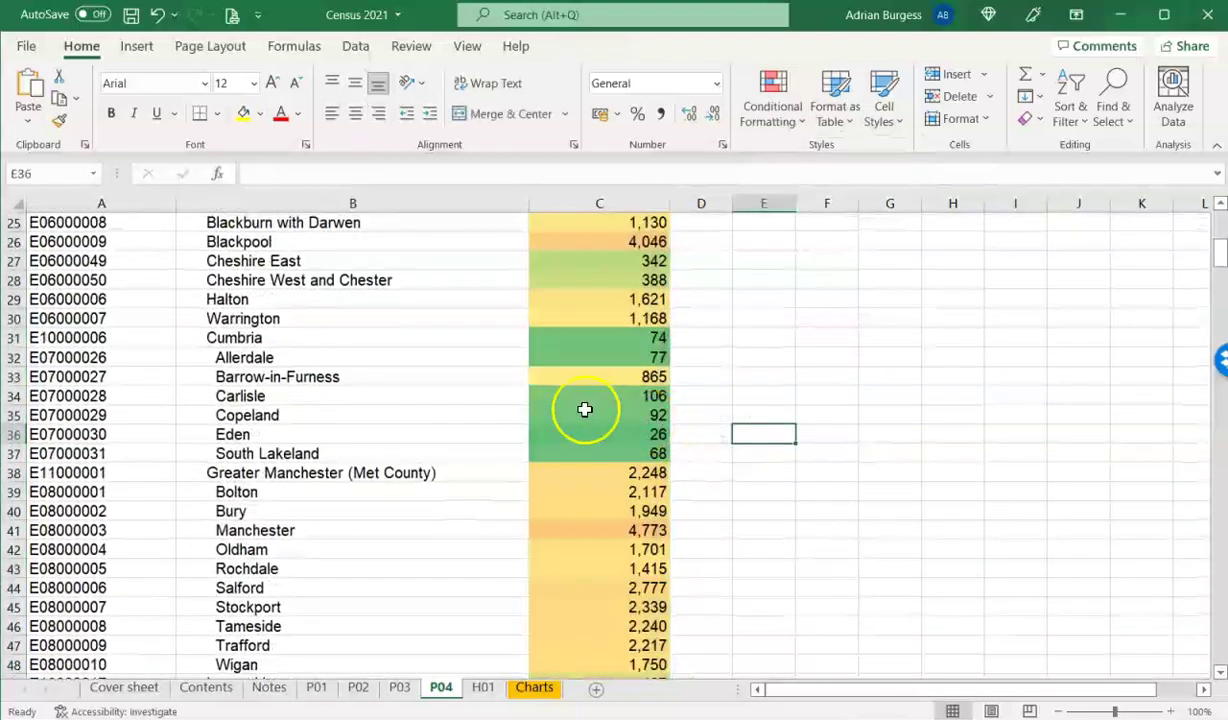
{"action": "left_click", "coordinate": [372, 424]}
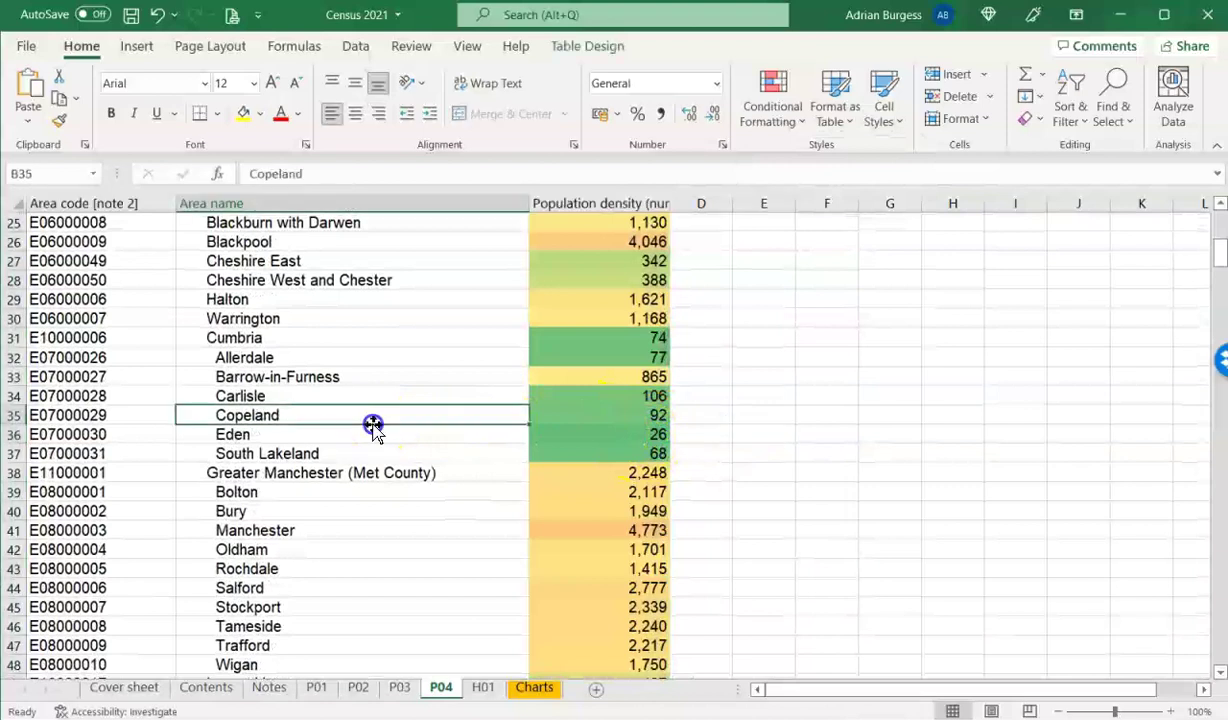
{"action": "left_click", "coordinate": [295, 434]}
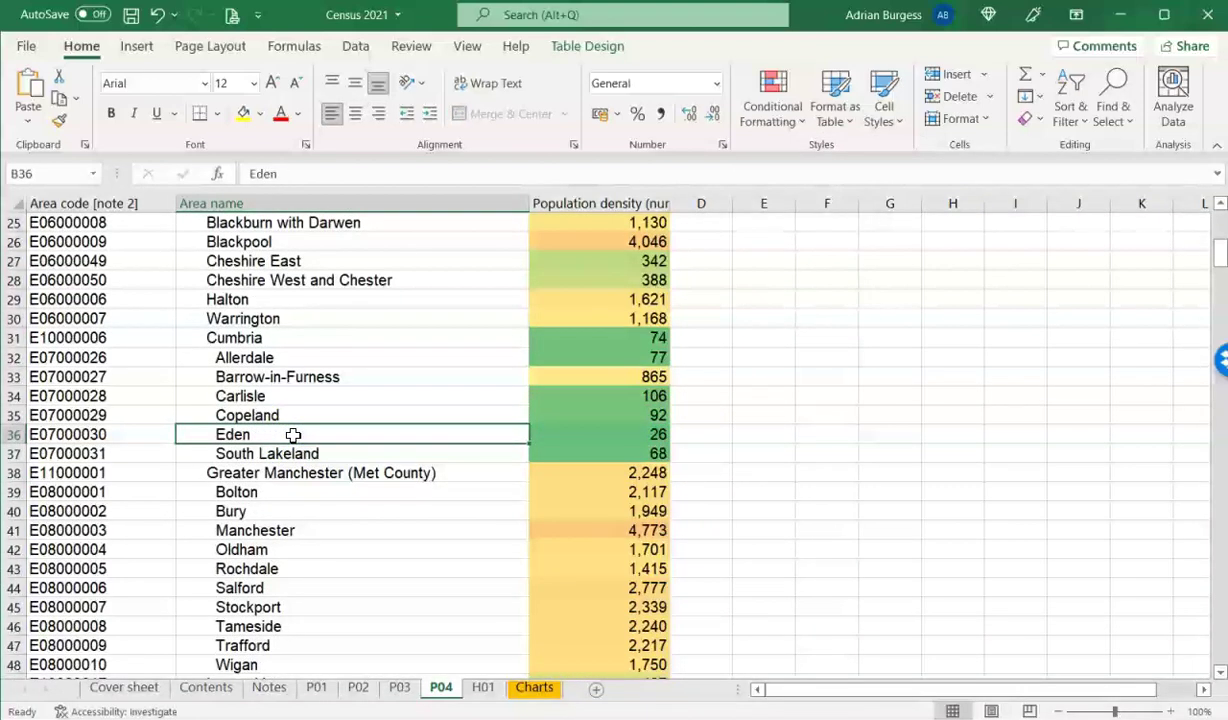
{"action": "key", "text": "Right"}
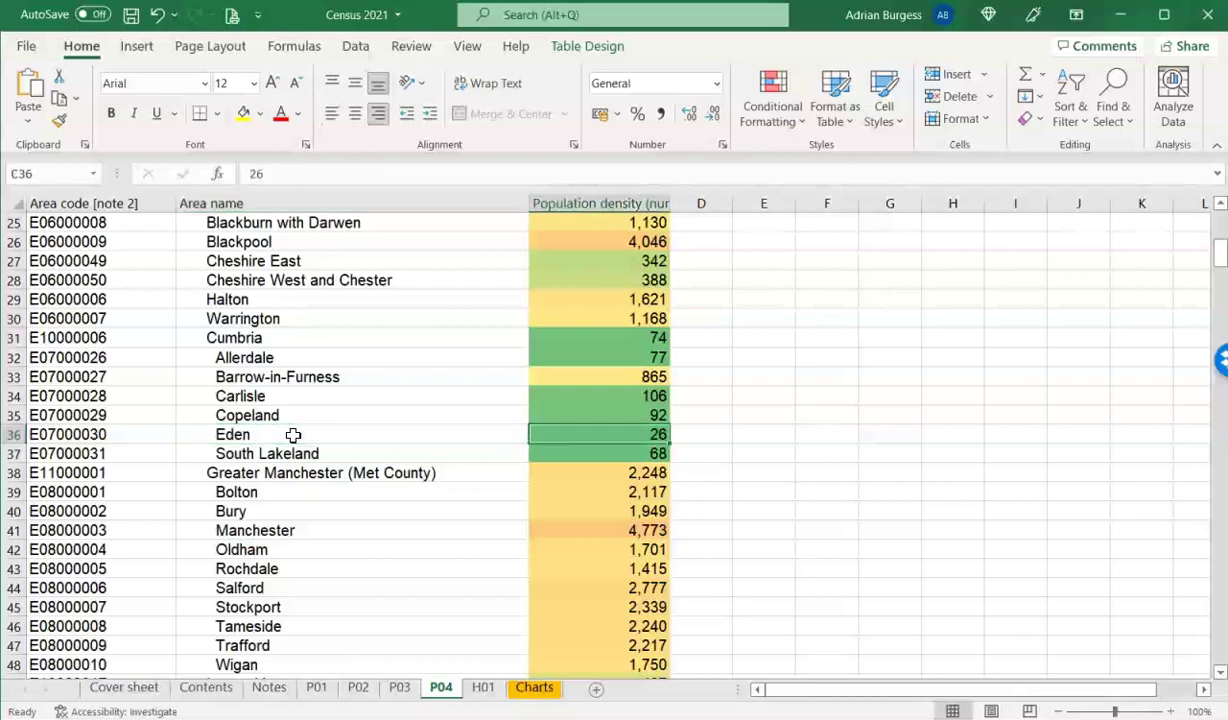
{"action": "scroll", "coordinate": [293, 435], "scroll_direction": "up", "scroll_amount": 8}
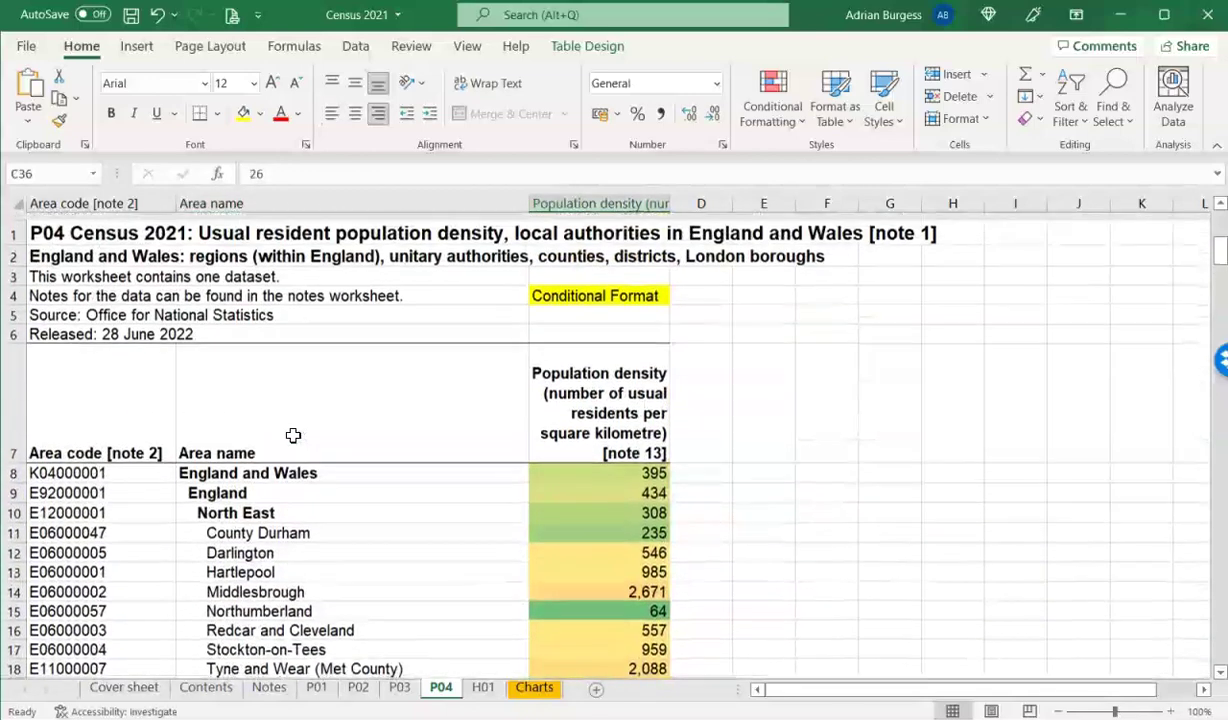
Check the density heading in C7 and compare Eden's coloured value in C36 with Manchester's in C41
{"action": "left_click", "coordinate": [565, 415]}
{"action": "scroll", "coordinate": [583, 421], "scroll_direction": "down", "scroll_amount": 8}
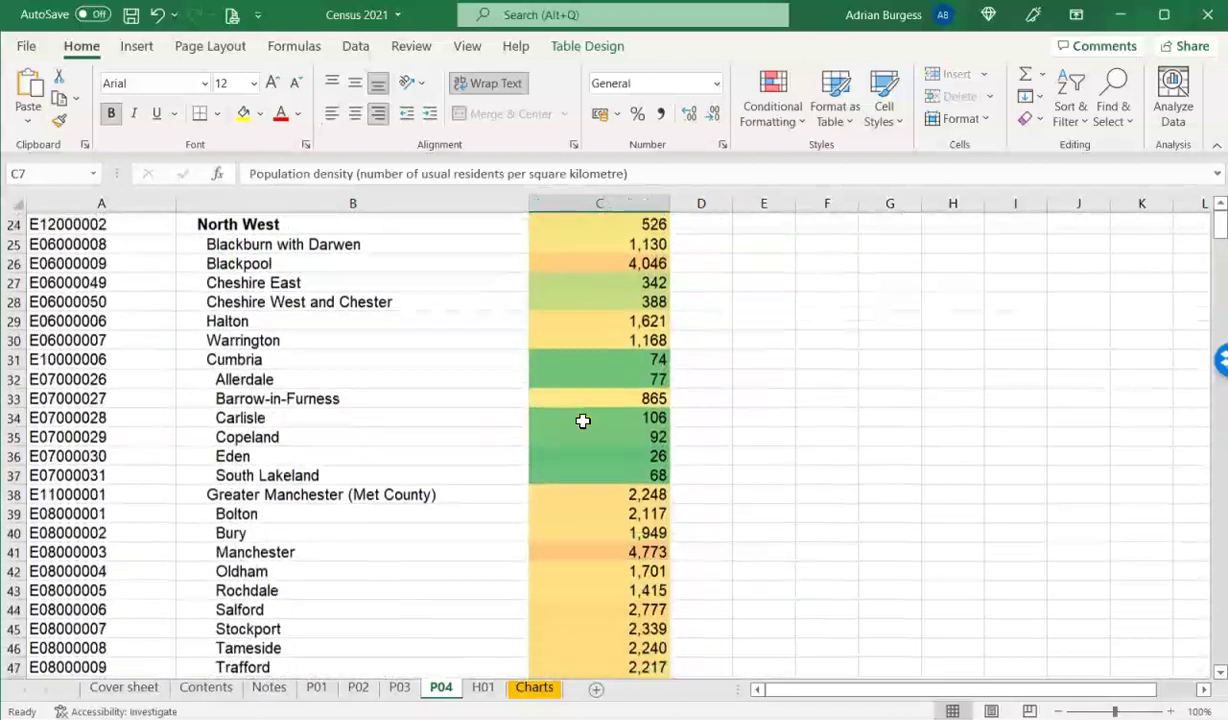
{"action": "scroll", "coordinate": [620, 412], "scroll_direction": "down", "scroll_amount": 1}
{"action": "left_click", "coordinate": [649, 397]}
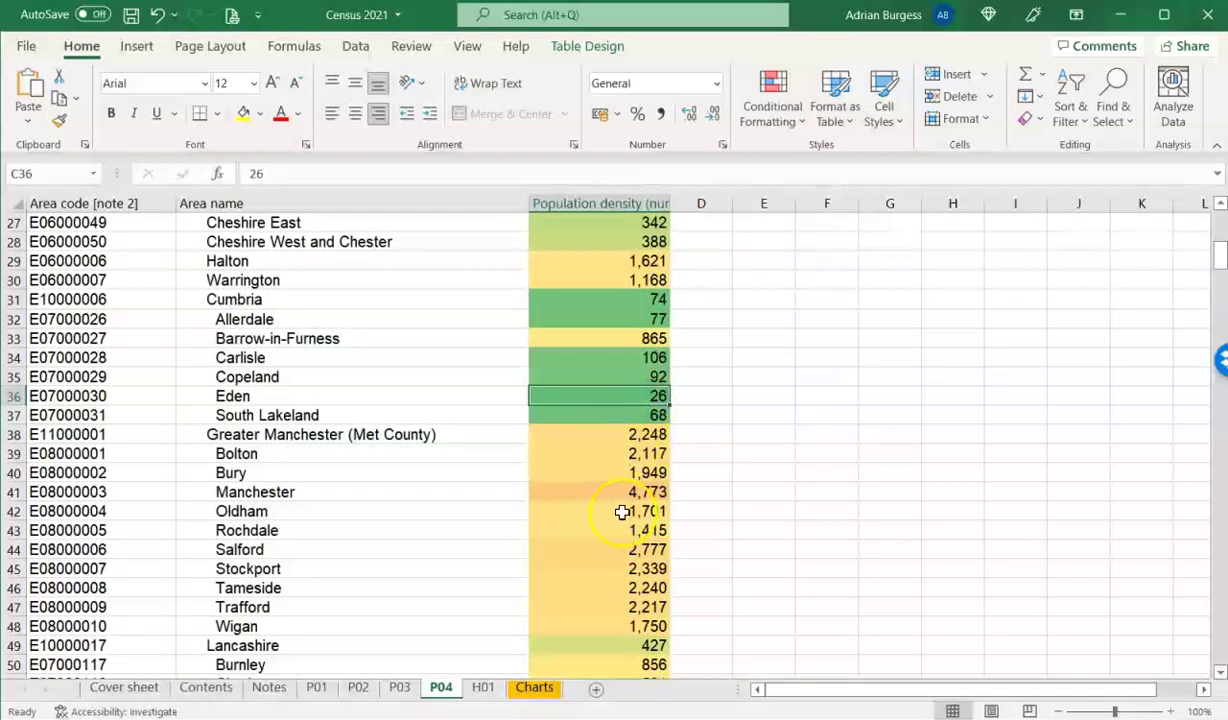
{"action": "scroll", "coordinate": [622, 495], "scroll_direction": "up", "scroll_amount": 2}
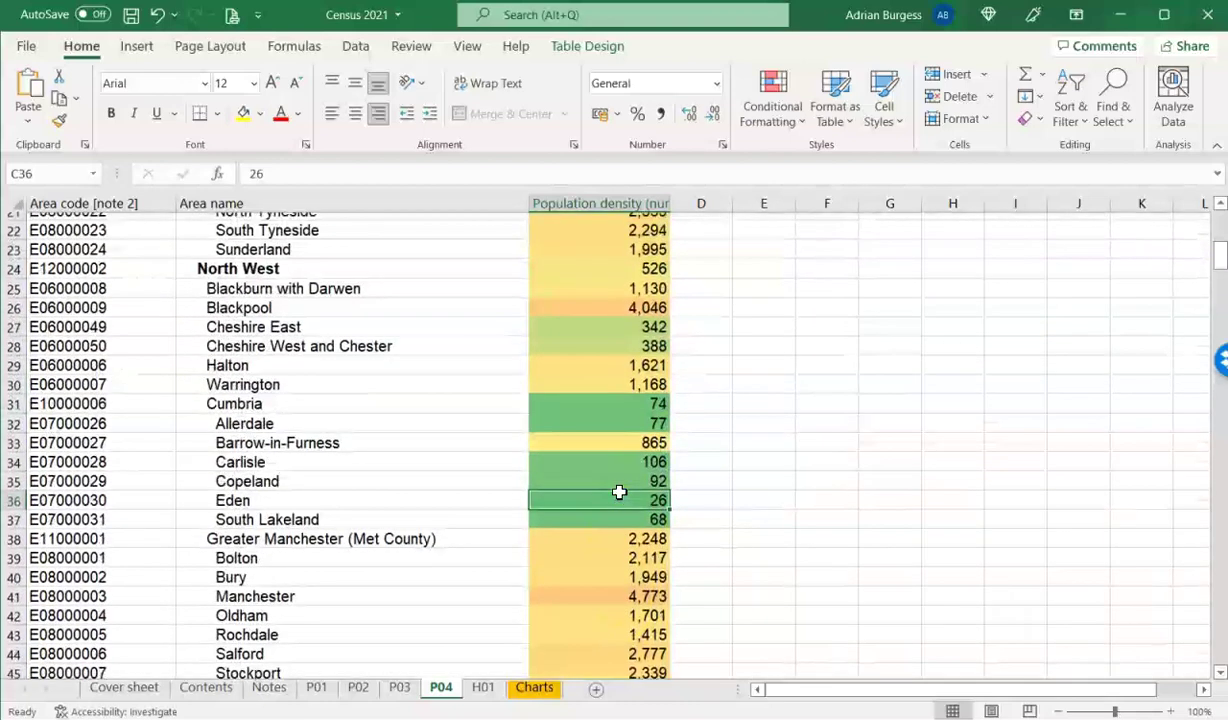
{"action": "scroll", "coordinate": [694, 509], "scroll_direction": "down", "scroll_amount": 2}
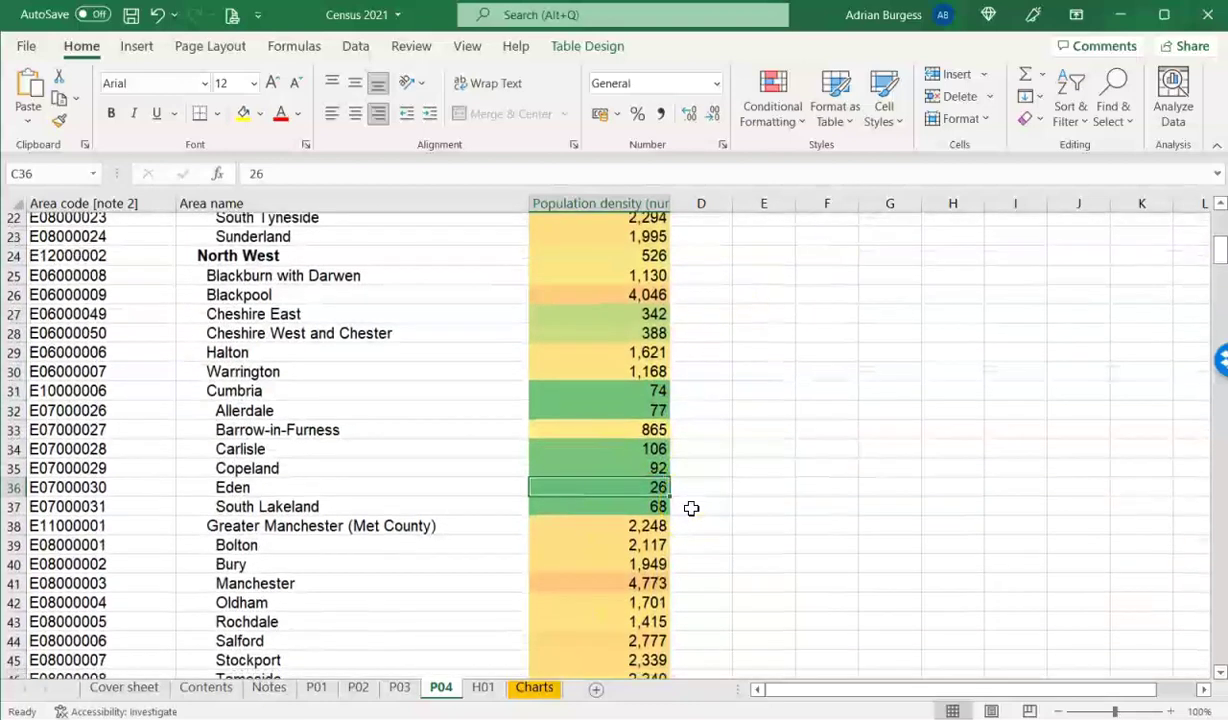
{"action": "scroll", "coordinate": [691, 509], "scroll_direction": "down", "scroll_amount": 2}
{"action": "left_click", "coordinate": [612, 416]}
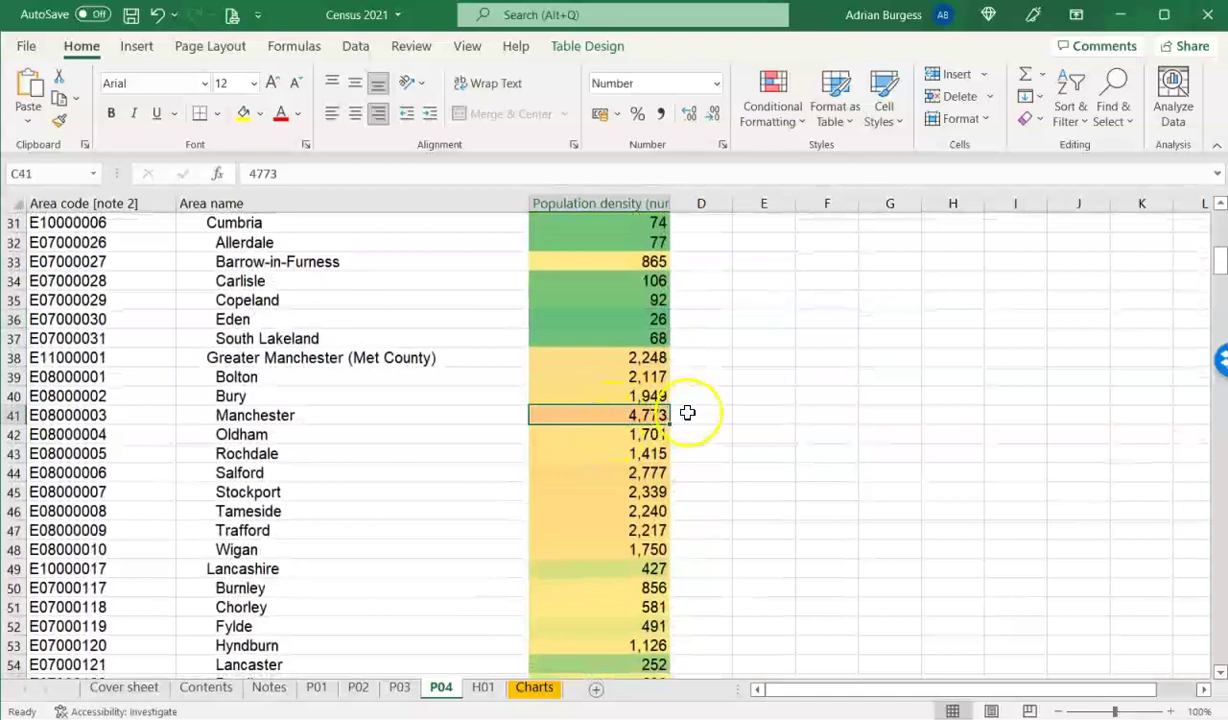
Examine the coloured densities of London and the Inner London boroughs, including Camden, Hackney and Tower Hamlets
{"action": "scroll", "coordinate": [652, 482], "scroll_direction": "down", "scroll_amount": 17}
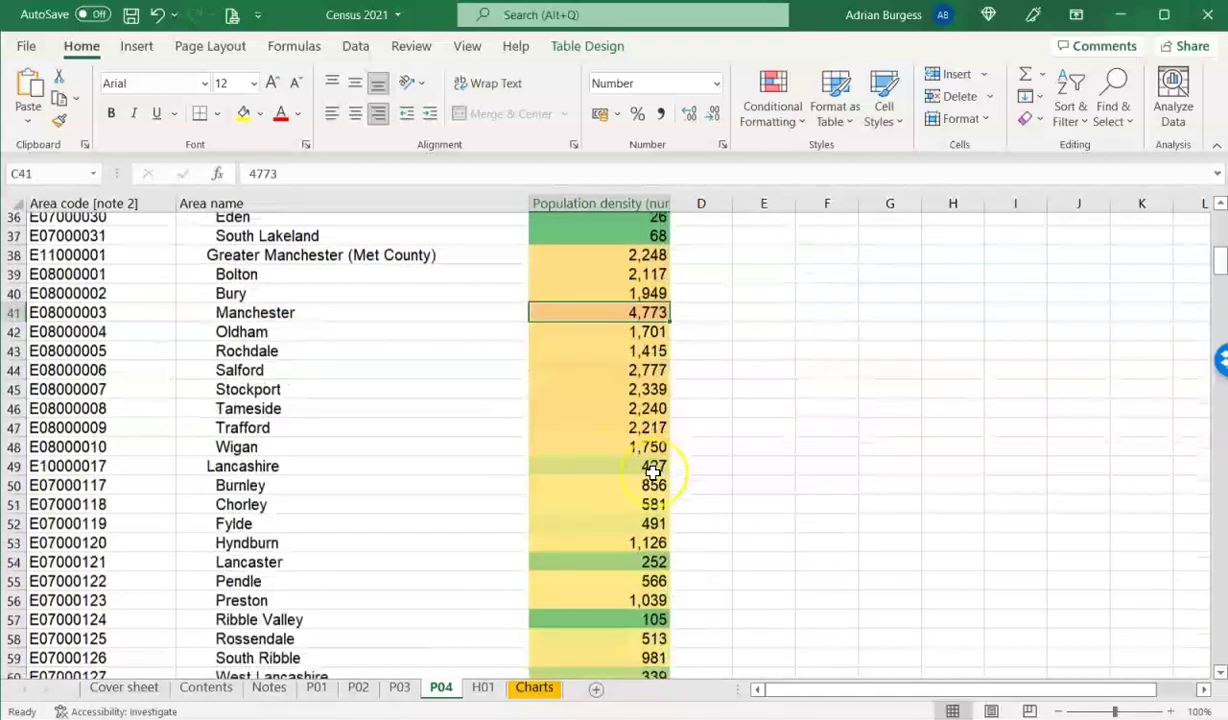
{"action": "scroll", "coordinate": [652, 474], "scroll_direction": "down", "scroll_amount": 6}
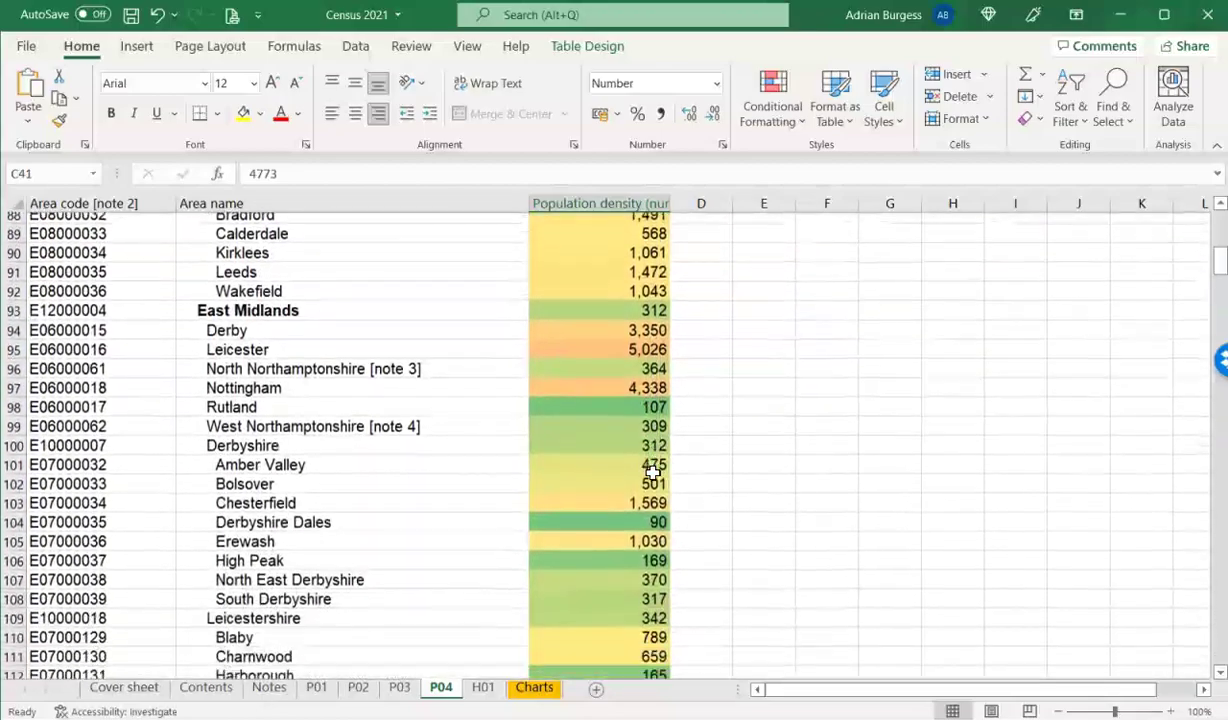
{"action": "scroll", "coordinate": [652, 472], "scroll_direction": "down", "scroll_amount": 20}
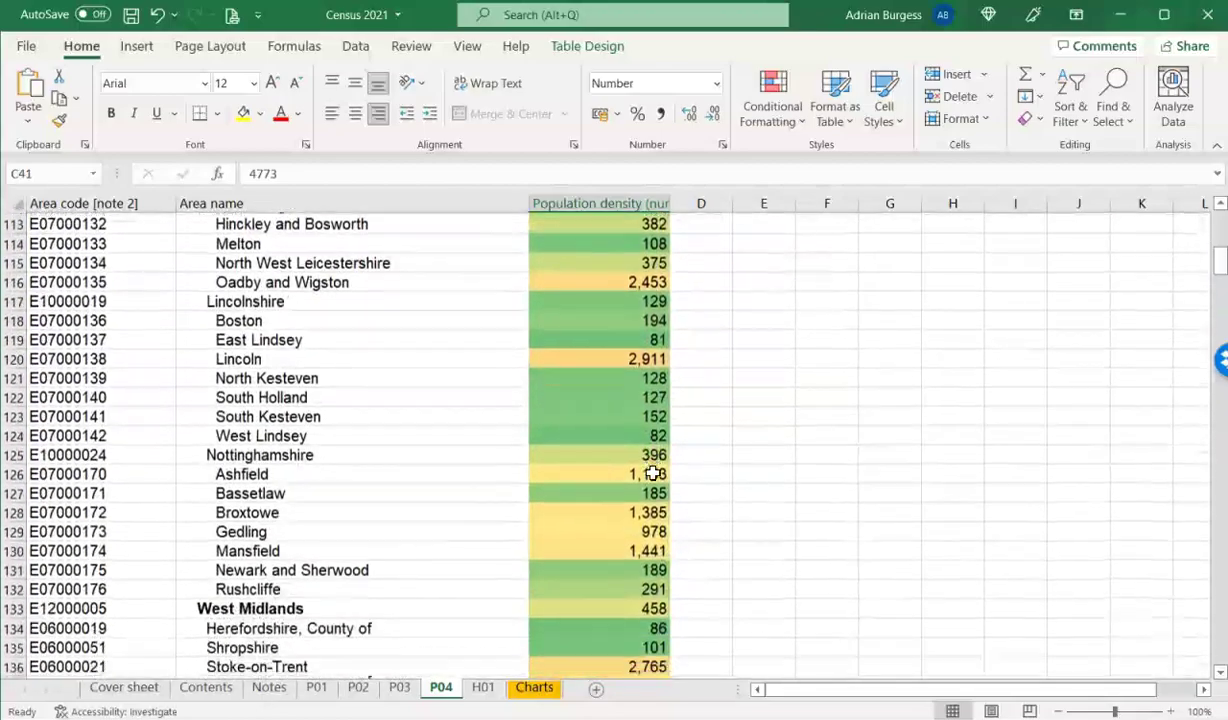
{"action": "scroll", "coordinate": [652, 472], "scroll_direction": "down", "scroll_amount": 18}
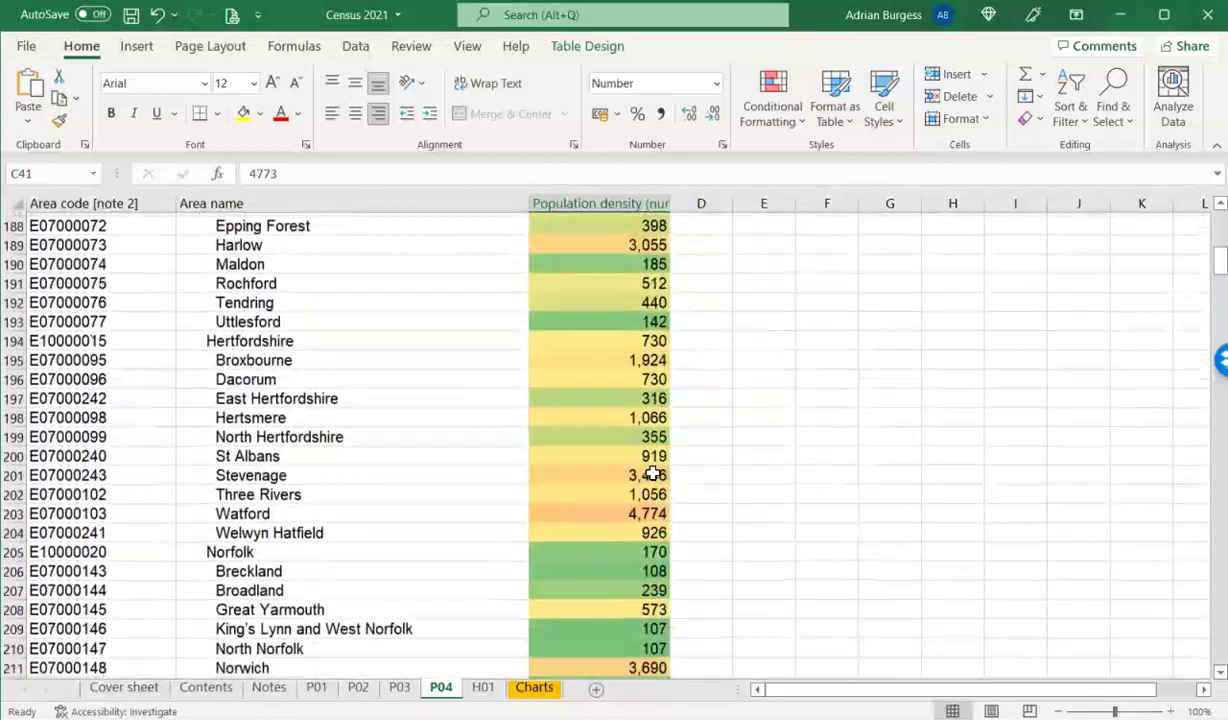
{"action": "scroll", "coordinate": [652, 472], "scroll_direction": "up", "scroll_amount": 1}
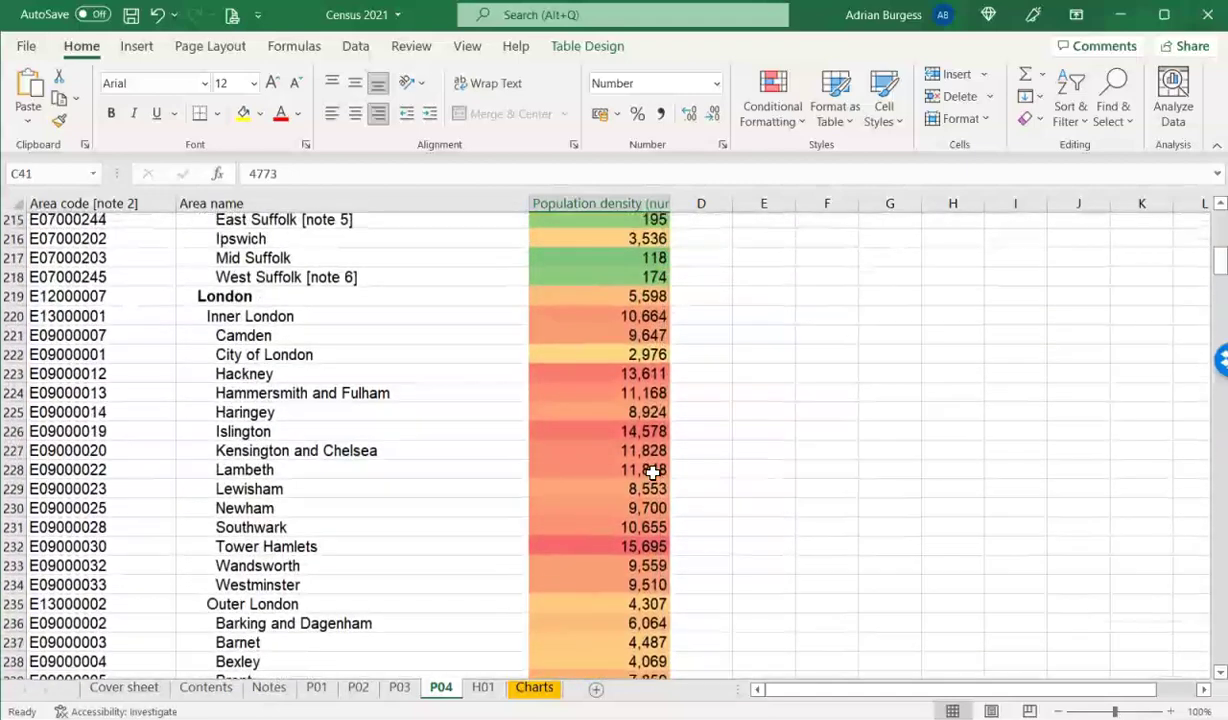
{"action": "left_click", "coordinate": [324, 266]}
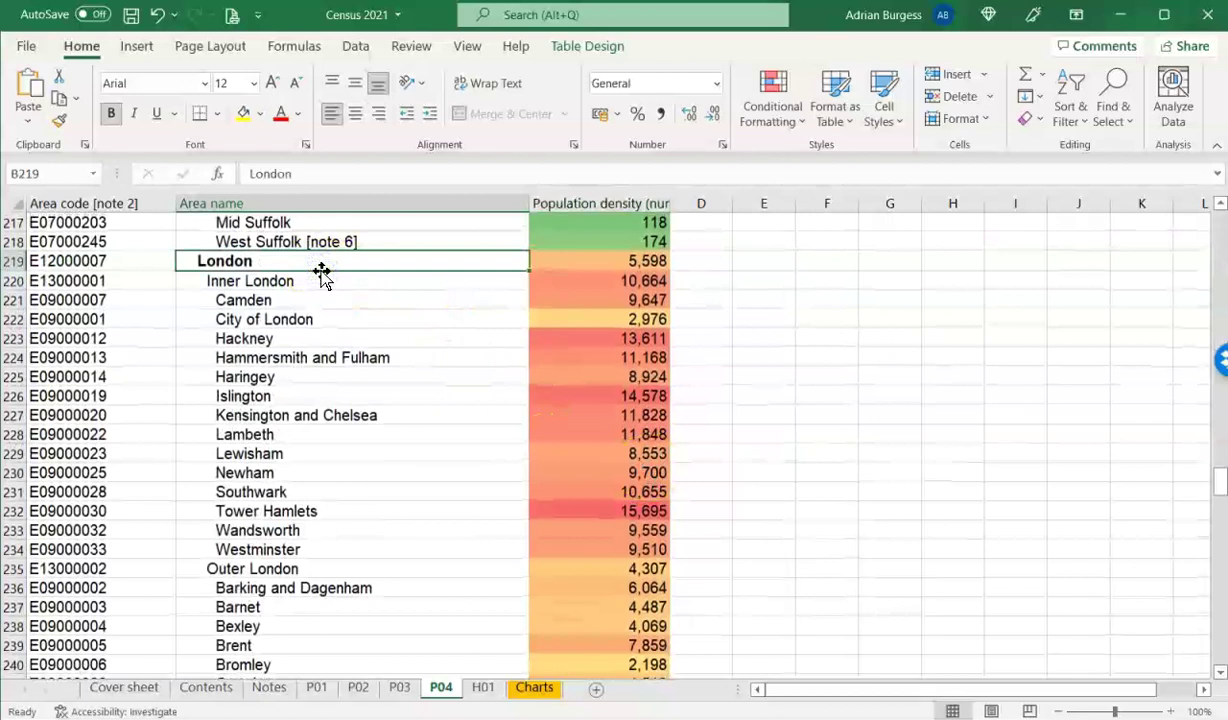
{"action": "key", "text": "Down"}
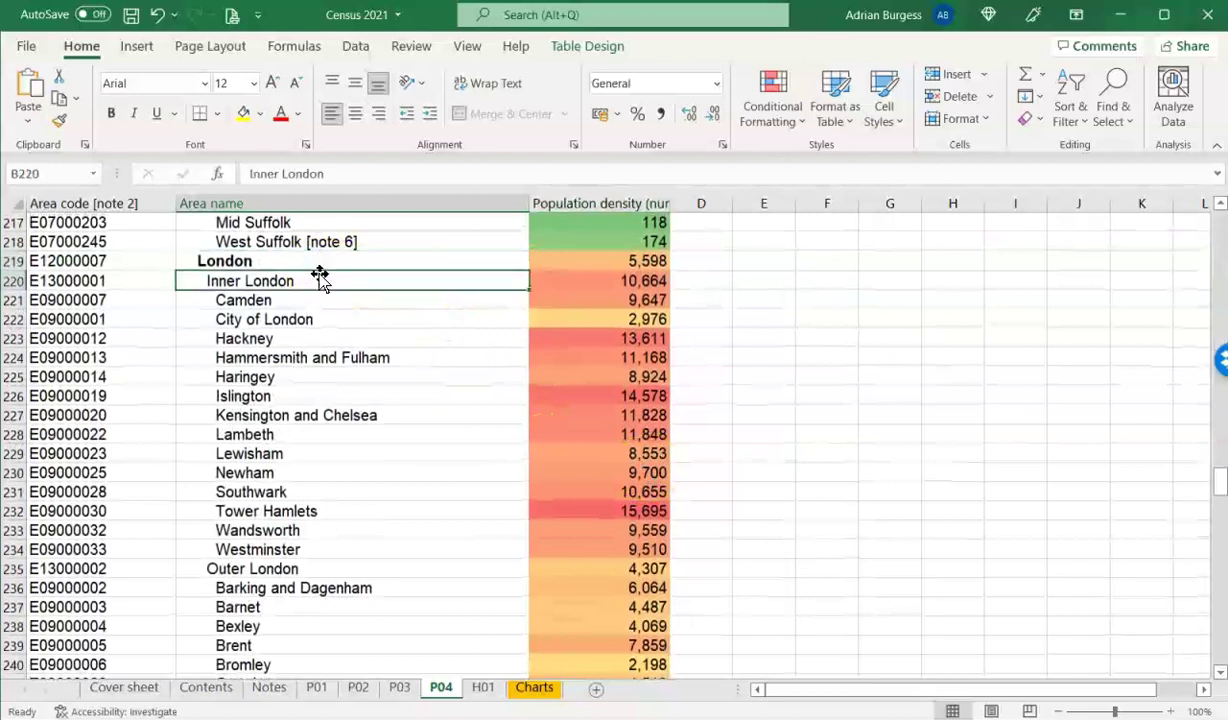
{"action": "key", "text": "Right"}
{"action": "key", "text": "Left"}
{"action": "key", "text": "Right"}
{"action": "key", "text": "Down"}
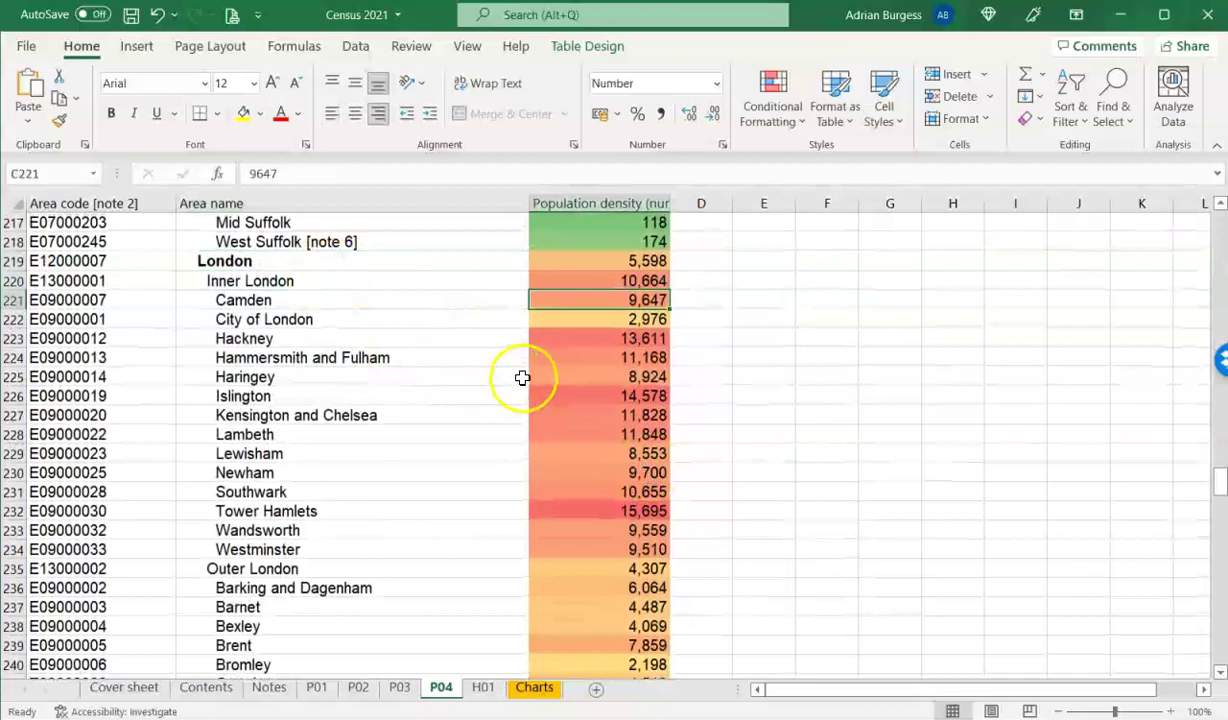
{"action": "left_click", "coordinate": [599, 339]}
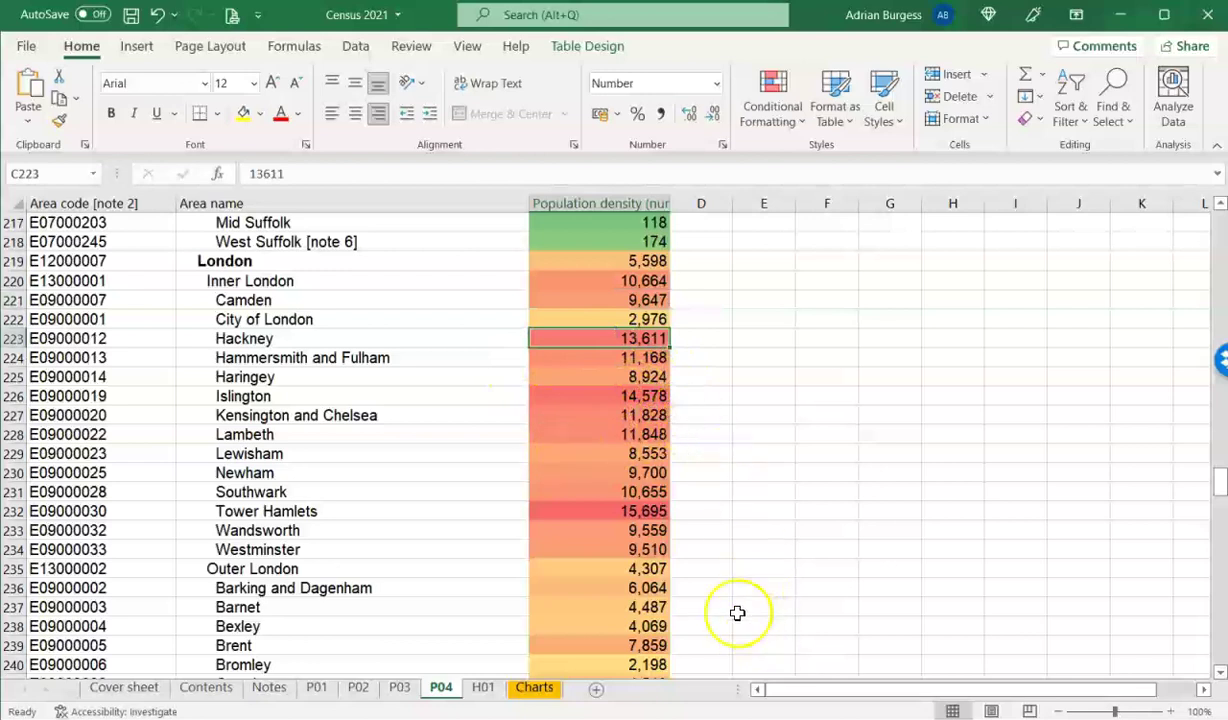
{"action": "left_click", "coordinate": [622, 510]}
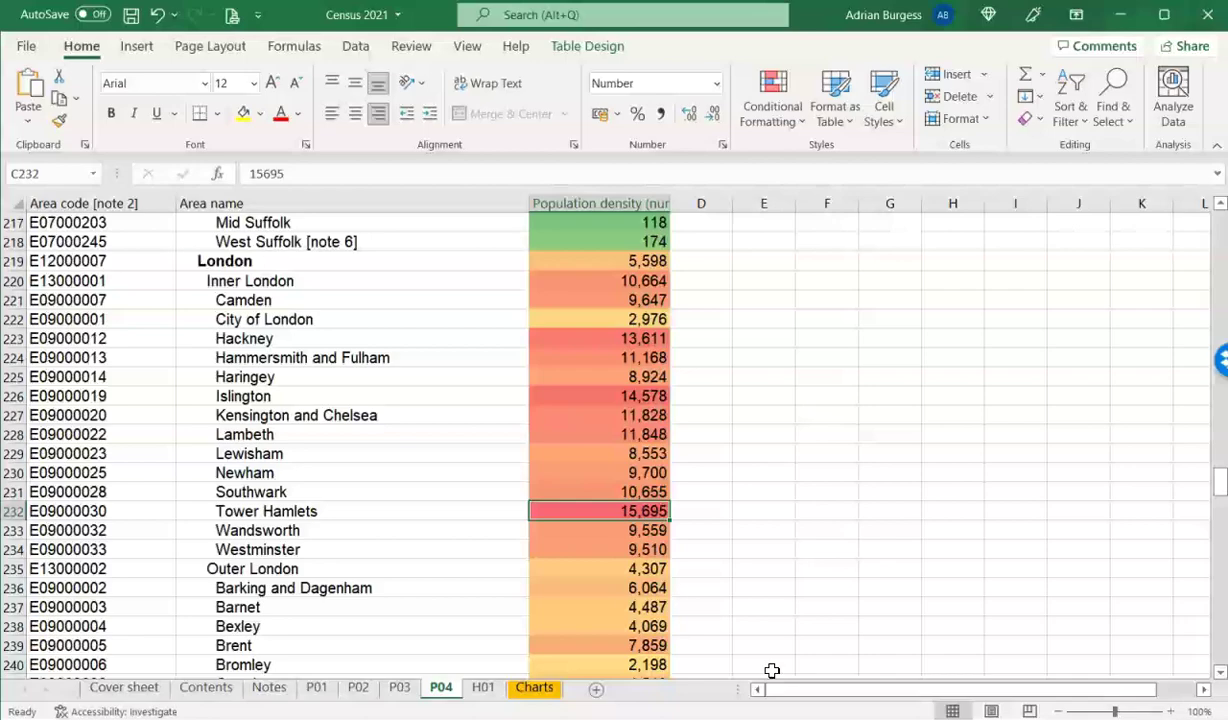
Examine the colour-scaled densities from Outer London through the South East and South West to Wales, checking Powys's value in C367
{"action": "scroll", "coordinate": [772, 670], "scroll_direction": "down", "scroll_amount": 16}
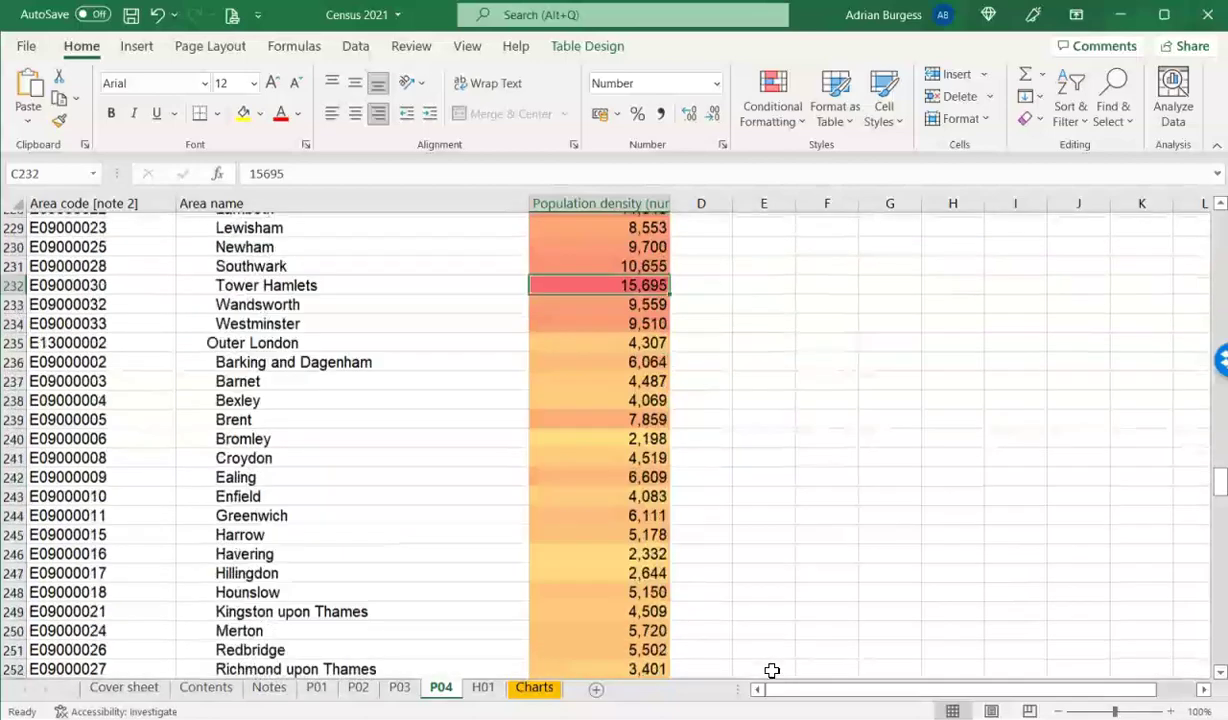
{"action": "scroll", "coordinate": [772, 670], "scroll_direction": "down", "scroll_amount": 9}
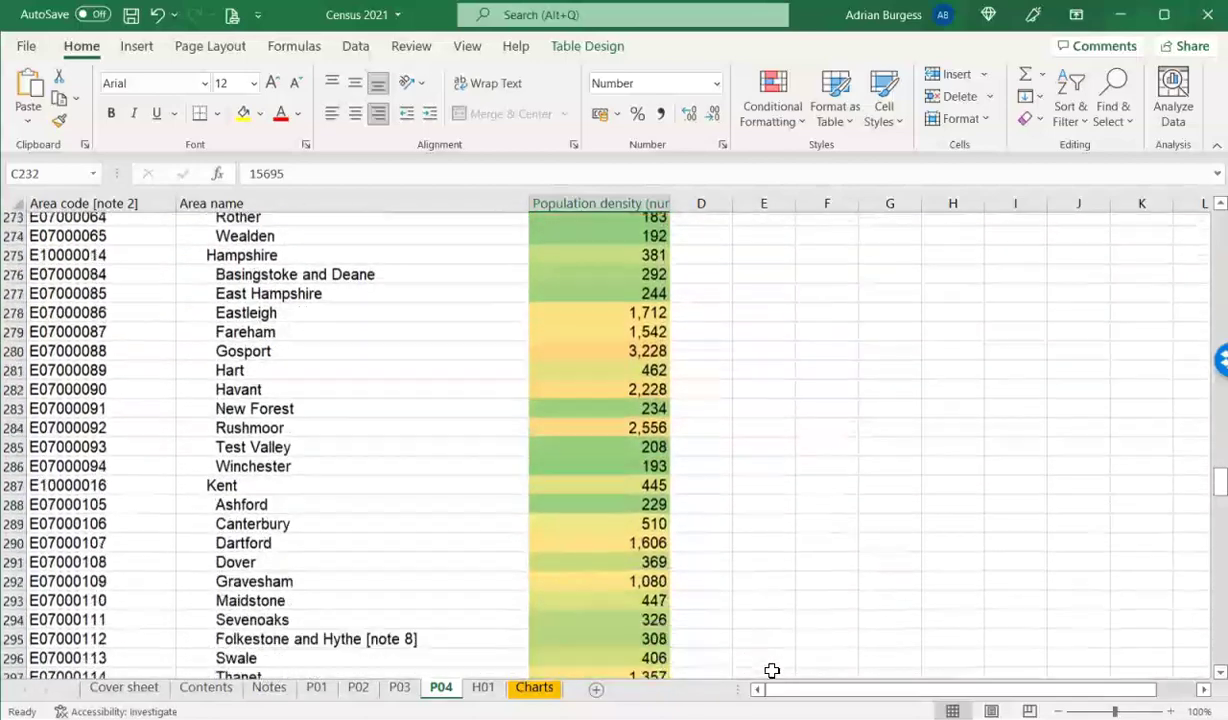
{"action": "scroll", "coordinate": [772, 670], "scroll_direction": "down", "scroll_amount": 20}
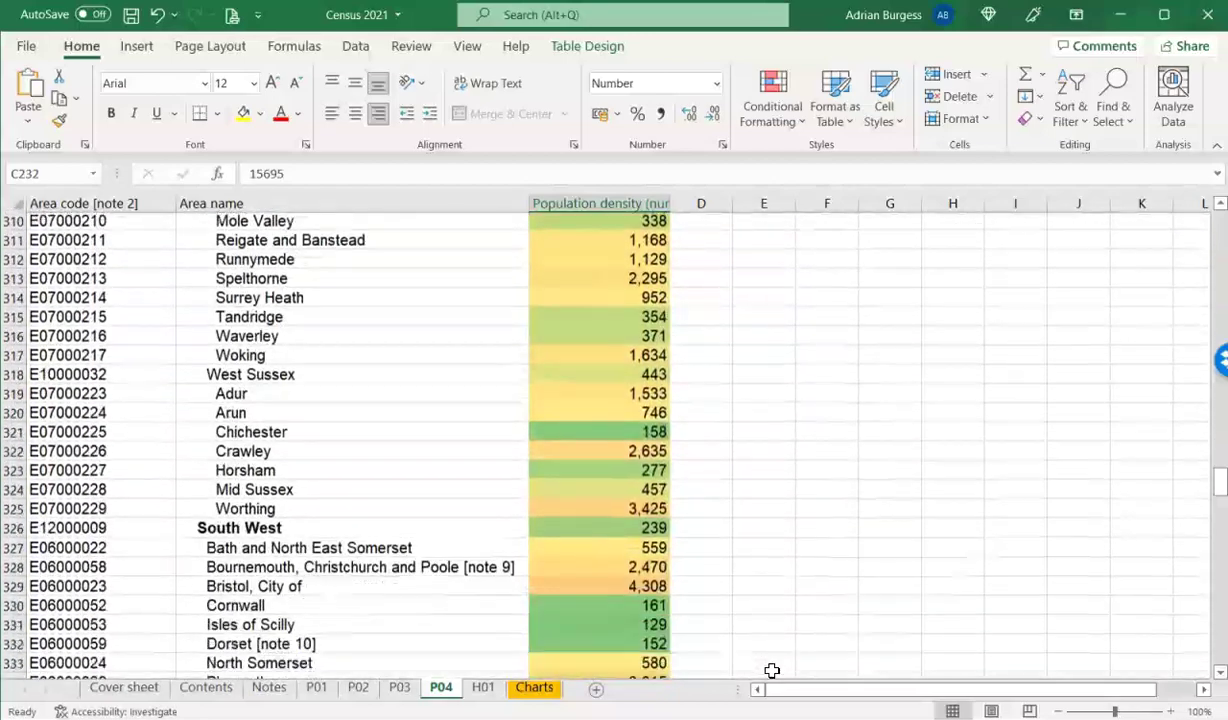
{"action": "scroll", "coordinate": [772, 670], "scroll_direction": "down", "scroll_amount": 1}
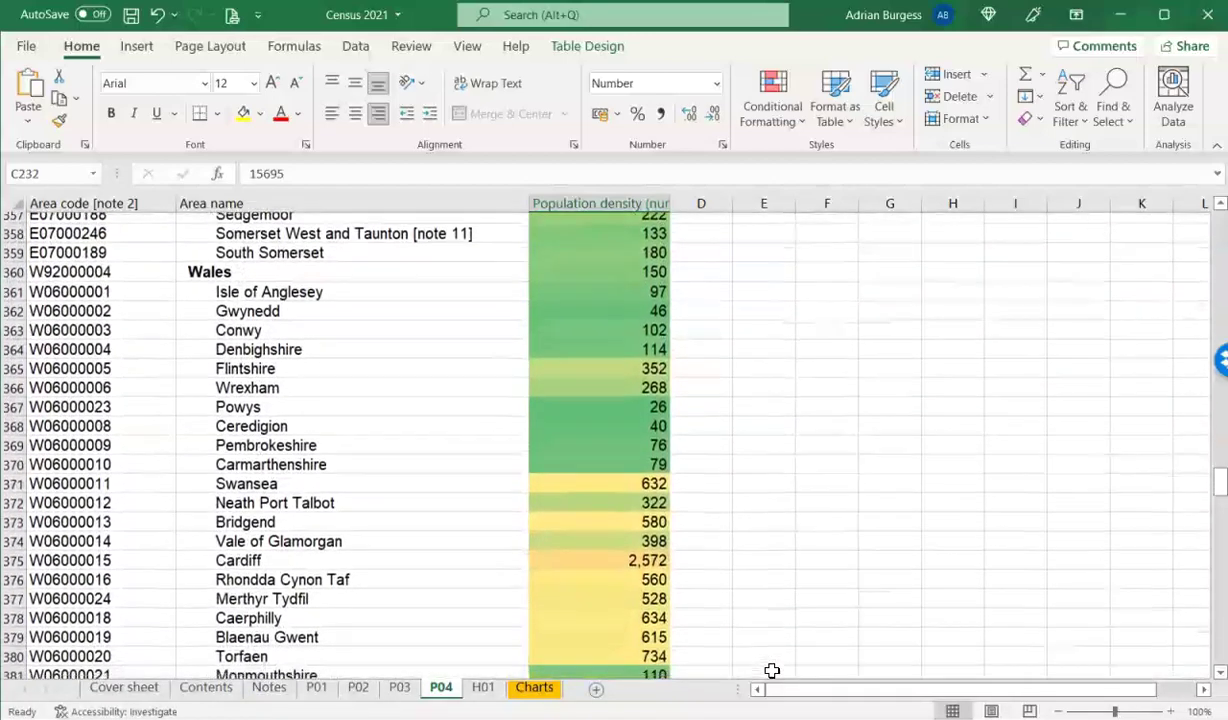
{"action": "scroll", "coordinate": [718, 505], "scroll_direction": "down", "scroll_amount": 1}
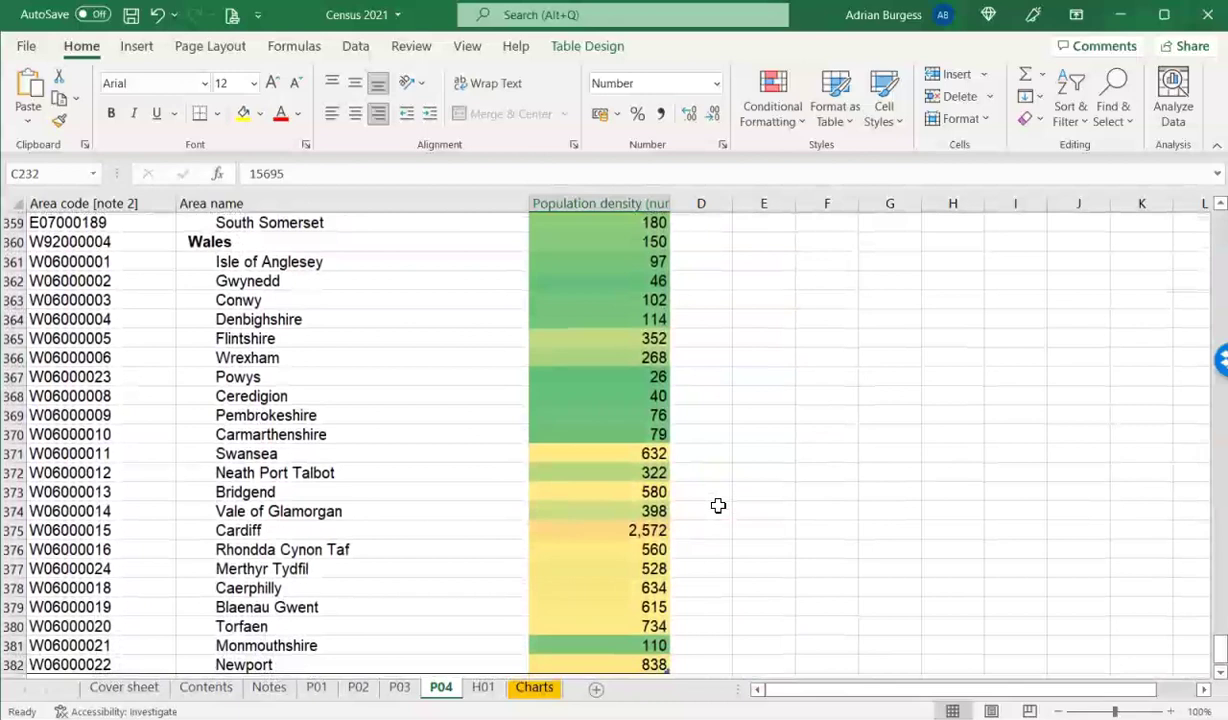
{"action": "scroll", "coordinate": [718, 505], "scroll_direction": "up", "scroll_amount": 1}
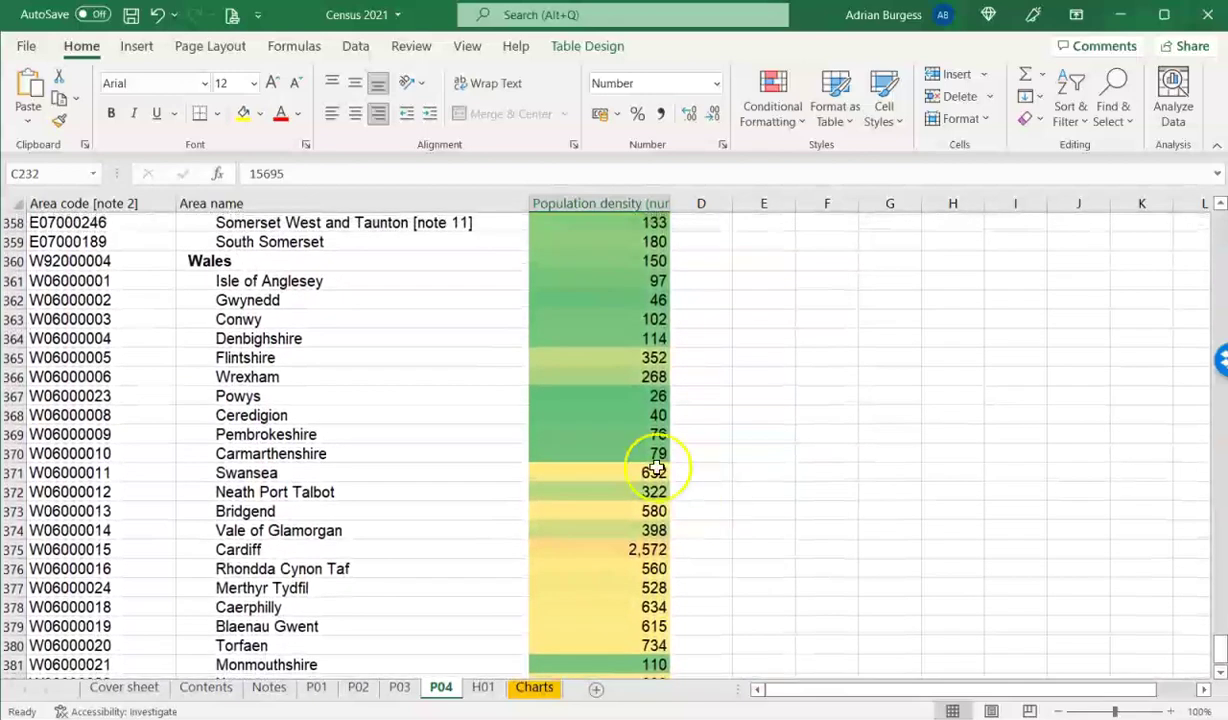
{"action": "left_click", "coordinate": [648, 395]}
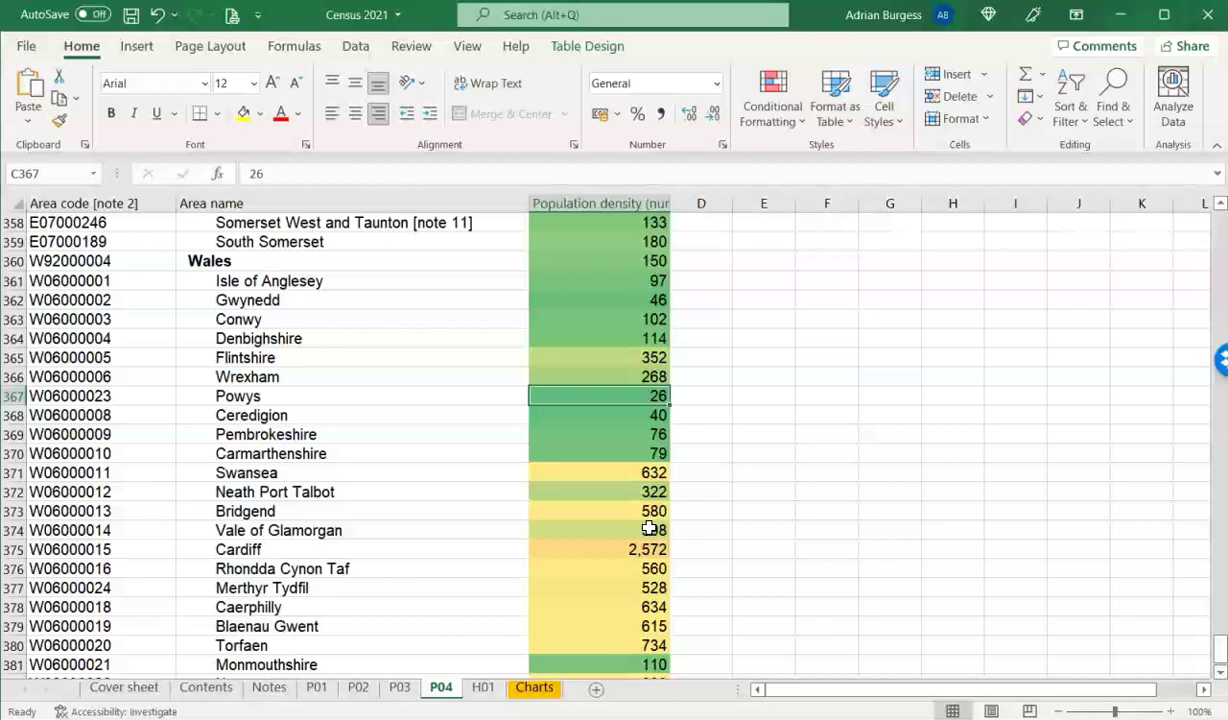
{"action": "scroll", "coordinate": [650, 529], "scroll_direction": "down", "scroll_amount": 2}
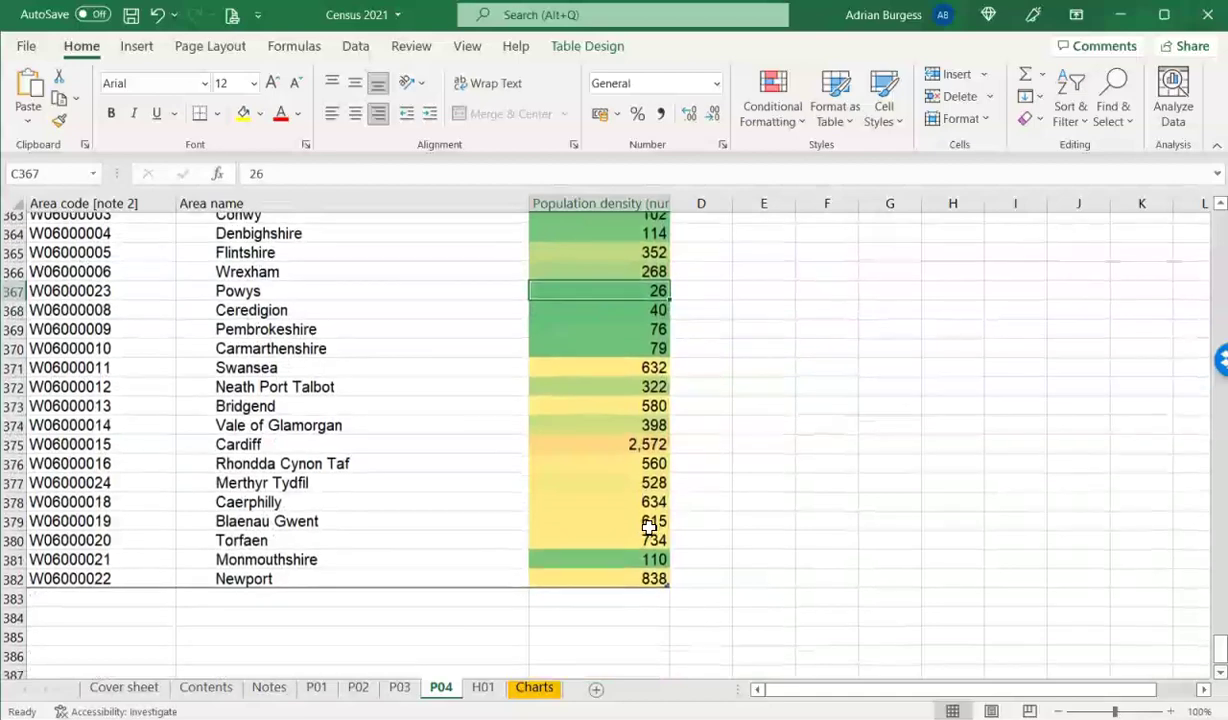
{"action": "scroll", "coordinate": [650, 522], "scroll_direction": "up", "scroll_amount": 2}
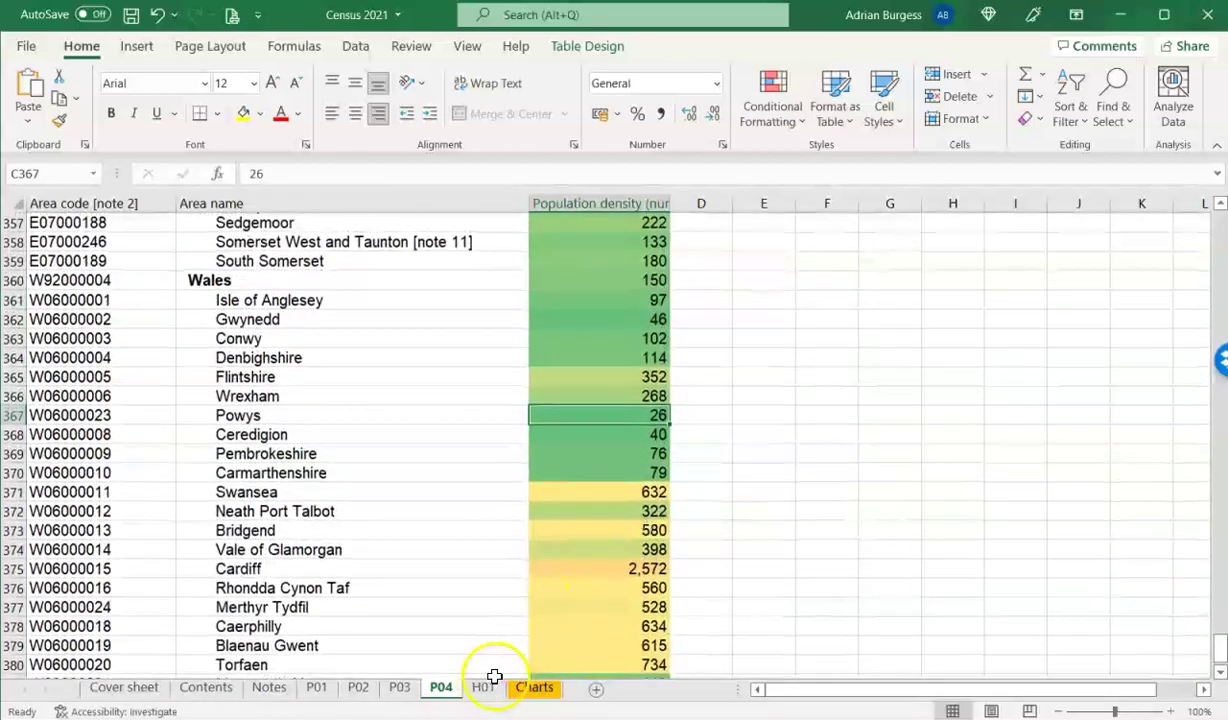
On sheet H01, inspect the people-per-household formula in E8, including its reference to sheet P01, without changing it
{"action": "left_click", "coordinate": [484, 687]}
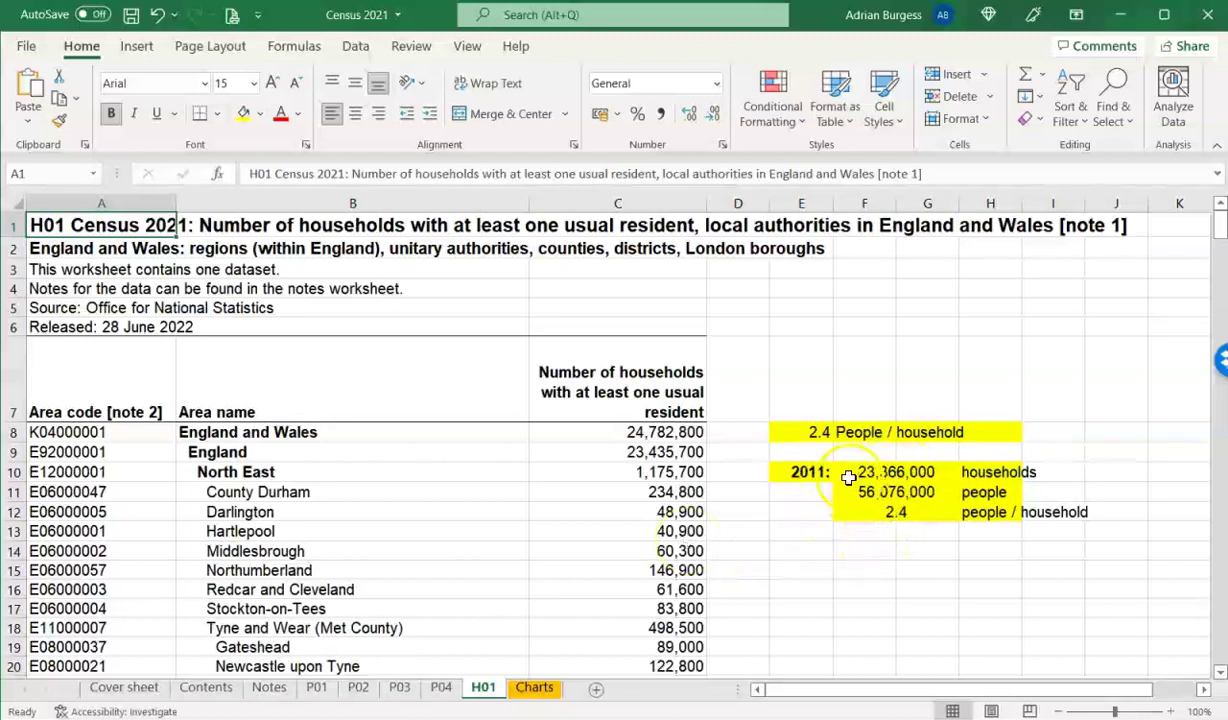
{"action": "left_click", "coordinate": [819, 432]}
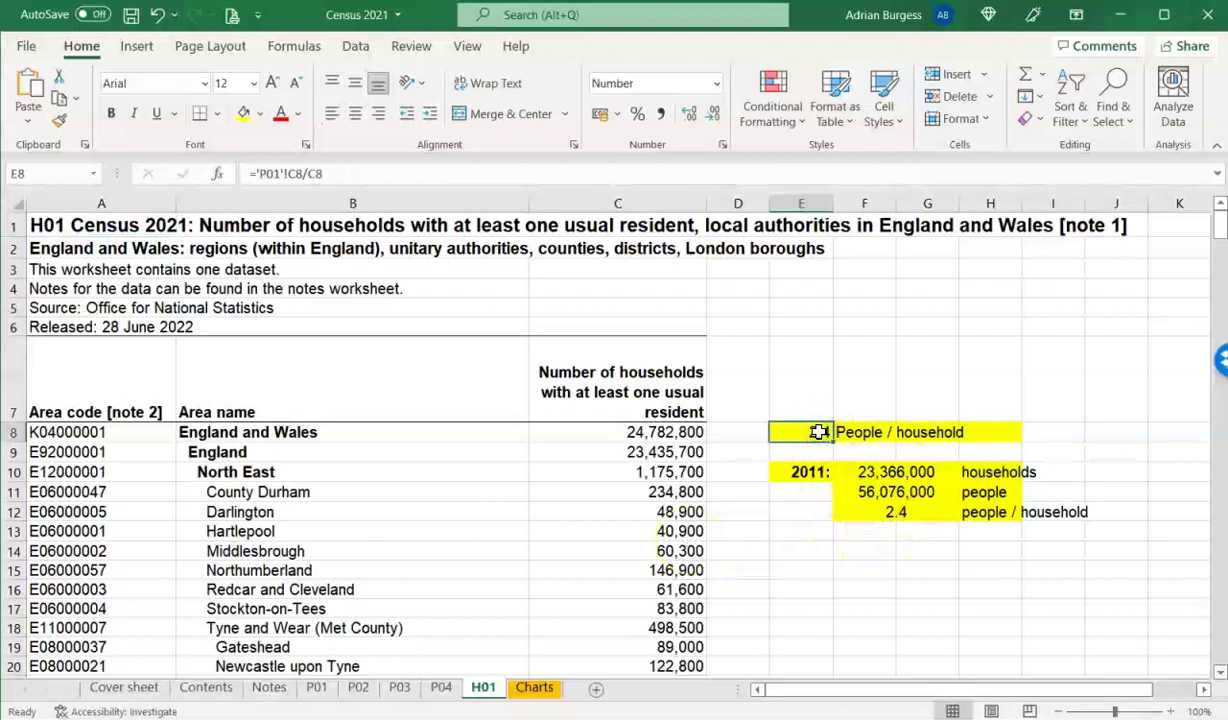
{"action": "left_click", "coordinate": [342, 174]}
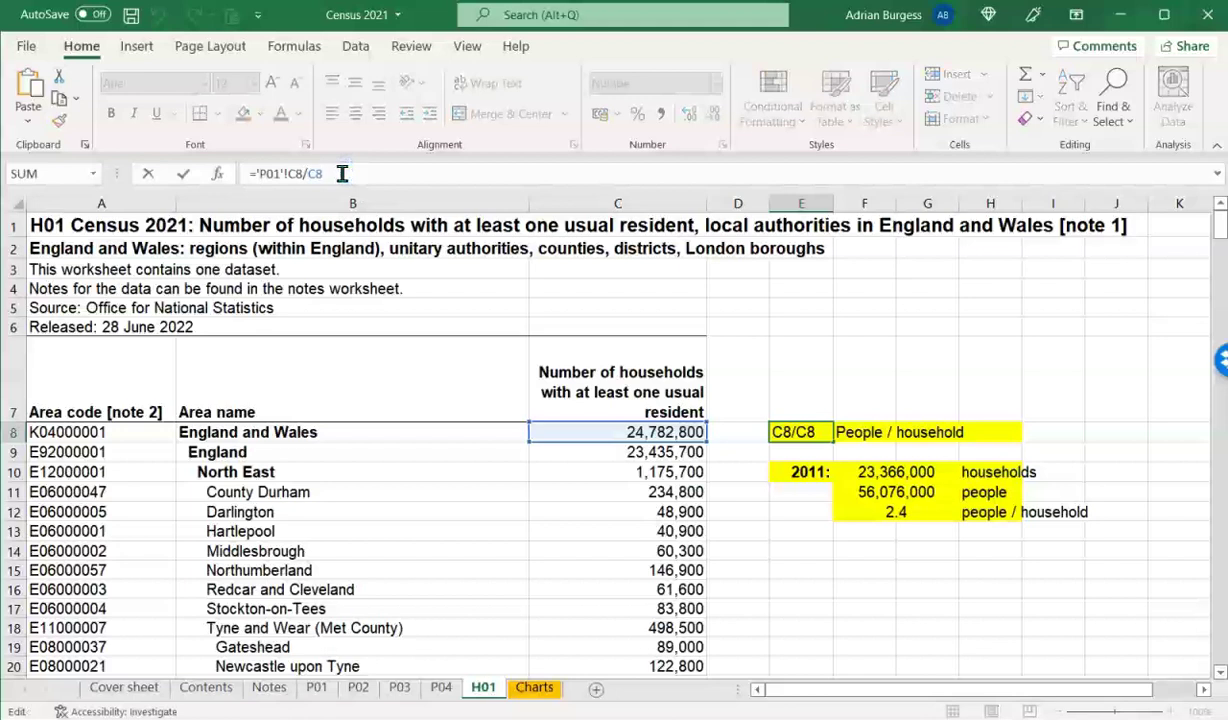
{"action": "key", "text": "Escape"}
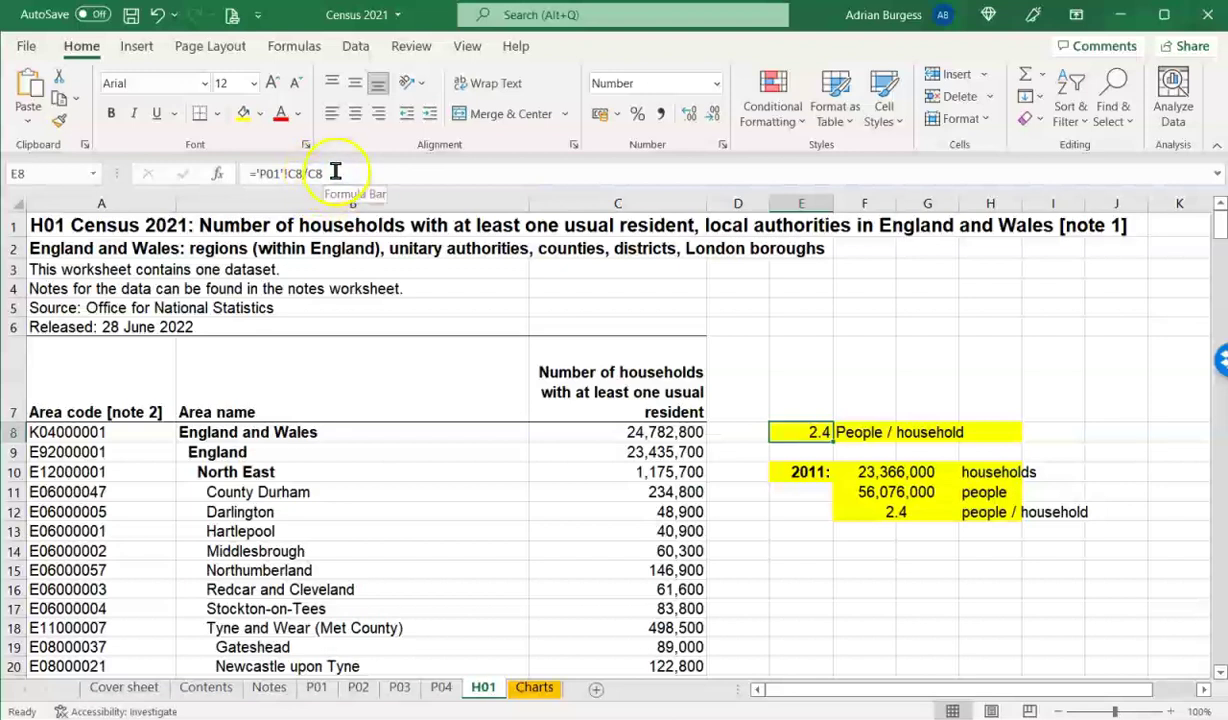
{"action": "left_click", "coordinate": [336, 172]}
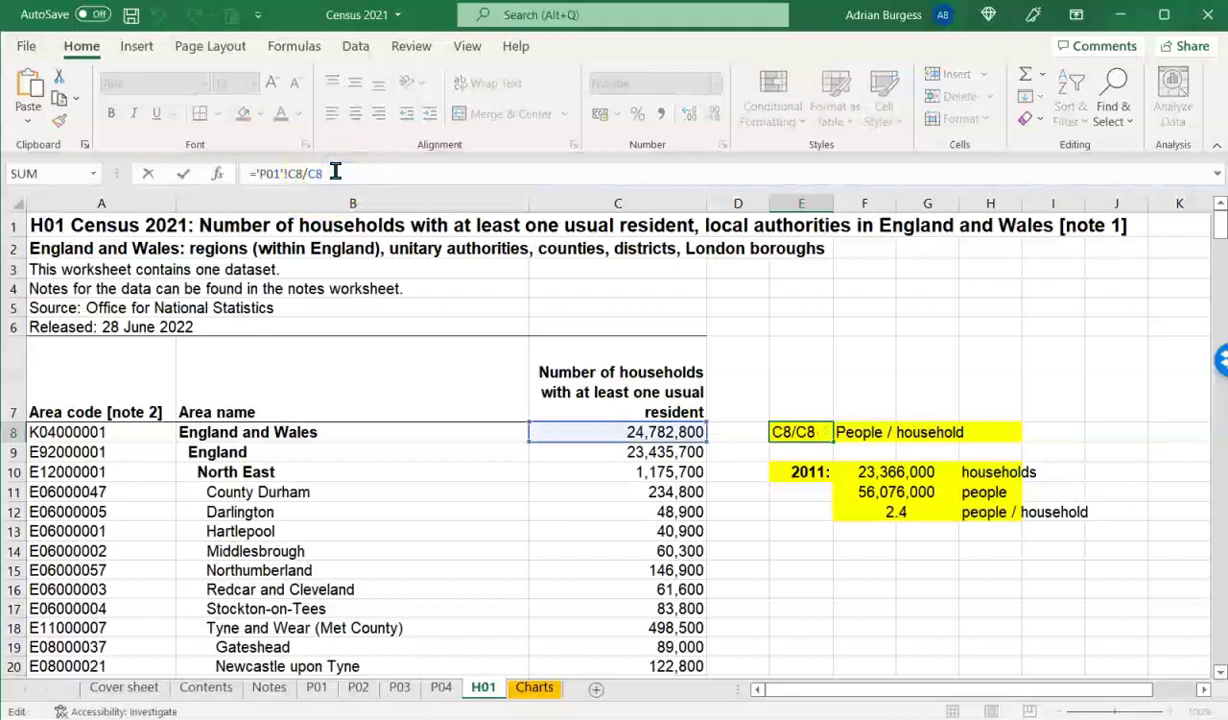
{"action": "left_click_drag", "start_coordinate": [304, 172], "coordinate": [258, 173]}
{"action": "key", "text": "ctrl+Return"}
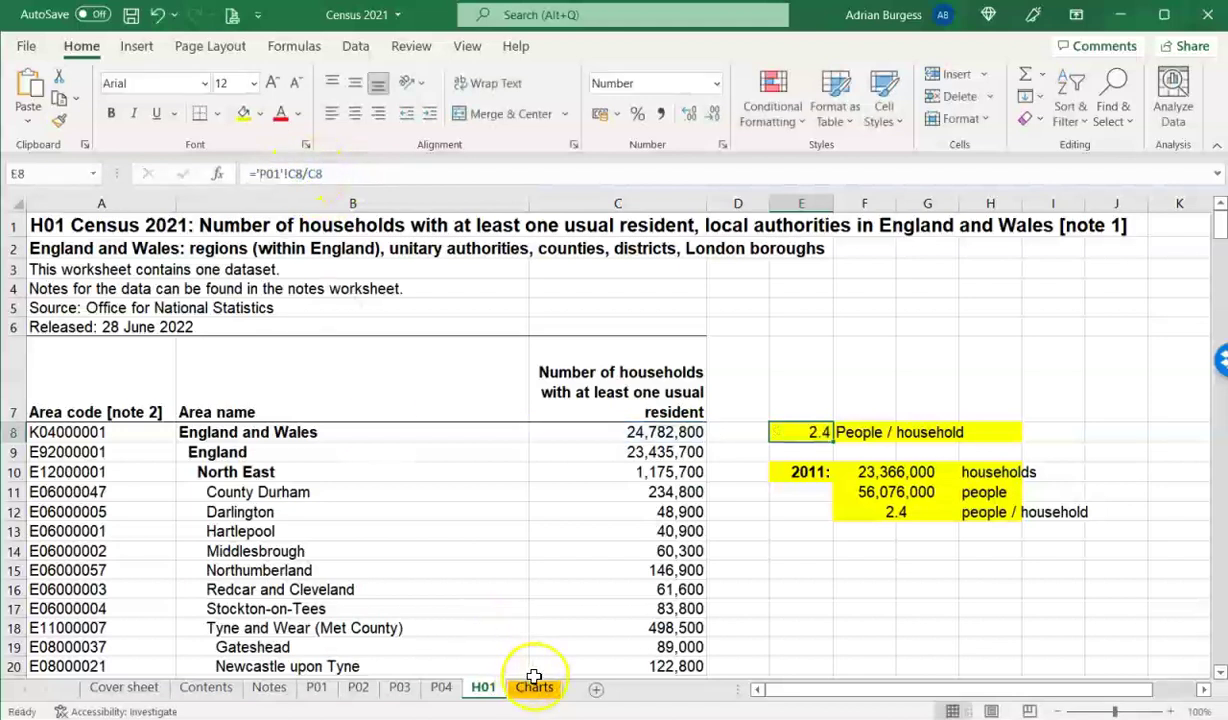
Trace the E8 formula's inputs: the England and Wales population in C8 on P01 and the household count in C8 on H01
{"action": "left_click", "coordinate": [318, 689]}
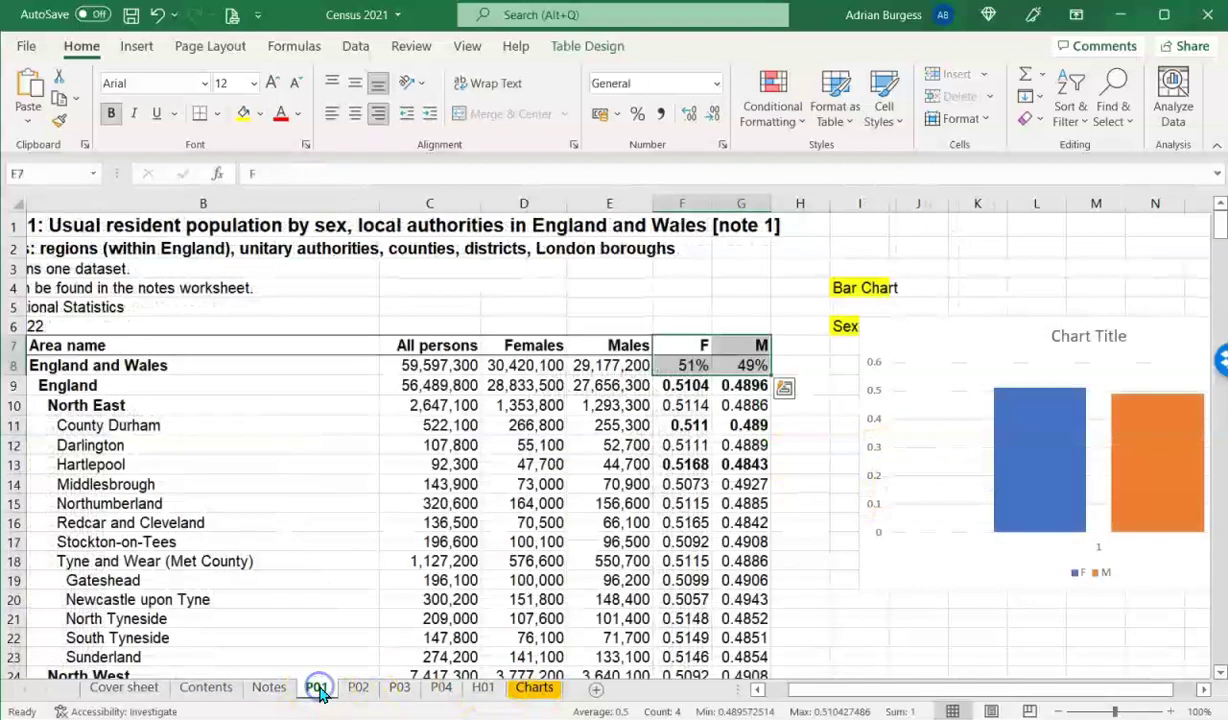
{"action": "left_click", "coordinate": [420, 366]}
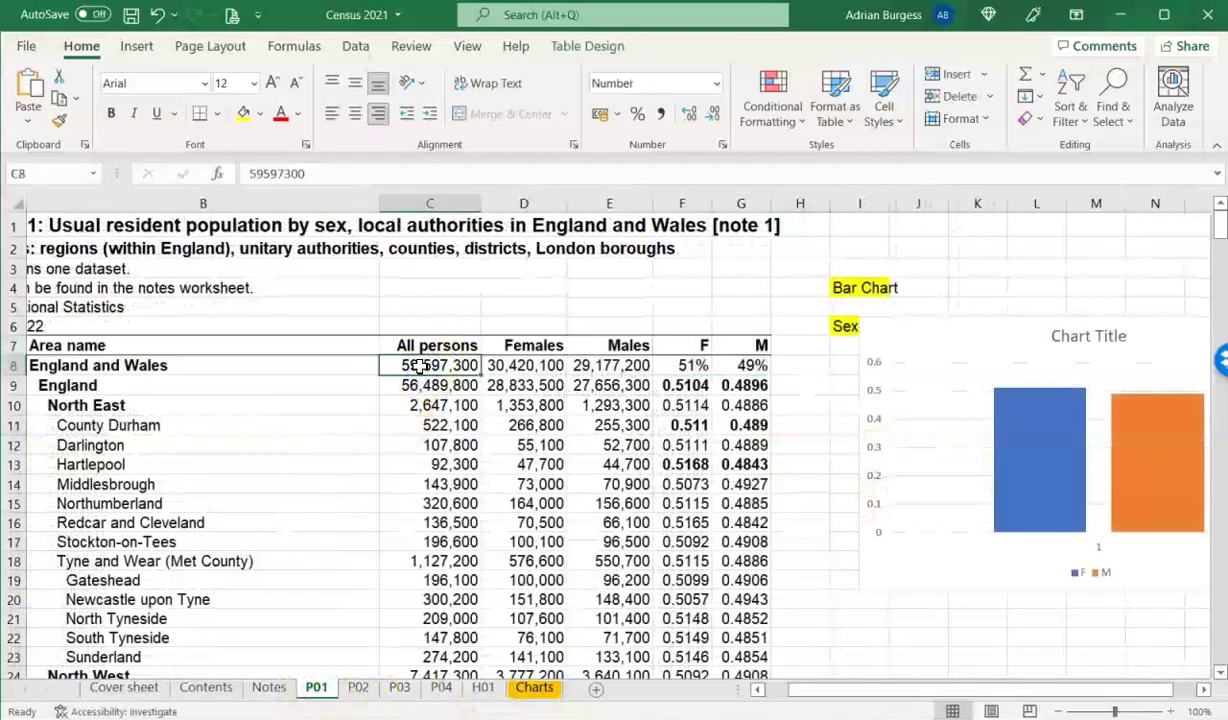
{"action": "left_click", "coordinate": [484, 689]}
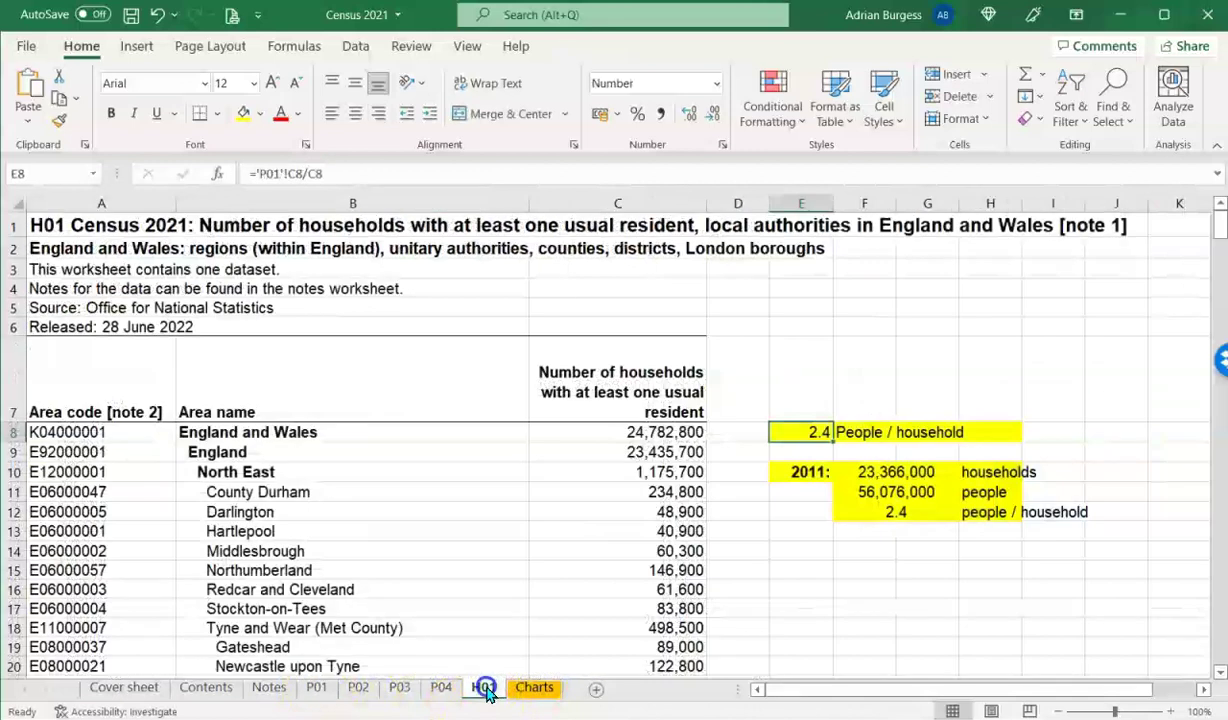
{"action": "left_click", "coordinate": [337, 174]}
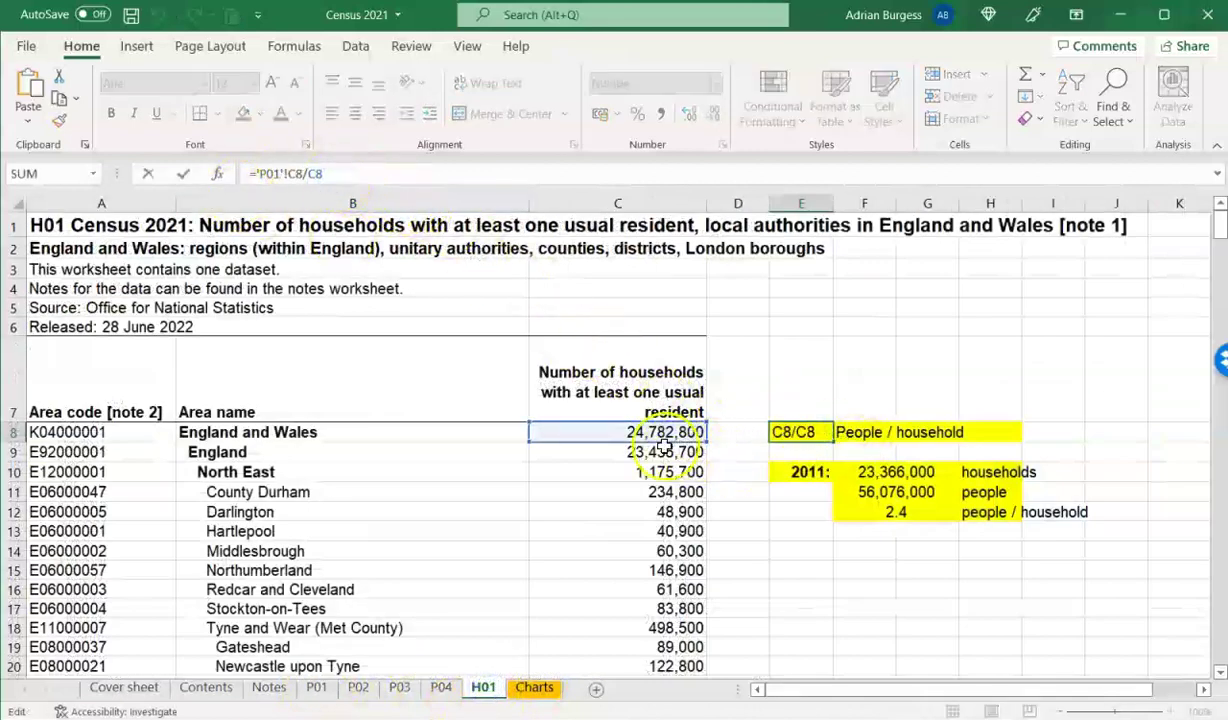
{"action": "key", "text": "ctrl+Return"}
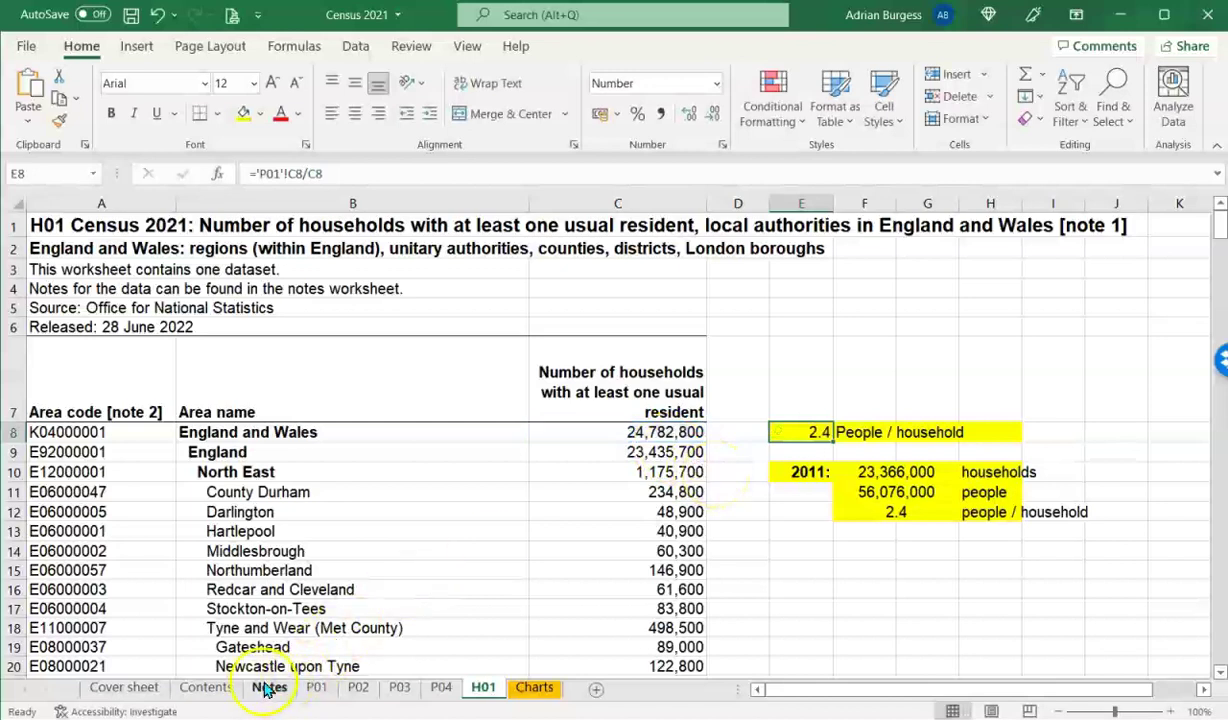
{"action": "left_click", "coordinate": [314, 688]}
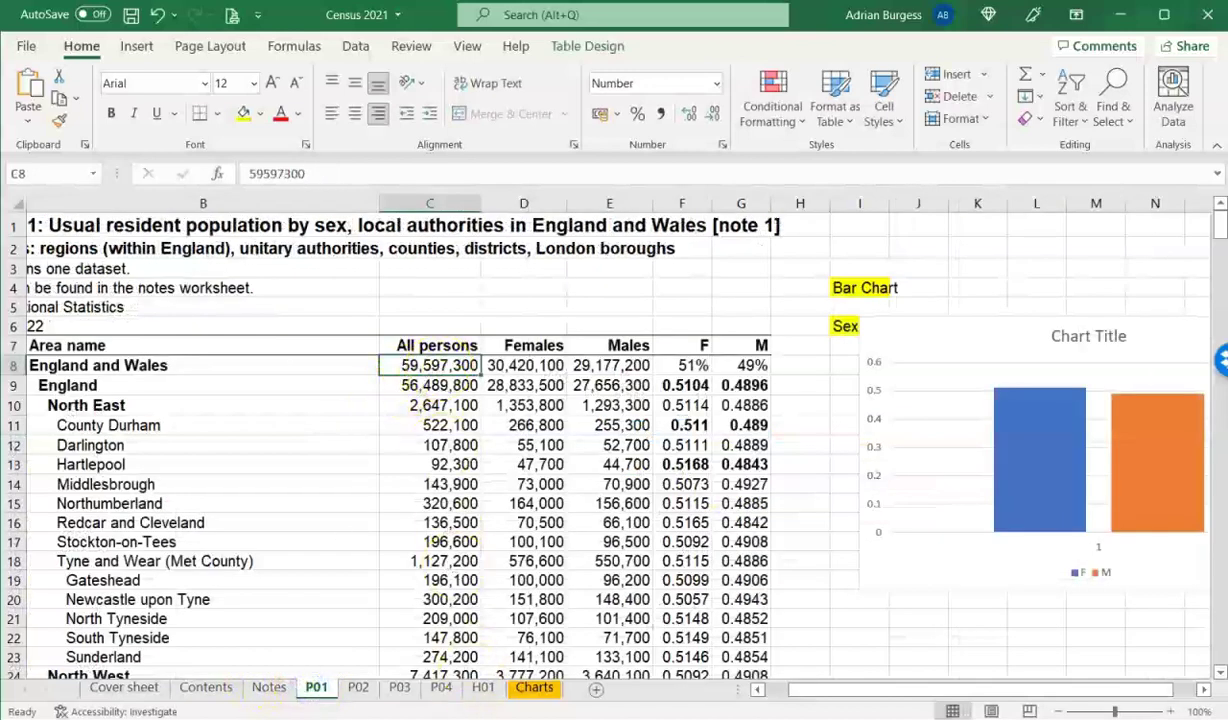
{"action": "left_click", "coordinate": [483, 688]}
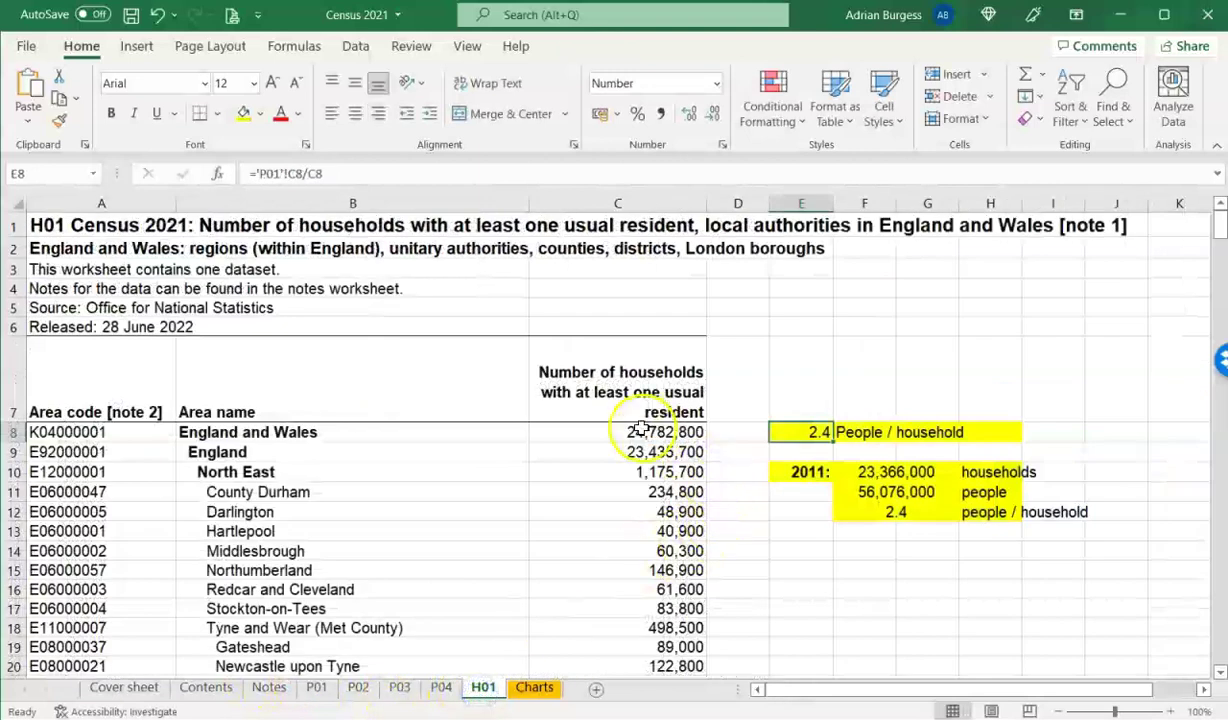
{"action": "left_click", "coordinate": [645, 432]}
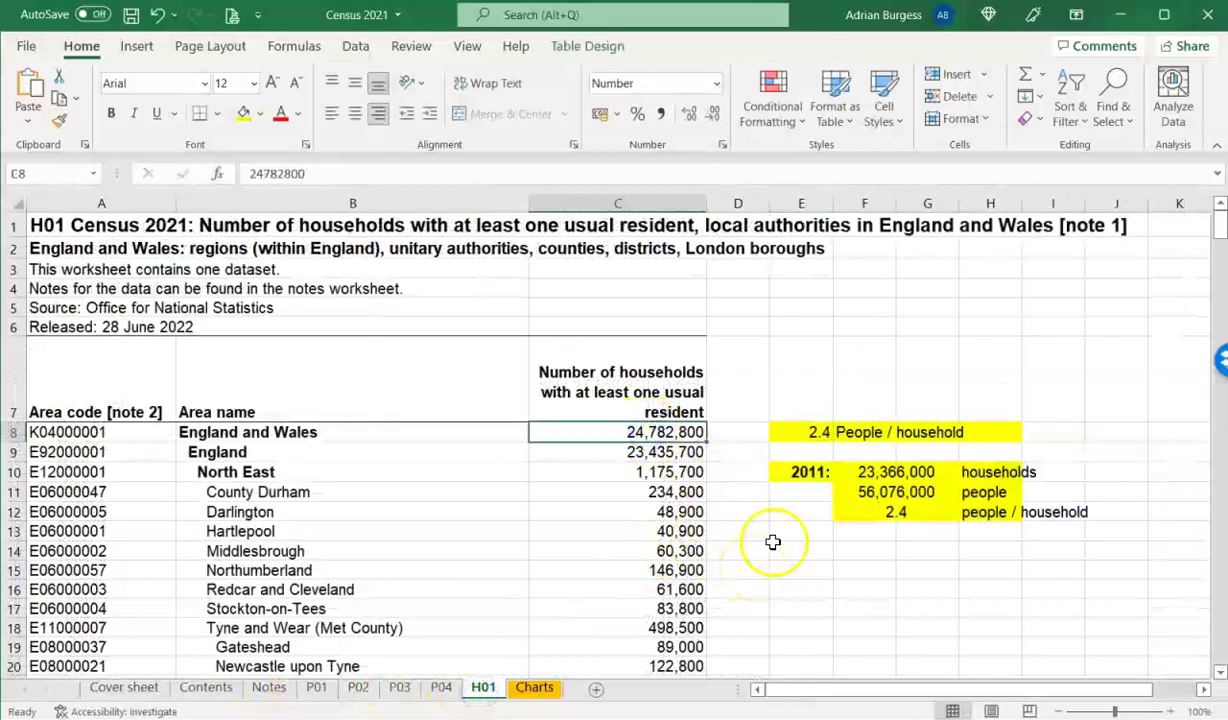
Compare the 2021 people-per-household result in E8 with the 2011 households, people and ratio in F10:F12 on H01
{"action": "left_click", "coordinate": [818, 432]}
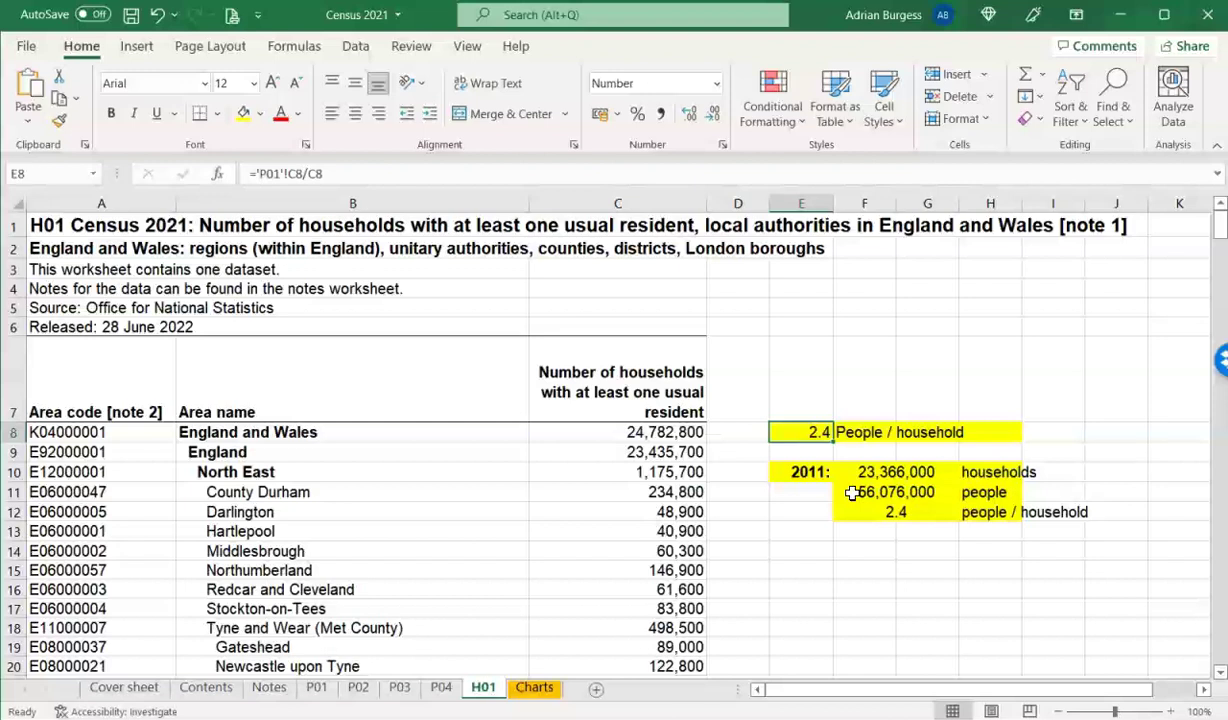
{"action": "key", "text": "Return"}
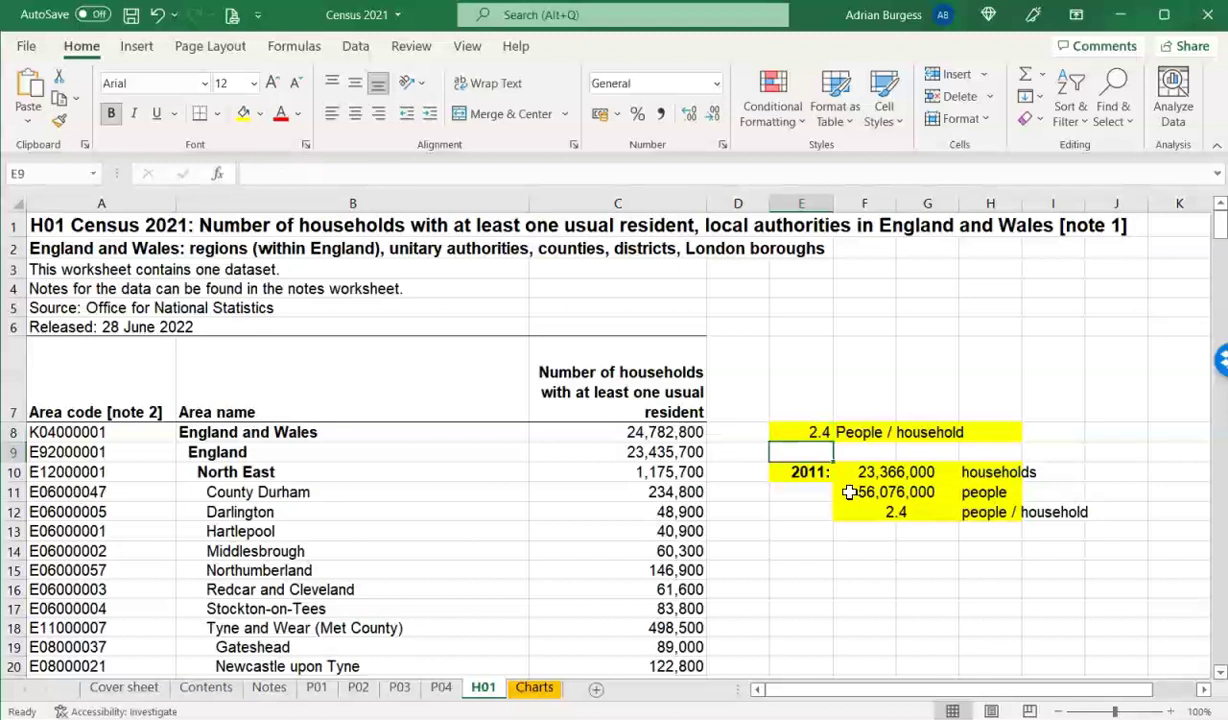
{"action": "key", "text": "Up"}
{"action": "key", "text": "Right"}
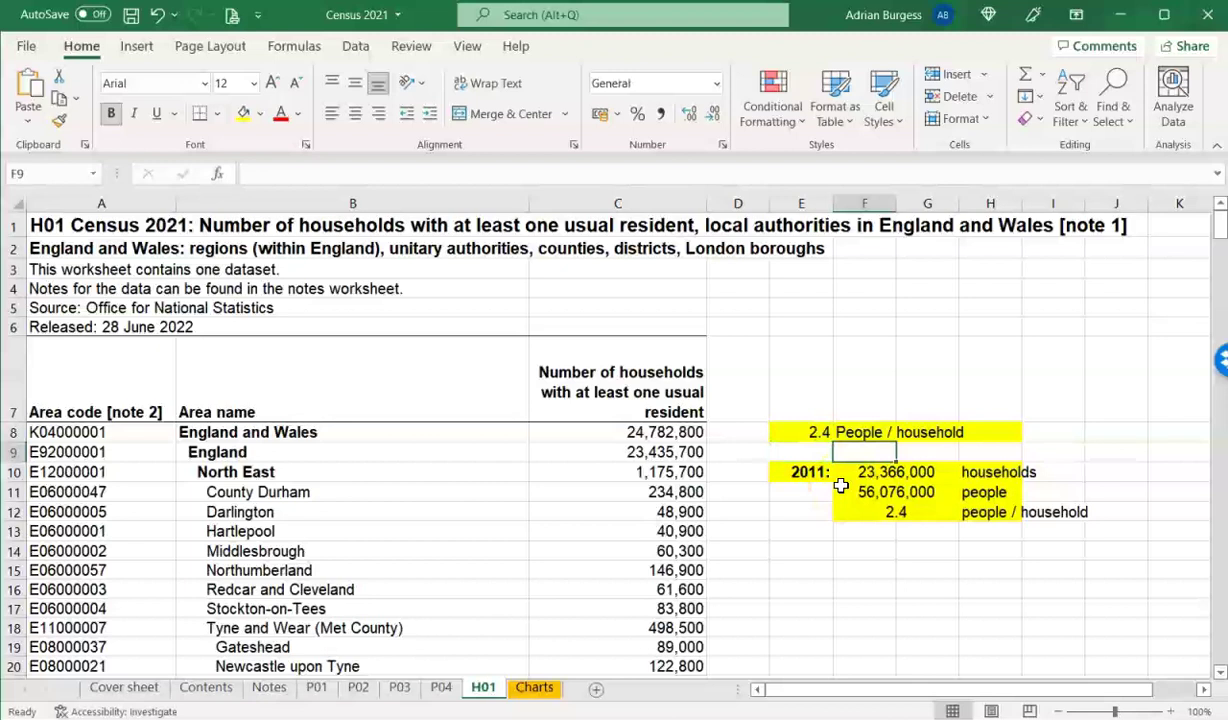
{"action": "key", "text": "Down"}
{"action": "key", "text": "Down"}
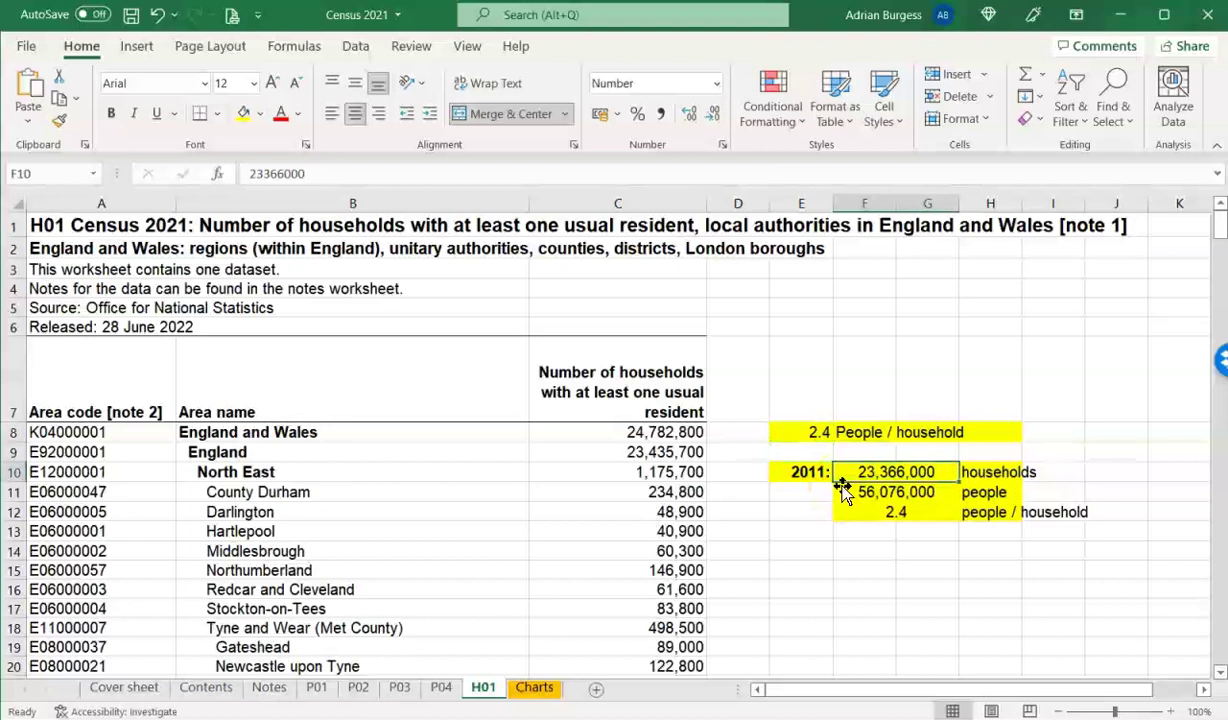
{"action": "key", "text": "Down"}
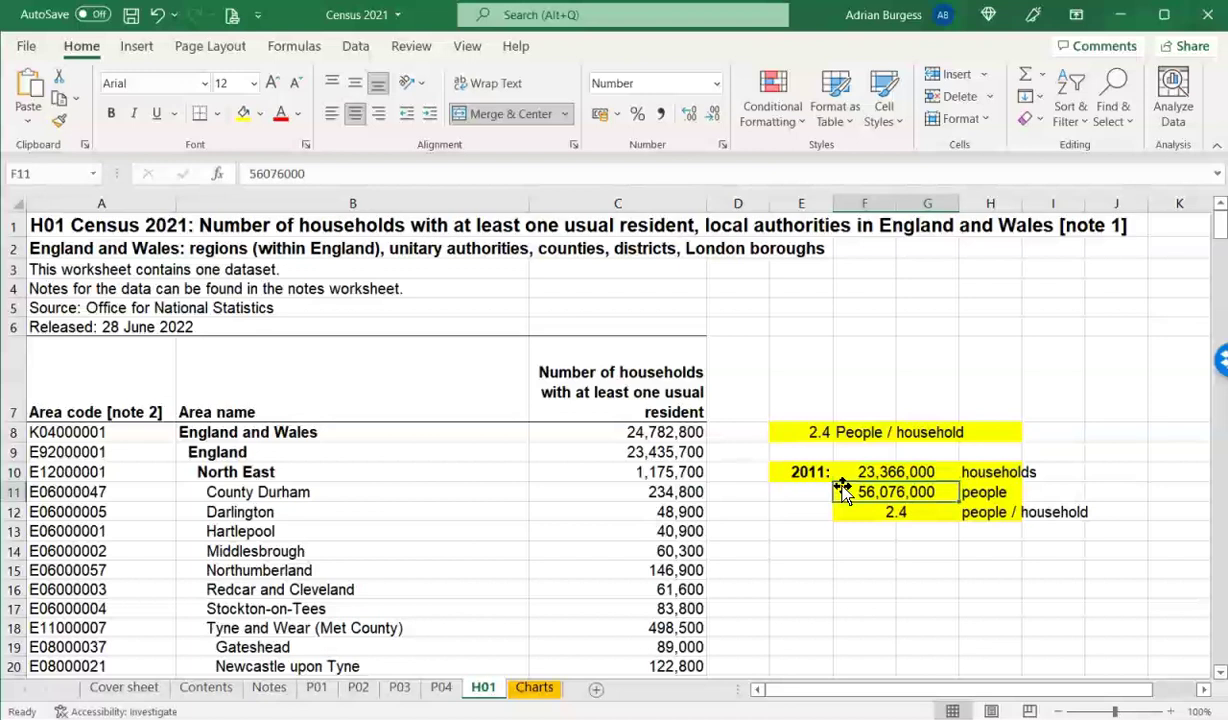
{"action": "key", "text": "Down"}
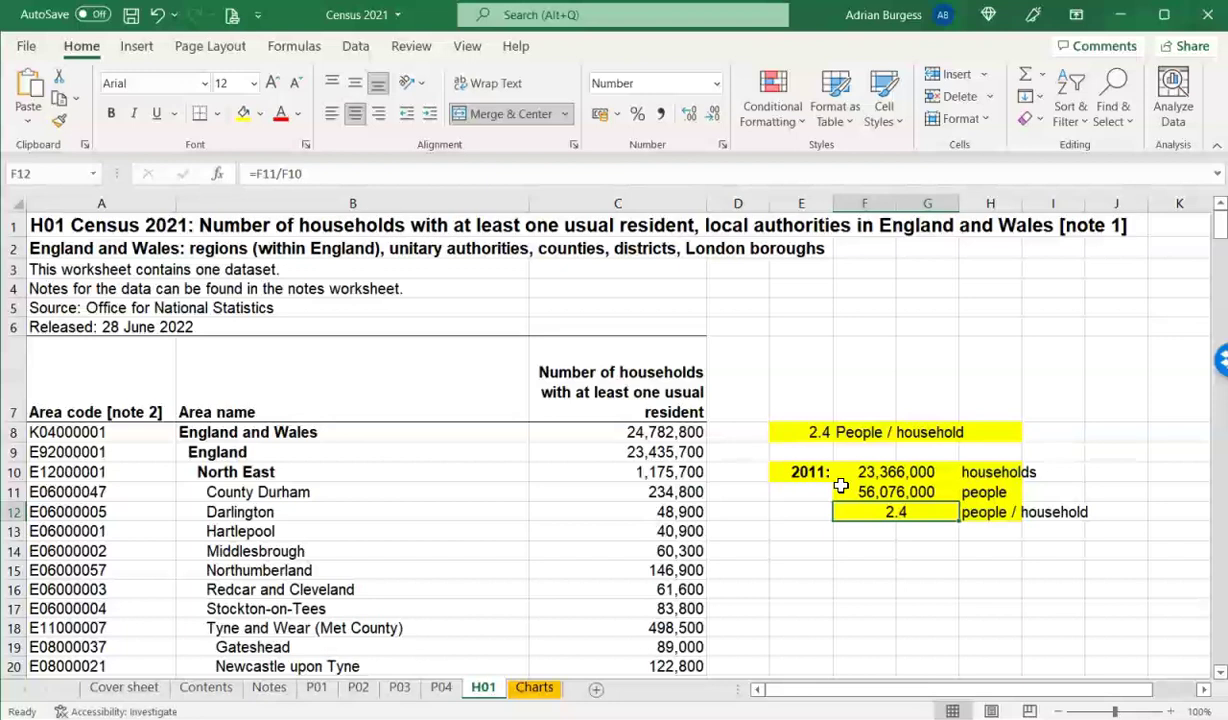
{"action": "left_click", "coordinate": [663, 490]}
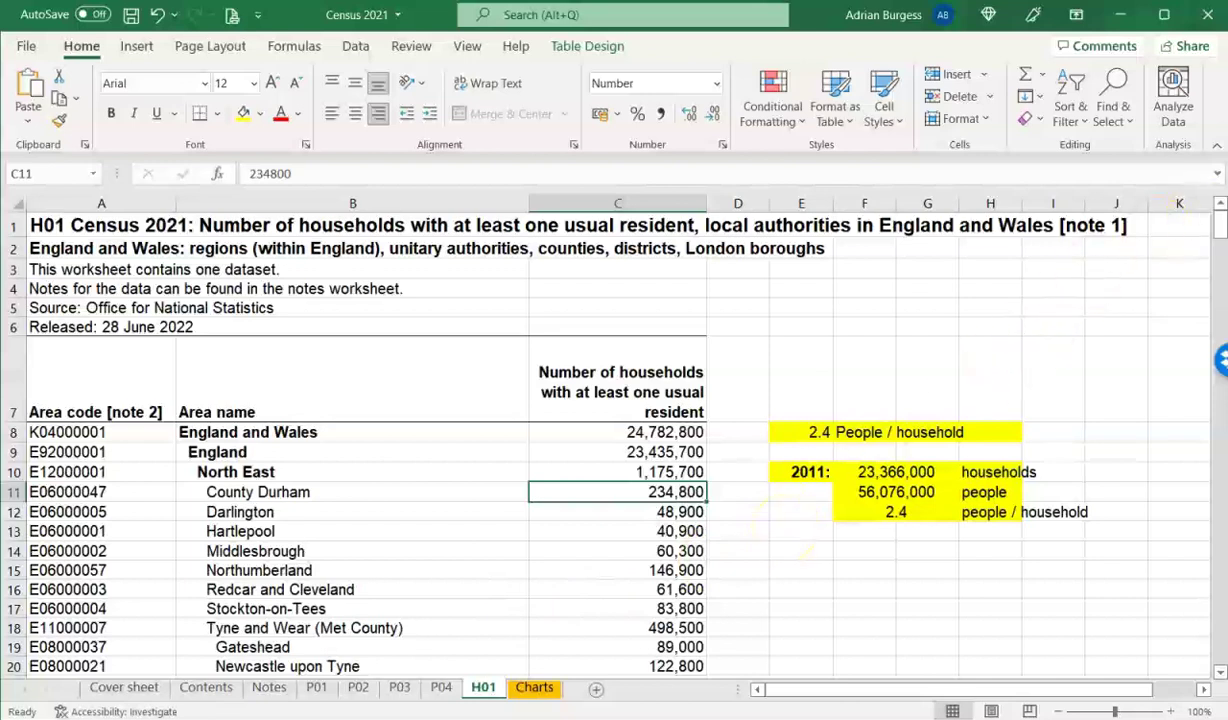
Switch to the ct210005populationdensitytimeseriescensus1981to2021 workbook and examine the 1981 to 2021 density figures from D11 onwards
{"action": "mouse_move", "coordinate": [1227, 210]}
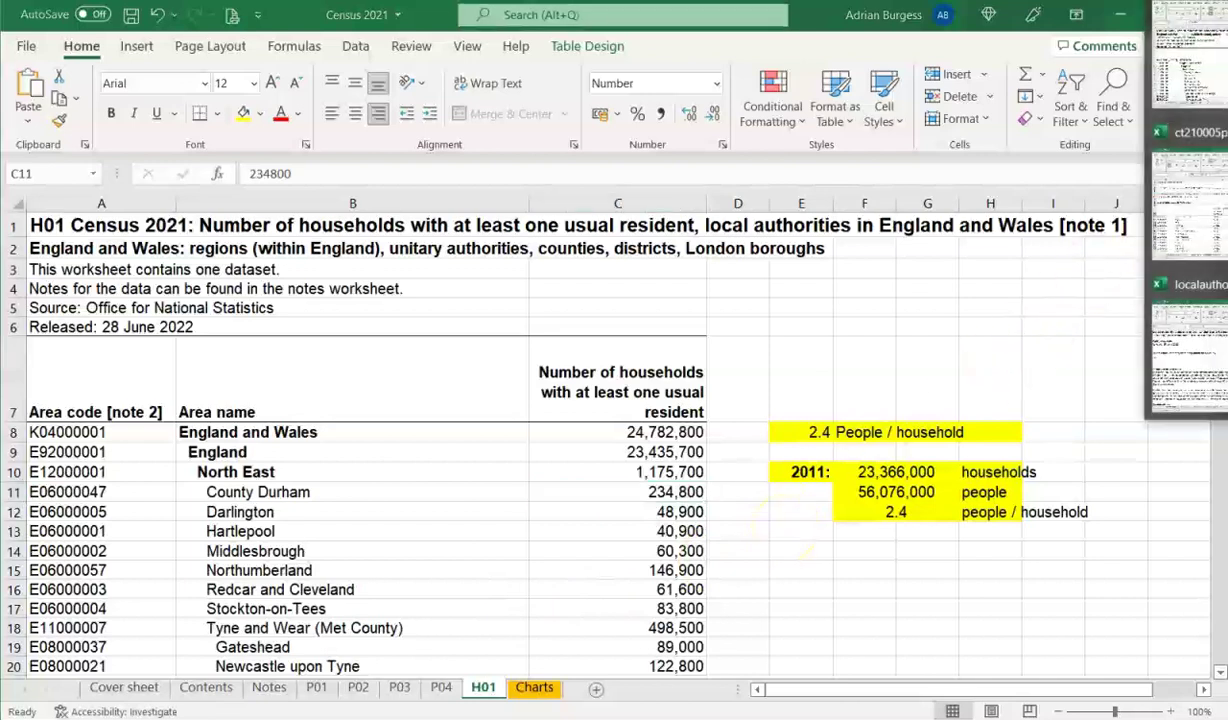
{"action": "left_click", "coordinate": [1180, 214]}
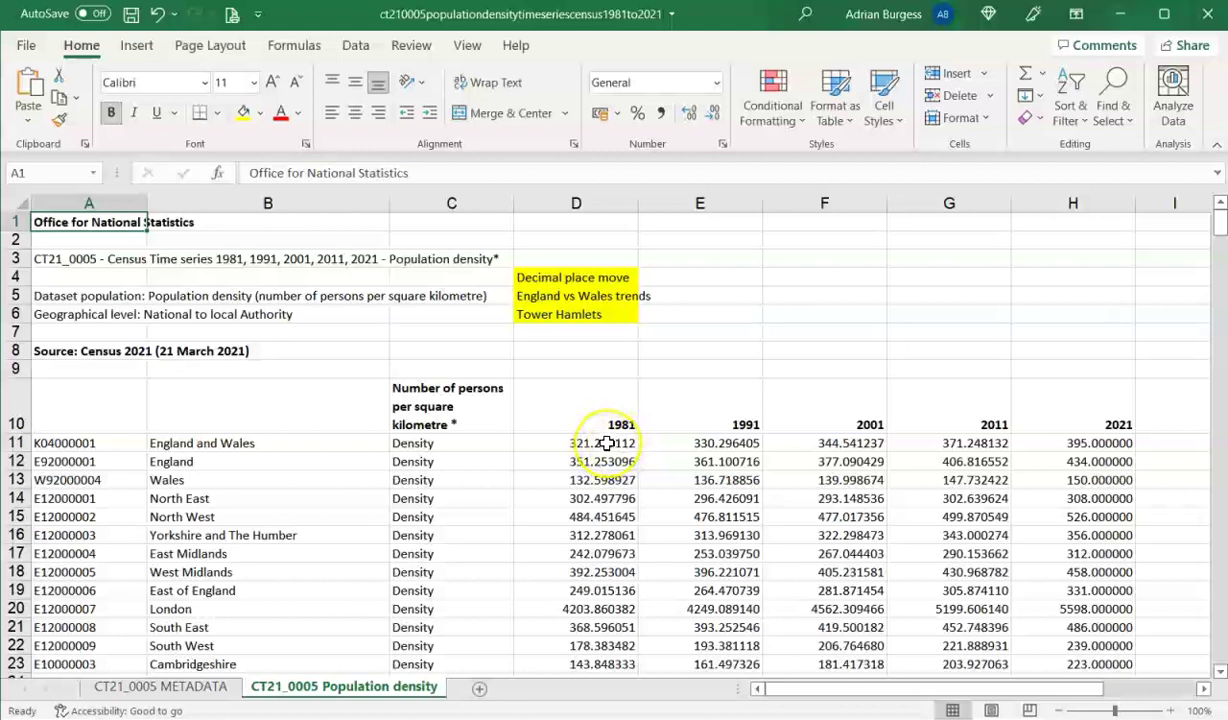
{"action": "left_click_drag", "start_coordinate": [608, 443], "coordinate": [1100, 606]}
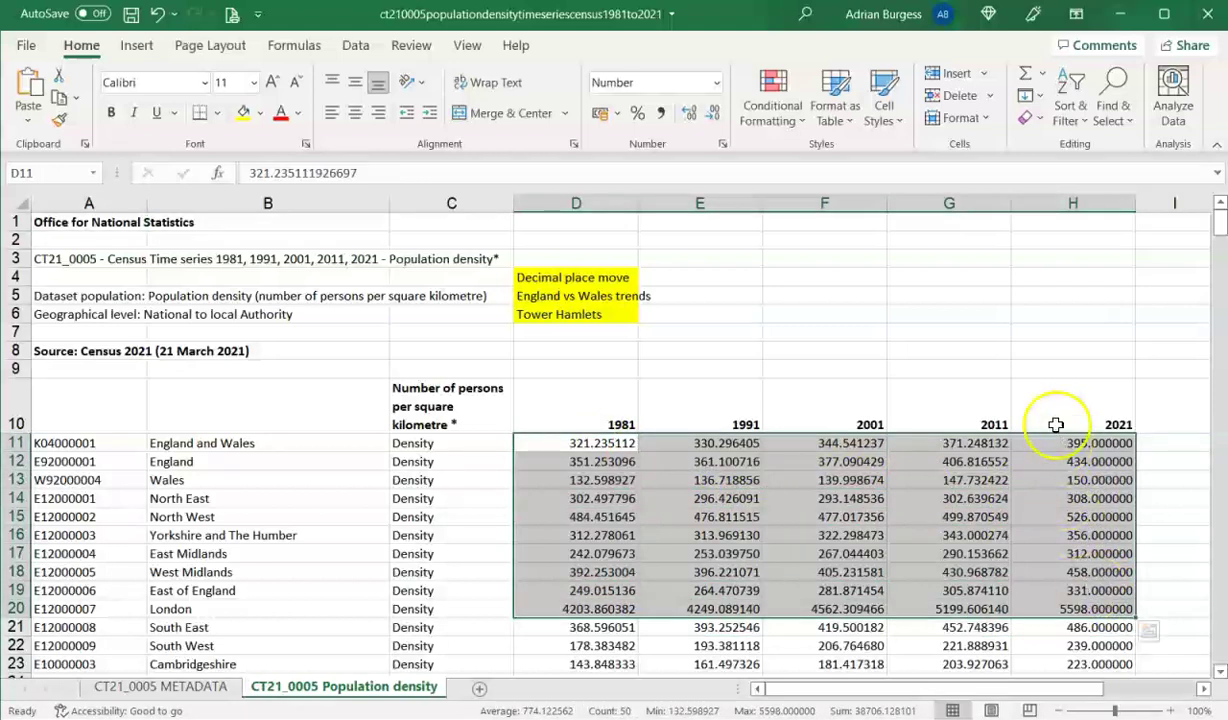
{"action": "scroll", "coordinate": [1065, 420], "scroll_direction": "down", "scroll_amount": 3}
{"action": "scroll", "coordinate": [1060, 415], "scroll_direction": "up", "scroll_amount": 3}
{"action": "scroll", "coordinate": [1057, 412], "scroll_direction": "up", "scroll_amount": 1}
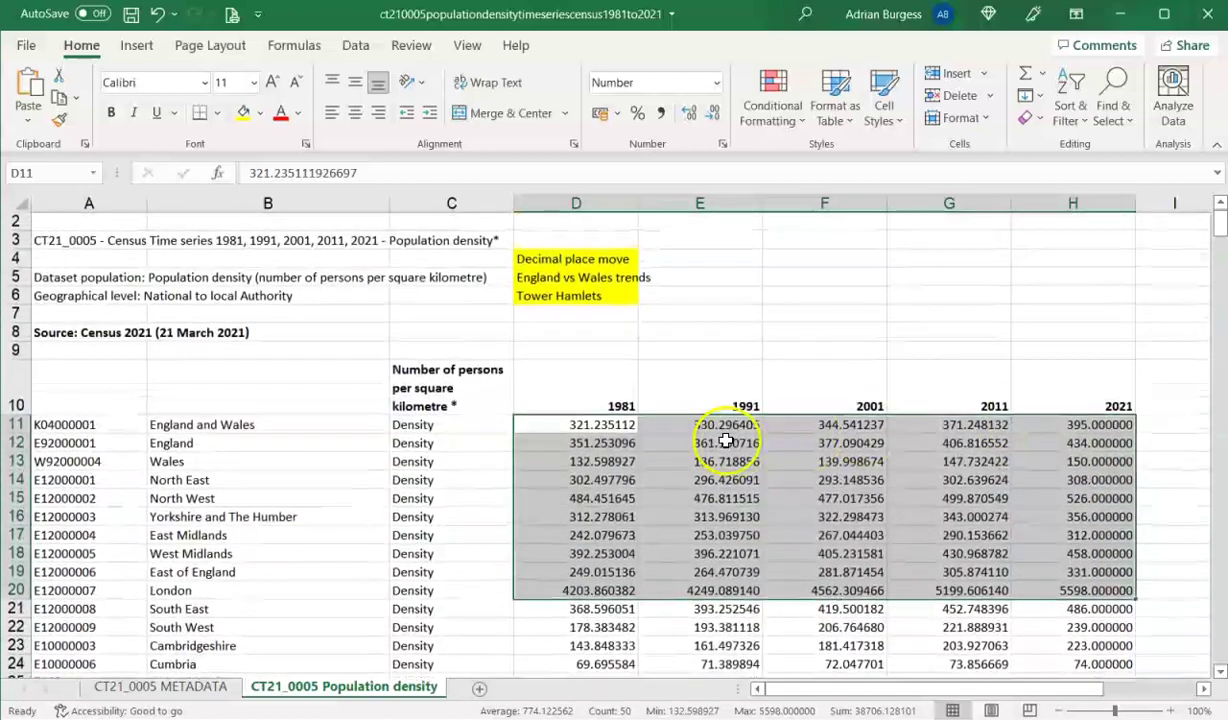
{"action": "left_click", "coordinate": [611, 425]}
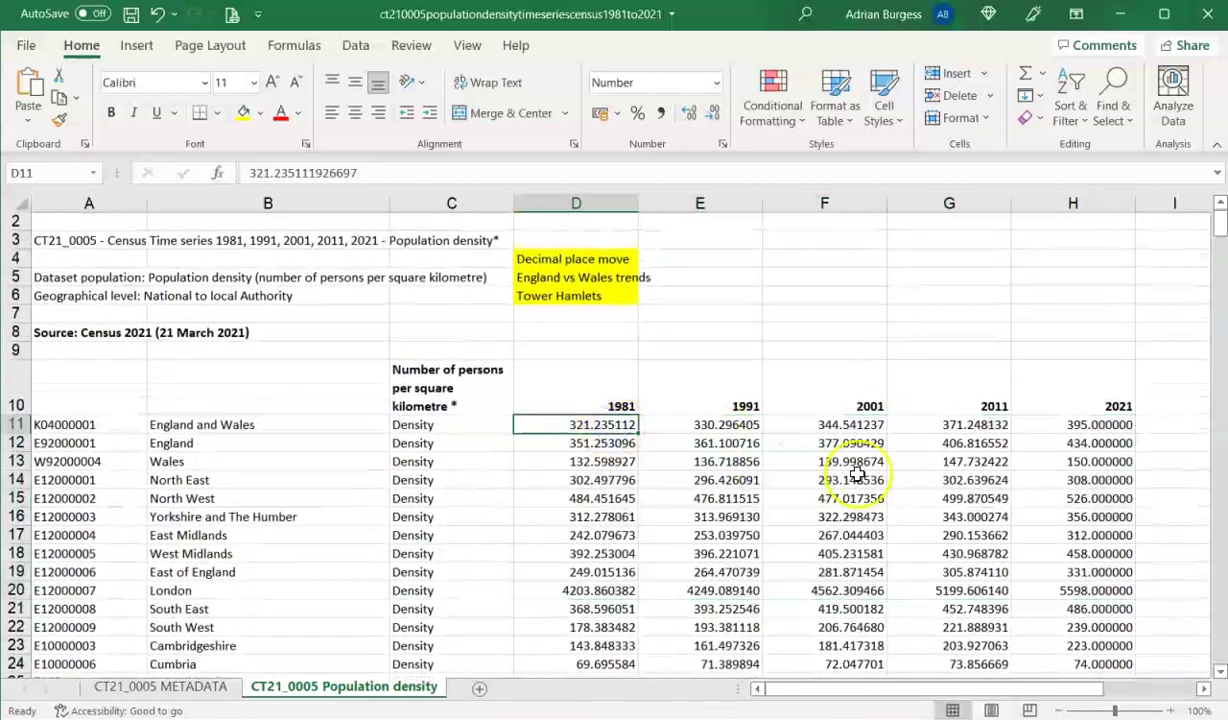
Remove all decimal places from the 1981 to 2021 density figures in D11:H21
{"action": "mouse_move", "coordinate": [1221, 222]}
{"action": "left_mouse_down"}
{"action": "mouse_move", "coordinate": [1214, 323]}
{"action": "mouse_move", "coordinate": [1212, 227]}
{"action": "left_mouse_up"}
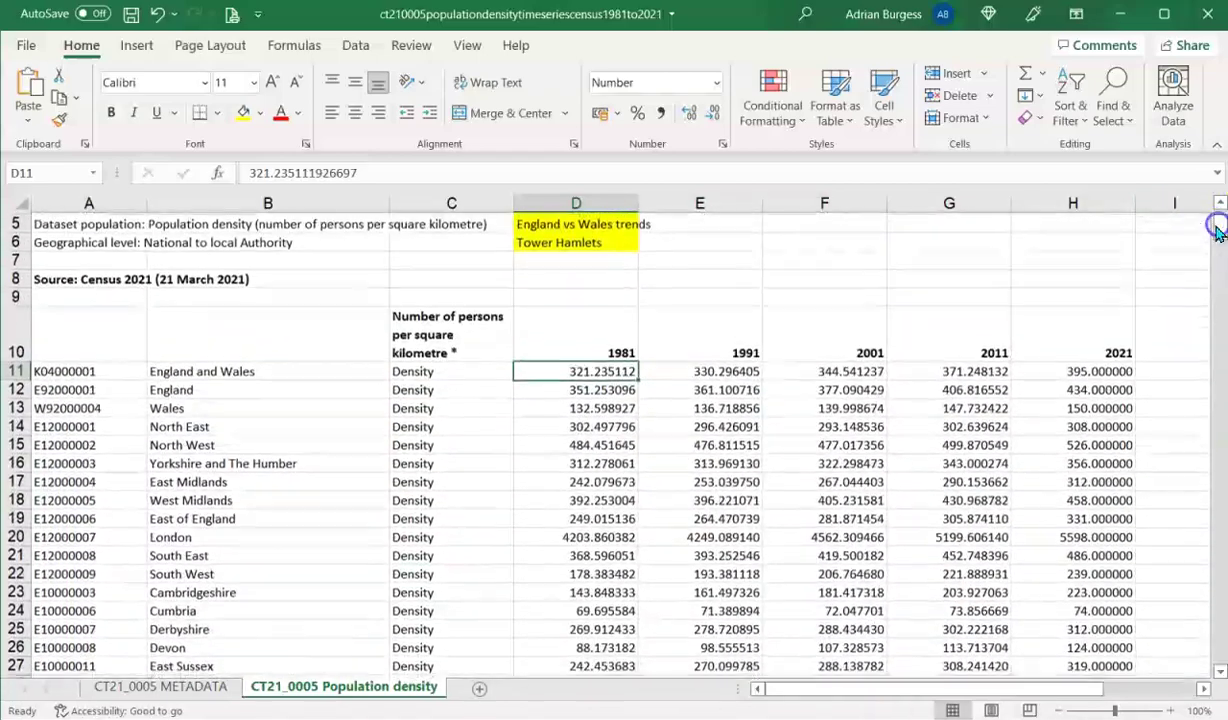
{"action": "left_click_drag", "start_coordinate": [617, 368], "coordinate": [1072, 528]}
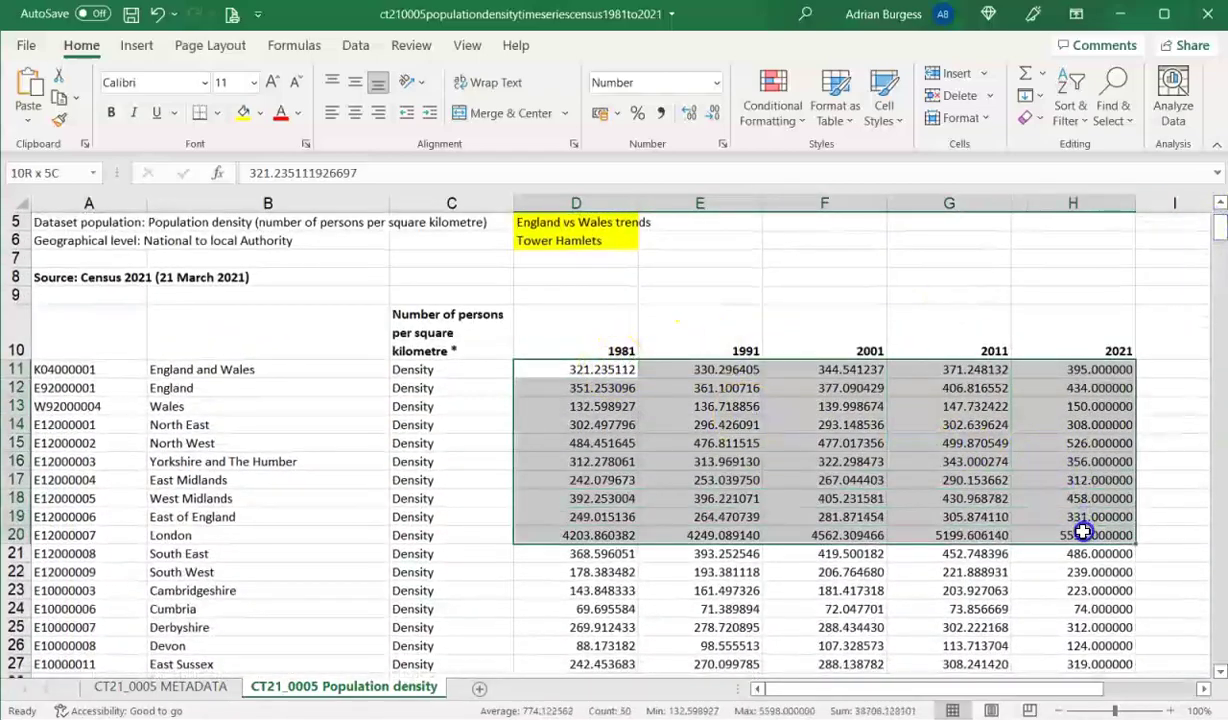
{"action": "left_click", "coordinate": [1060, 535]}
{"action": "left_click_drag", "start_coordinate": [577, 369], "coordinate": [1085, 553]}
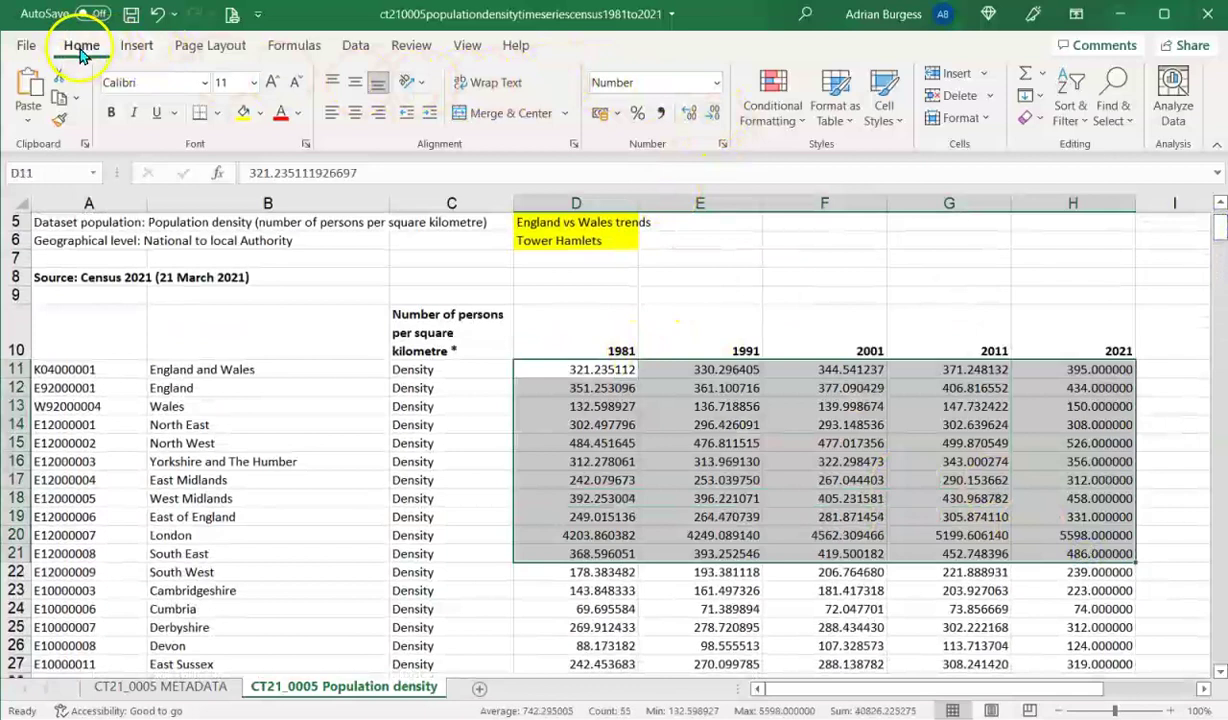
{"action": "left_click", "coordinate": [714, 115]}
{"action": "left_click", "coordinate": [714, 115]}
{"action": "left_click", "coordinate": [714, 115]}
{"action": "left_click", "coordinate": [714, 115]}
{"action": "left_click", "coordinate": [714, 115]}
{"action": "left_click", "coordinate": [714, 115]}
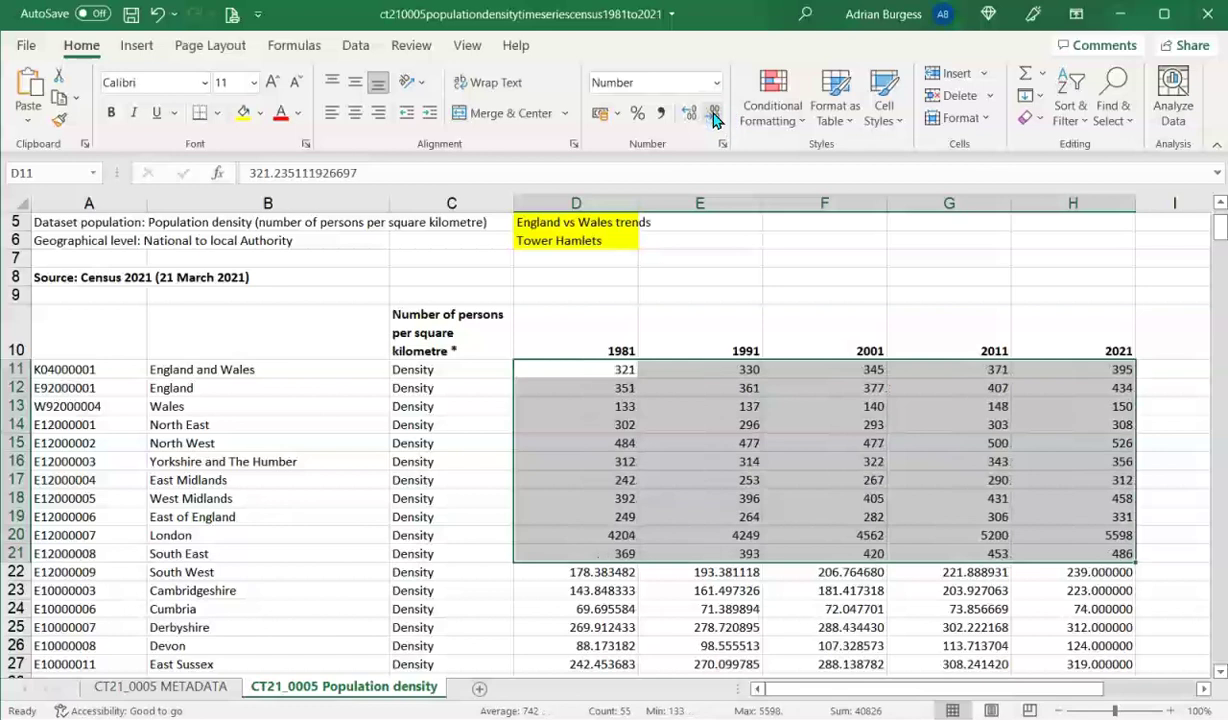
{"action": "left_click_drag", "start_coordinate": [590, 370], "coordinate": [1120, 548]}
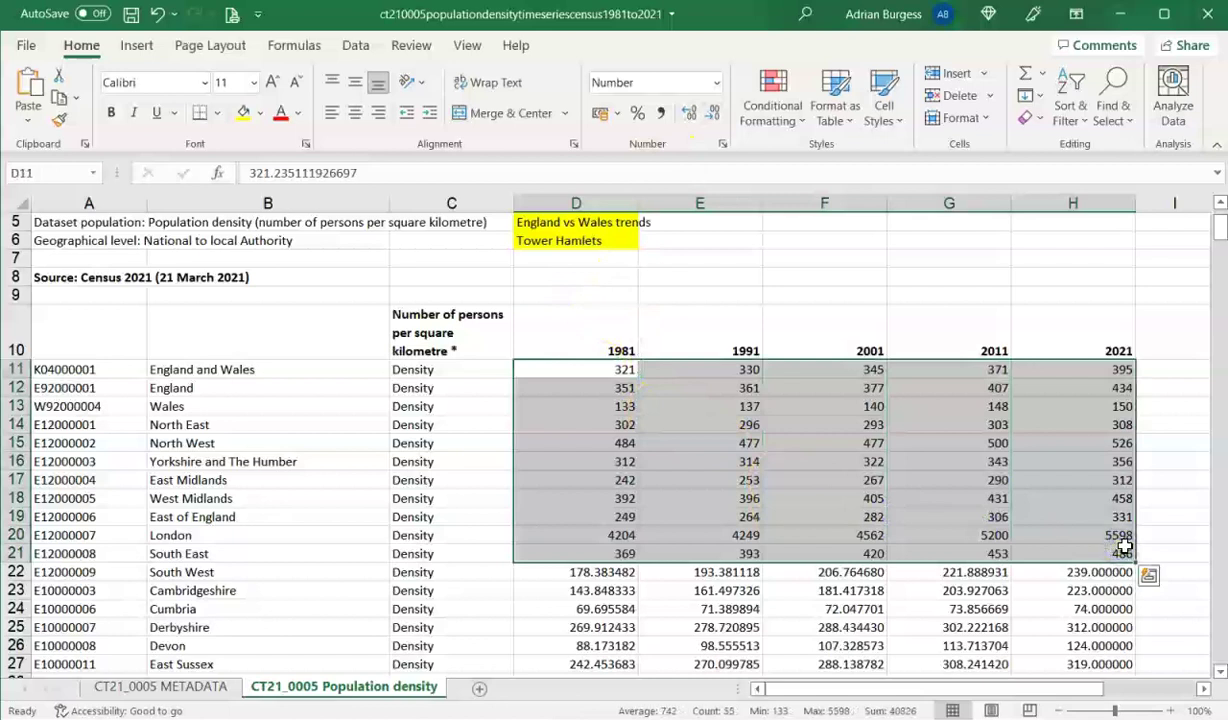
{"action": "left_click", "coordinate": [1098, 555]}
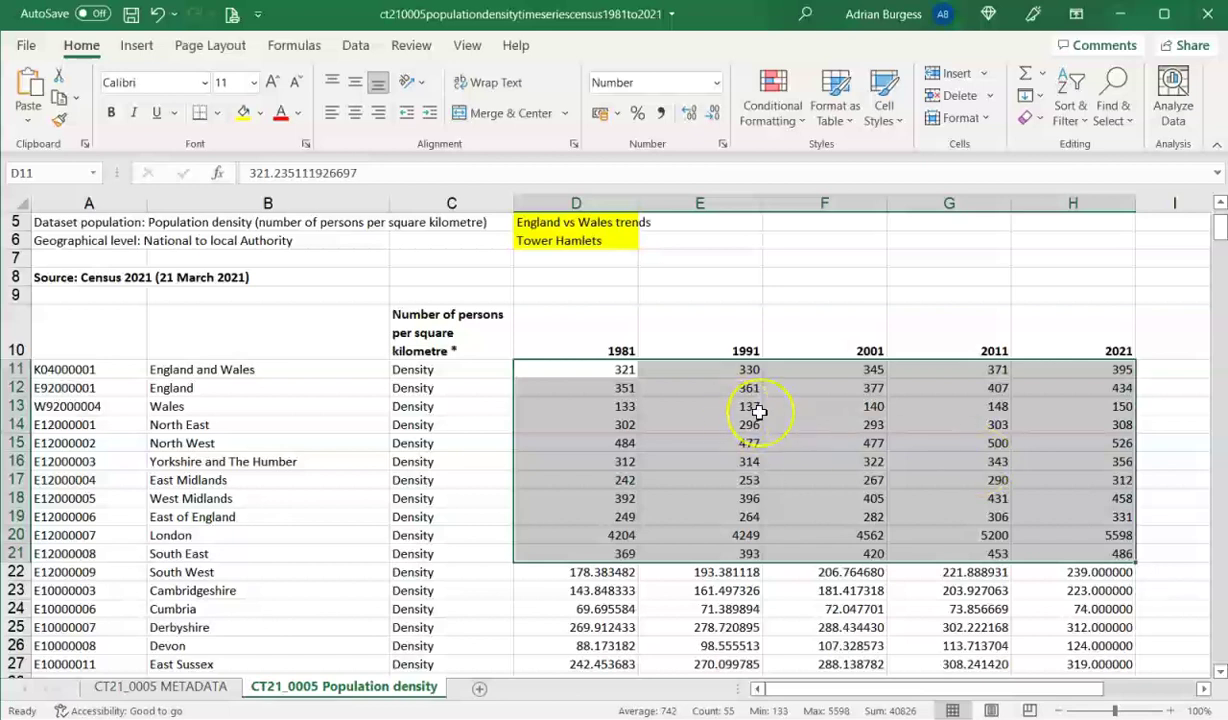
{"action": "left_click", "coordinate": [587, 371]}
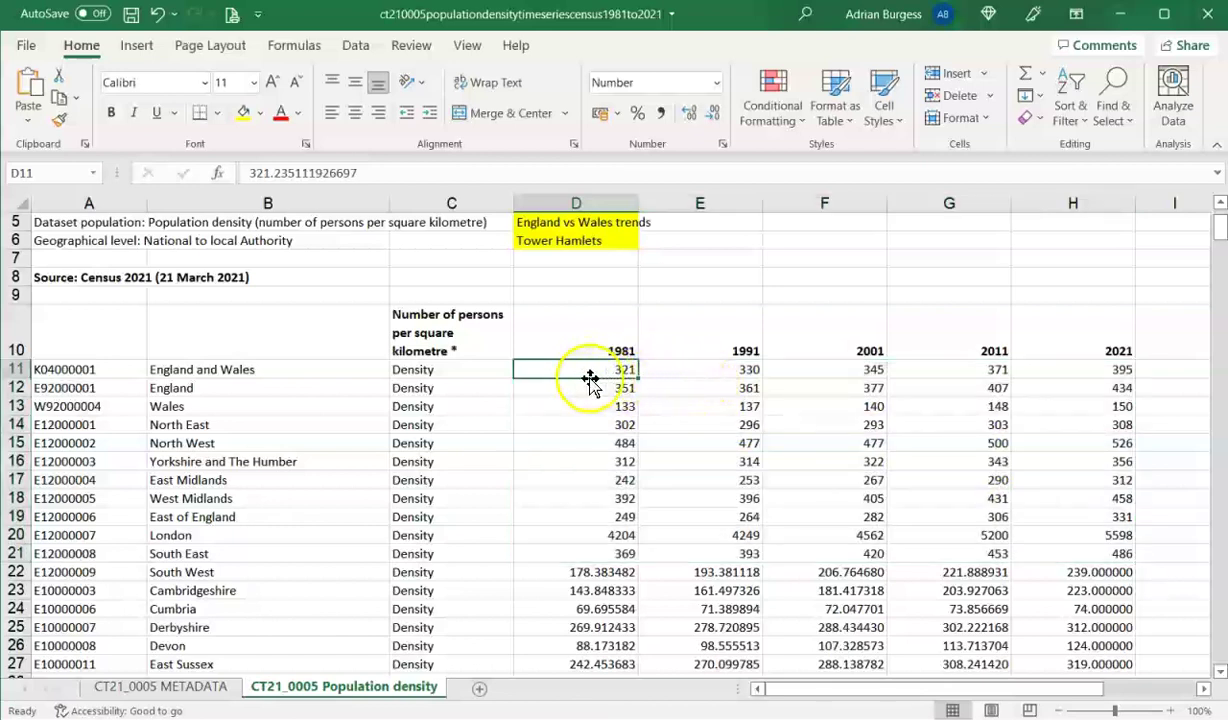
{"action": "left_click_drag", "start_coordinate": [585, 371], "coordinate": [1101, 550]}
{"action": "left_click", "coordinate": [781, 115]}
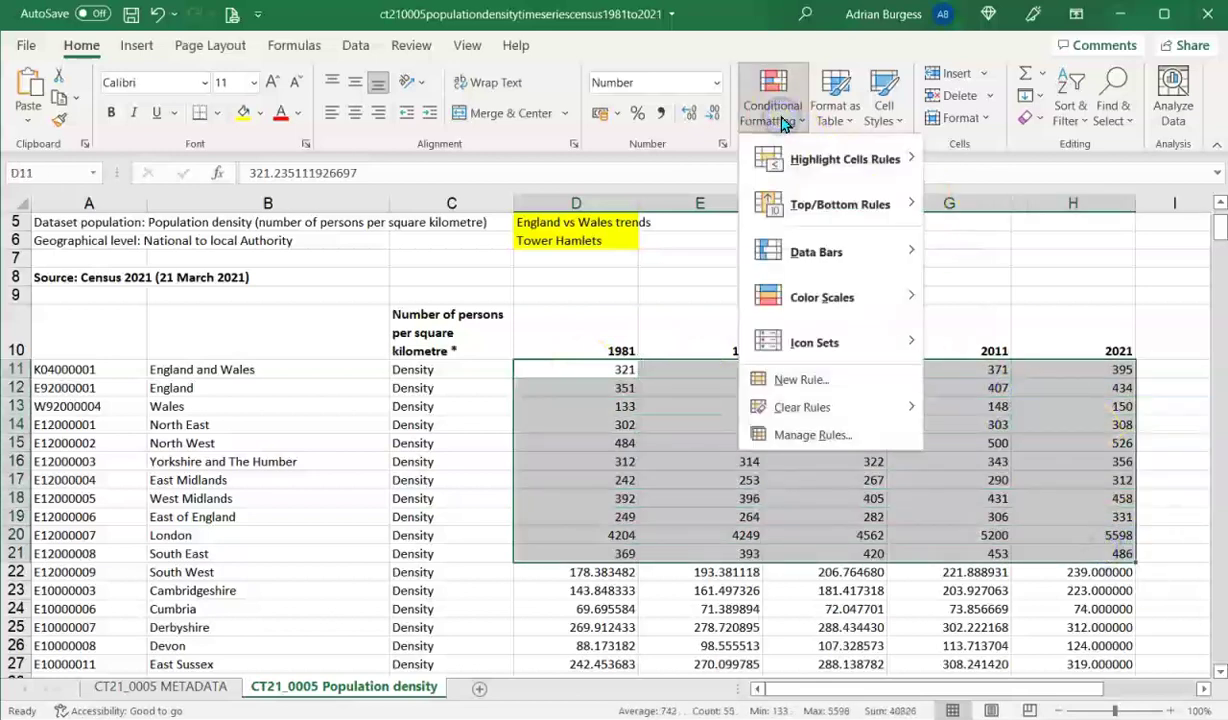
{"action": "mouse_move", "coordinate": [900, 252]}
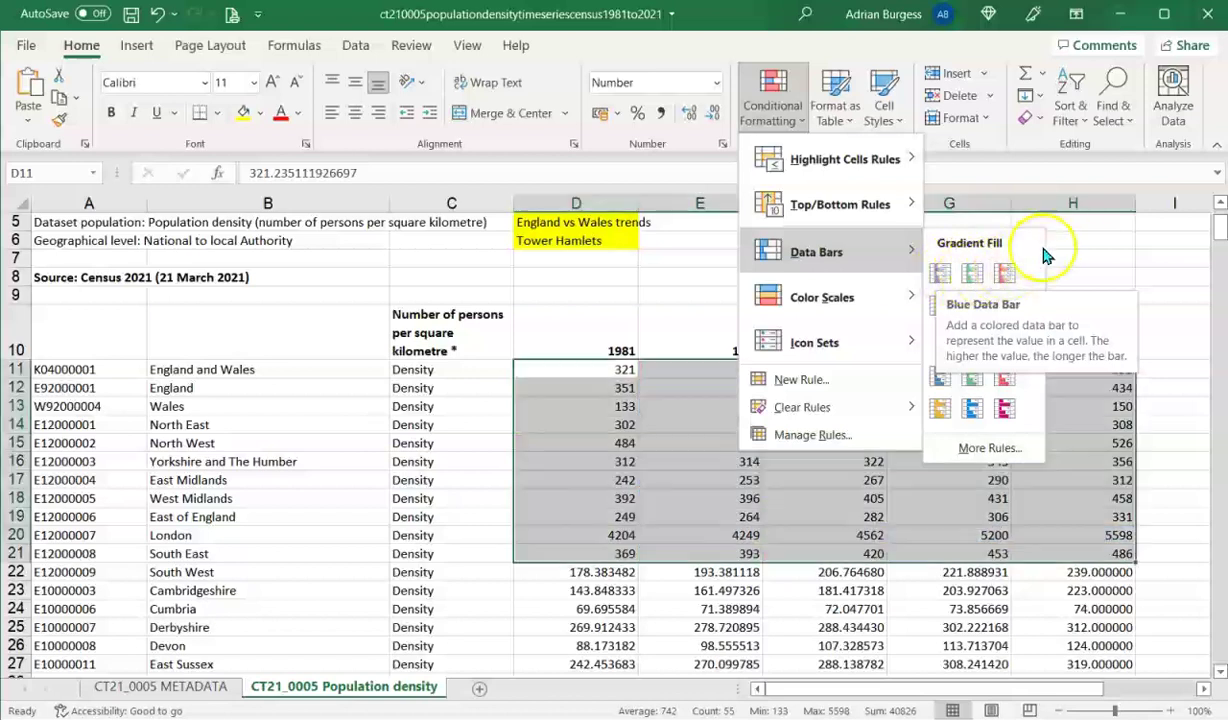
{"action": "left_click", "coordinate": [1096, 260]}
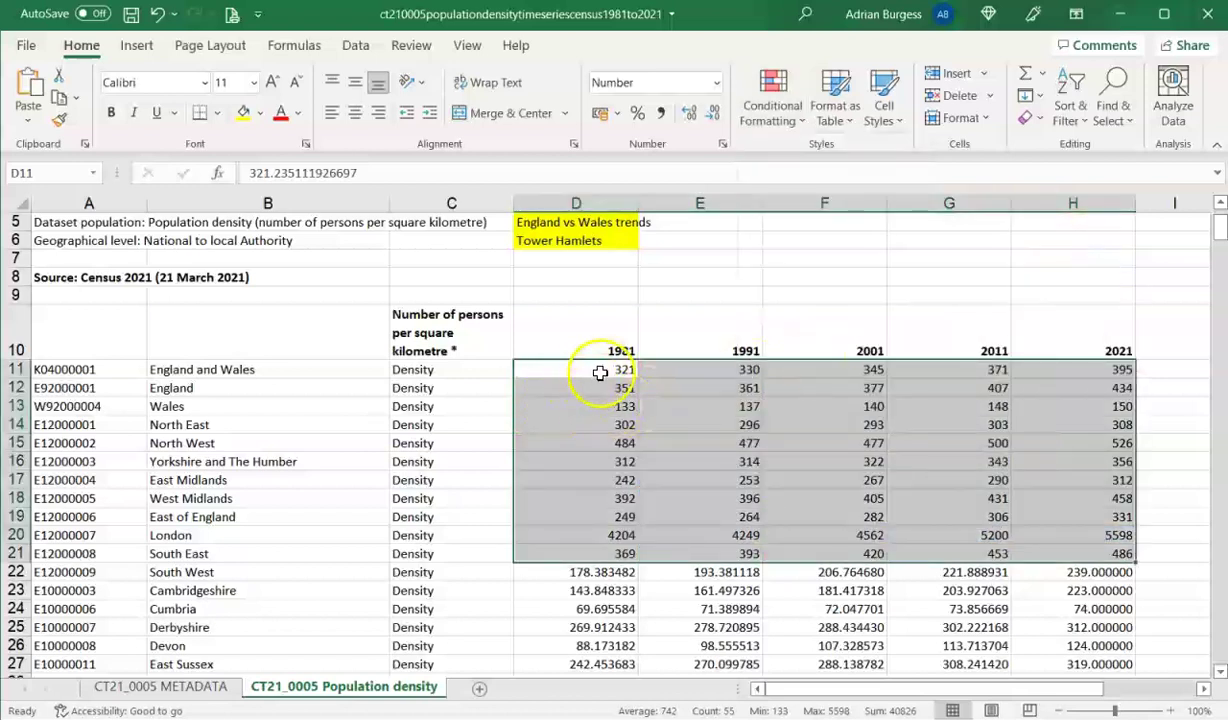
Insert a 2-D line chart of the England and Wales densities in D11:H11 and place it over columns A to C
{"action": "left_click_drag", "start_coordinate": [583, 371], "coordinate": [1094, 362]}
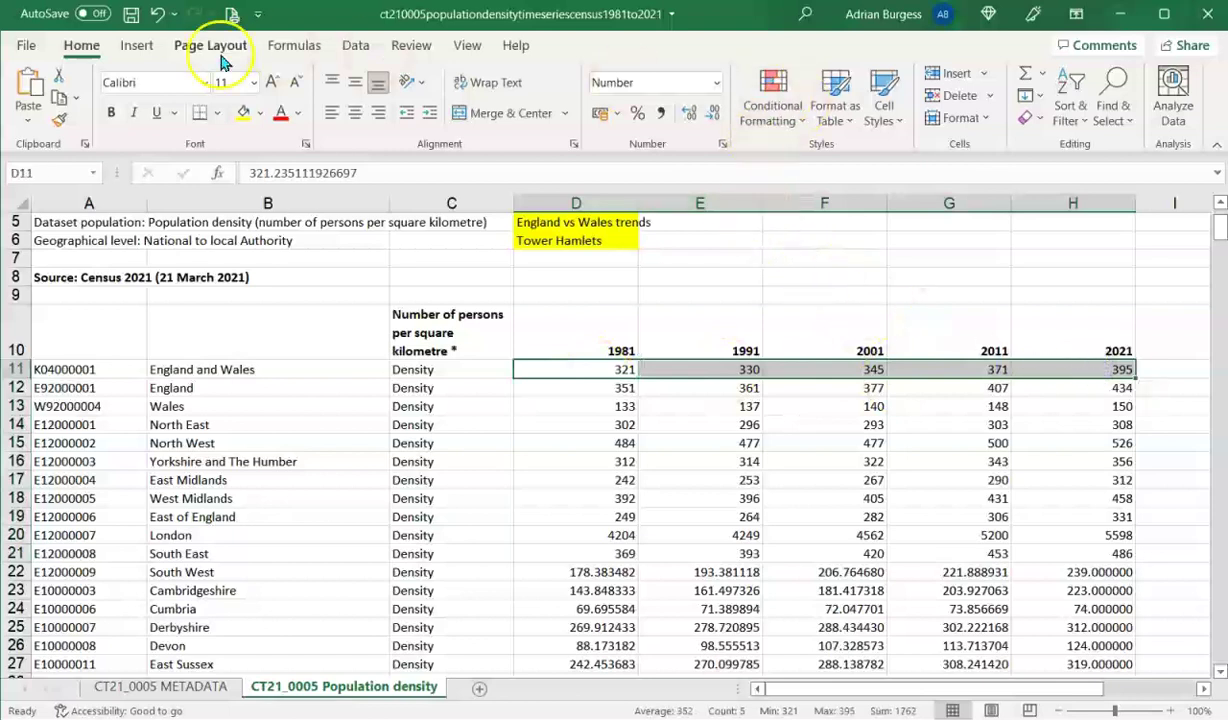
{"action": "left_click", "coordinate": [130, 50]}
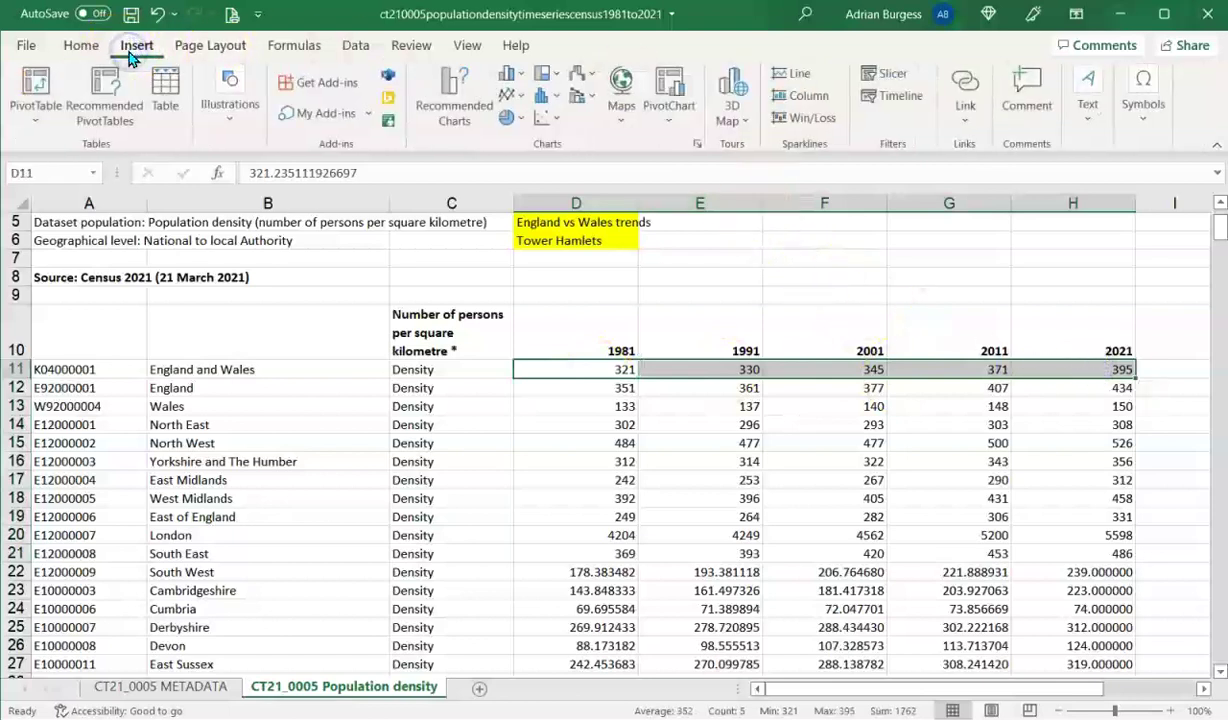
{"action": "left_click", "coordinate": [508, 78]}
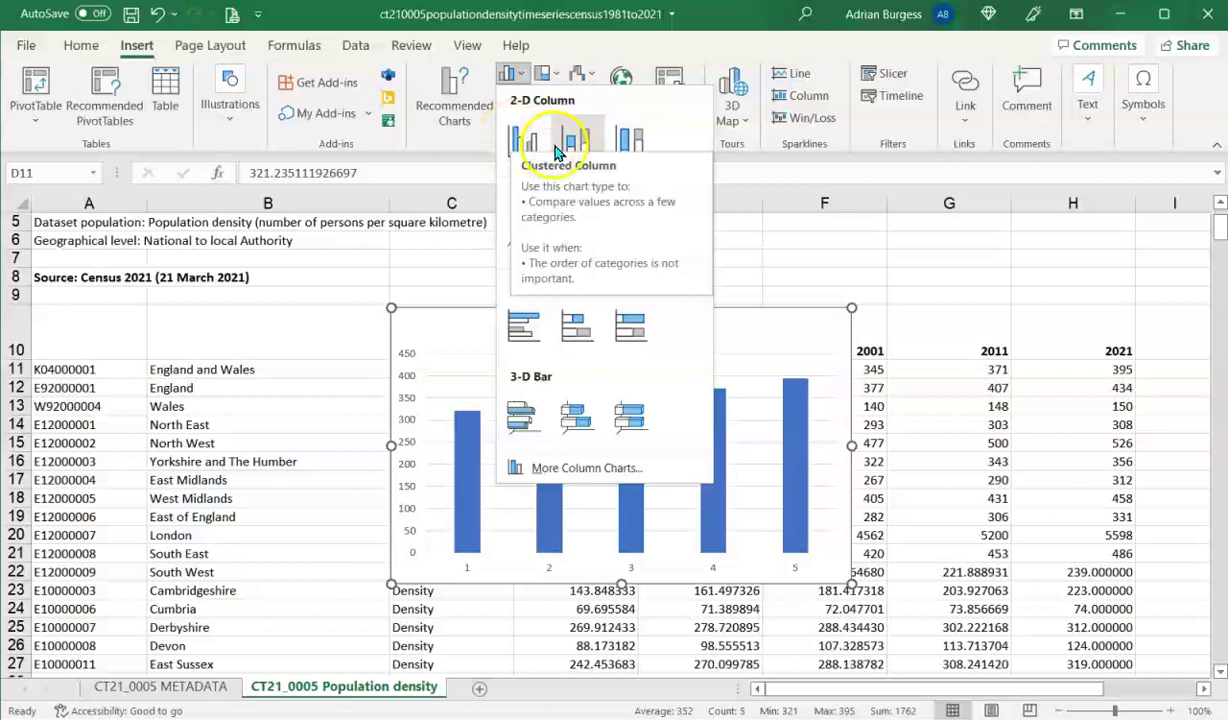
{"action": "left_click", "coordinate": [511, 72]}
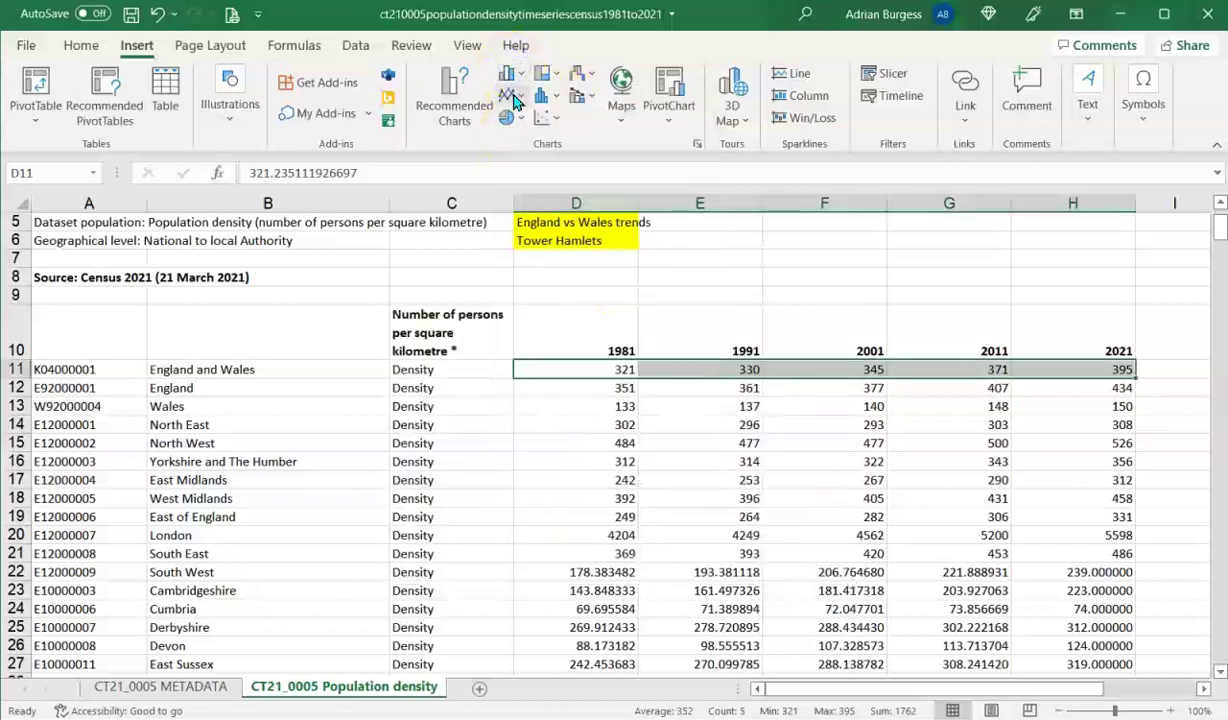
{"action": "left_click", "coordinate": [509, 95]}
{"action": "left_click", "coordinate": [525, 158]}
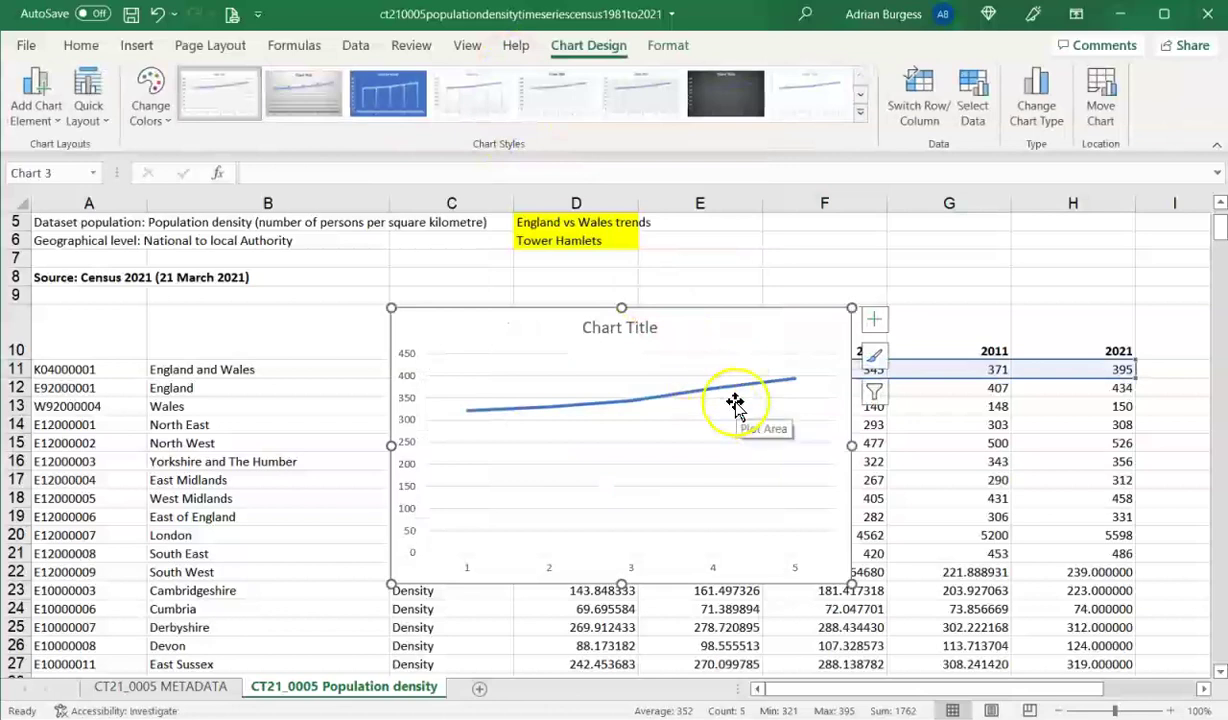
{"action": "left_click_drag", "start_coordinate": [707, 331], "coordinate": [363, 295]}
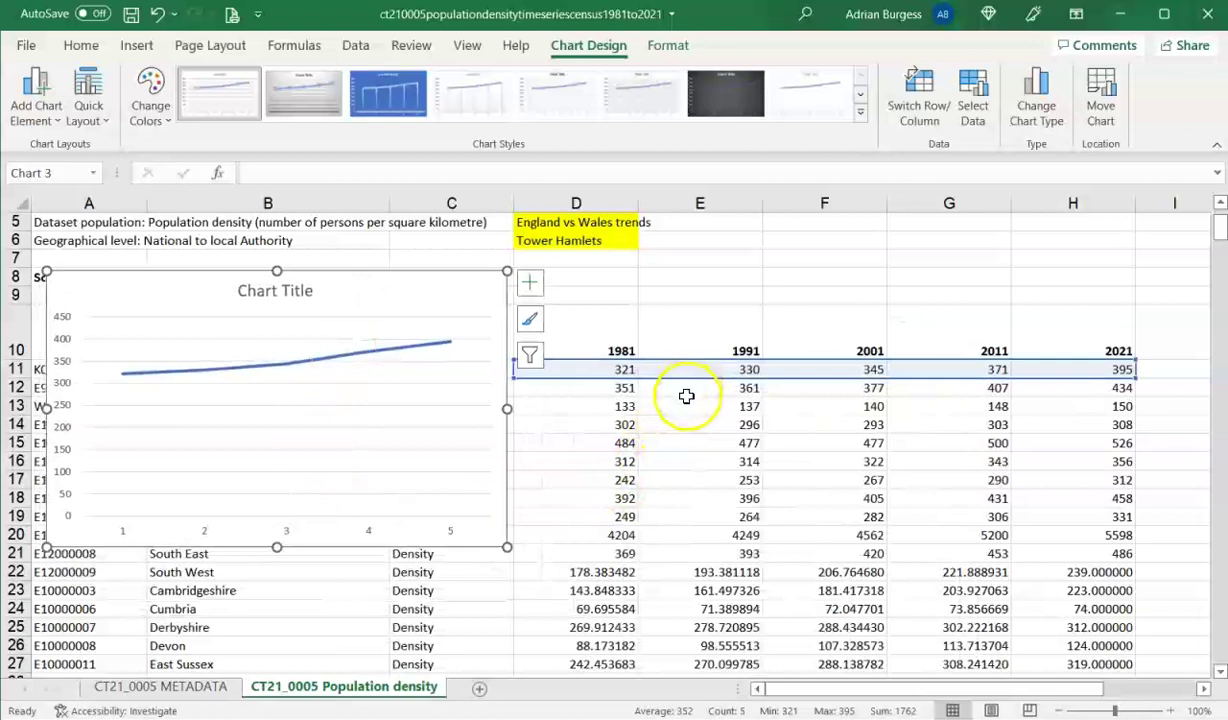
Shift the line chart's source range to the Wales densities in D13:H13 and nudge the chart slightly down
{"action": "left_click", "coordinate": [686, 396]}
{"action": "left_click", "coordinate": [496, 363]}
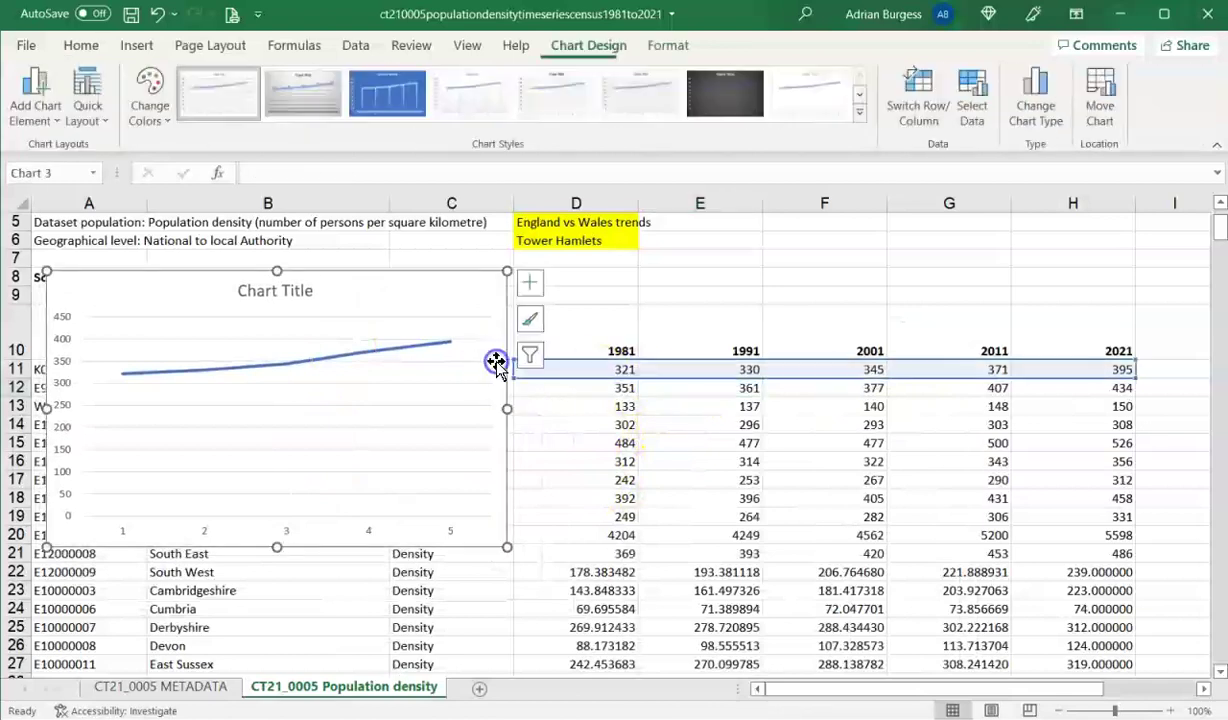
{"action": "left_click", "coordinate": [661, 379]}
{"action": "left_click_drag", "start_coordinate": [668, 380], "coordinate": [661, 408]}
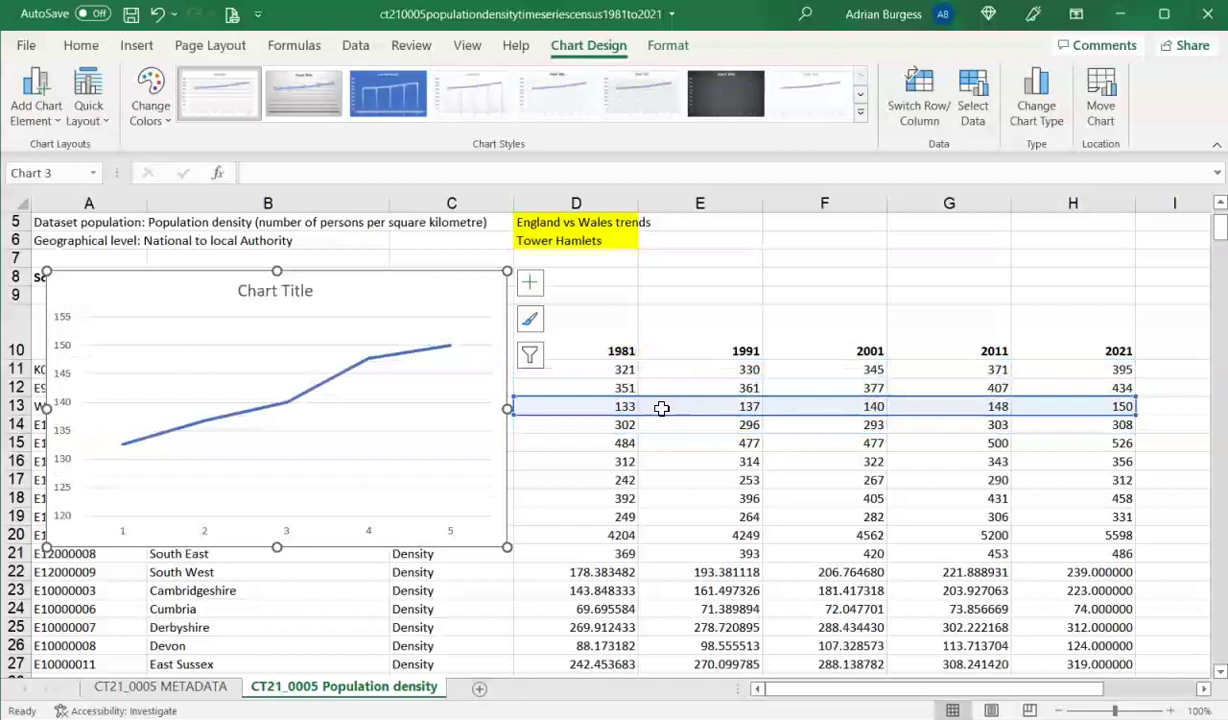
{"action": "mouse_move", "coordinate": [406, 307]}
{"action": "left_mouse_down"}
{"action": "mouse_move", "coordinate": [474, 302]}
{"action": "mouse_move", "coordinate": [548, 375]}
{"action": "mouse_move", "coordinate": [828, 460]}
{"action": "mouse_move", "coordinate": [959, 381]}
{"action": "mouse_move", "coordinate": [921, 334]}
{"action": "mouse_move", "coordinate": [925, 260]}
{"action": "mouse_move", "coordinate": [397, 323]}
{"action": "mouse_move", "coordinate": [403, 311]}
{"action": "left_mouse_up"}
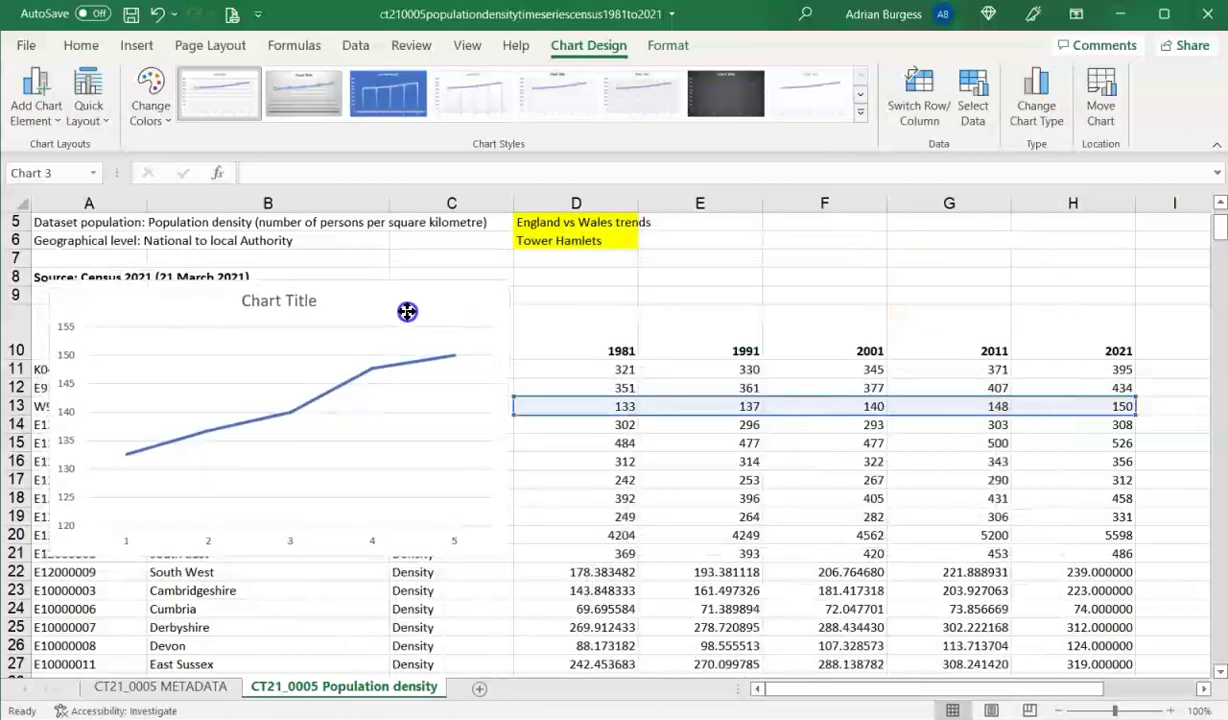
Set the chart's vertical axis bounds to a minimum of 0 and a maximum of 500
{"action": "left_click", "coordinate": [71, 418]}
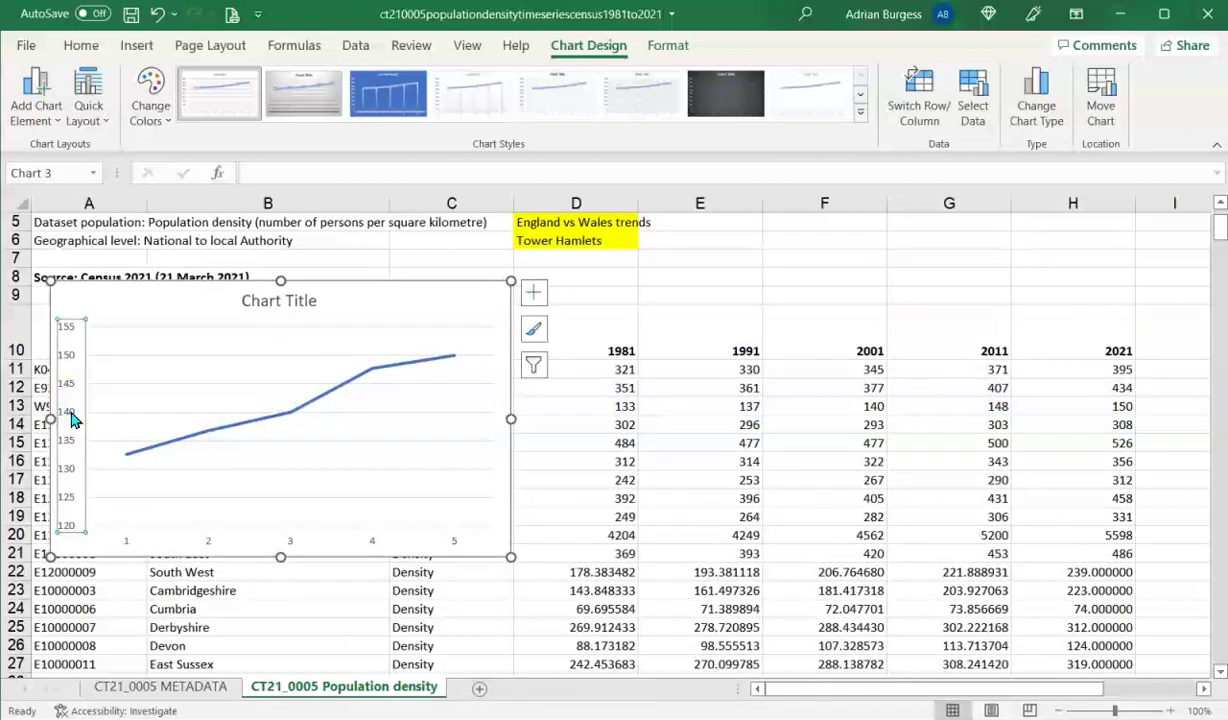
{"action": "right_click", "coordinate": [71, 418]}
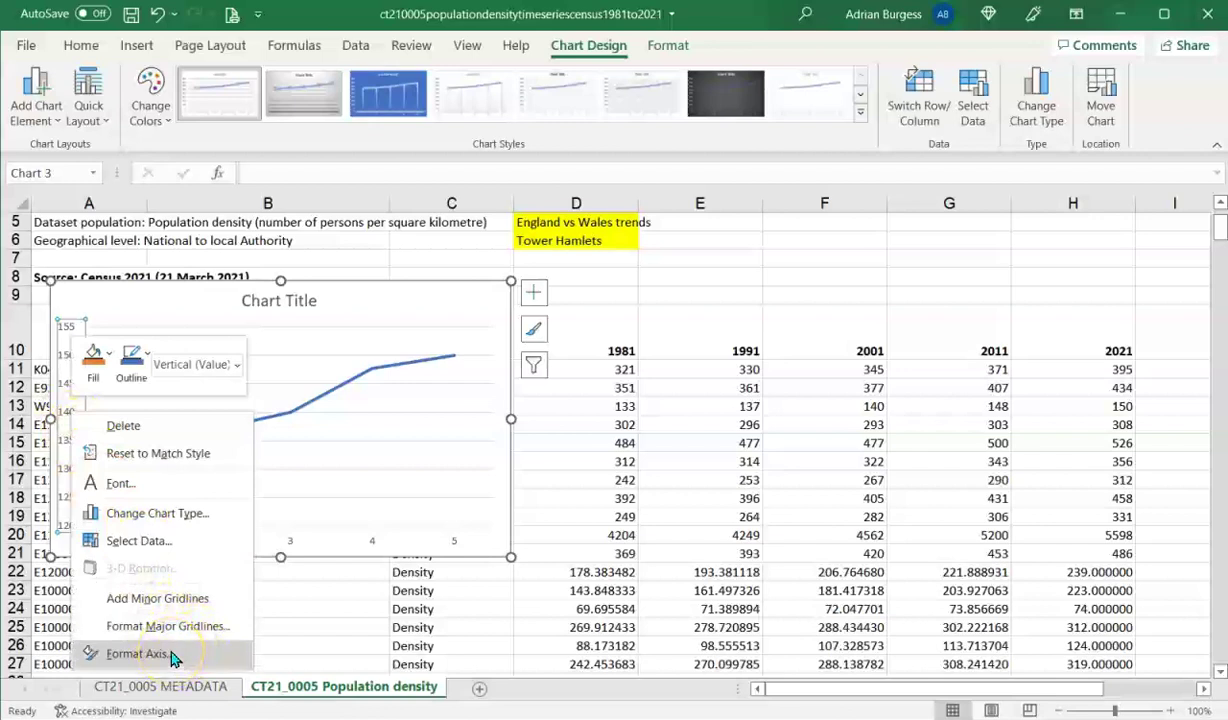
{"action": "left_click", "coordinate": [136, 654]}
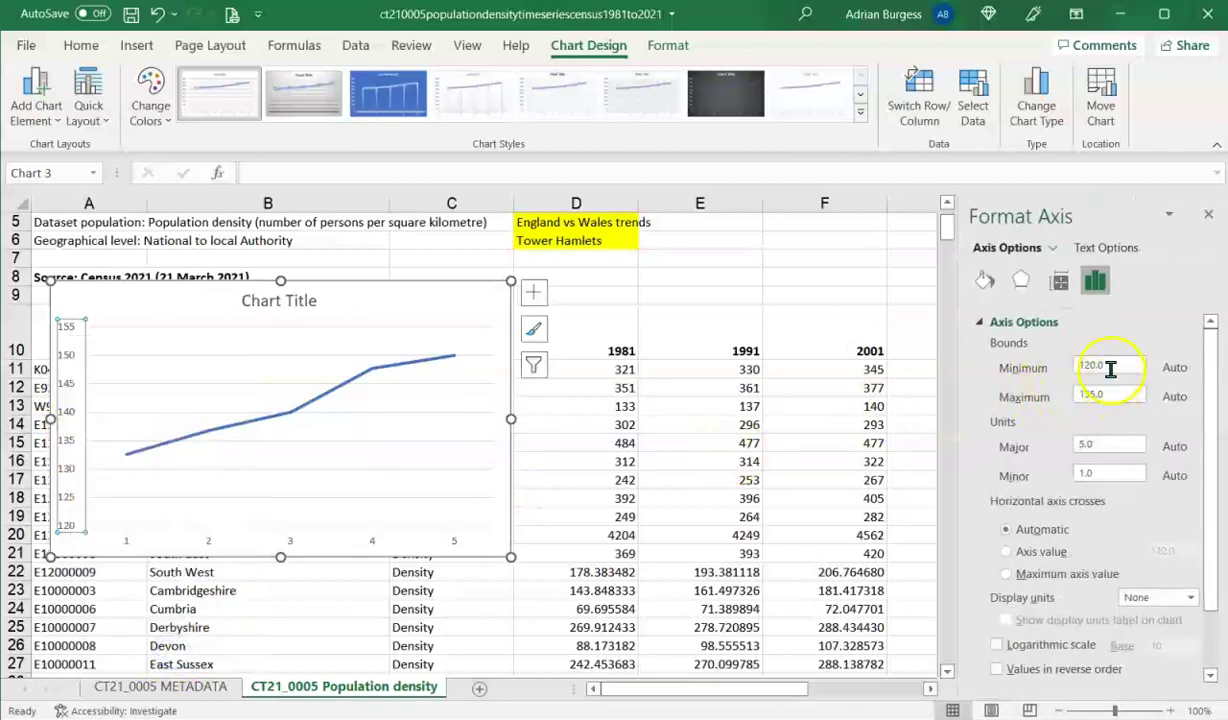
{"action": "left_click", "coordinate": [1098, 362]}
{"action": "double_click", "coordinate": [1099, 362]}
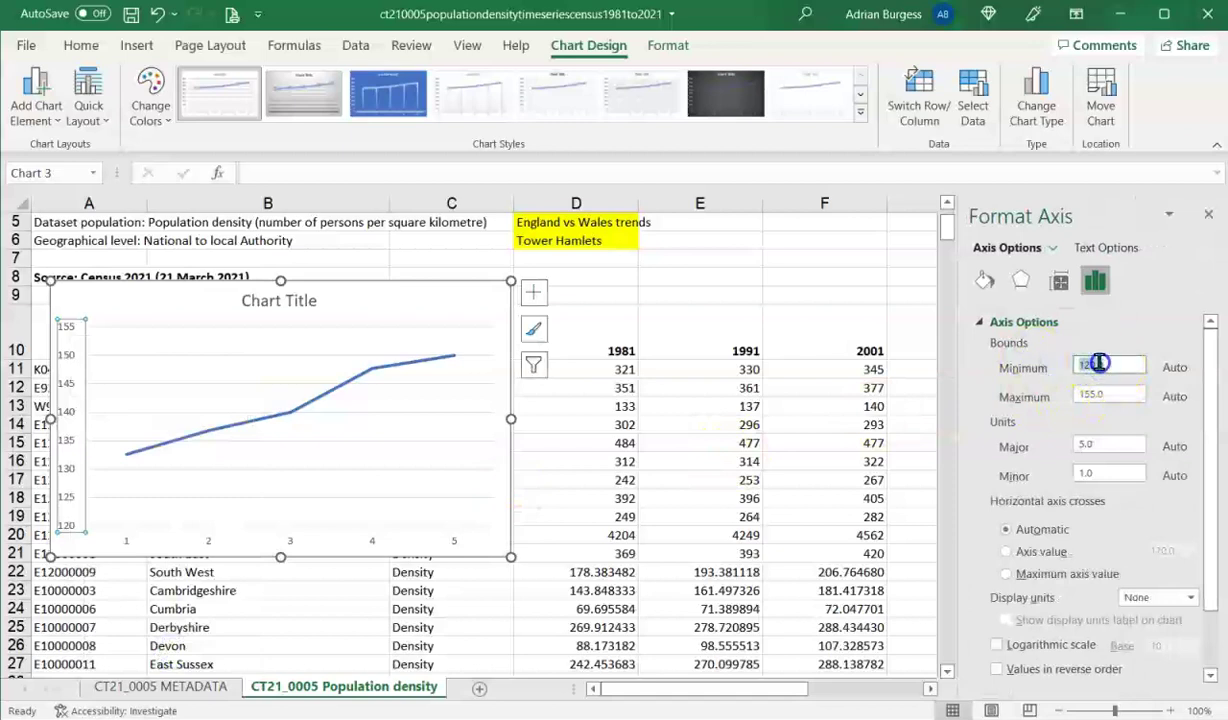
{"action": "type", "text": "0"}
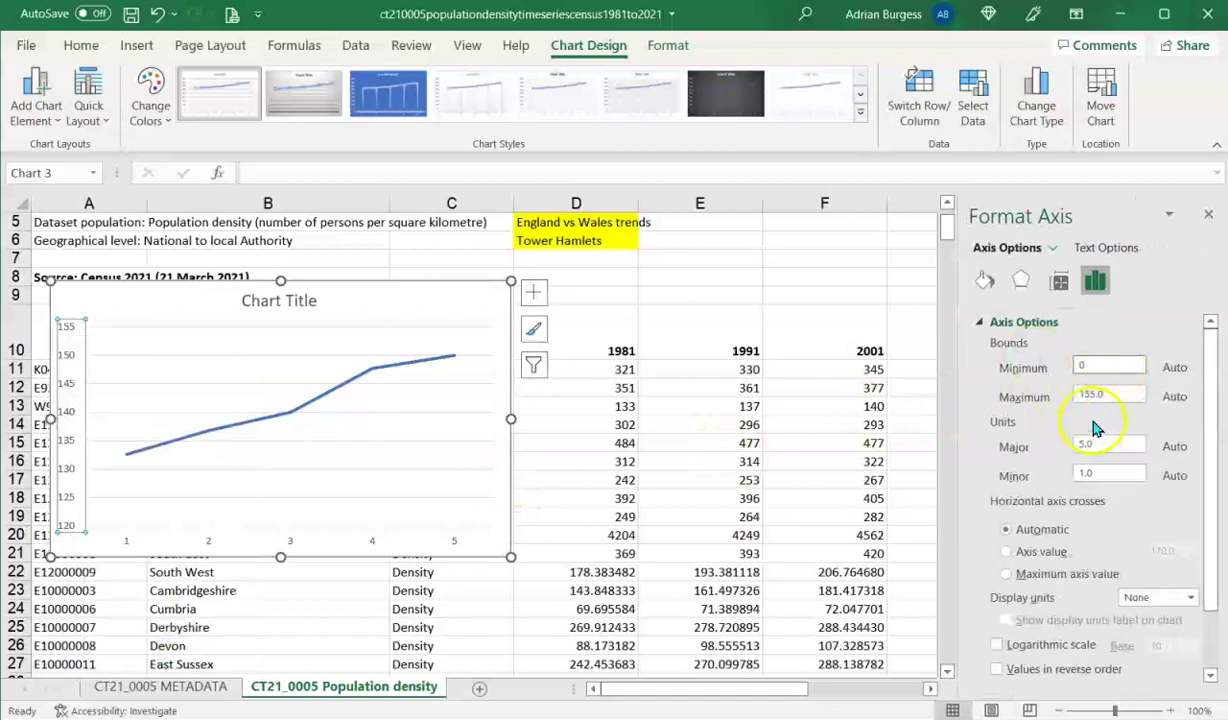
{"action": "left_click", "coordinate": [1110, 393]}
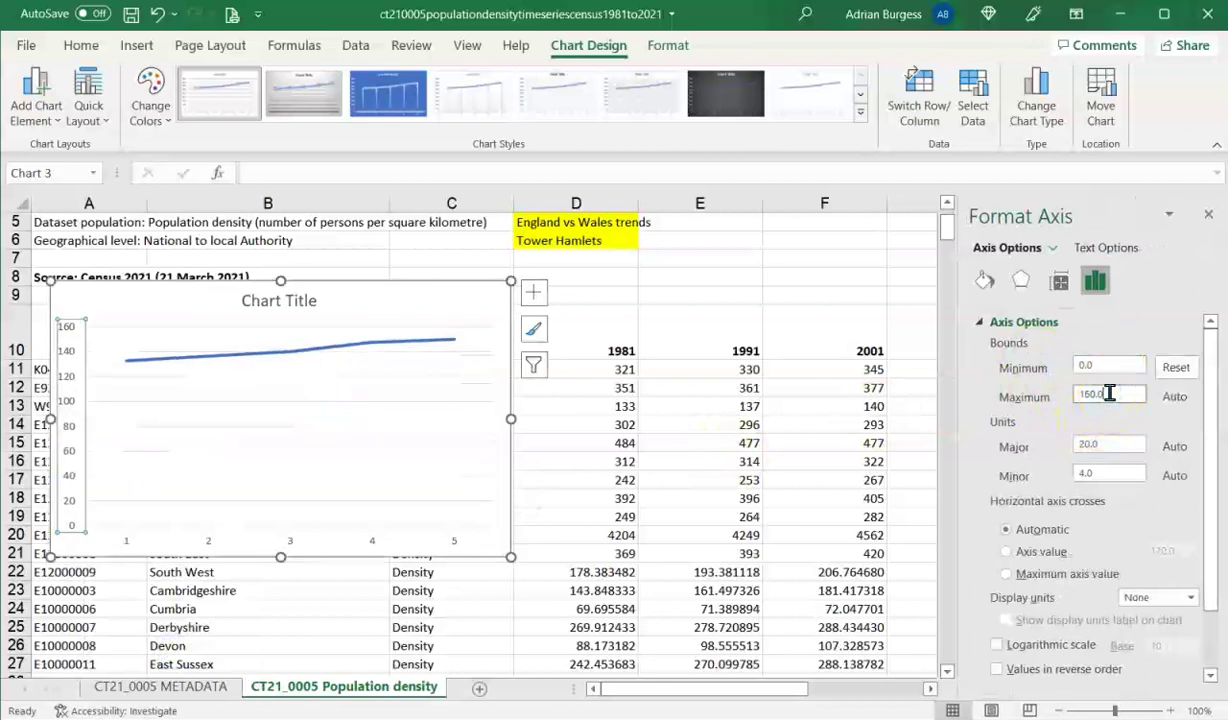
{"action": "left_click_drag", "start_coordinate": [1110, 393], "coordinate": [1076, 394]}
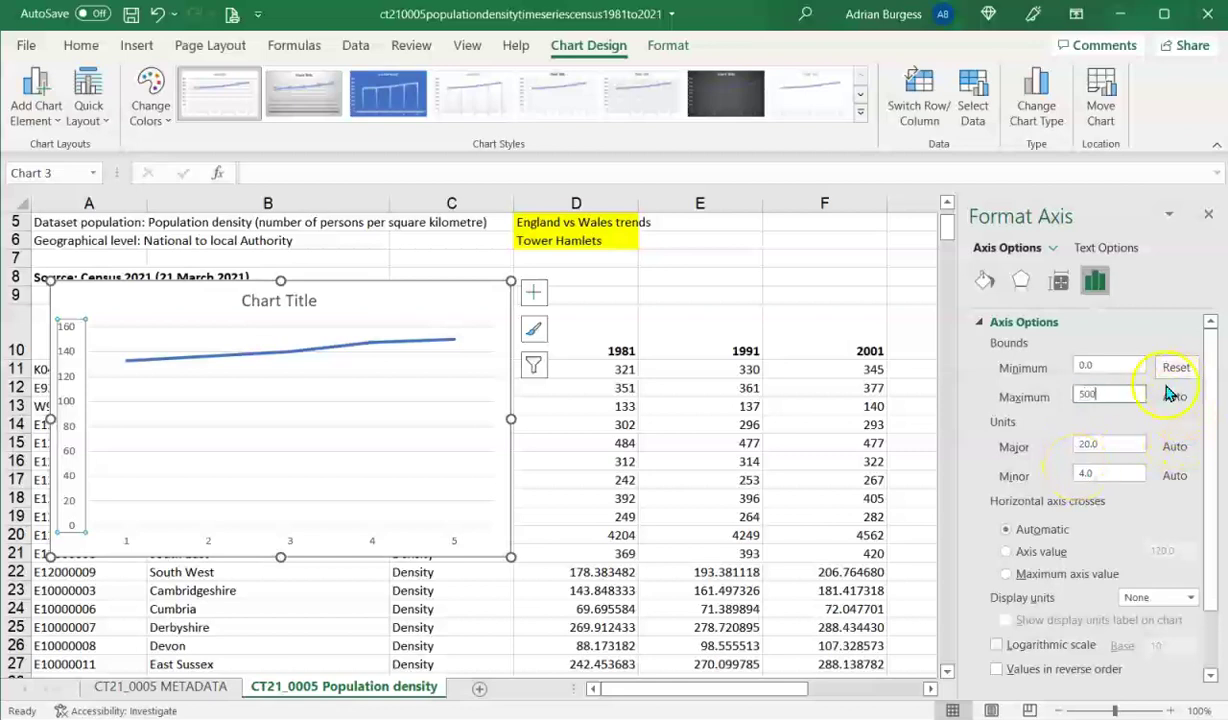
{"action": "left_click", "coordinate": [1043, 405]}
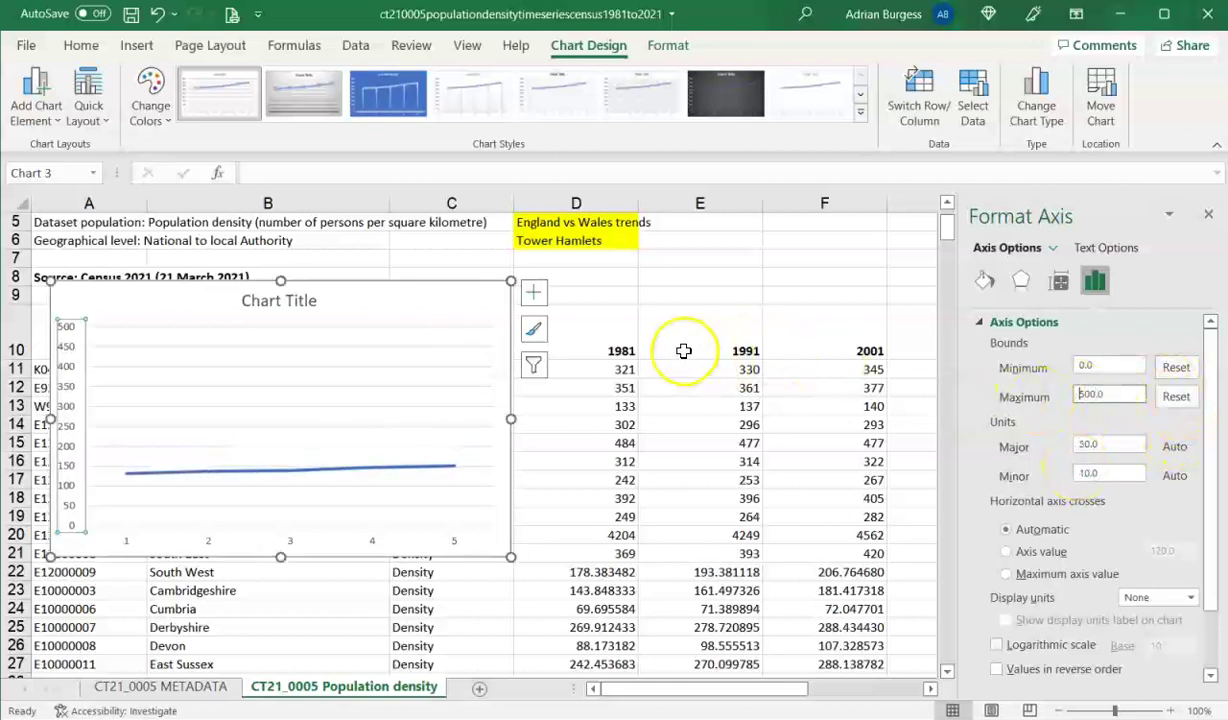
{"action": "left_click", "coordinate": [474, 366]}
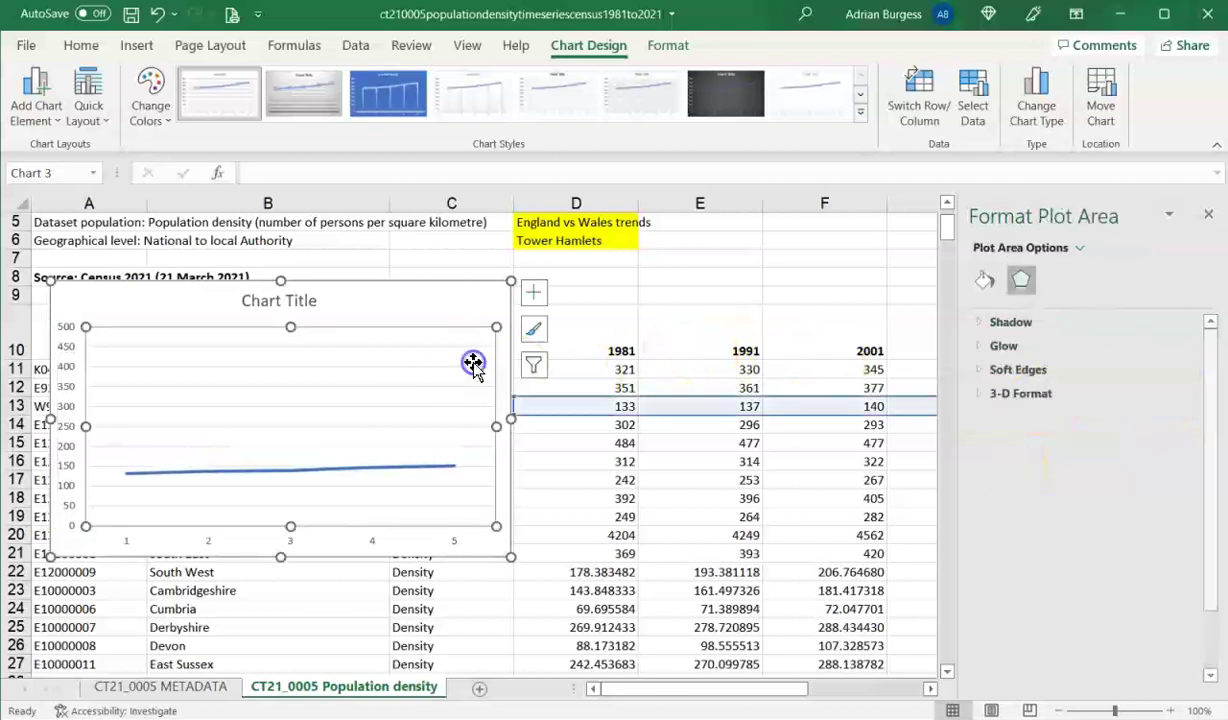
Shift the chart's source range to the England densities in D12:H12 and move the chart below row 15
{"action": "left_click_drag", "start_coordinate": [752, 414], "coordinate": [759, 389]}
{"action": "left_click", "coordinate": [757, 389]}
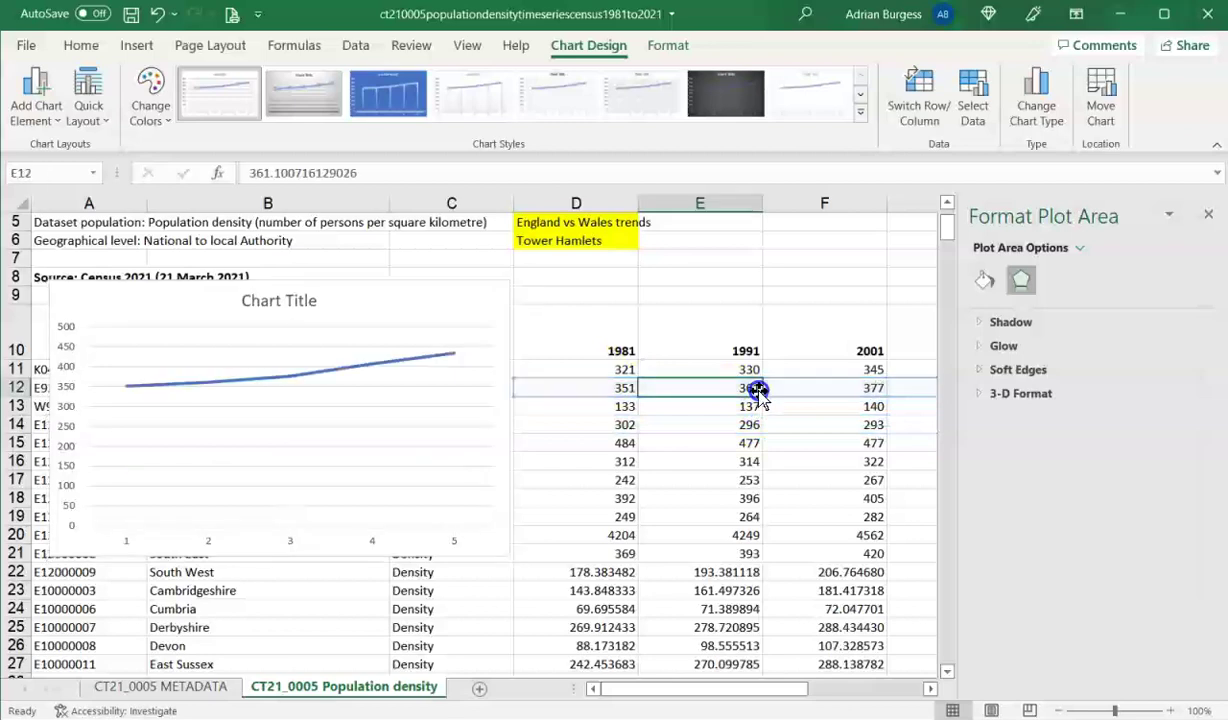
{"action": "left_click_drag", "start_coordinate": [425, 281], "coordinate": [740, 452]}
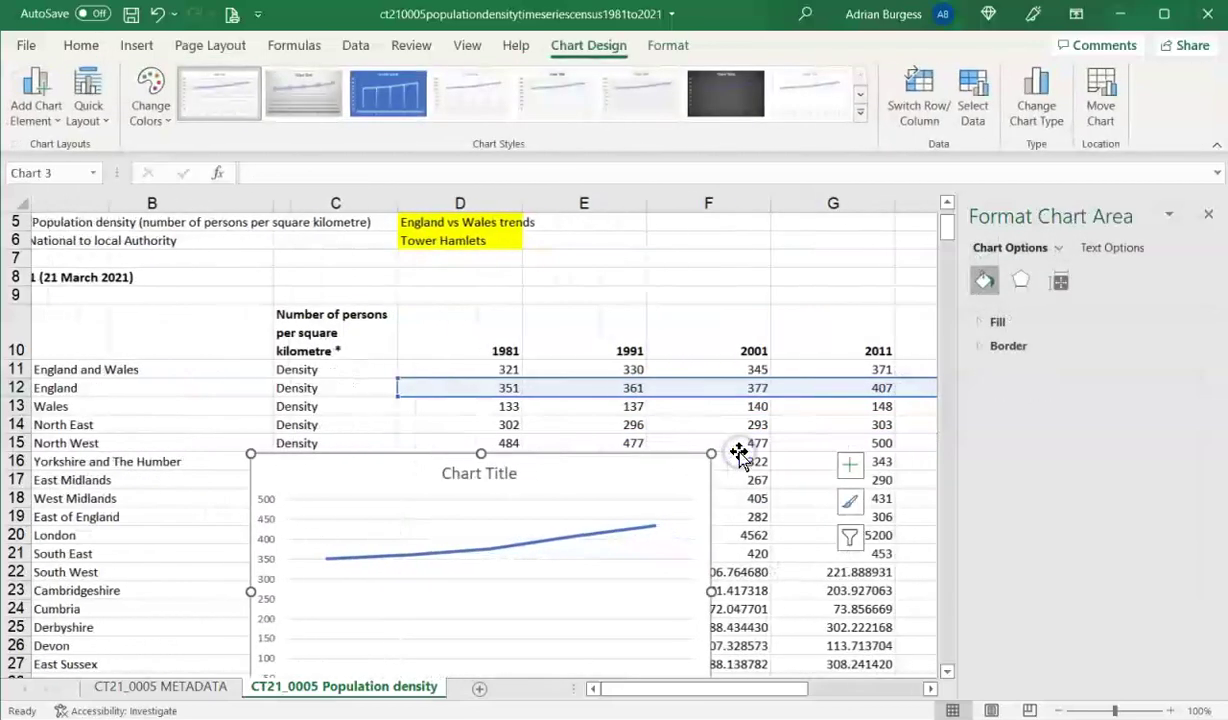
{"action": "scroll", "coordinate": [740, 452], "scroll_direction": "right", "scroll_amount": 3}
{"action": "left_click_drag", "start_coordinate": [660, 397], "coordinate": [660, 397]}
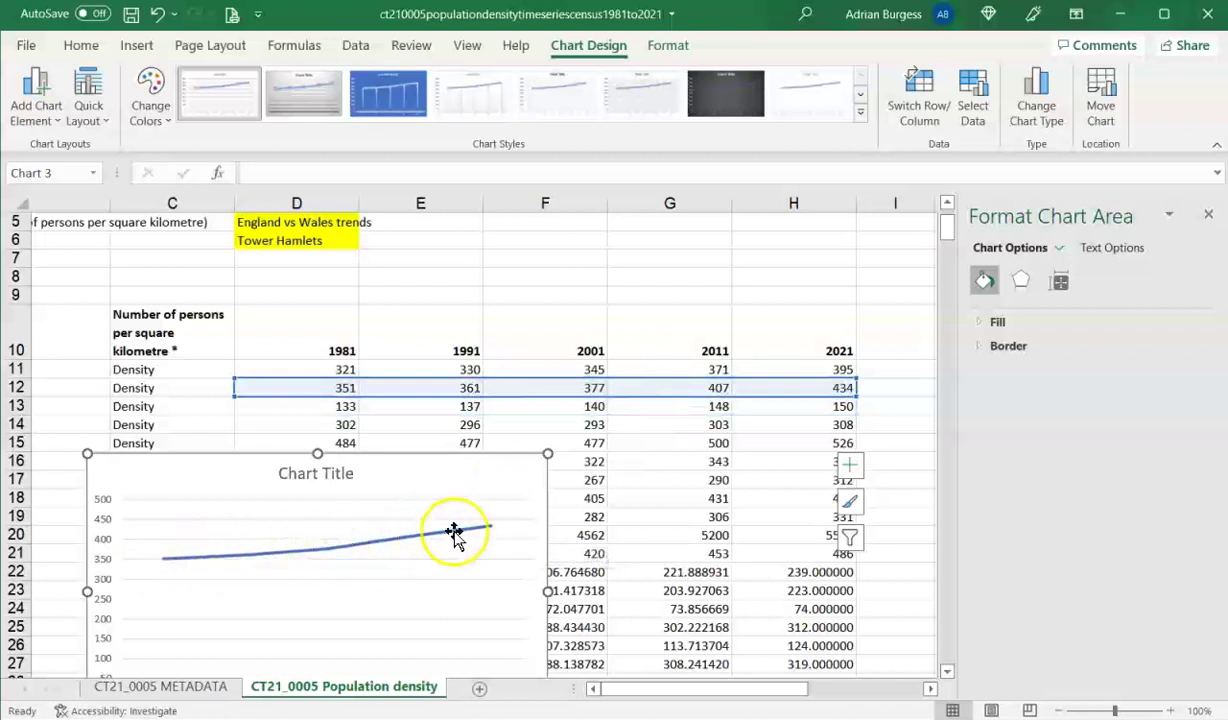
Return the chart's source range to the Wales densities in D13:H13 and review the line against the vertical axis
{"action": "left_click_drag", "start_coordinate": [831, 389], "coordinate": [822, 409]}
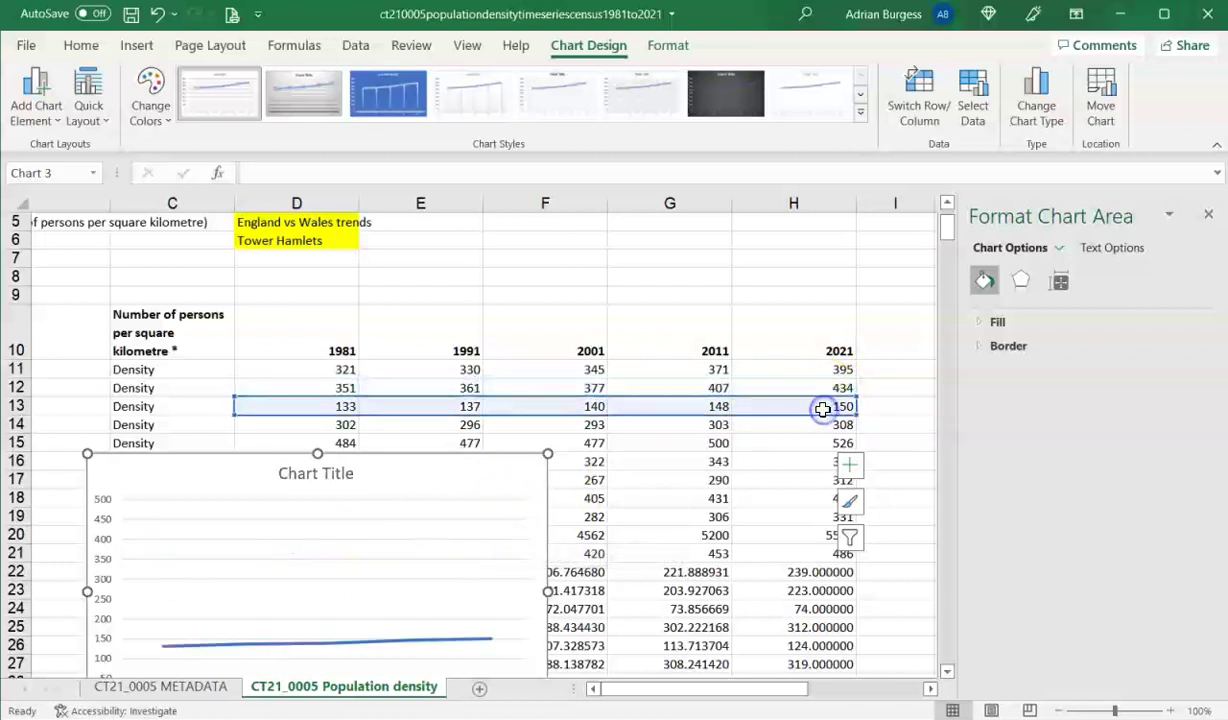
{"action": "scroll", "coordinate": [568, 490], "scroll_direction": "down", "scroll_amount": 3}
{"action": "scroll", "coordinate": [578, 488], "scroll_direction": "down", "scroll_amount": 1}
{"action": "scroll", "coordinate": [578, 488], "scroll_direction": "right", "scroll_amount": 2}
{"action": "scroll", "coordinate": [577, 485], "scroll_direction": "left", "scroll_amount": 3}
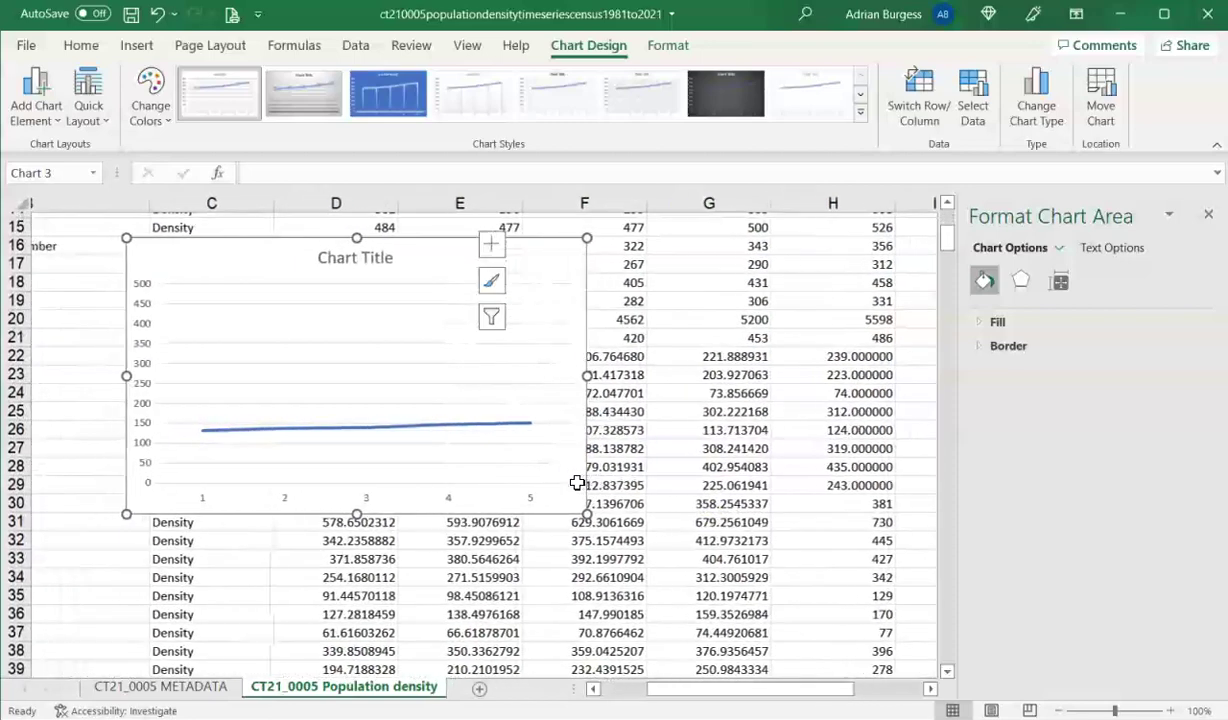
{"action": "scroll", "coordinate": [577, 483], "scroll_direction": "left", "scroll_amount": 3}
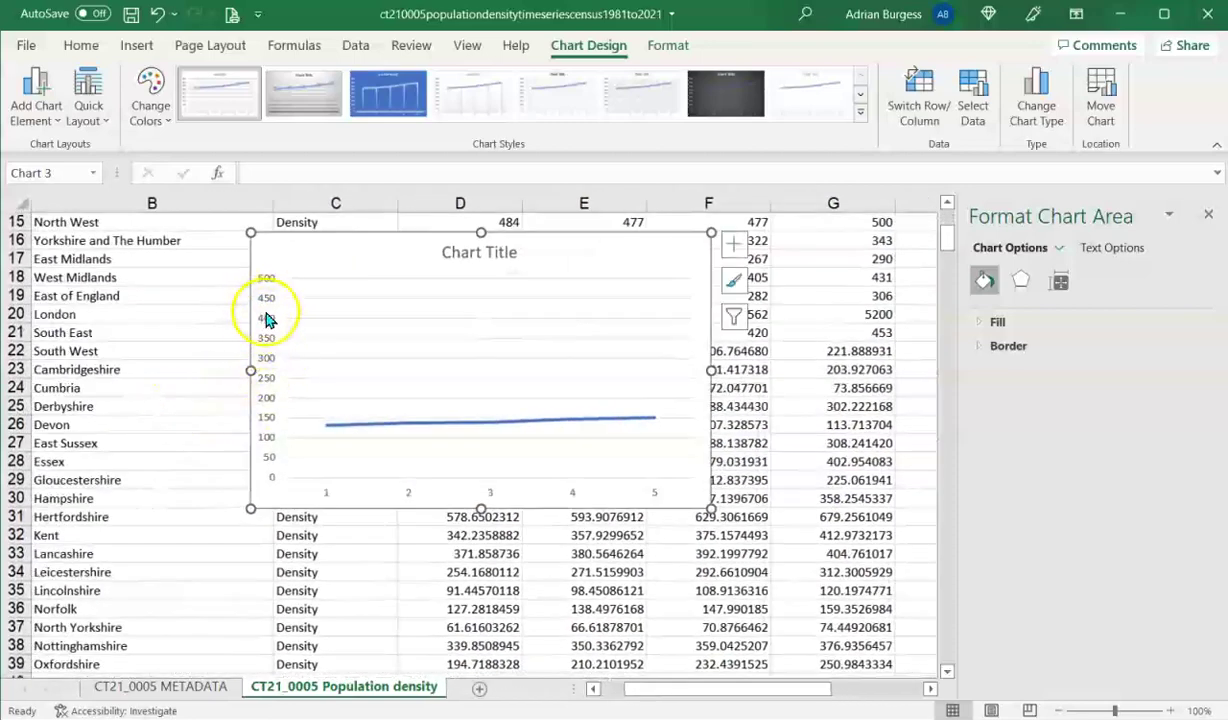
{"action": "scroll", "coordinate": [259, 521], "scroll_direction": "up", "scroll_amount": 1}
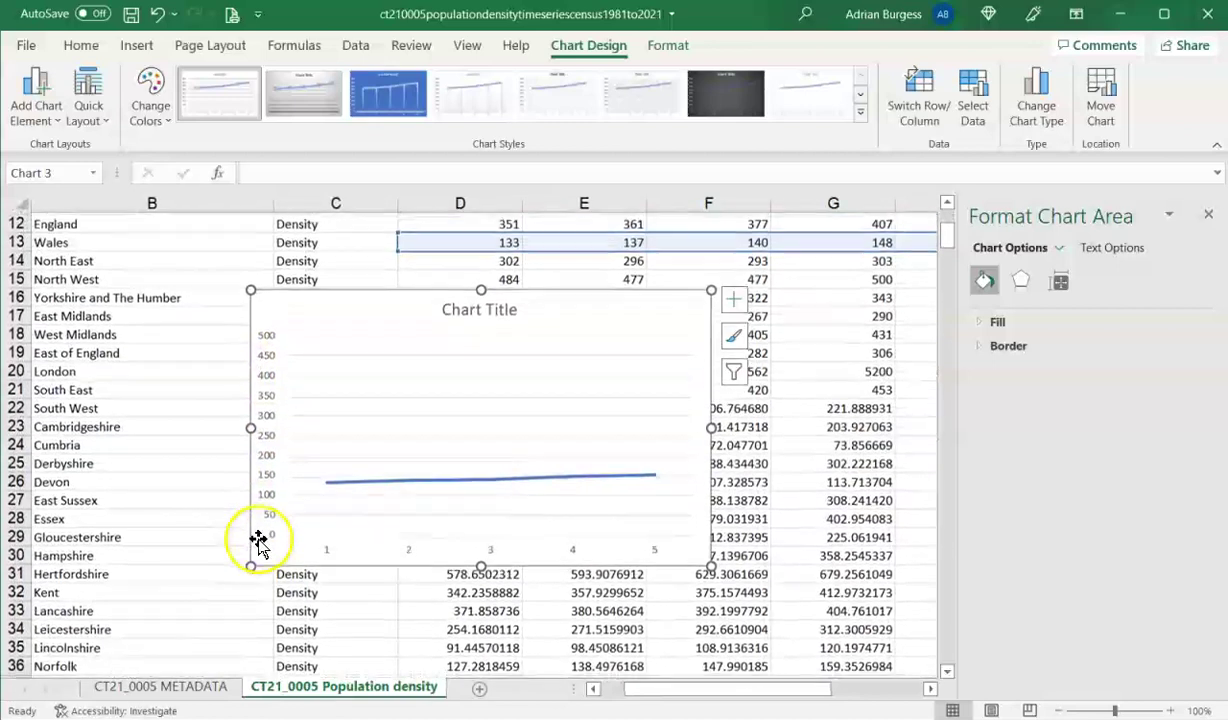
Delete the Wales density line chart from the population density sheet and return to the start of the table
{"action": "mouse_move", "coordinate": [659, 479]}
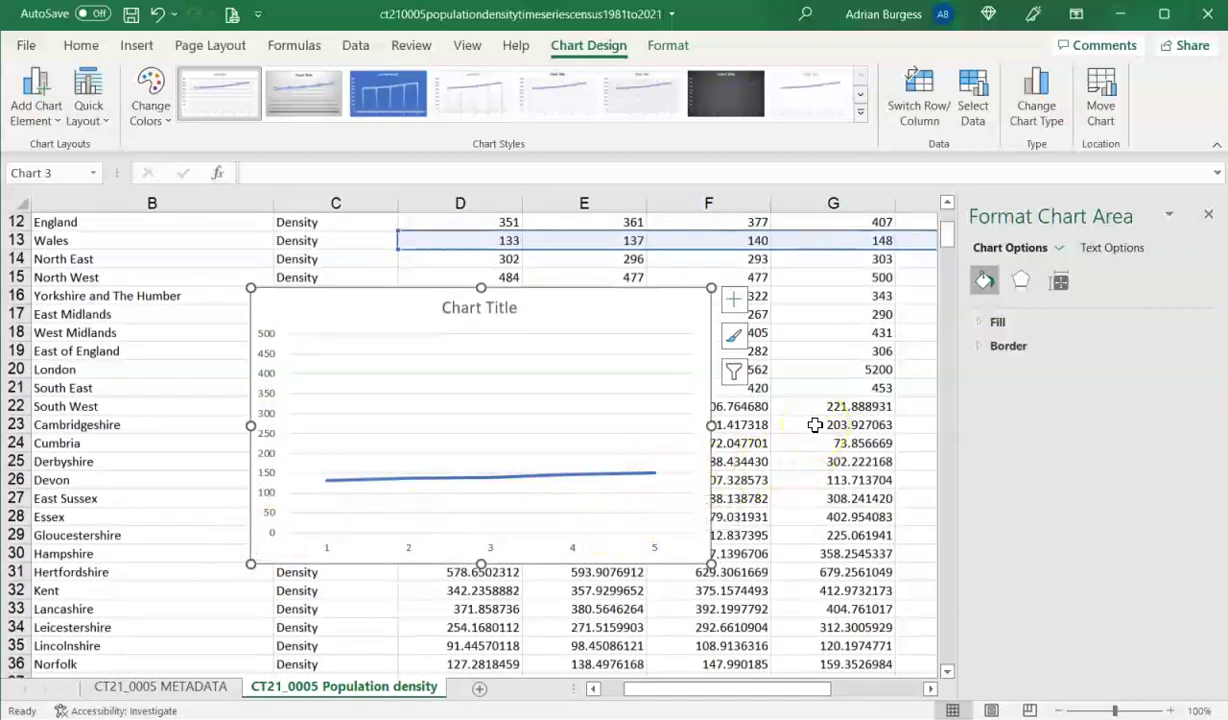
{"action": "scroll", "coordinate": [815, 425], "scroll_direction": "up", "scroll_amount": 4}
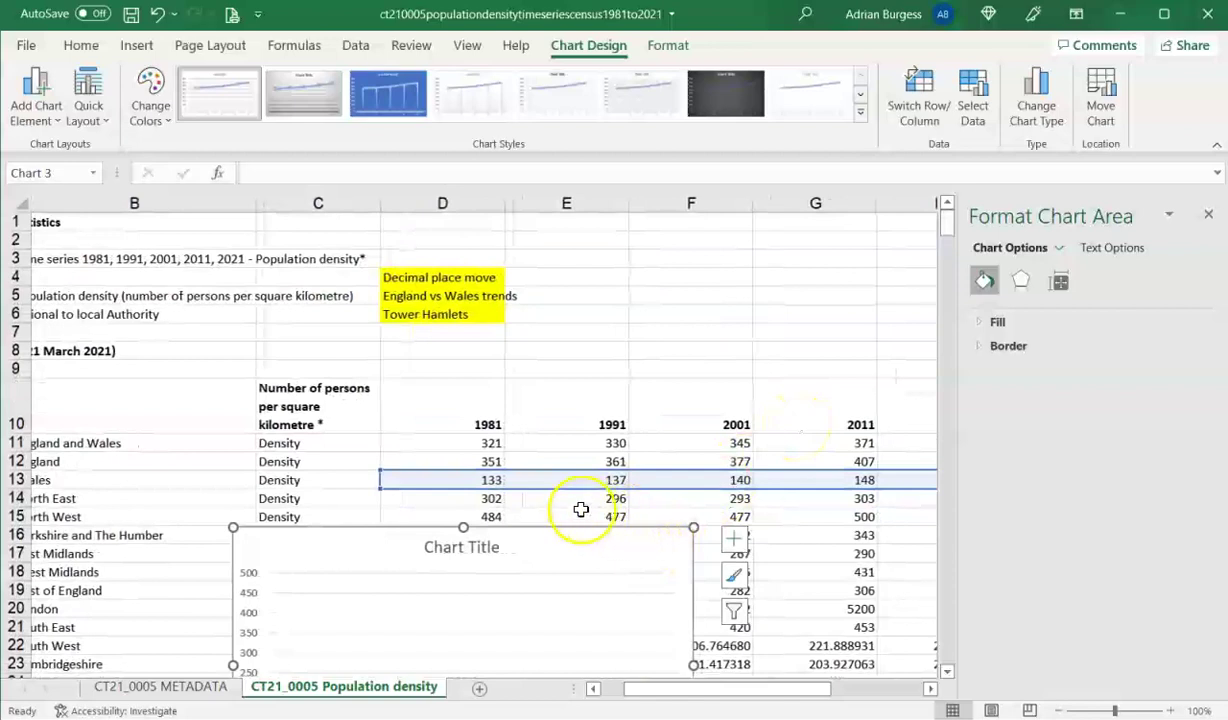
{"action": "scroll", "coordinate": [579, 480], "scroll_direction": "down", "scroll_amount": 4}
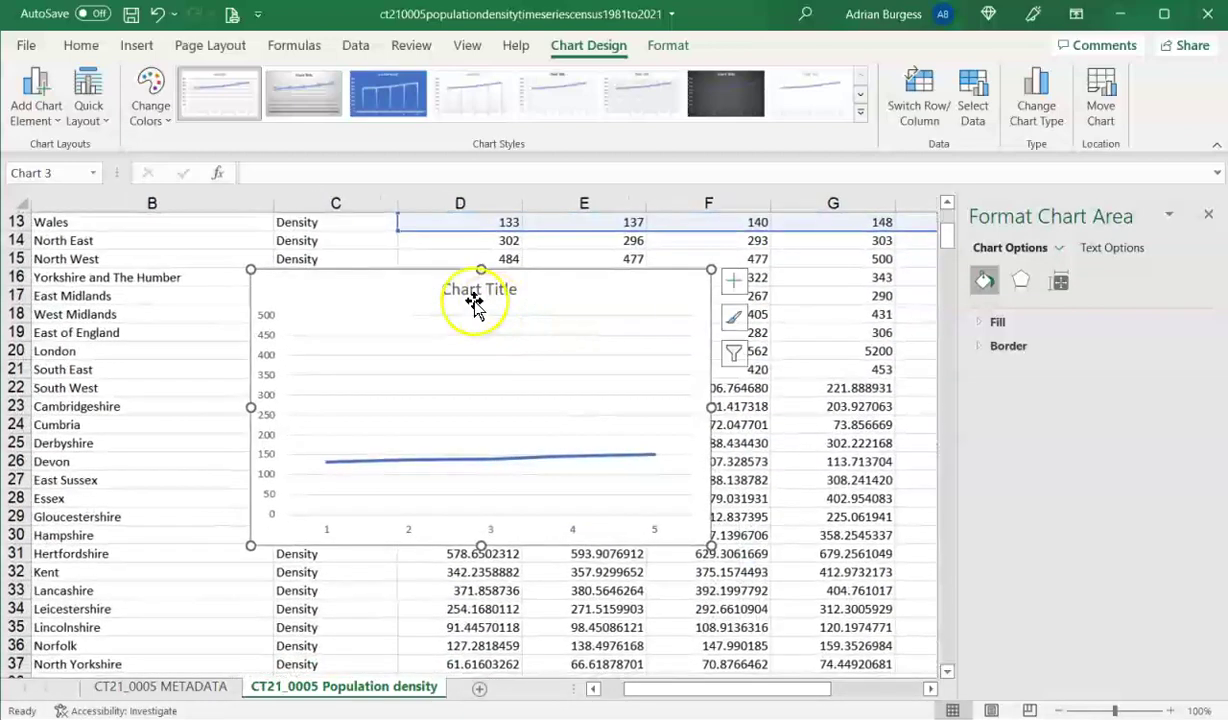
{"action": "left_click", "coordinate": [425, 279]}
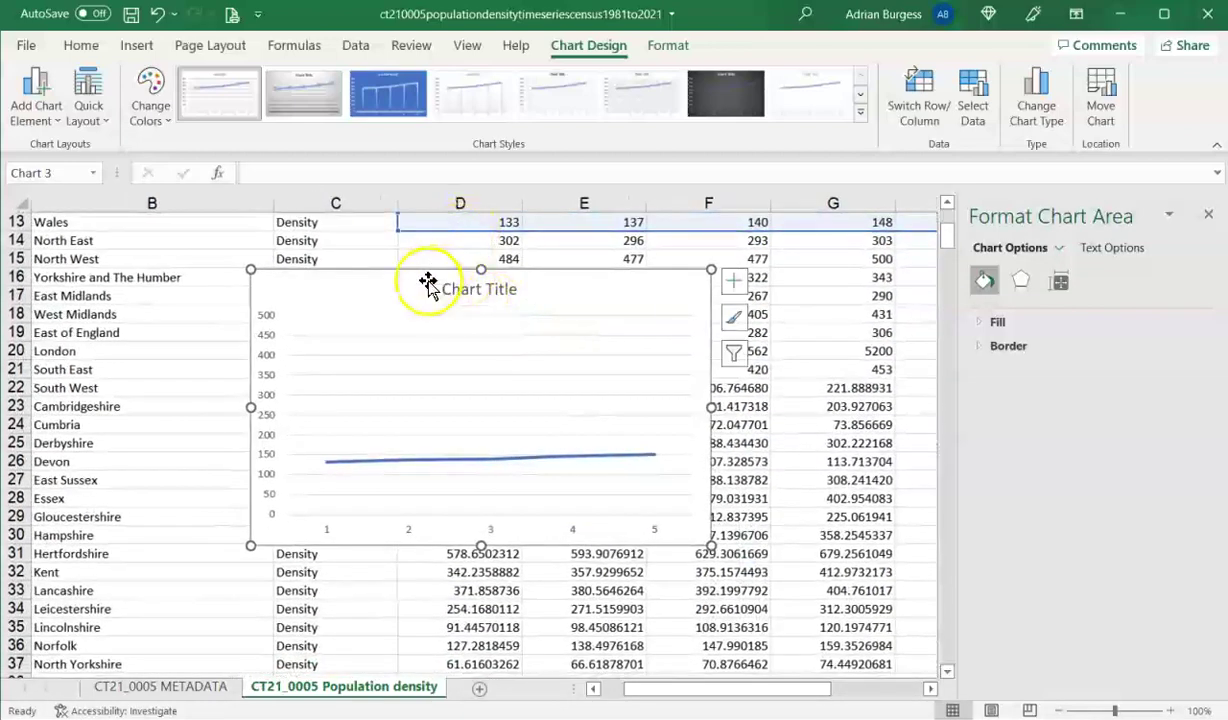
{"action": "key", "text": "Delete"}
{"action": "scroll", "coordinate": [427, 281], "scroll_direction": "up", "scroll_amount": 4}
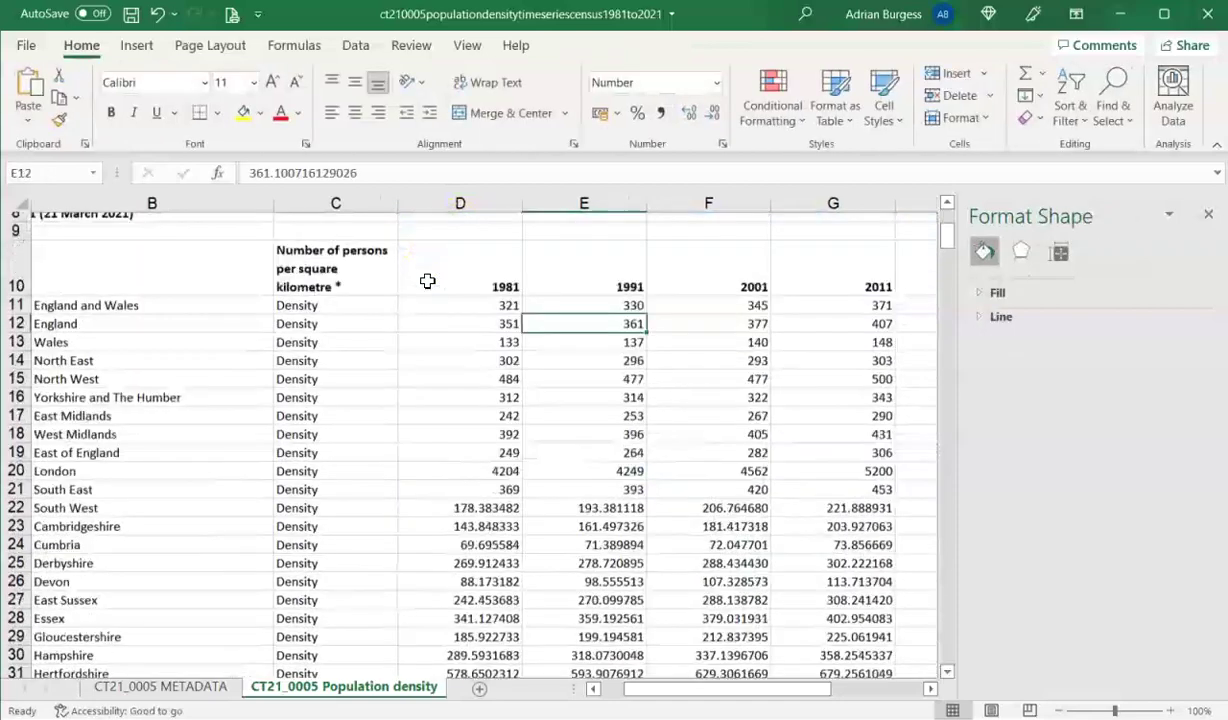
{"action": "scroll", "coordinate": [502, 329], "scroll_direction": "down", "scroll_amount": 1}
{"action": "scroll", "coordinate": [502, 329], "scroll_direction": "up", "scroll_amount": 1}
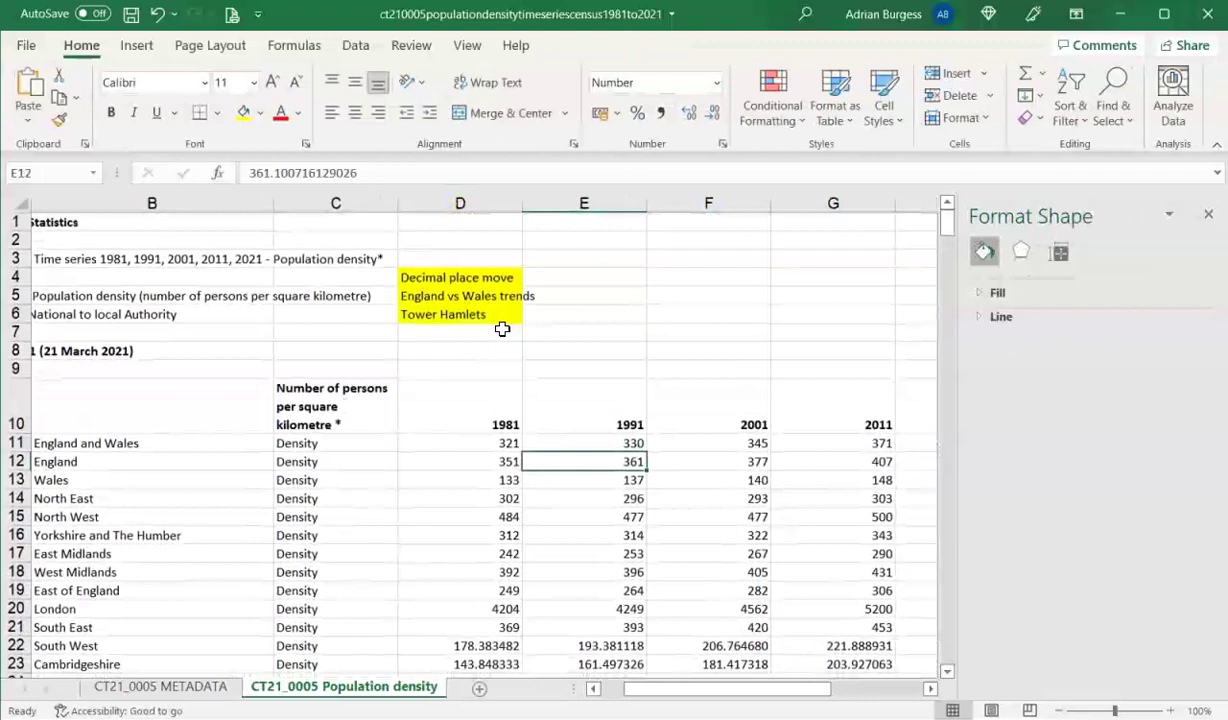
{"action": "scroll", "coordinate": [502, 329], "scroll_direction": "right", "scroll_amount": 2}
{"action": "scroll", "coordinate": [502, 329], "scroll_direction": "right", "scroll_amount": 1}
{"action": "scroll", "coordinate": [502, 329], "scroll_direction": "left", "scroll_amount": 3}
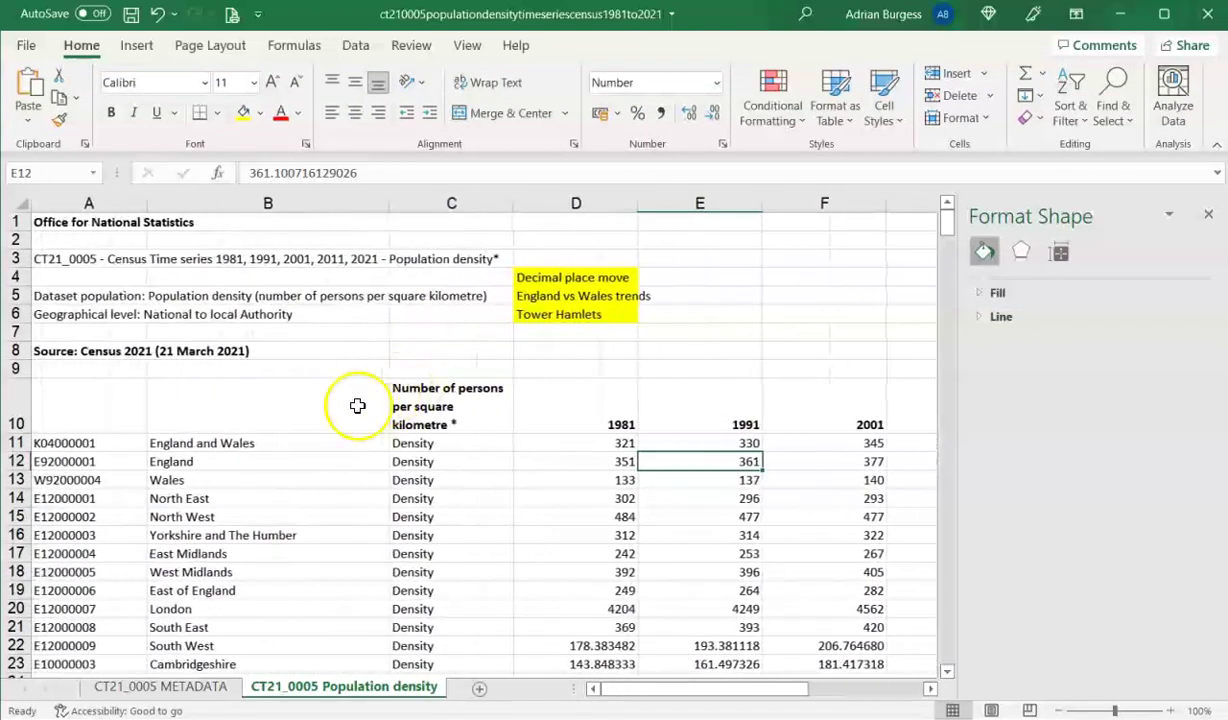
Search the population density sheet for "tower" to locate the Tower Hamlets row
{"action": "left_click", "coordinate": [293, 443]}
{"action": "scroll", "coordinate": [293, 442], "scroll_direction": "down", "scroll_amount": 12}
{"action": "scroll", "coordinate": [293, 442], "scroll_direction": "down", "scroll_amount": 5}
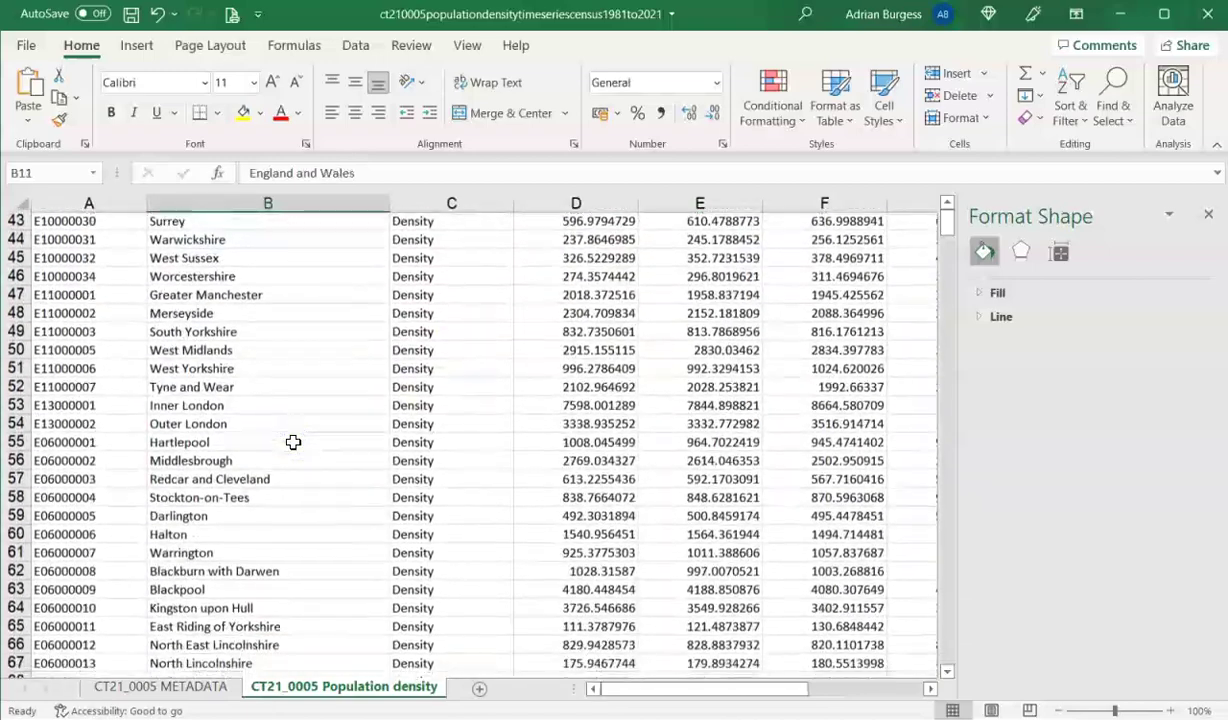
{"action": "scroll", "coordinate": [293, 442], "scroll_direction": "up", "scroll_amount": 17}
{"action": "scroll", "coordinate": [293, 442], "scroll_direction": "down", "scroll_amount": 1}
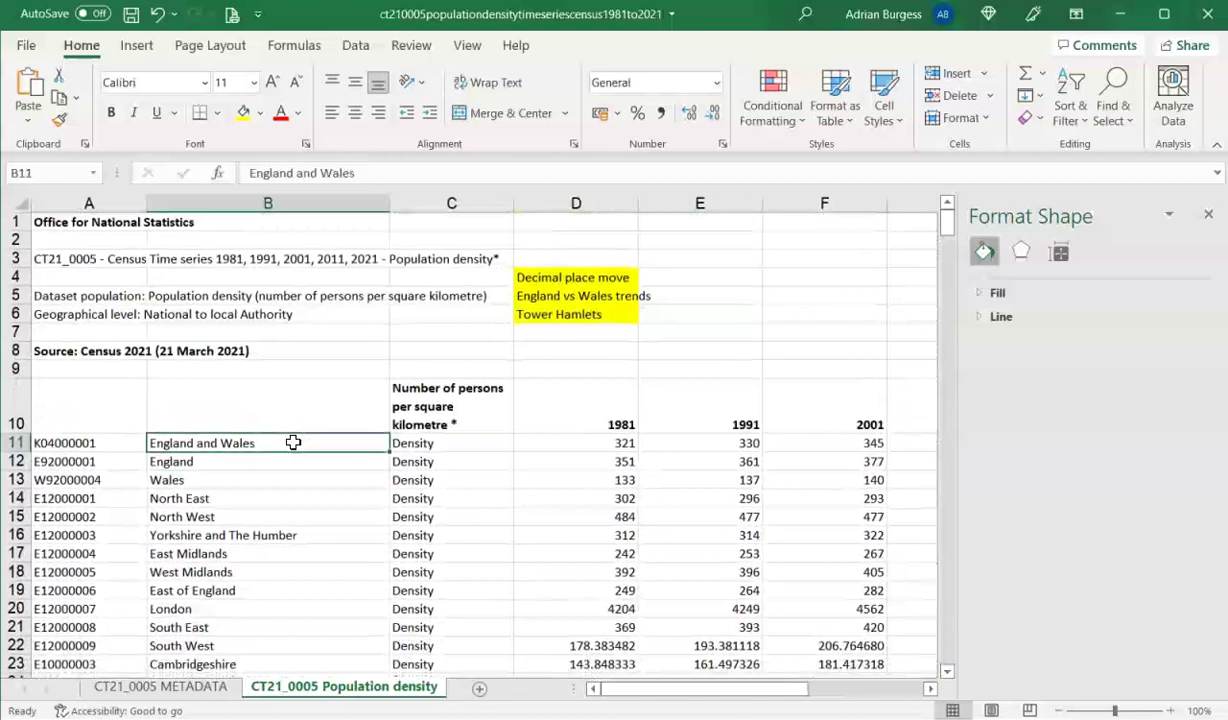
{"action": "key", "text": "ctrl+f"}
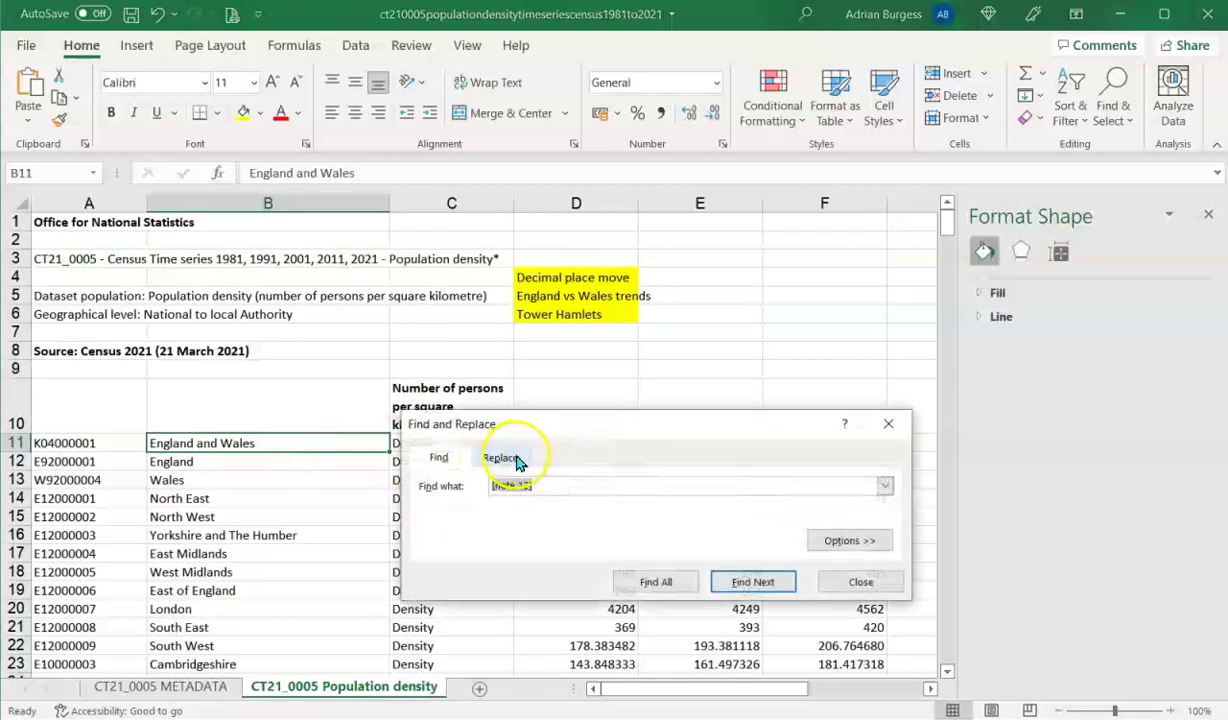
{"action": "type", "text": "tower"}
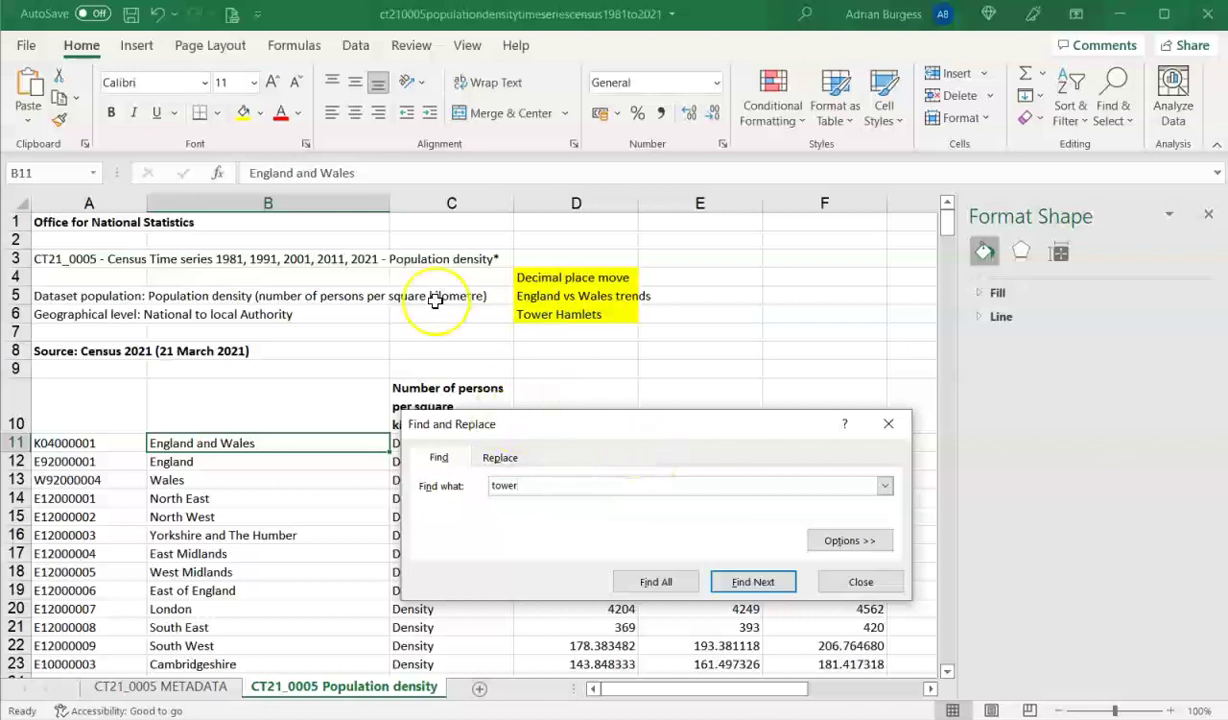
{"action": "key", "text": "Return"}
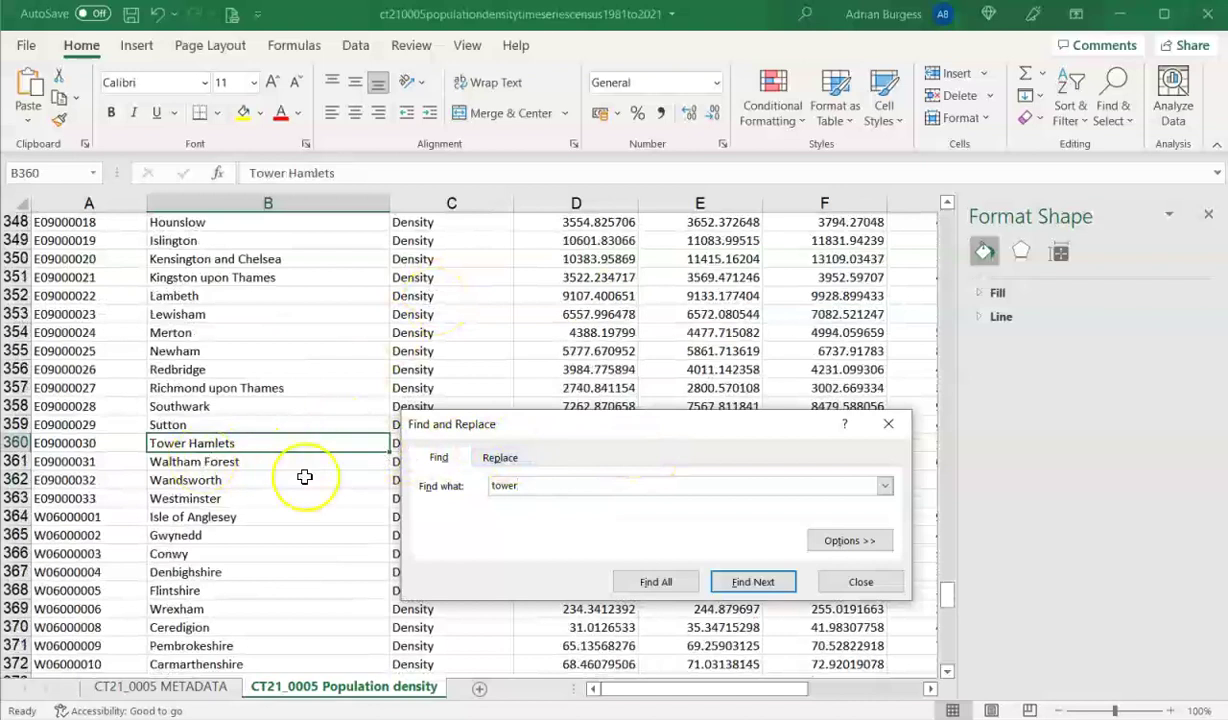
{"action": "left_click", "coordinate": [862, 582]}
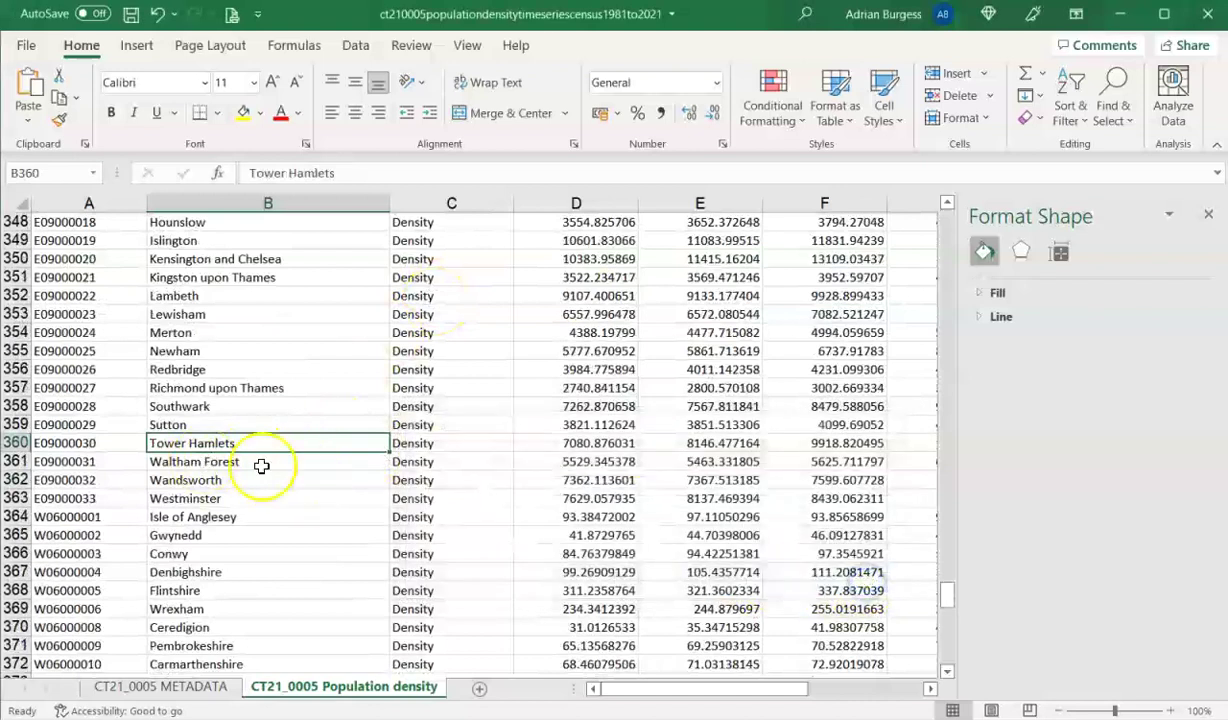
Apply blue gradient-fill data bars to the Tower Hamlets densities in D360:H360
{"action": "left_click_drag", "start_coordinate": [545, 452], "coordinate": [362, 442]}
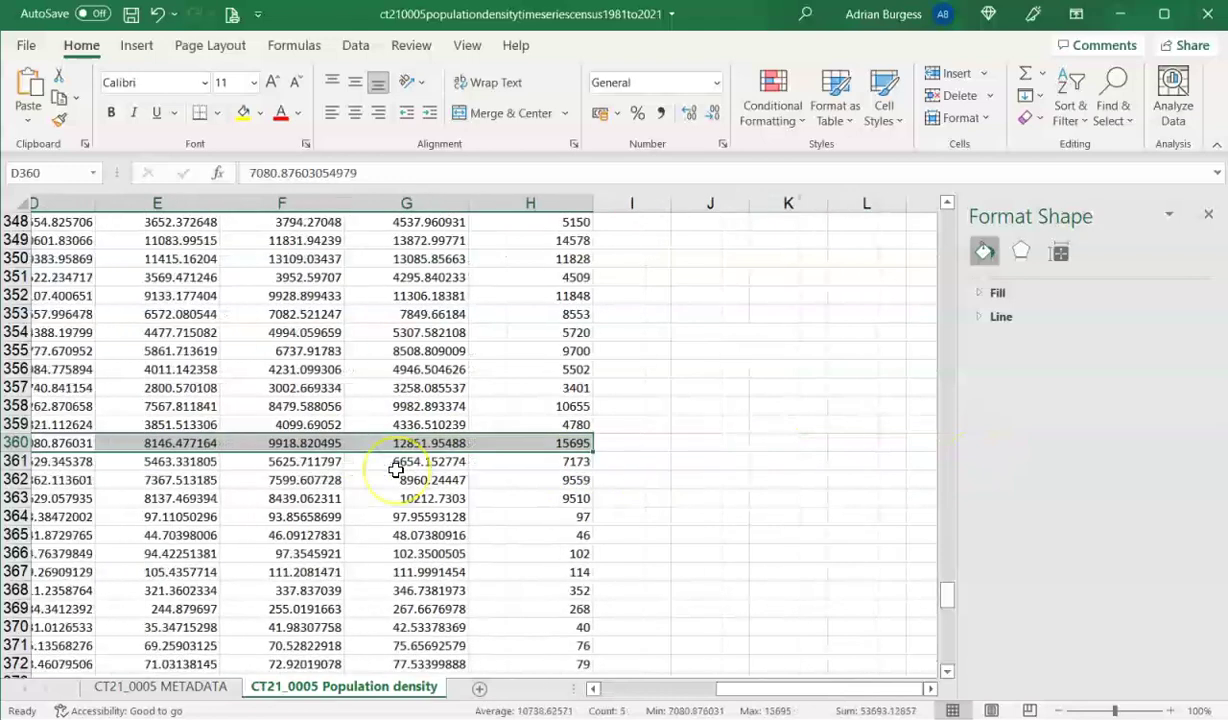
{"action": "scroll", "coordinate": [396, 470], "scroll_direction": "left", "scroll_amount": 2}
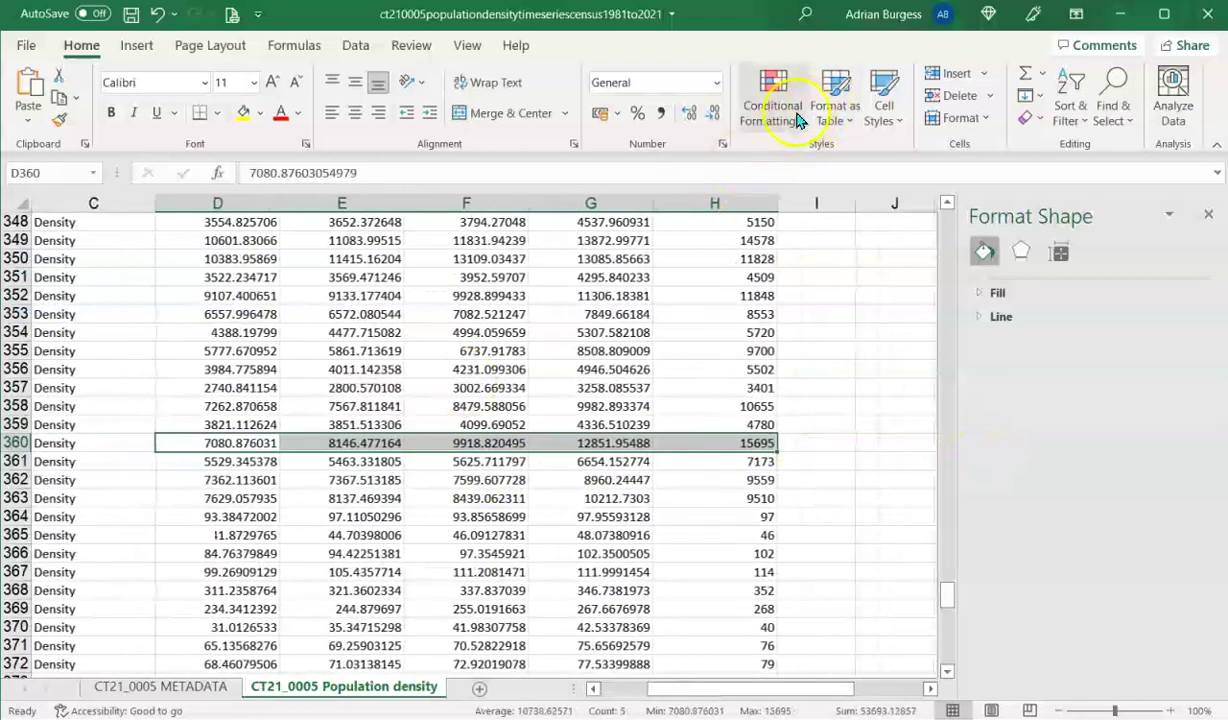
{"action": "left_click", "coordinate": [785, 118]}
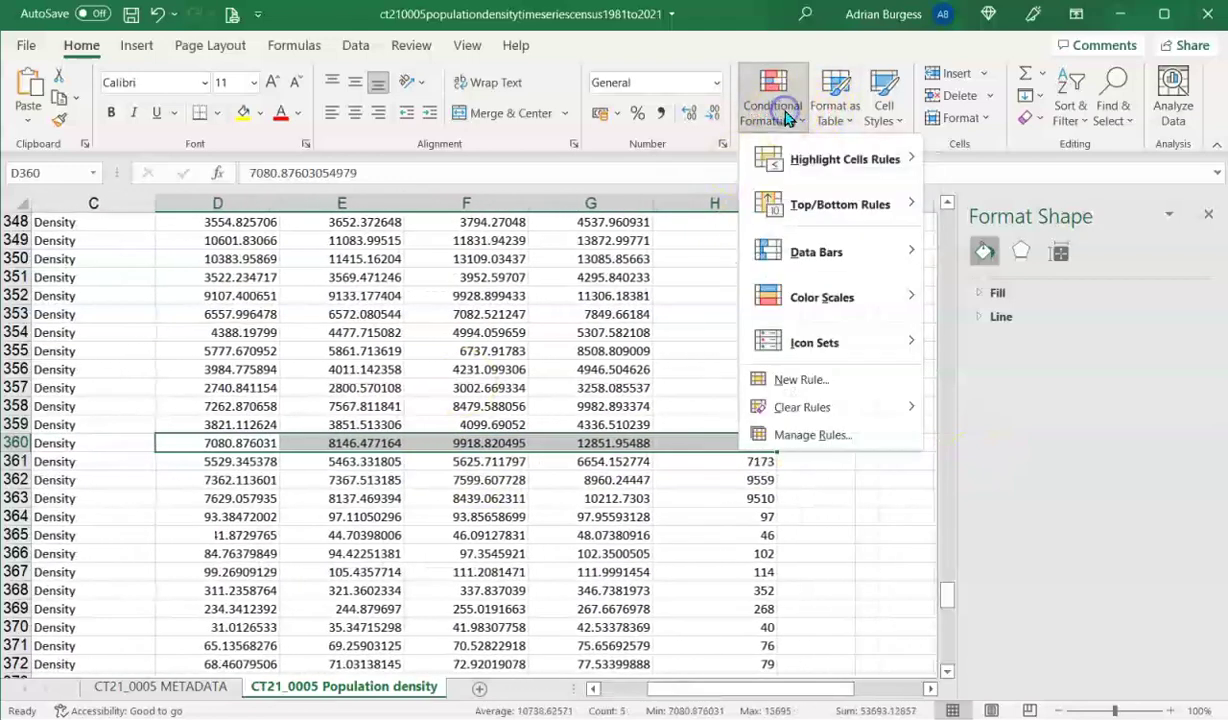
{"action": "mouse_move", "coordinate": [817, 251]}
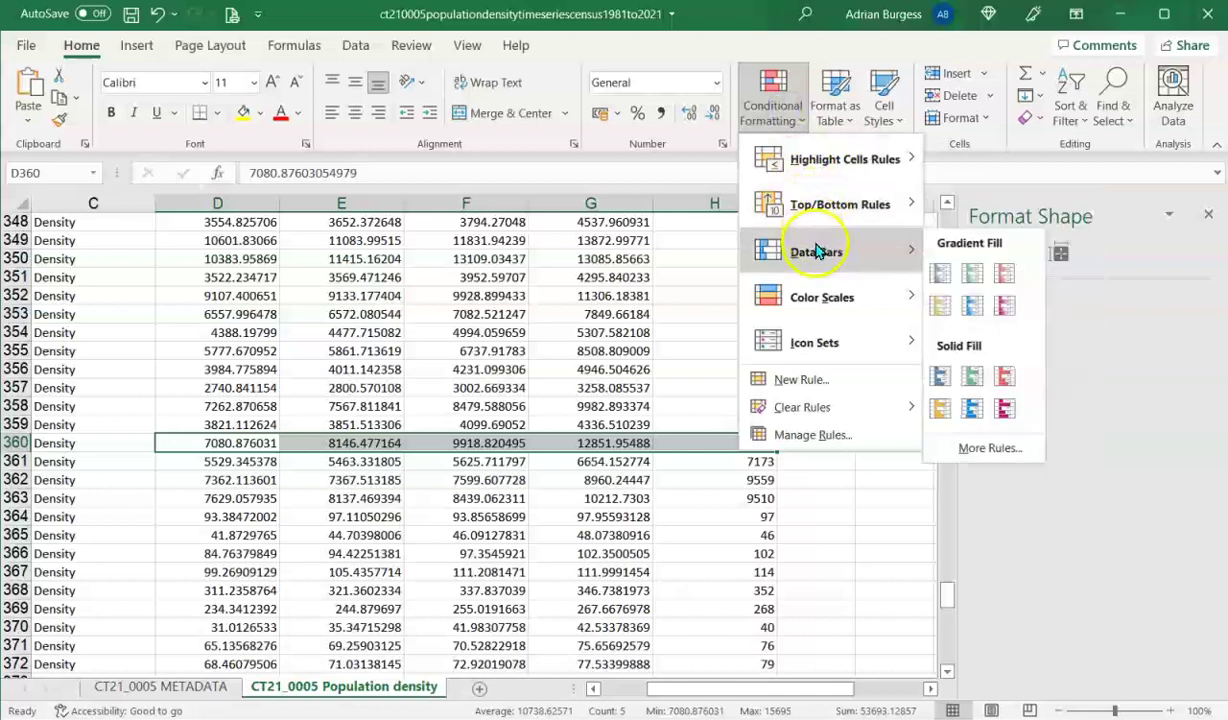
{"action": "left_click", "coordinate": [945, 277]}
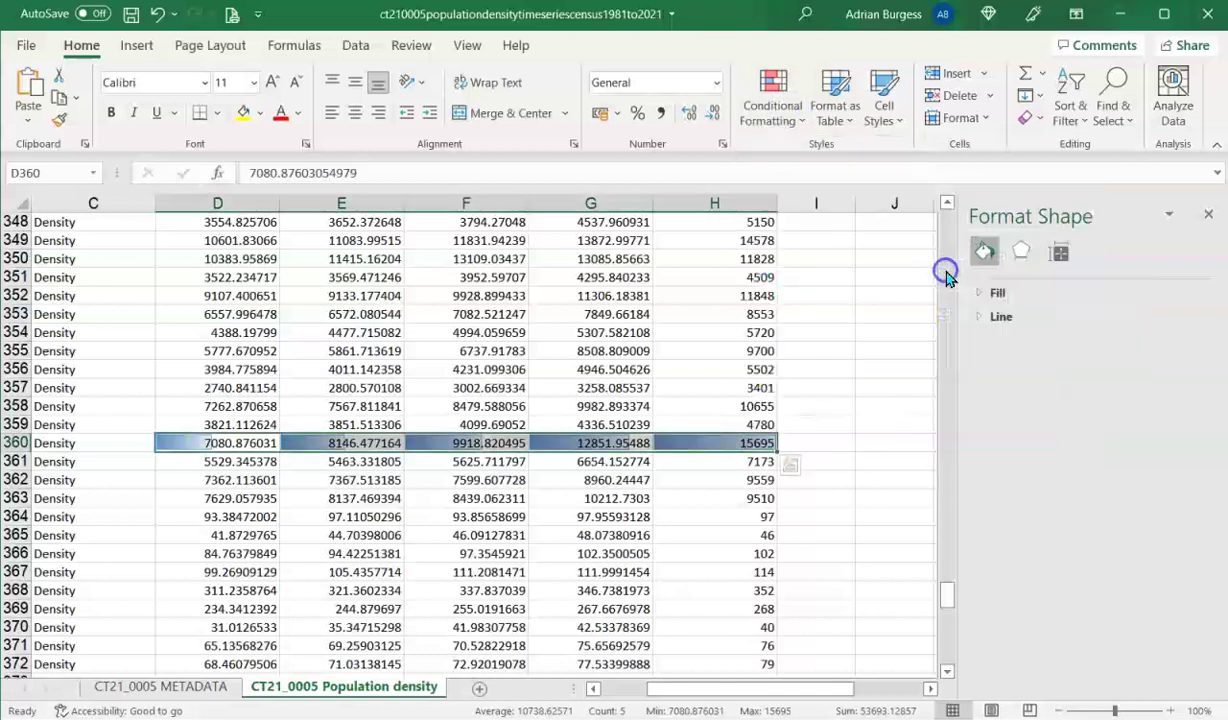
Compare the Tower Hamlets densities for 1981 and 2021 in D360 and H360, and return to cell B1
{"action": "left_click", "coordinate": [221, 443]}
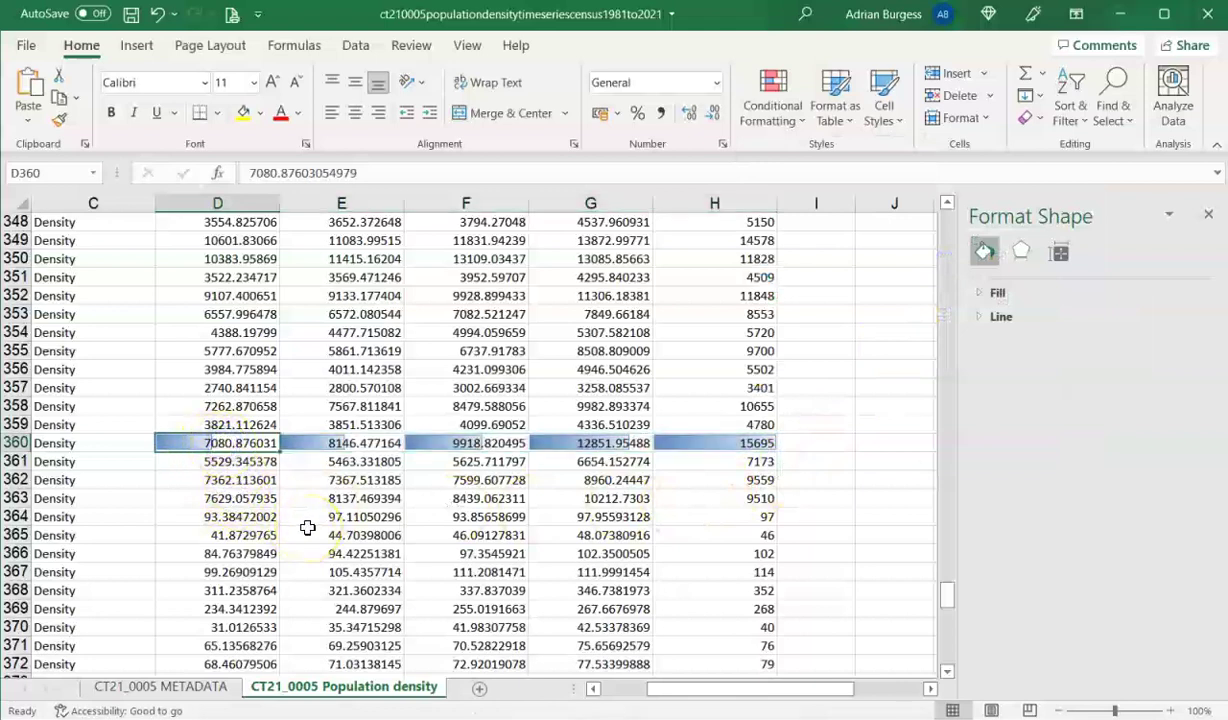
{"action": "left_click", "coordinate": [766, 448]}
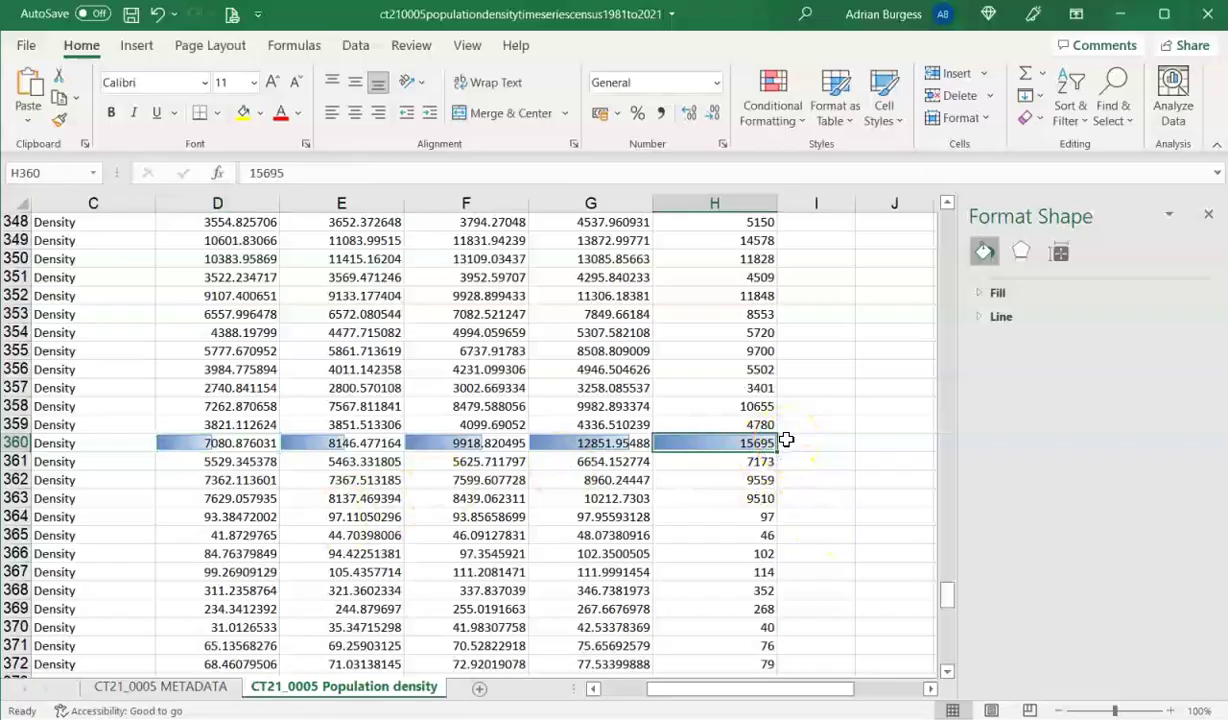
{"action": "scroll", "coordinate": [786, 440], "scroll_direction": "up", "scroll_amount": 7}
{"action": "scroll", "coordinate": [786, 440], "scroll_direction": "left", "scroll_amount": 3}
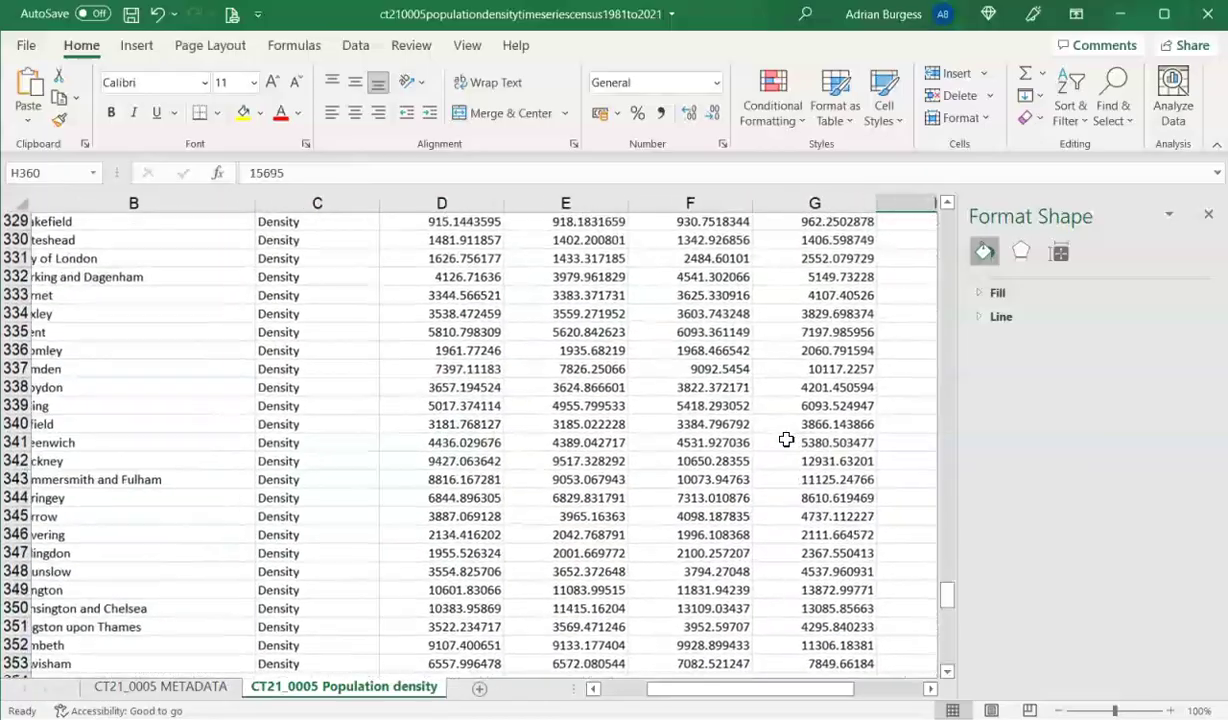
{"action": "scroll", "coordinate": [786, 440], "scroll_direction": "right", "scroll_amount": 1}
{"action": "scroll", "coordinate": [786, 440], "scroll_direction": "up", "scroll_amount": 20}
{"action": "scroll", "coordinate": [786, 440], "scroll_direction": "left", "scroll_amount": 1}
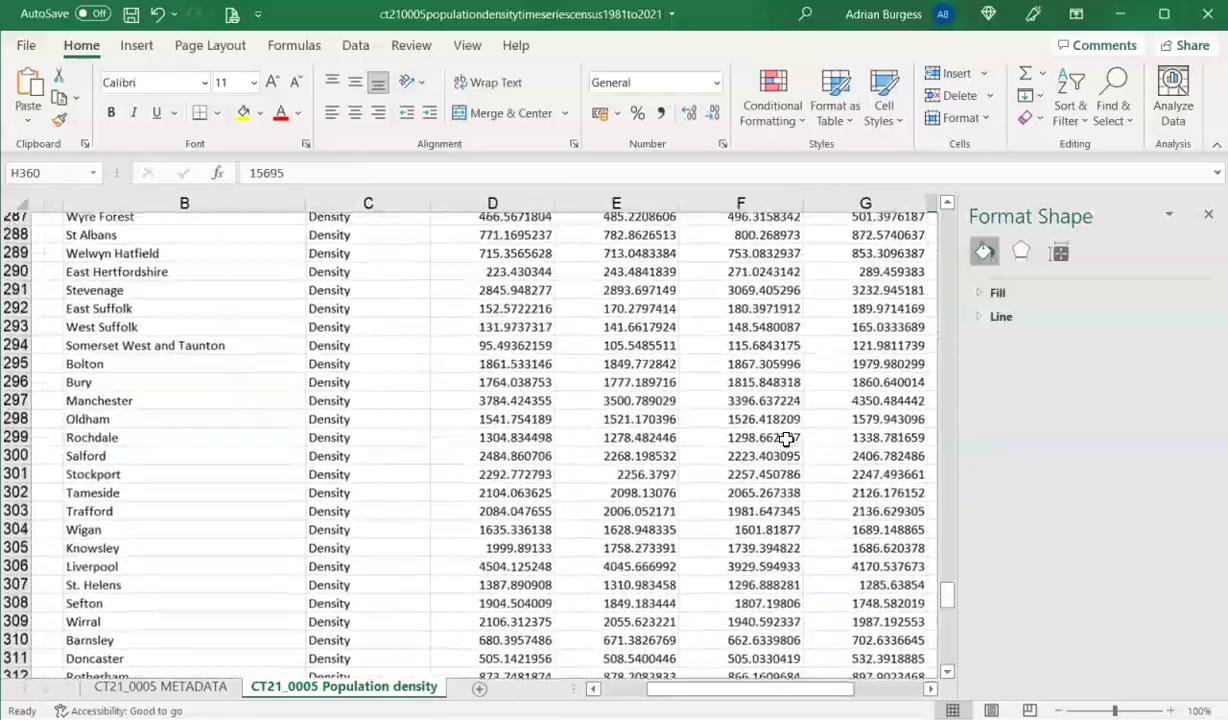
{"action": "scroll", "coordinate": [786, 440], "scroll_direction": "up", "scroll_amount": 20}
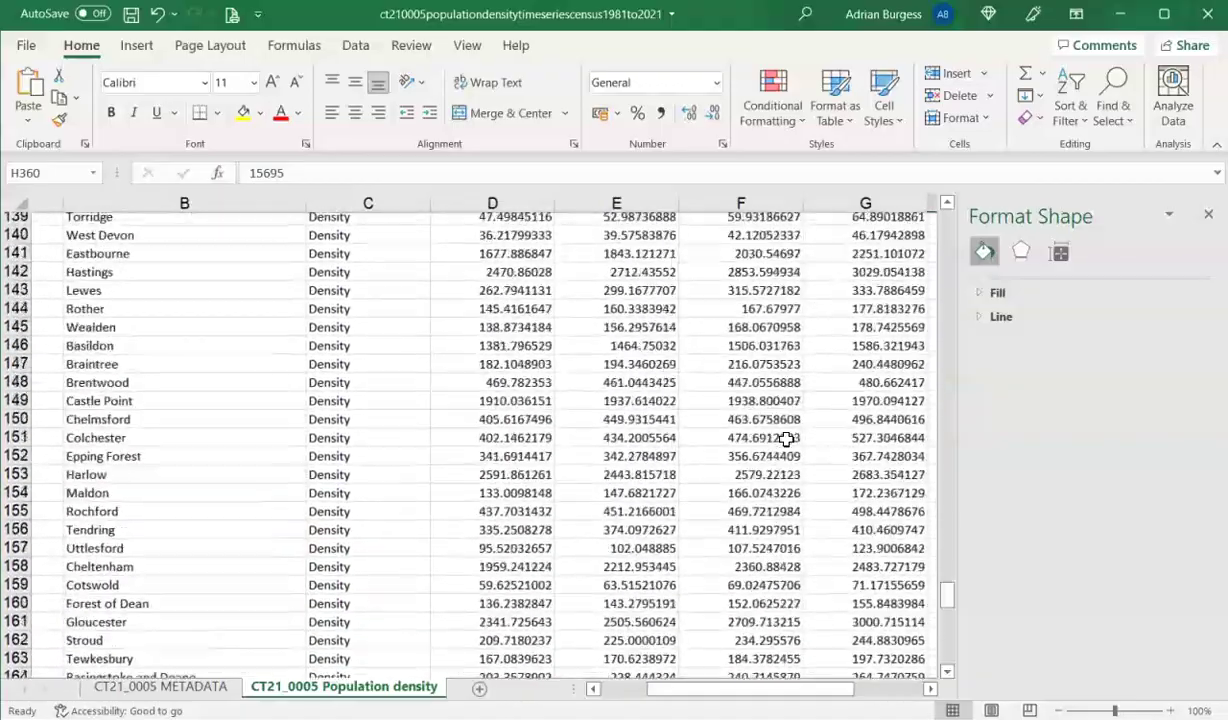
{"action": "scroll", "coordinate": [905, 545], "scroll_direction": "left", "scroll_amount": 1}
{"action": "scroll", "coordinate": [843, 325], "scroll_direction": "up", "scroll_amount": 15}
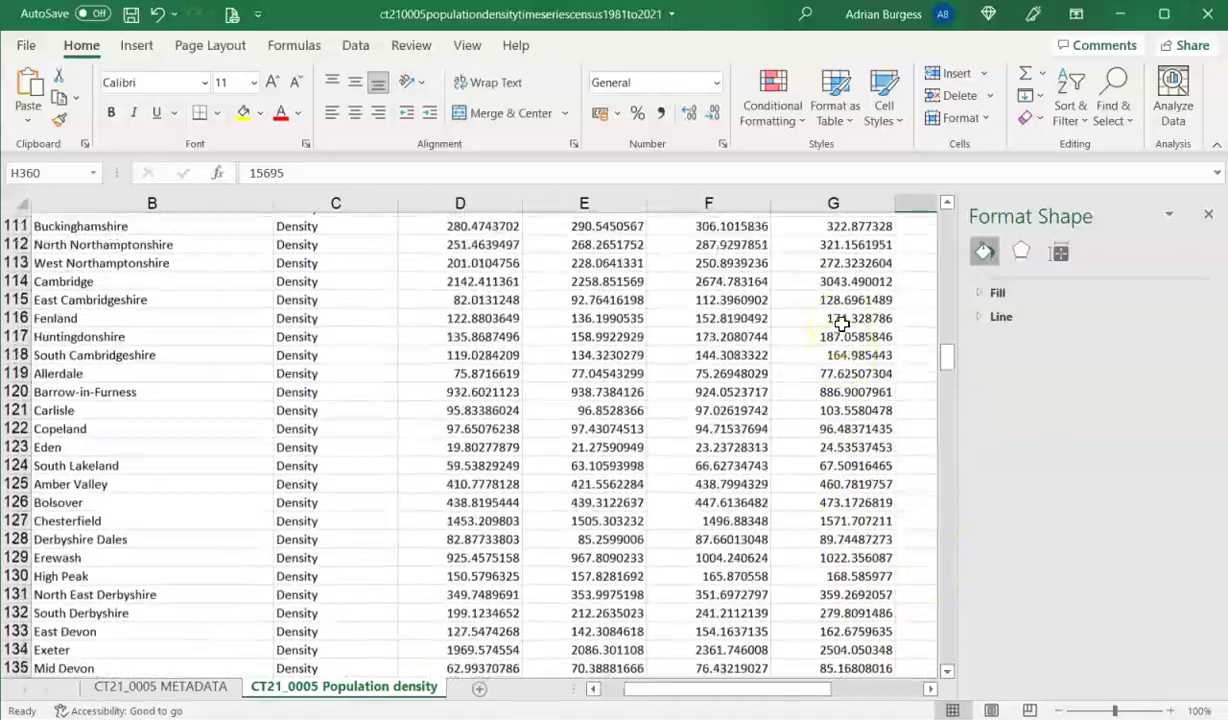
{"action": "scroll", "coordinate": [843, 325], "scroll_direction": "up", "scroll_amount": 13}
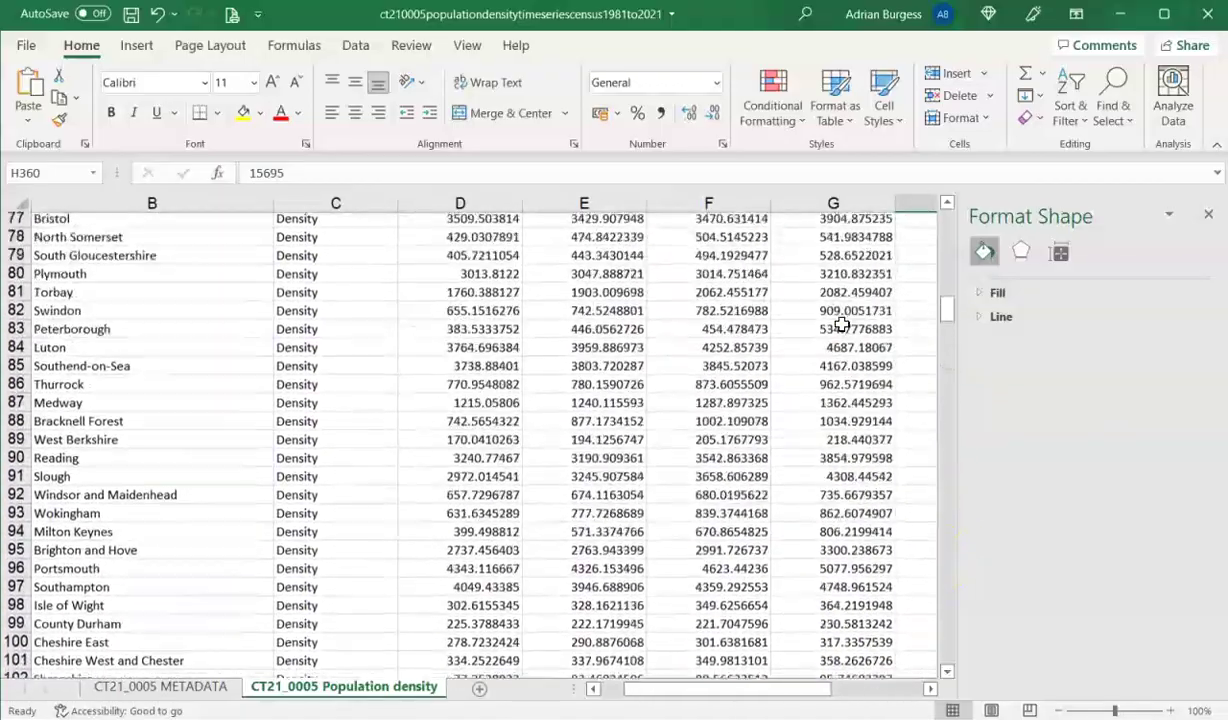
{"action": "scroll", "coordinate": [843, 325], "scroll_direction": "up", "scroll_amount": 14}
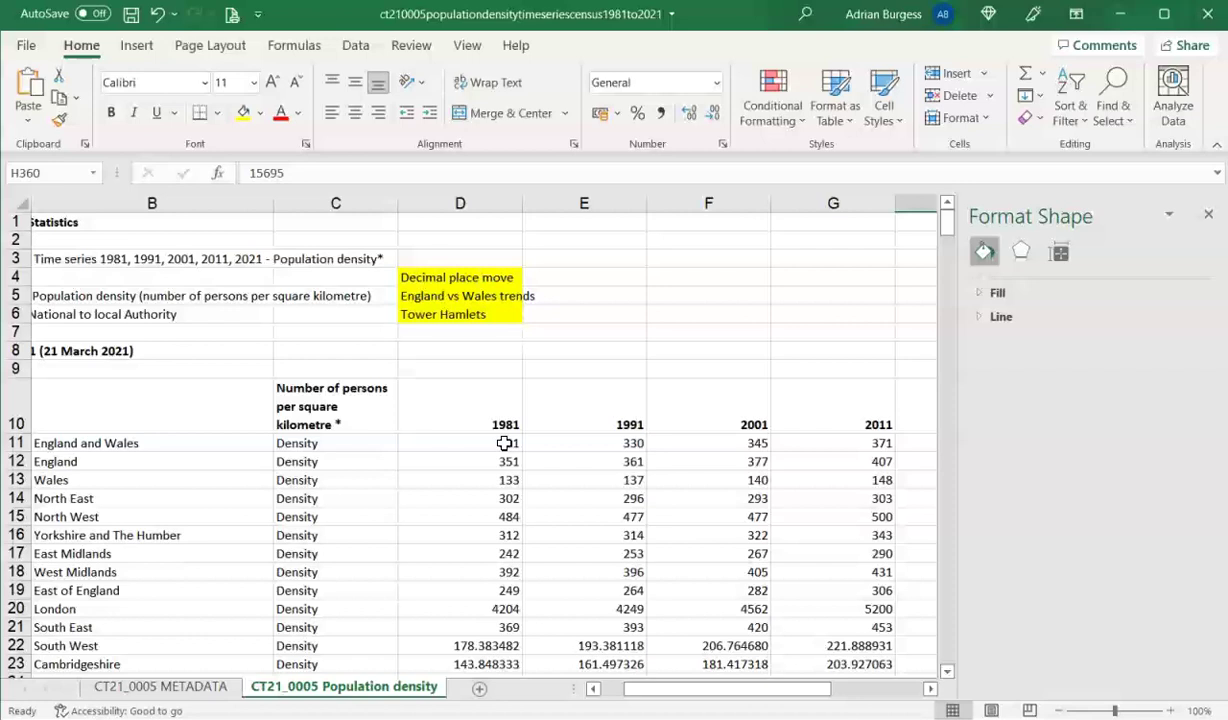
{"action": "left_click", "coordinate": [140, 222]}
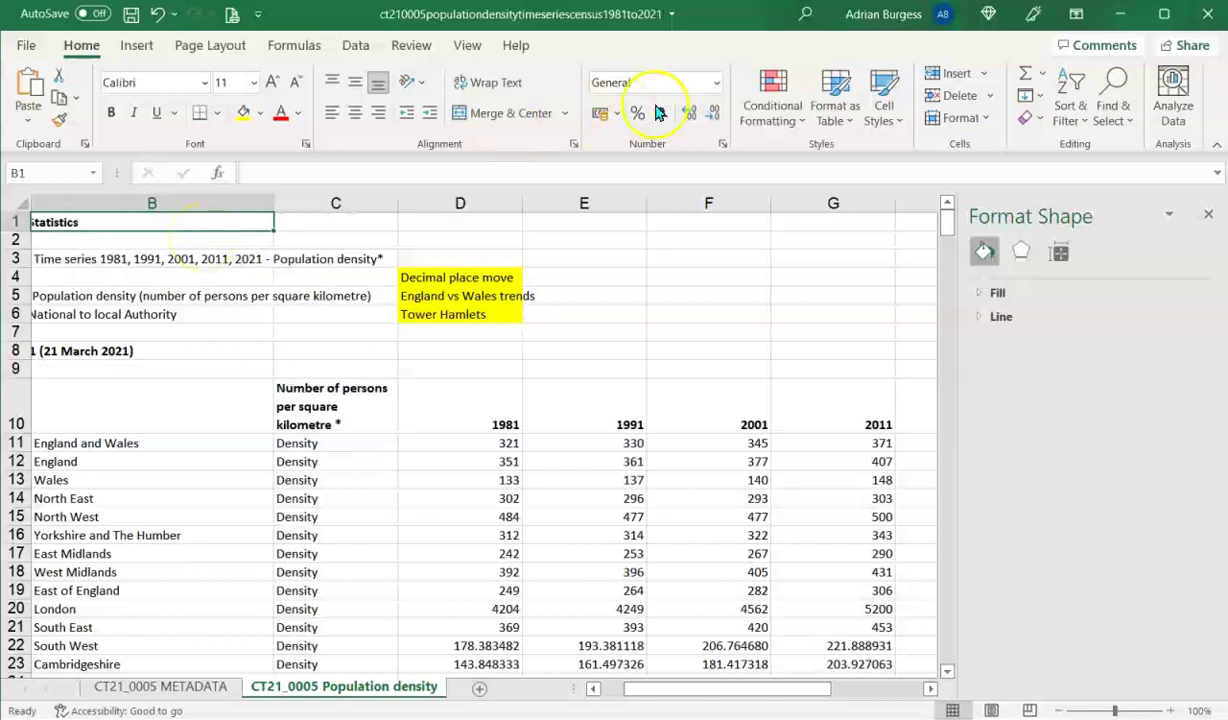
Switch to the web browser and review the ONS Census 2021 population and household estimates dataset page
{"action": "key", "text": "alt+Tab"}
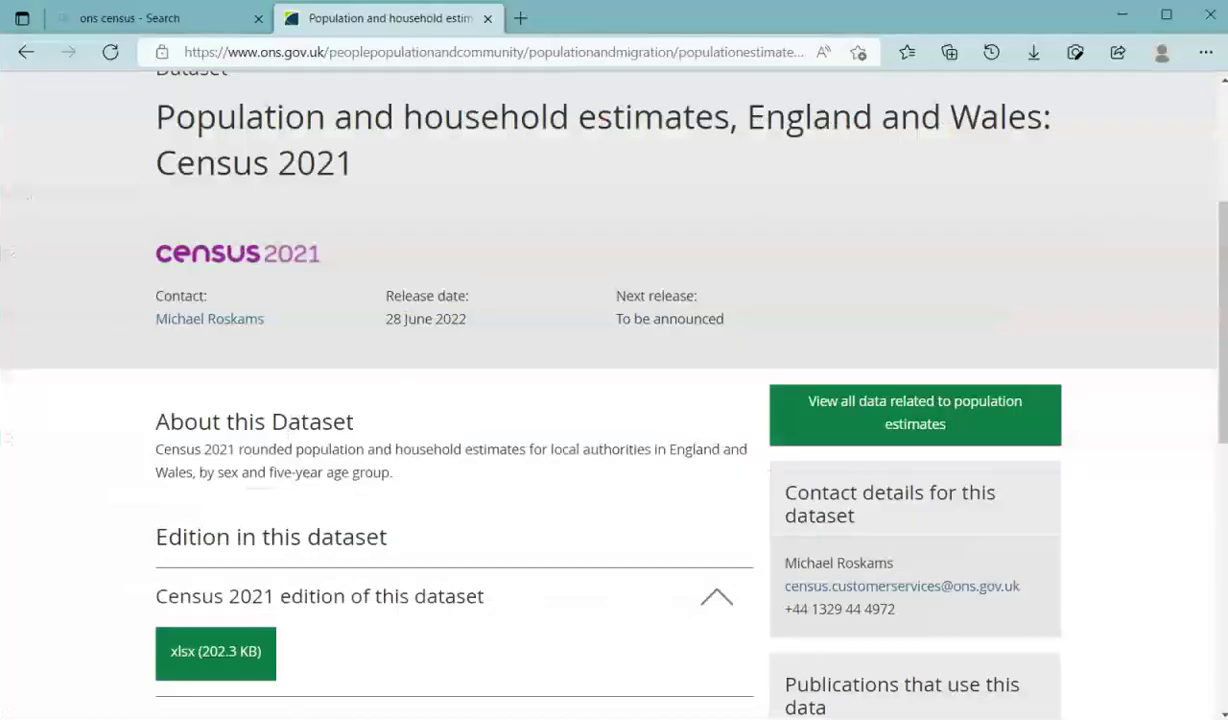
{"action": "scroll", "coordinate": [683, 357], "scroll_direction": "up", "scroll_amount": 3}
{"action": "scroll", "coordinate": [683, 357], "scroll_direction": "down", "scroll_amount": 1}
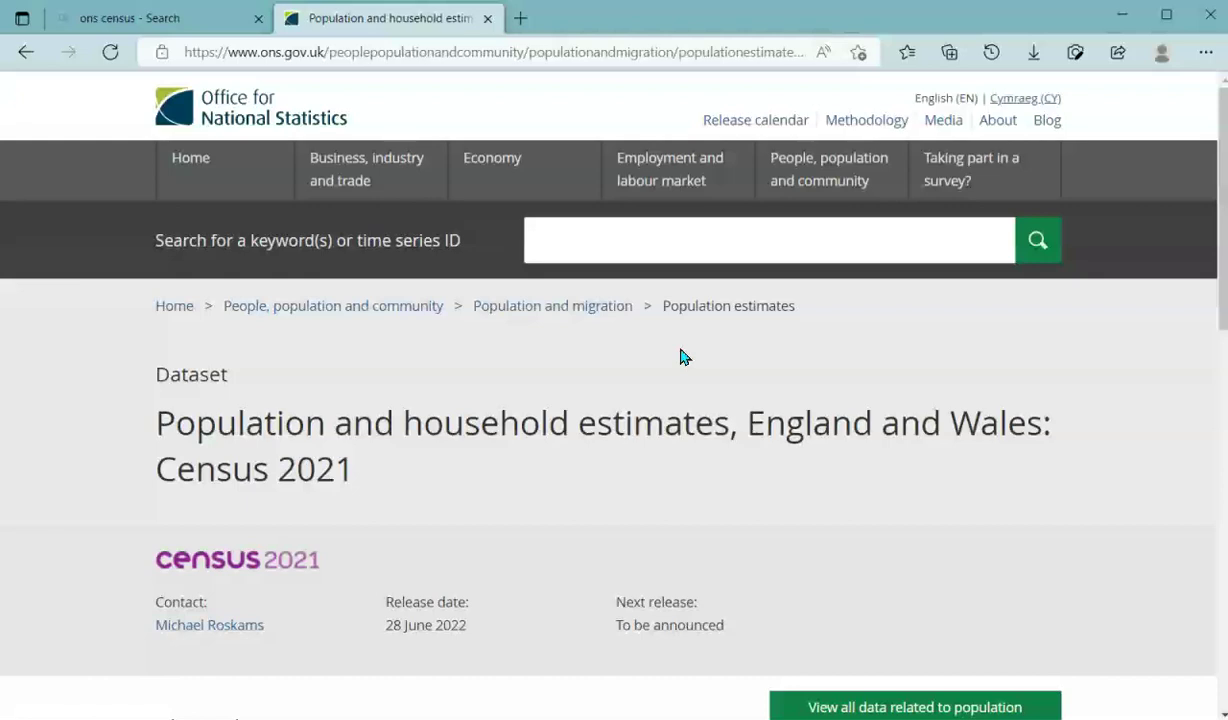
{"action": "scroll", "coordinate": [680, 357], "scroll_direction": "down", "scroll_amount": 2}
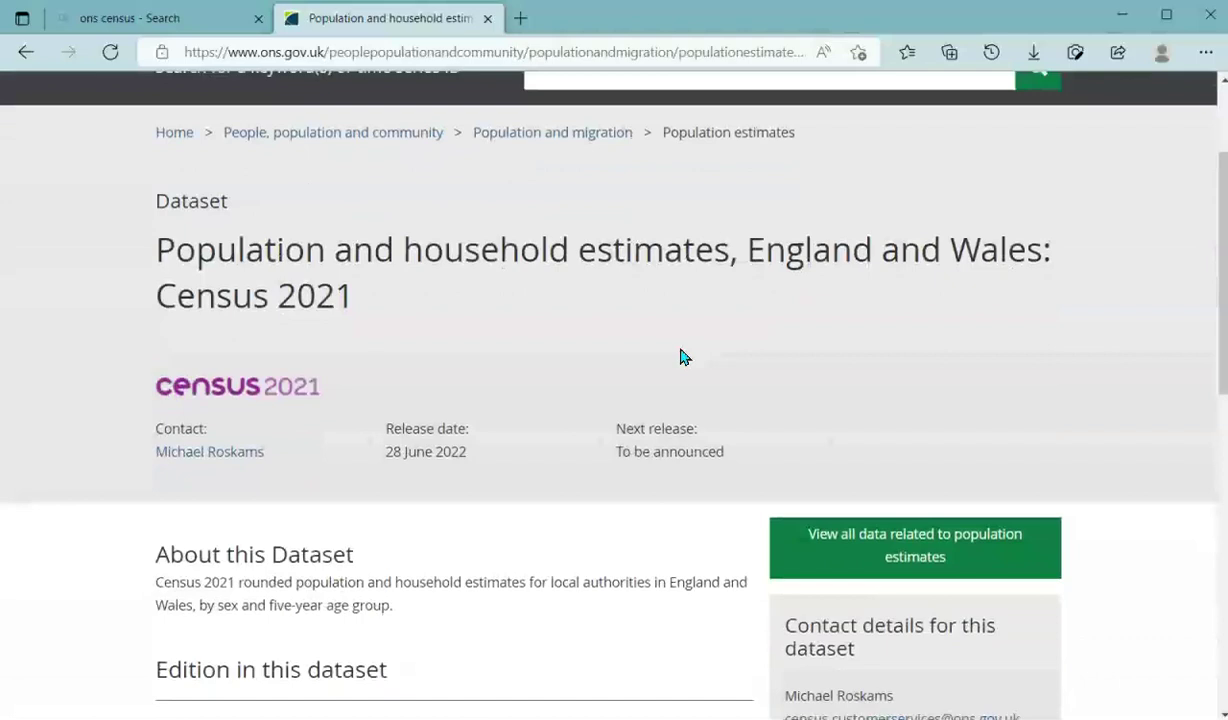
{"action": "scroll", "coordinate": [680, 357], "scroll_direction": "up", "scroll_amount": 2}
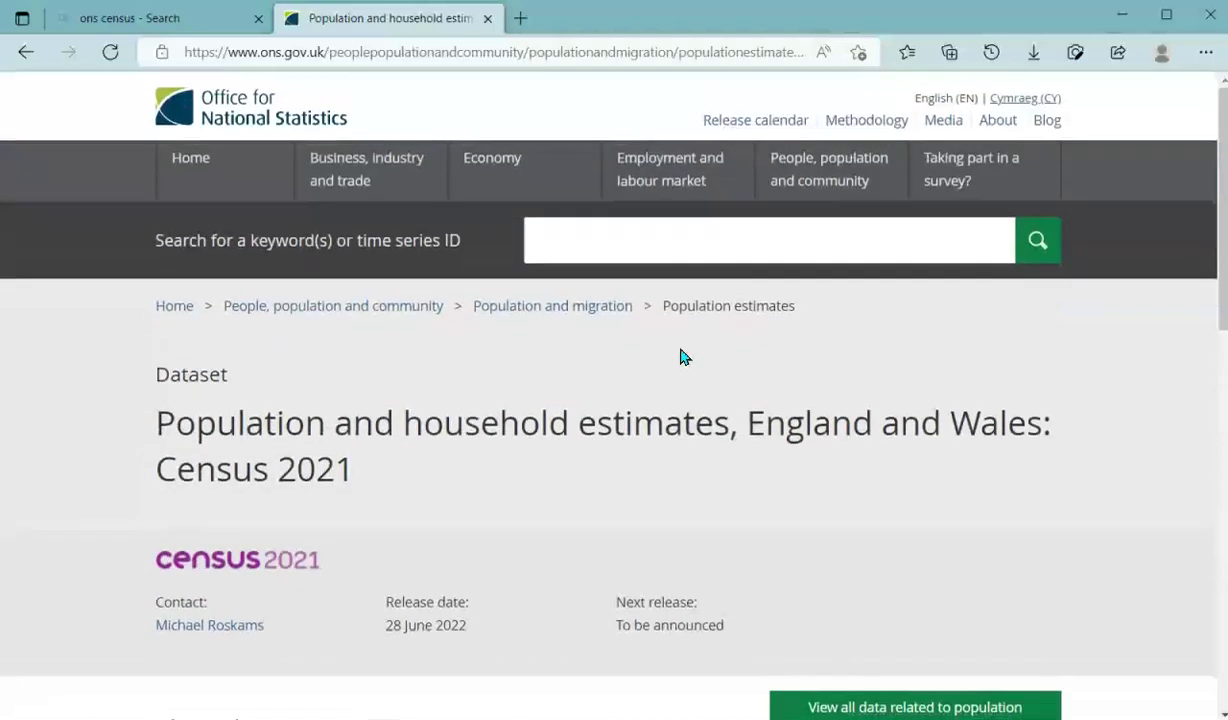